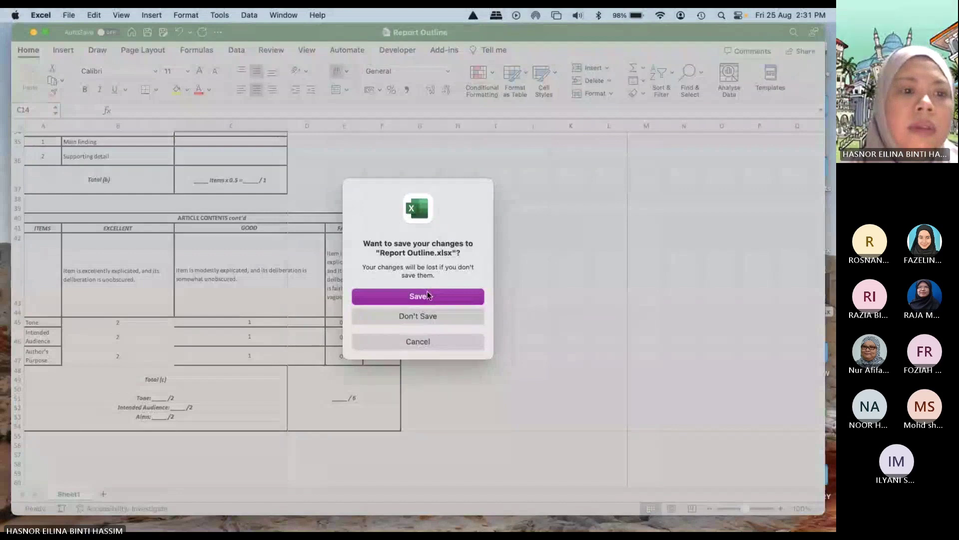
Step: Save the changes to the Report Outline workbook and close the blank Book2 workbook without saving it
click(427, 292)
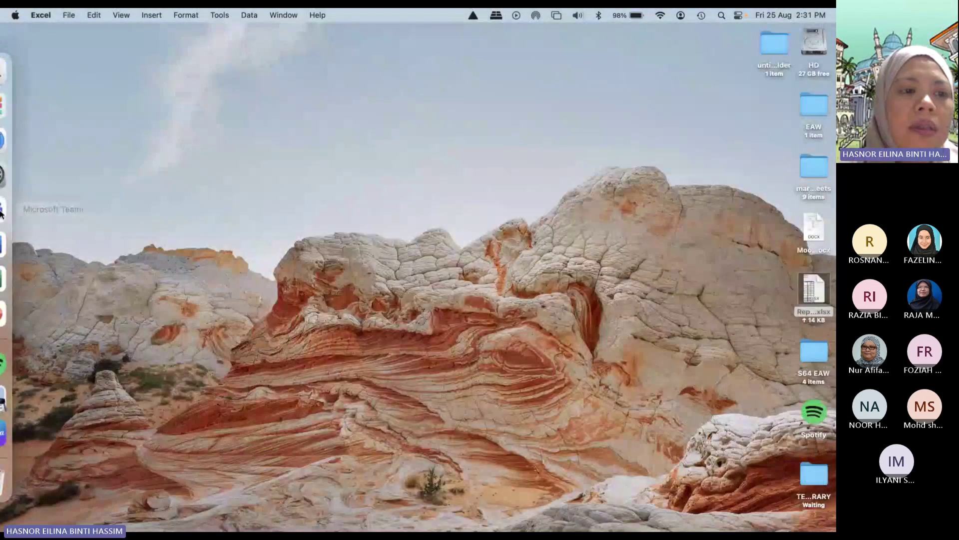
click(2, 279)
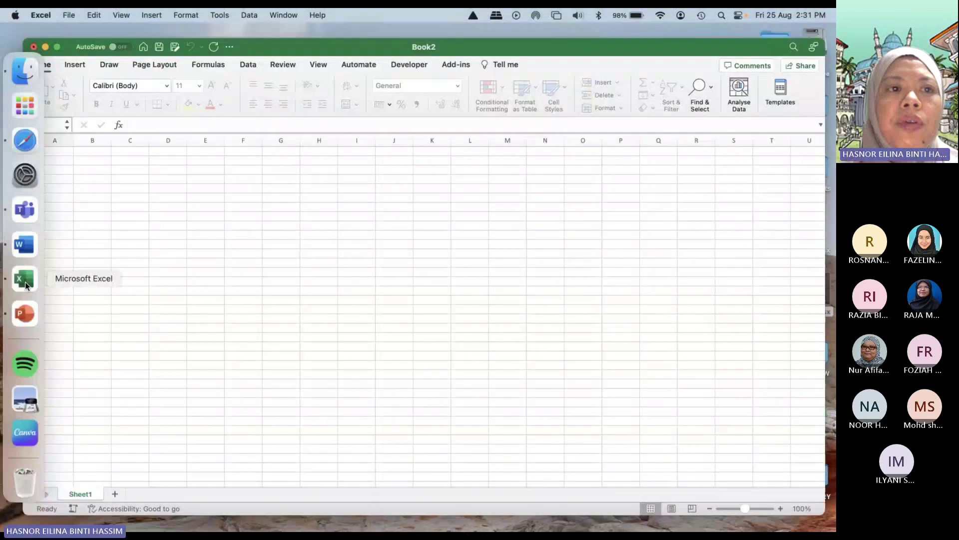
key(super+w)
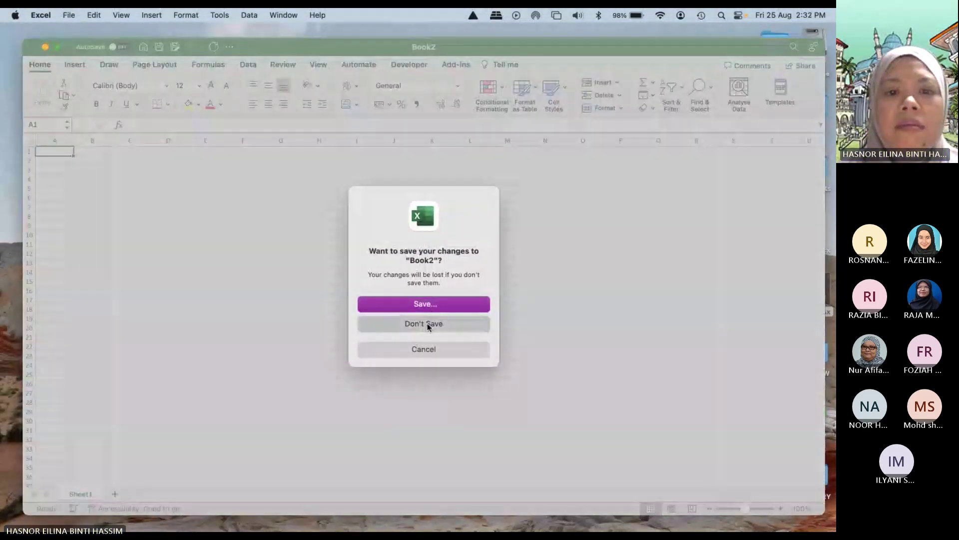
click(425, 323)
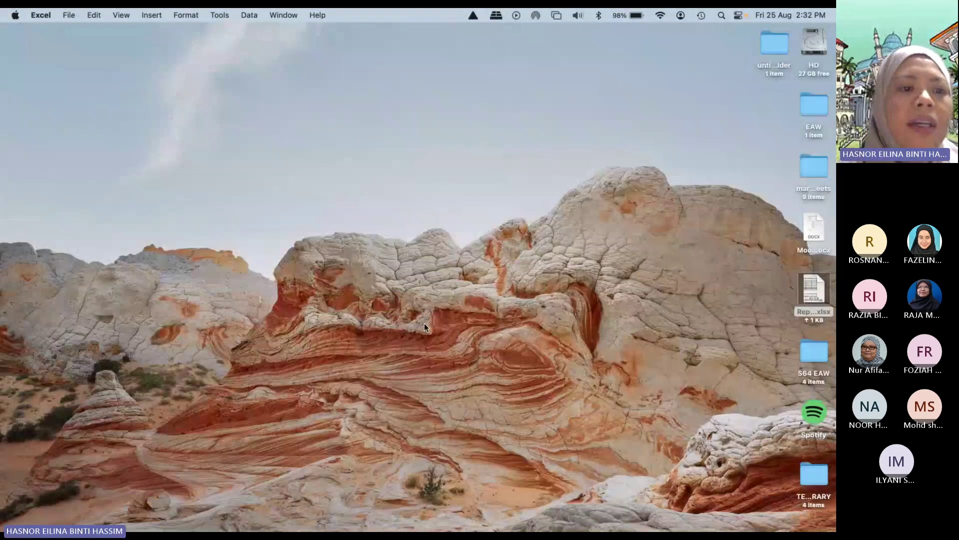
Step: Create a new blank workbook from the Excel start gallery
mouse_move(16, 267)
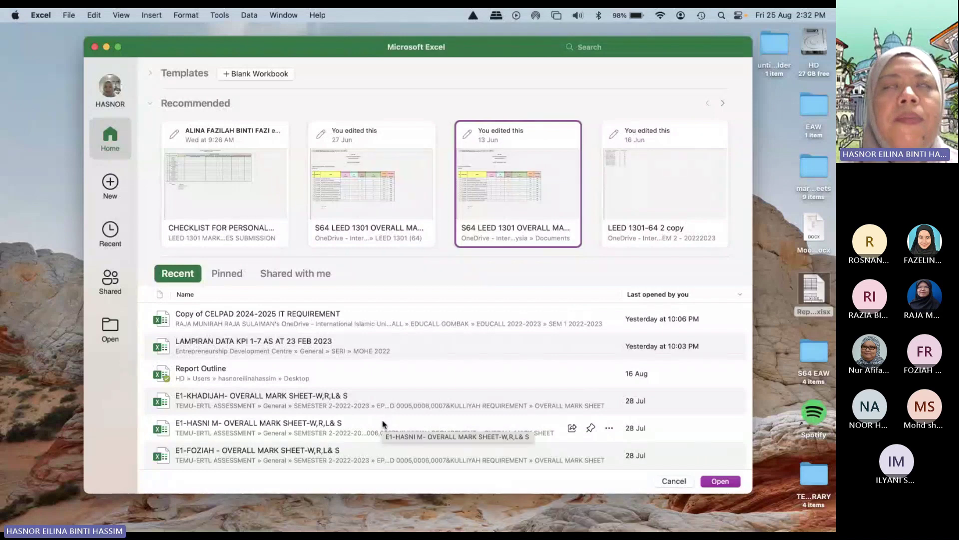
click(111, 181)
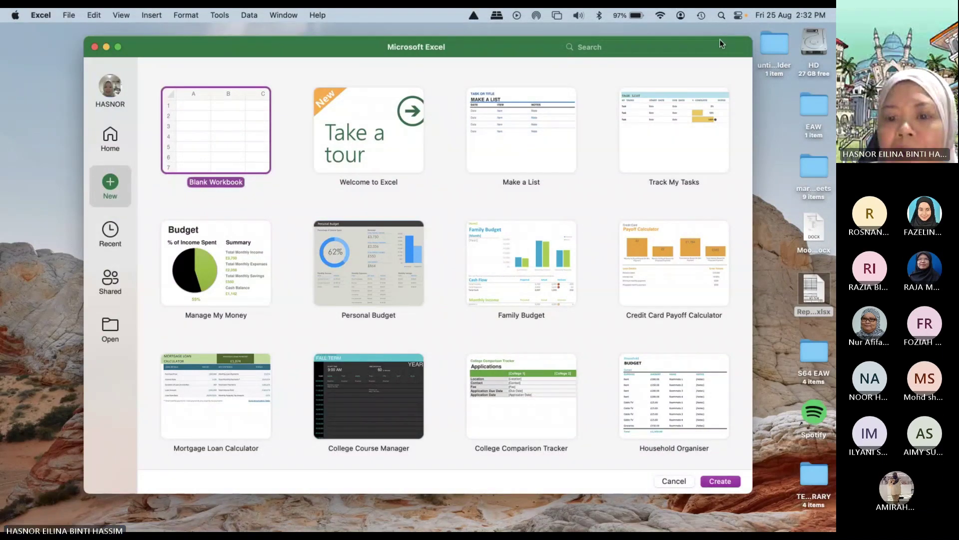
drag(721, 44, 647, 49)
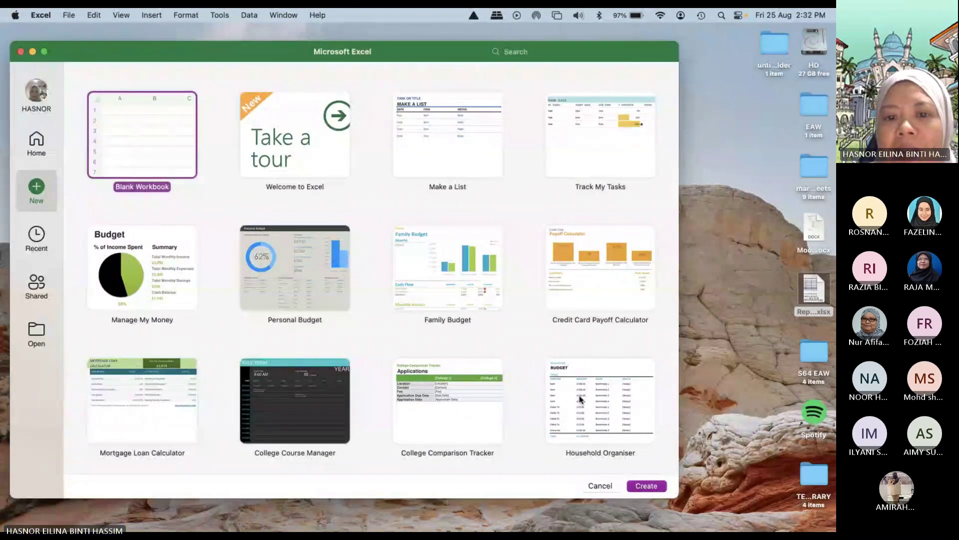
key(Return)
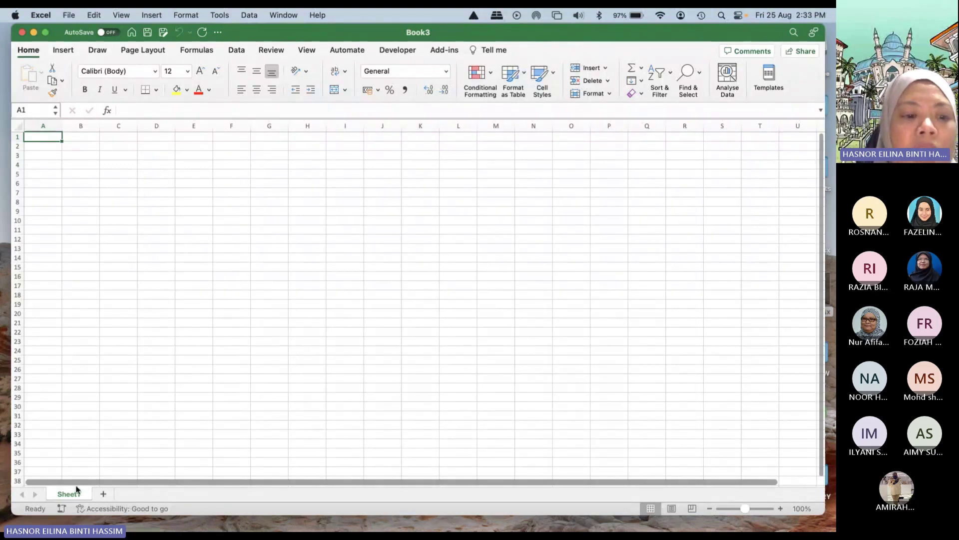
Step: Add two more worksheets to the workbook and return to Sheet1
click(104, 495)
click(150, 494)
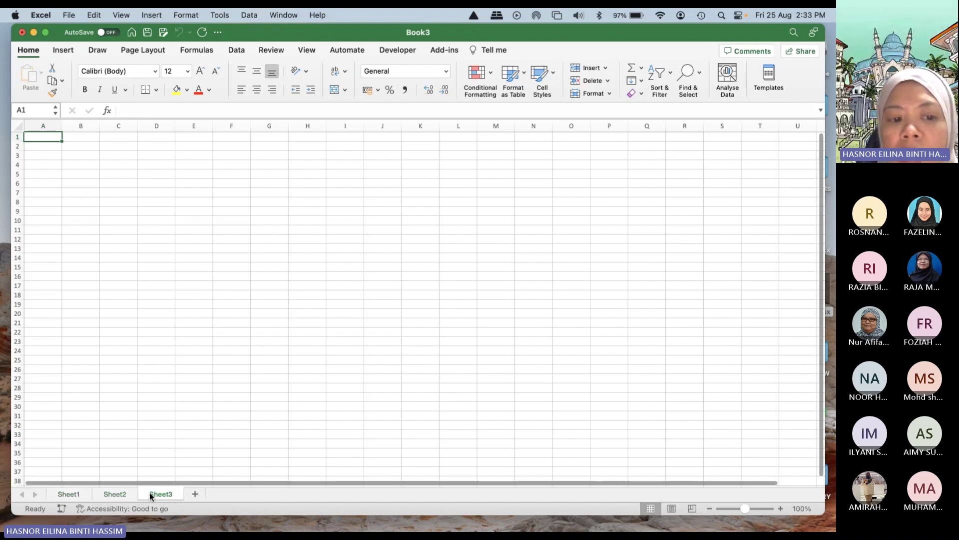
click(75, 495)
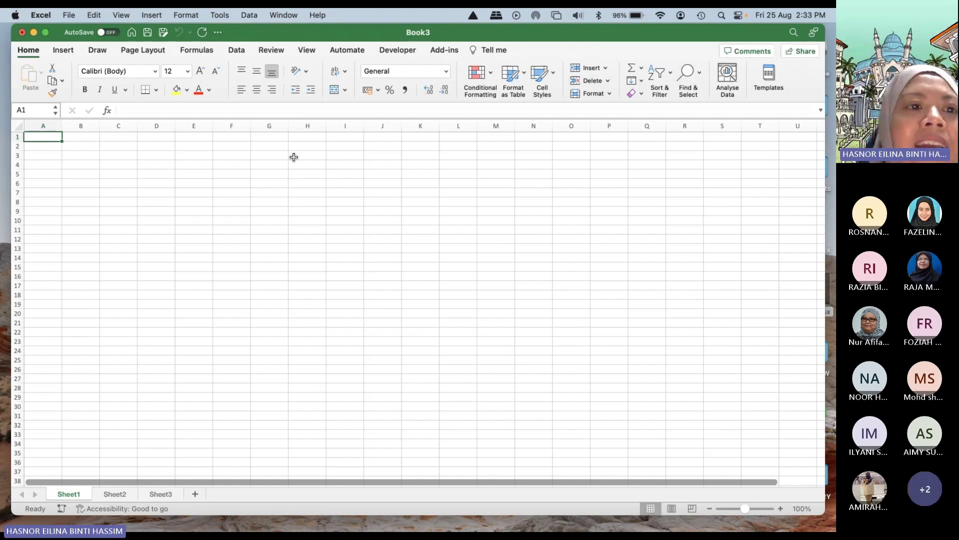
Step: Examine the insert, draw, page layout, formula, data and review commands, including the orientation, paper size and Auto-sum options
click(62, 50)
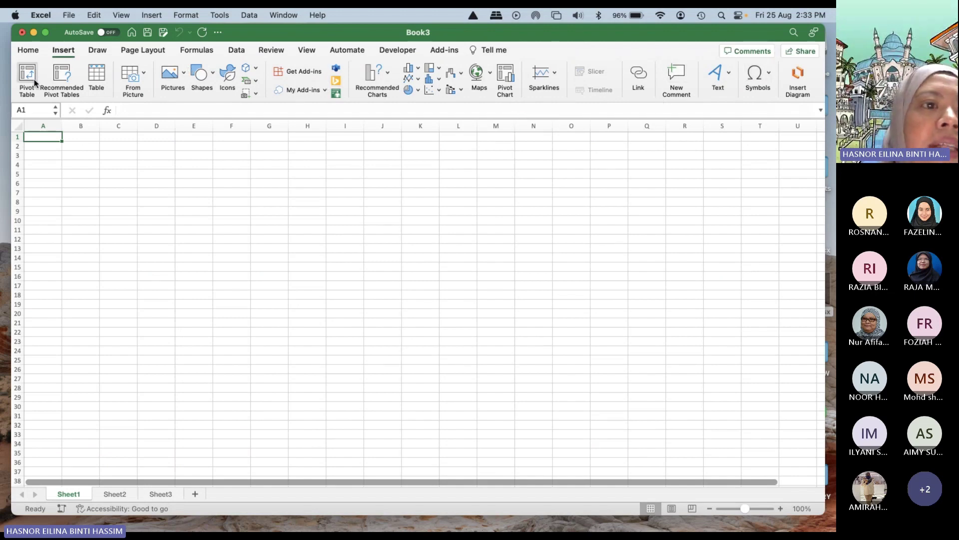
click(97, 50)
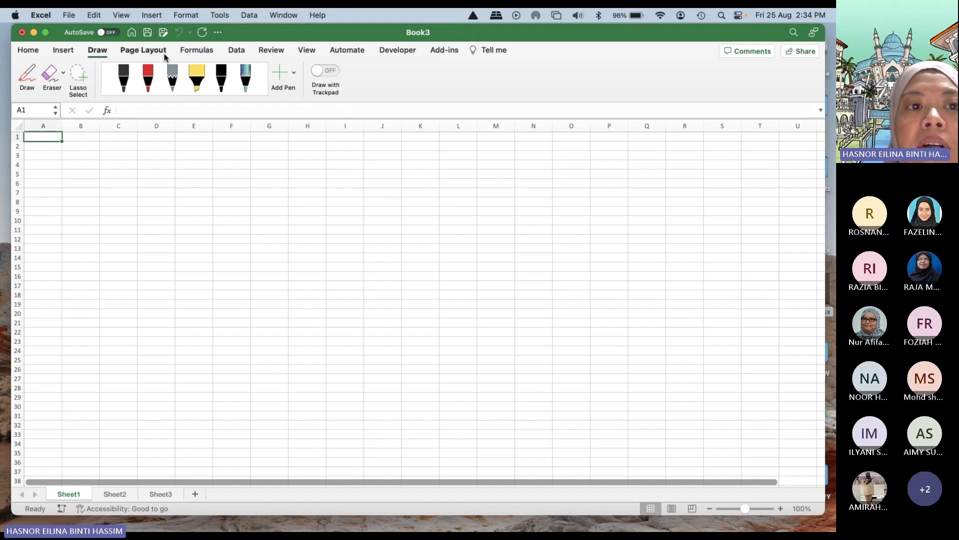
click(143, 50)
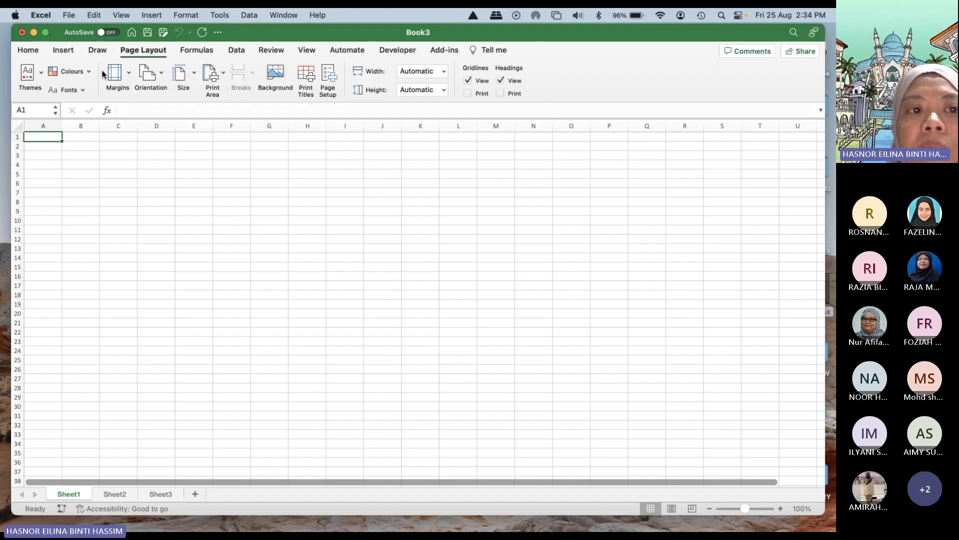
click(162, 75)
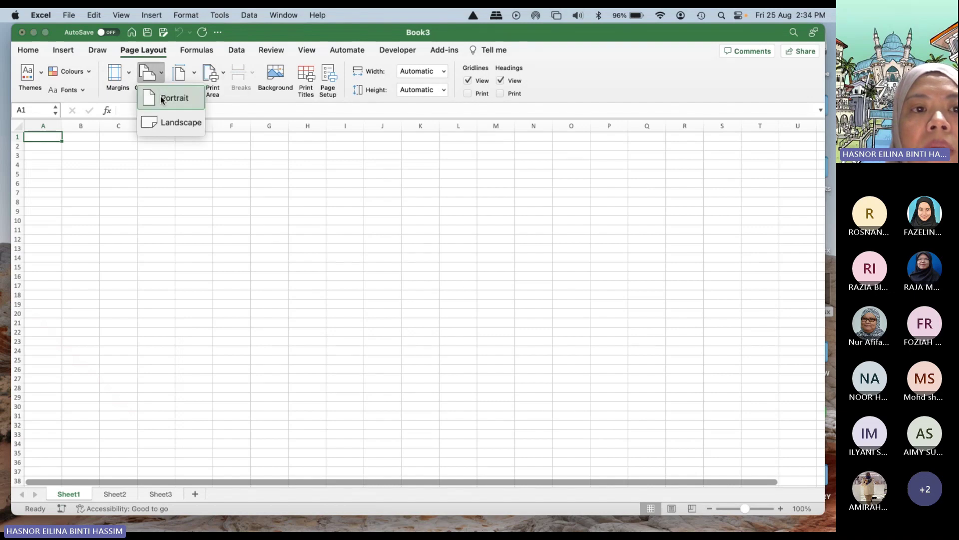
click(163, 75)
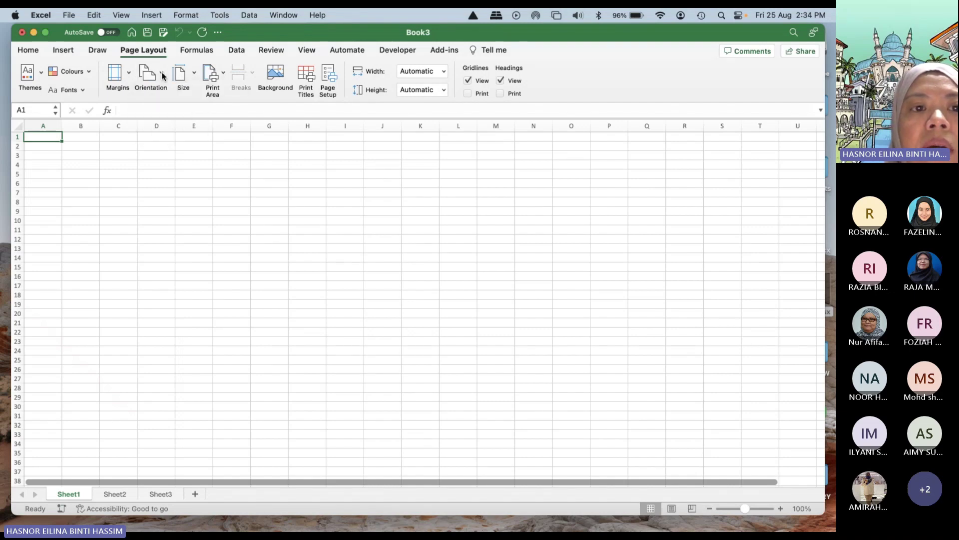
click(194, 74)
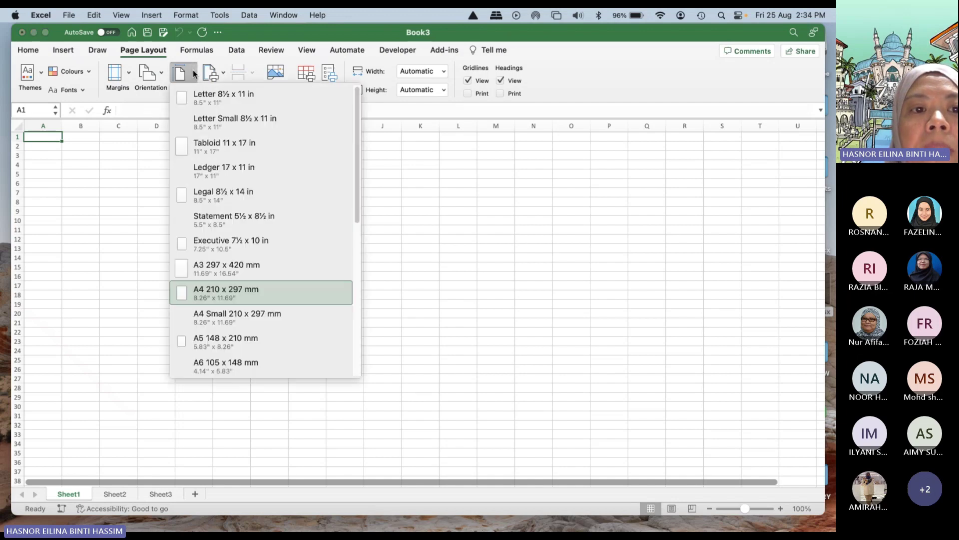
click(129, 227)
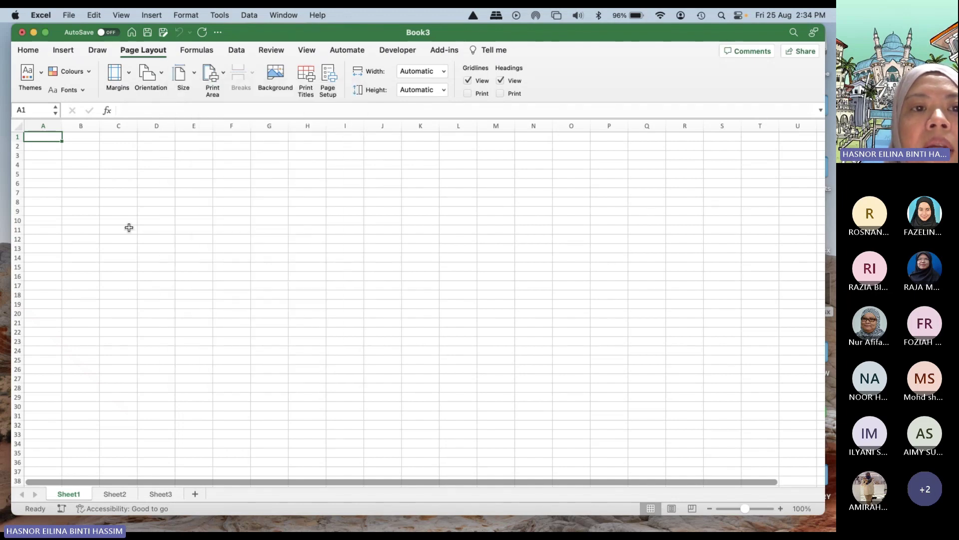
click(201, 51)
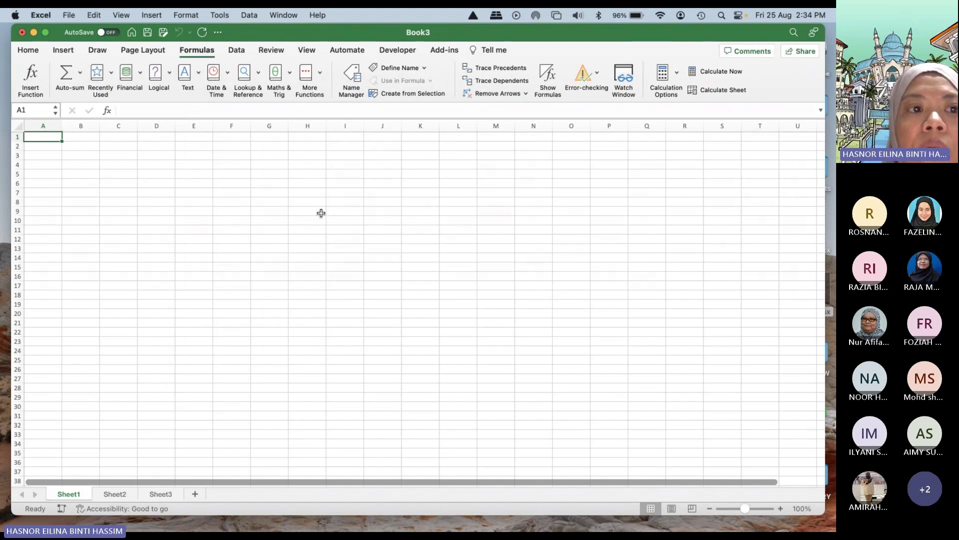
click(81, 73)
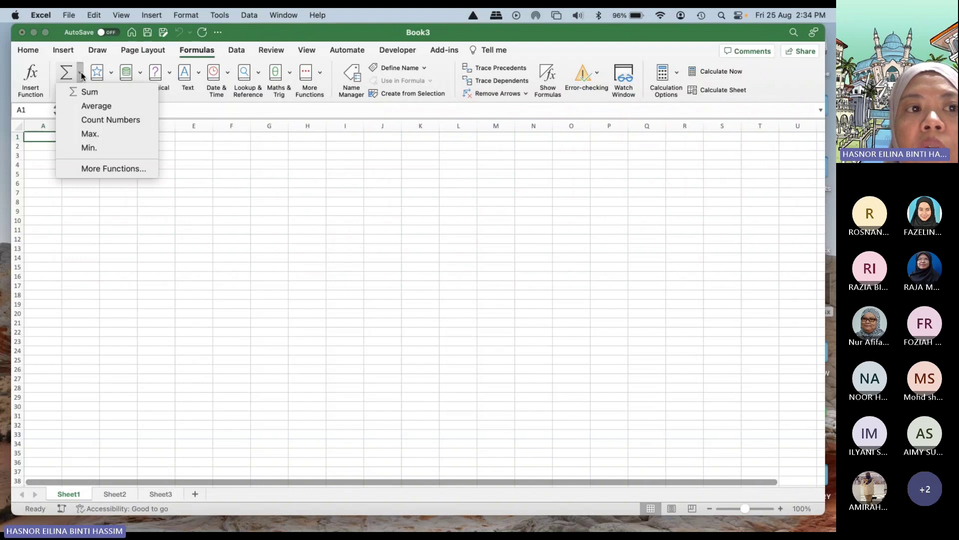
click(81, 73)
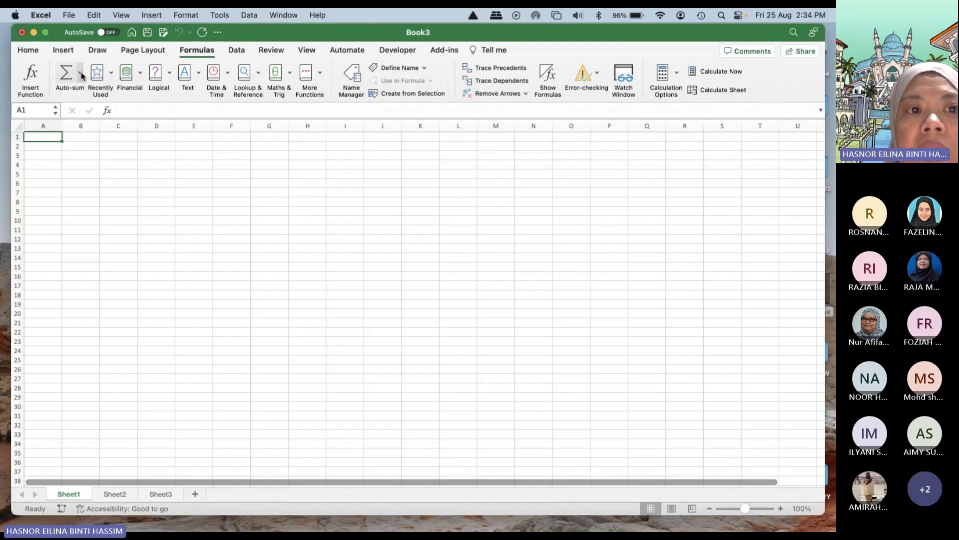
click(241, 52)
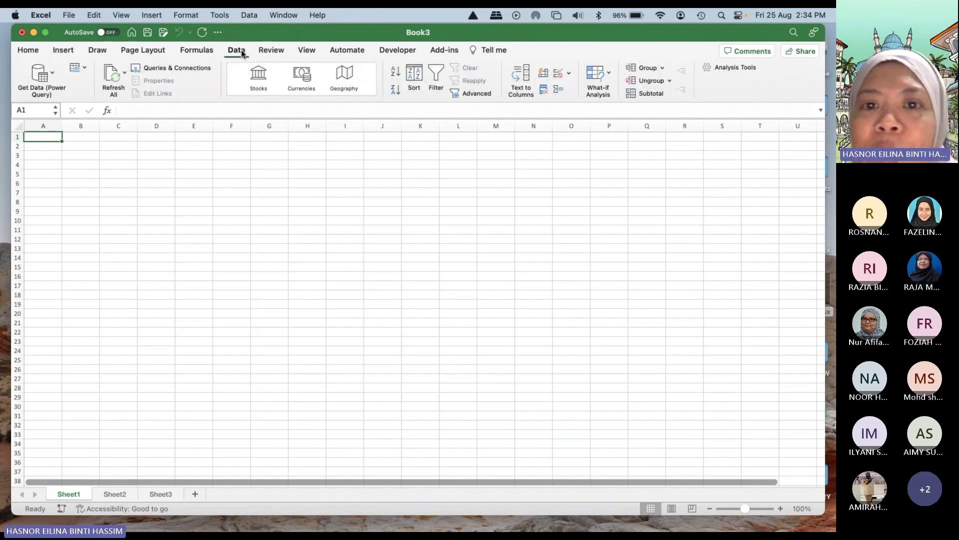
click(270, 51)
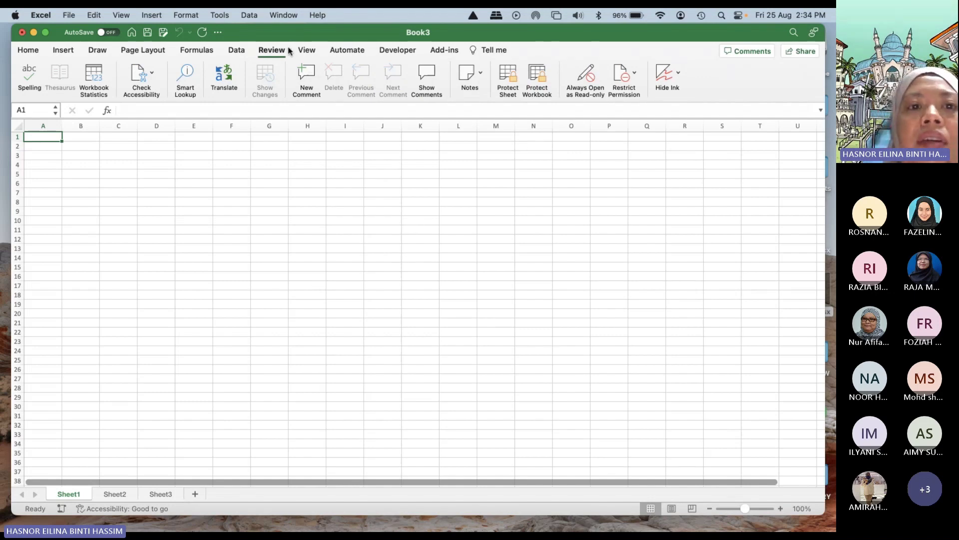
Step: Enter the heading "SEMESTER 3, 2022/2023" in cell A1 of Sheet1
click(26, 51)
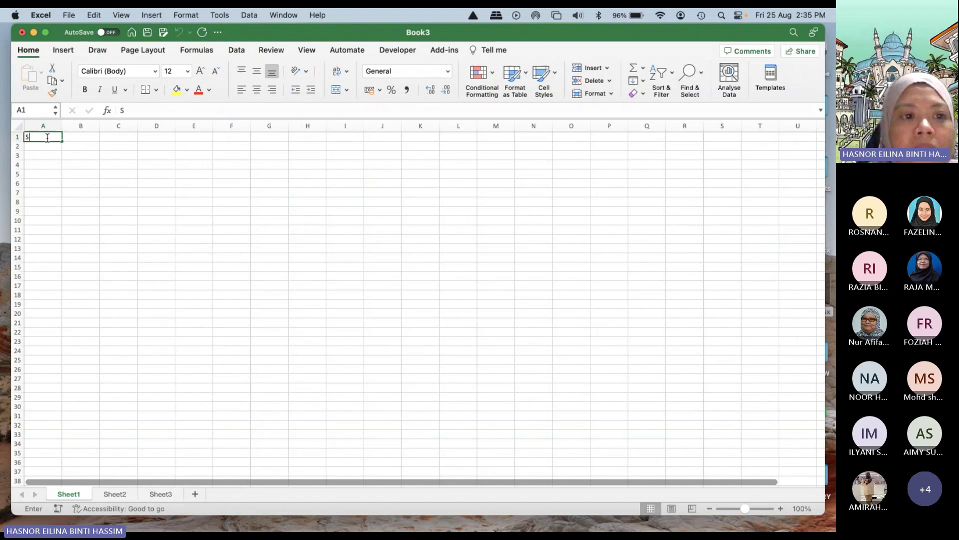
text(SE)
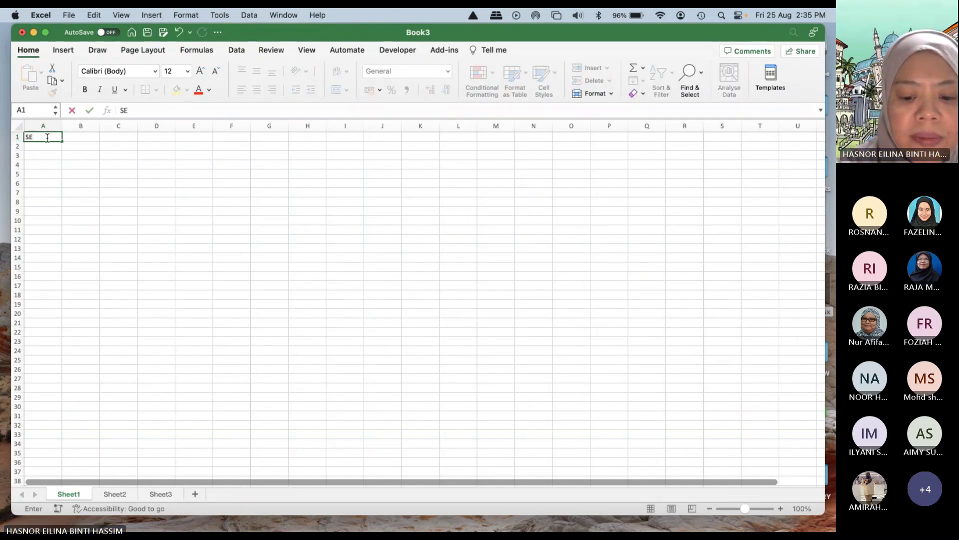
text(MEST)
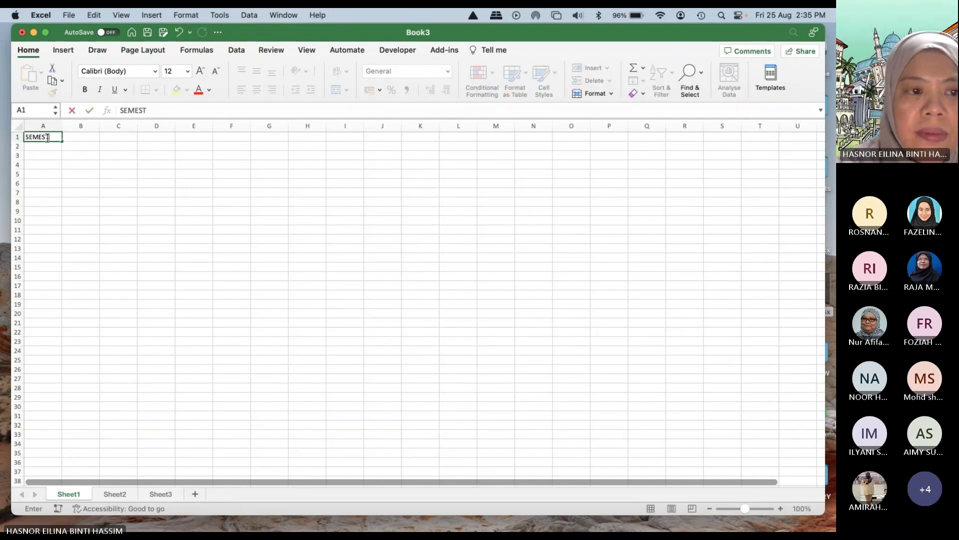
text(ER 3,)
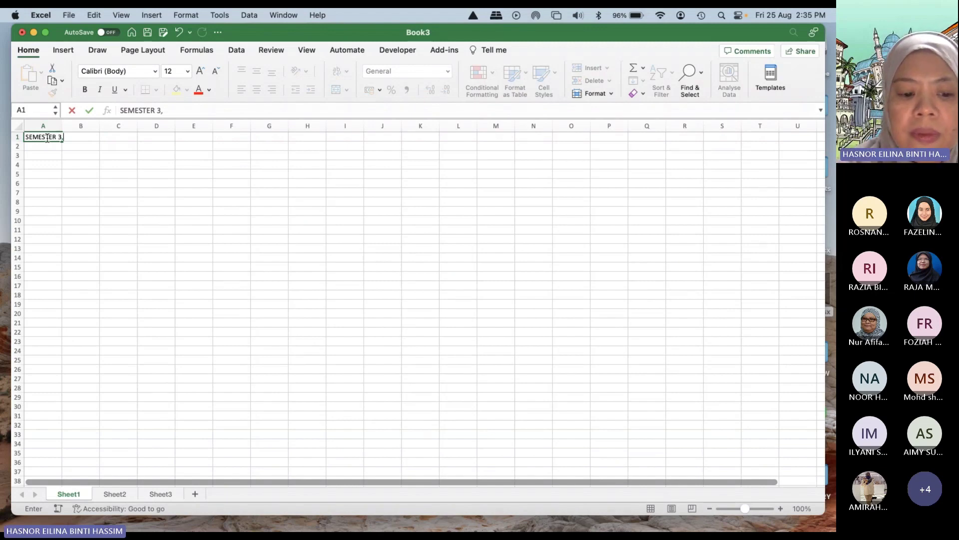
text( 20)
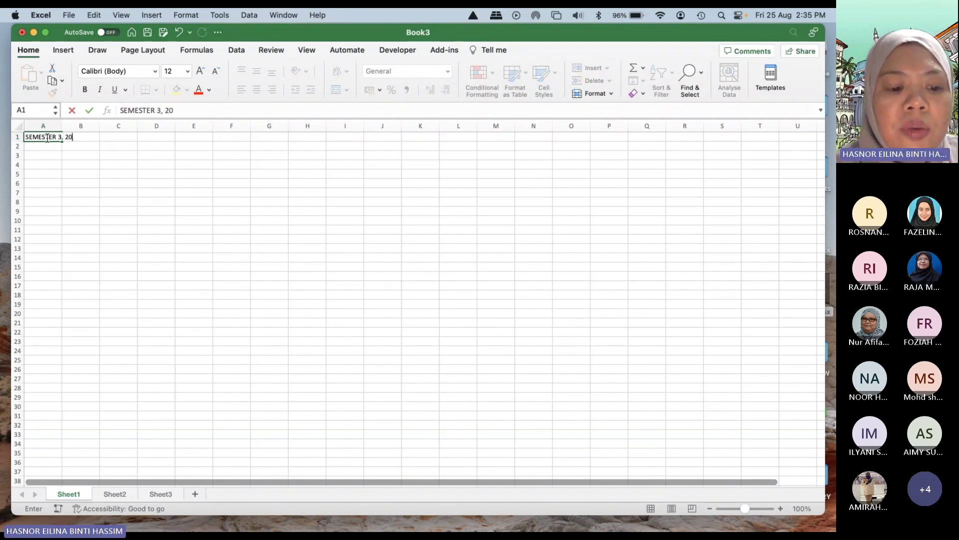
text(22)
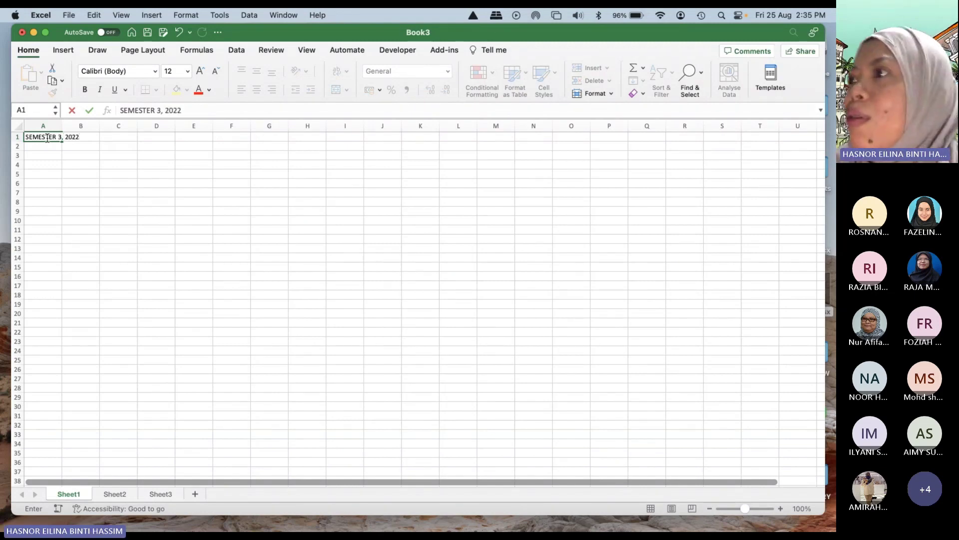
text(/2023)
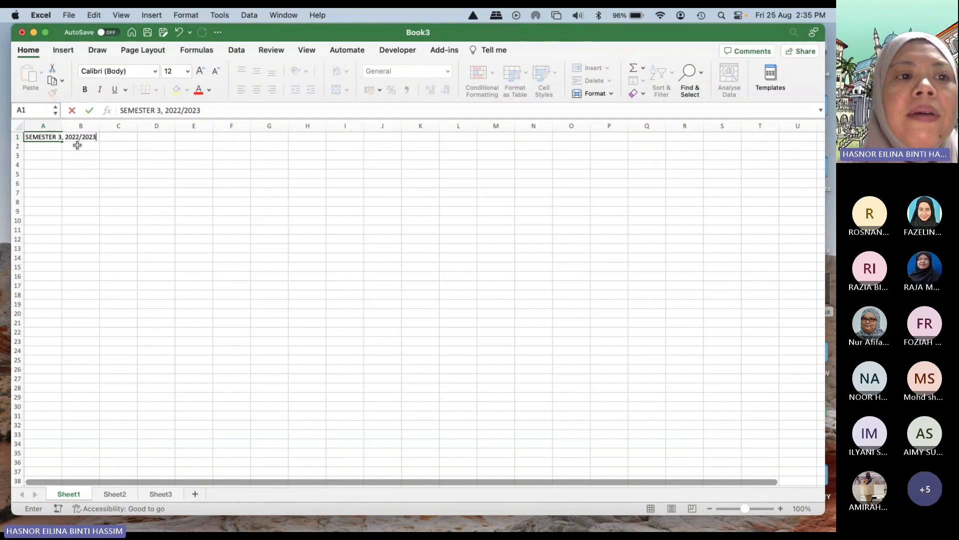
click(117, 152)
Step: Set the font size of the semester heading in cell A1 to 18
click(53, 137)
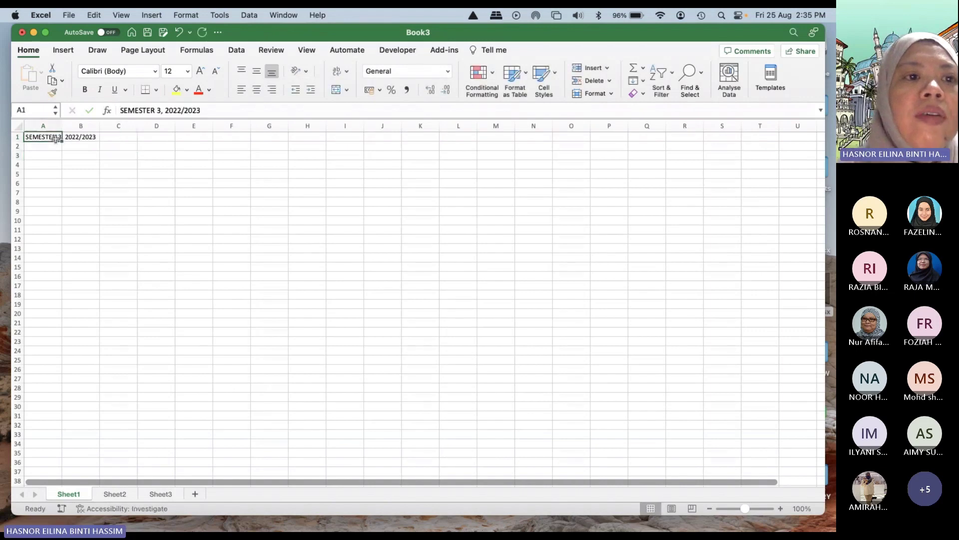
click(189, 72)
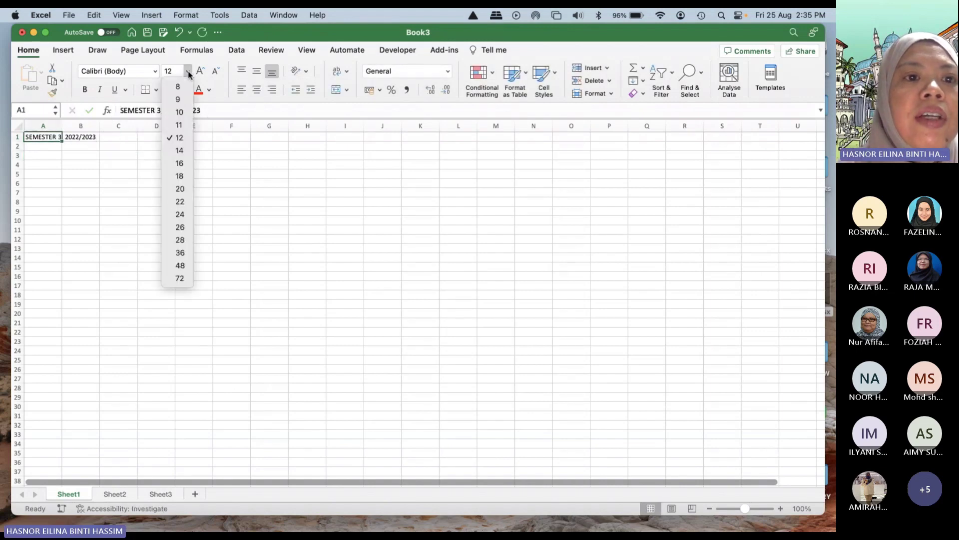
click(179, 176)
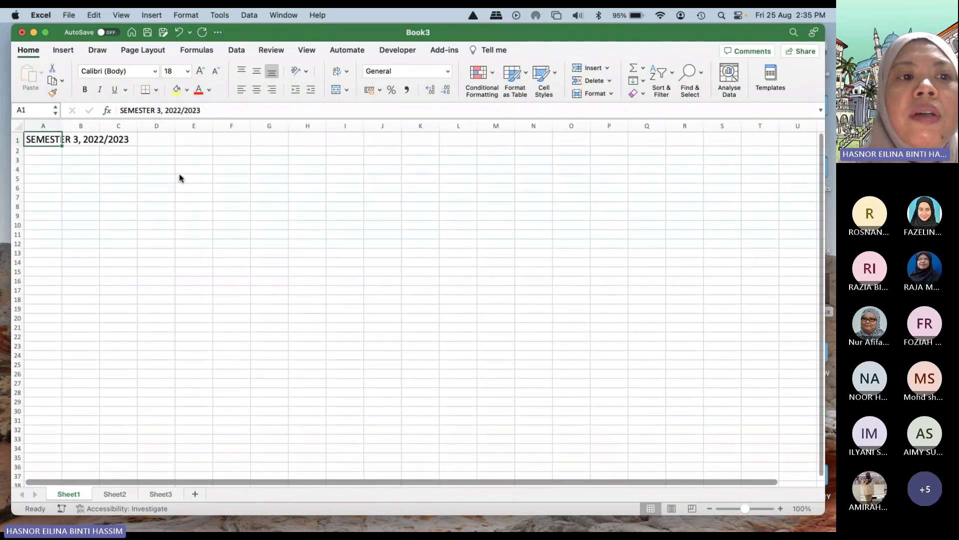
click(159, 190)
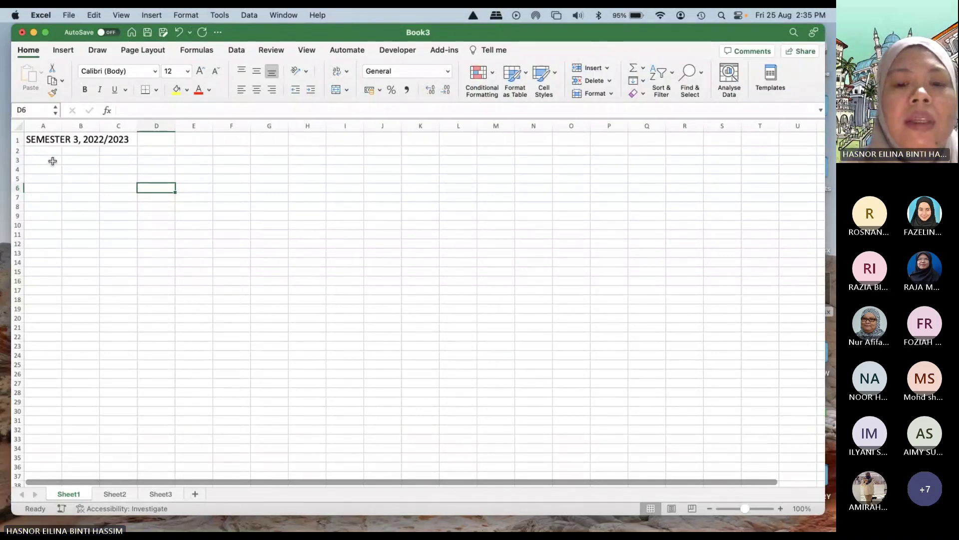
click(52, 161)
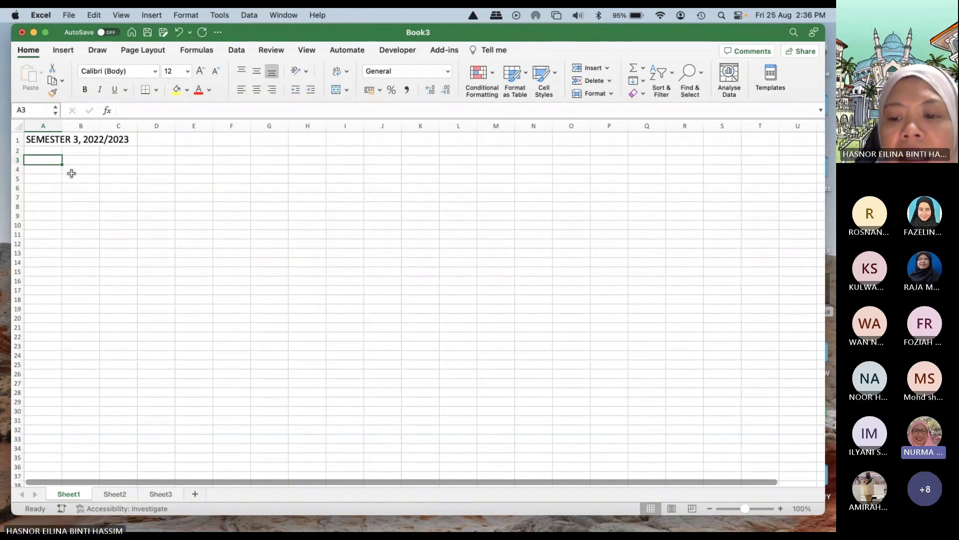
click(732, 502)
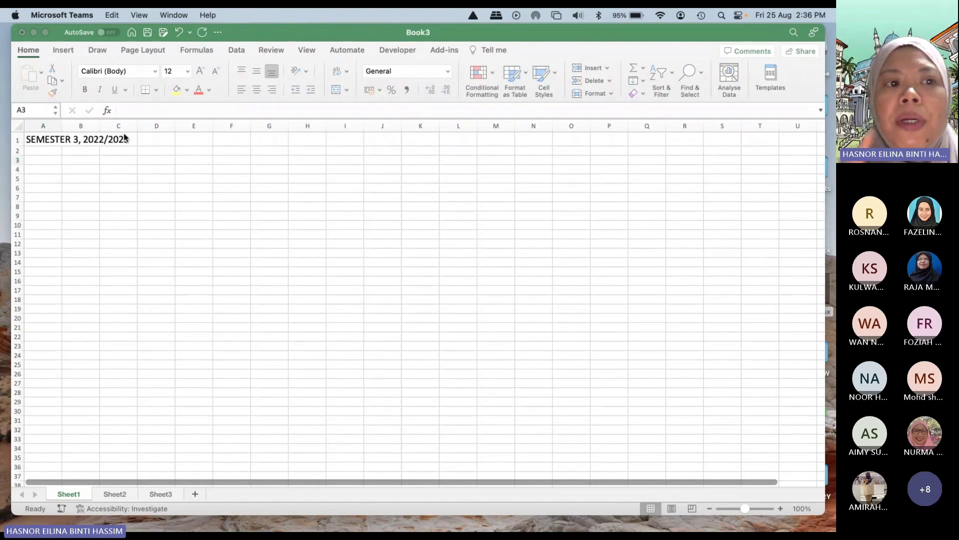
Step: Enter the label "SECTION 50" in cell A3, below the semester heading
click(264, 153)
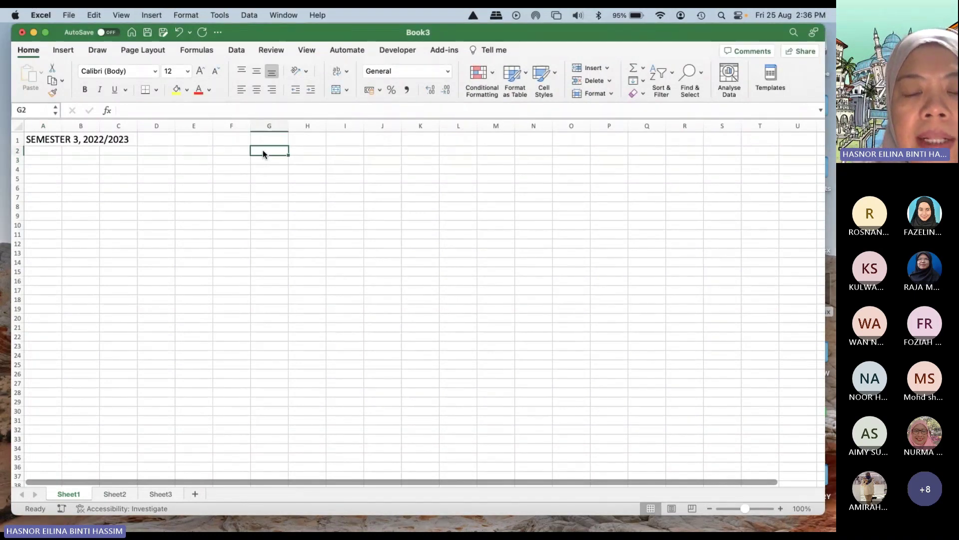
click(41, 153)
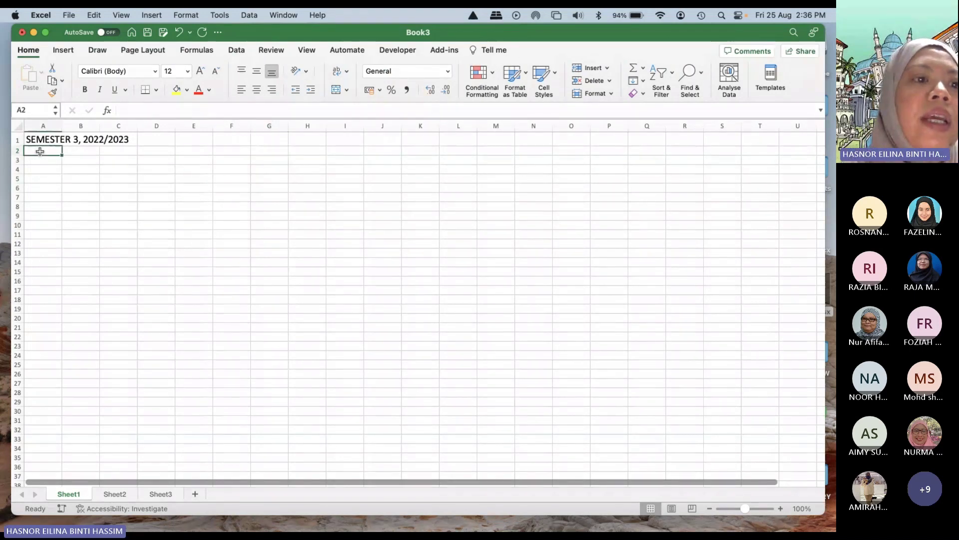
click(46, 160)
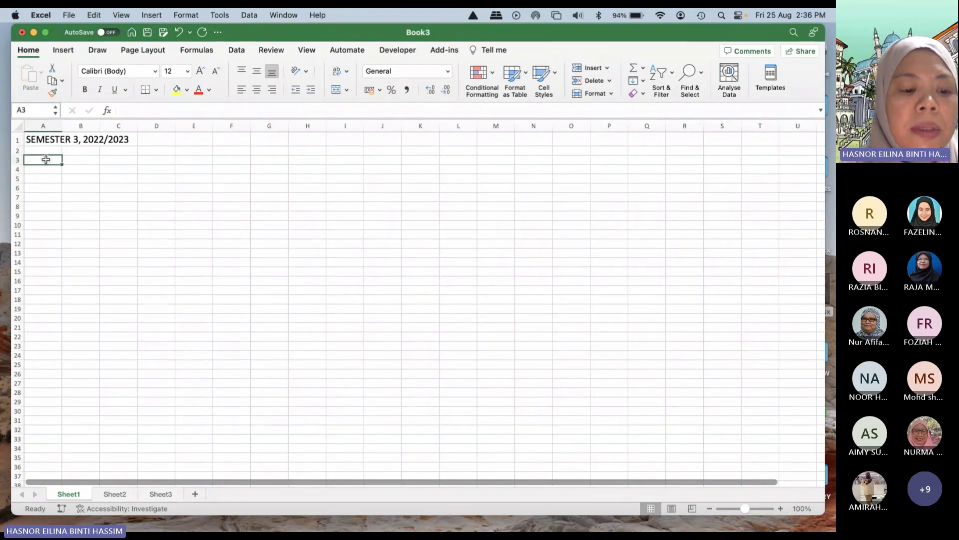
text(SECTION)
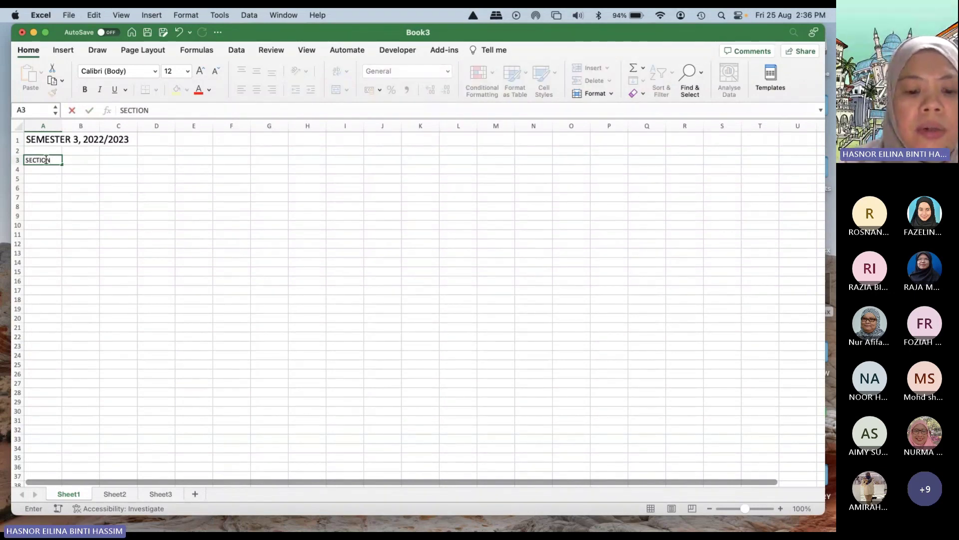
text( 50)
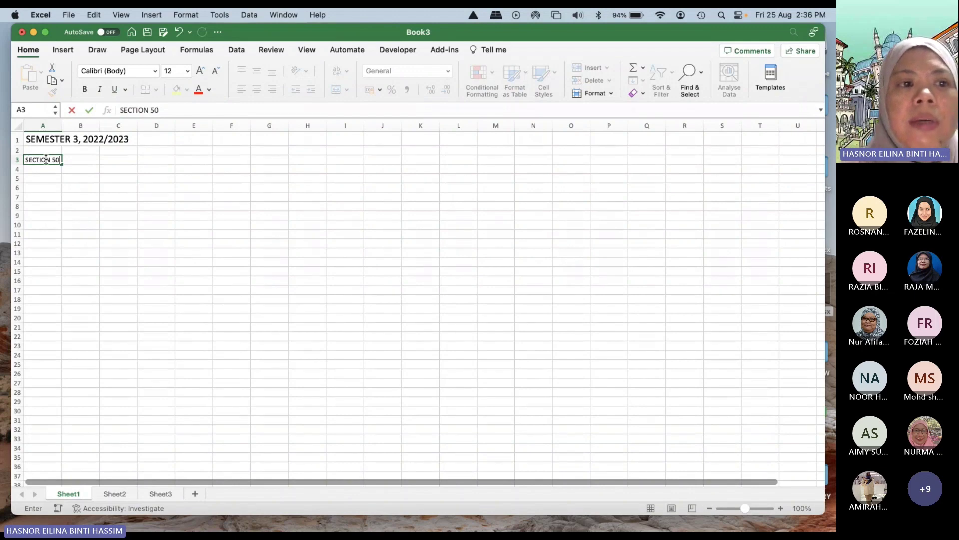
click(79, 177)
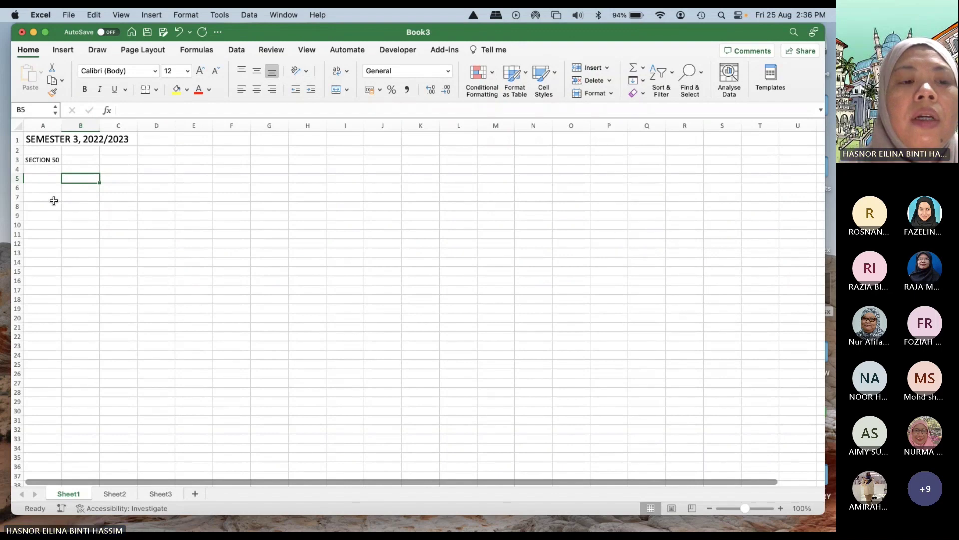
Step: Enter the column heading "NO" in capitals in cell A5
click(43, 180)
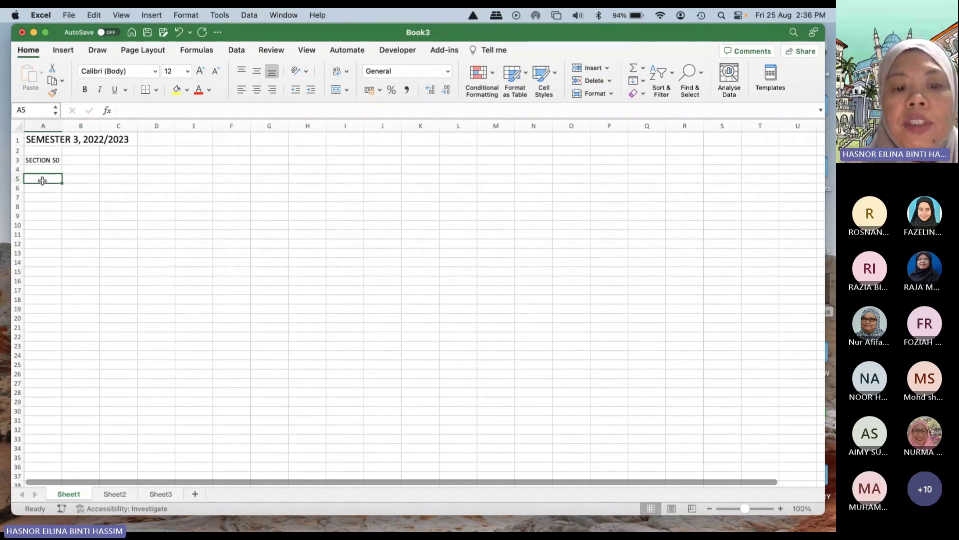
text(no)
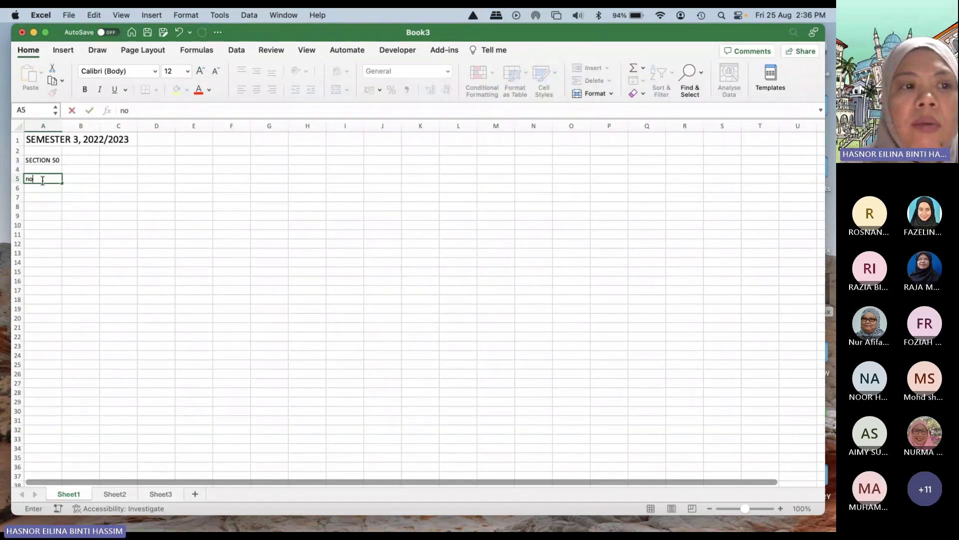
key(BackSpace)
text(NO)
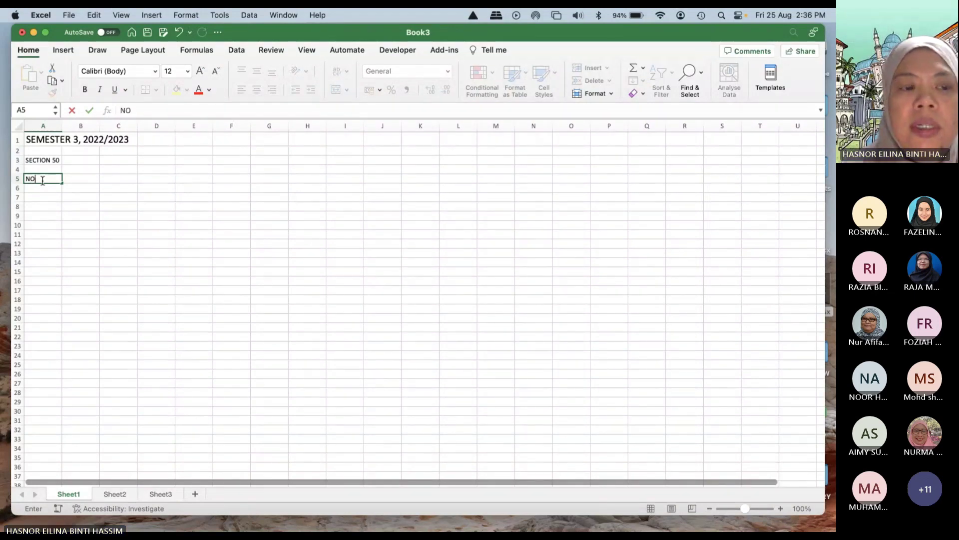
key(Return)
key(Return)
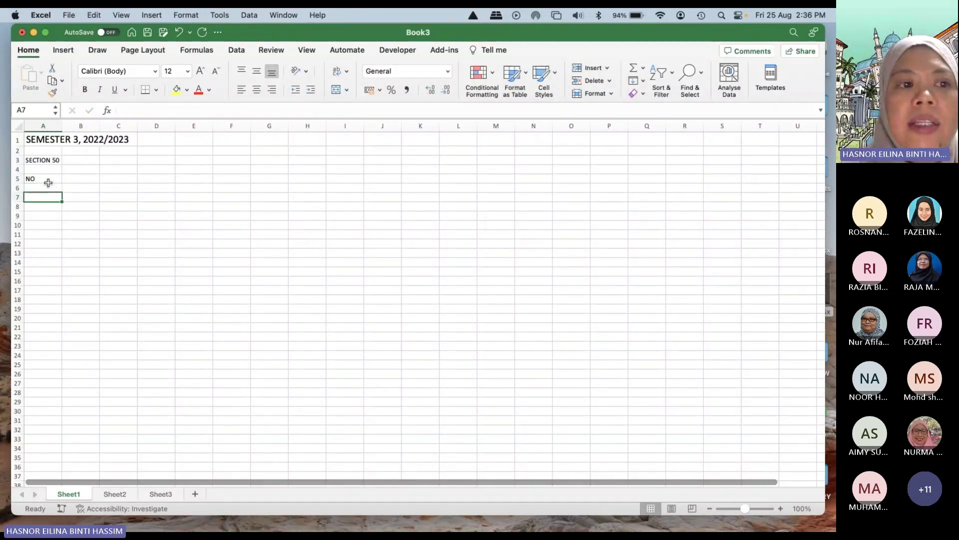
Step: Enter the numbers 1 and 2 in cells A6 and A7 under the NO heading
click(45, 180)
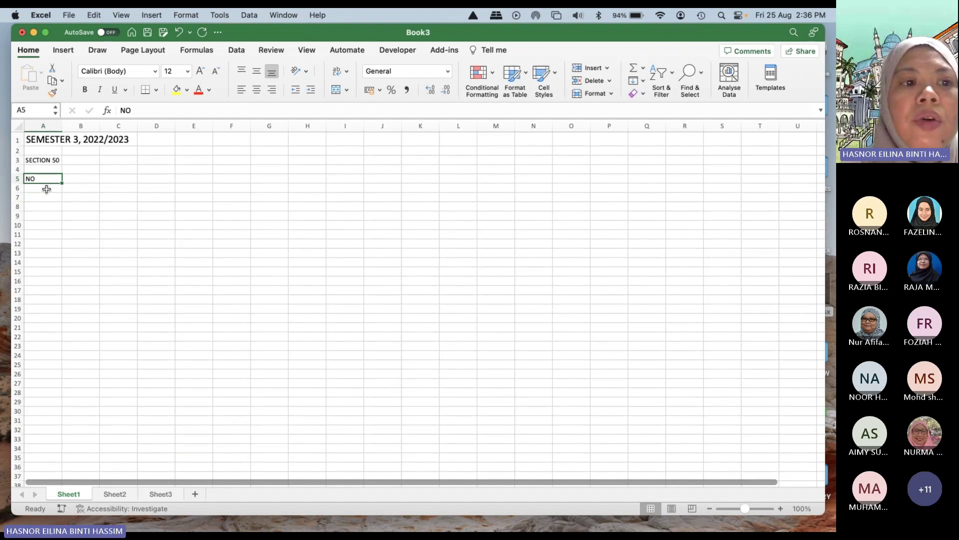
click(46, 189)
text(1)
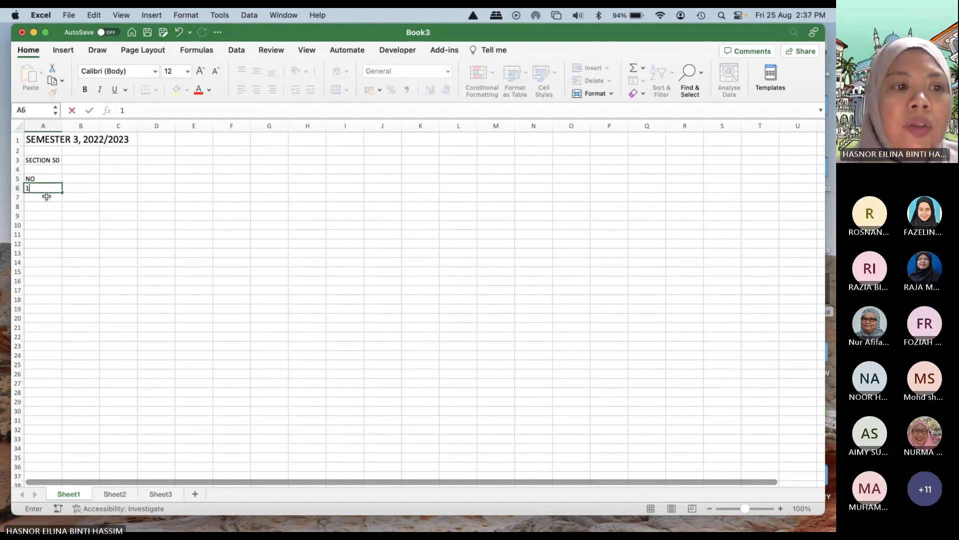
click(46, 197)
text(2)
click(56, 229)
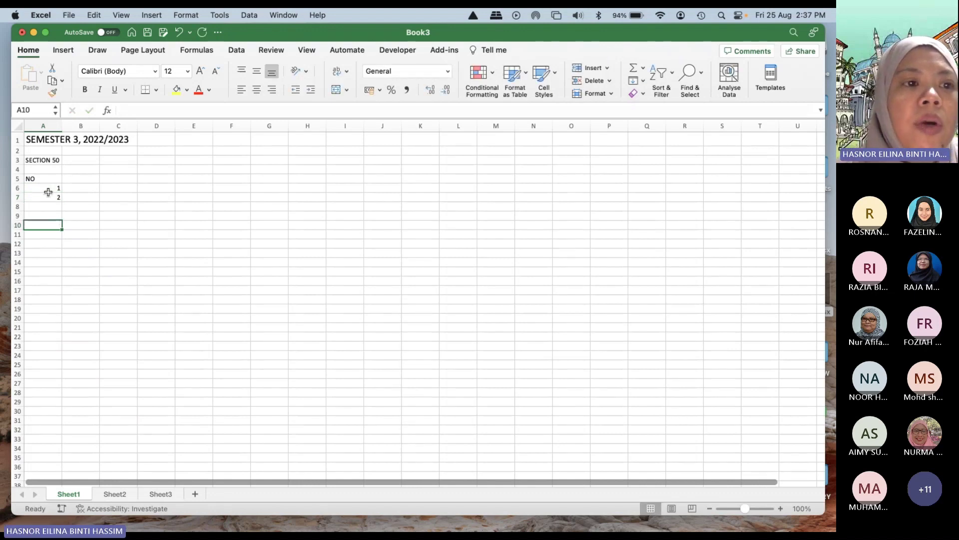
Step: Try filling from the single cell A6 down to A20, and undo the fill
click(48, 190)
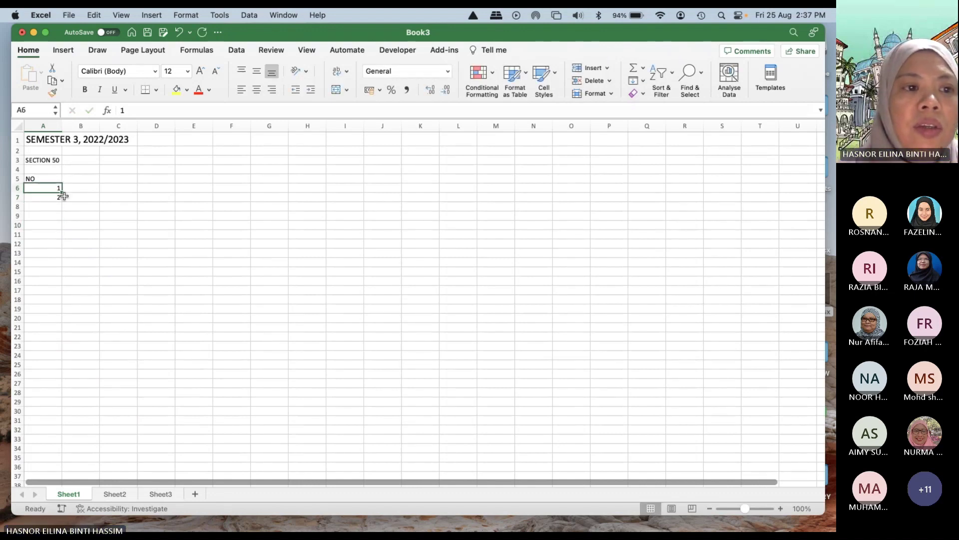
drag(60, 191, 56, 320)
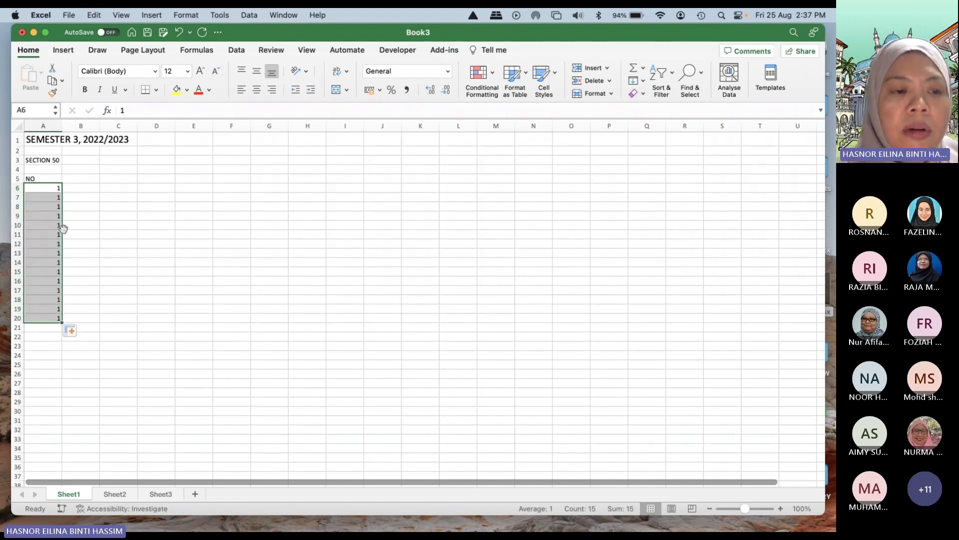
key(super+z)
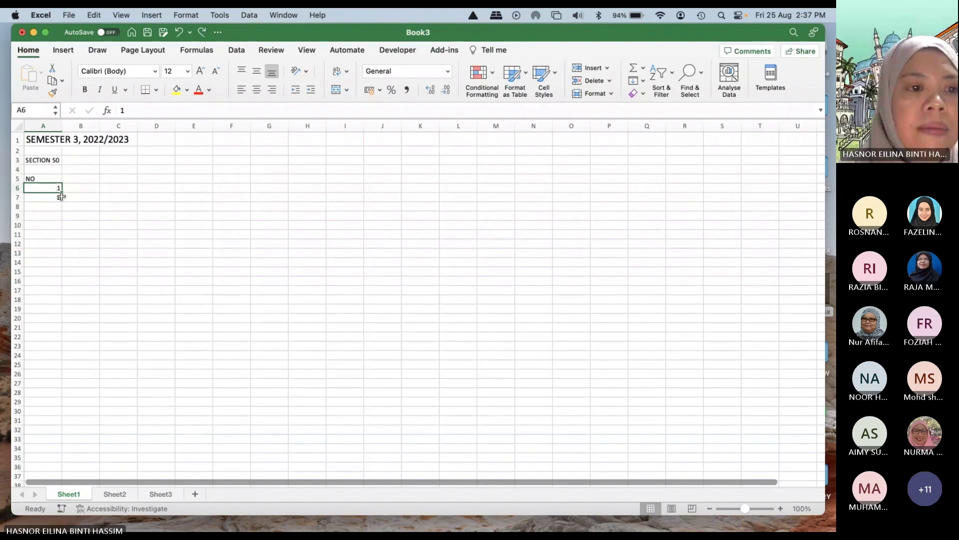
Step: Select A6:A7 together and fill the number series down to 8 in cell A13
drag(52, 188, 63, 200)
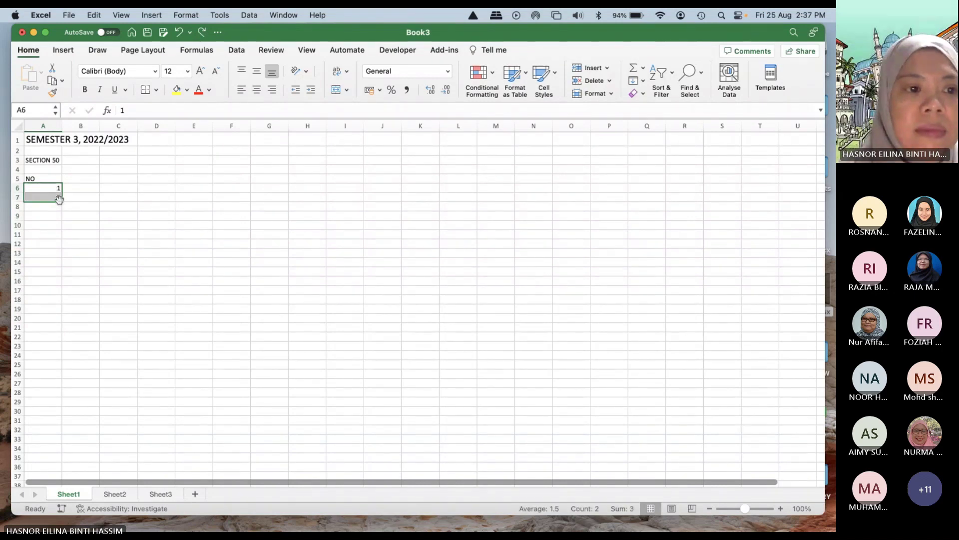
click(67, 206)
drag(47, 188, 58, 197)
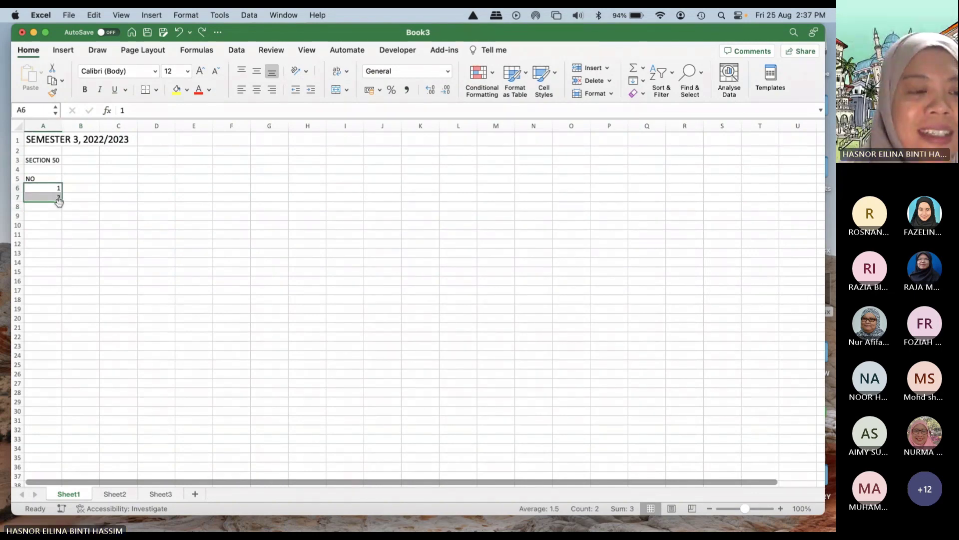
drag(60, 202, 69, 264)
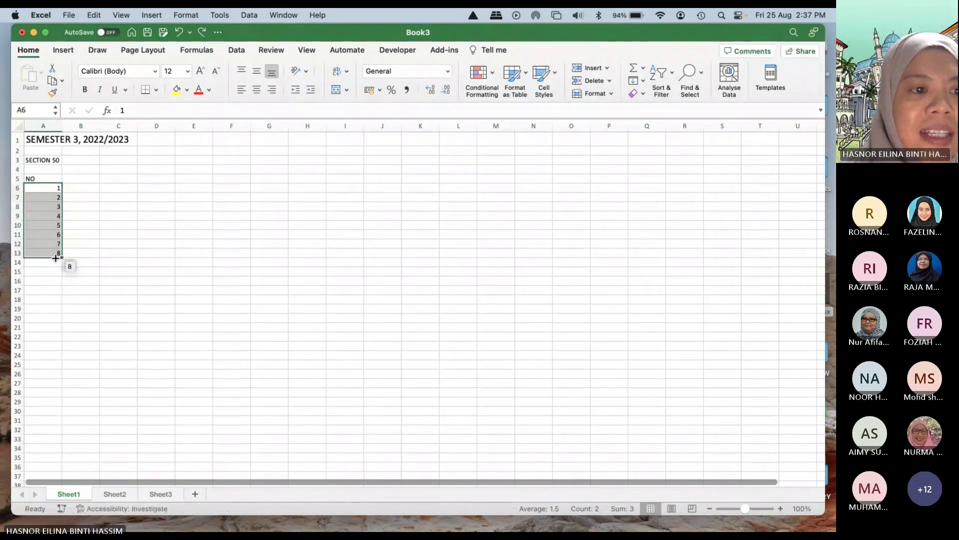
click(126, 262)
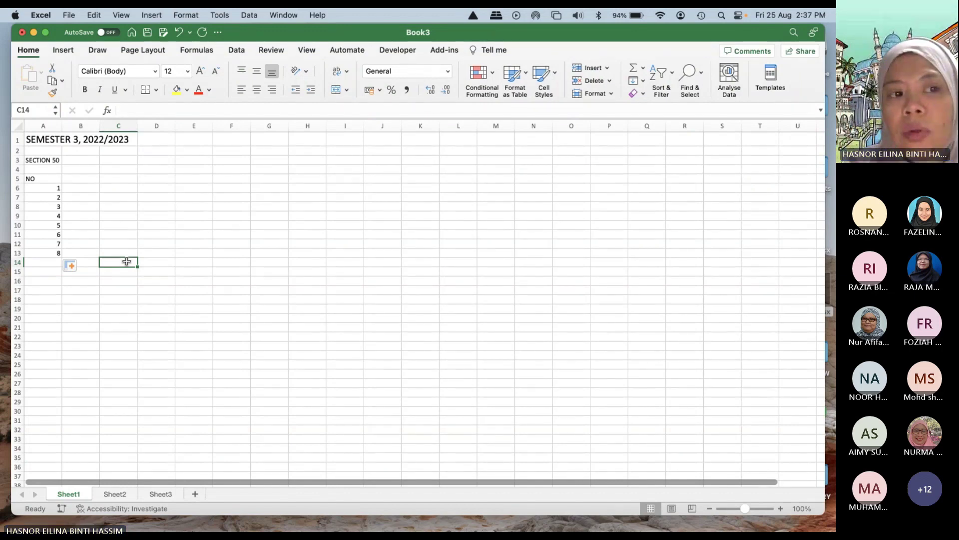
Step: Clear all the numbers under the NO heading, from A6 to A13
drag(52, 206, 53, 254)
key(Delete)
click(43, 188)
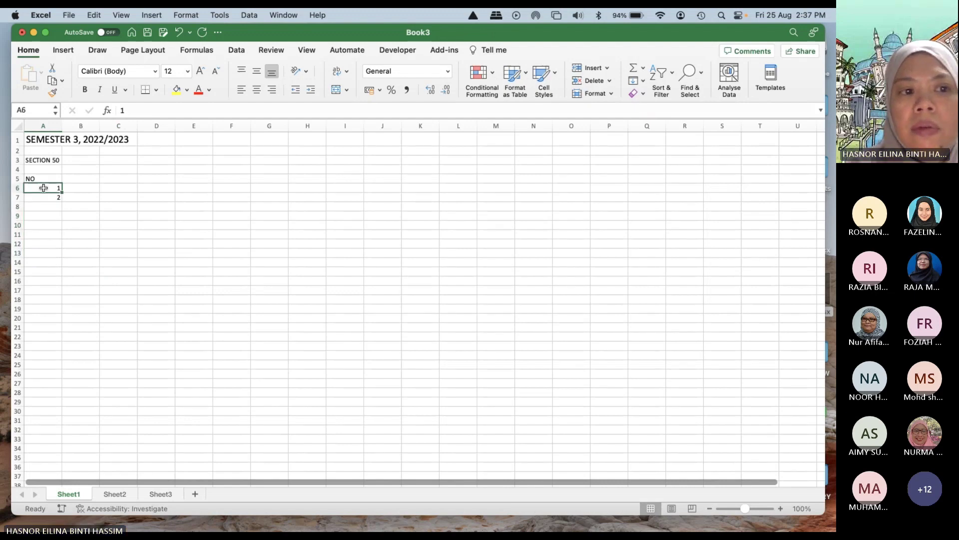
click(45, 198)
key(Delete)
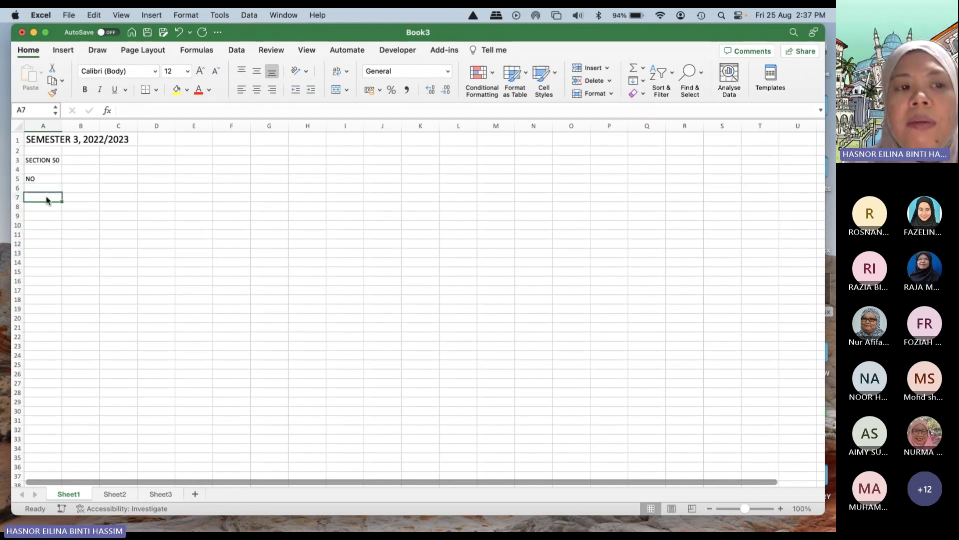
click(48, 188)
key(Delete)
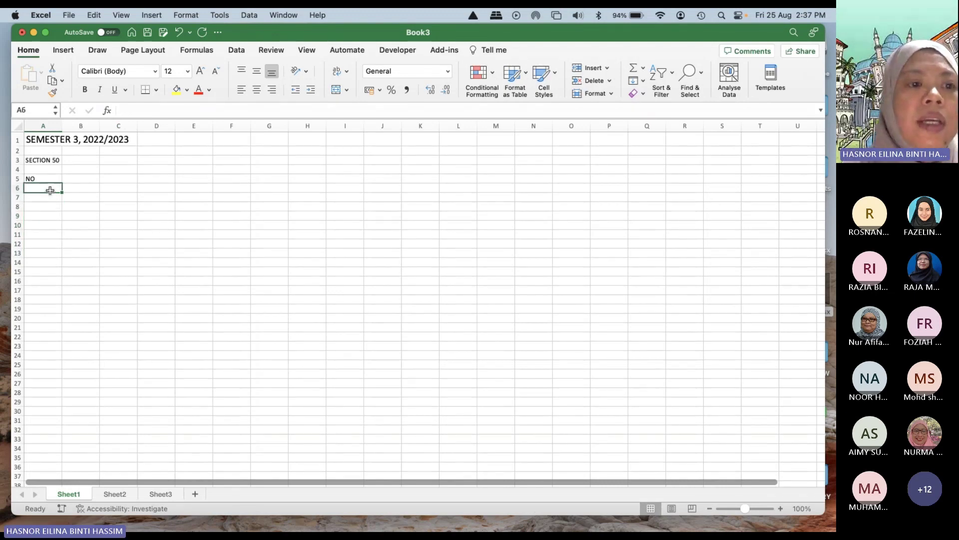
Step: Enter 1 in A6 and 2 in A7, and use both cells to fill the series down to 15 in A20
text(1)
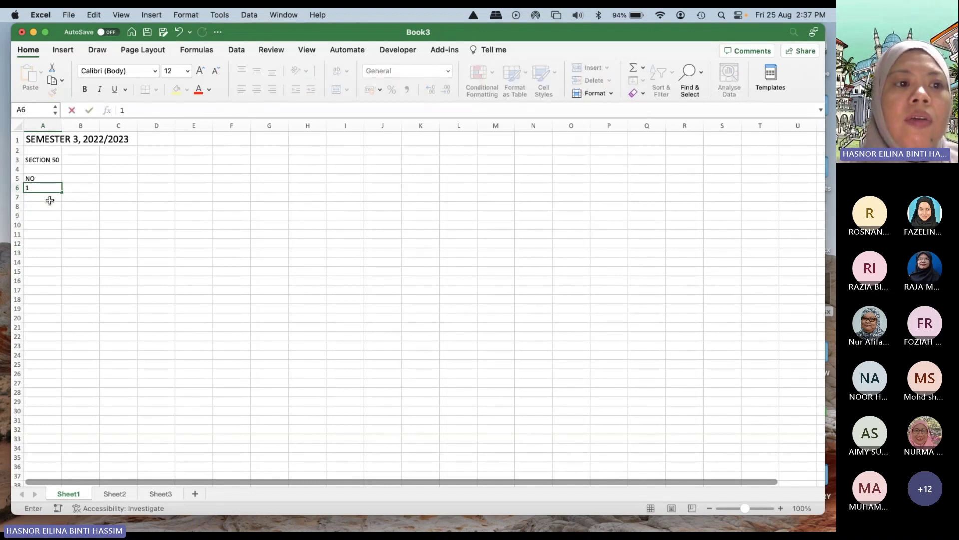
key(Return)
text(2)
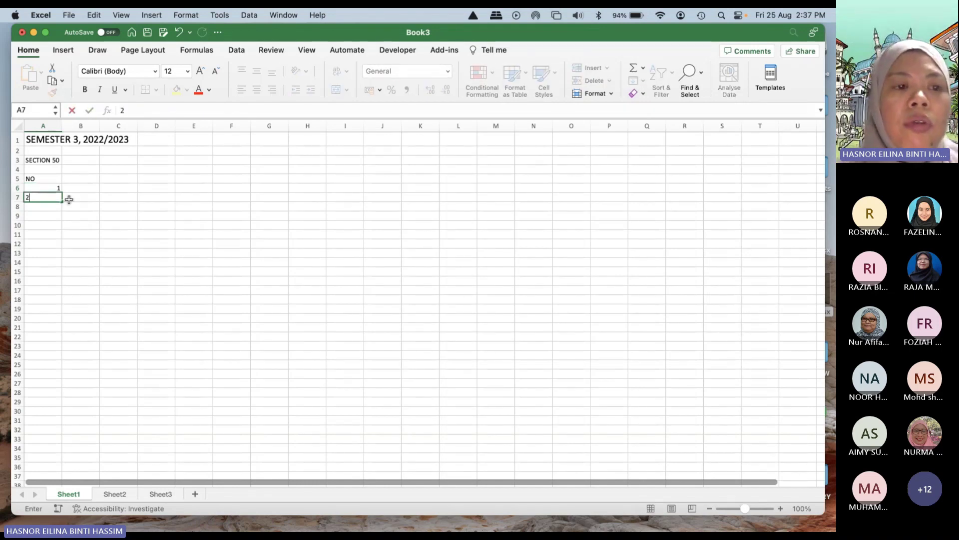
key(Tab)
drag(52, 185, 54, 198)
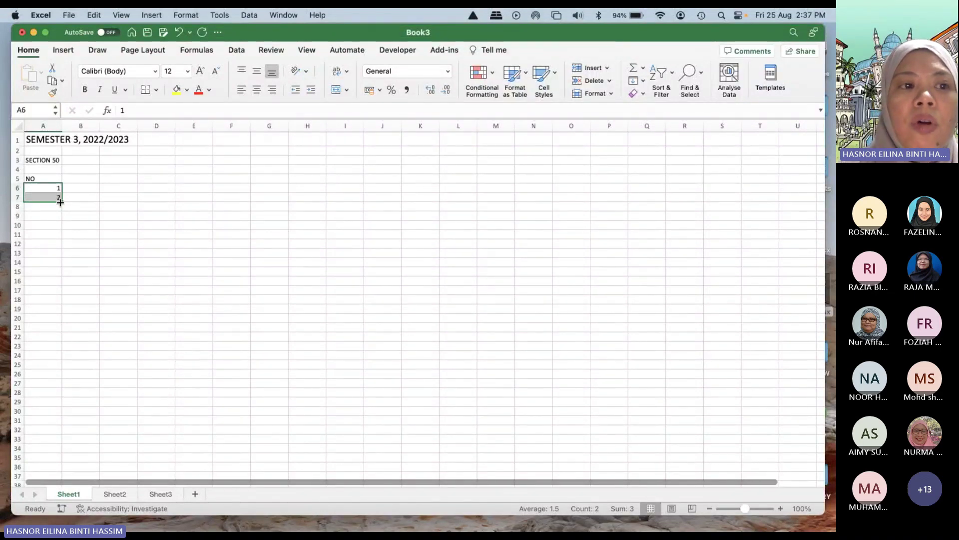
drag(60, 202, 60, 319)
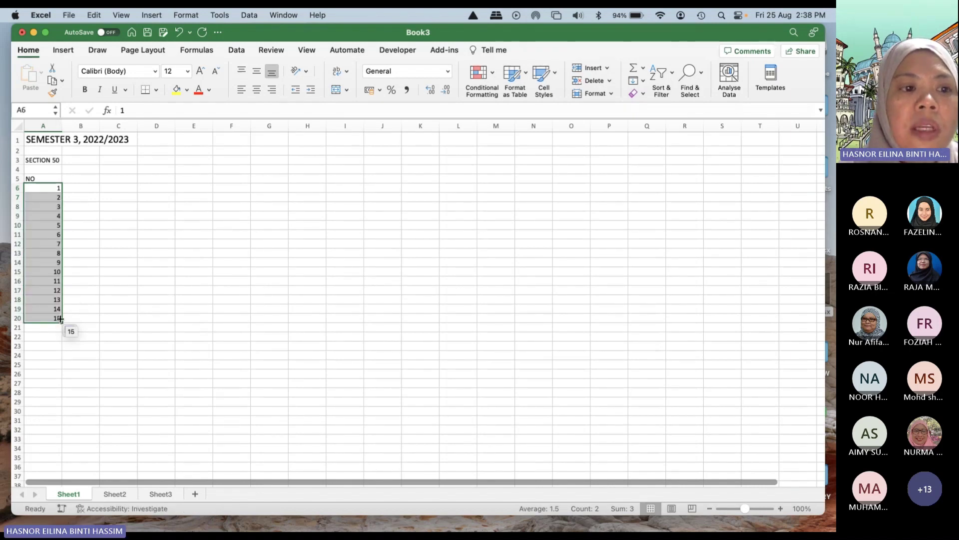
click(125, 315)
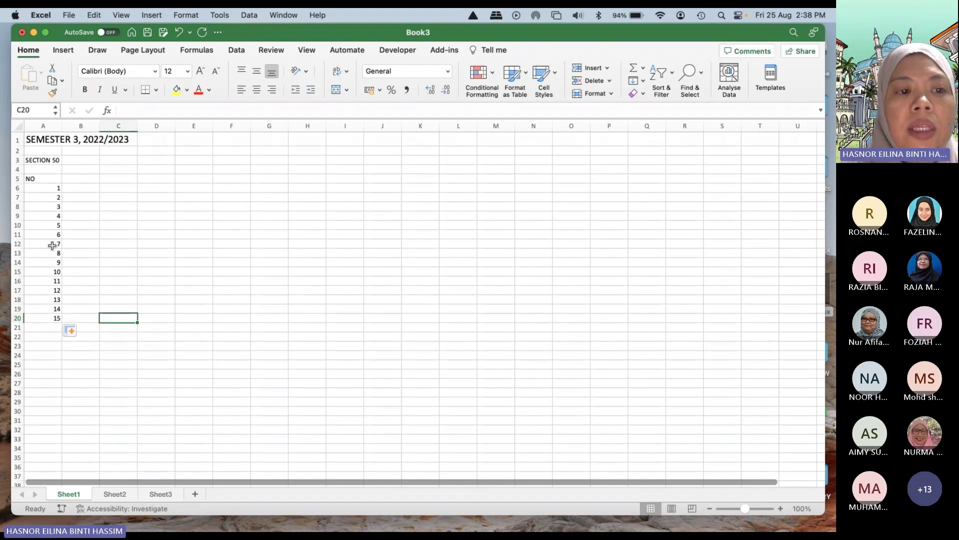
click(55, 317)
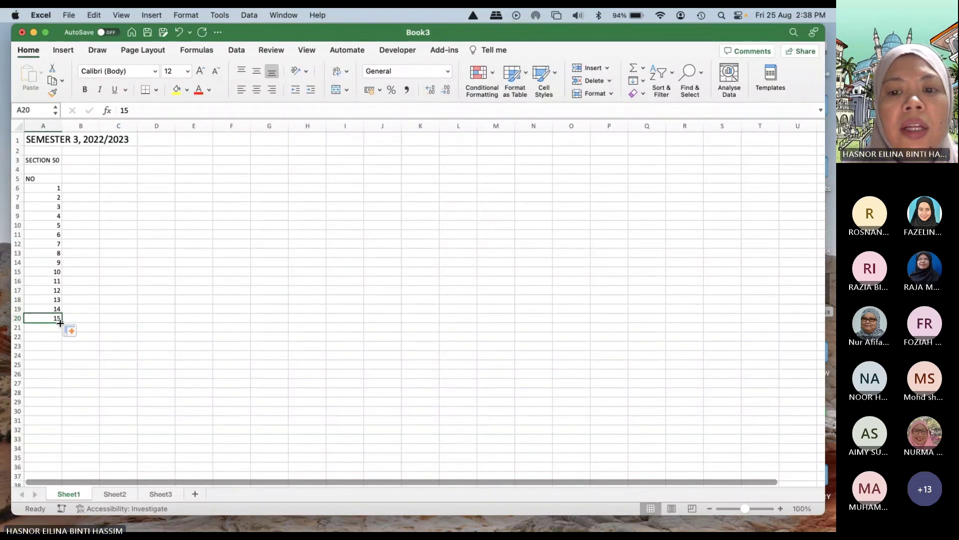
Step: Enter the numbers 1 to 4 individually in cells B6 to B9, and clear them again
click(92, 190)
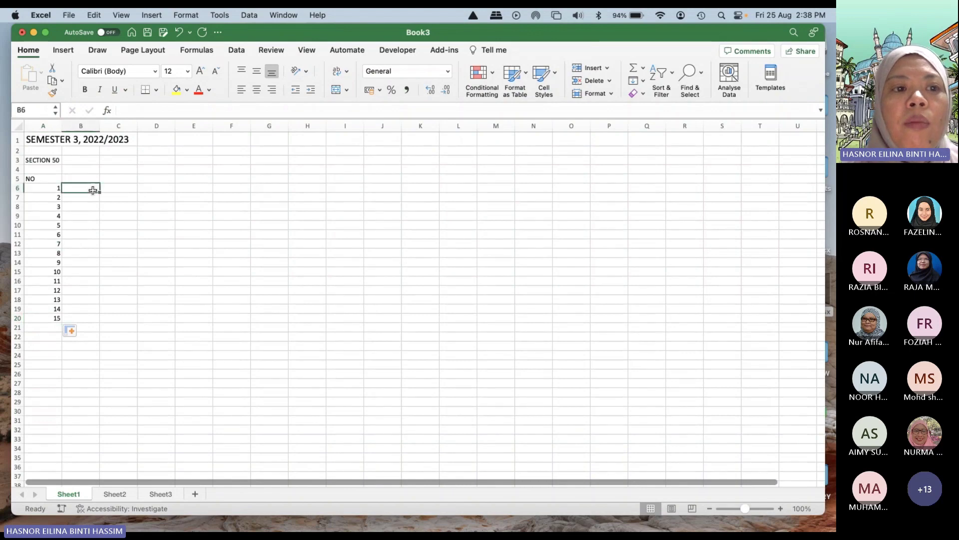
text(1)
key(Return)
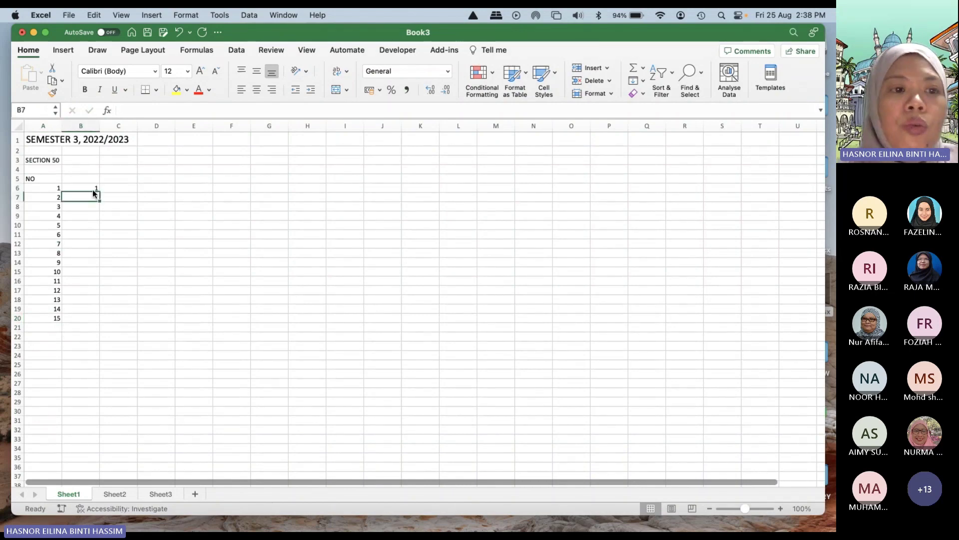
text(1)
key(Return)
text(3)
key(Return)
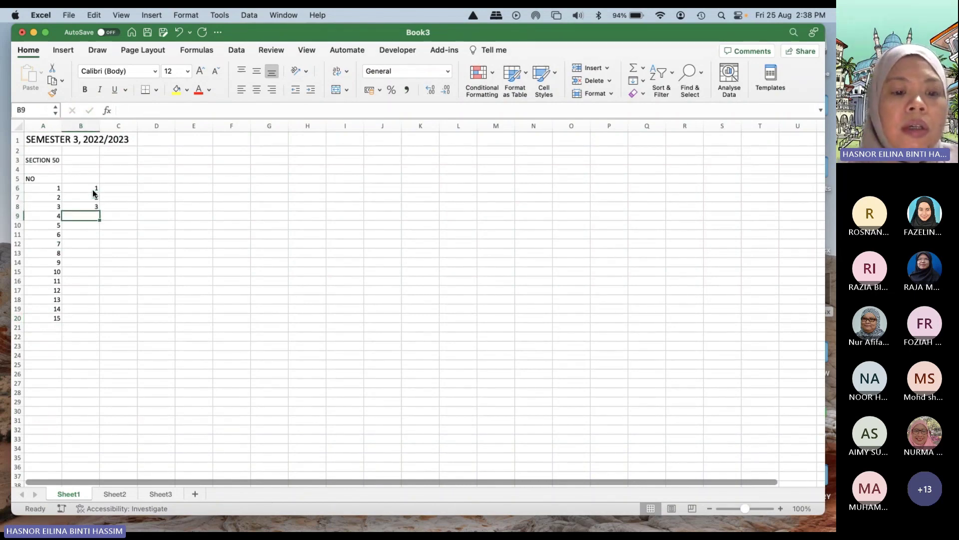
text(4)
key(Return)
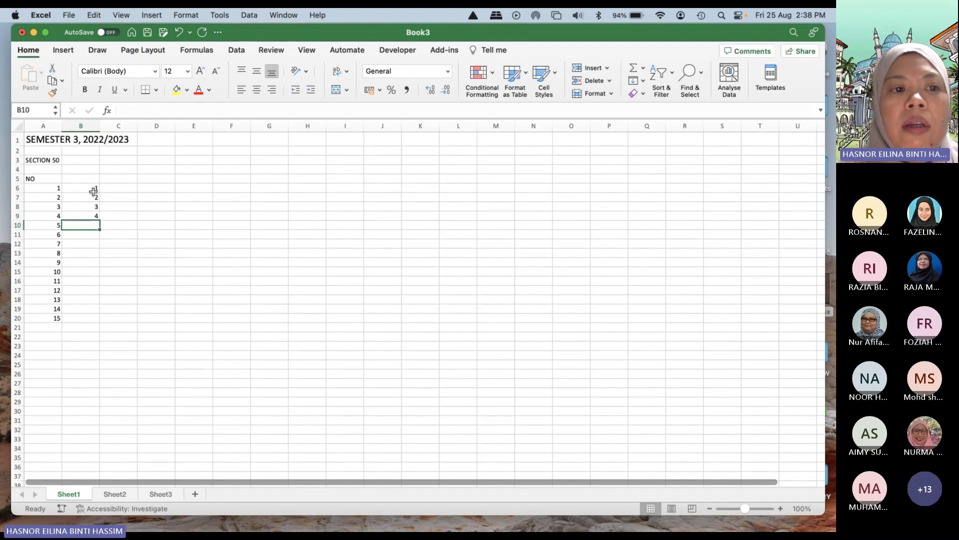
drag(93, 190, 93, 214)
key(Delete)
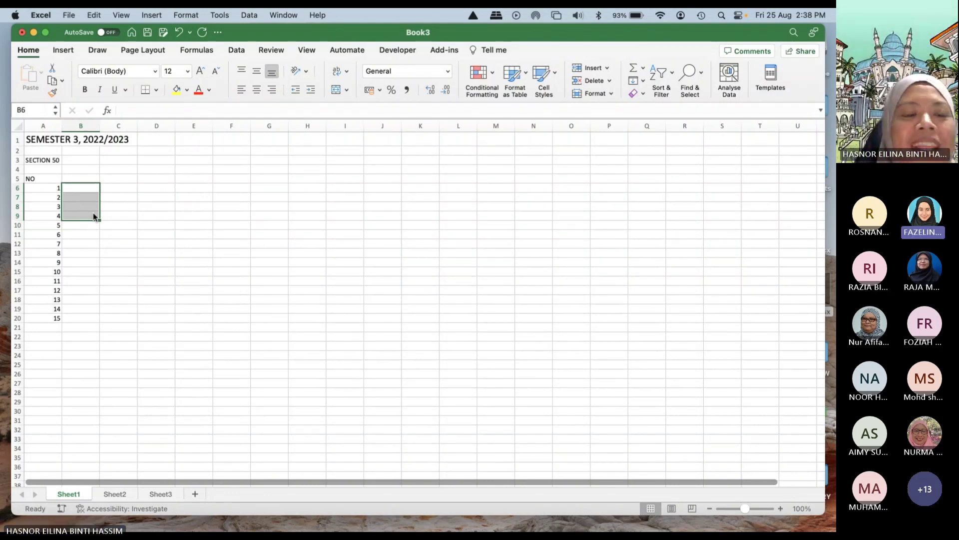
Step: Enter the column heading NAME in cell B5, beside the NO heading
click(75, 179)
text(NA)
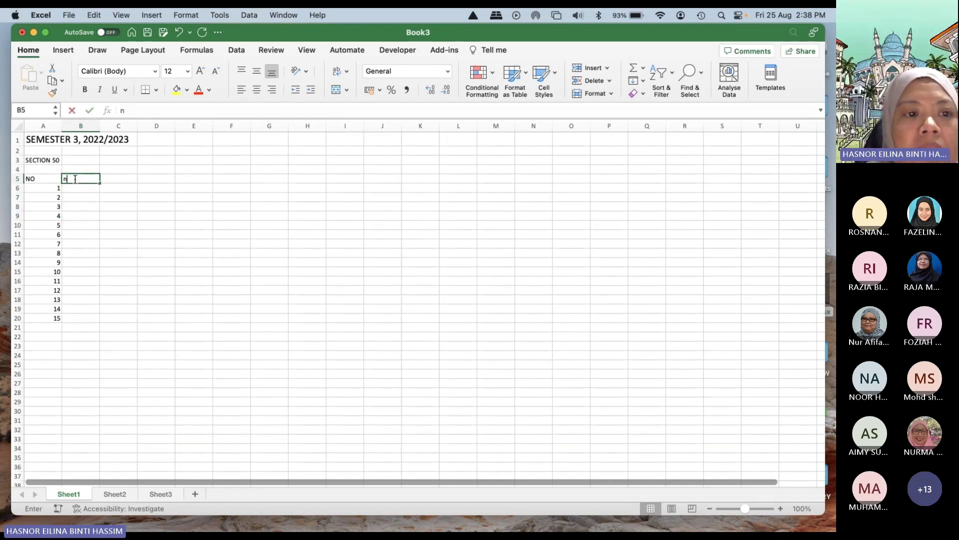
text(ME)
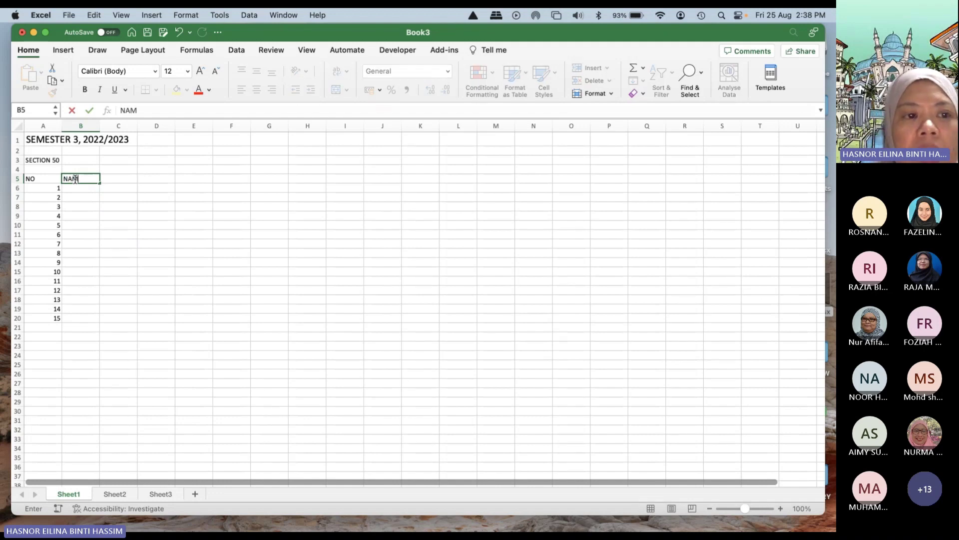
Step: Enter the first three students' names in cells B6 to B8 under the NAME heading, correcting the misspelled third one
click(85, 190)
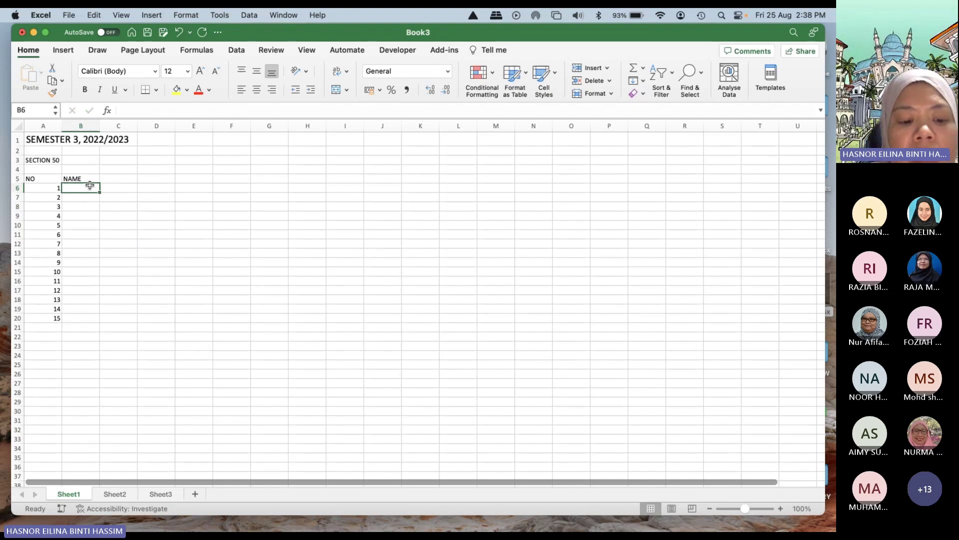
text(zana)
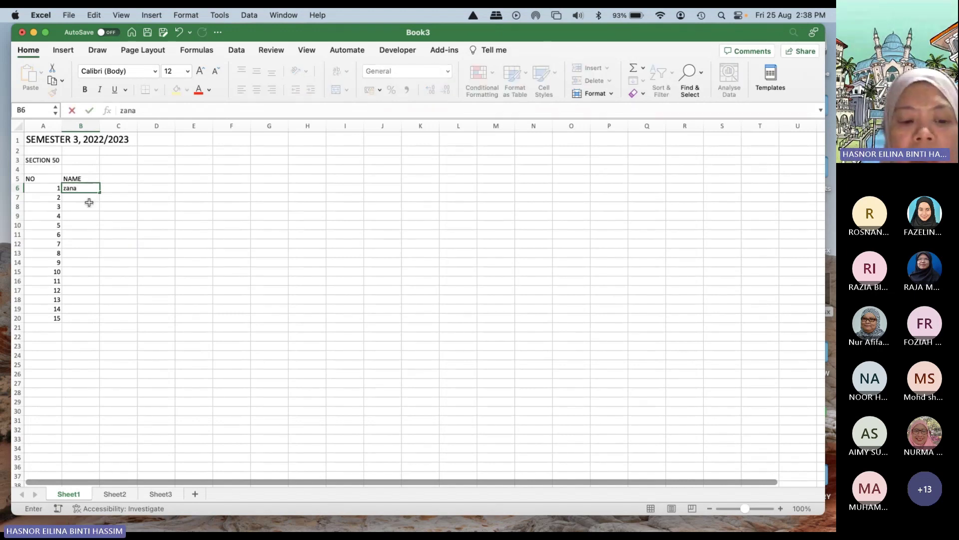
key(Return)
text(atira)
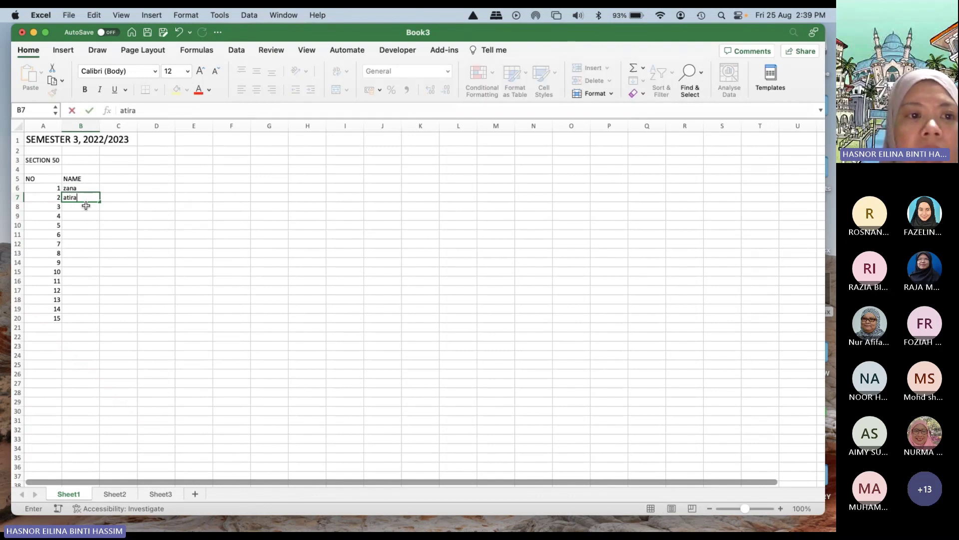
key(Return)
text(adbul)
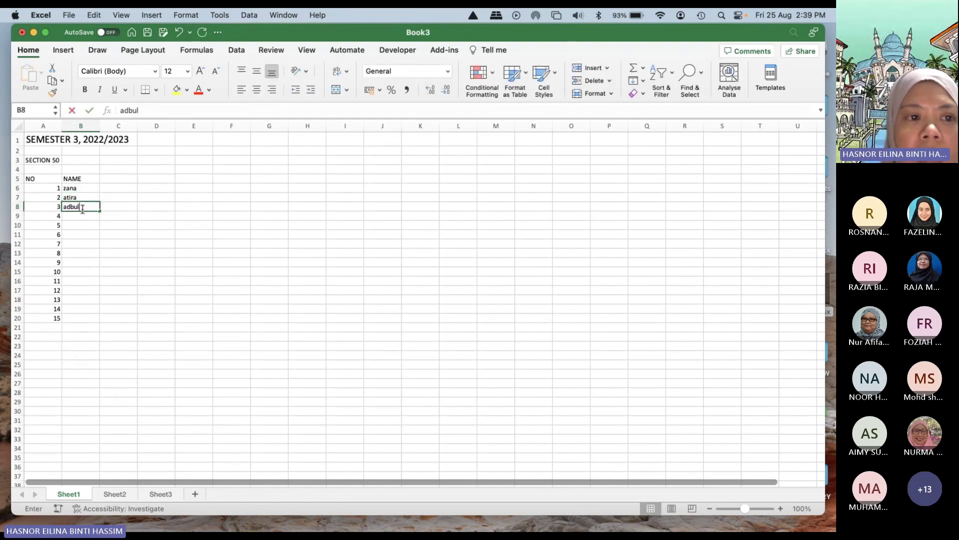
key(BackSpace)
key(BackSpace)
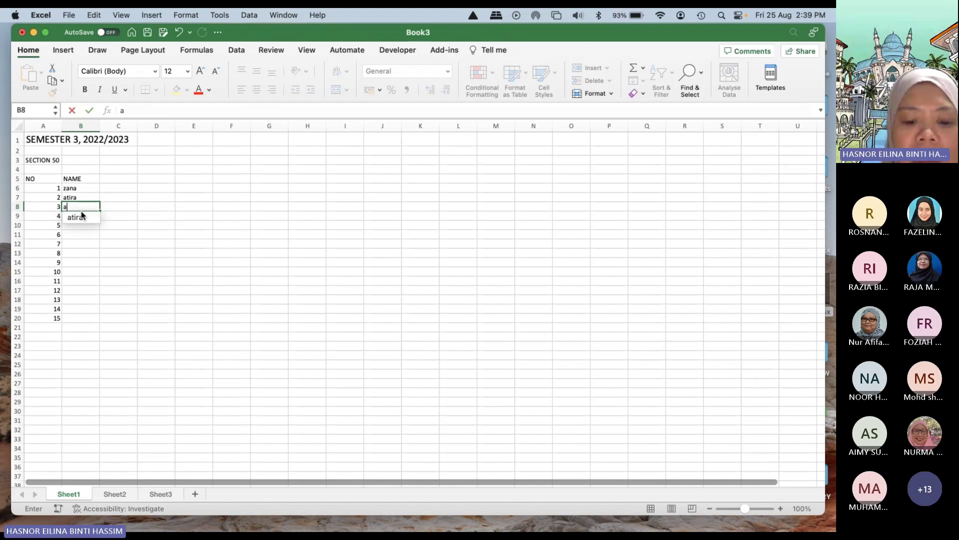
text(bdul)
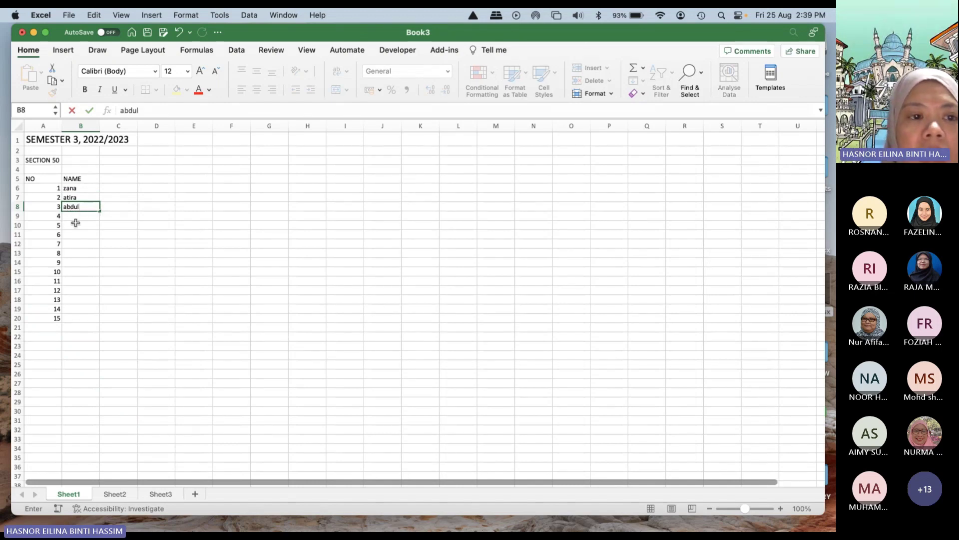
Step: Enter the fourth and fifth students' names in cells B9 and B10
click(76, 217)
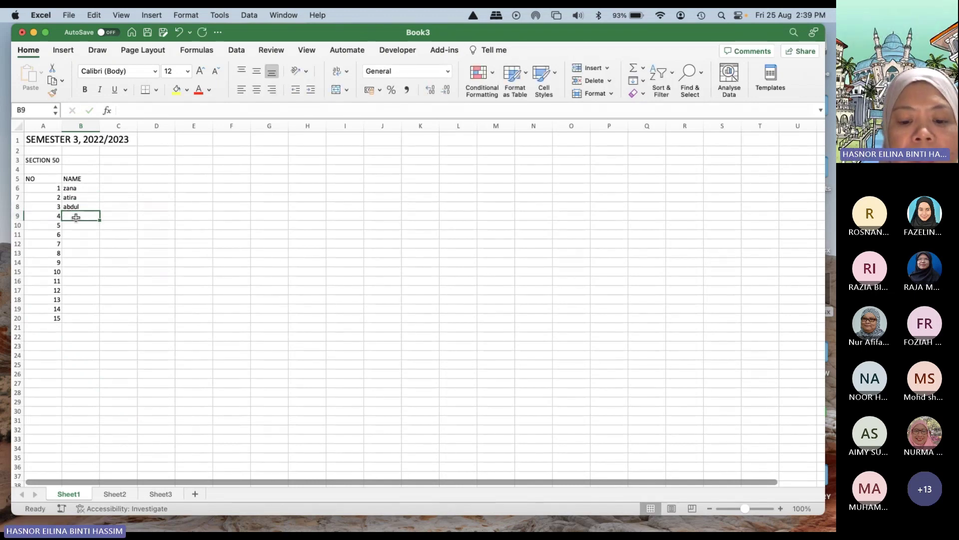
text(nona)
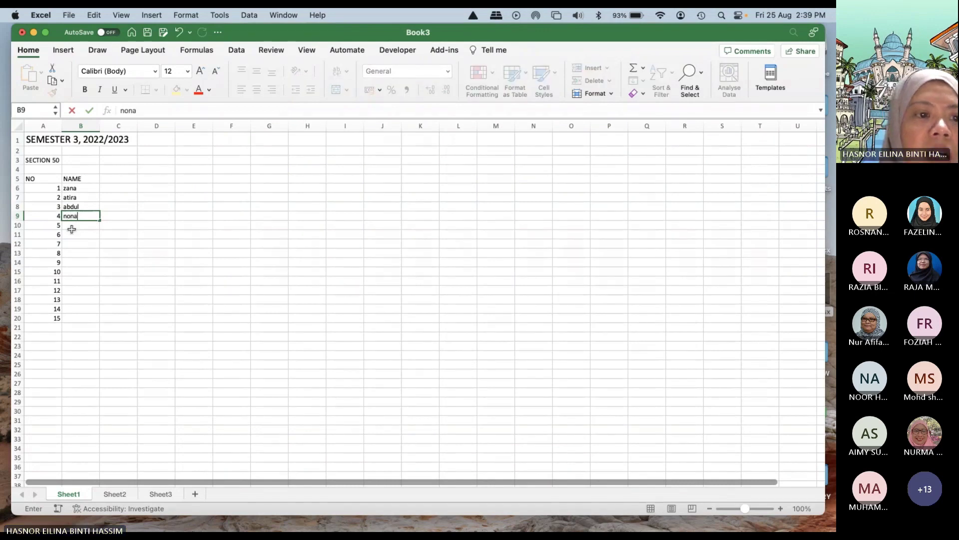
click(72, 226)
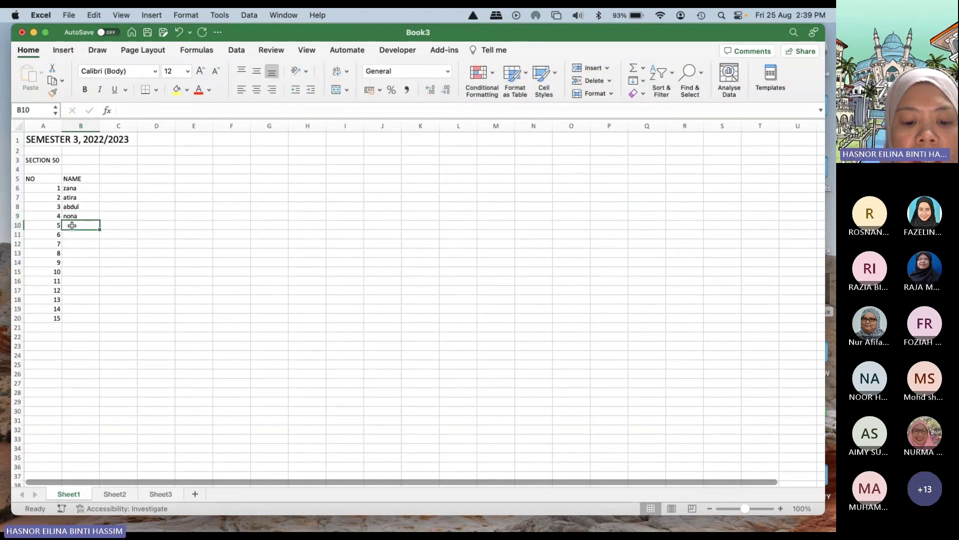
text(ch)
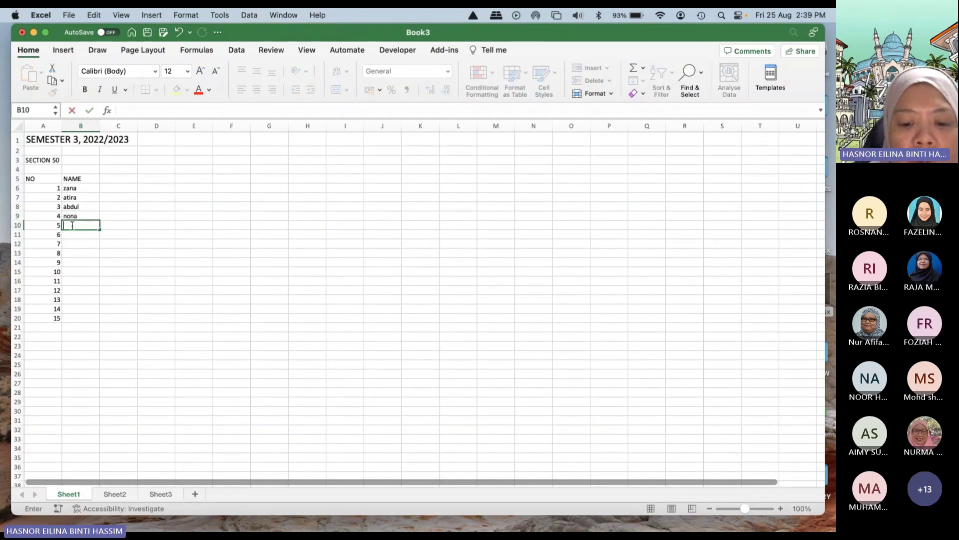
text(ua)
click(120, 244)
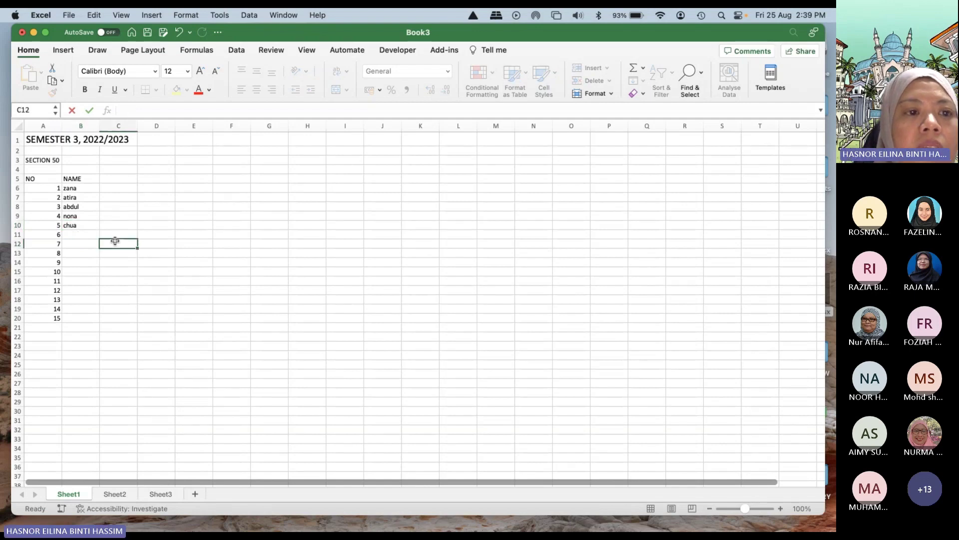
Step: Select the five student names in B6 to B10 and set their font size to 11
click(86, 188)
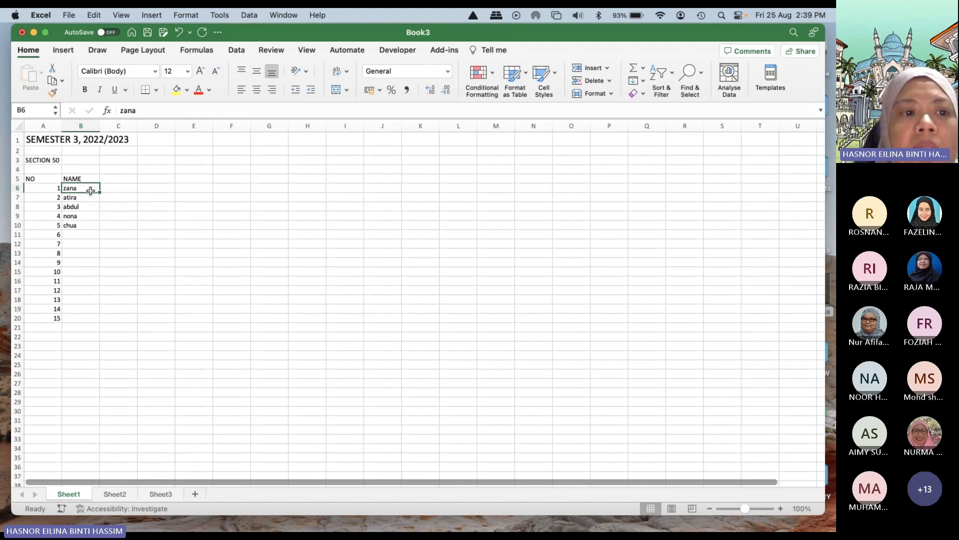
click(90, 215)
click(86, 188)
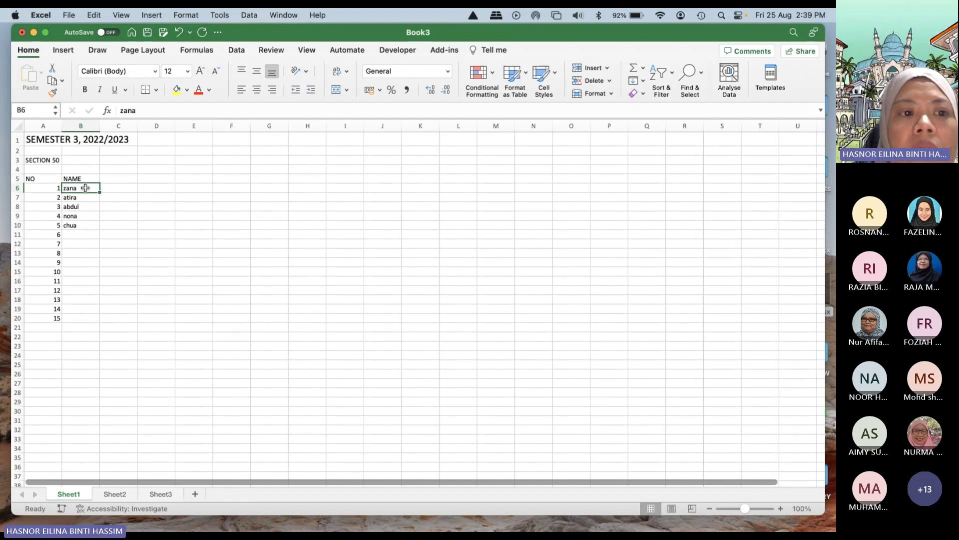
drag(86, 188, 83, 226)
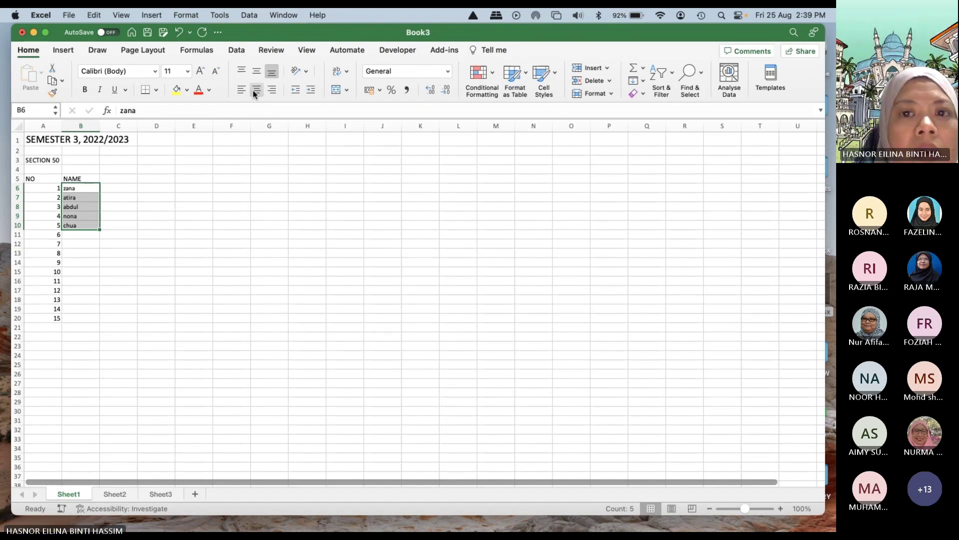
click(269, 160)
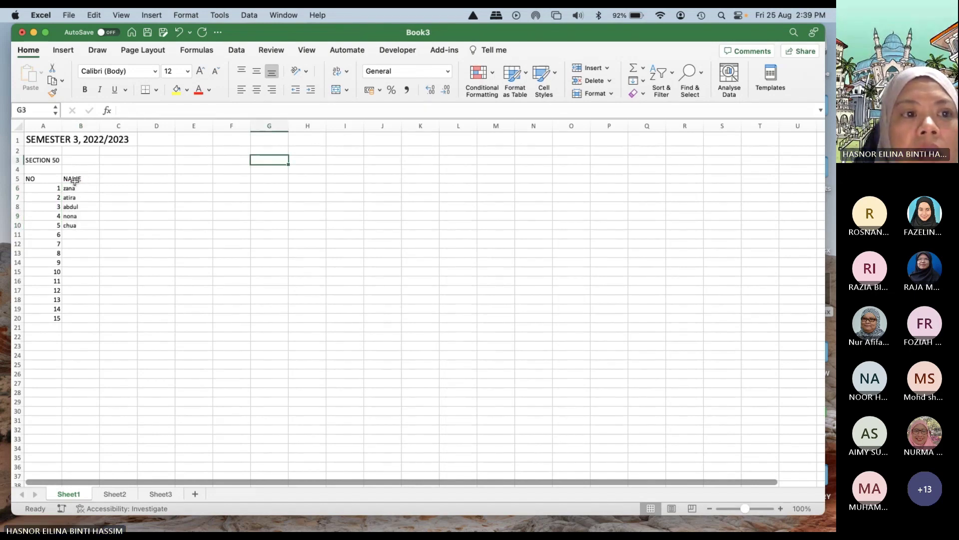
click(75, 187)
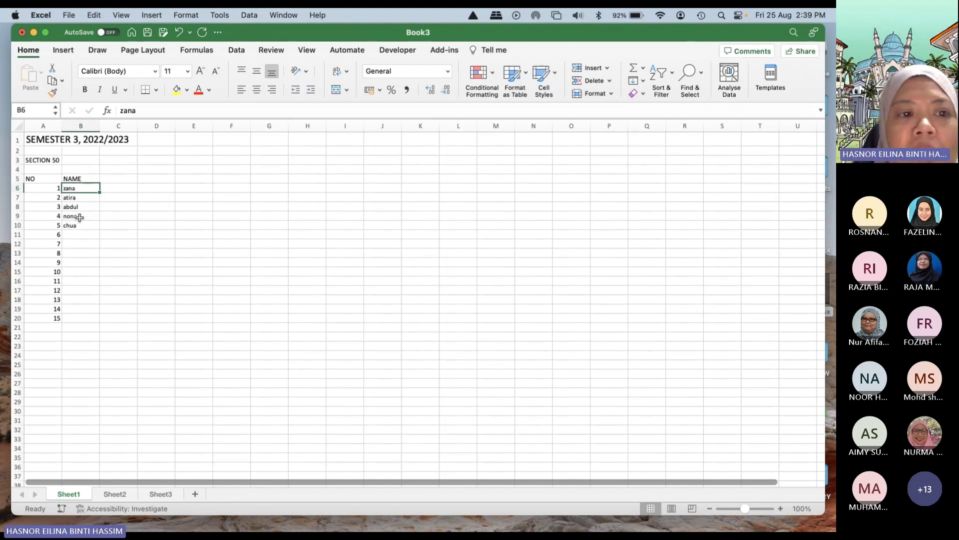
Step: Enter the heading "matric number" in cell C5 and widen column C to fit it
click(122, 181)
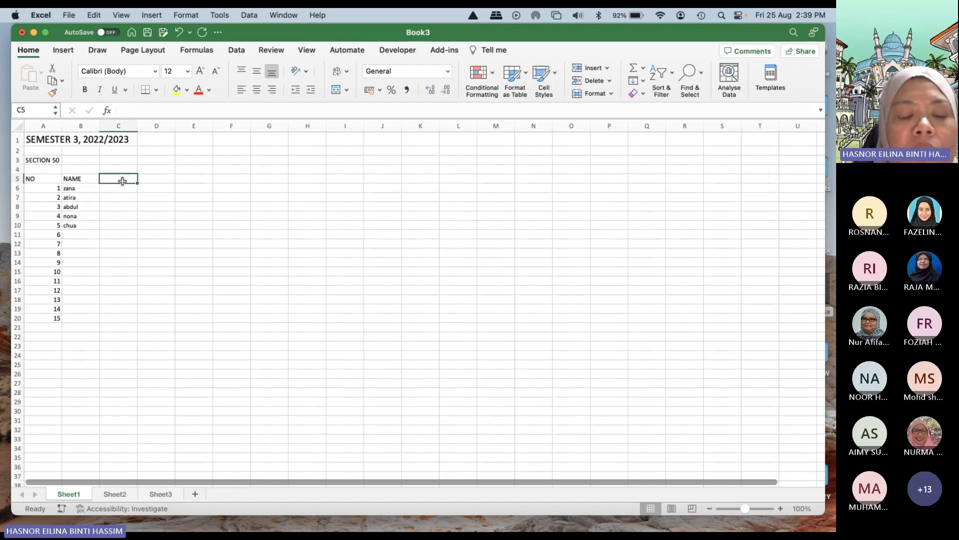
text(matri)
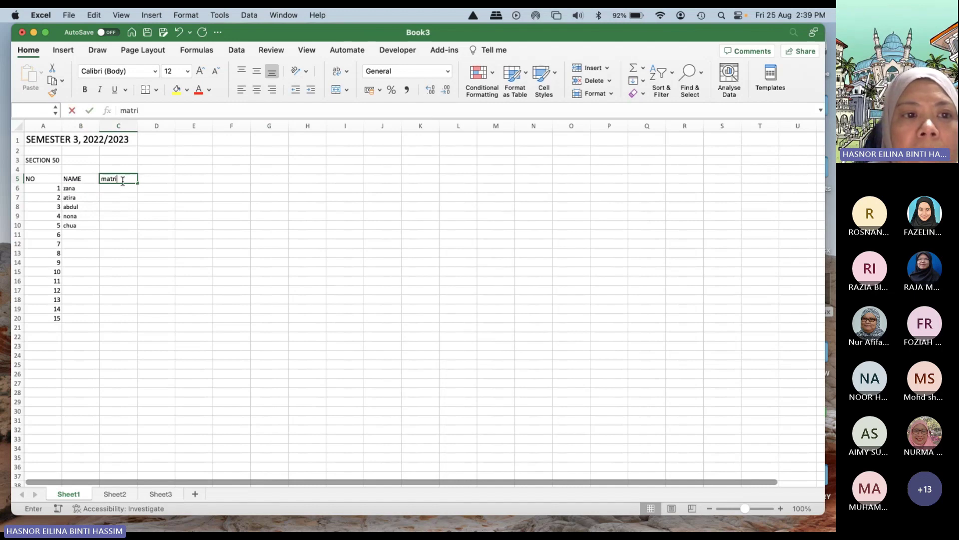
text(c number)
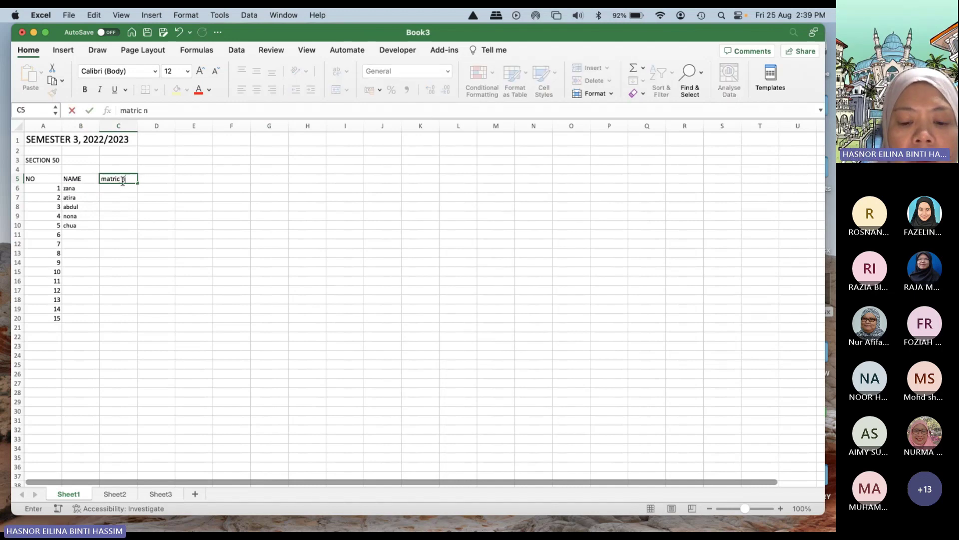
click(157, 190)
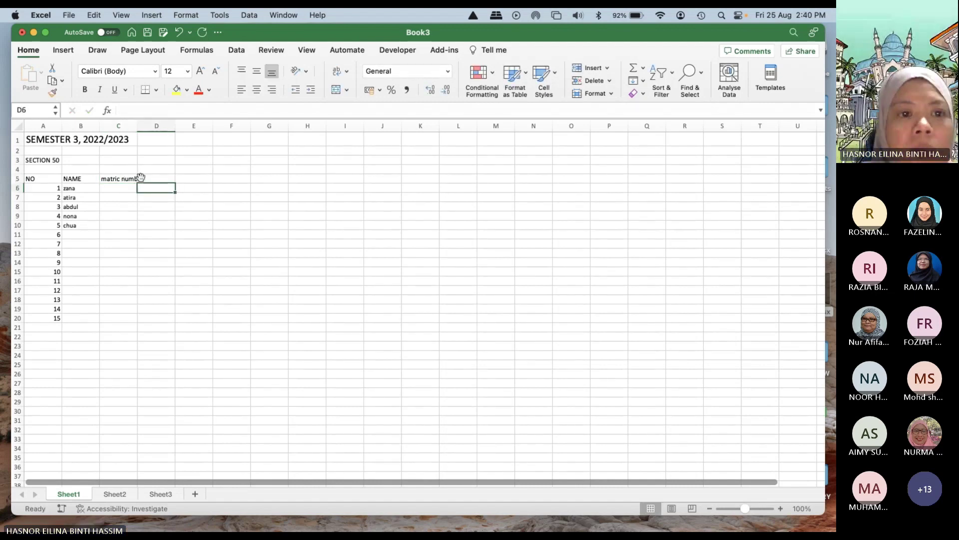
click(128, 179)
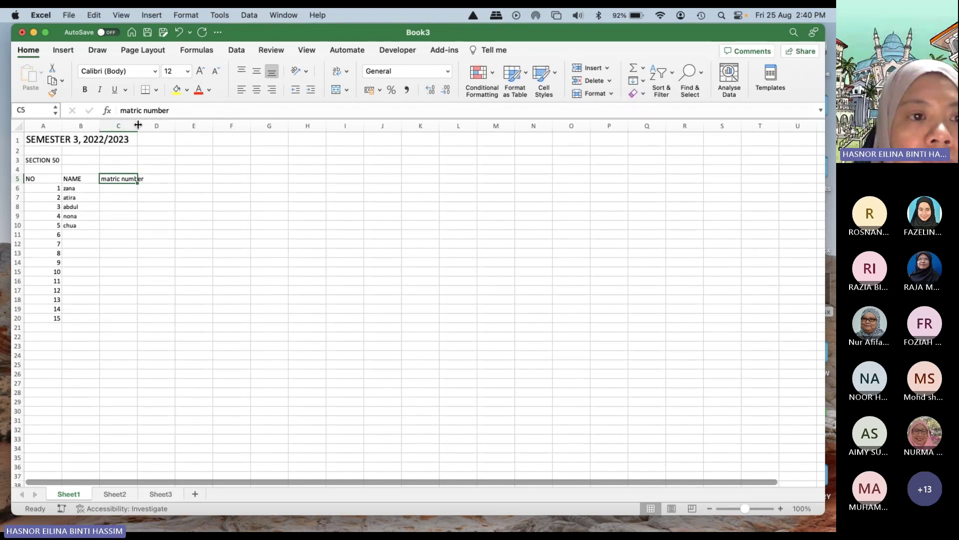
drag(137, 126, 146, 125)
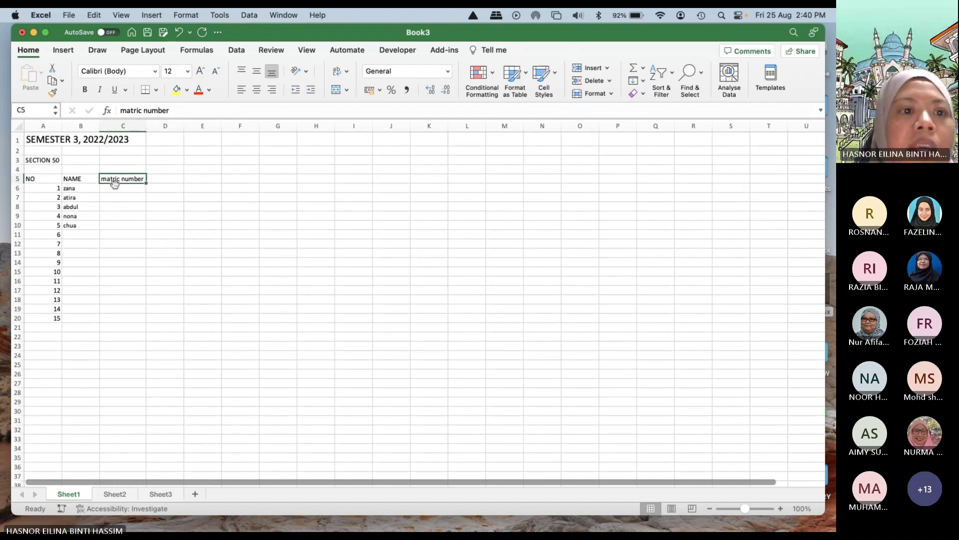
Step: Sort the student names in B6 to B10 from A to Z, expanding the selection to the adjacent data
click(80, 187)
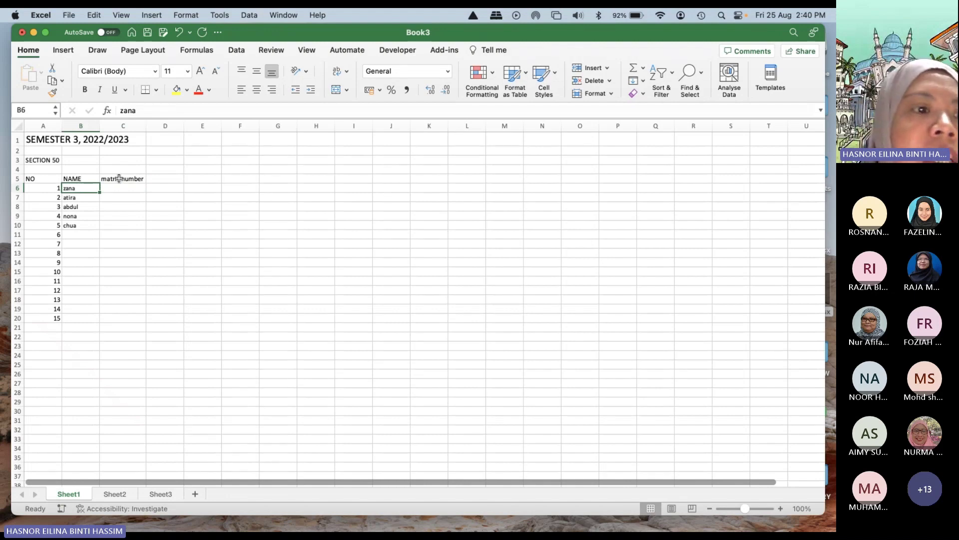
drag(86, 189, 87, 223)
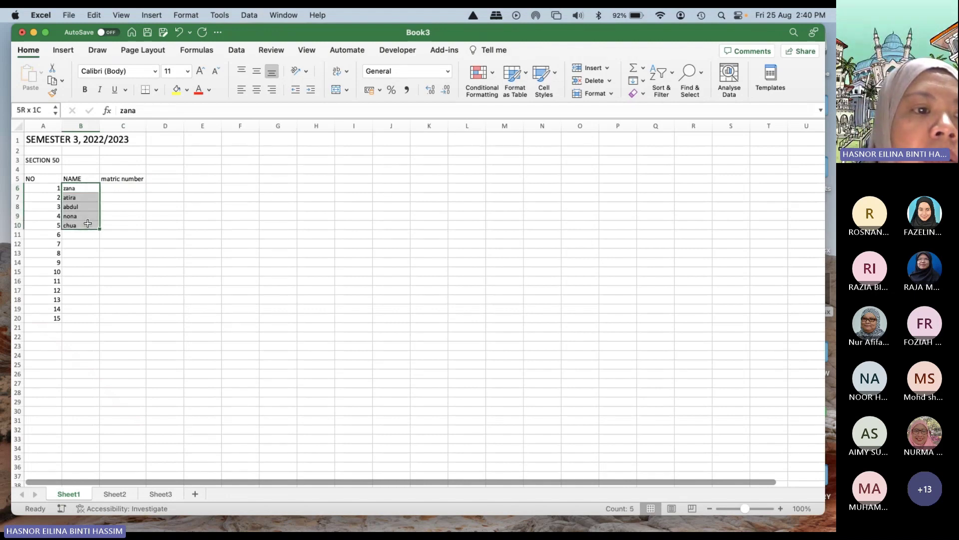
click(672, 75)
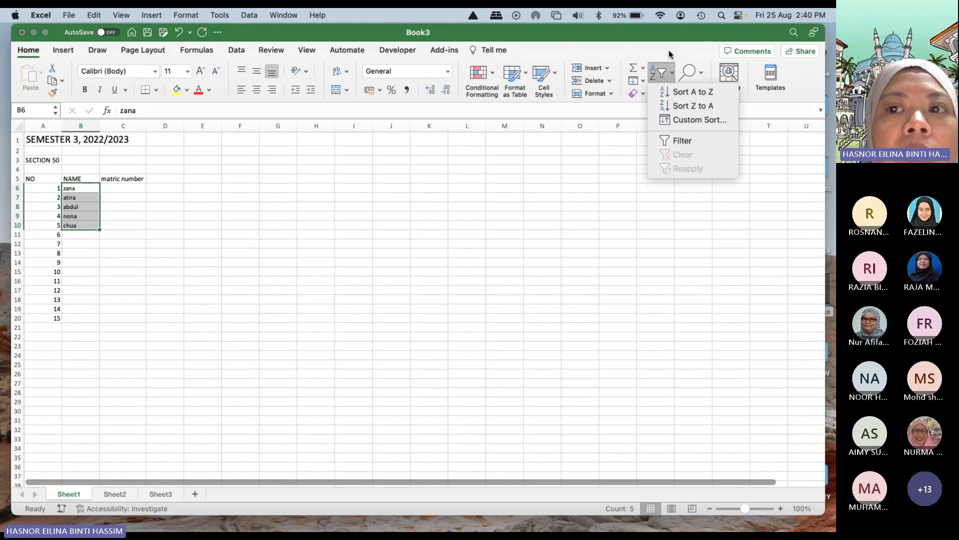
click(671, 55)
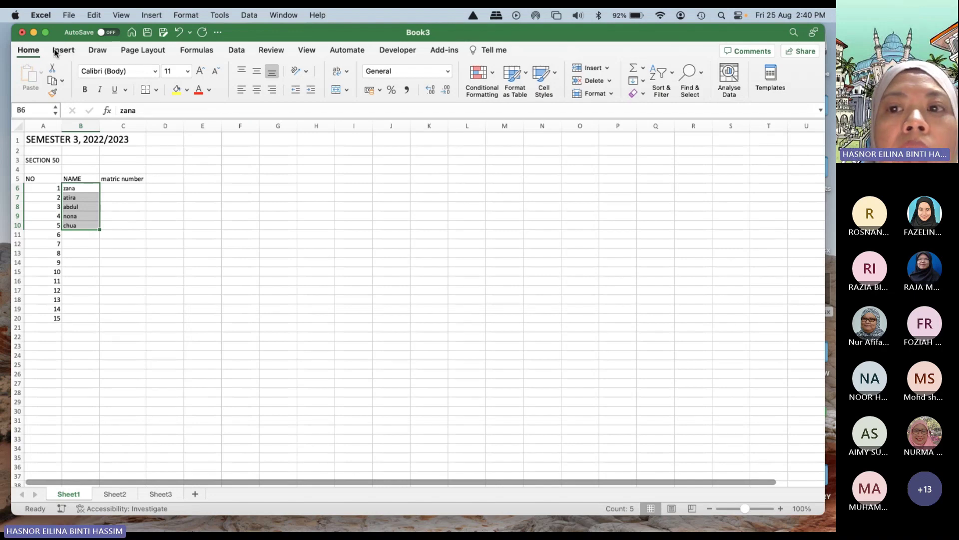
click(672, 73)
click(680, 93)
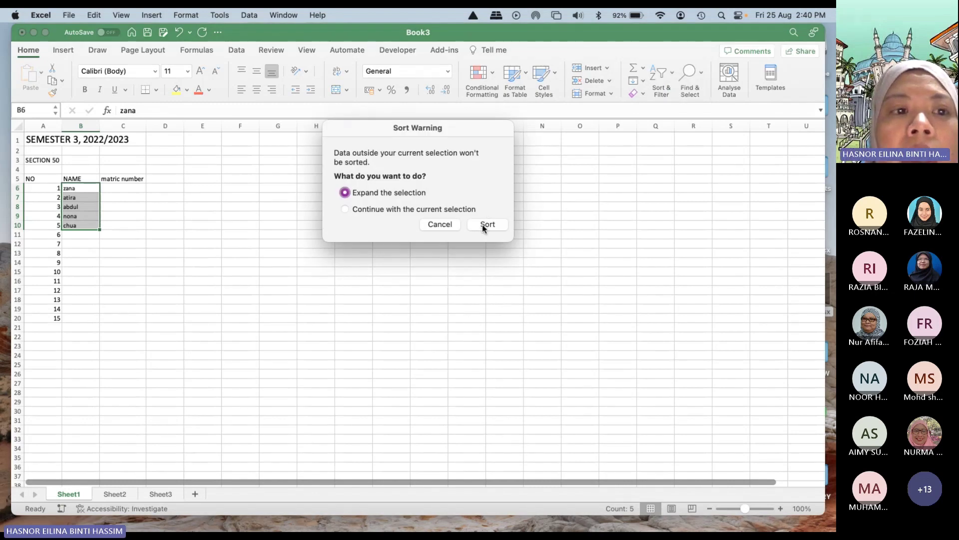
click(483, 224)
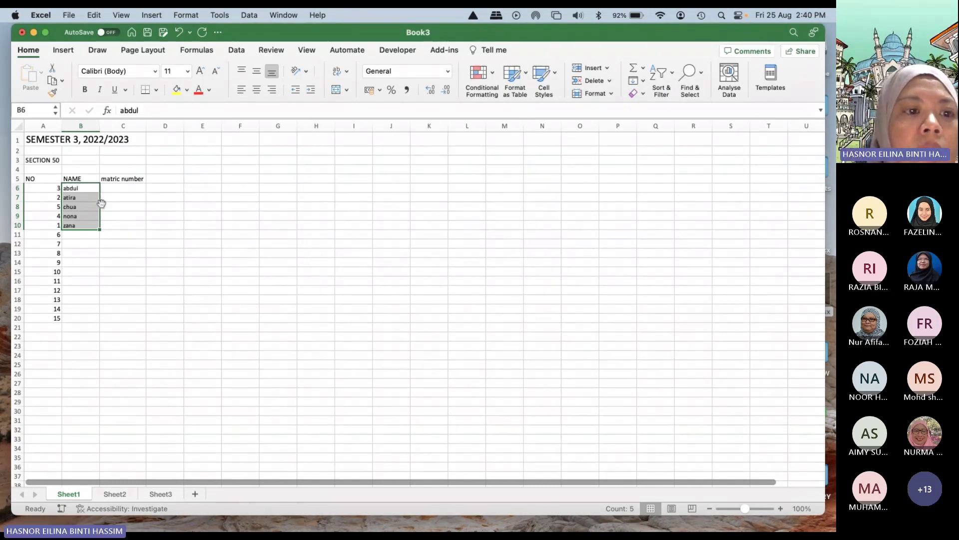
click(87, 236)
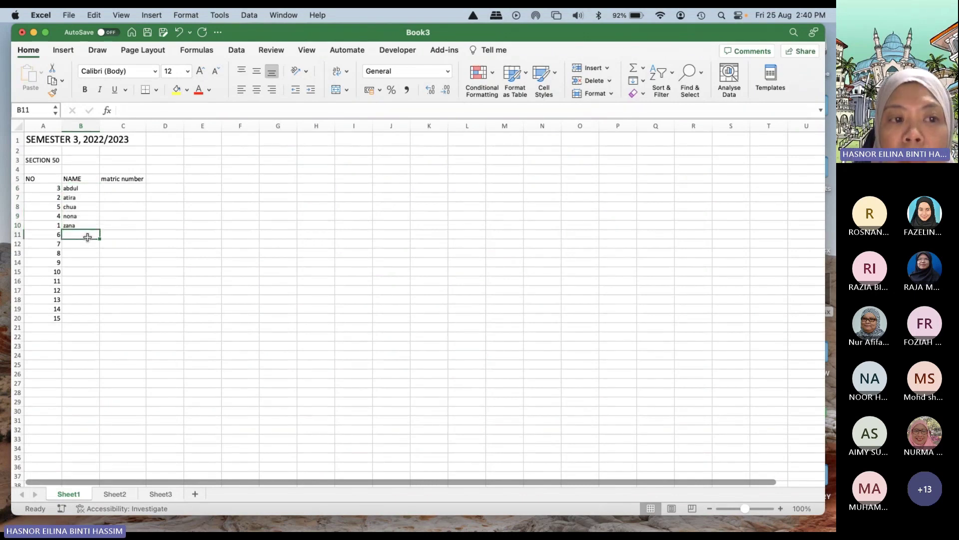
click(125, 190)
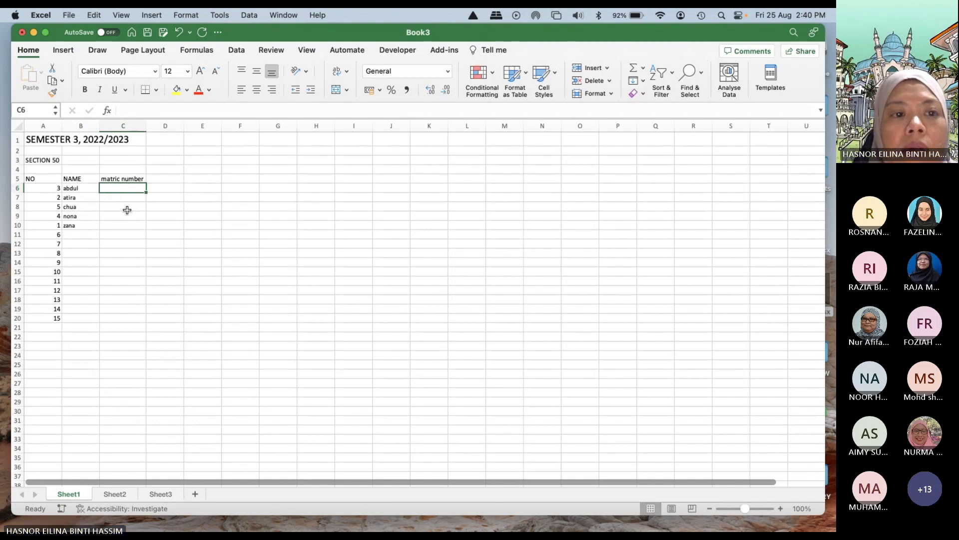
click(673, 72)
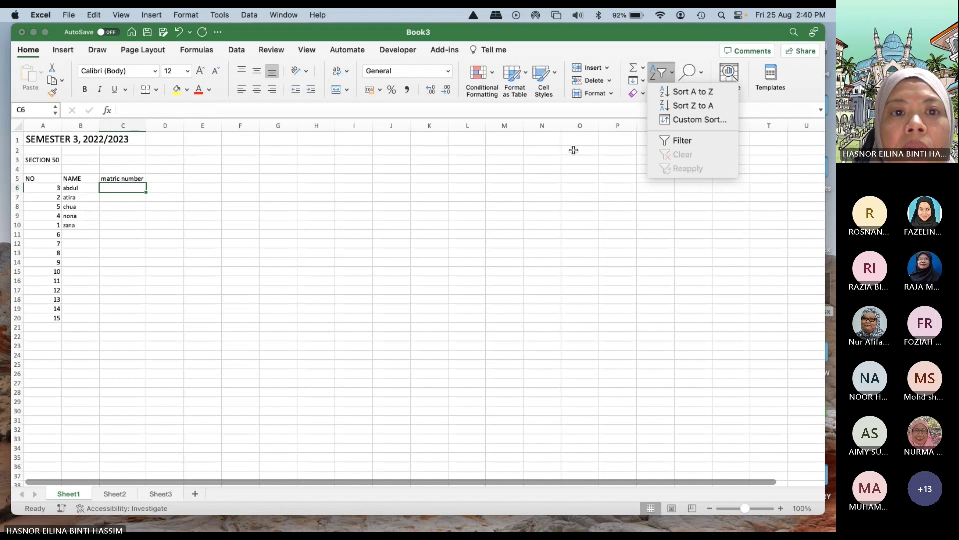
click(436, 208)
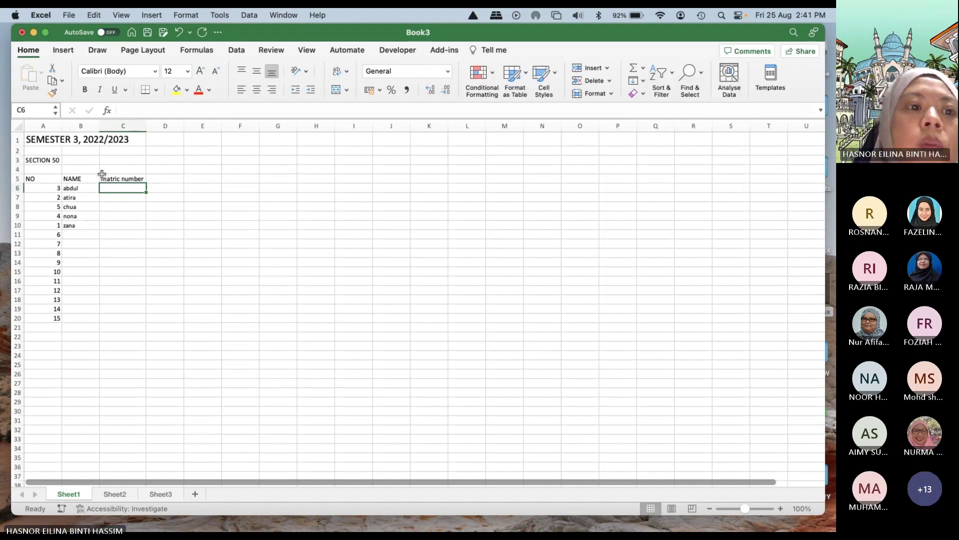
click(76, 189)
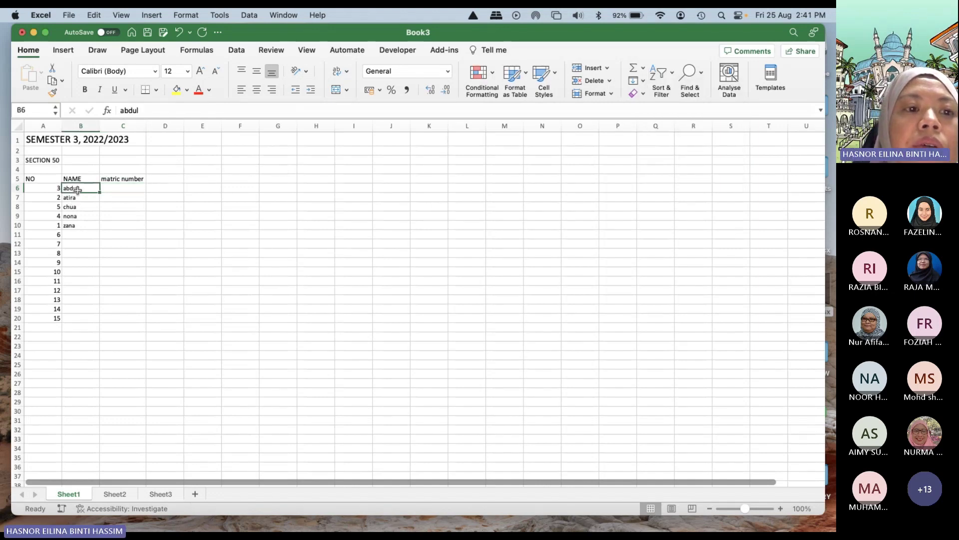
Step: Enter a two-digit matric number for each of the five students in cells C6 to C10
click(129, 188)
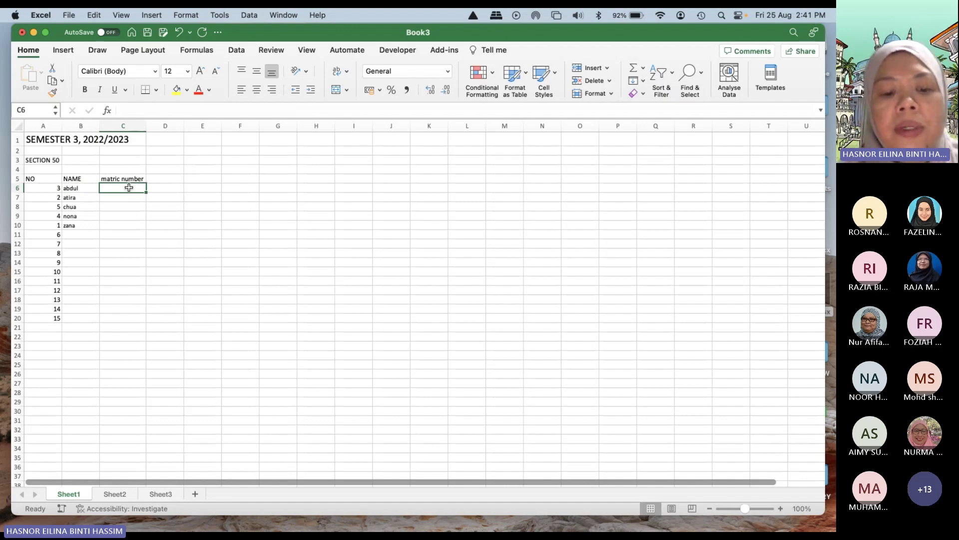
text(45)
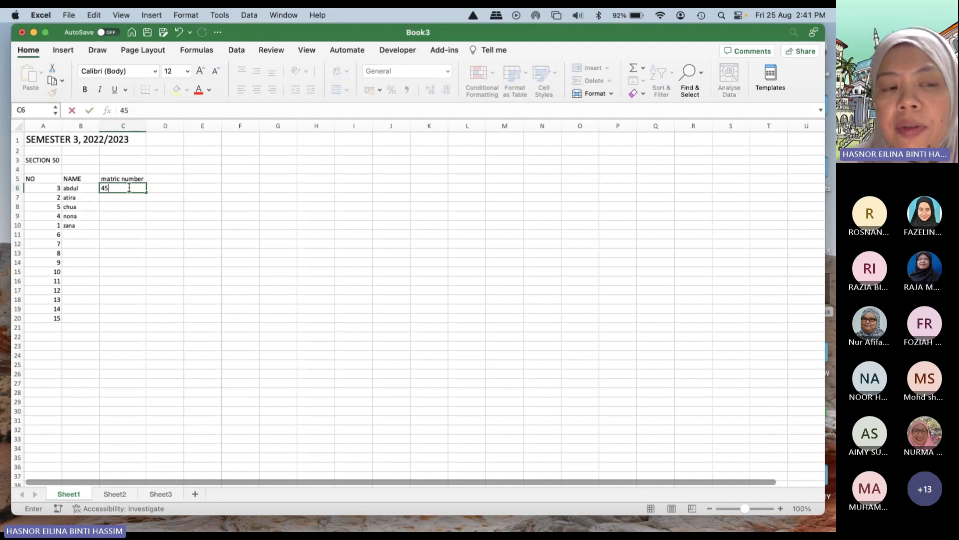
key(Return)
text(34)
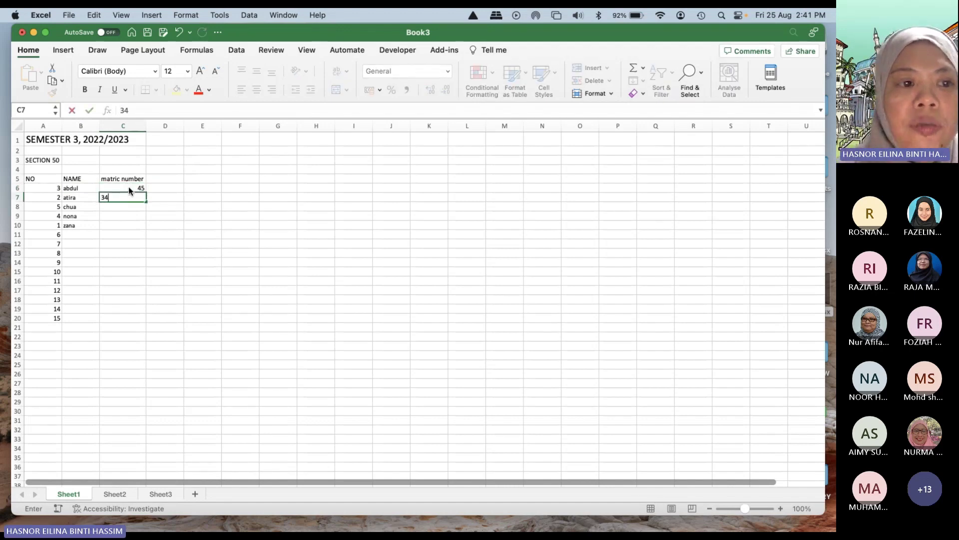
key(Return)
text(23)
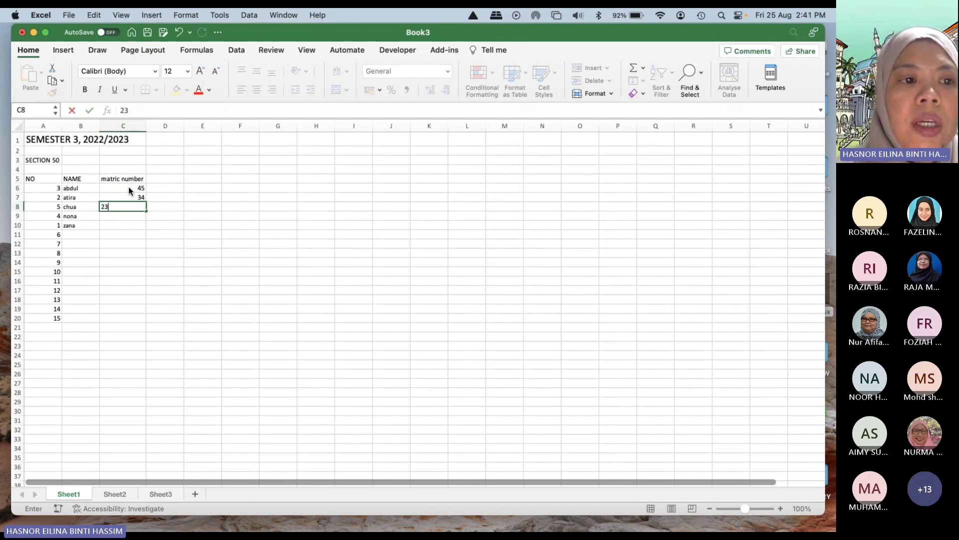
key(Return)
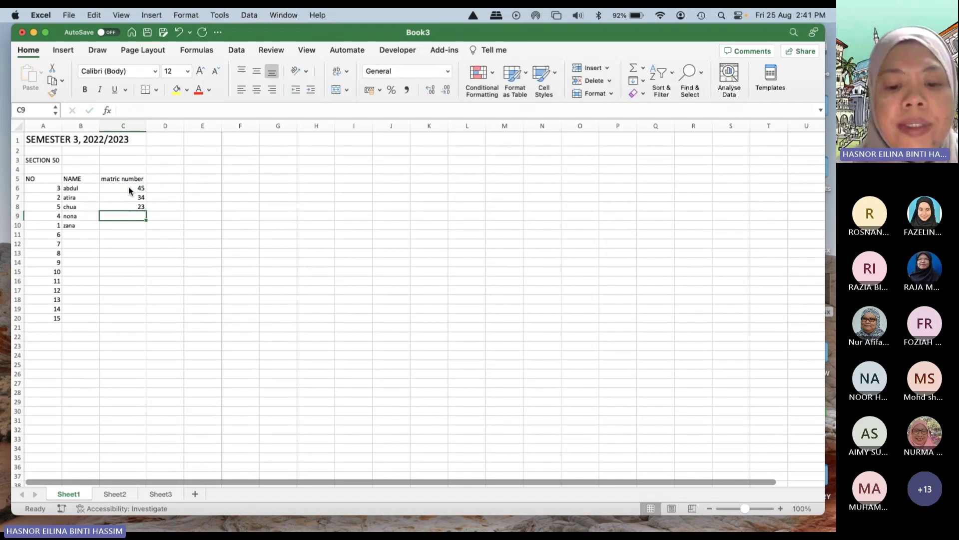
text(67)
key(Return)
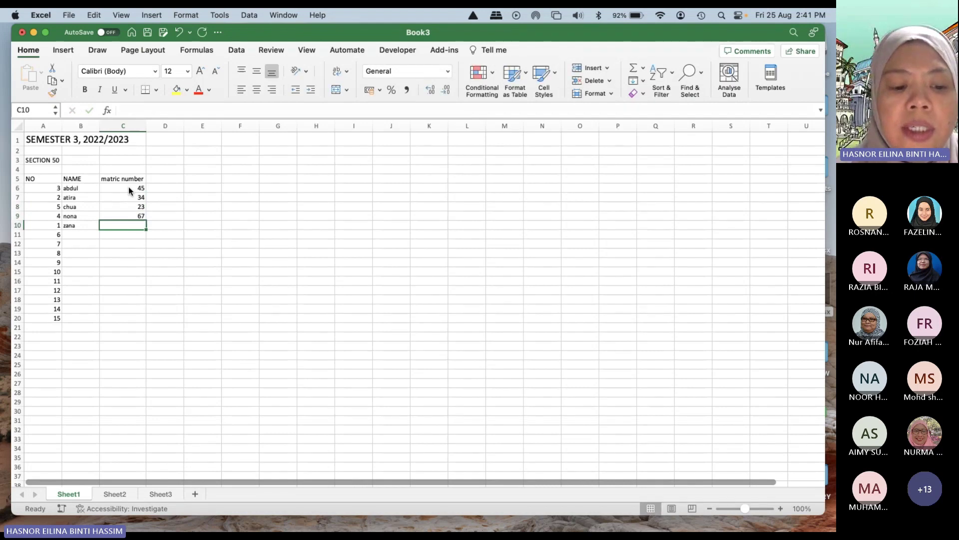
text(10)
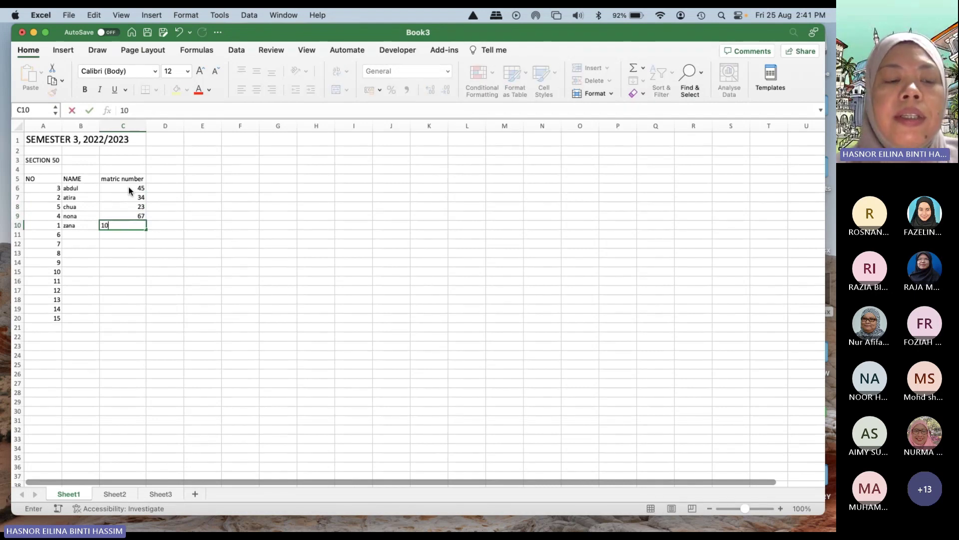
click(164, 198)
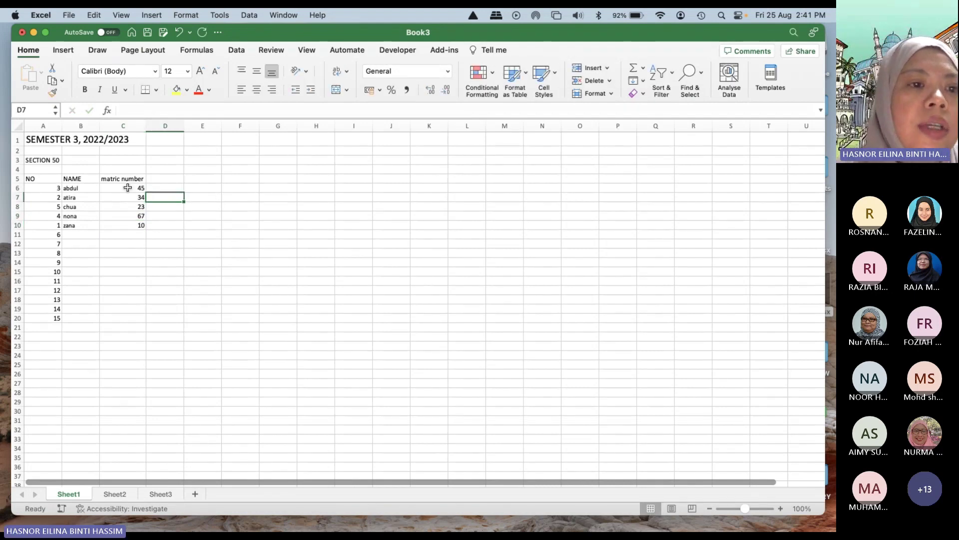
Step: Center the contents of the class list horizontally, from the NO heading in A5 to cell C20
click(76, 189)
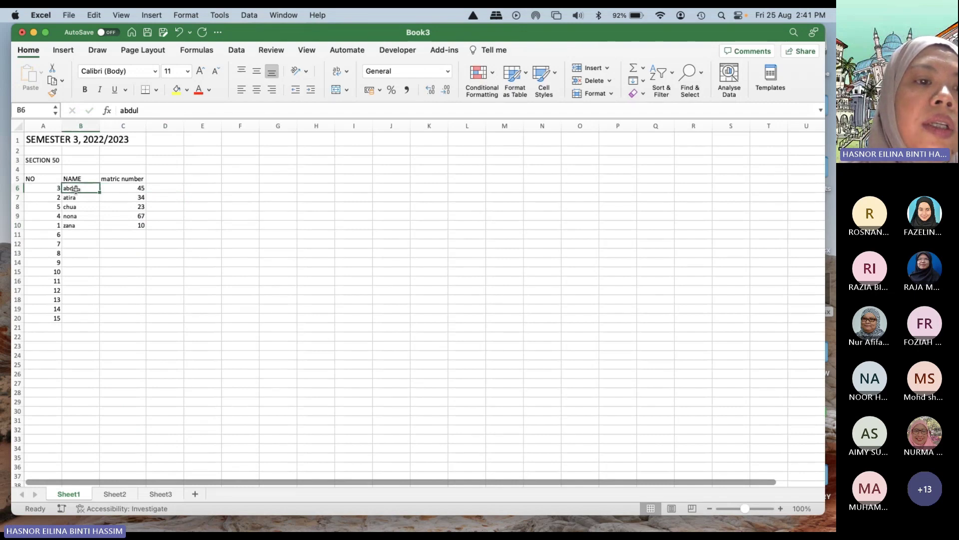
drag(76, 190, 123, 225)
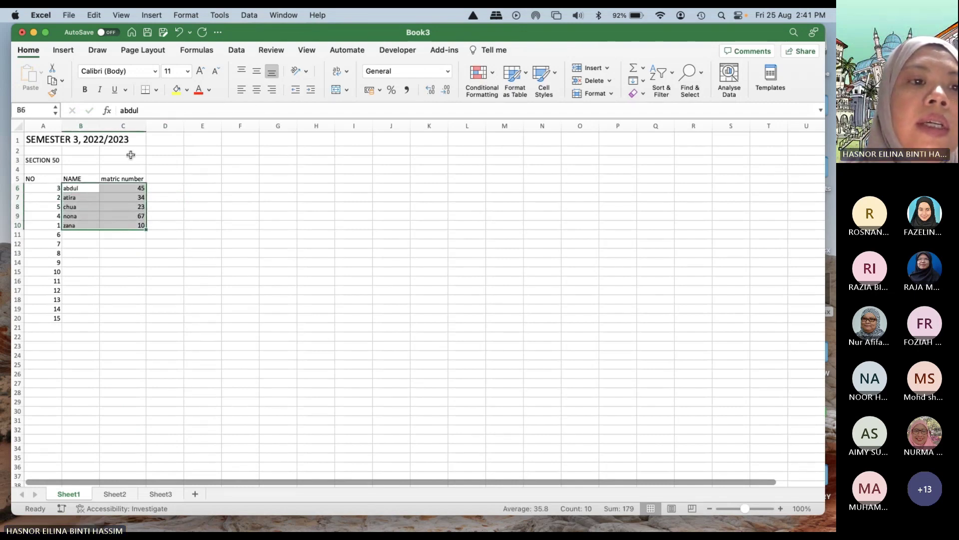
click(85, 160)
click(44, 178)
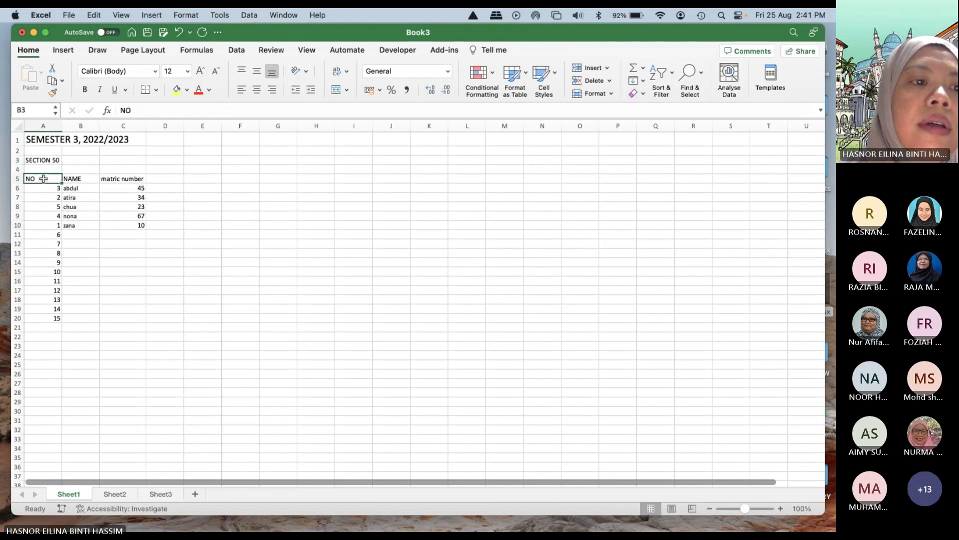
drag(44, 179, 115, 317)
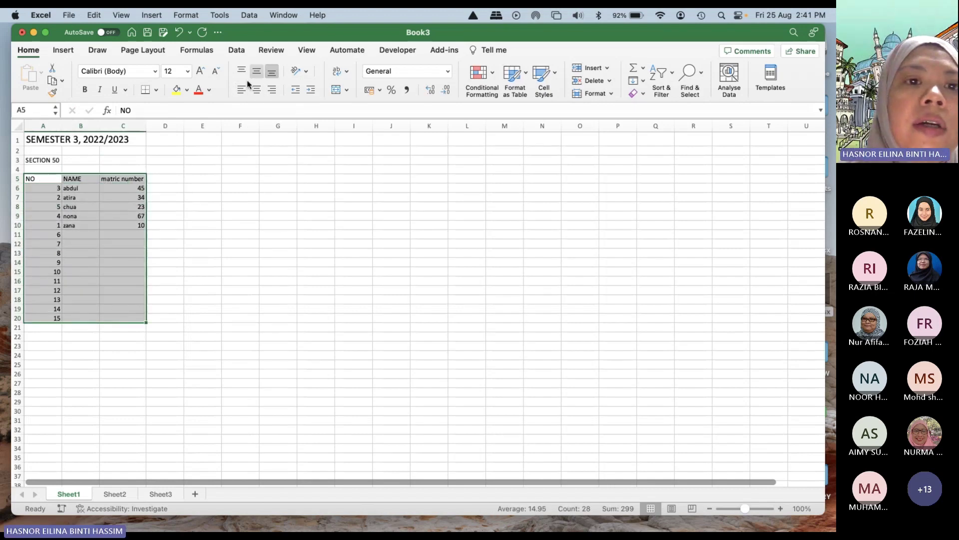
click(257, 90)
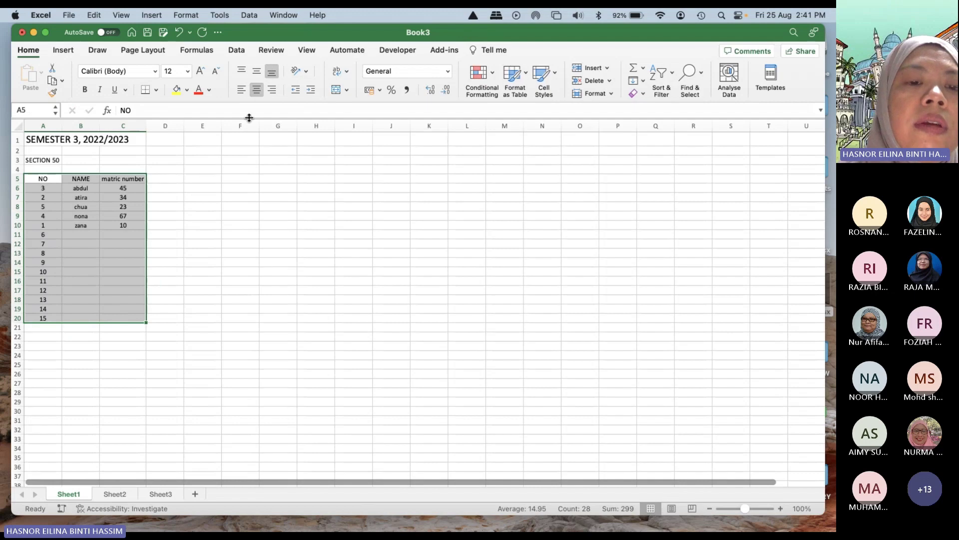
click(200, 199)
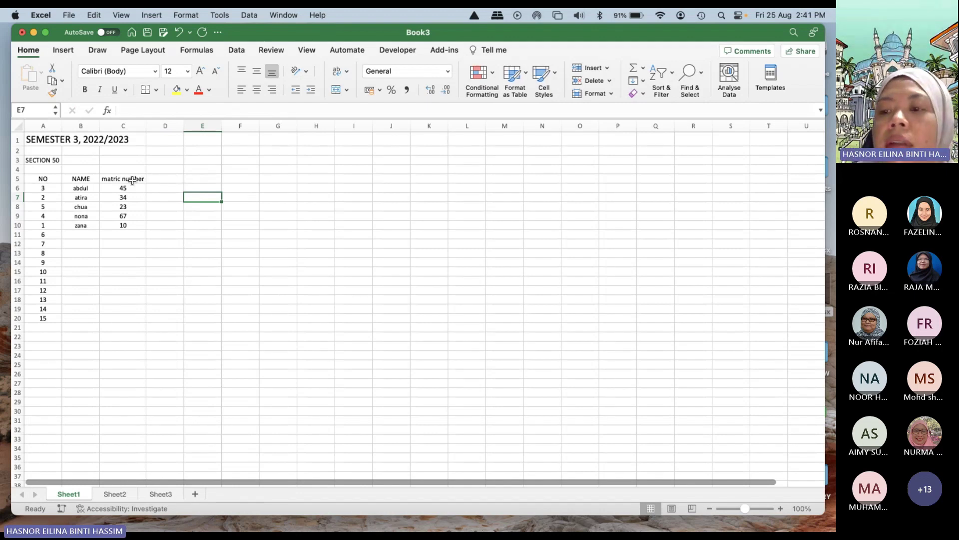
Step: Enter the lowercase heading "math" in cell E5 and start a lowercase subject heading in F5
click(195, 180)
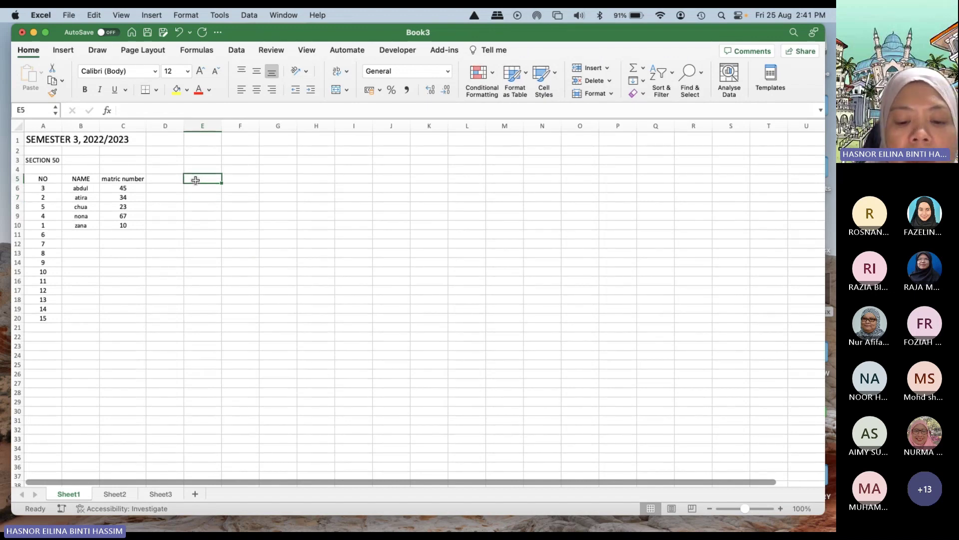
text(nath)
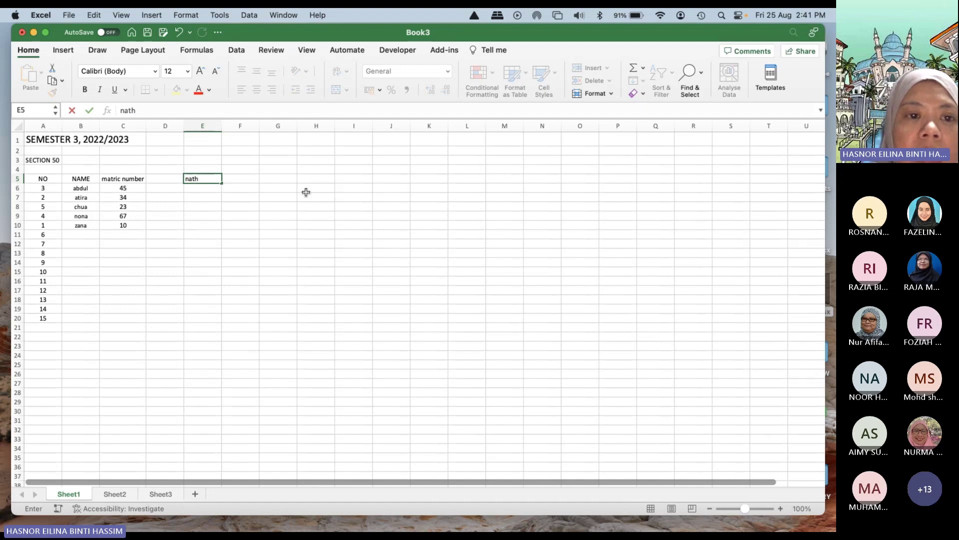
key(BackSpace)
key(BackSpace)
key(BackSpace)
key(BackSpace)
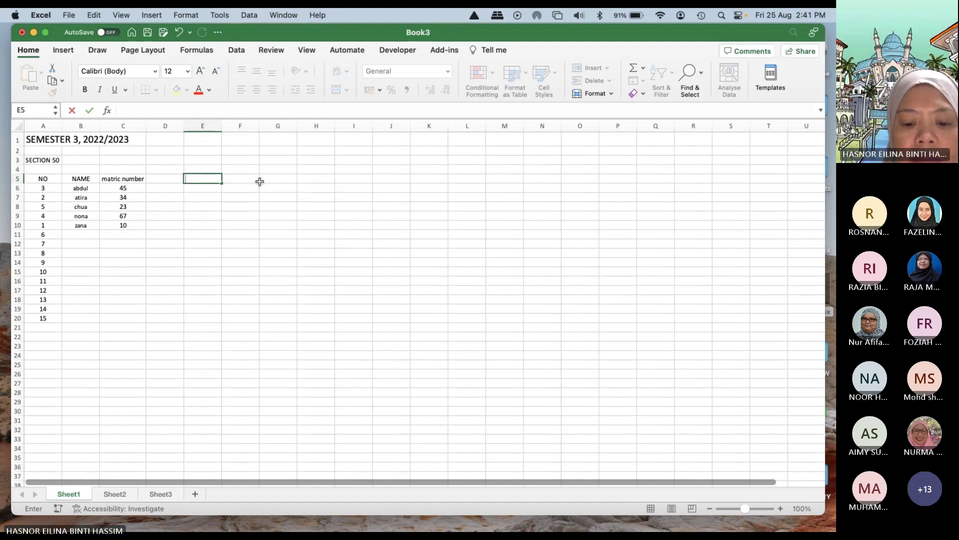
text(math)
click(260, 181)
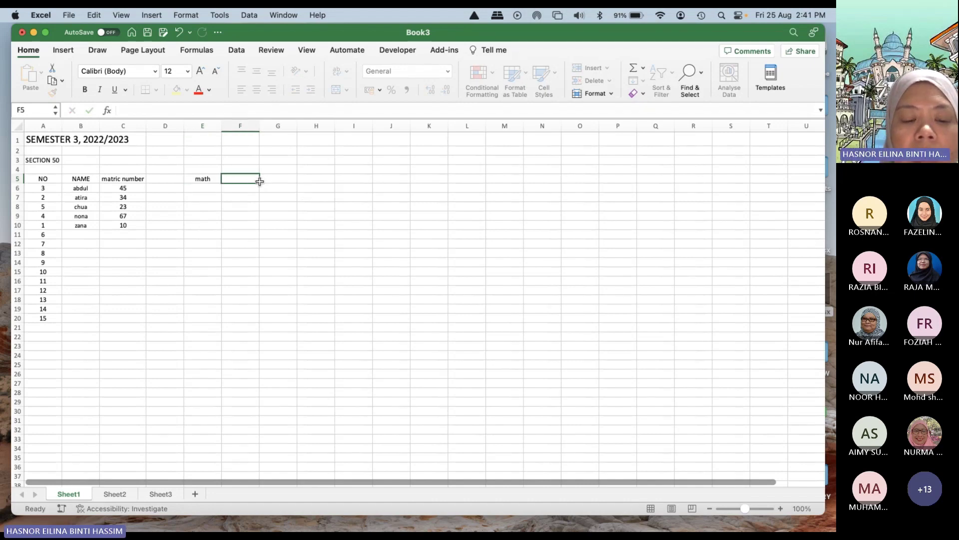
text(eng)
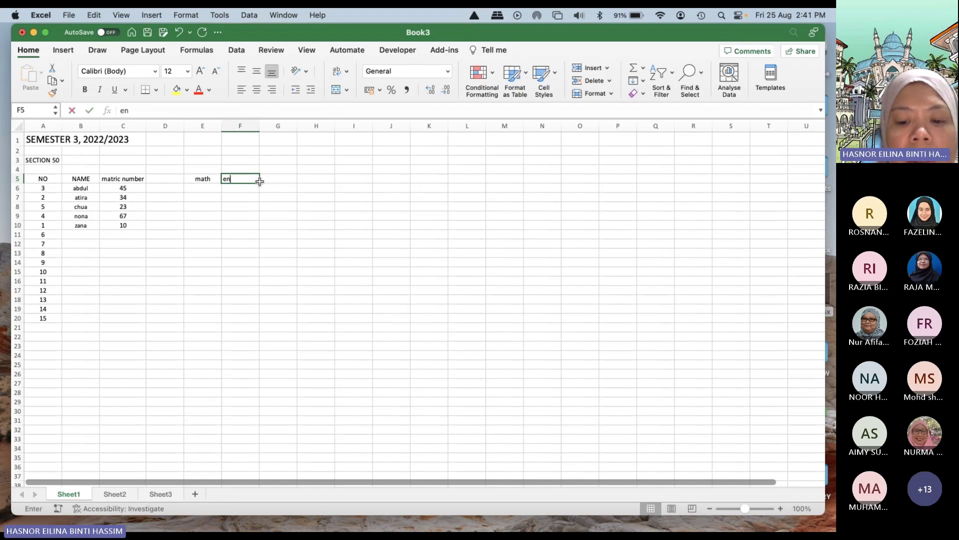
key(BackSpace)
key(BackSpace)
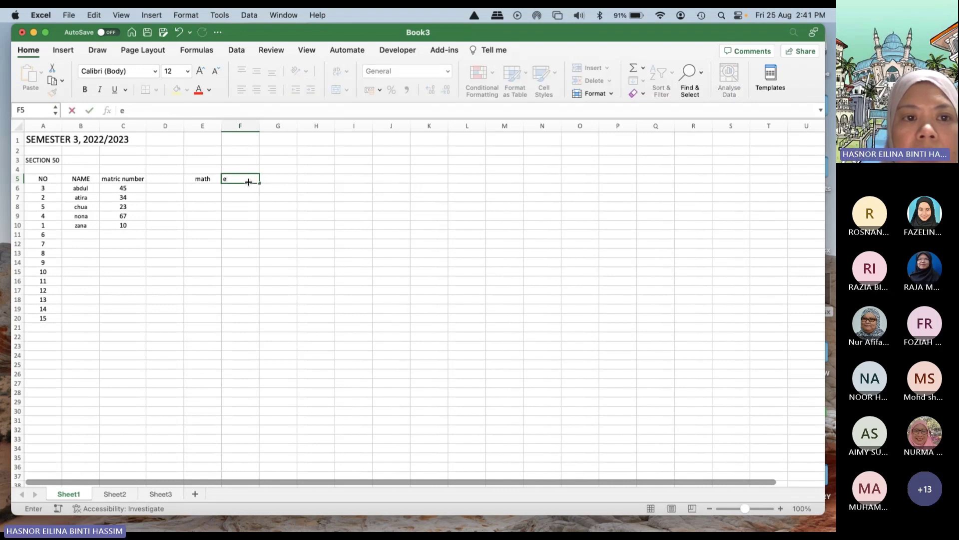
Step: Replace the subject headings with uppercase "MATH" in cell E5 and "ENGLUSH" in cell F5
click(212, 183)
text(MATH)
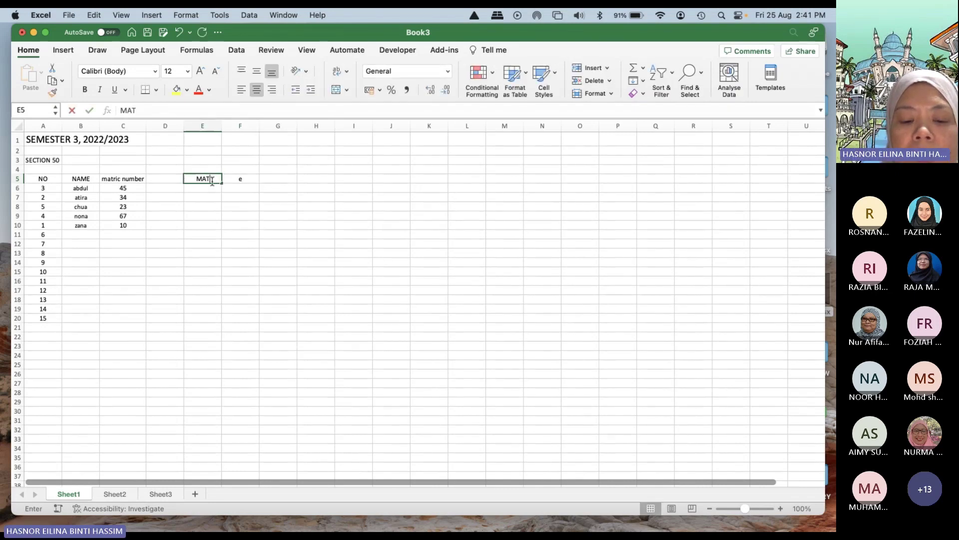
double_click(245, 179)
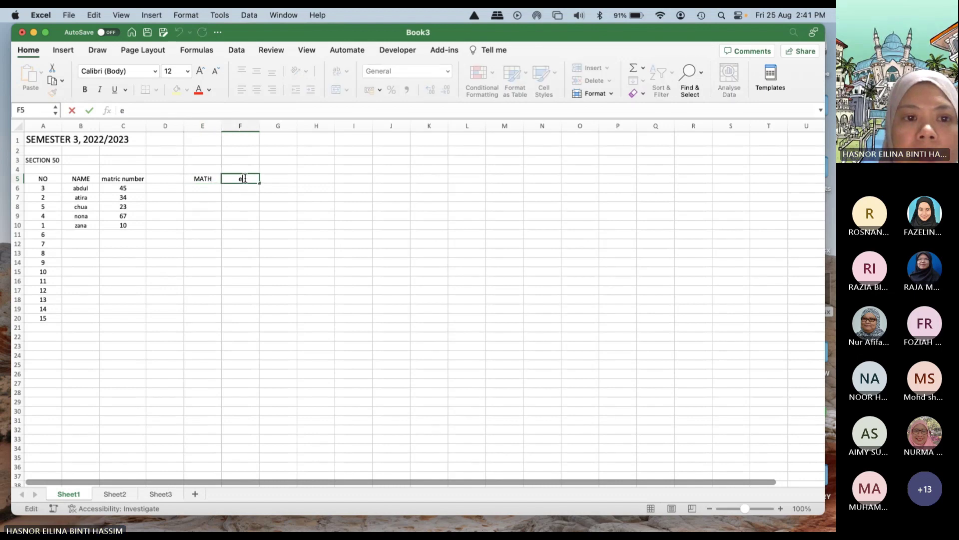
text(EMN)
key(BackSpace)
key(BackSpace)
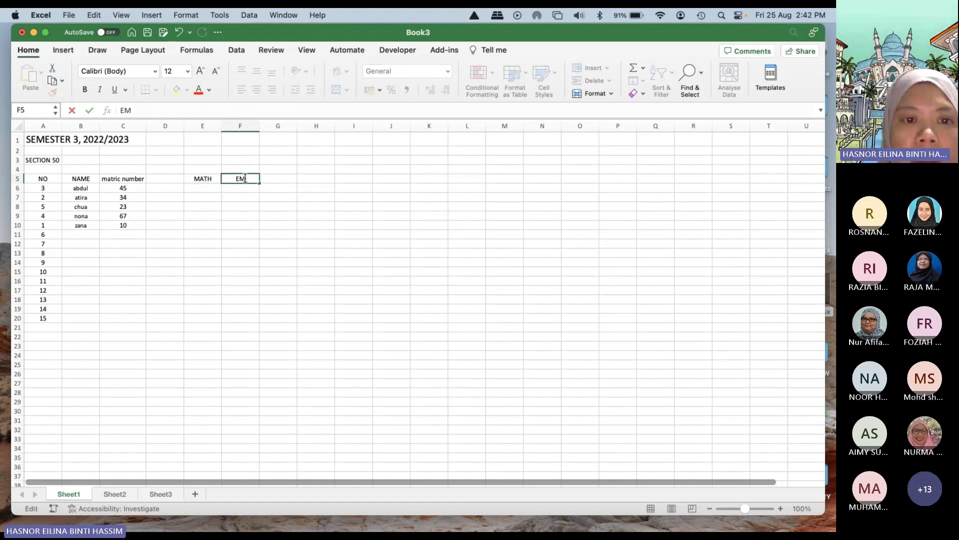
text(NGLUSH)
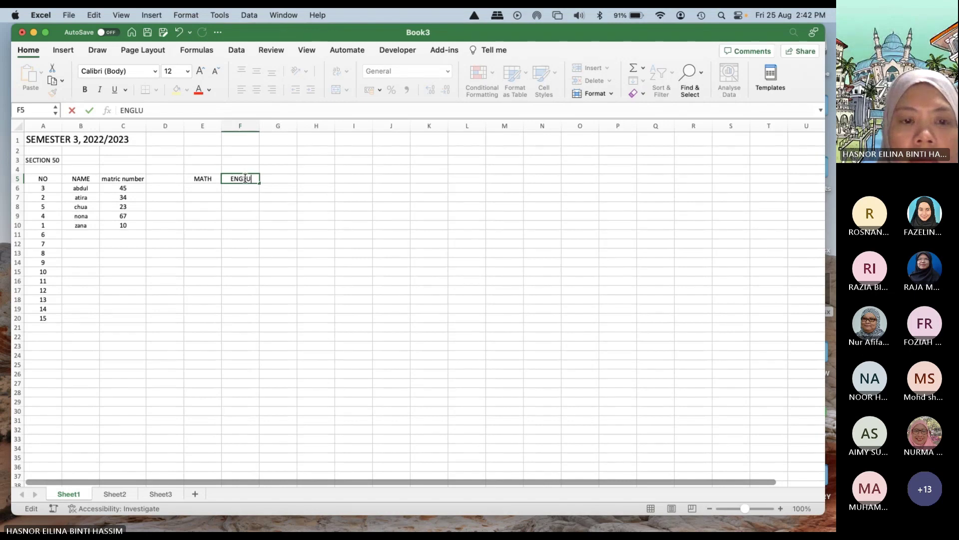
Step: Enter the headings "MALAY LANG" in G5 and "ARABIC" in H5, and widen column G slightly
click(277, 180)
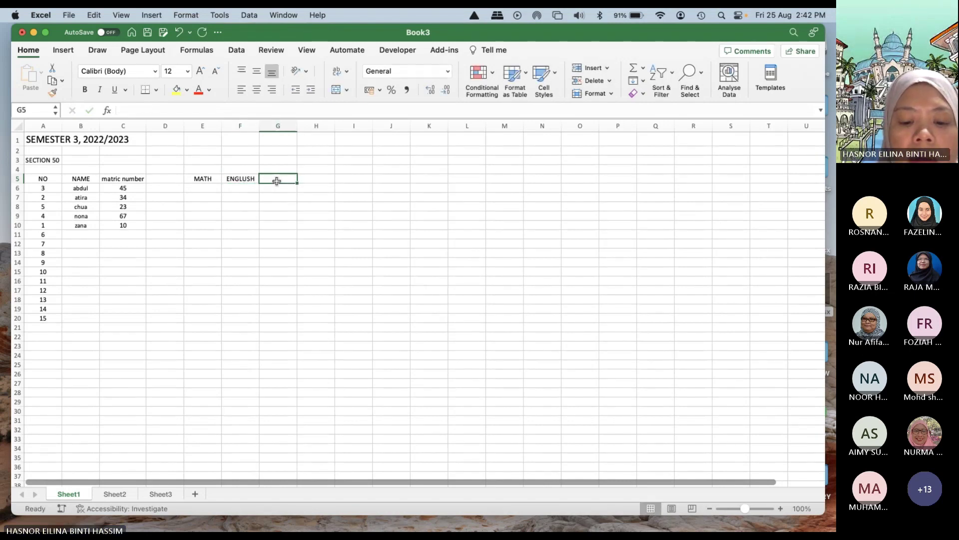
text(MALAY)
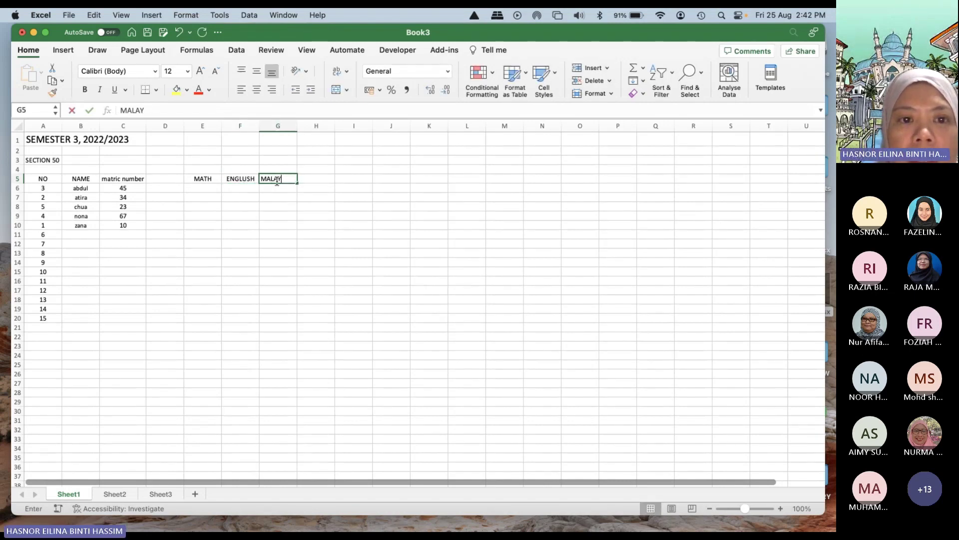
text( LANG)
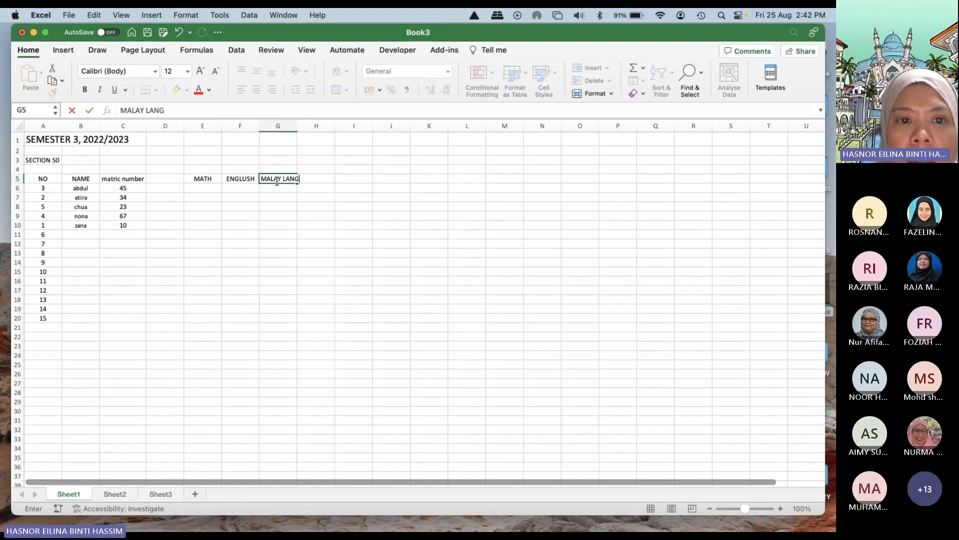
click(328, 169)
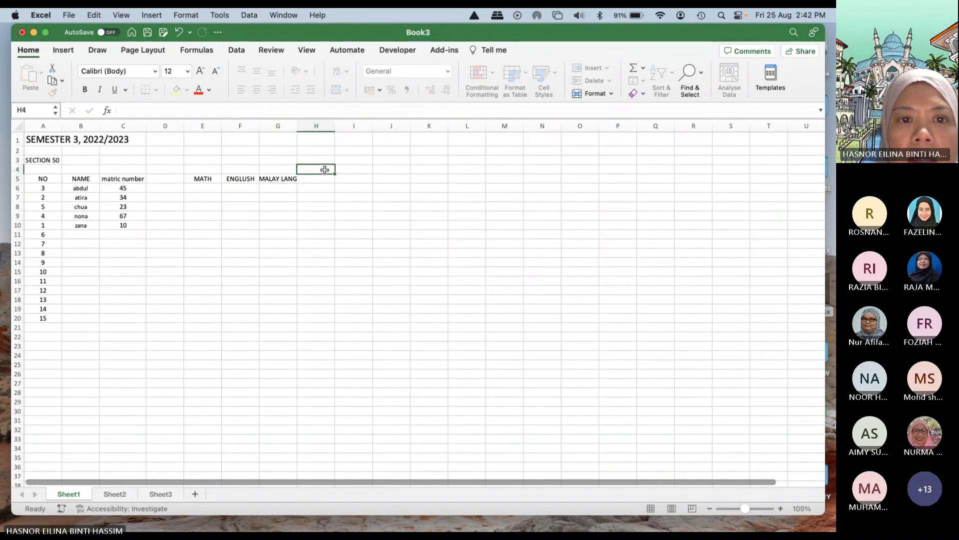
click(314, 178)
text(ARABIC)
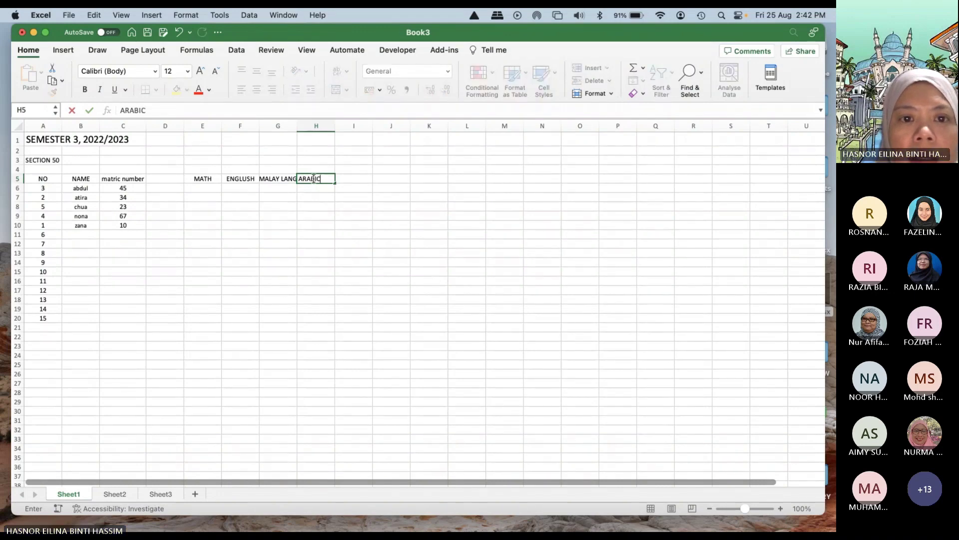
click(389, 207)
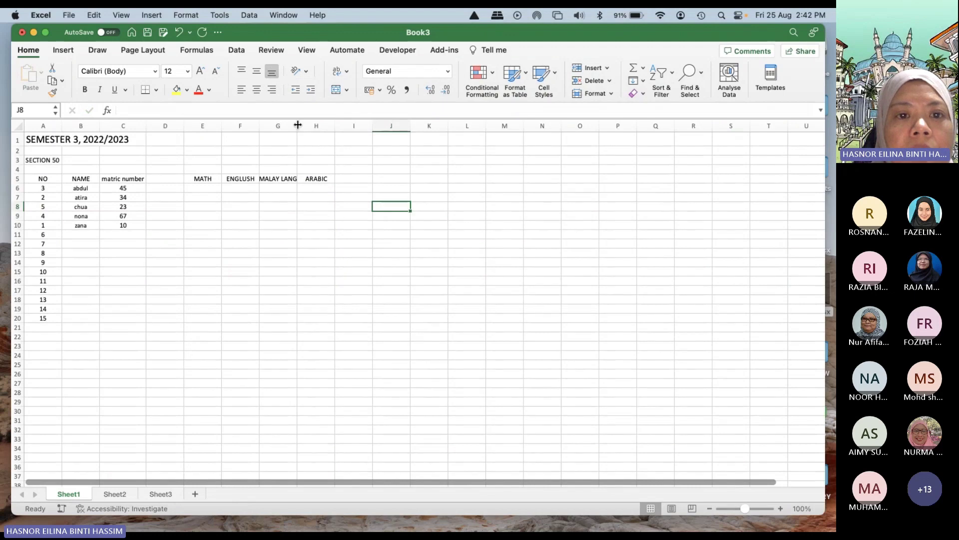
drag(297, 125, 303, 126)
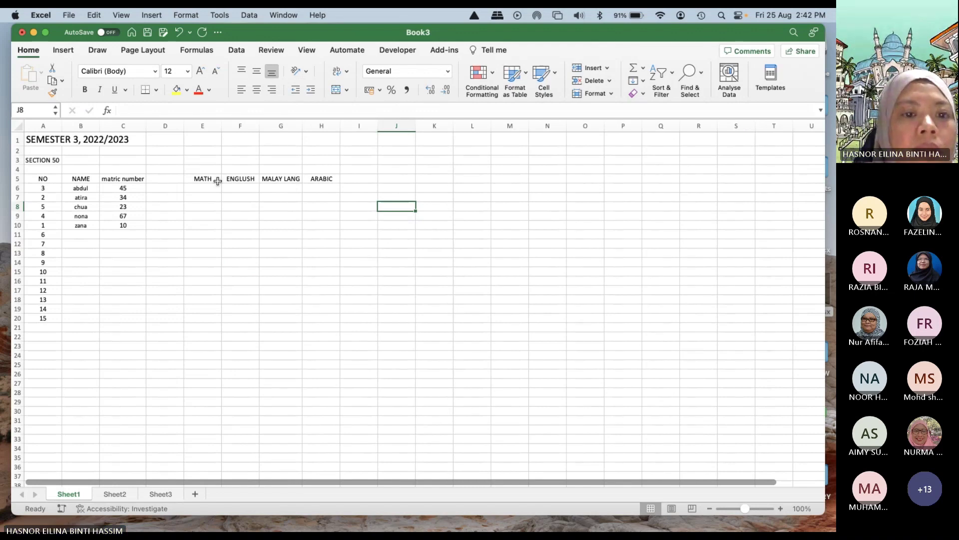
Step: Enter the first student's marks in row 6: 40 in E6, 75 in F6, 67 in G6 and 80 in H6
click(204, 190)
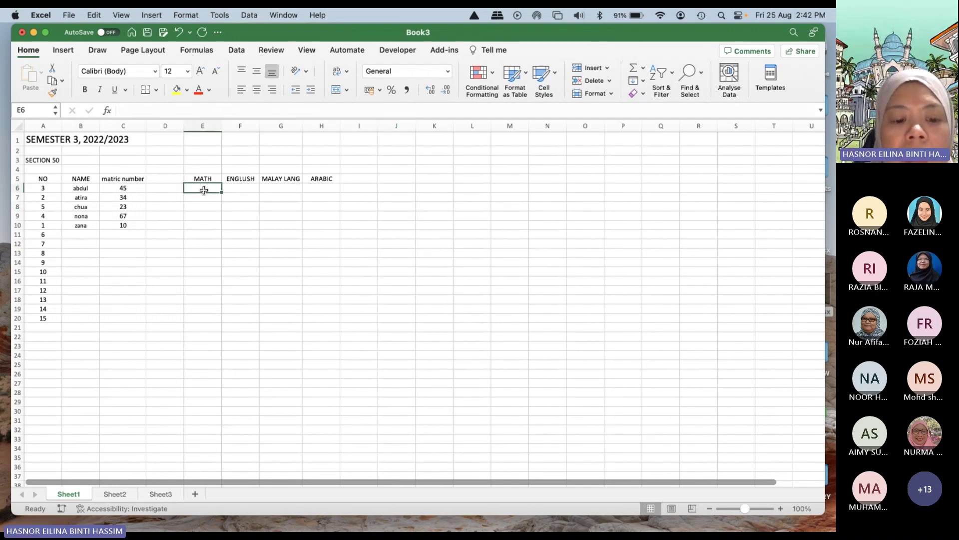
text(4)
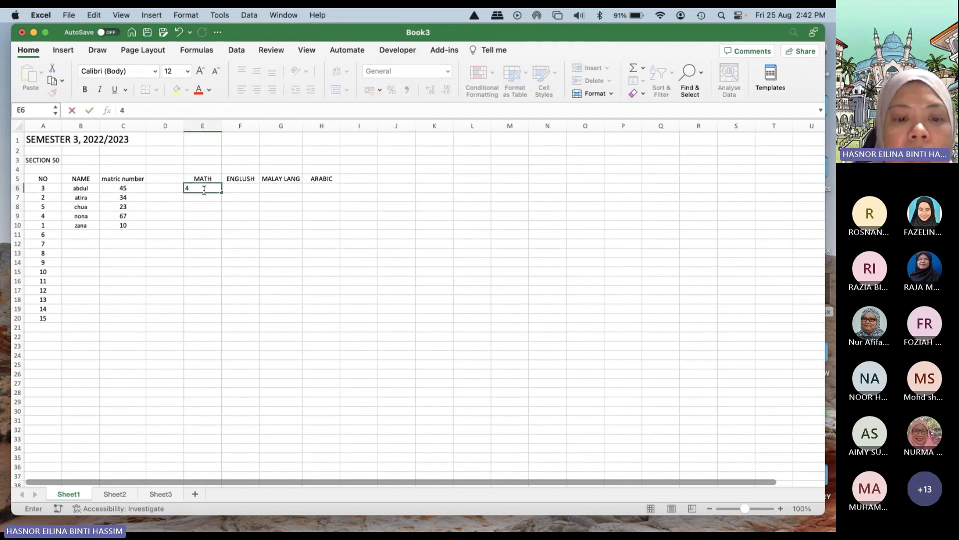
click(204, 190)
text(0)
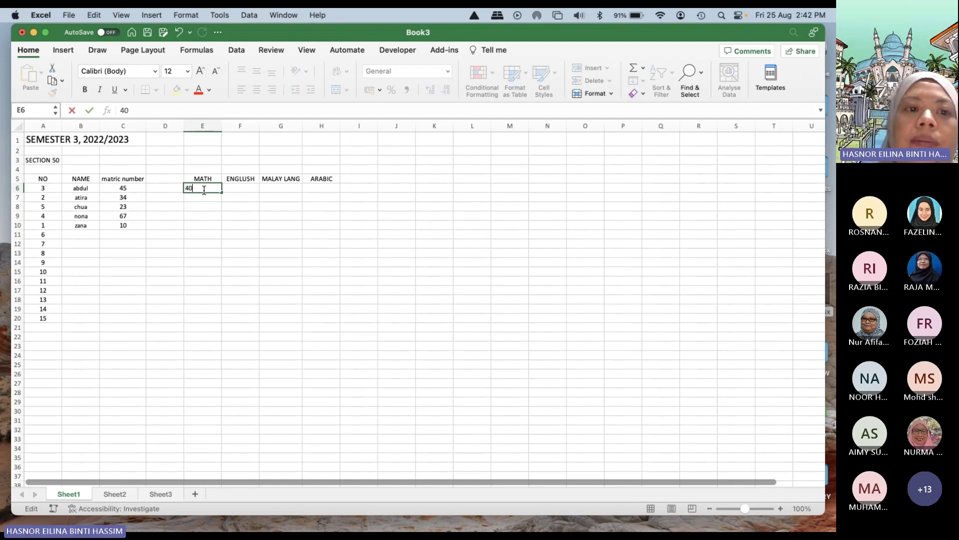
click(238, 188)
text(75)
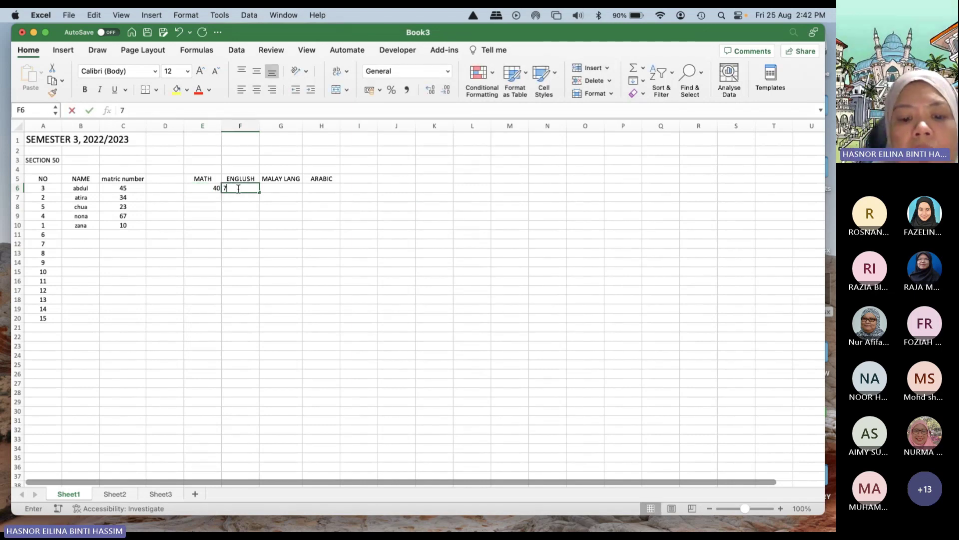
click(274, 188)
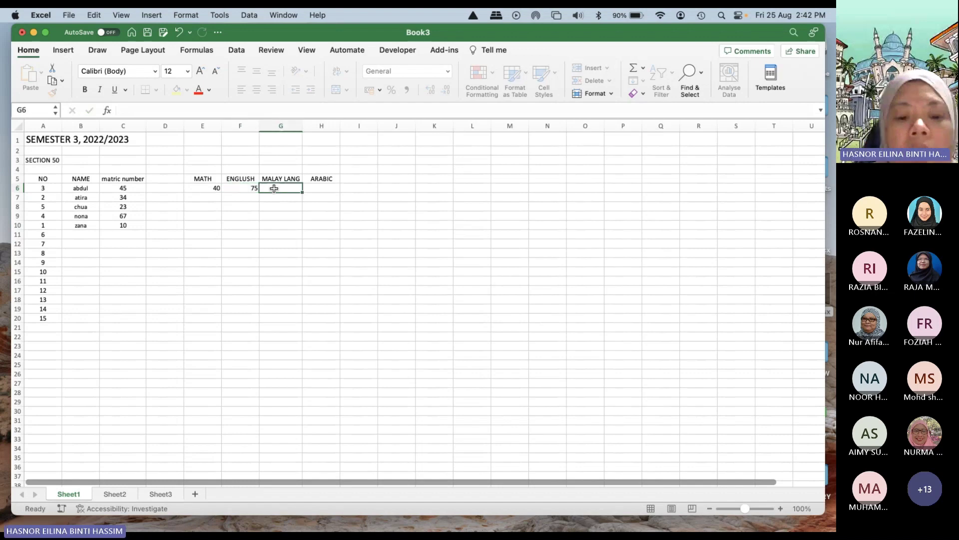
text(67)
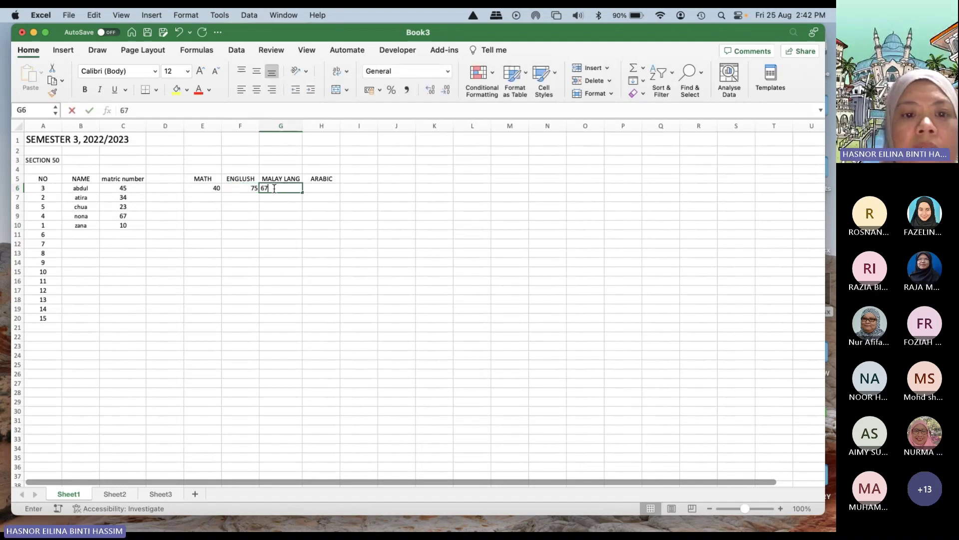
click(317, 190)
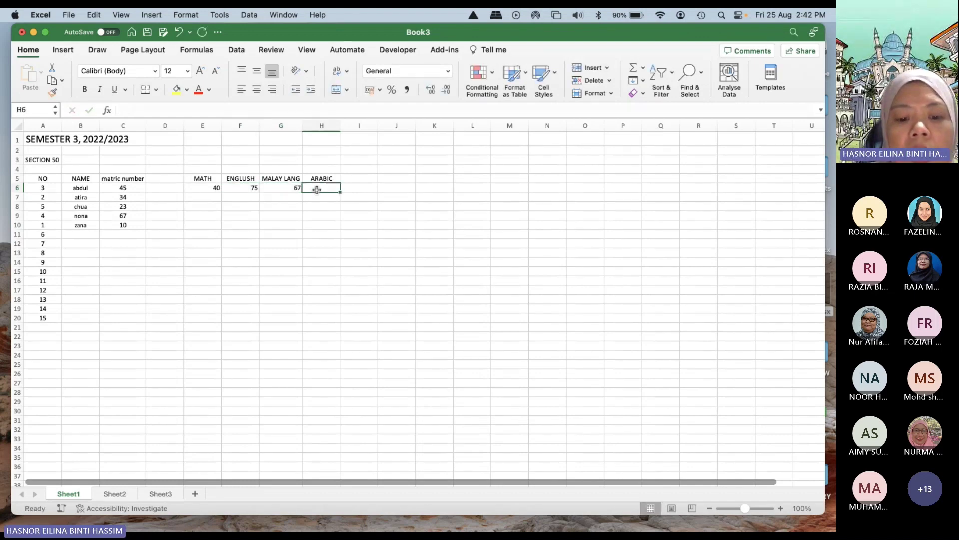
text(80)
click(334, 218)
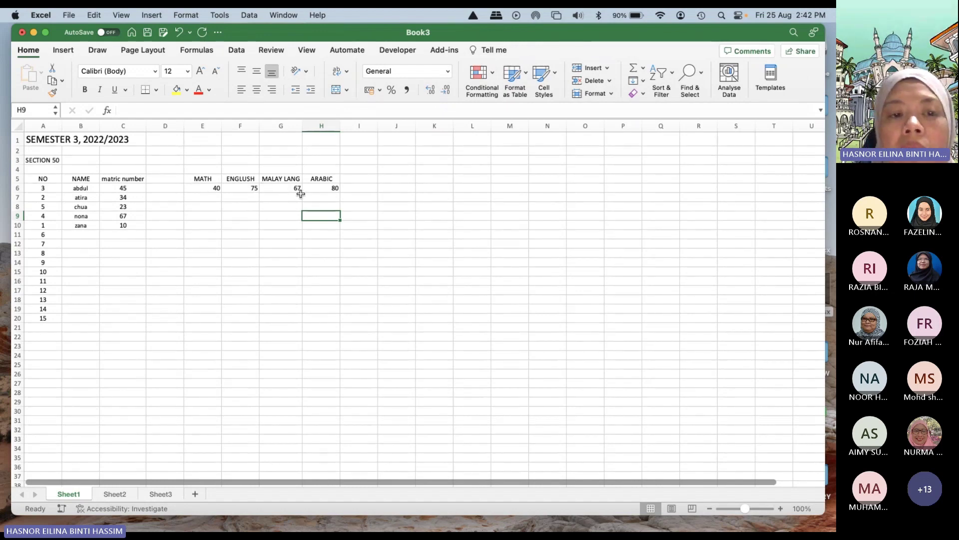
Step: Center the marks area horizontally, from cell E6 to H20
drag(216, 193, 330, 318)
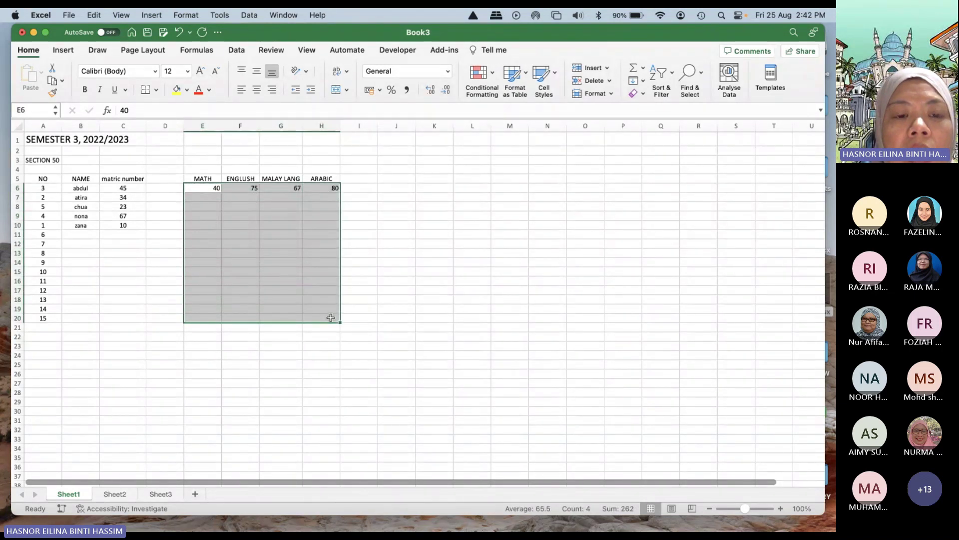
click(256, 94)
click(358, 222)
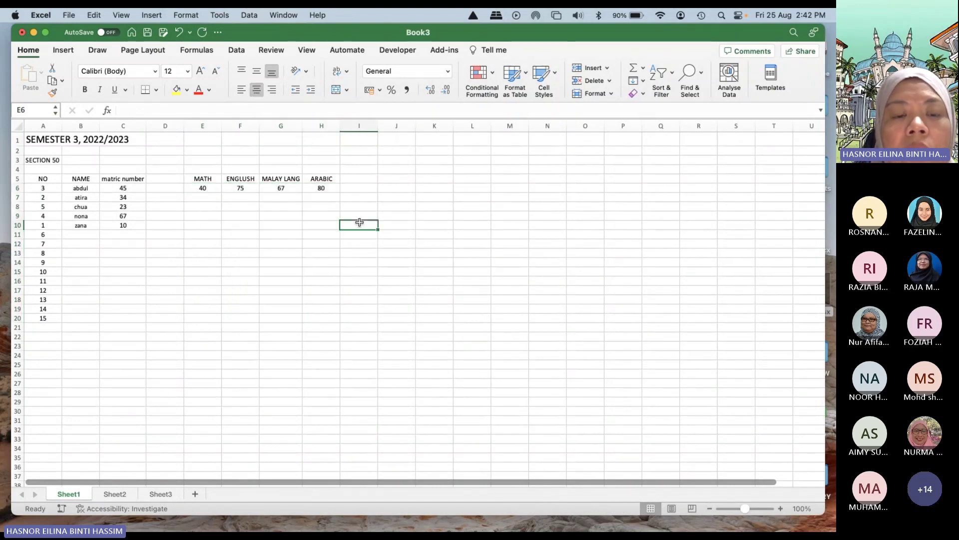
Step: Enter the heading "TOTAL" in cell I5 and make it bold
click(363, 178)
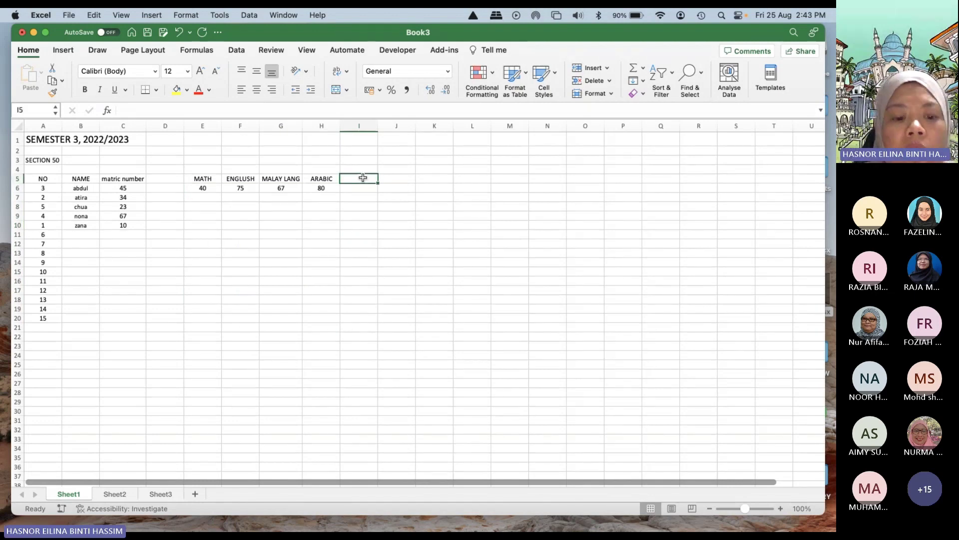
text(TOTA)
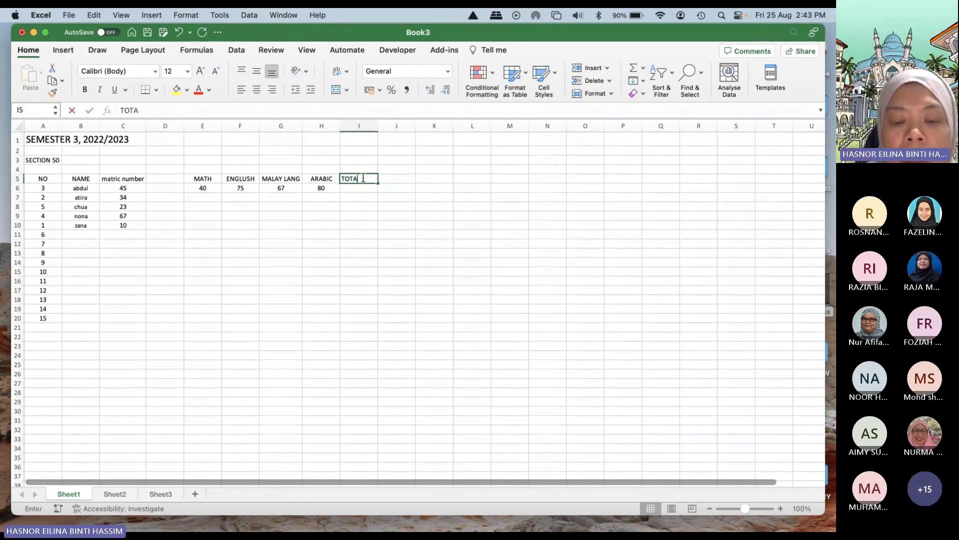
text(L)
click(395, 194)
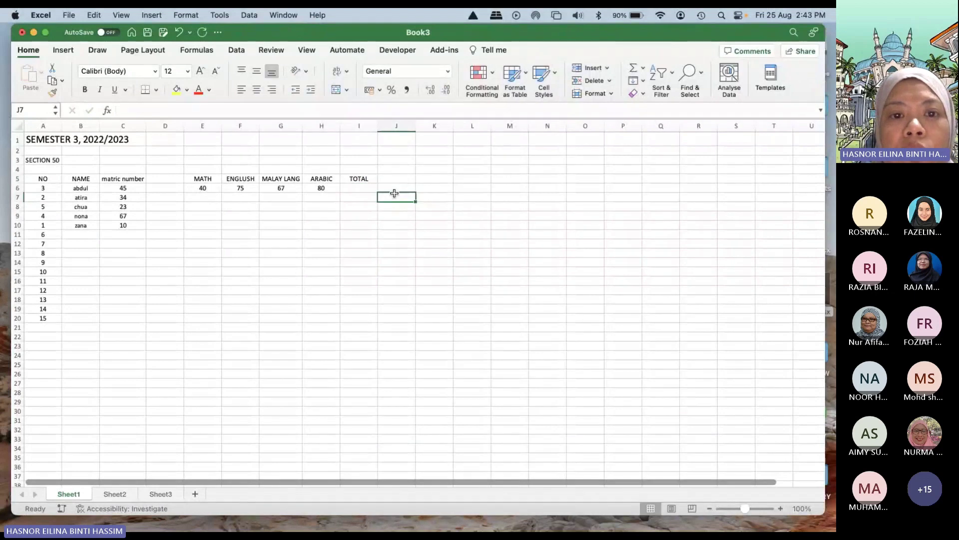
click(369, 178)
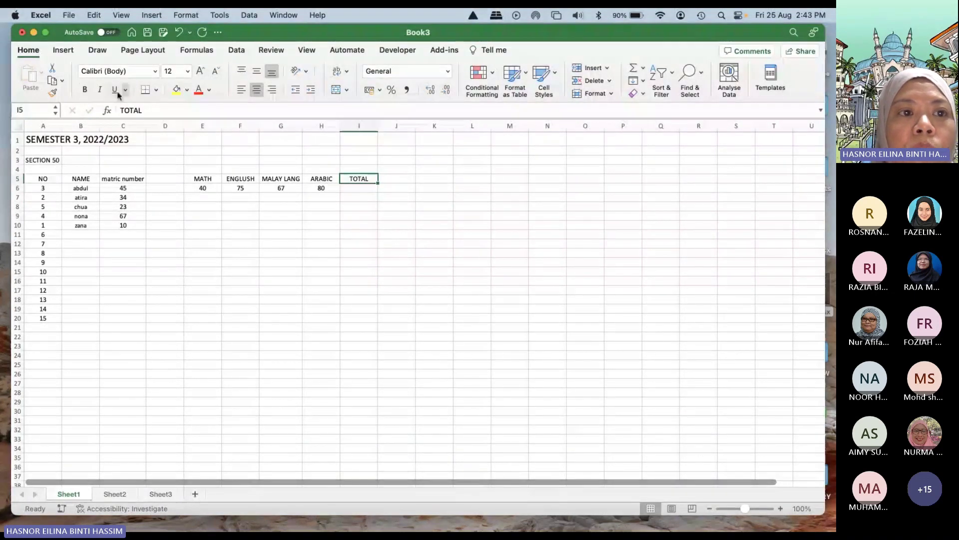
click(86, 90)
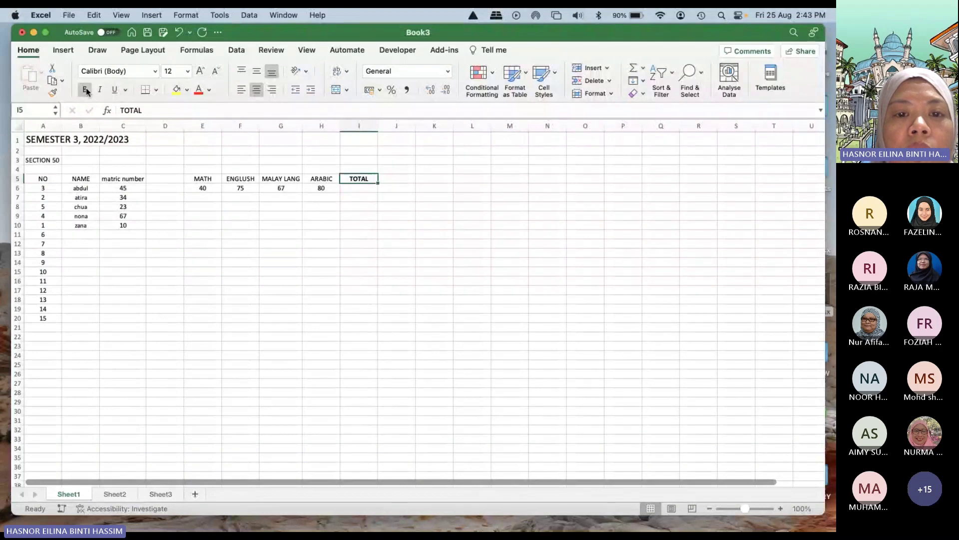
click(346, 206)
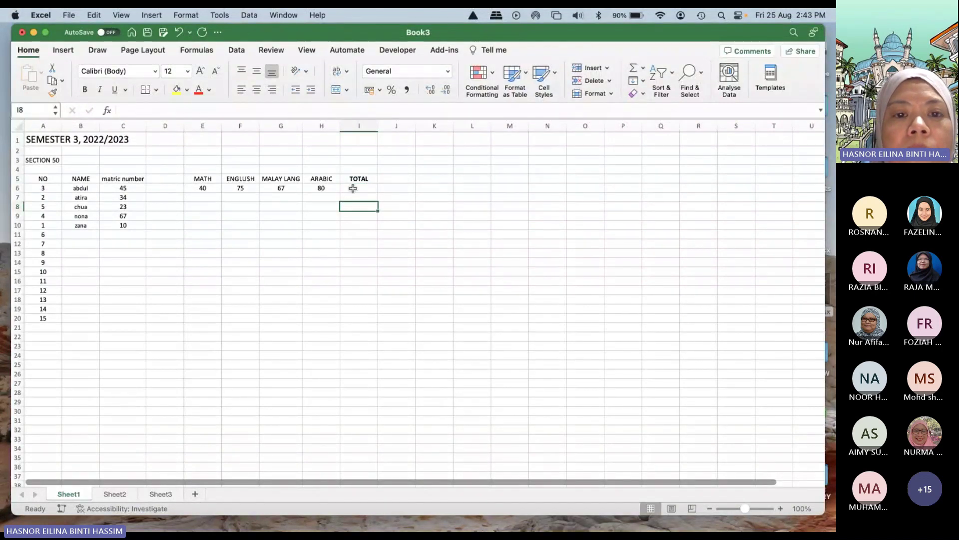
click(352, 190)
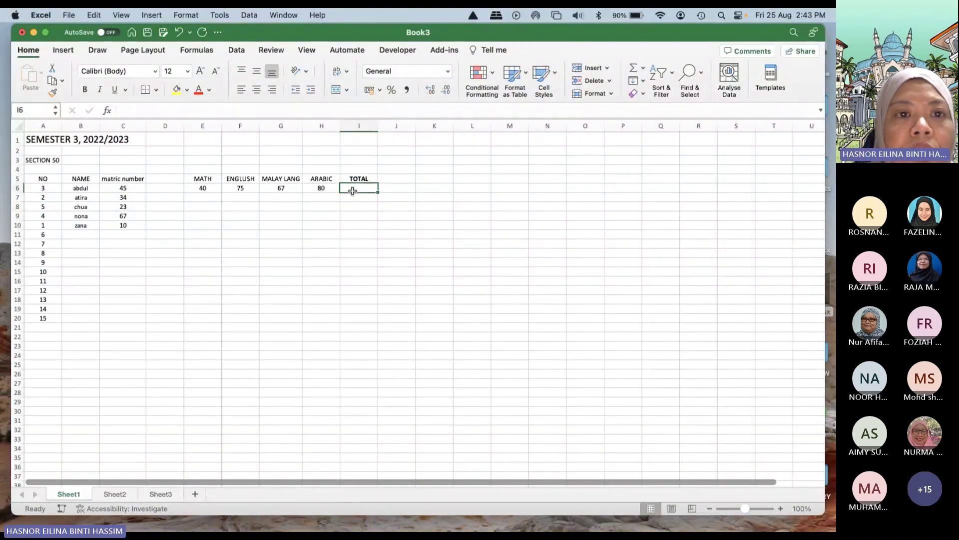
click(196, 52)
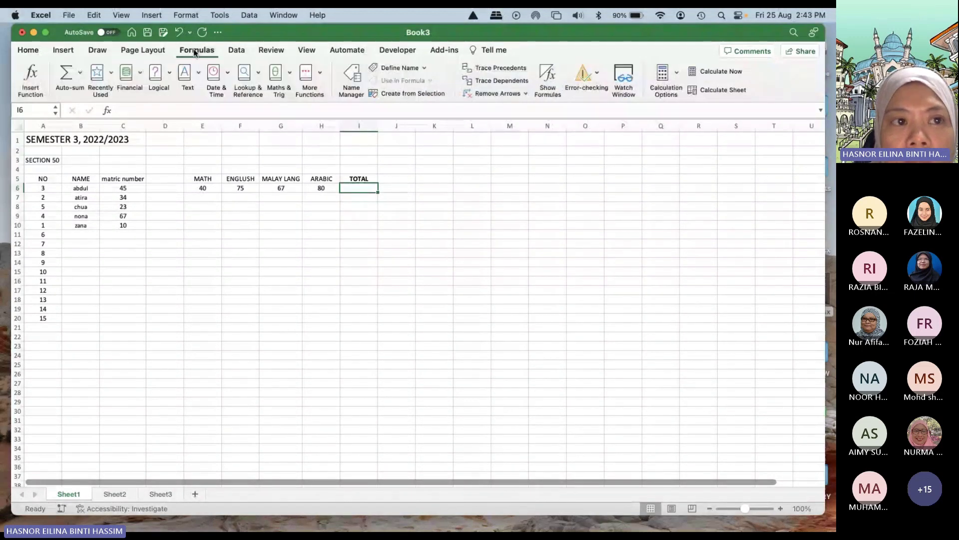
double_click(349, 189)
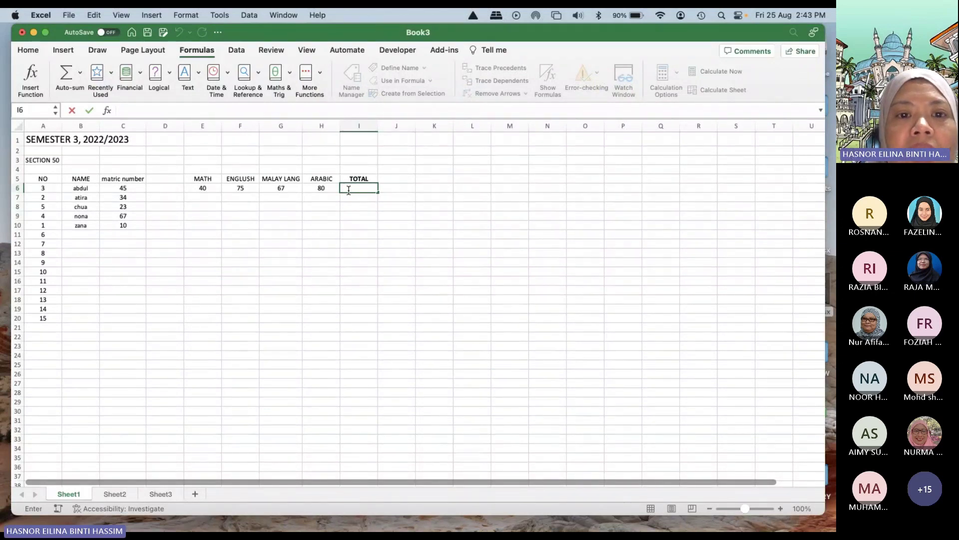
text(=)
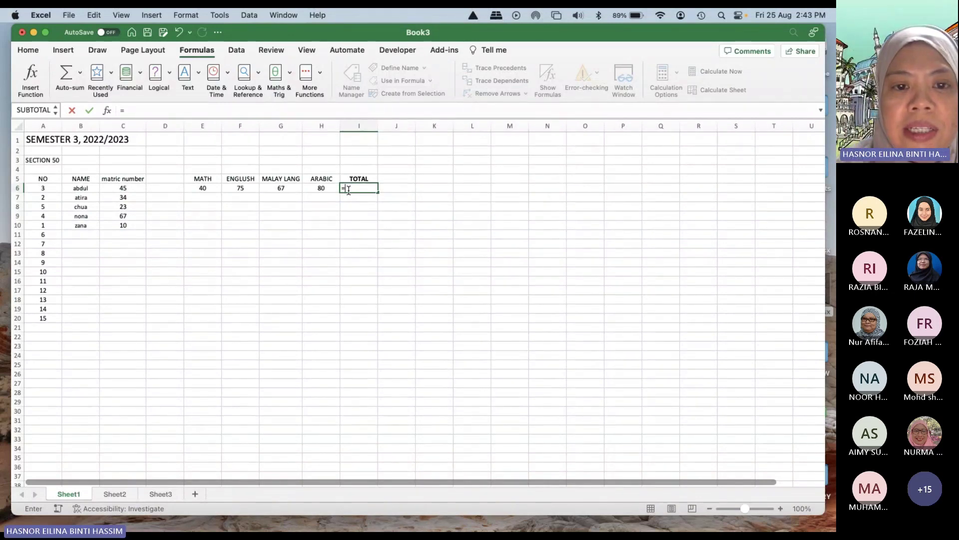
text(sum)
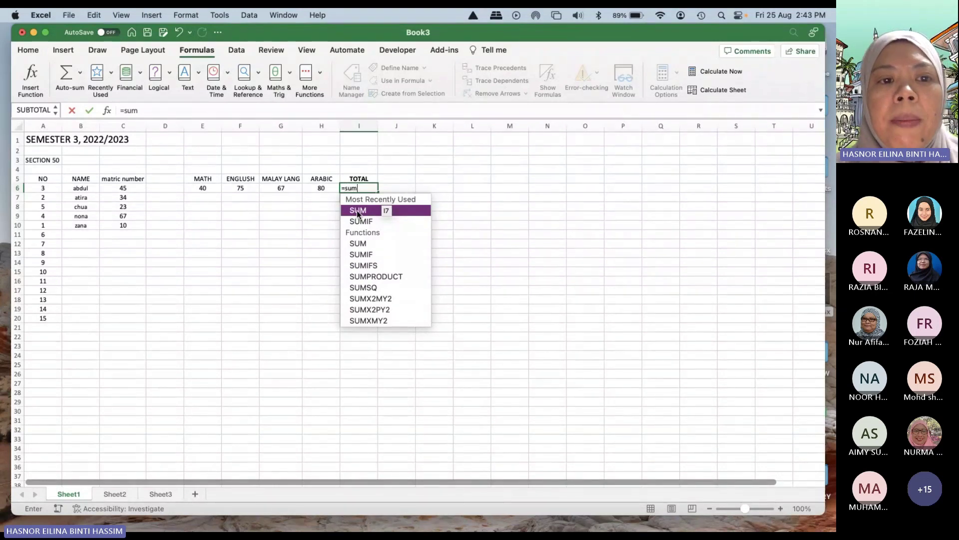
key(Escape)
click(202, 190)
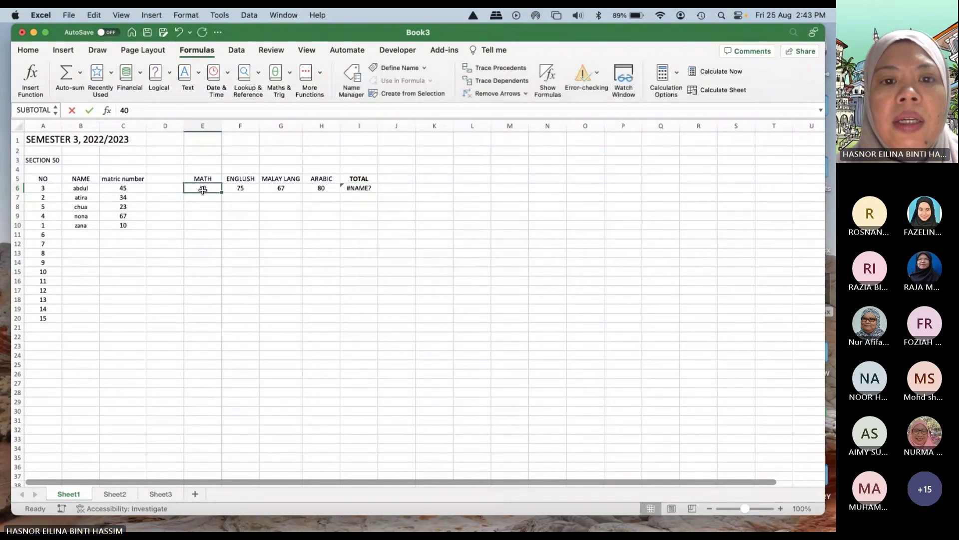
Step: Total the first student's four marks in cell I6 with the formula =sum(E6:H6)
click(370, 191)
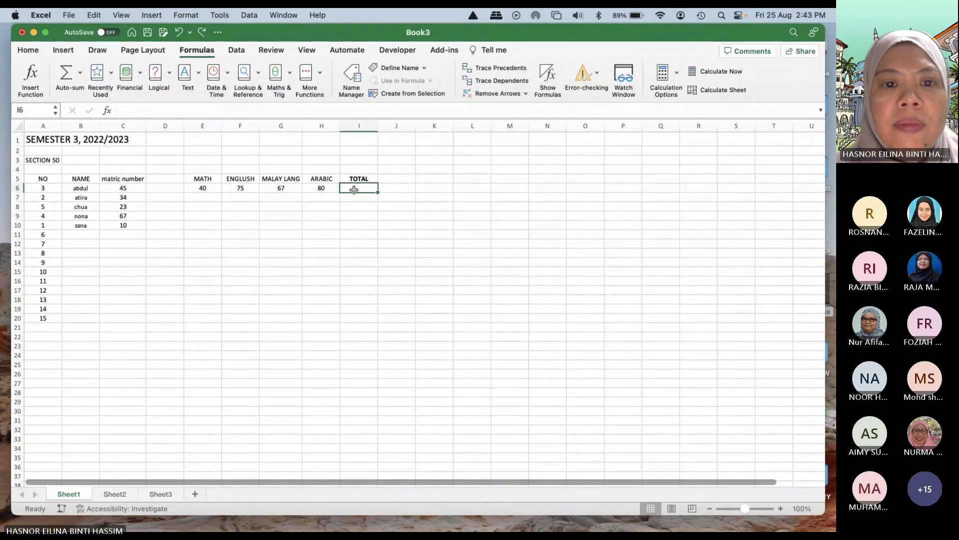
text(=sum)
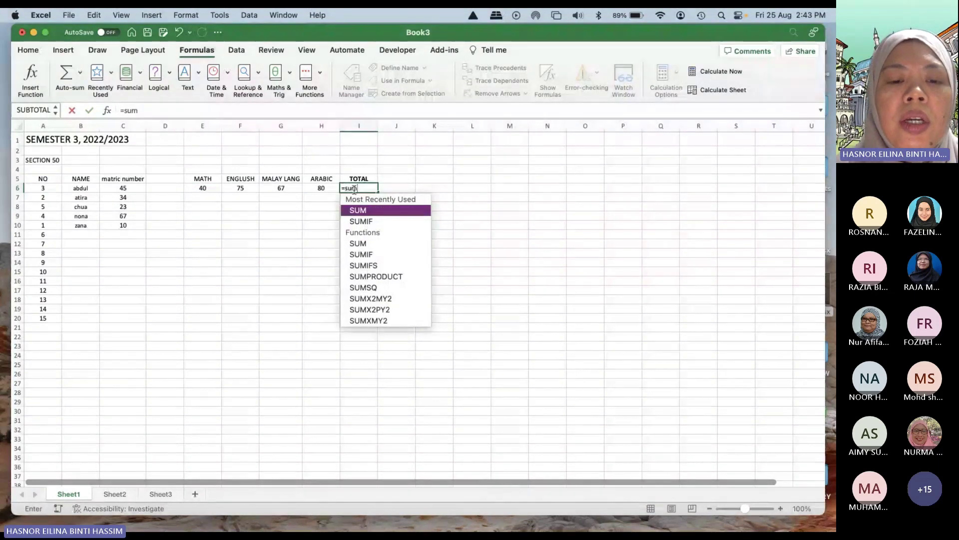
text(()
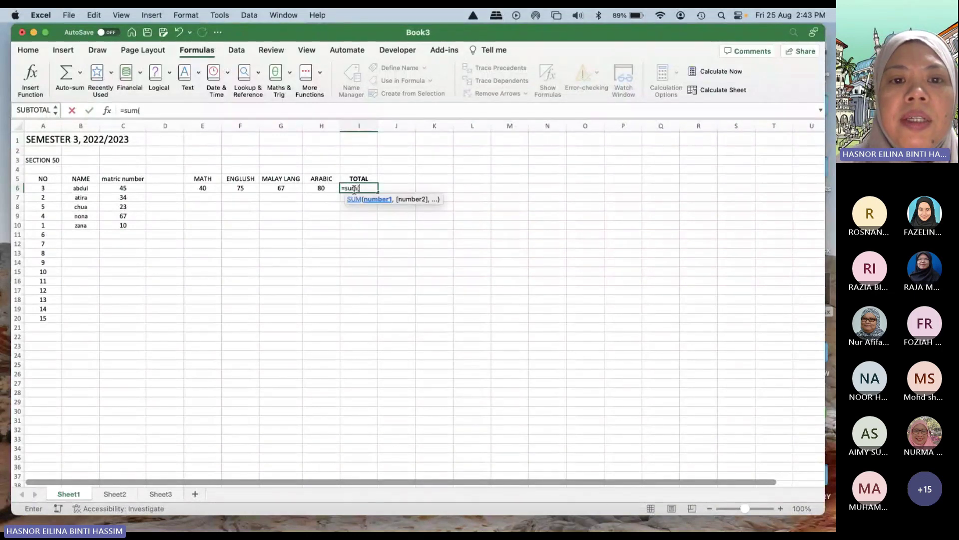
click(210, 191)
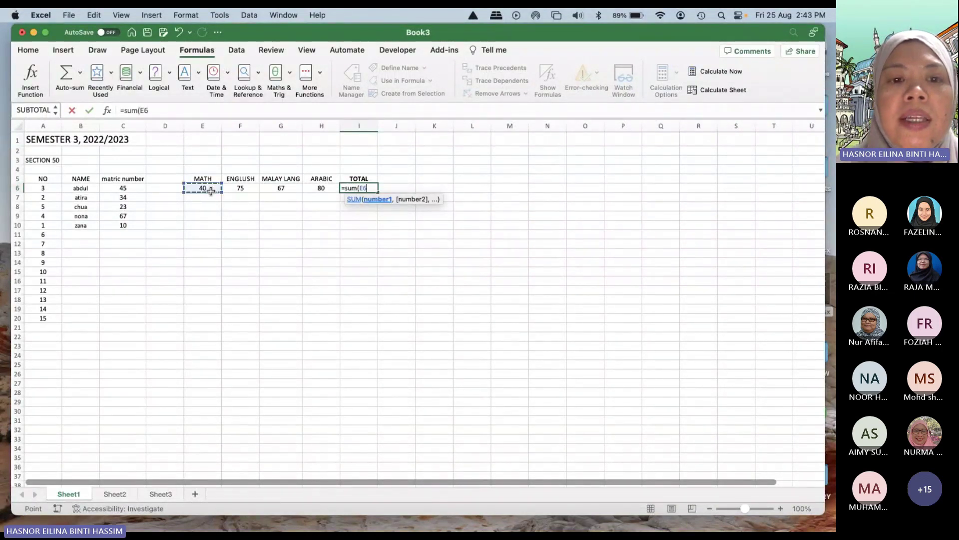
key(shift+Right)
key(shift+Right)
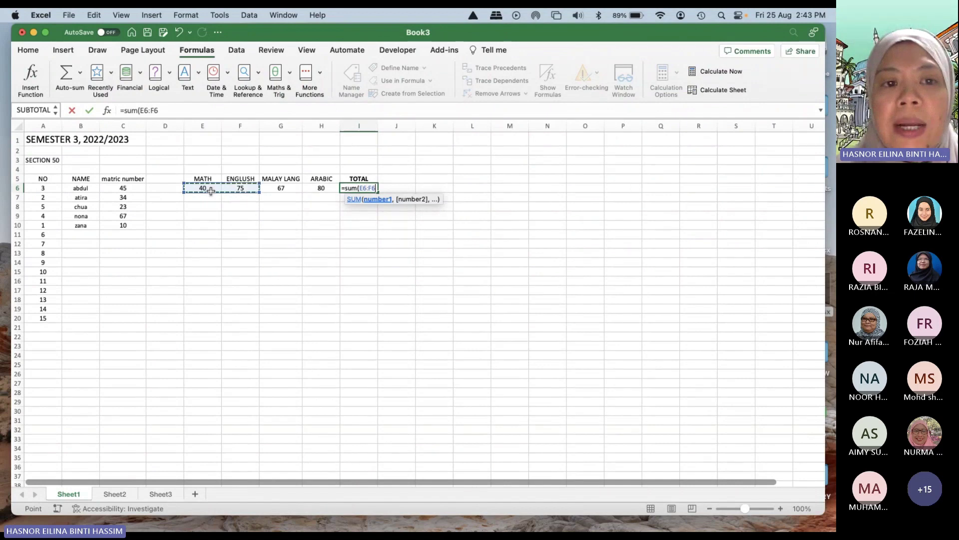
key(shift+Right)
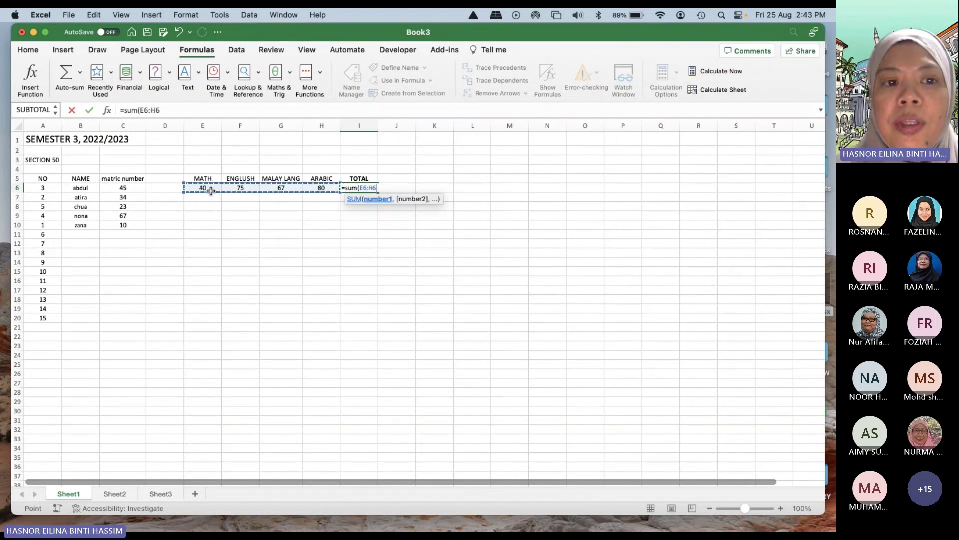
text())
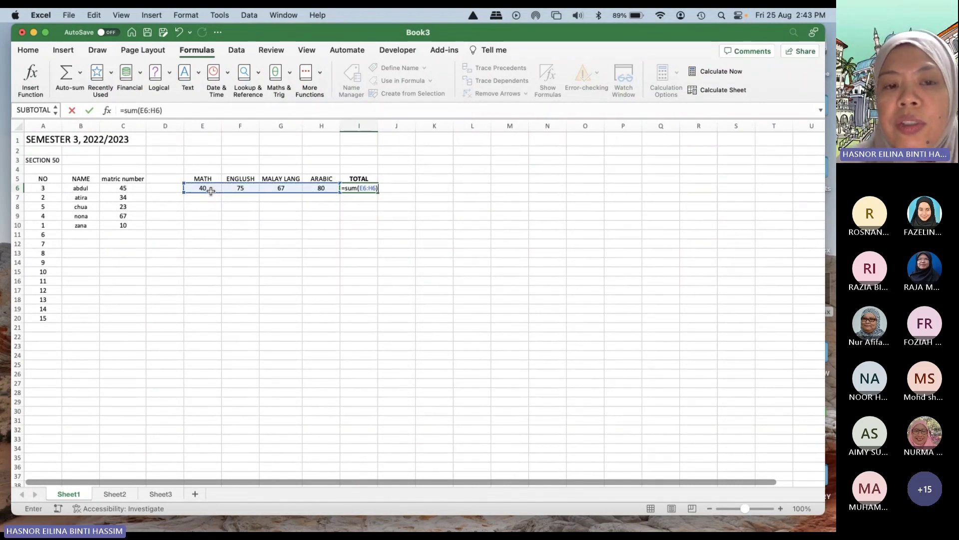
key(Return)
click(359, 187)
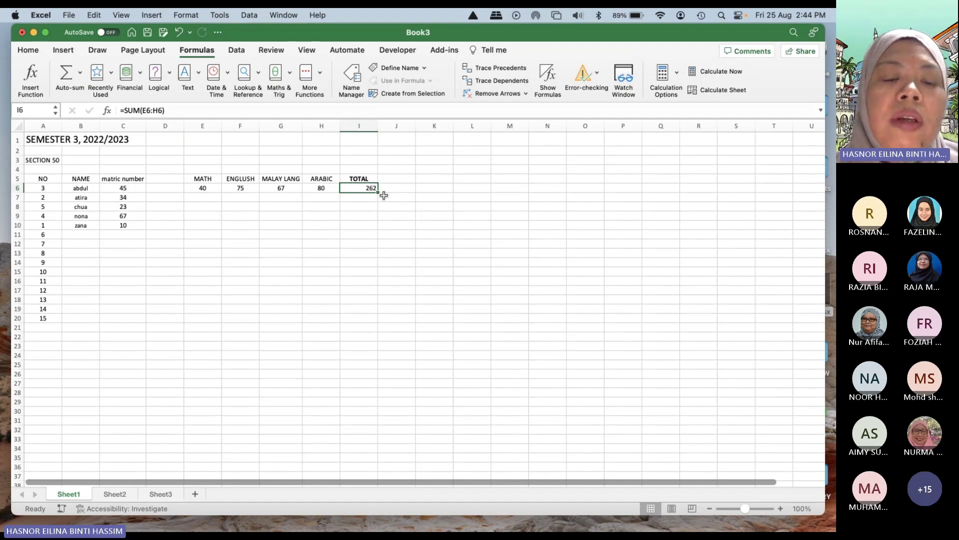
click(354, 199)
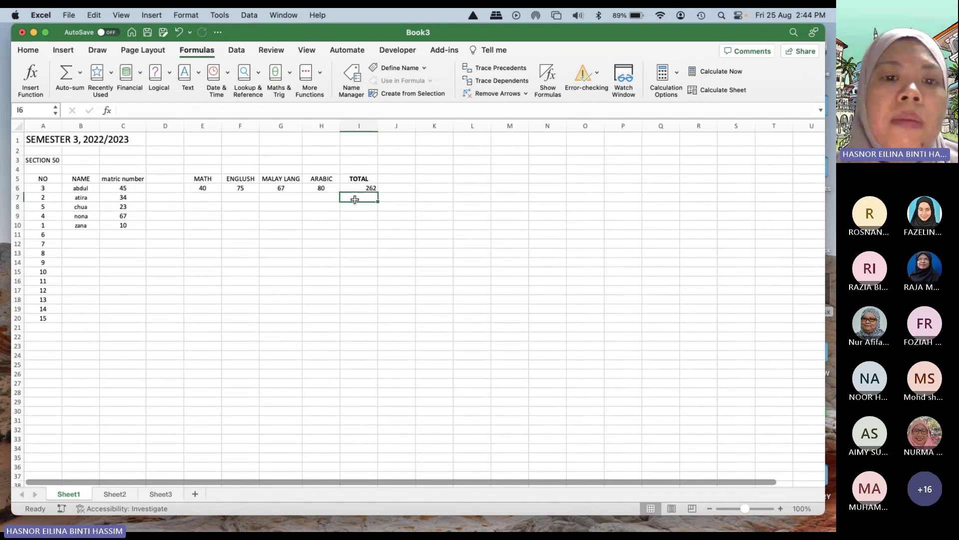
drag(355, 200, 356, 272)
Step: Enter the marks for the student in row 8: 34 in E8, 67 in F8, 78 in G8 and 45 in H8
click(200, 209)
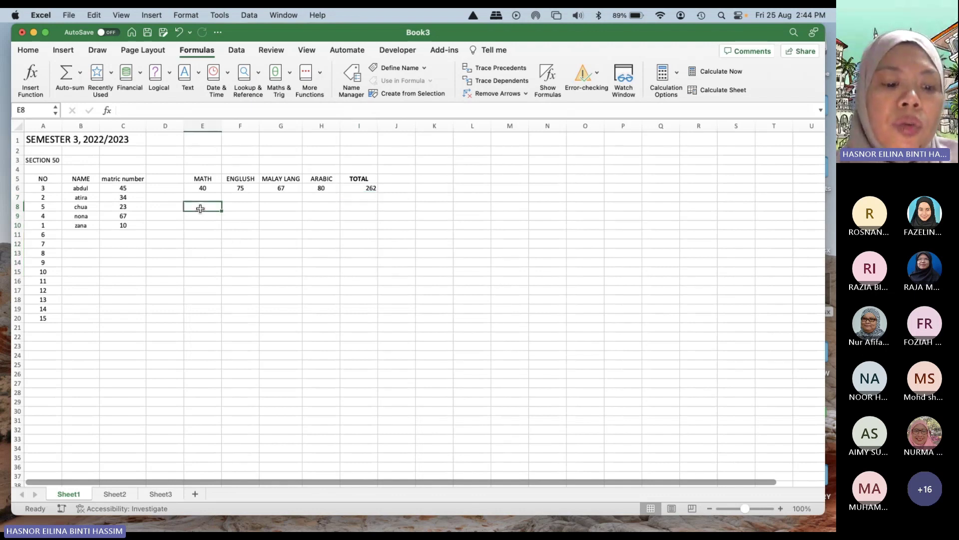
text(34)
click(240, 207)
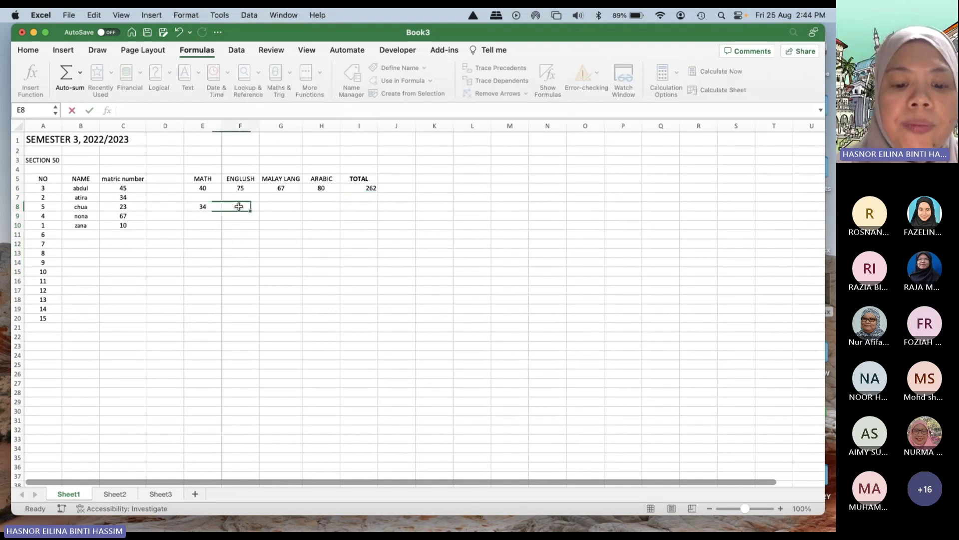
text(67)
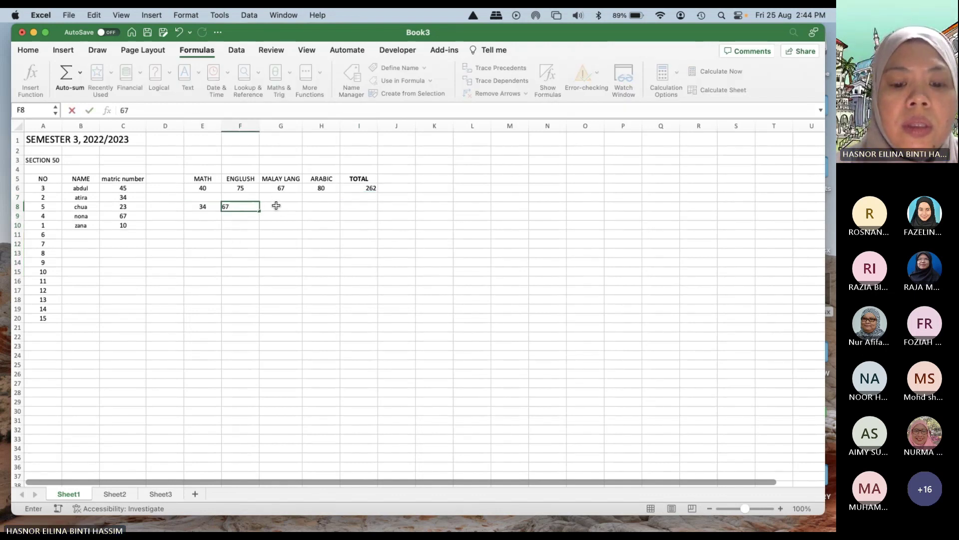
click(277, 206)
text(78)
click(313, 207)
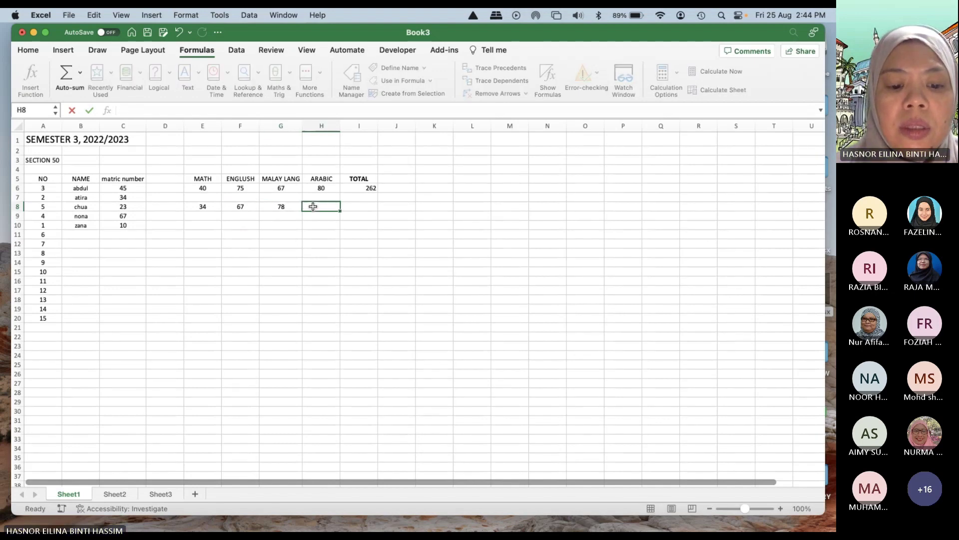
text(45)
Step: Fill the SUM formula in cell I6 down the TOTAL column, first to I8 and again through I20
click(368, 188)
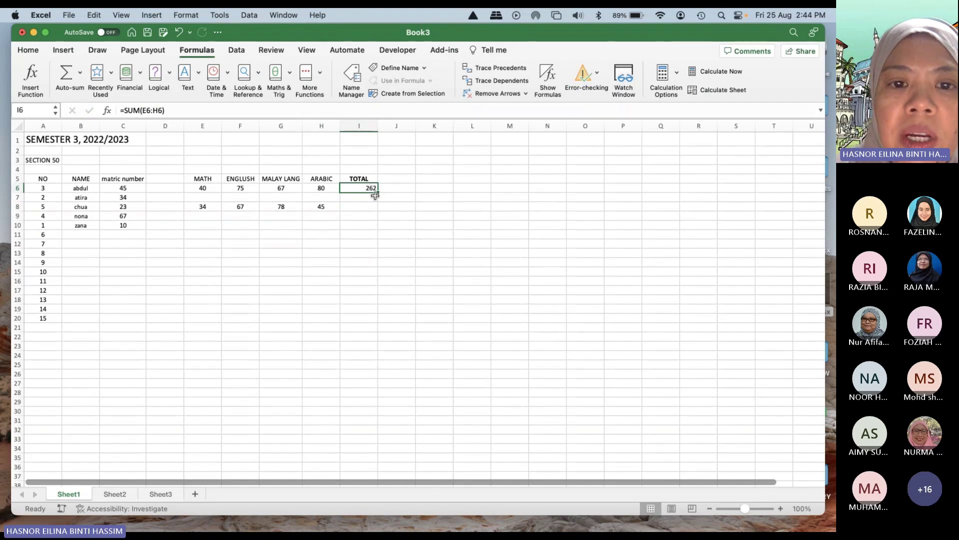
drag(377, 192, 377, 210)
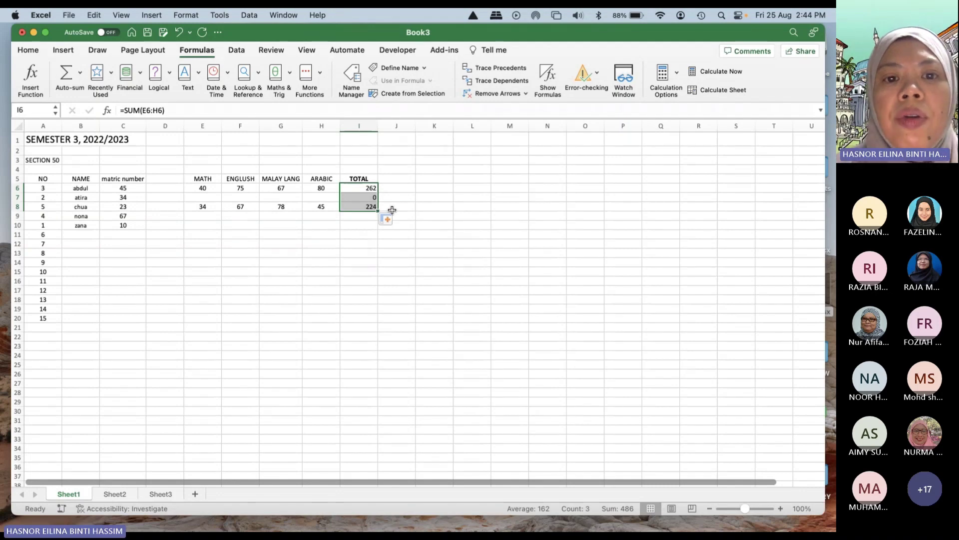
click(389, 208)
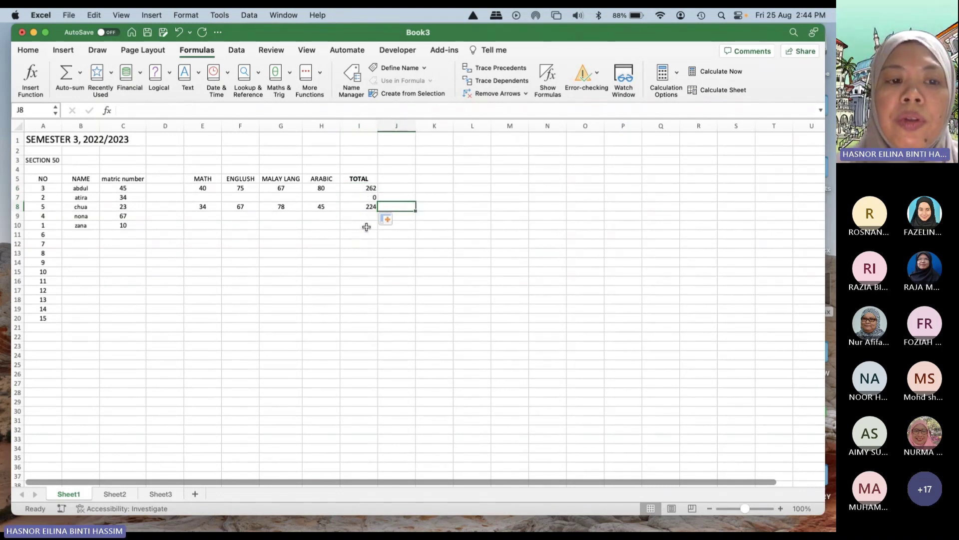
click(359, 189)
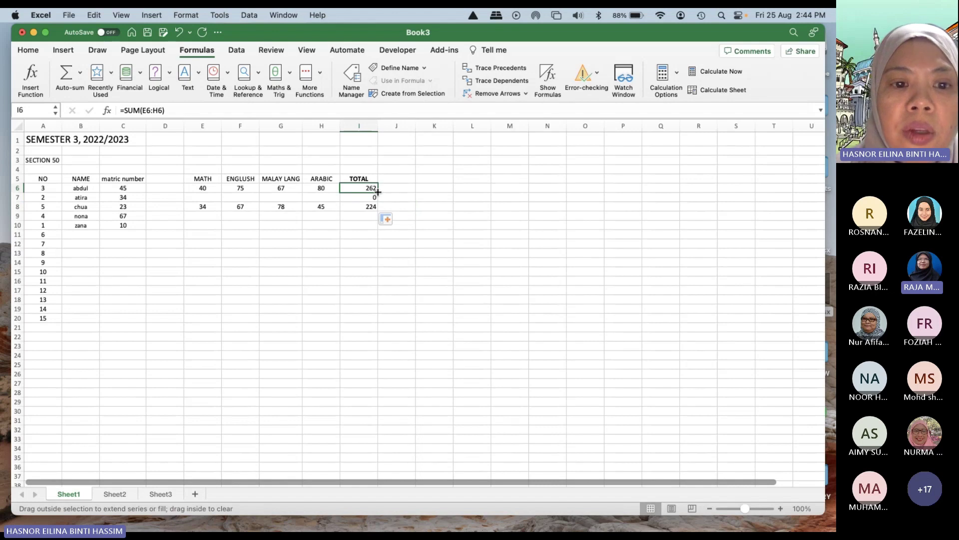
drag(378, 192, 369, 320)
click(402, 280)
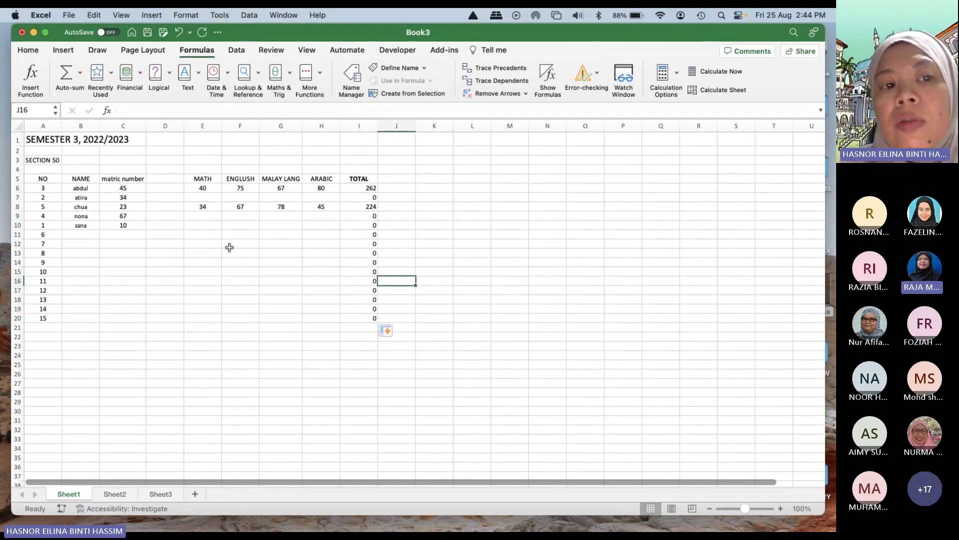
Step: Enter a MATH mark of 45 in cell E10 for the student in row 10
click(199, 225)
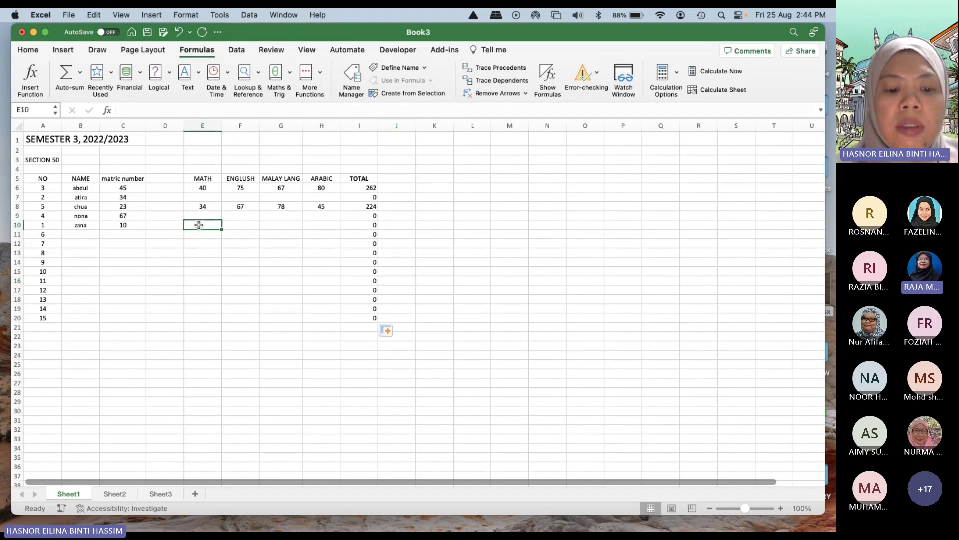
text(45)
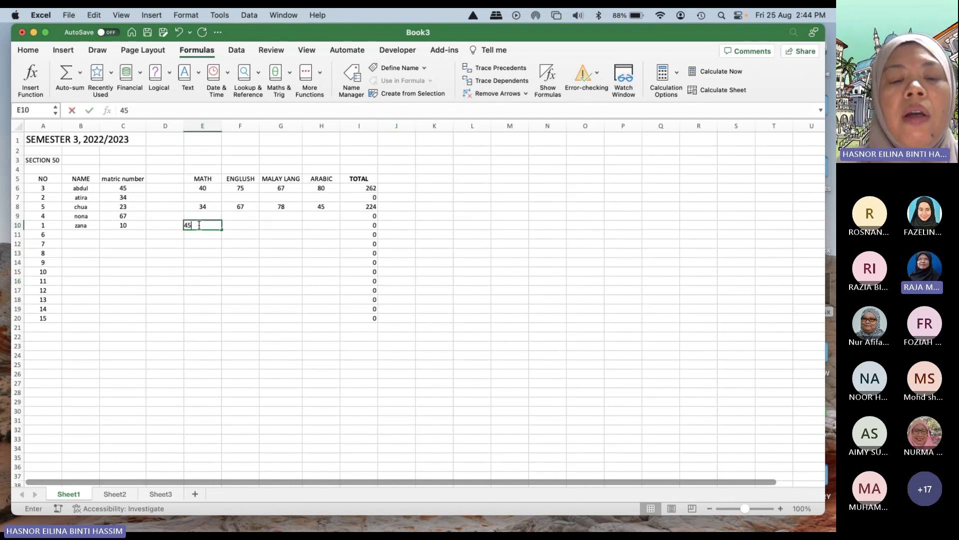
key(Tab)
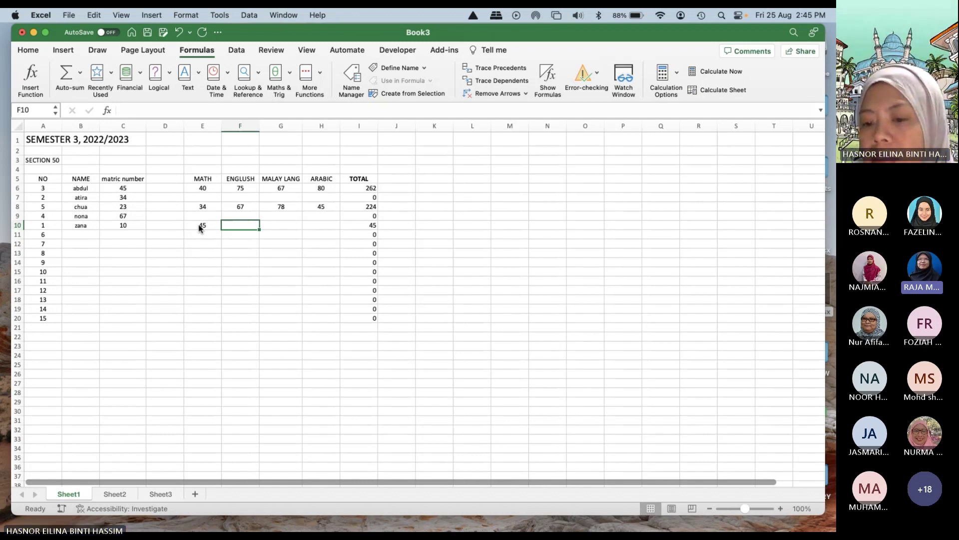
scroll(749, 472, up, 1)
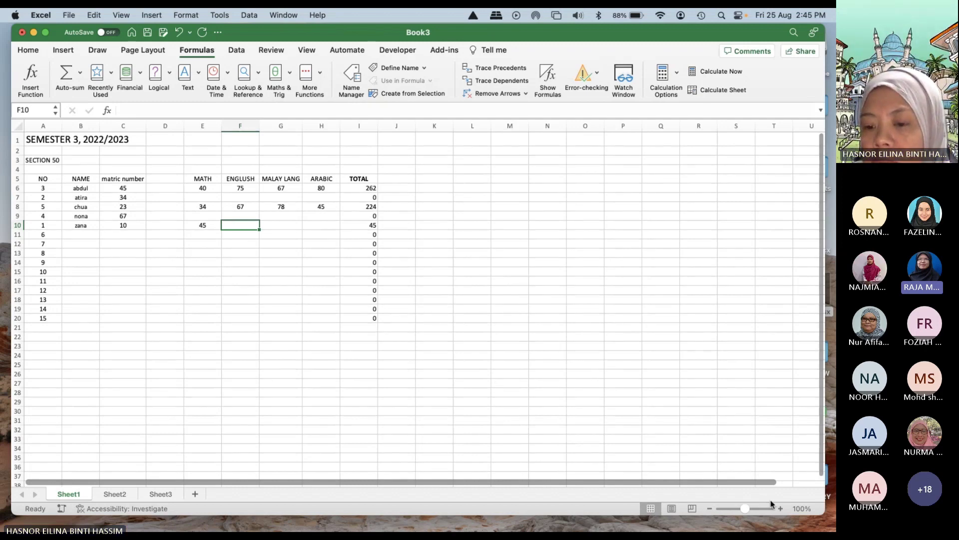
key(super+Tab)
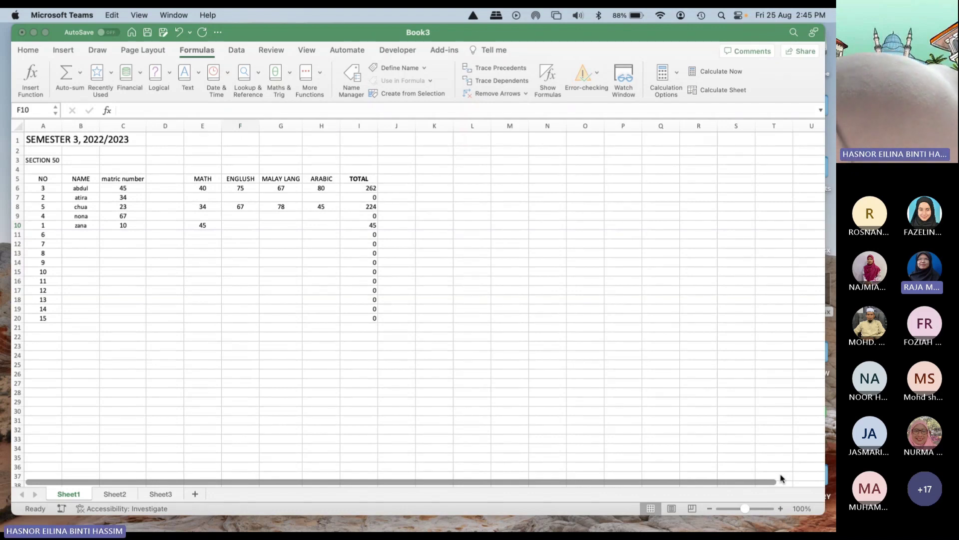
click(621, 372)
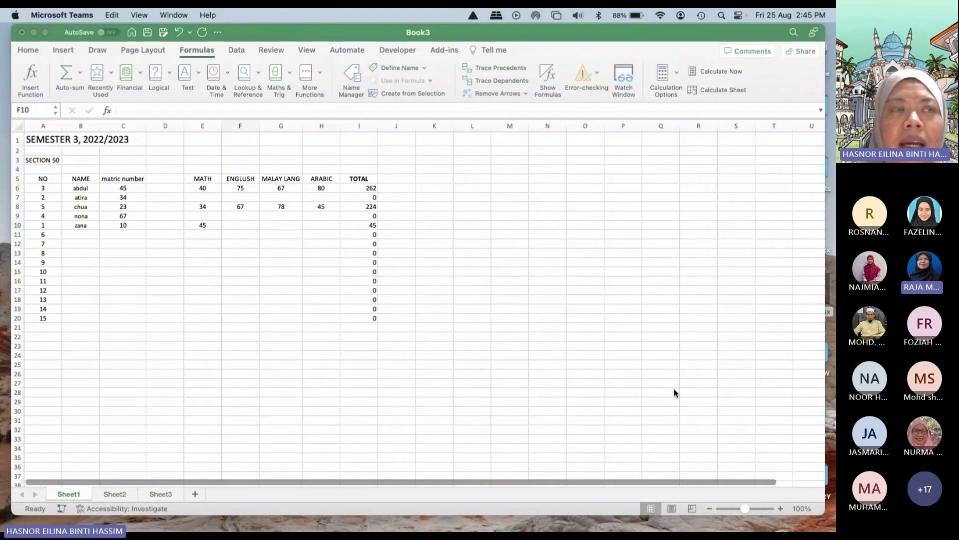
Step: Magnify Sheet1 to 191% and look over the numbered class list down to row 20
click(746, 510)
drag(746, 509, 756, 509)
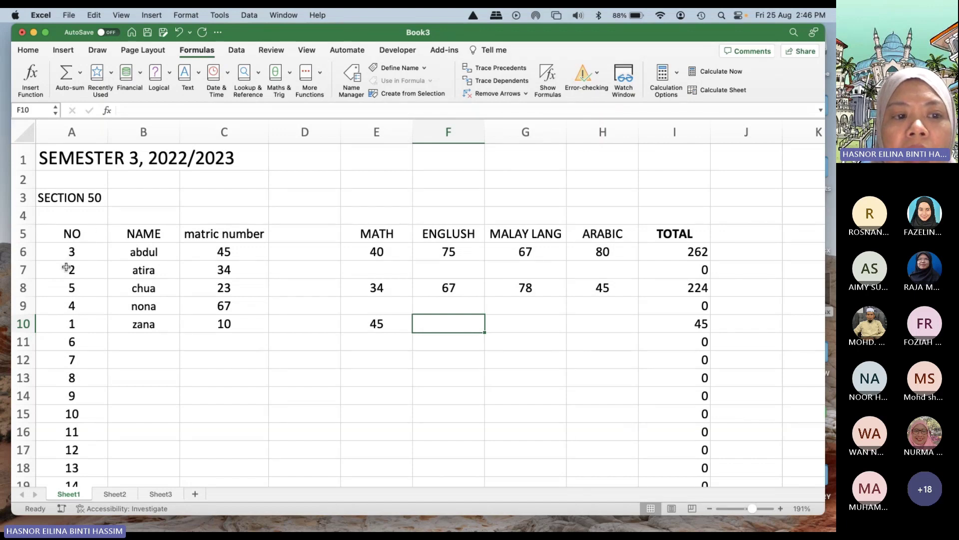
scroll(73, 311, down, 2)
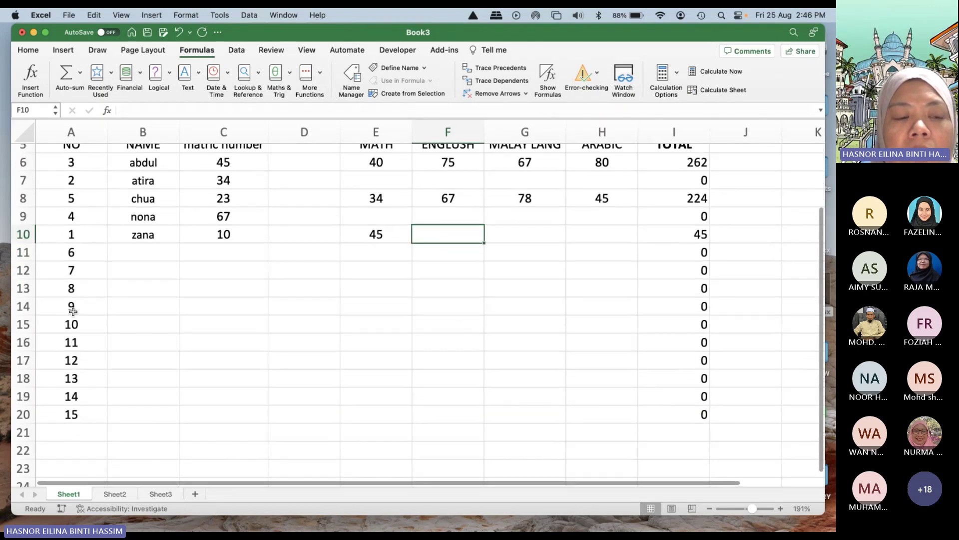
scroll(73, 312, up, 1)
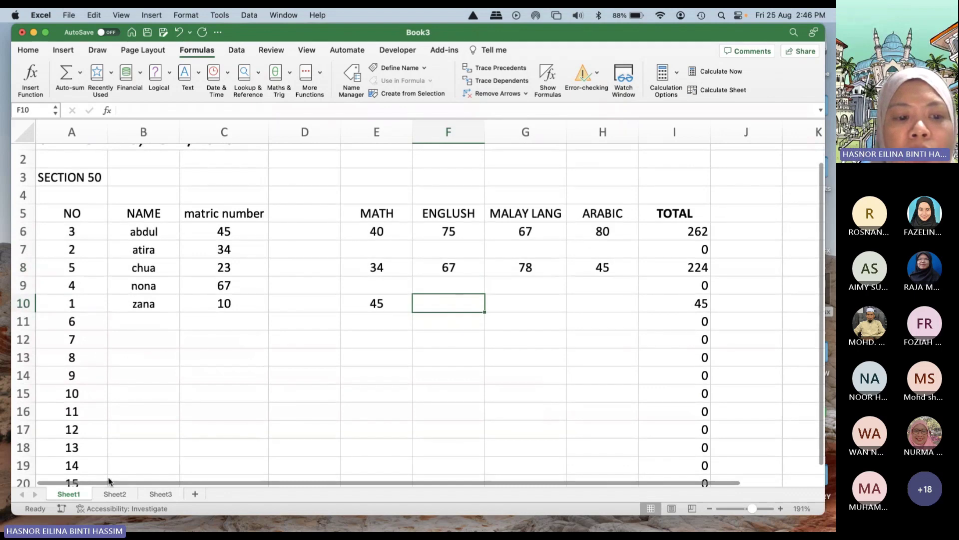
Step: Switch to Sheet2 and enter the heading "NO" in cell A3
click(122, 494)
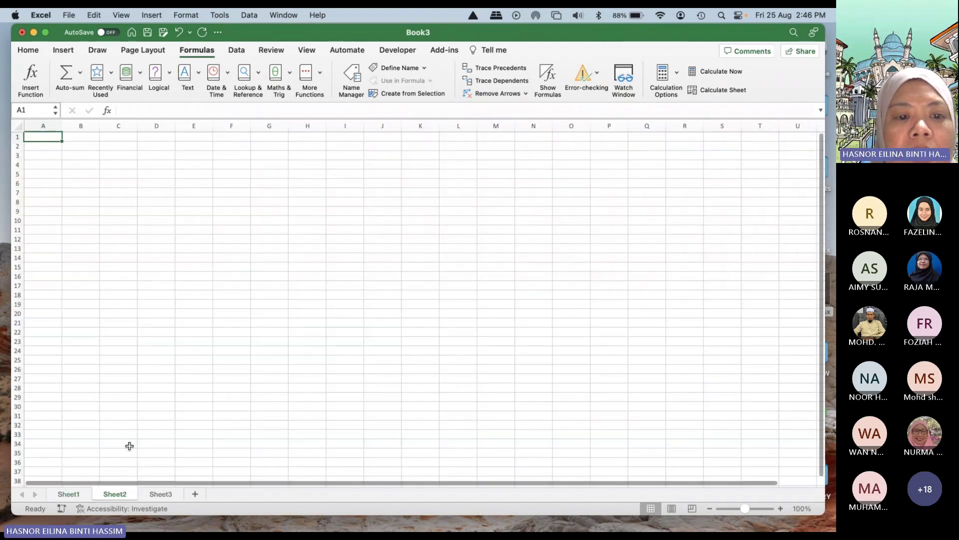
click(186, 314)
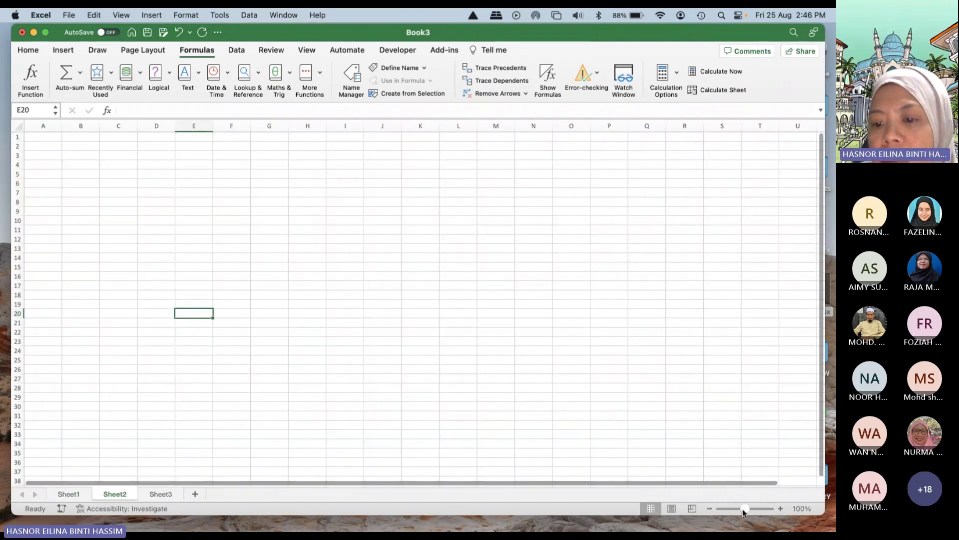
drag(745, 514, 756, 509)
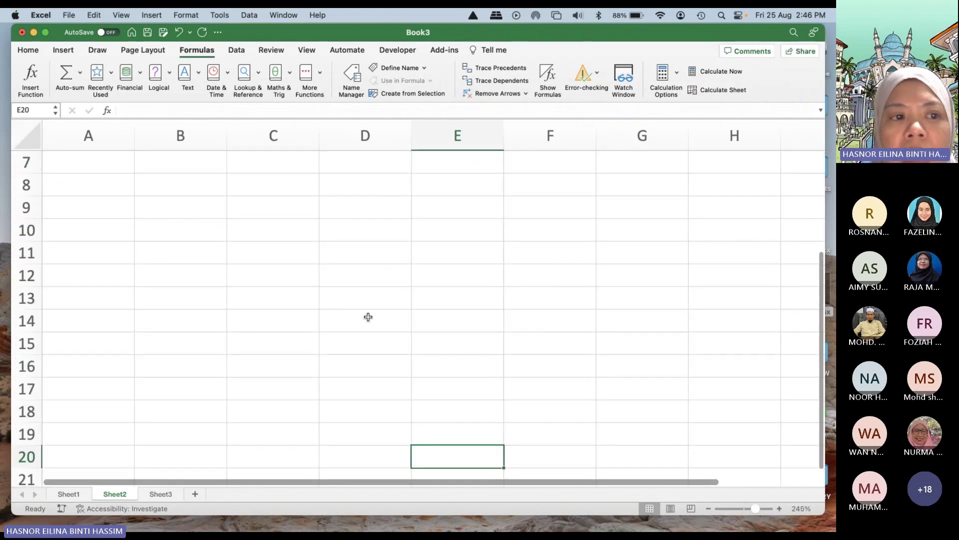
scroll(369, 317, up, 2)
scroll(368, 317, up, 3)
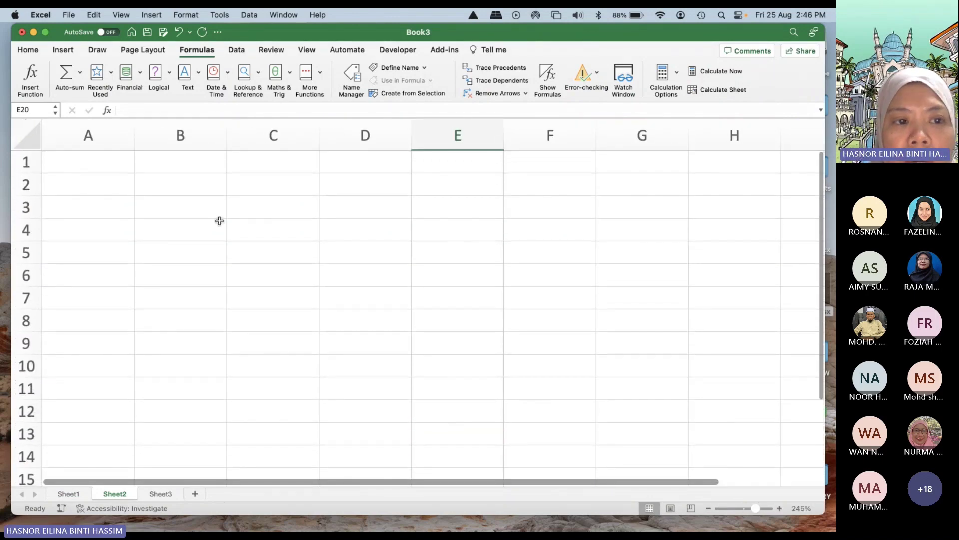
click(86, 208)
text(no)
key(BackSpace)
key(BackSpace)
text(NO)
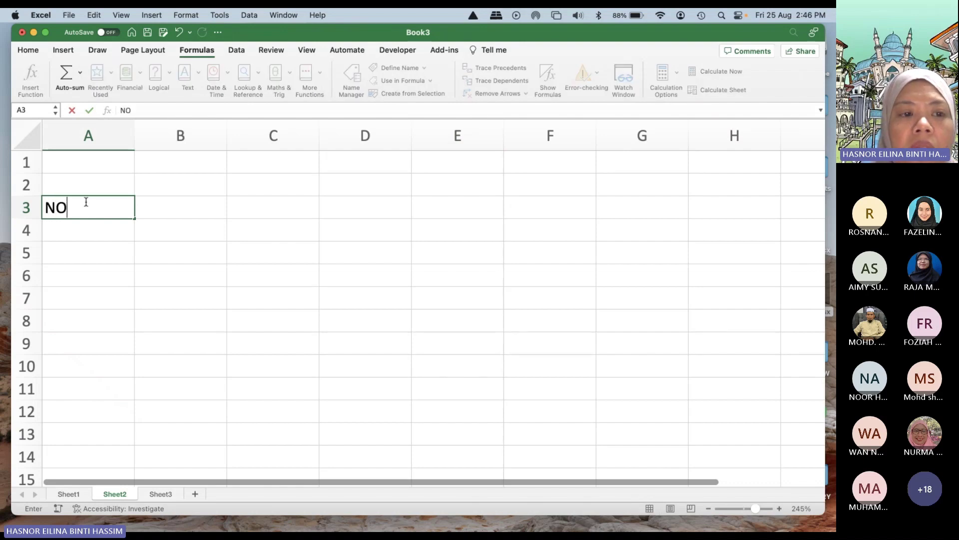
Step: Start the numbering under the NO heading with 1 in cell A4 and 2 in cell A5
click(82, 237)
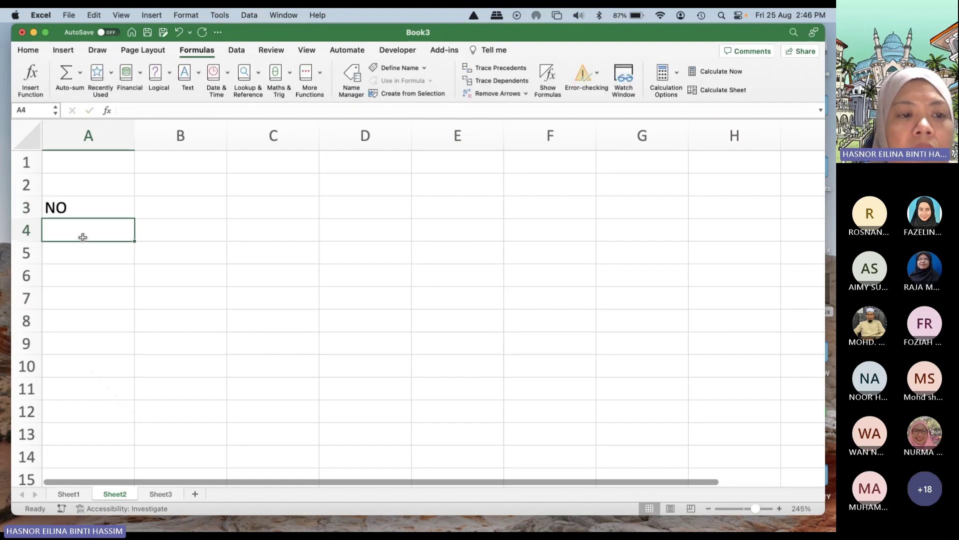
text(1)
click(85, 254)
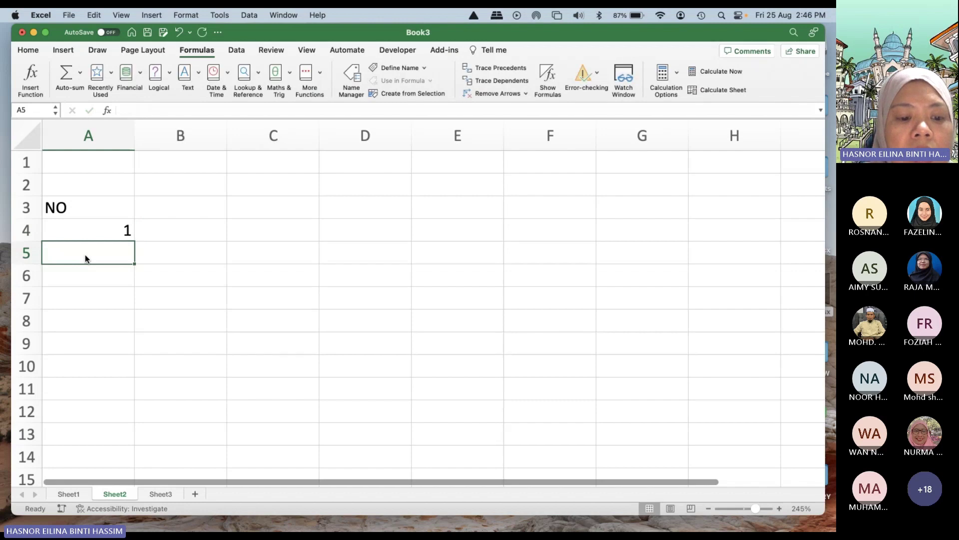
text(2)
key(Return)
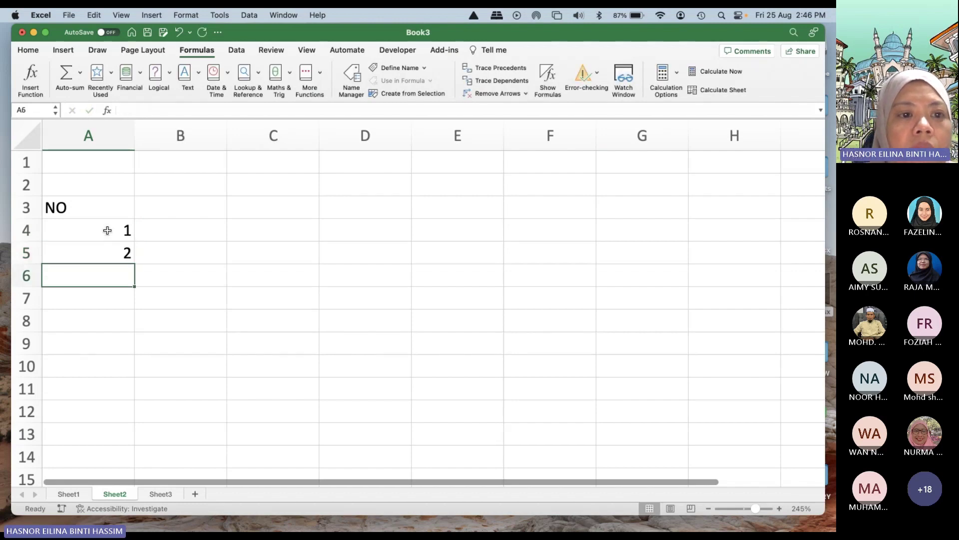
click(108, 231)
scroll(138, 253, down, 2)
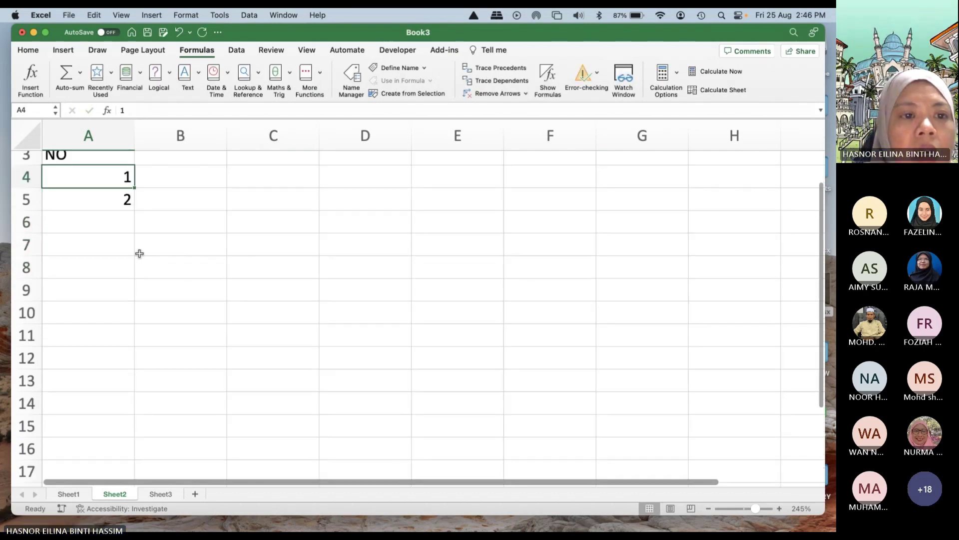
click(123, 216)
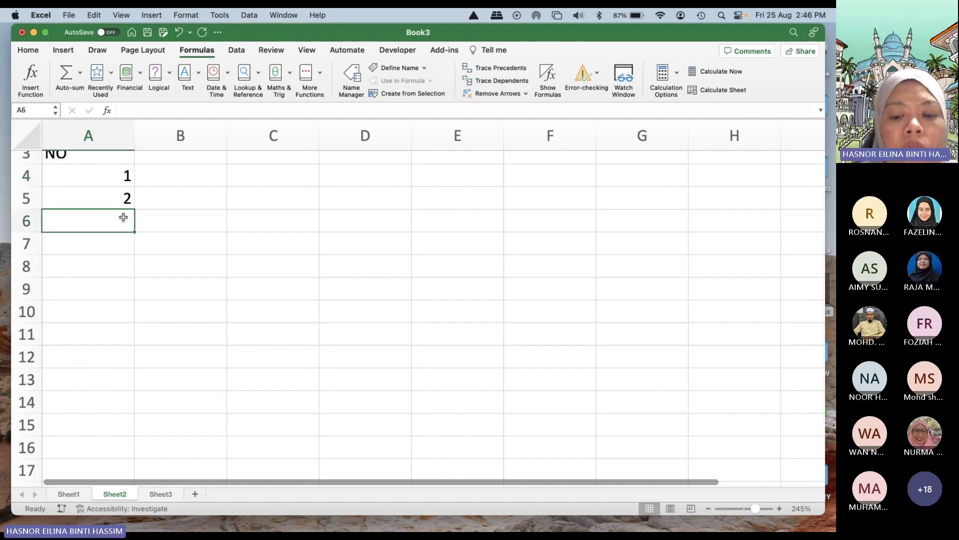
text(3)
key(Return)
text(4)
key(Return)
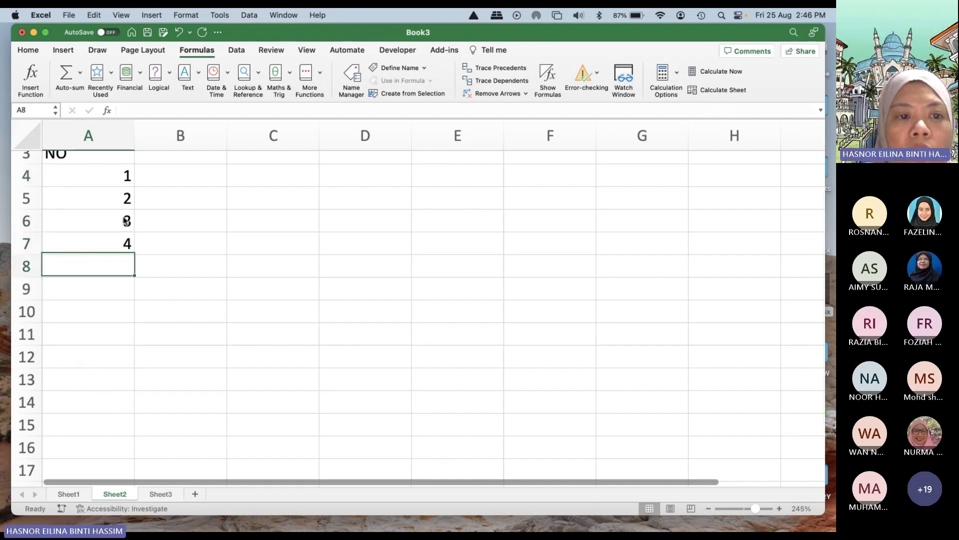
click(125, 219)
key(Down)
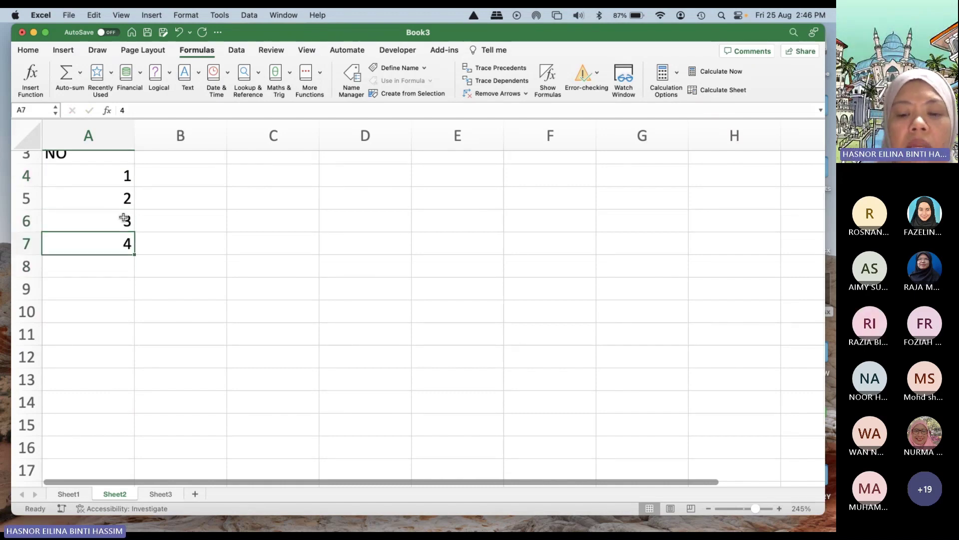
key(Delete)
click(126, 220)
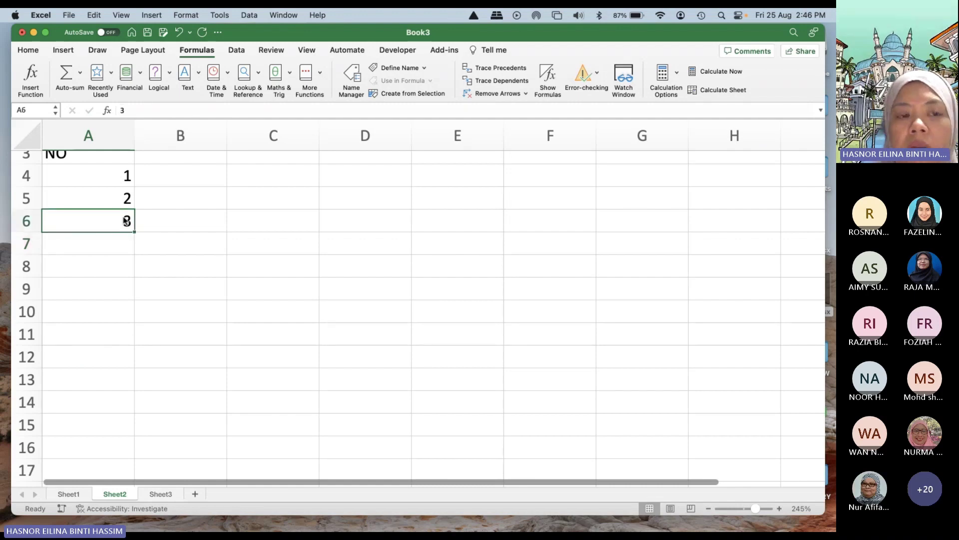
key(Delete)
Step: Extend the number series in cells A4 and A5 down to A10 so the column runs from 1 to 7
click(111, 174)
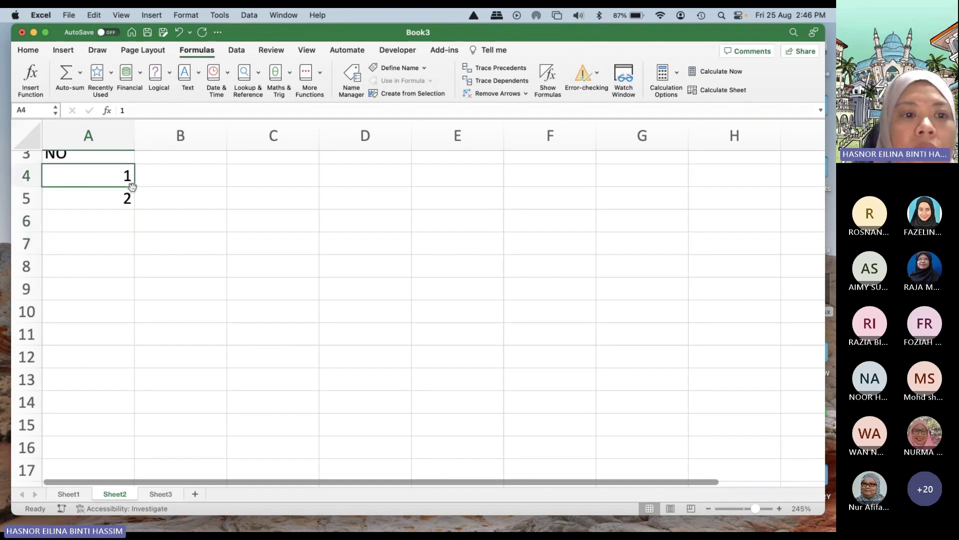
key(shift+Down)
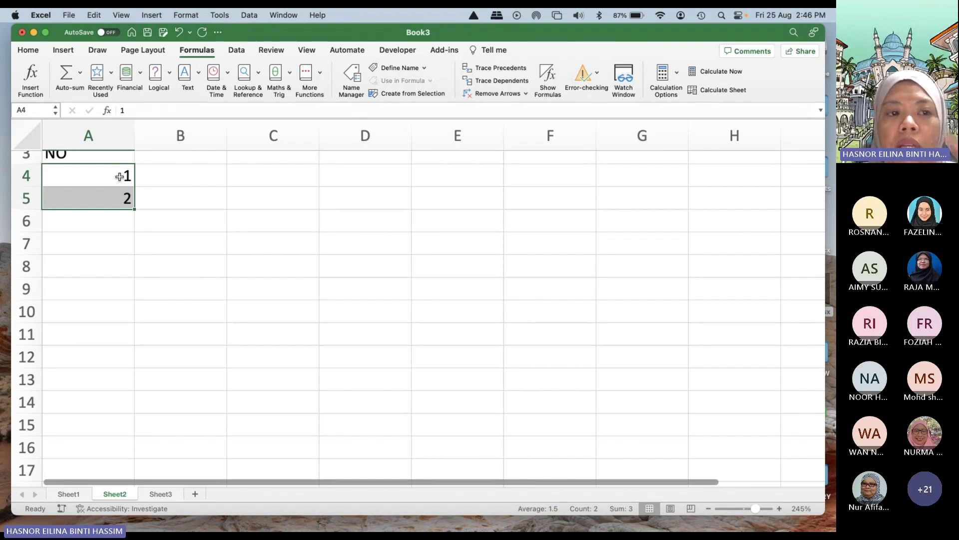
drag(134, 208, 132, 314)
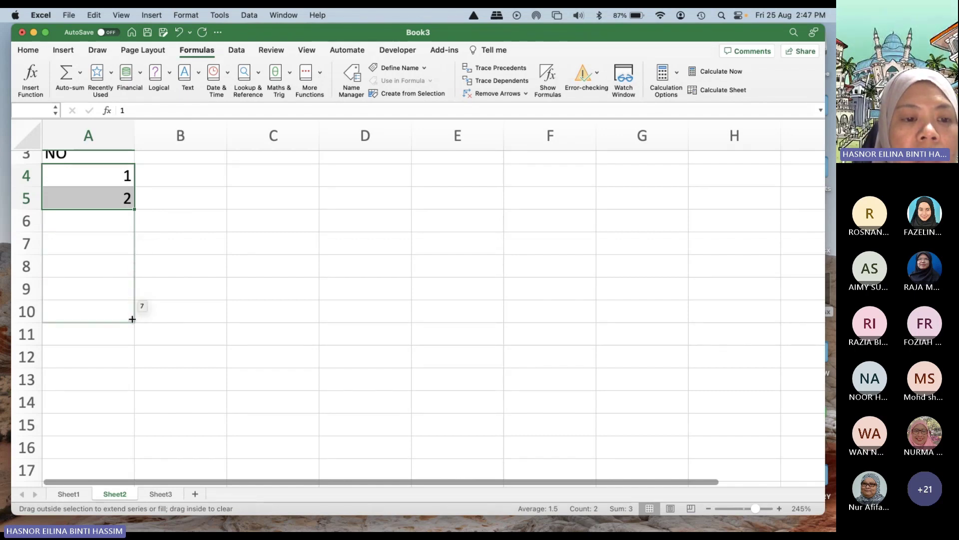
drag(132, 319, 133, 320)
scroll(162, 260, up, 2)
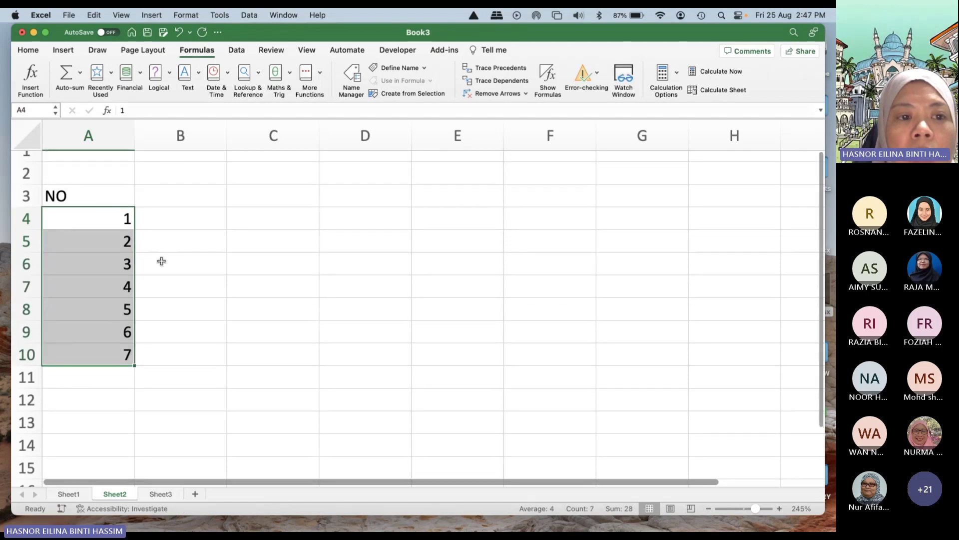
Step: Enter the heading "MATRIC NO" in cell B3 of Sheet2
scroll(161, 261, up, 1)
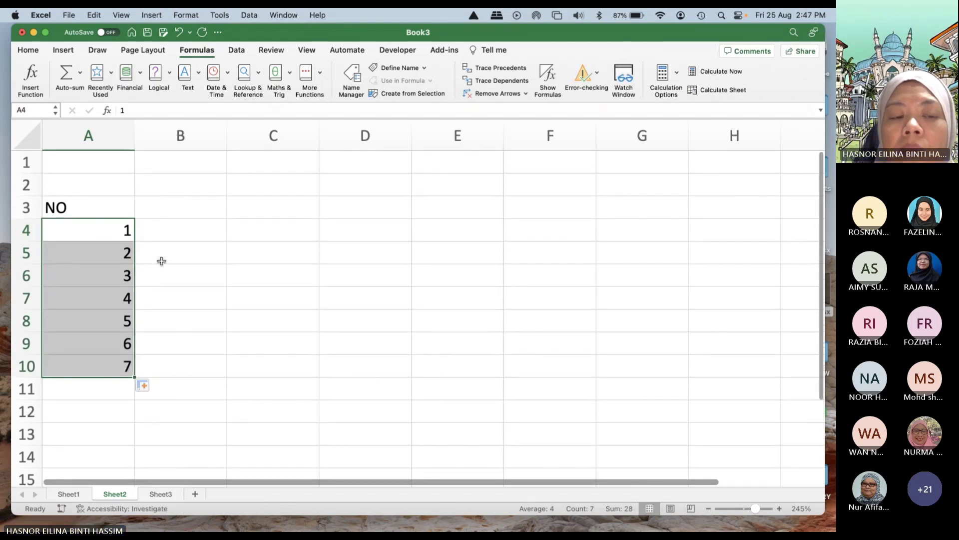
click(171, 213)
text(mat)
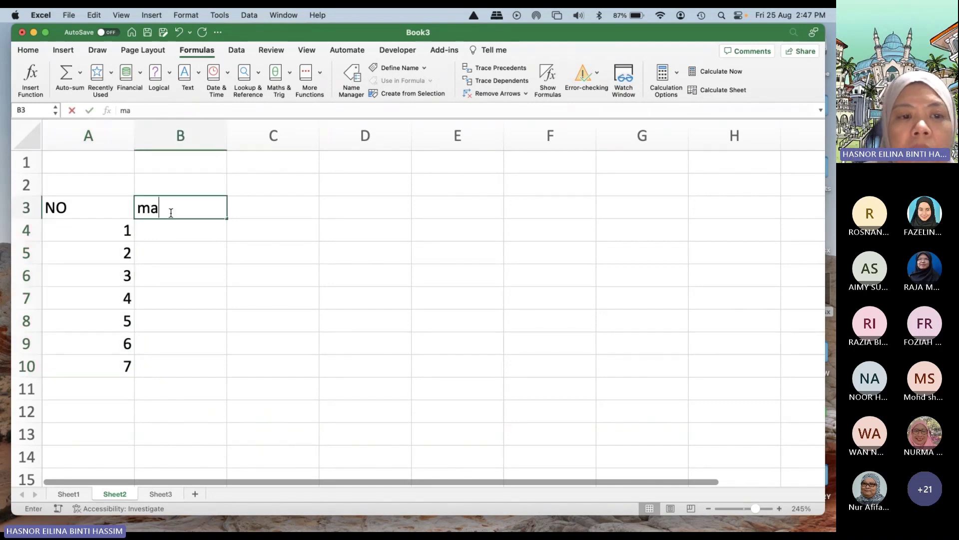
key(BackSpace)
key(BackSpace)
key(BackSpace)
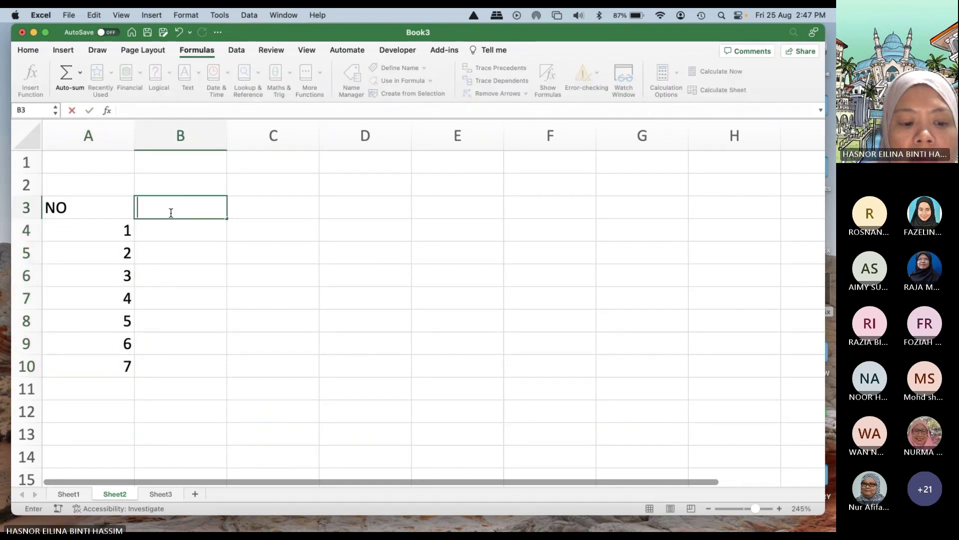
text(MATRIC NO)
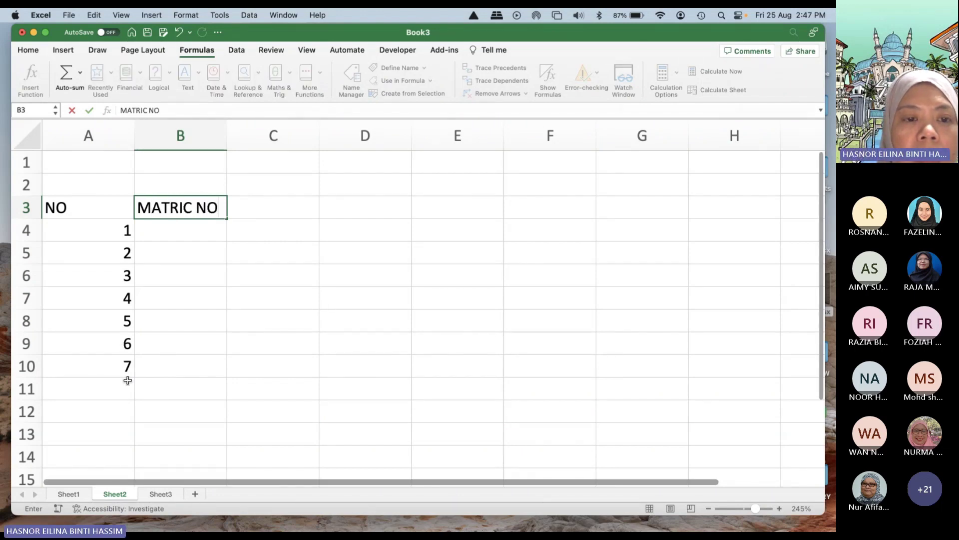
Step: Copy the matric numbers in Sheet1 cells C6 to C10 into Sheet2, starting at cell B4
click(199, 240)
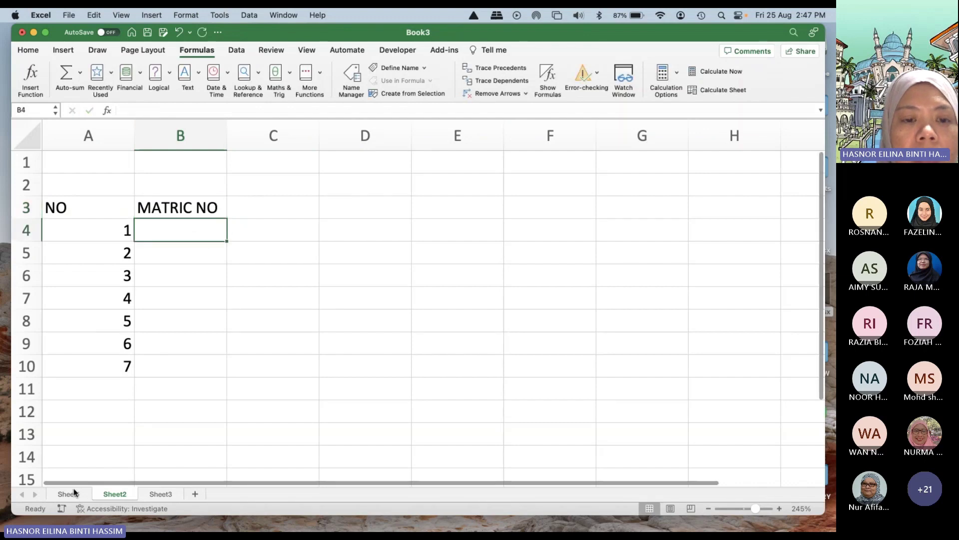
click(69, 494)
drag(233, 231, 234, 302)
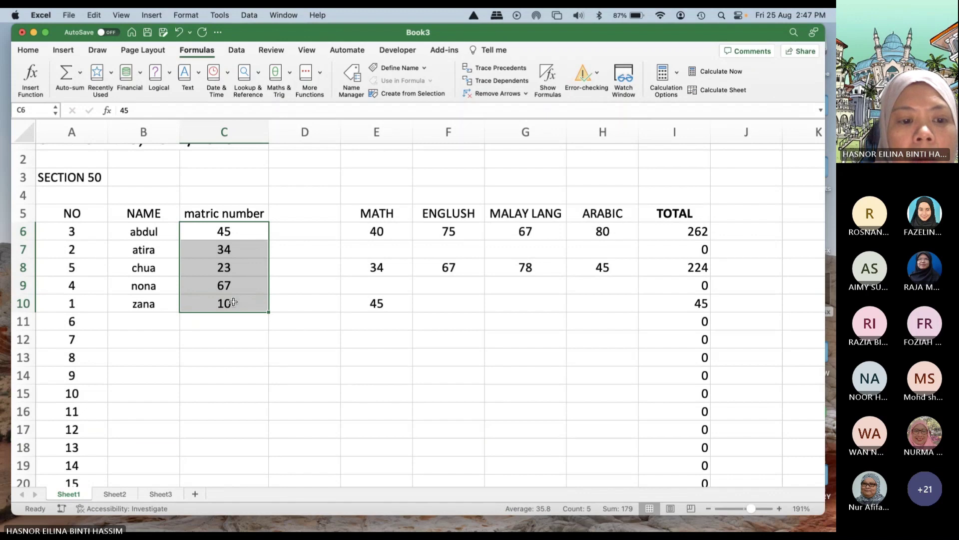
key(super+c)
click(115, 493)
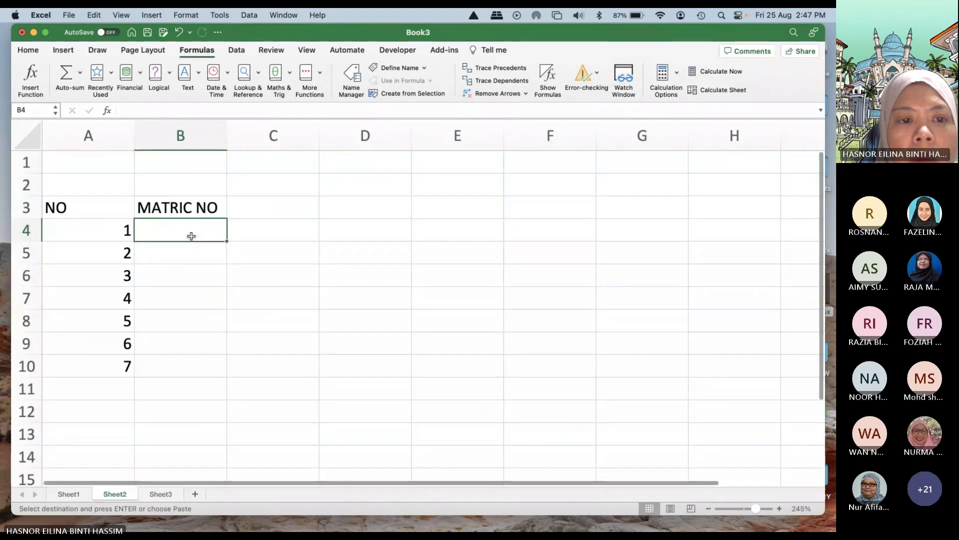
key(super+v)
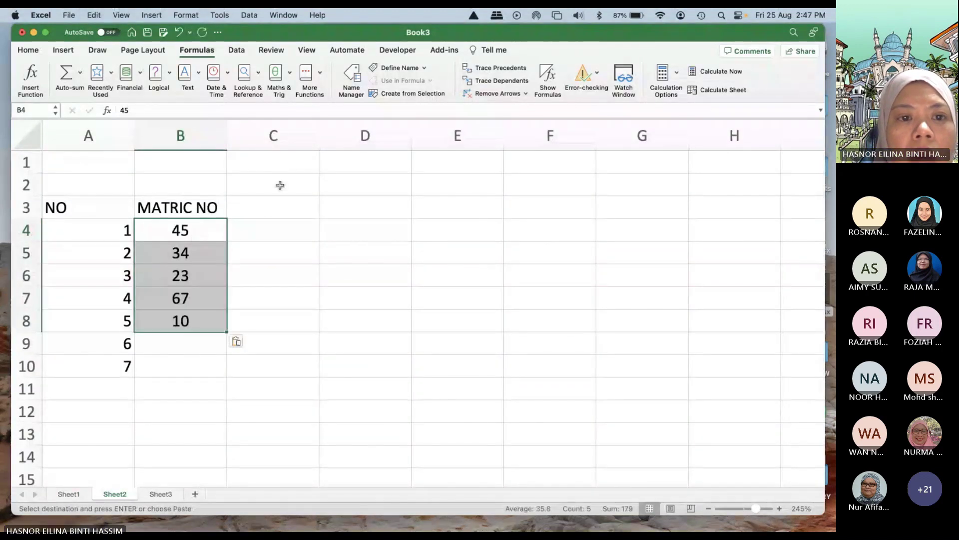
Step: Enter the heading "NAME" in cell C3 and copy the names from Sheet1 cells B6 to B10 into Sheet2 starting at C4
click(267, 208)
text(NAME)
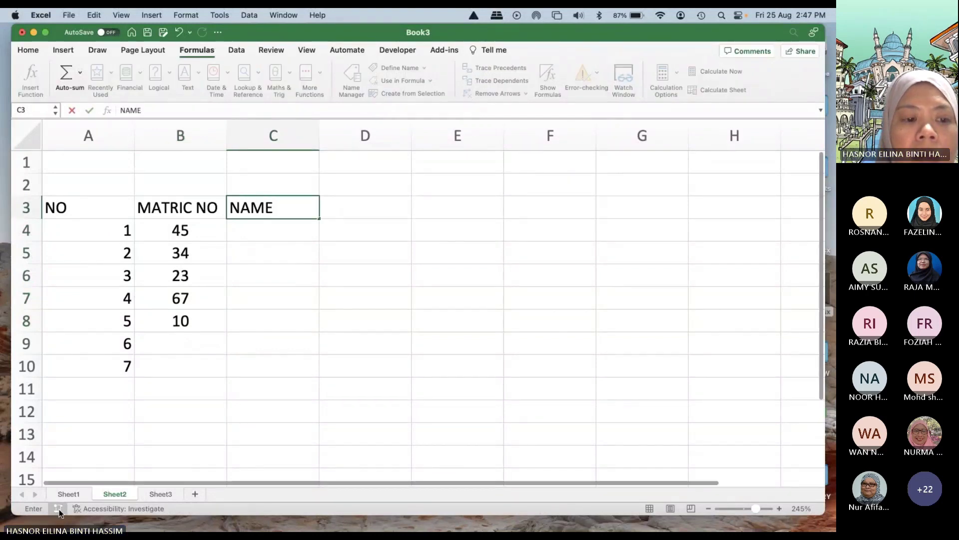
click(69, 493)
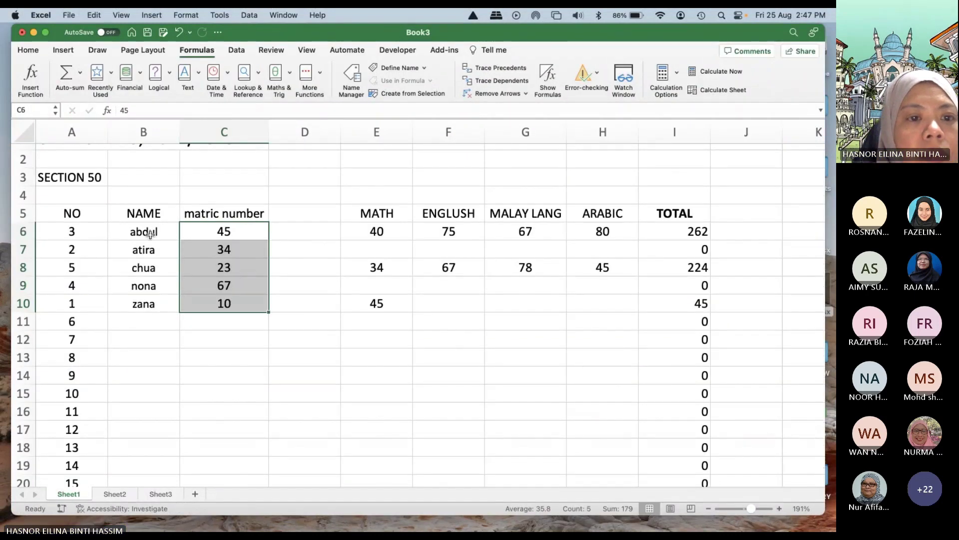
drag(150, 233, 148, 302)
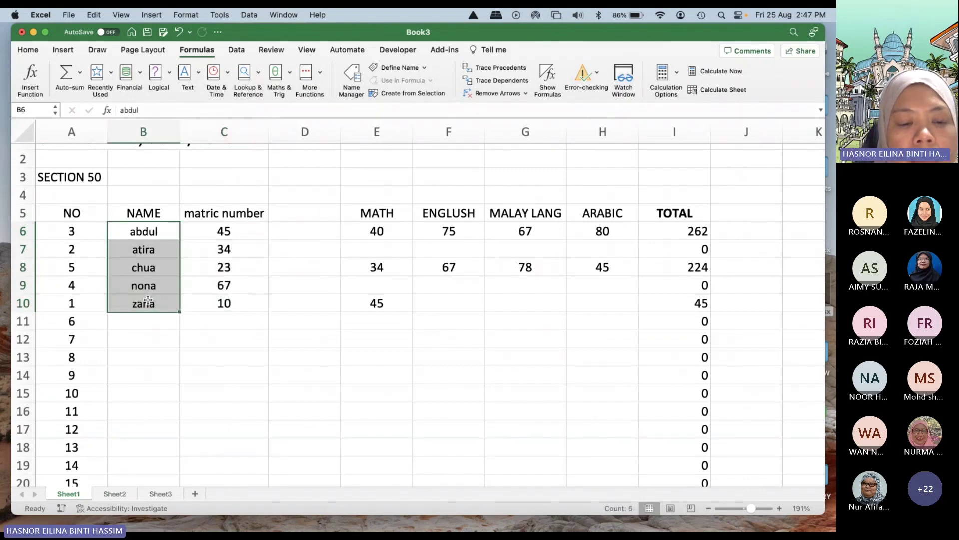
key(super+c)
click(114, 494)
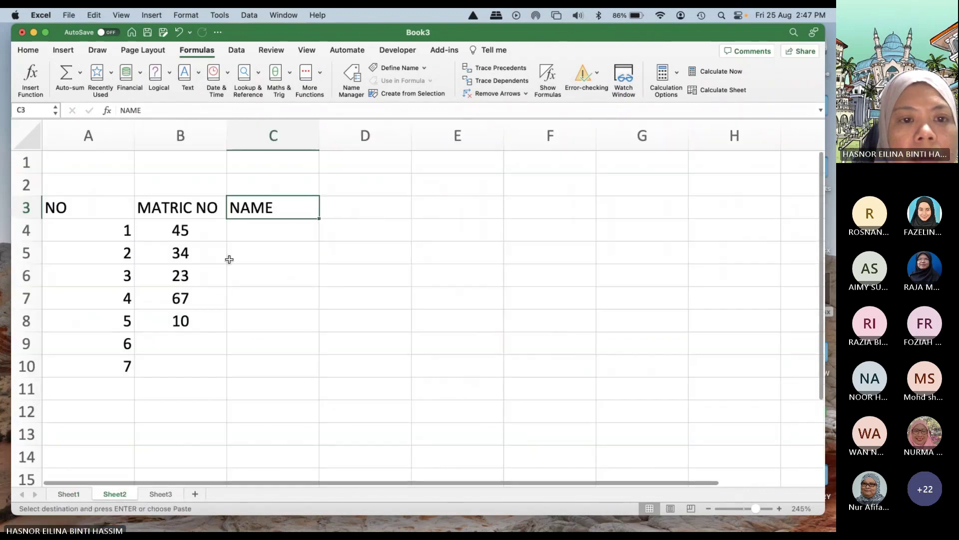
click(247, 233)
key(super+v)
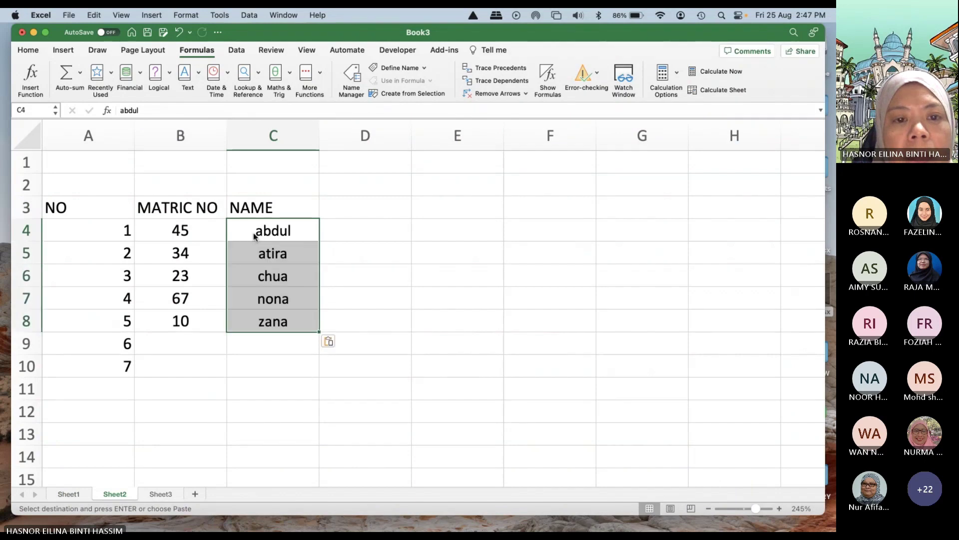
Step: Try pasting the copied names inside the single cell C10, and undo the paste
click(341, 254)
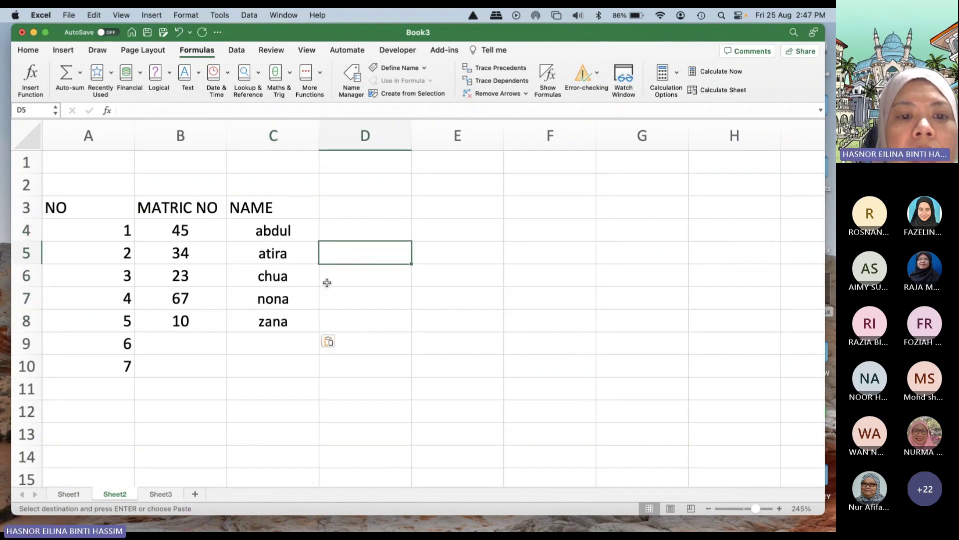
click(343, 236)
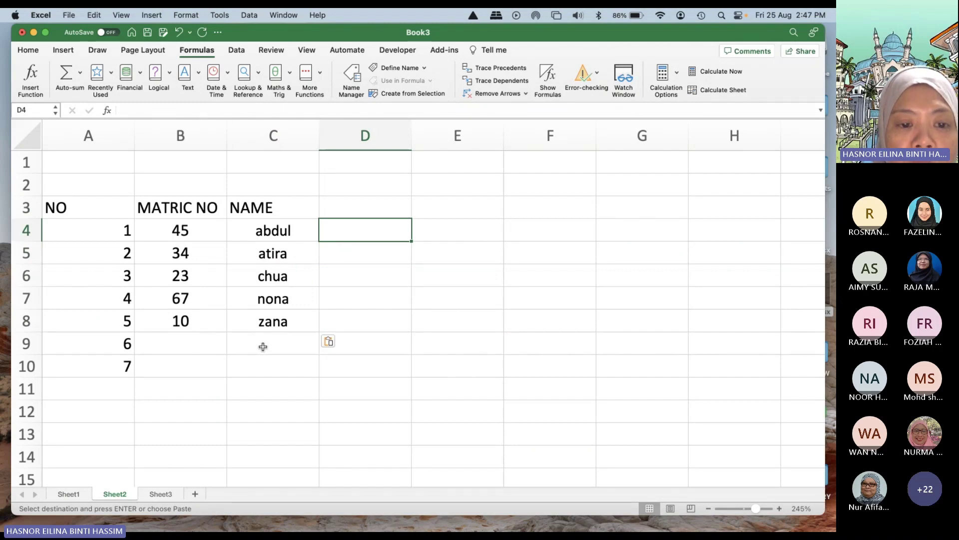
double_click(255, 370)
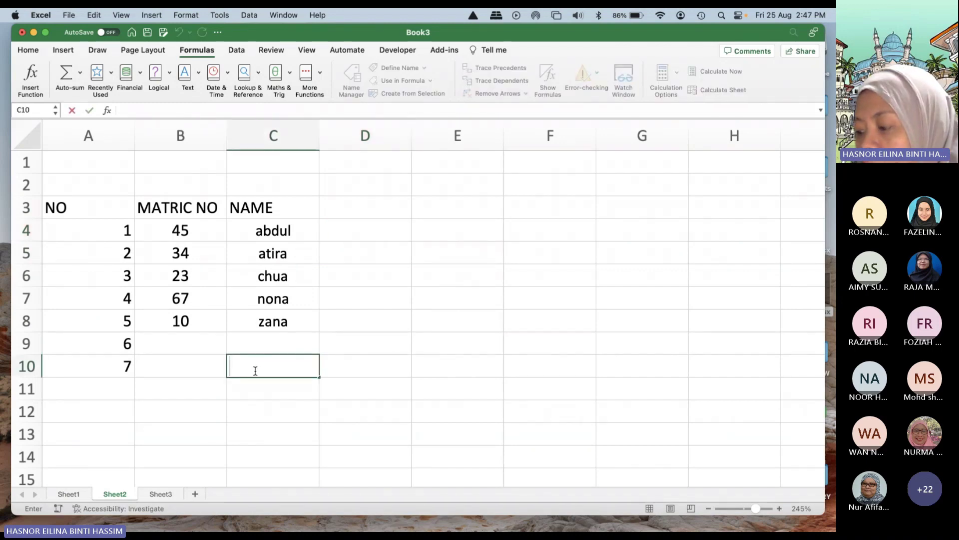
key(super+v)
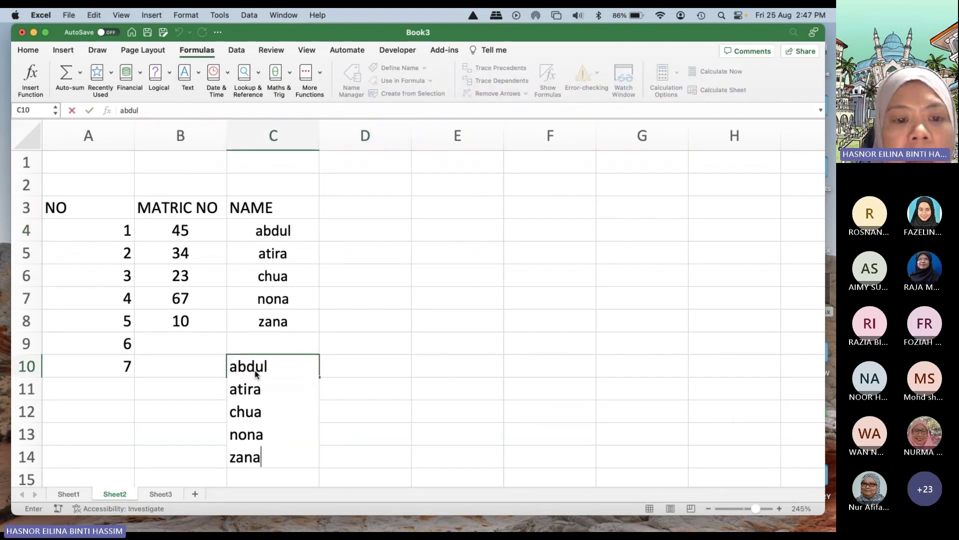
click(325, 347)
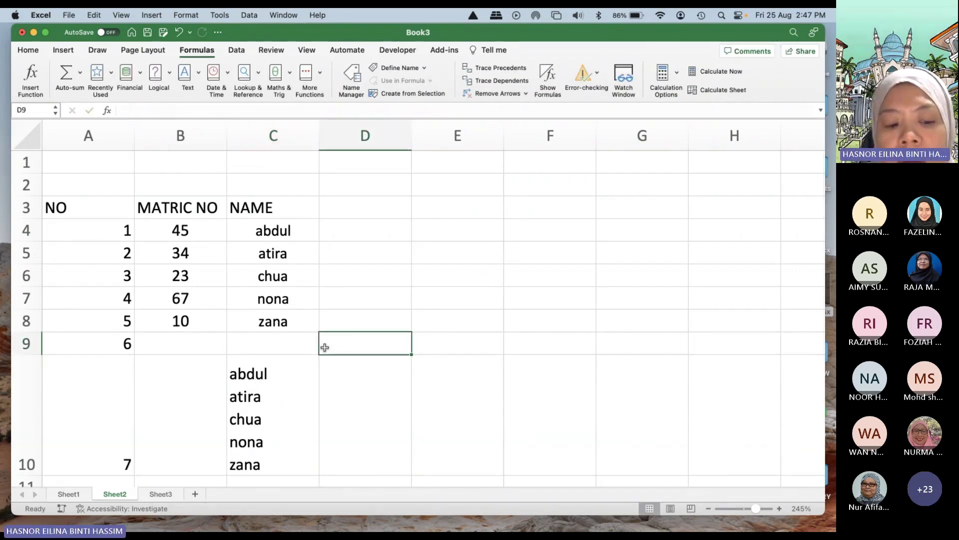
key(super+z)
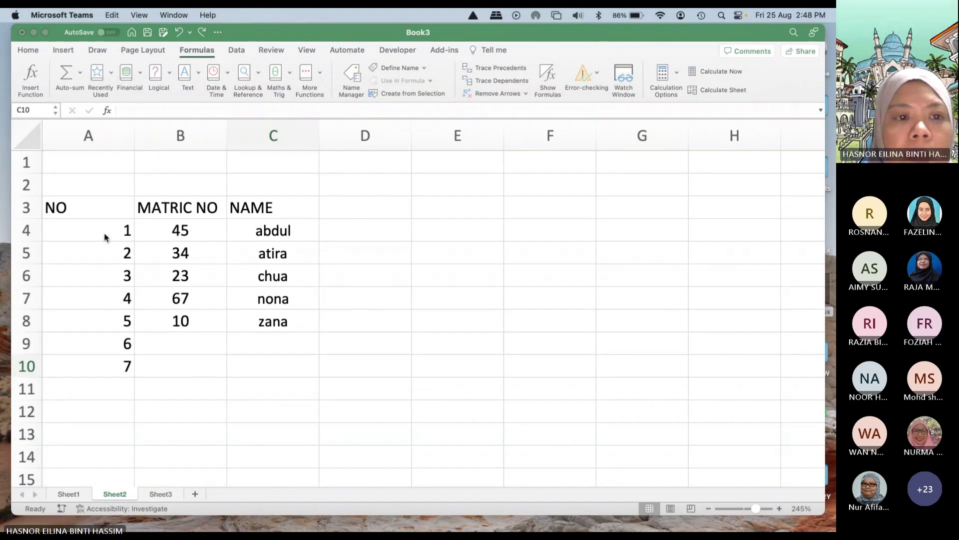
Step: Centre the headings NO, MATRIC NO and NAME in cells A3 to C3 horizontally
click(86, 208)
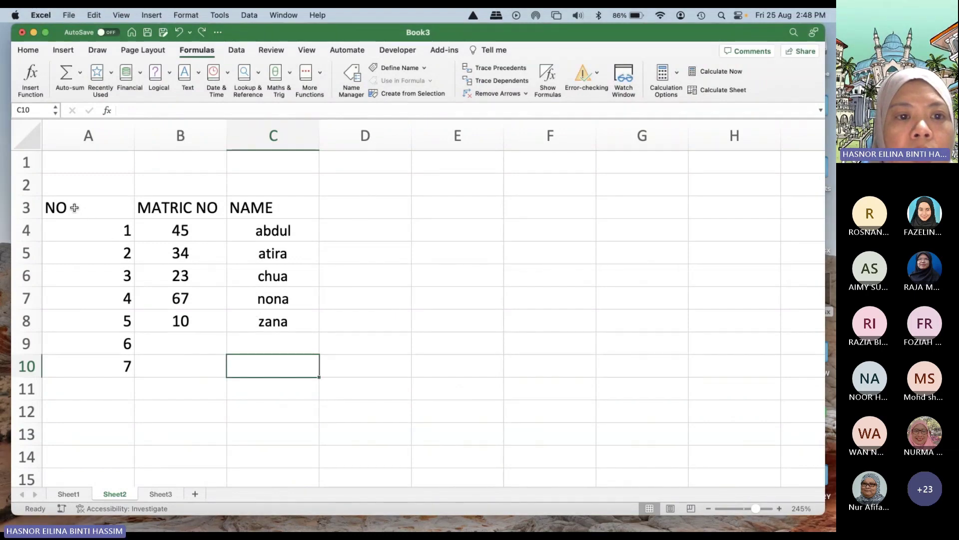
click(74, 207)
drag(74, 208, 243, 212)
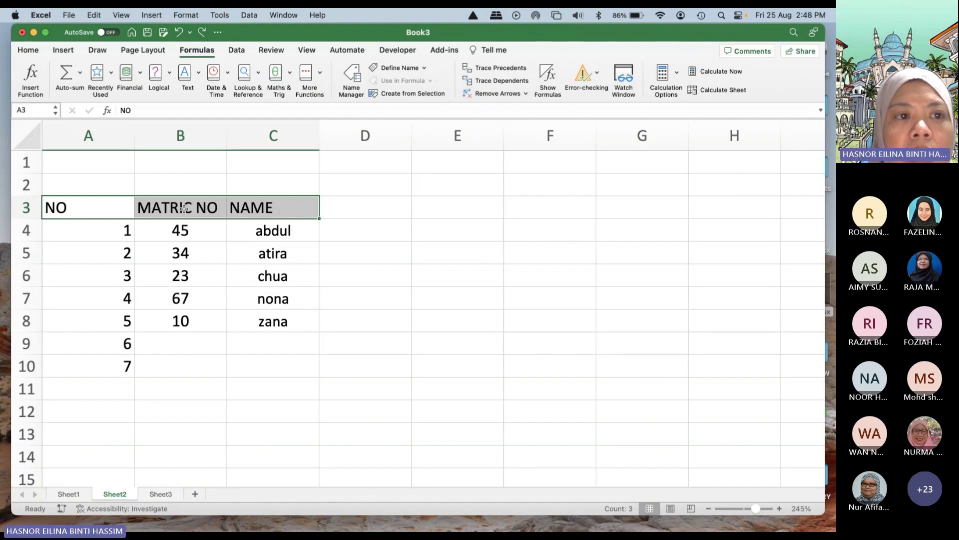
click(35, 49)
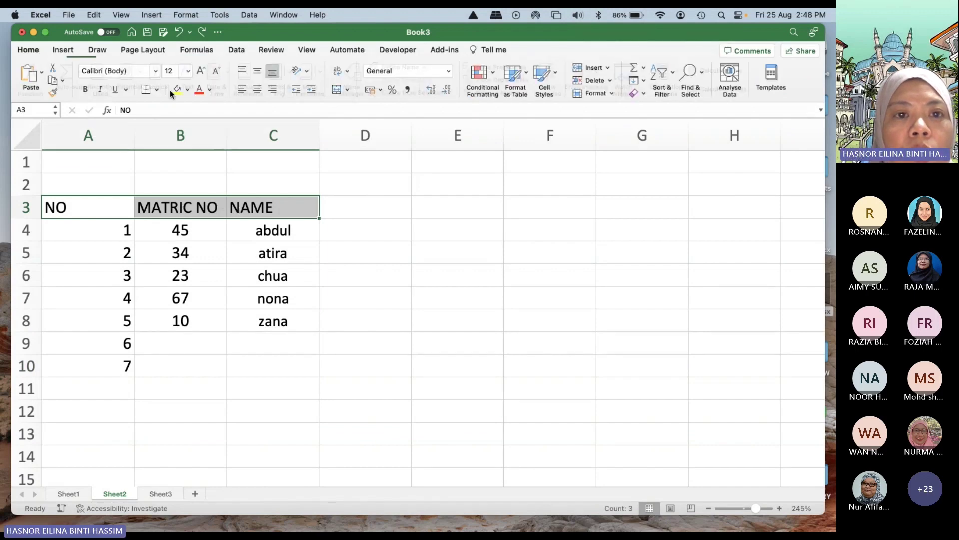
click(256, 91)
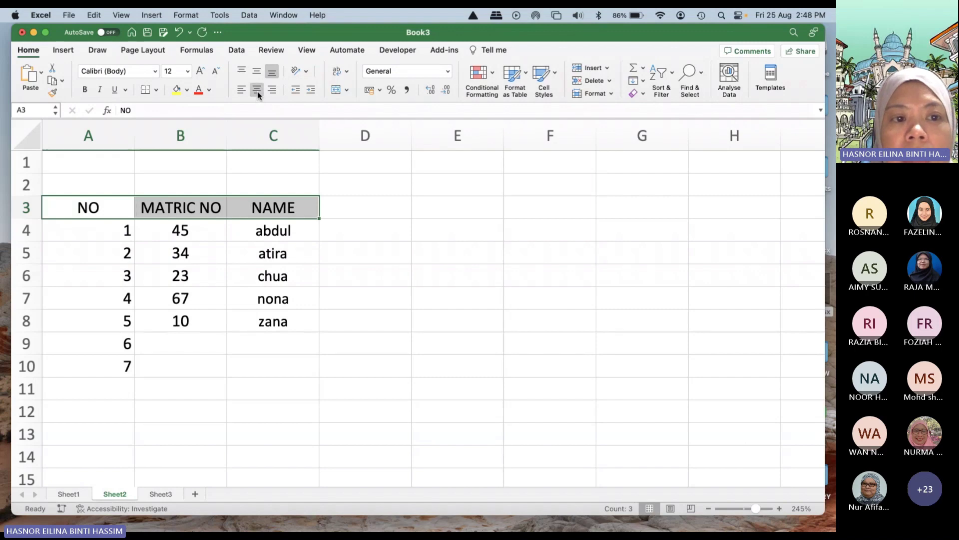
Step: Compare centre and left alignment on the numbers in cells A4 to A10, and leave them centred
drag(124, 231, 121, 362)
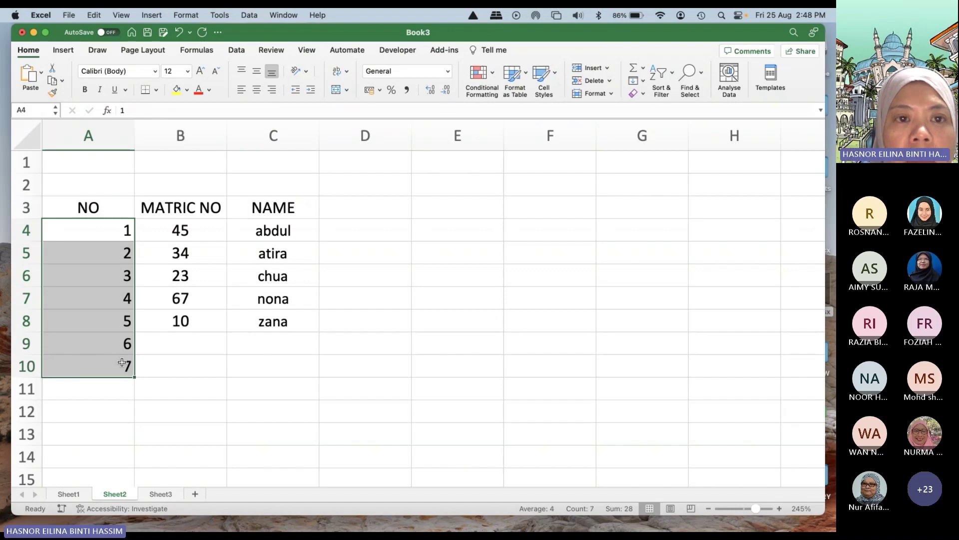
click(258, 92)
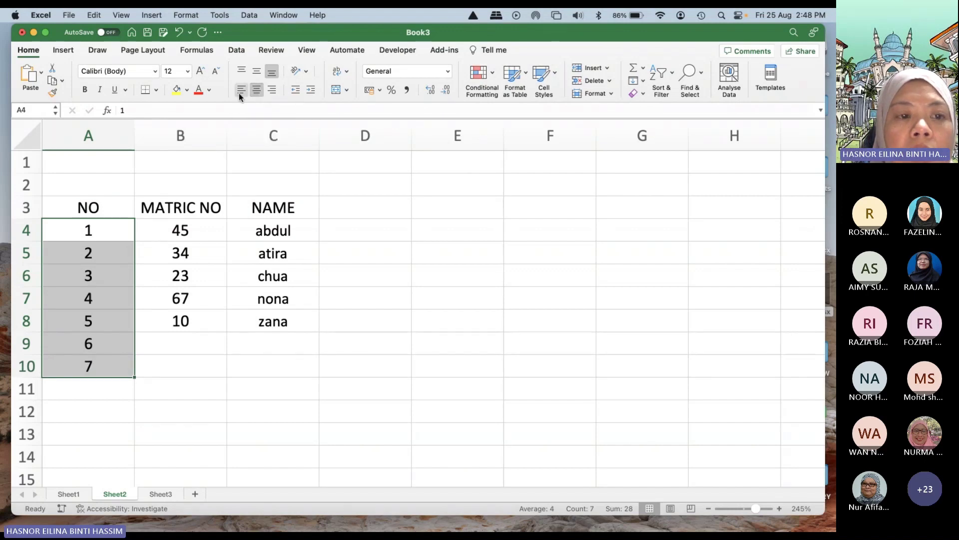
click(241, 91)
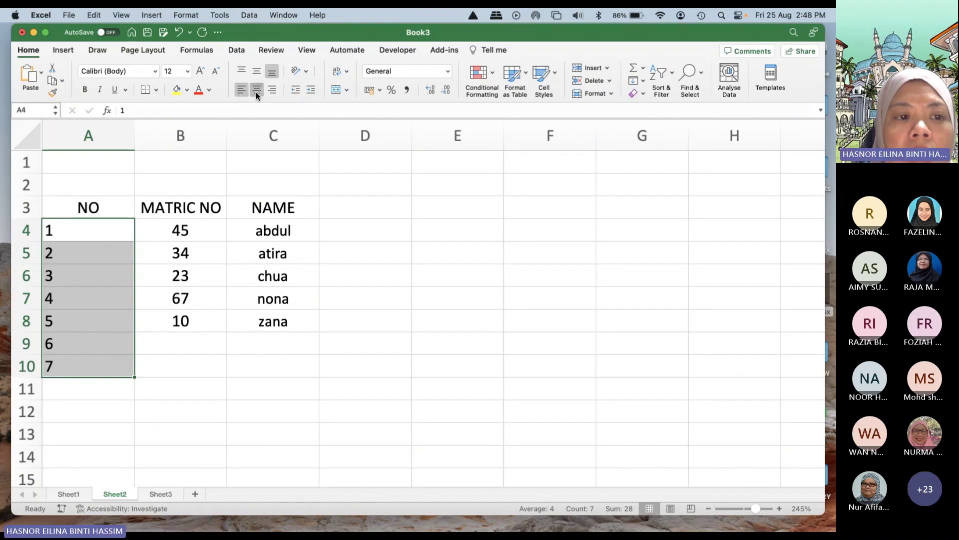
click(256, 91)
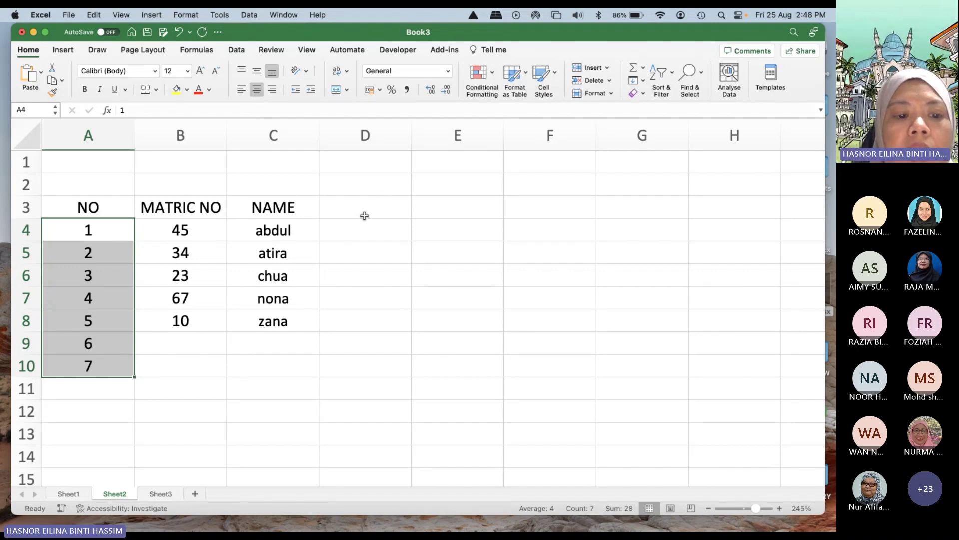
Step: Correct the misspelled subject heading in Sheet1 cell F5 to "ENGLISH"
click(75, 494)
drag(370, 216, 612, 214)
click(451, 213)
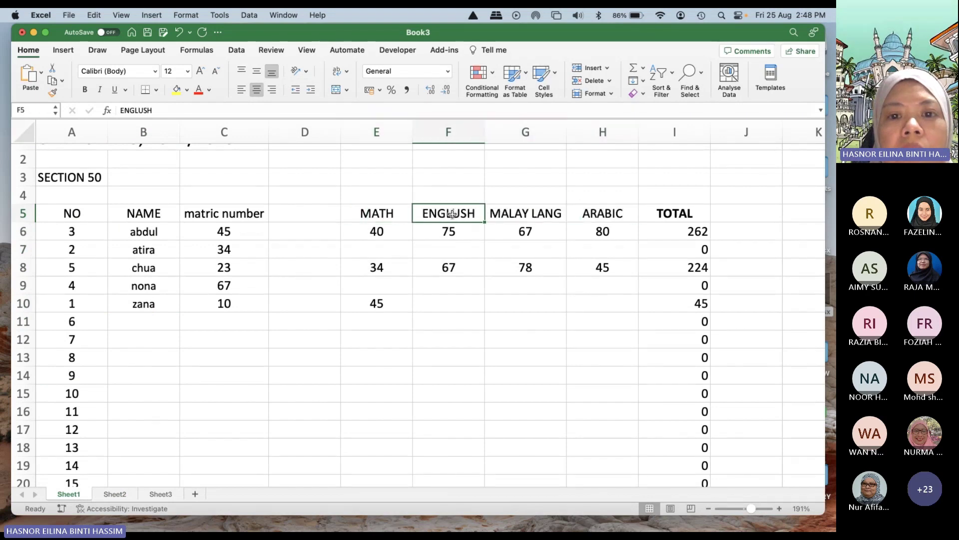
key(BackSpace)
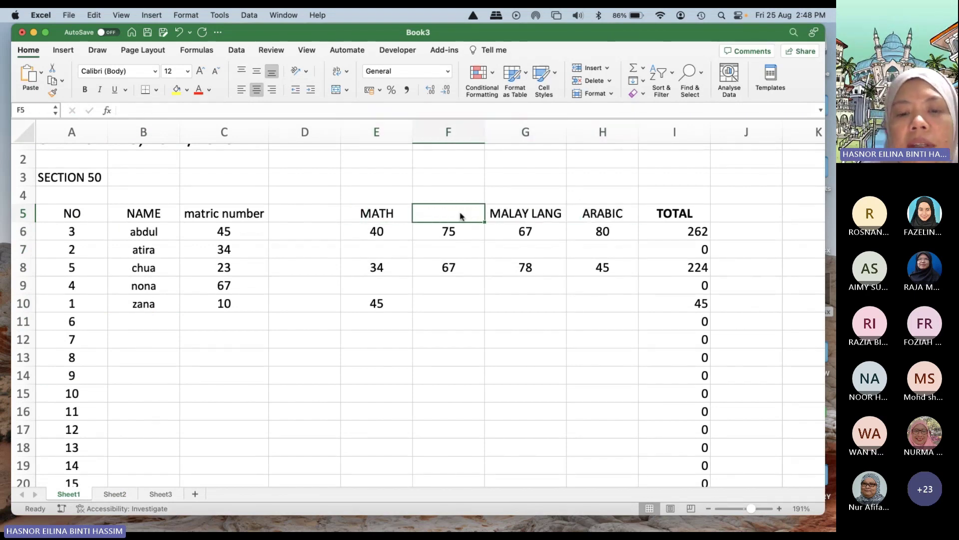
text(I)
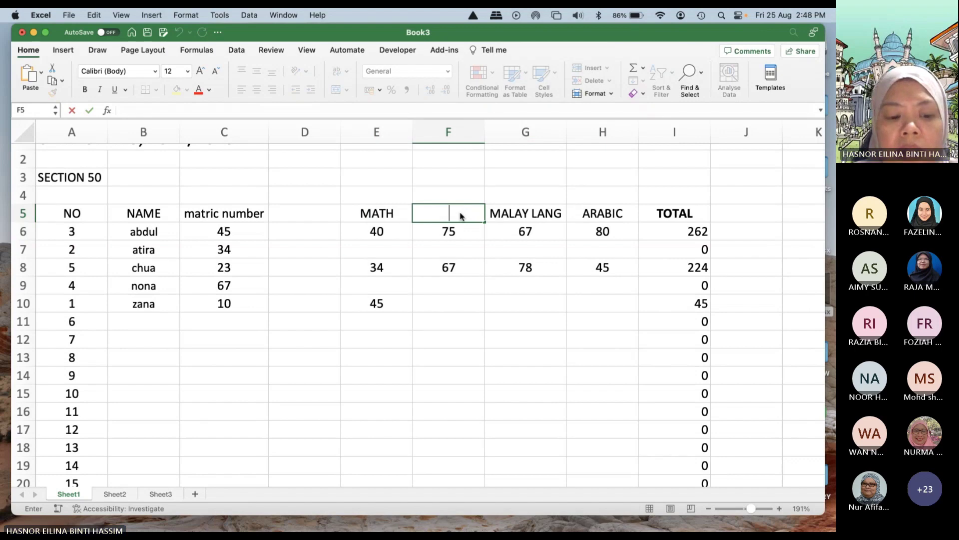
key(BackSpace)
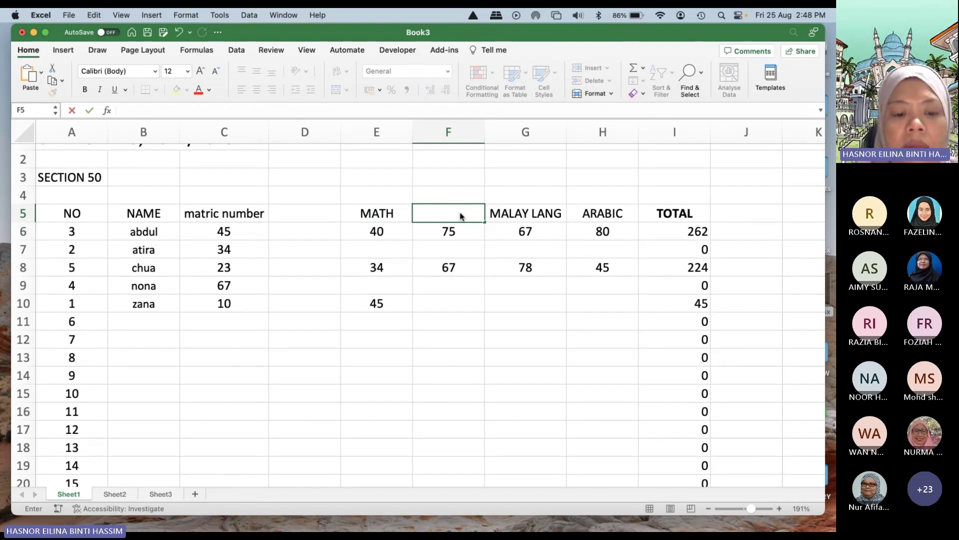
text(ENG)
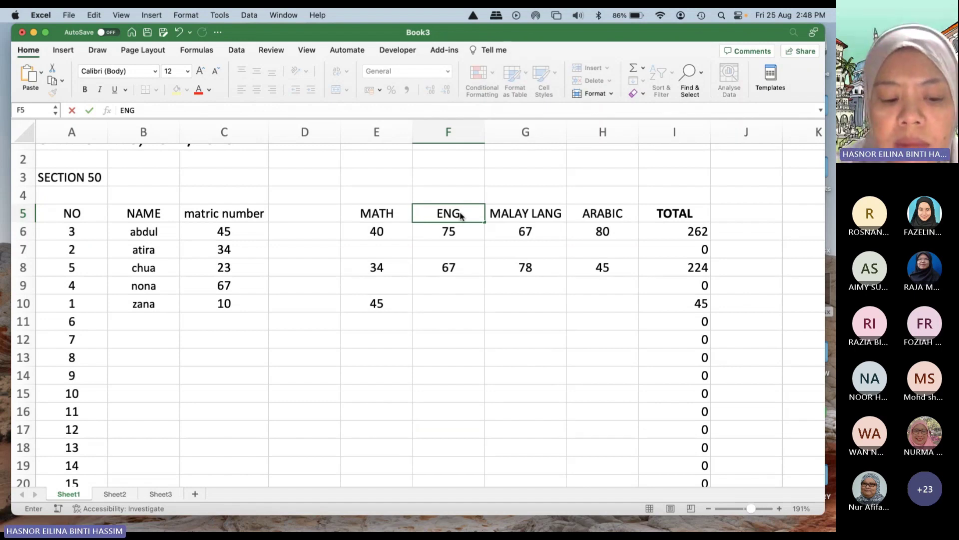
text(LISH)
click(465, 248)
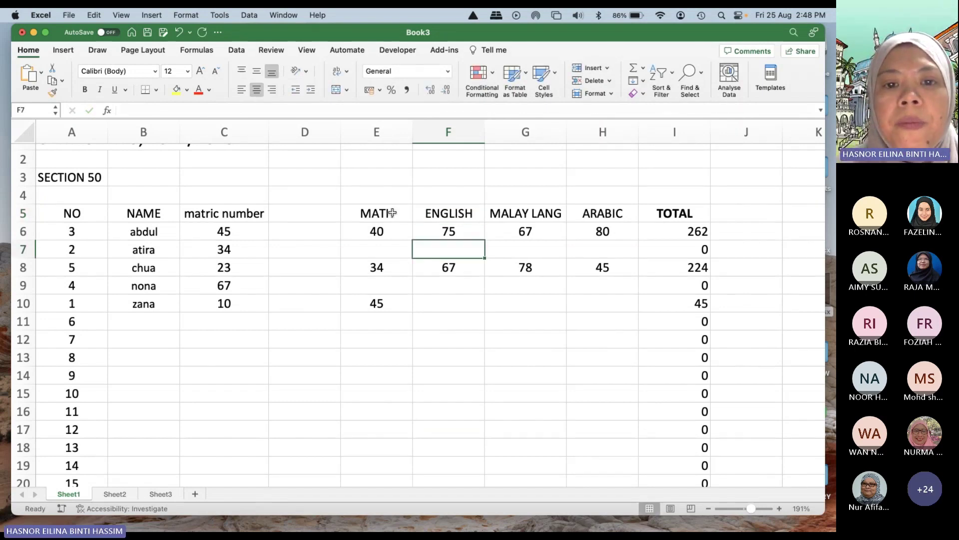
Step: Copy the four subject headings from Sheet1 cells E5 to H5 into Sheet2 starting at cell D3
drag(390, 213, 615, 210)
key(super+c)
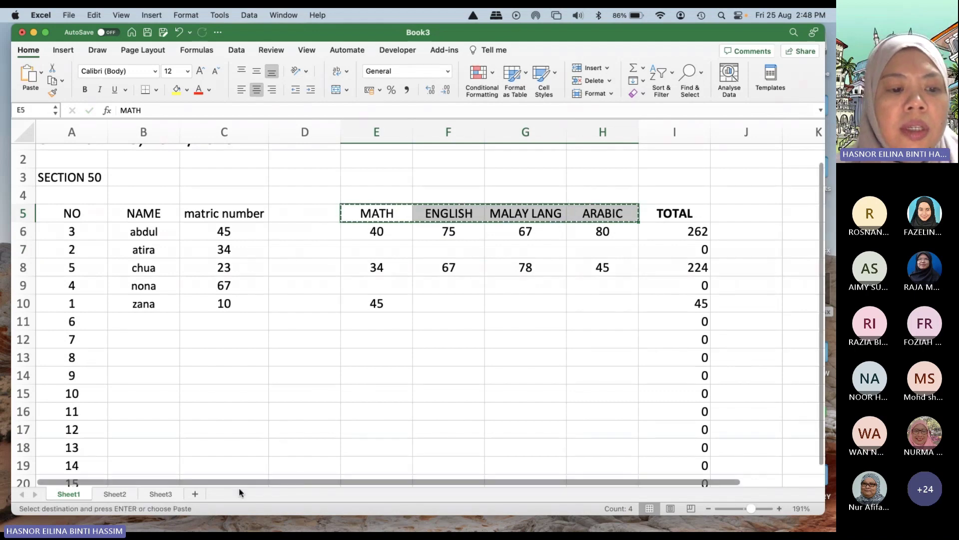
click(115, 493)
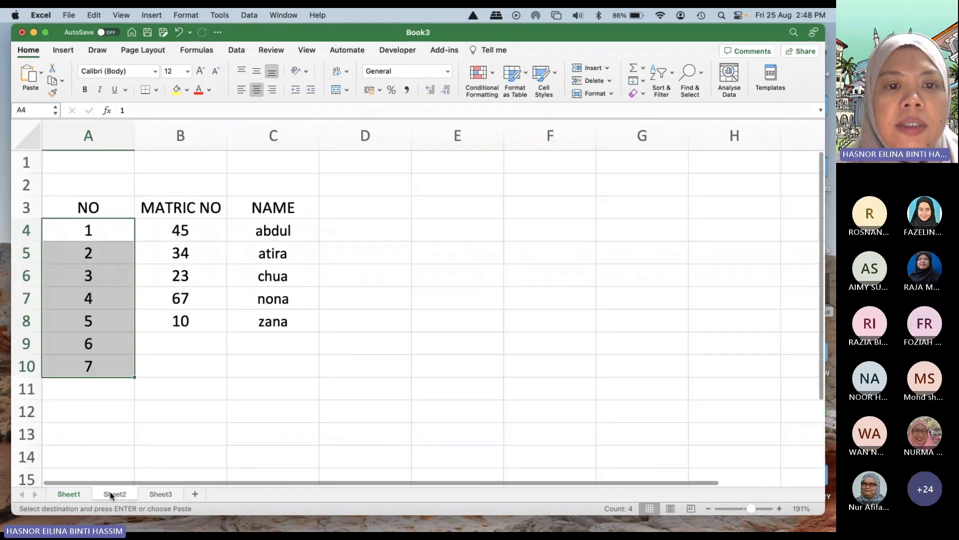
click(381, 209)
key(super+v)
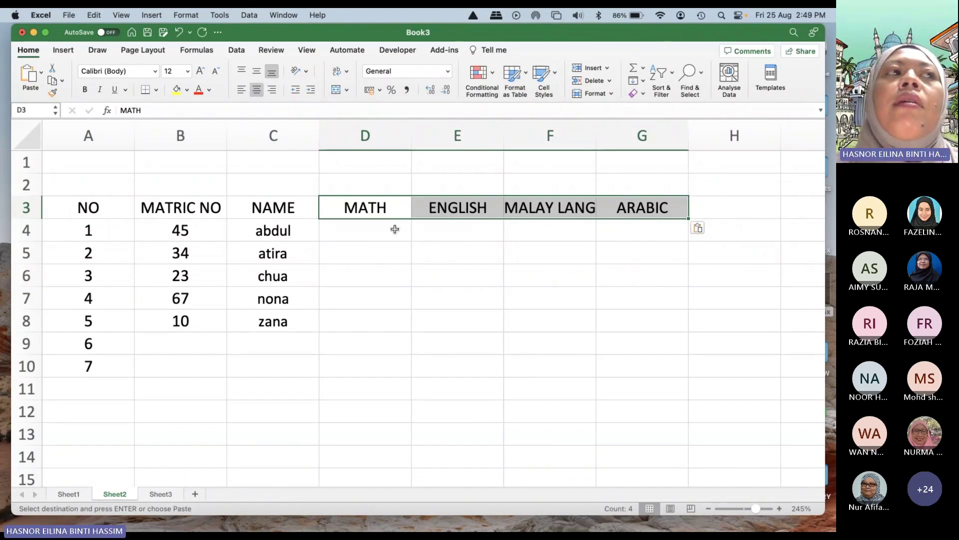
Step: Try pasting the copied subject headings inside the single cell D4, and undo the paste
double_click(386, 231)
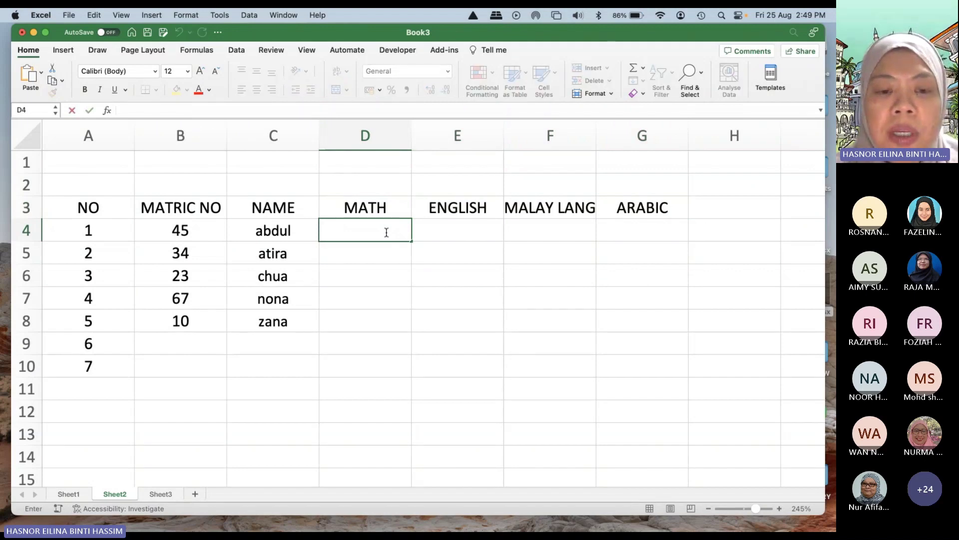
right_click(387, 231)
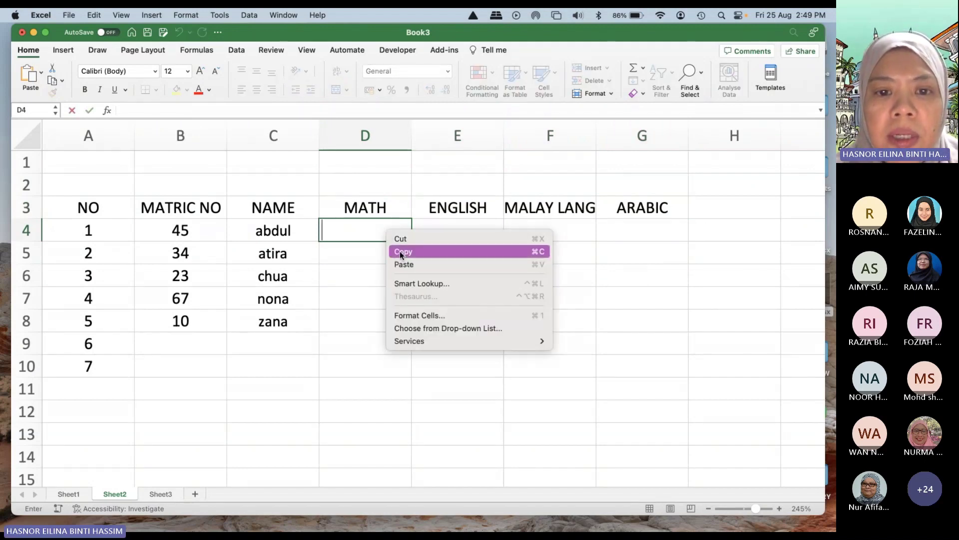
click(400, 264)
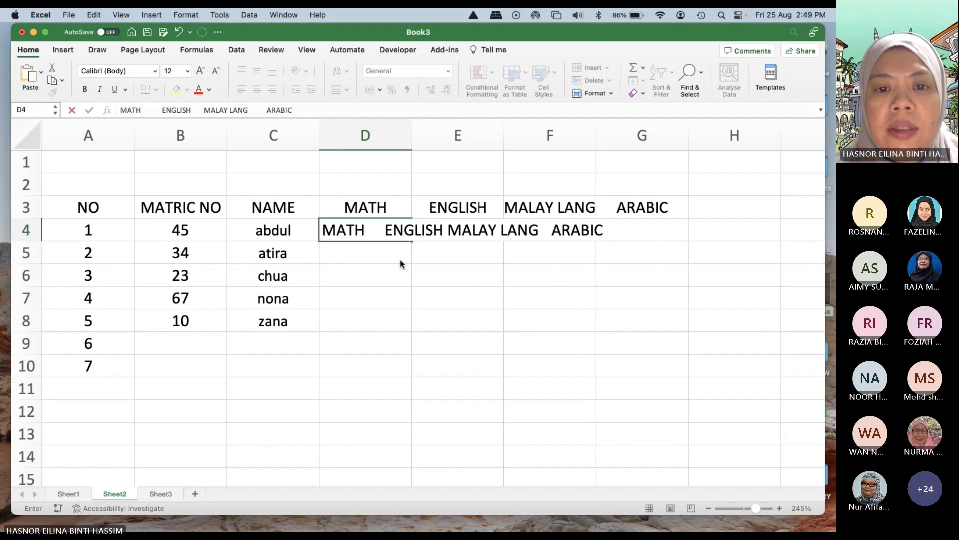
key(super+z)
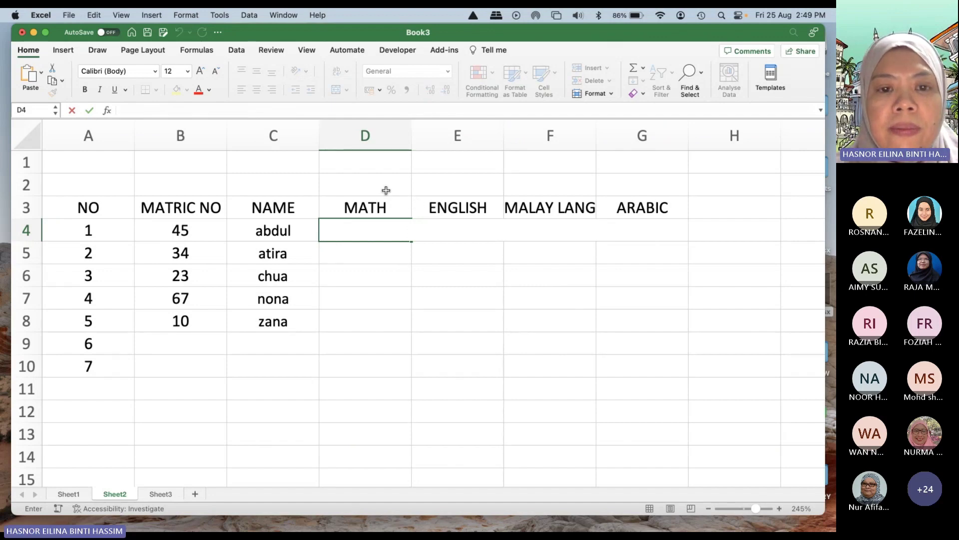
click(384, 207)
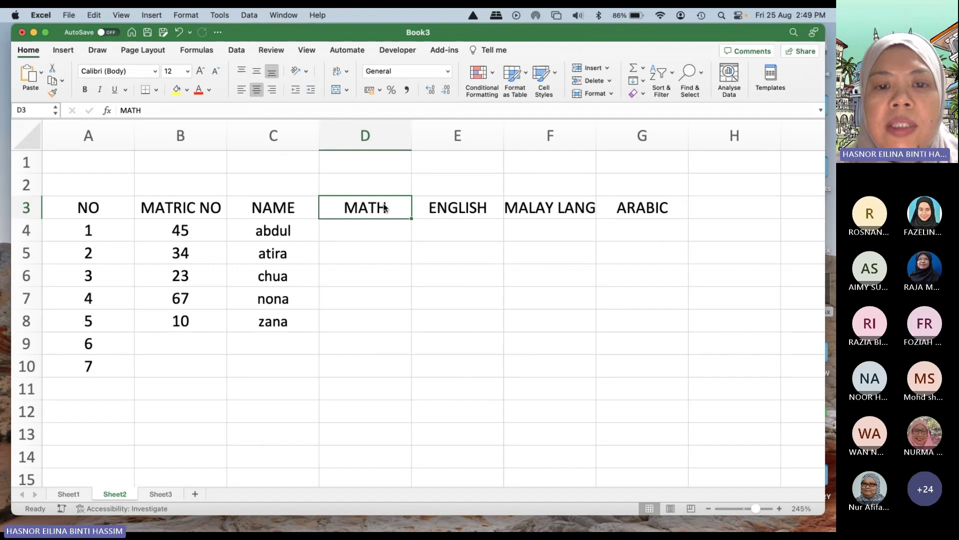
click(379, 227)
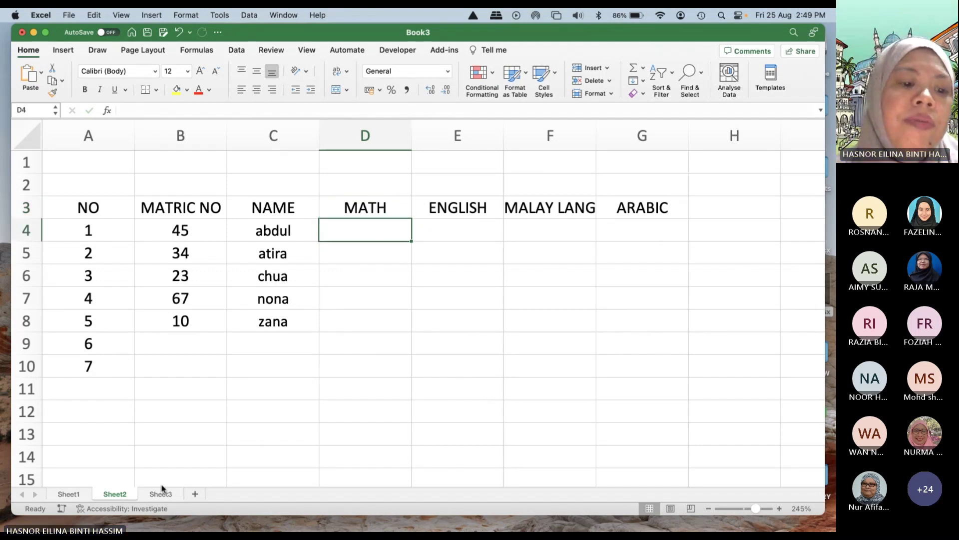
Step: Copy the first student's four marks from Sheet1 cells E6 to H6 into Sheet2 starting at cell D4
click(76, 494)
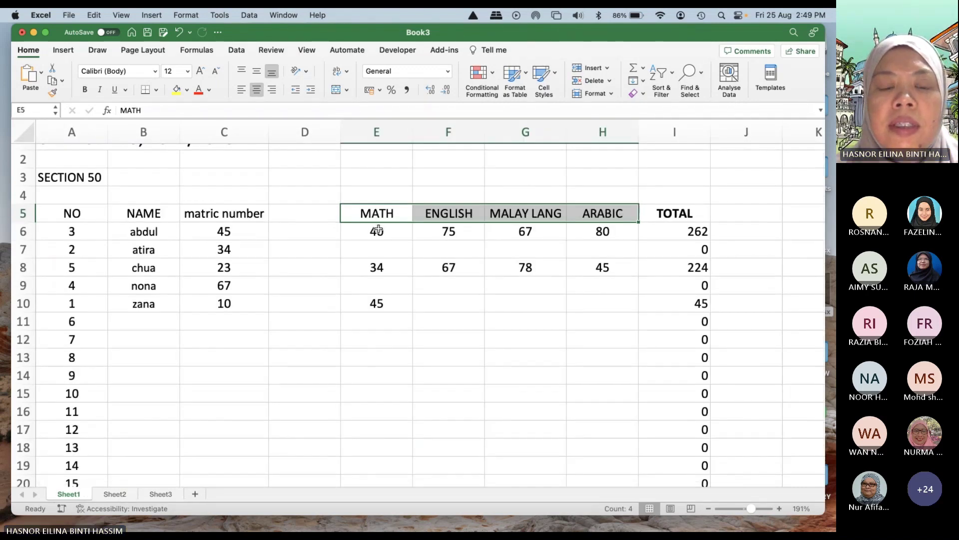
drag(378, 230, 584, 232)
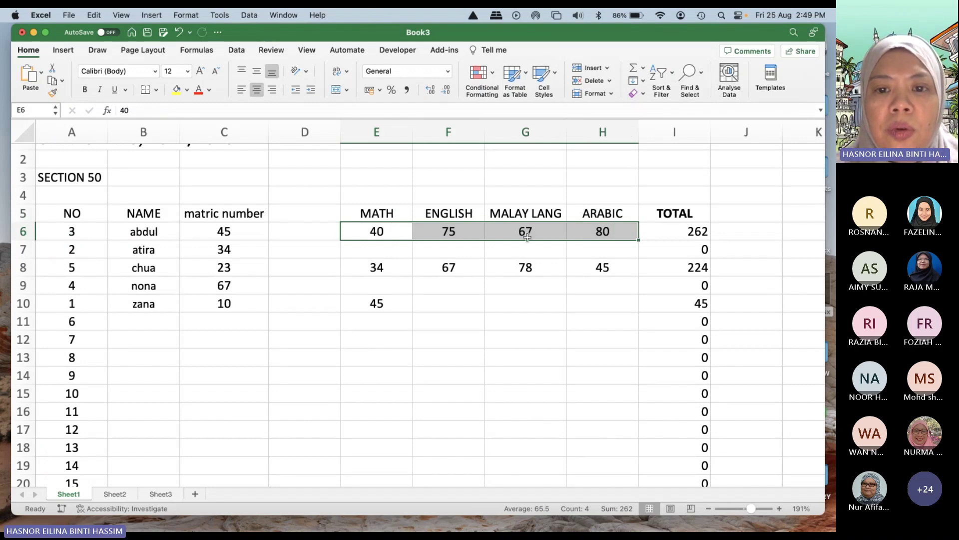
right_click(503, 233)
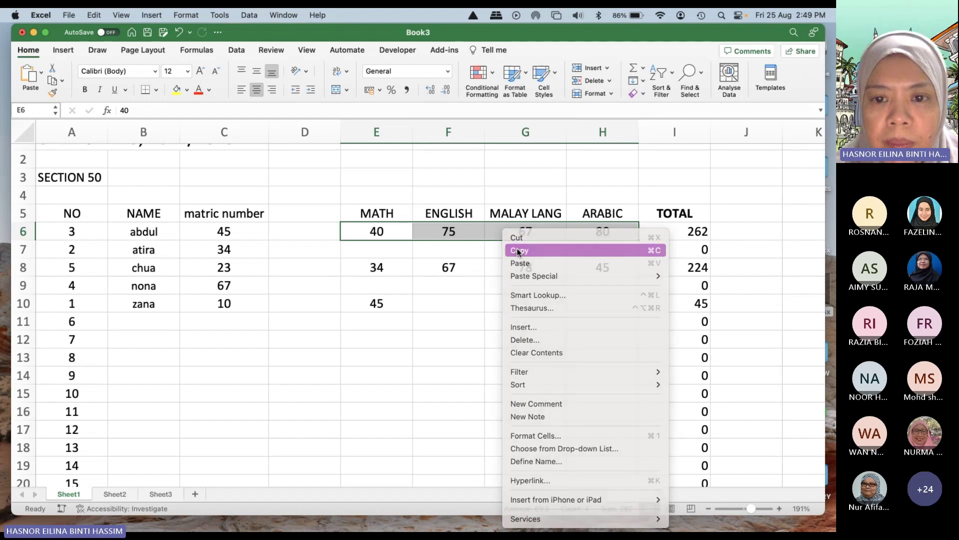
click(518, 251)
click(114, 494)
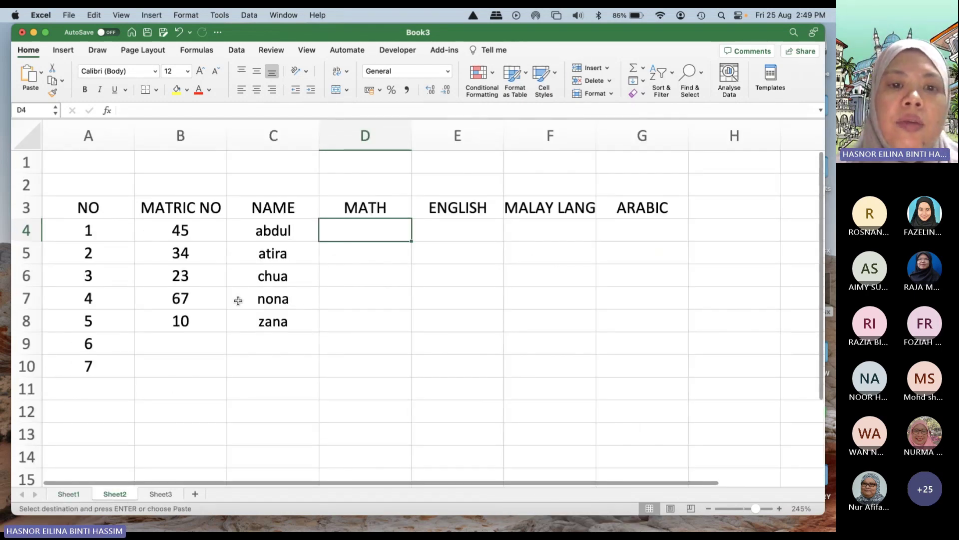
right_click(349, 236)
click(376, 261)
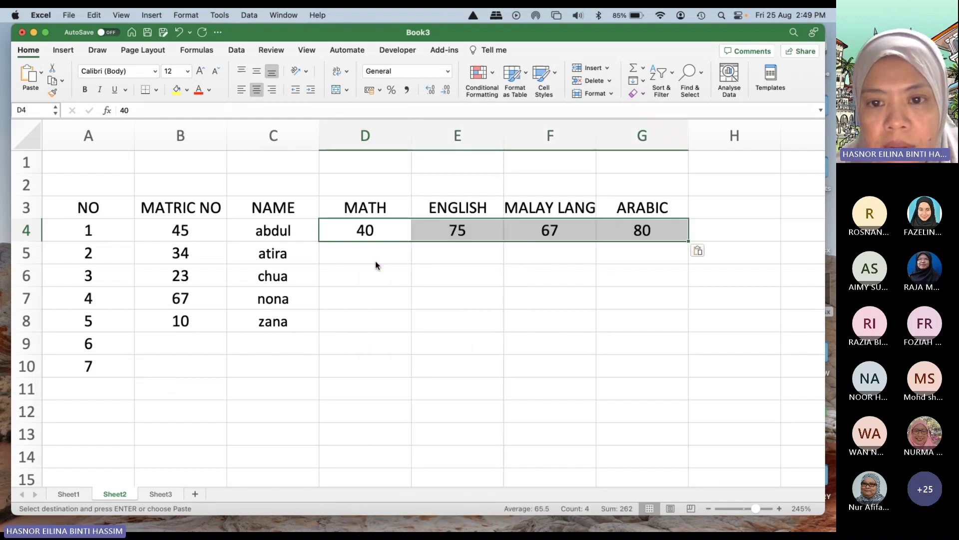
Step: Enter the heading "TOTAL" in cell H3, beside the ARABIC heading
scroll(532, 290, right, 1)
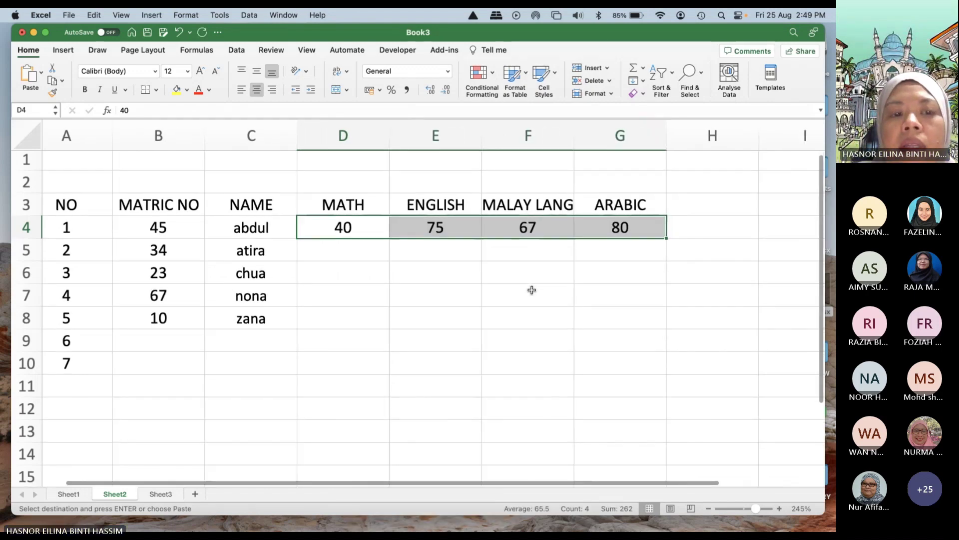
scroll(531, 289, right, 1)
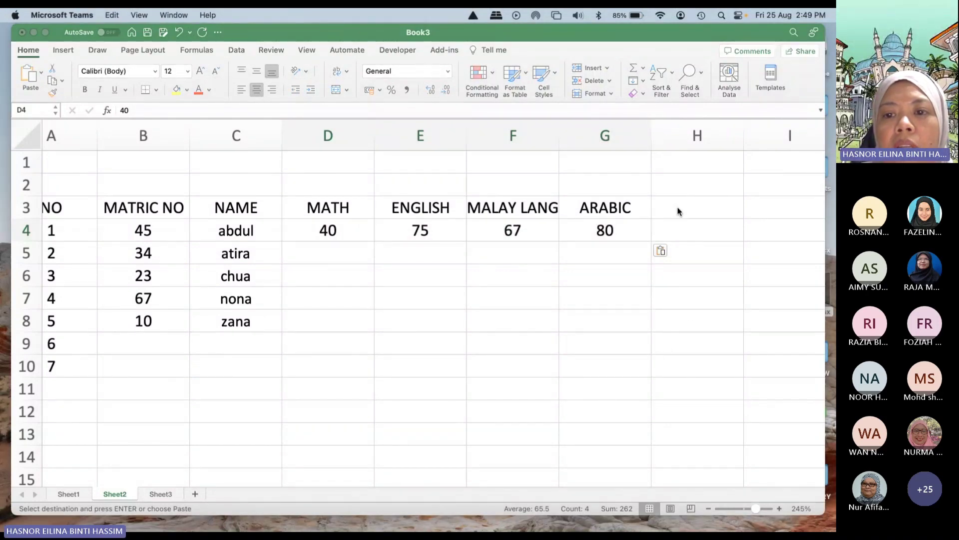
double_click(678, 209)
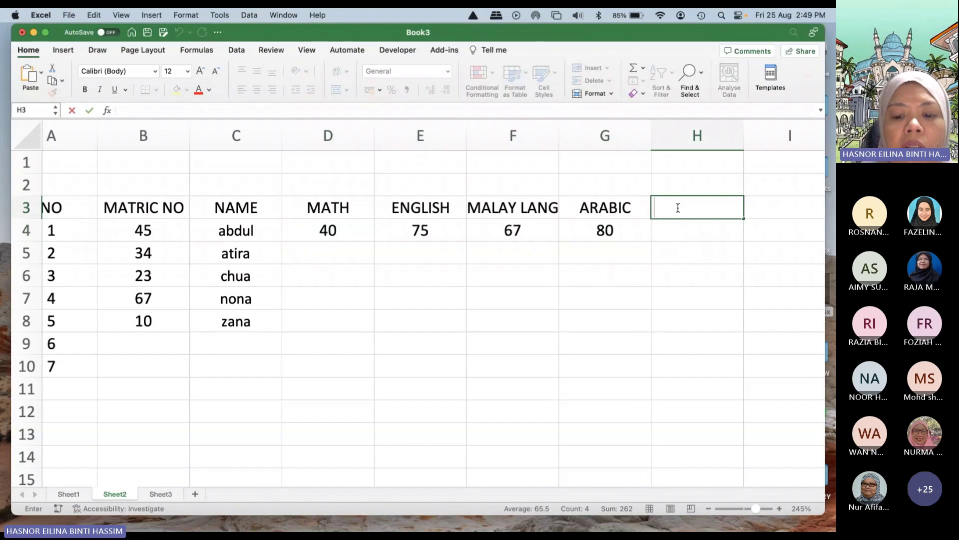
text(TOTAL)
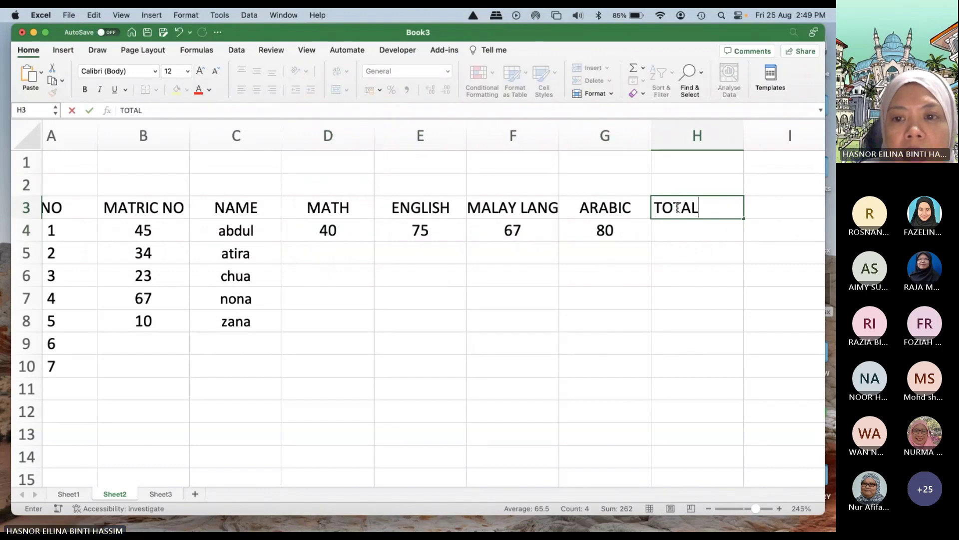
Step: Total the first student's four subject marks in cell H4 with the formula =SUM(D4:G4)
click(672, 232)
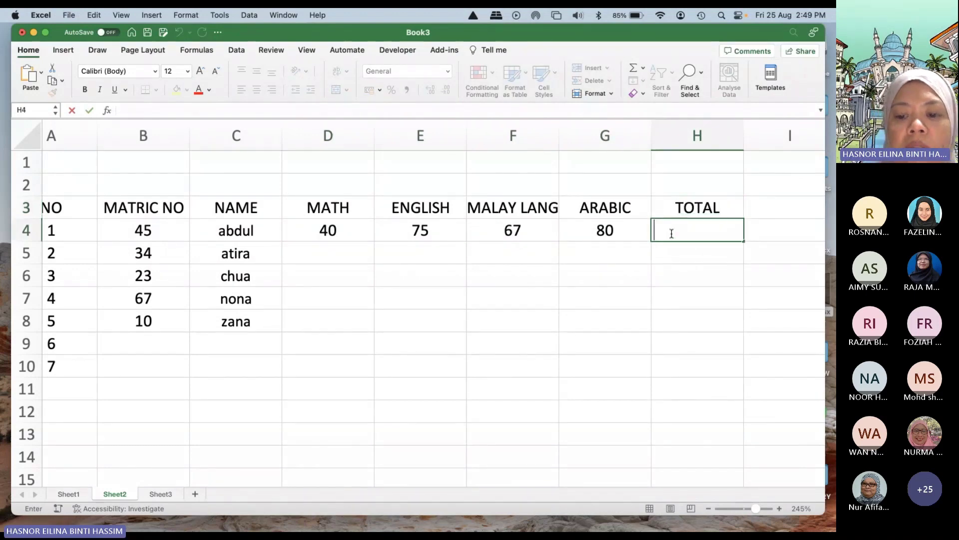
text(=)
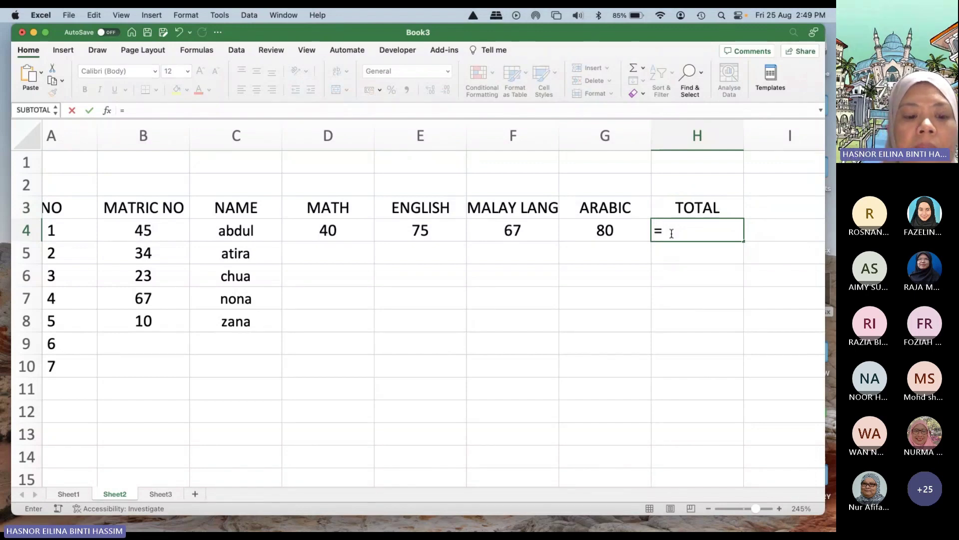
text(SUM)
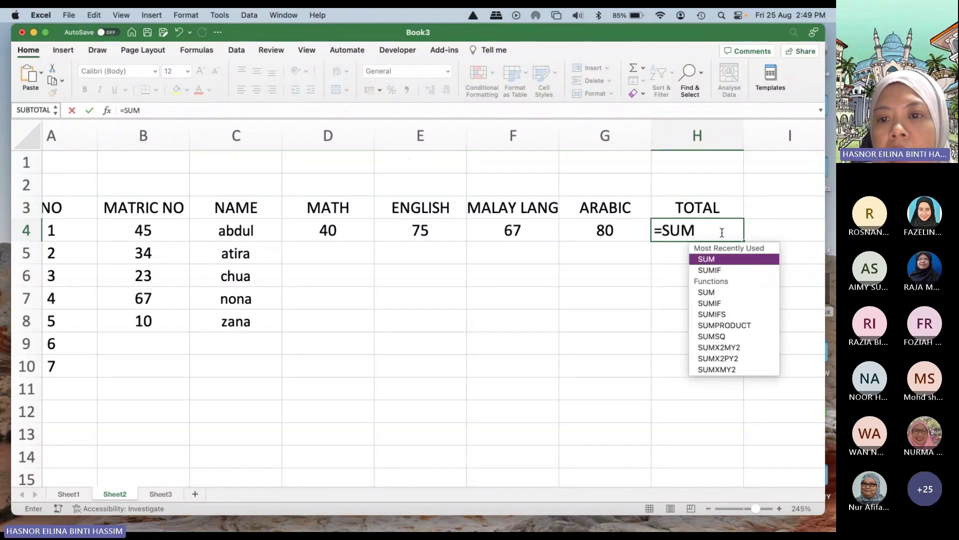
text(()
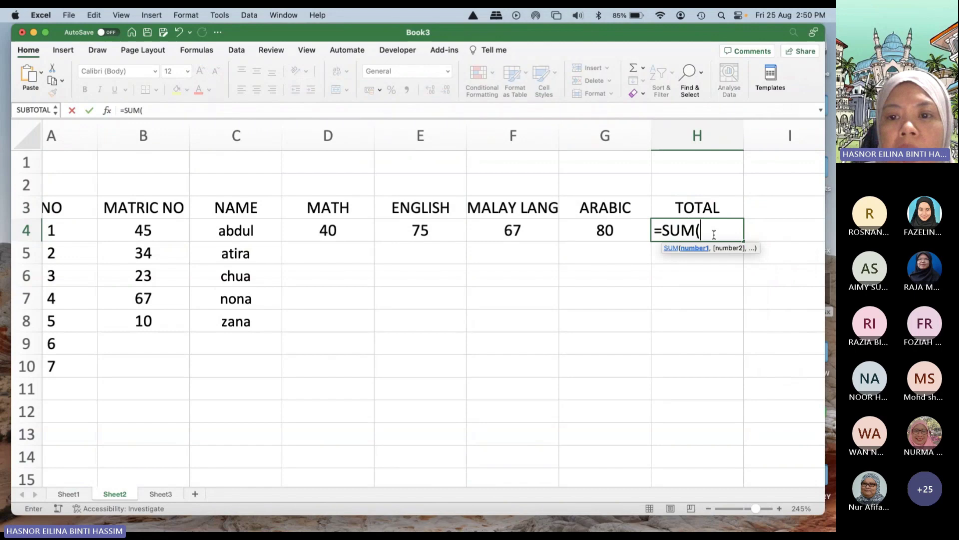
click(345, 231)
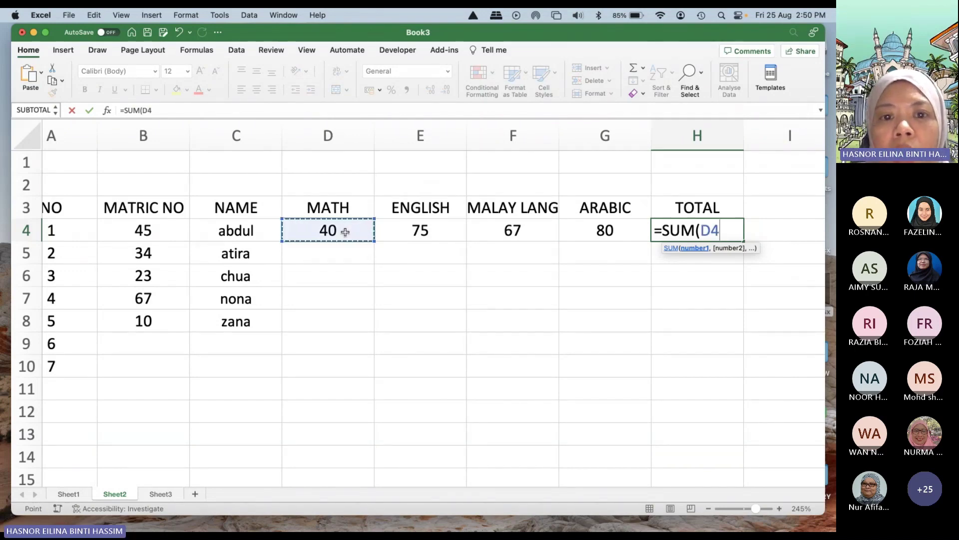
key(shift+Right)
key(shift+Right)
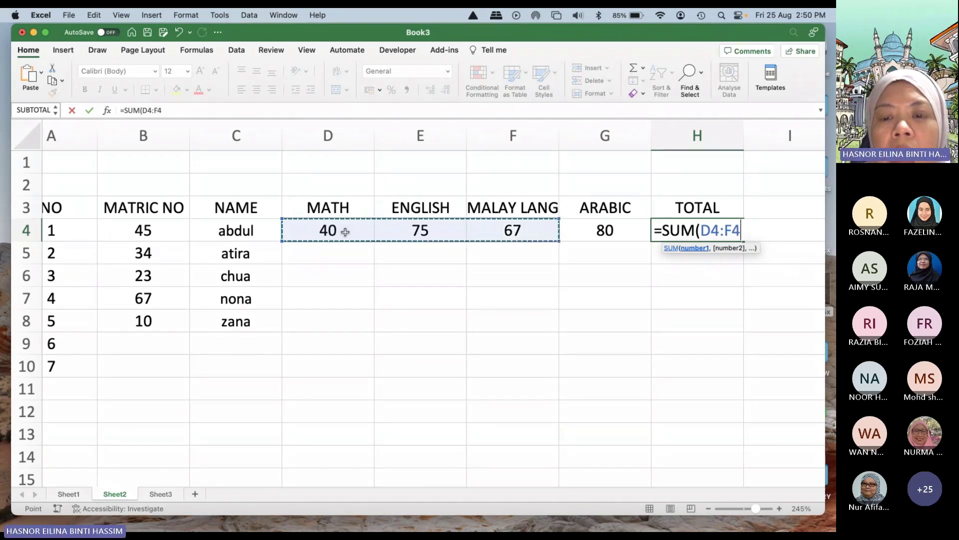
key(shift+Right)
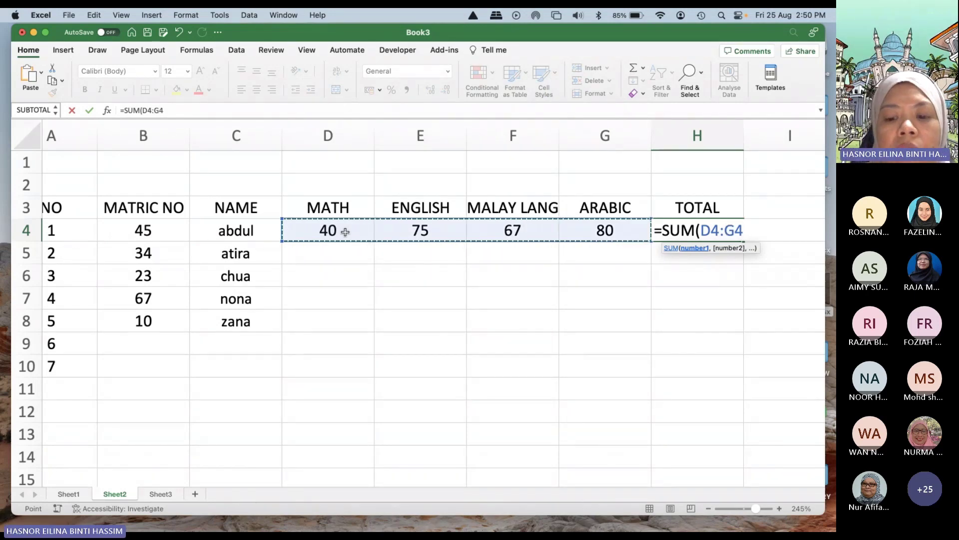
text())
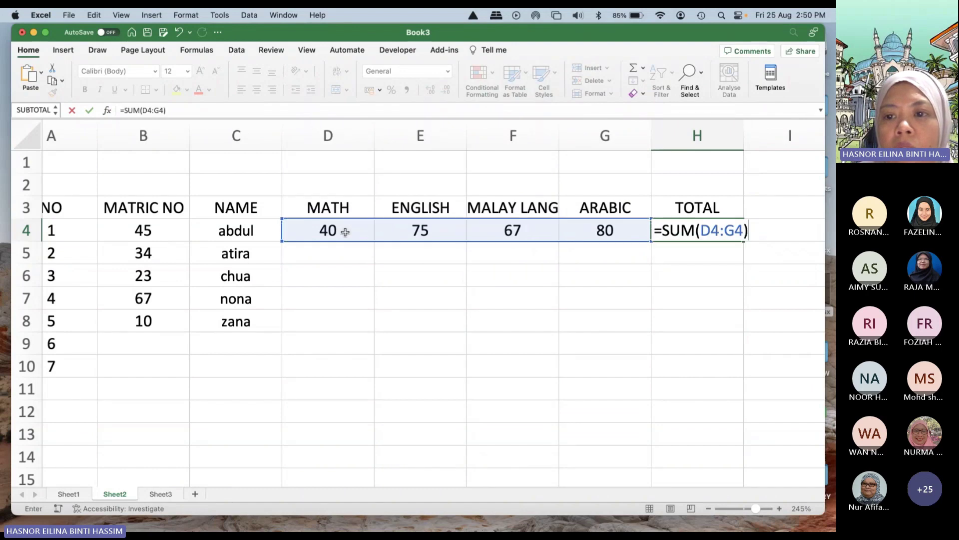
key(Return)
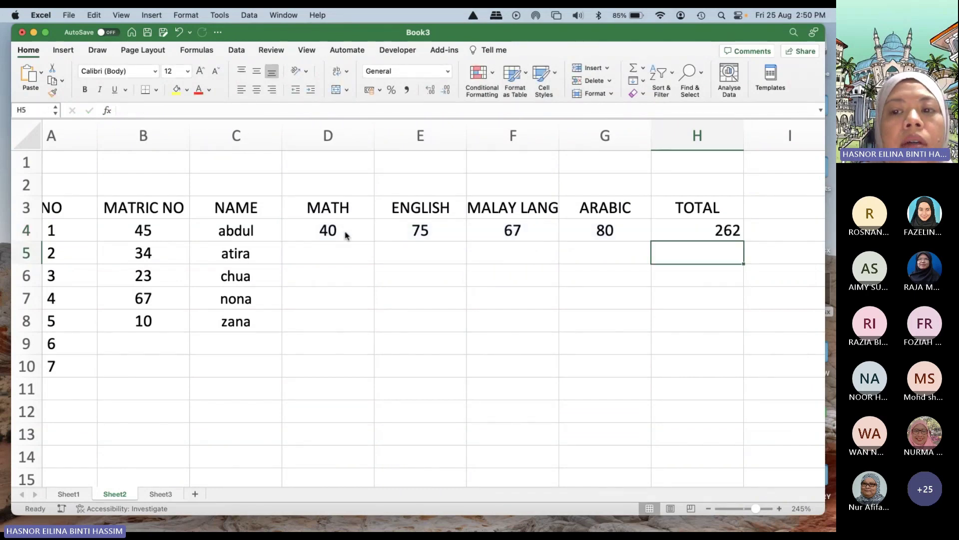
Step: Centre the total in cell H4 and fill its SUM formula down to cell H9
click(696, 222)
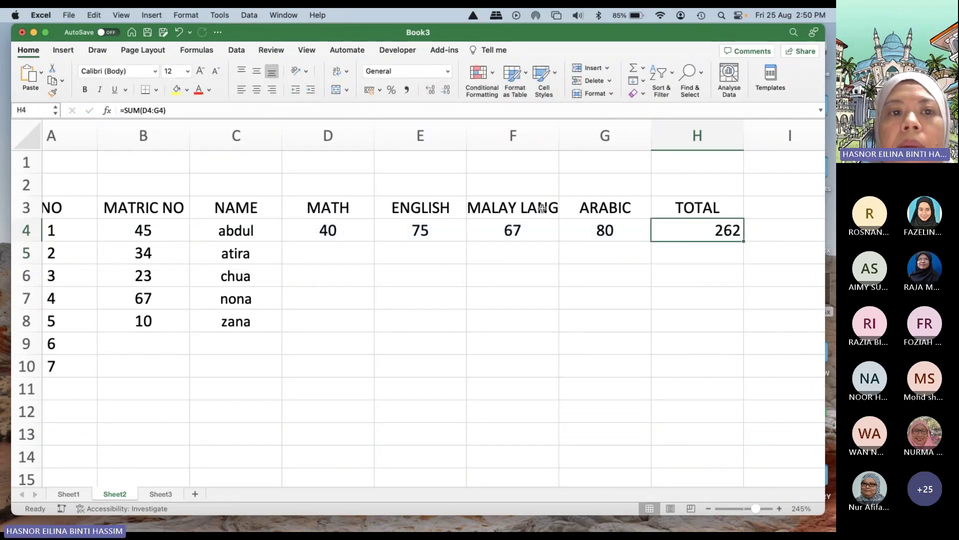
click(256, 90)
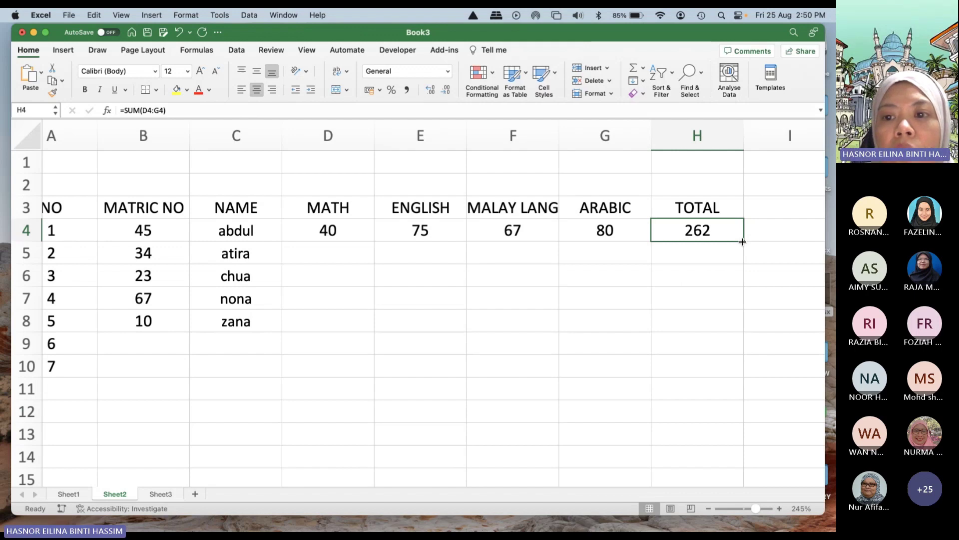
drag(742, 242, 743, 241)
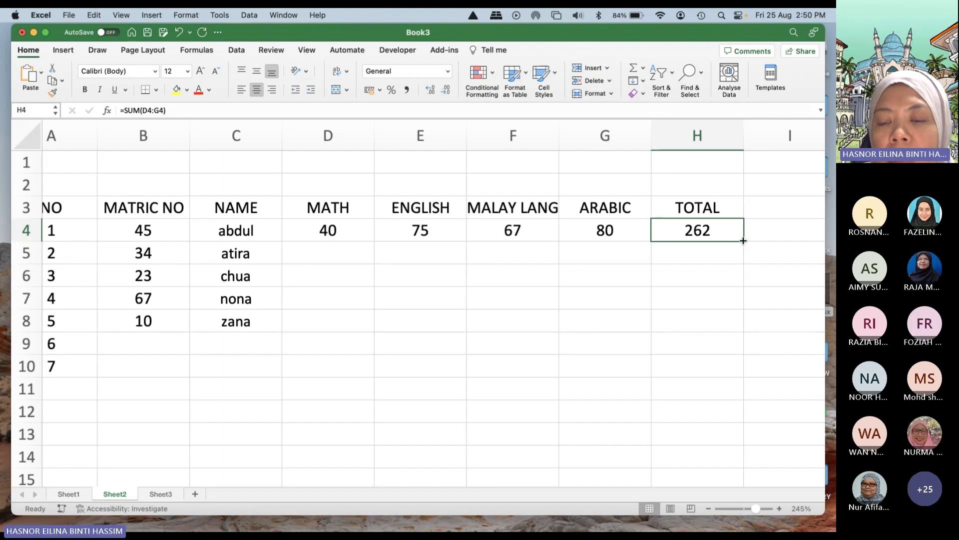
drag(743, 241, 738, 347)
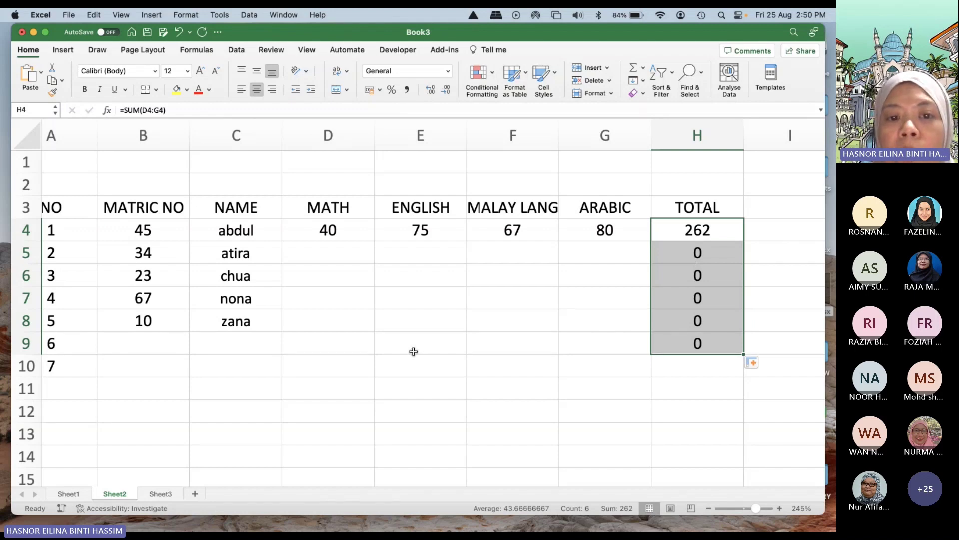
Step: Enter the third student's marks 45, 50, 76 and 20 in cells D6 to G6
click(330, 279)
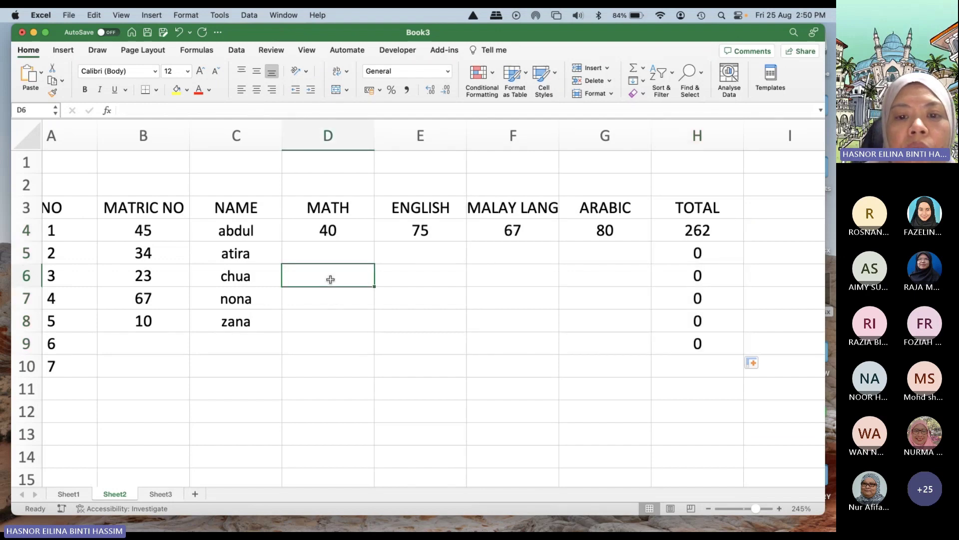
text(45)
key(Tab)
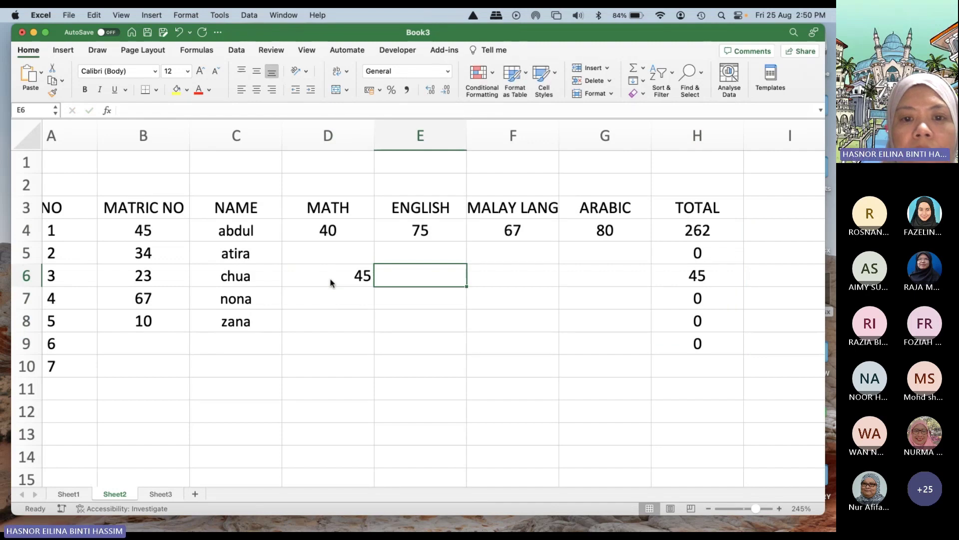
text(50)
key(Tab)
text(76)
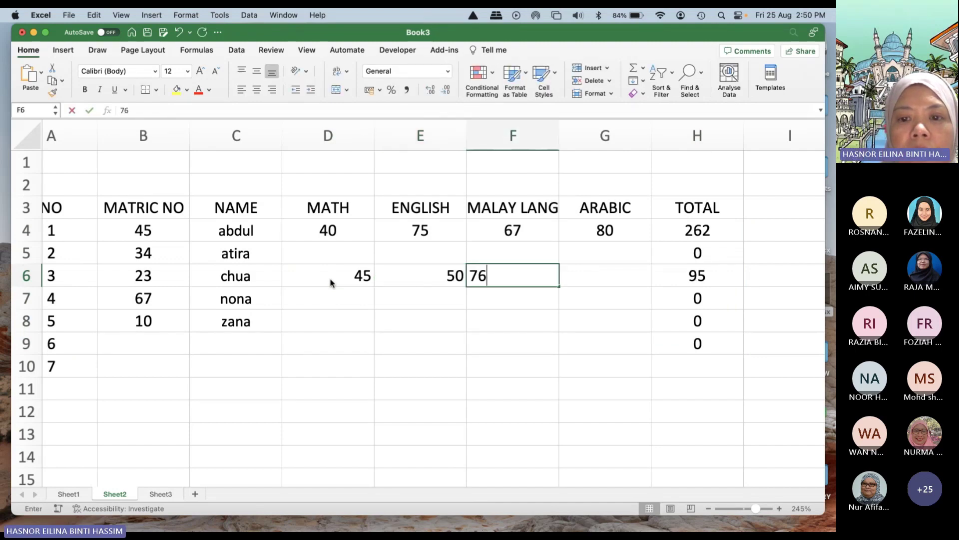
key(Tab)
text(20)
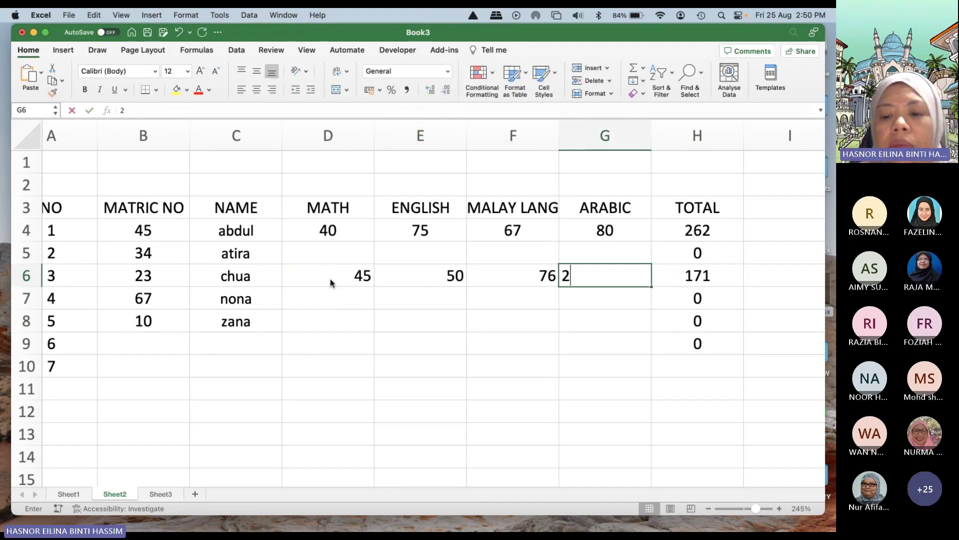
click(323, 338)
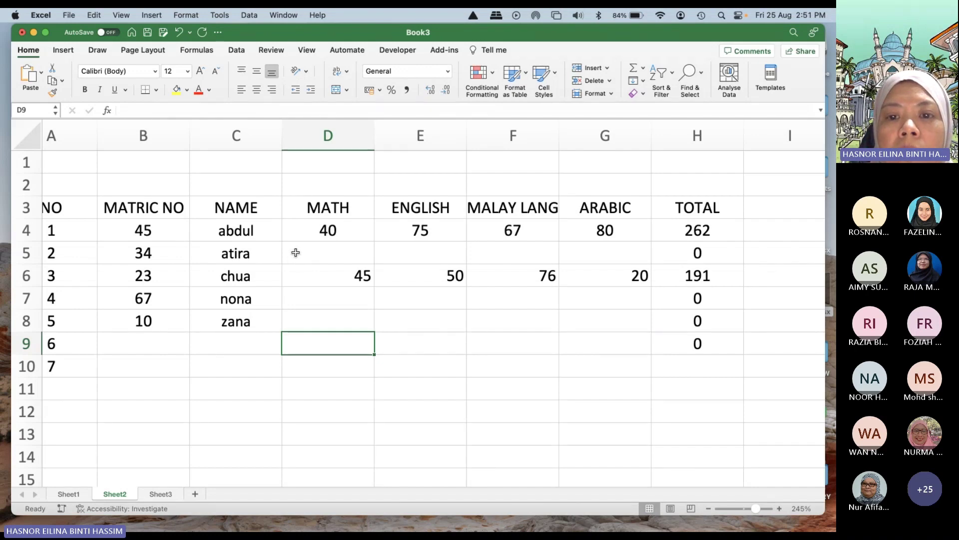
Step: Centre the contents of the mark cells D5 to G8
drag(295, 253, 602, 314)
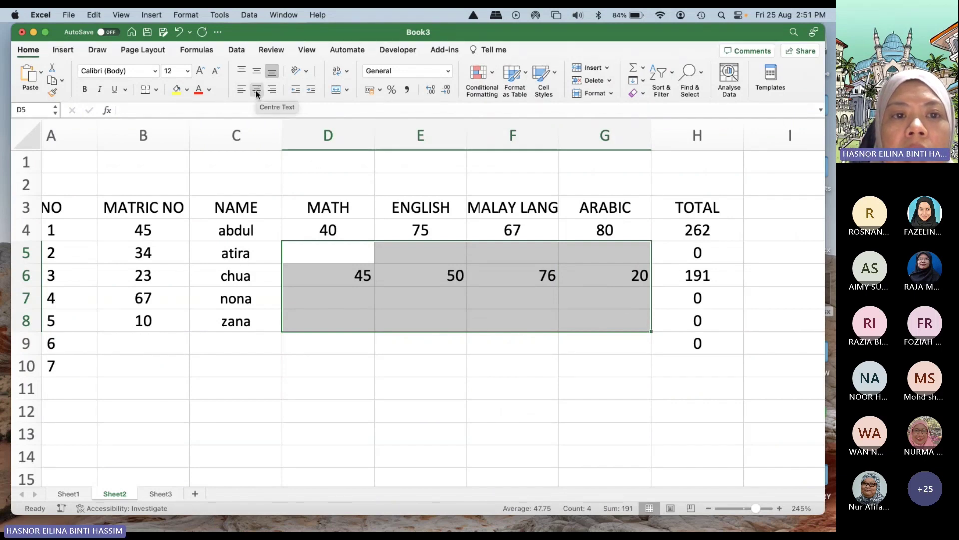
click(256, 91)
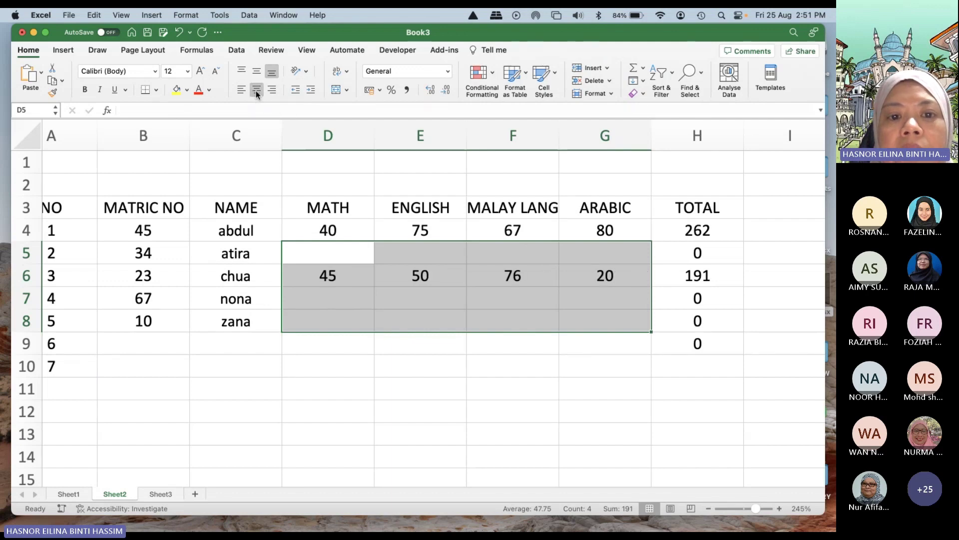
click(352, 355)
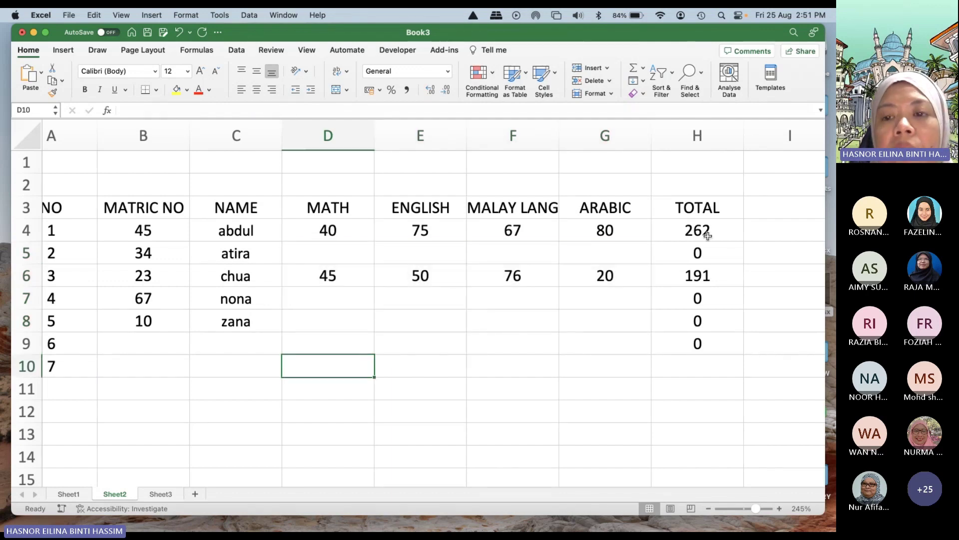
Step: Make the TOTAL heading in cell H3 bold and compare it with the TOTAL column in Sheet1
click(710, 210)
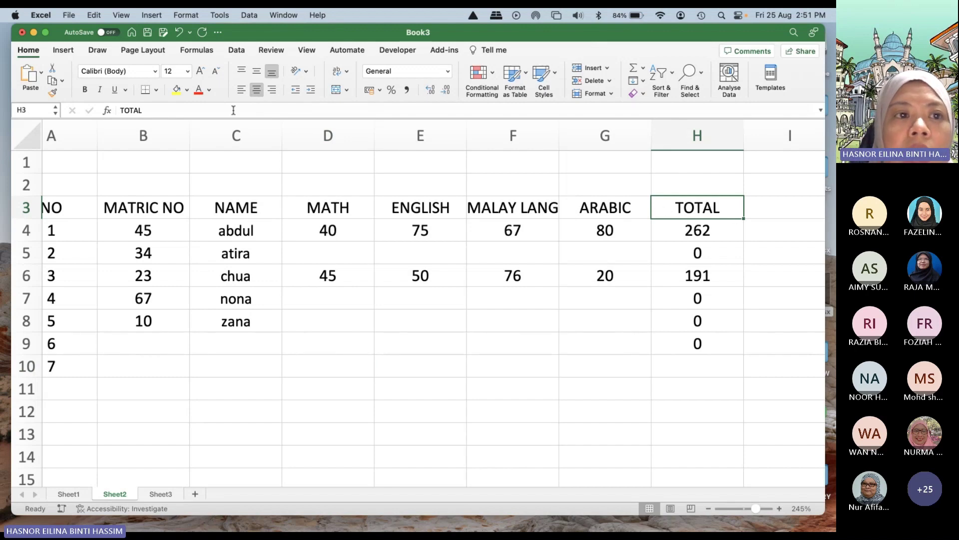
click(83, 90)
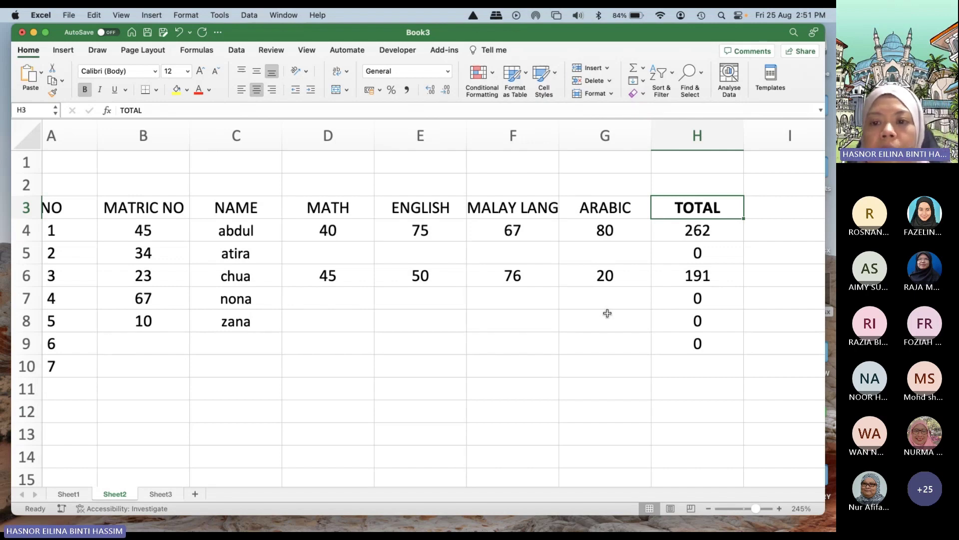
click(69, 493)
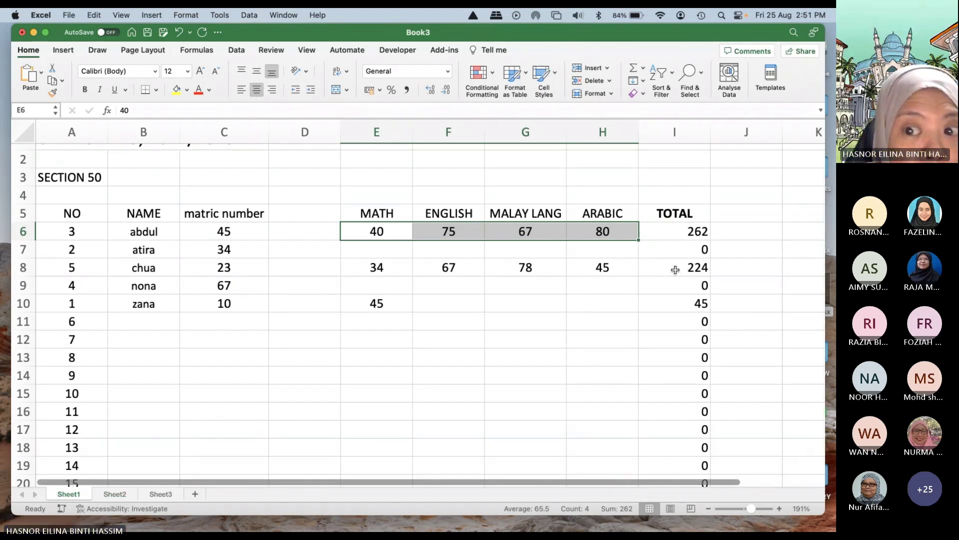
click(115, 493)
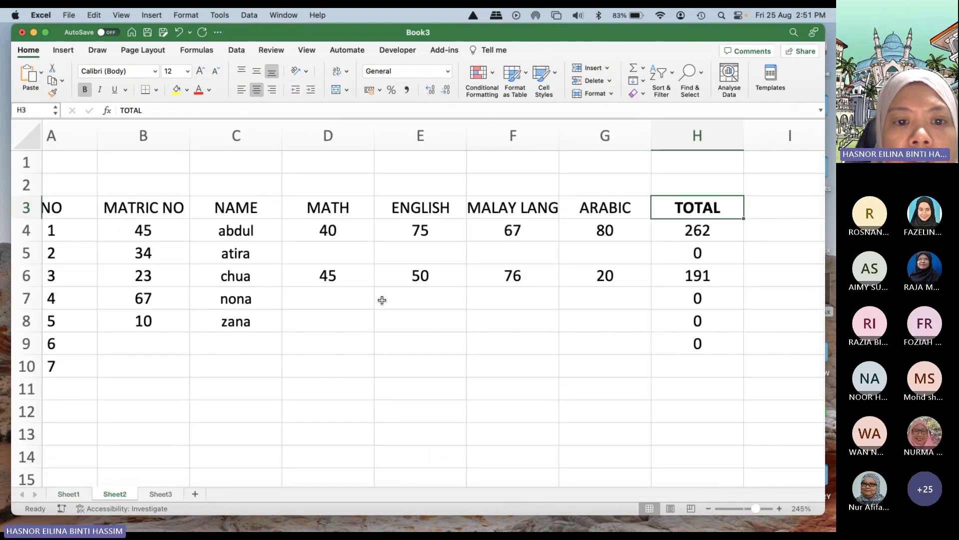
Step: Move the four marks from cells D6 to G6 into cells D8 to G8, the fifth student's row
drag(332, 274, 586, 275)
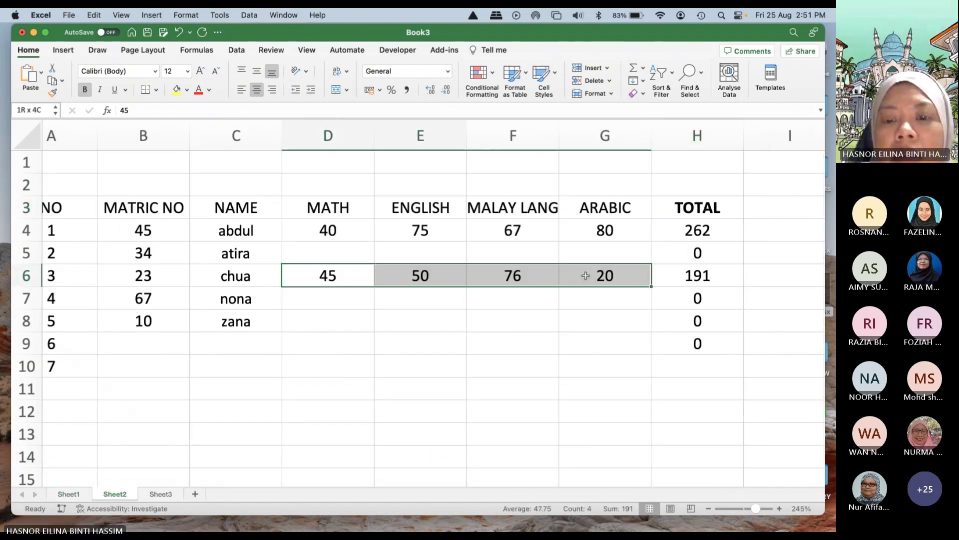
key(super+c)
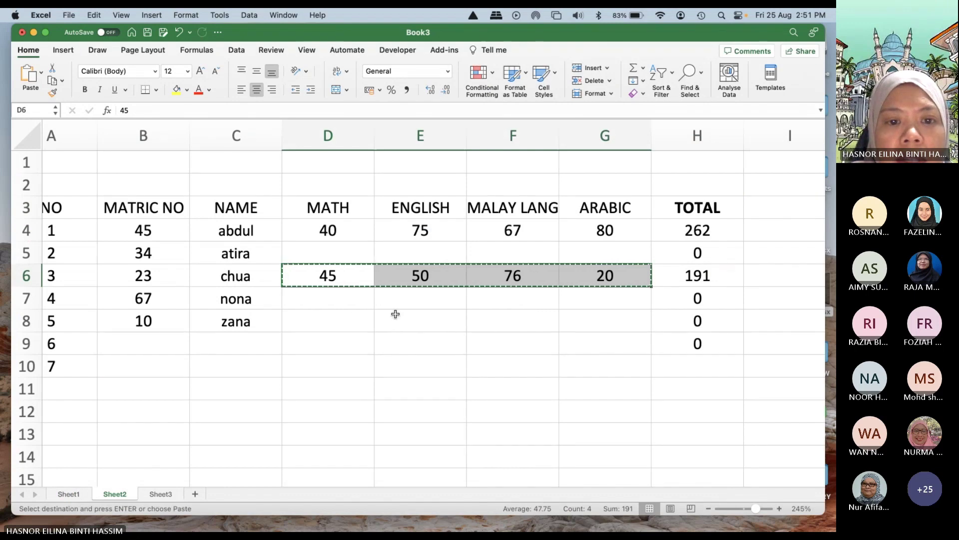
click(339, 317)
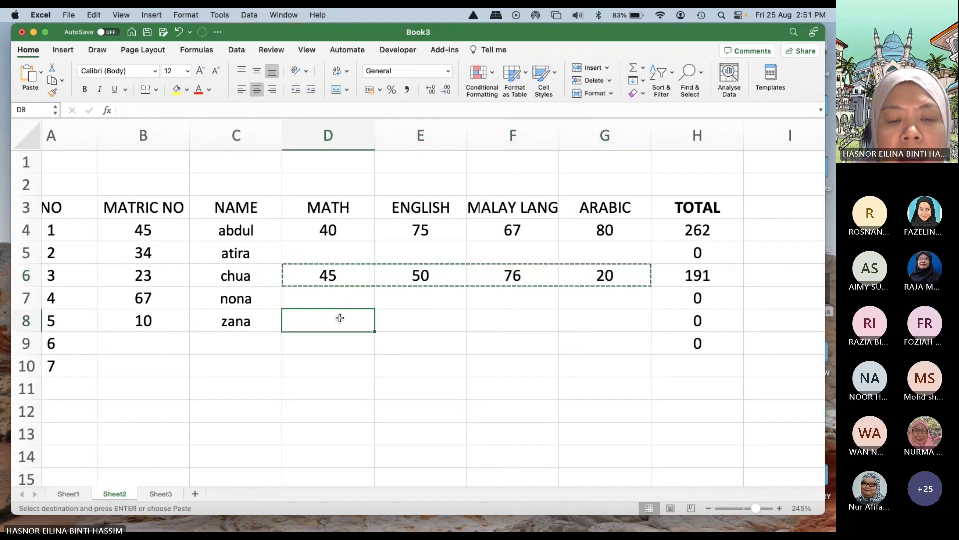
key(Return)
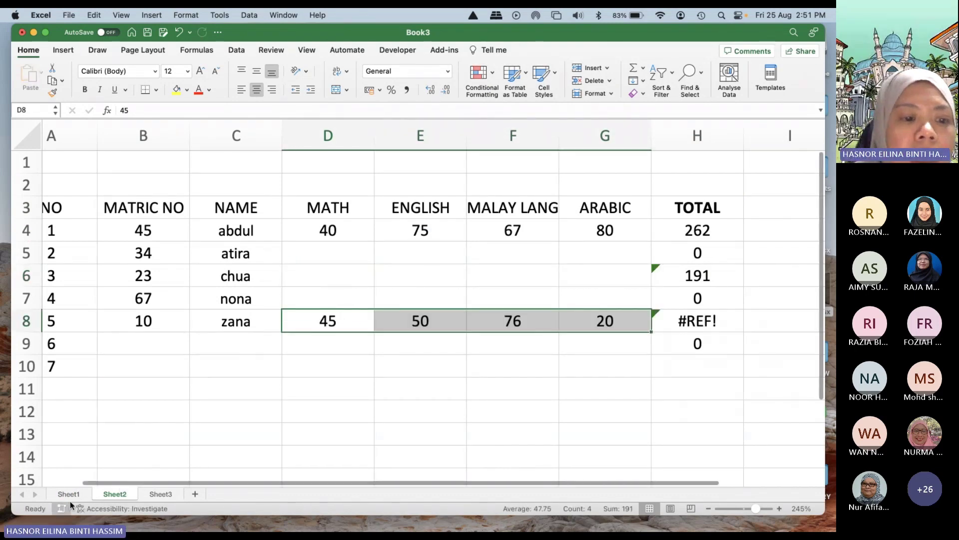
click(69, 494)
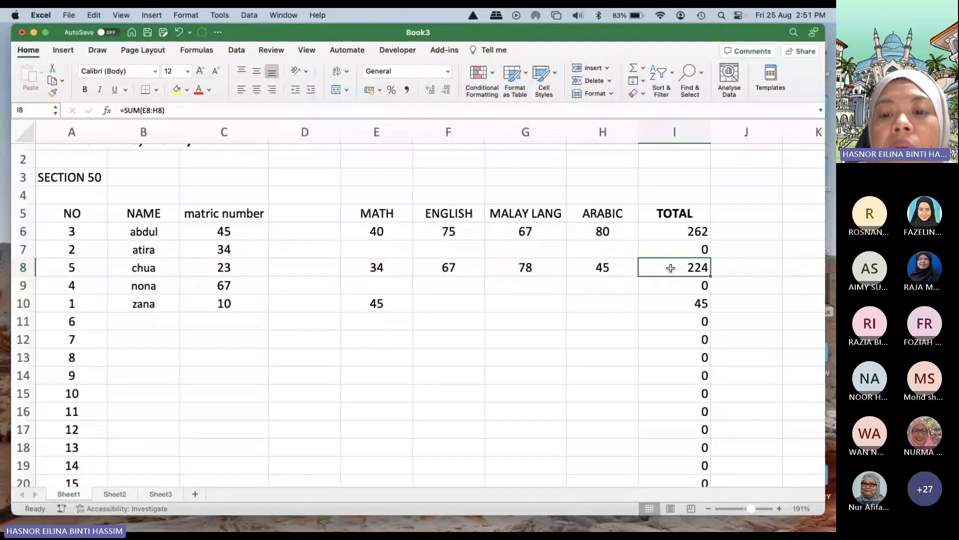
right_click(670, 268)
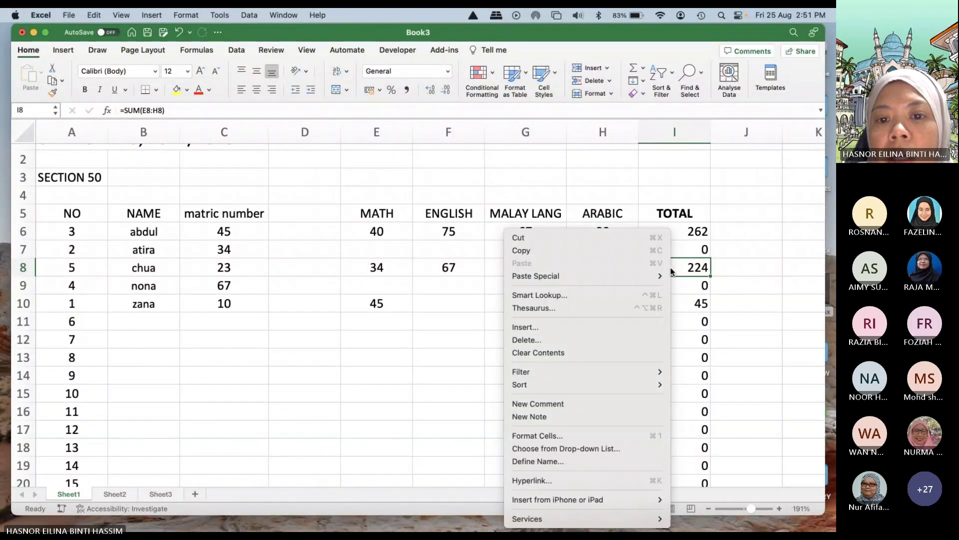
click(577, 251)
click(121, 493)
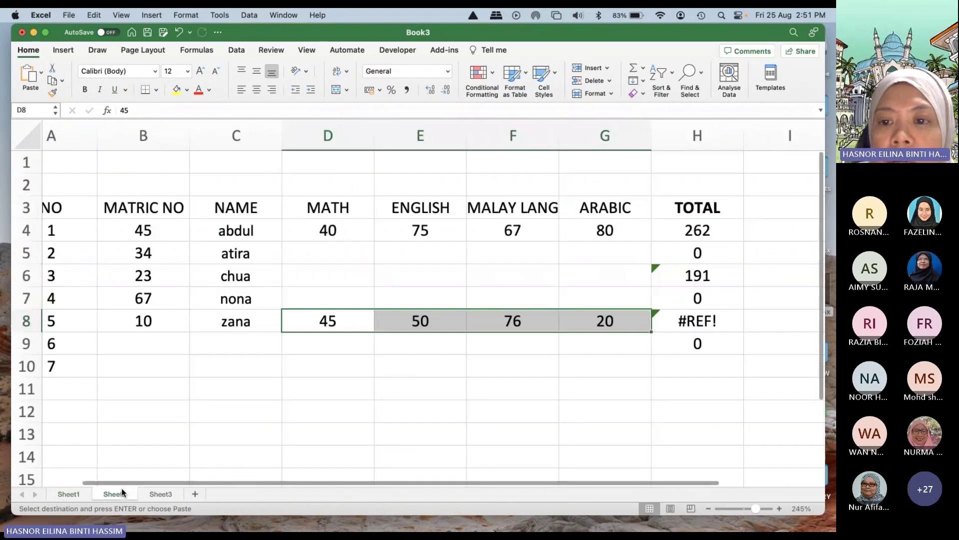
Step: Clear the total in cell H6, and refill the SUM formula from cell H4 down to cell H9
click(709, 274)
key(Delete)
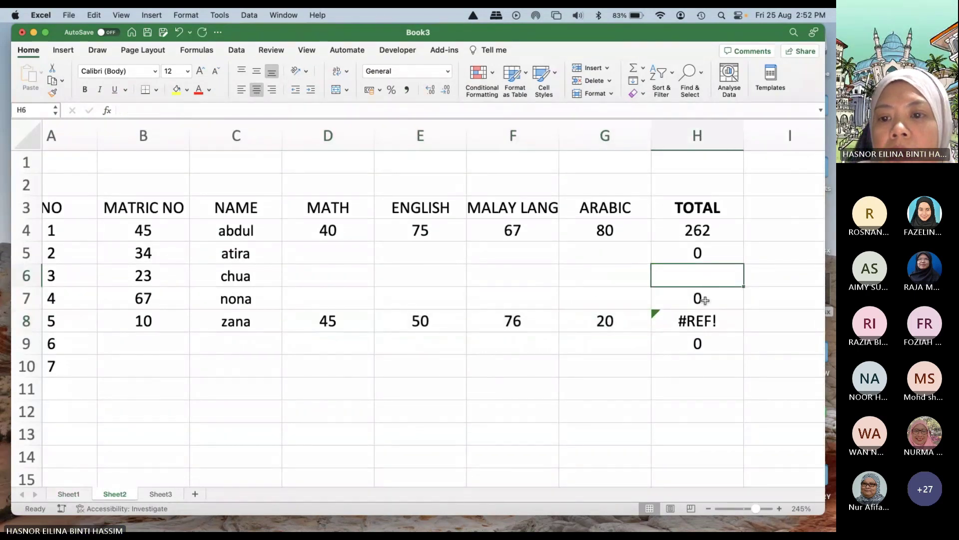
click(706, 327)
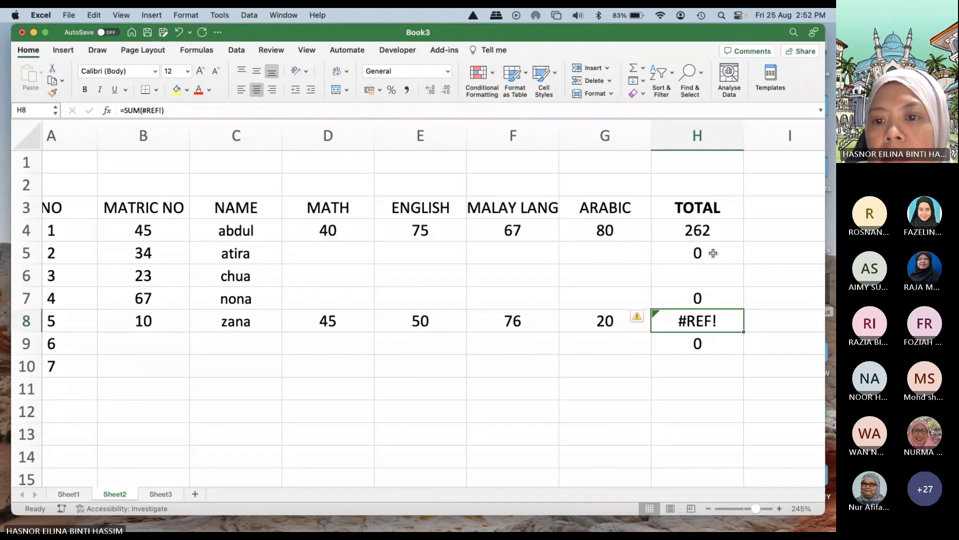
click(720, 235)
drag(743, 241, 734, 356)
click(761, 272)
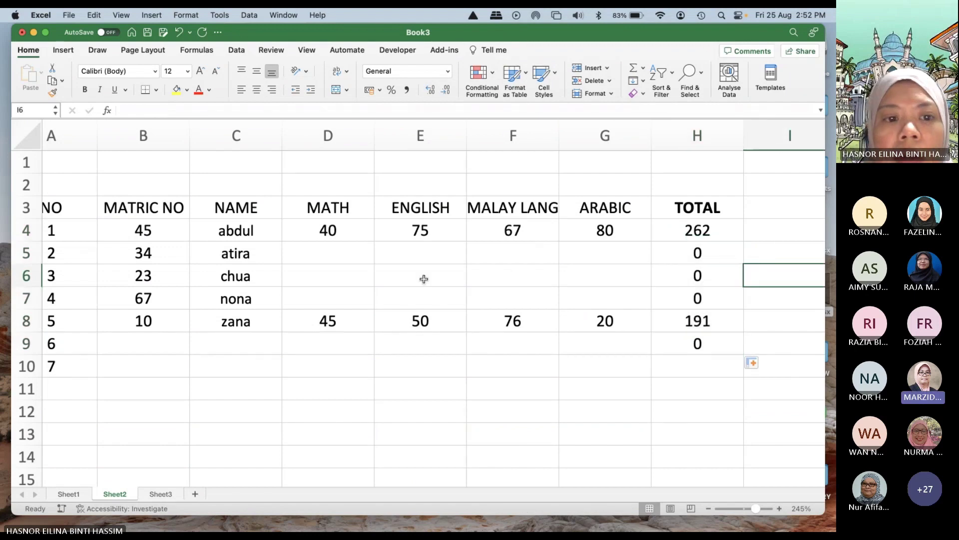
Step: Examine the SUM formula in cell H6 and the range of cells it refers to
click(704, 275)
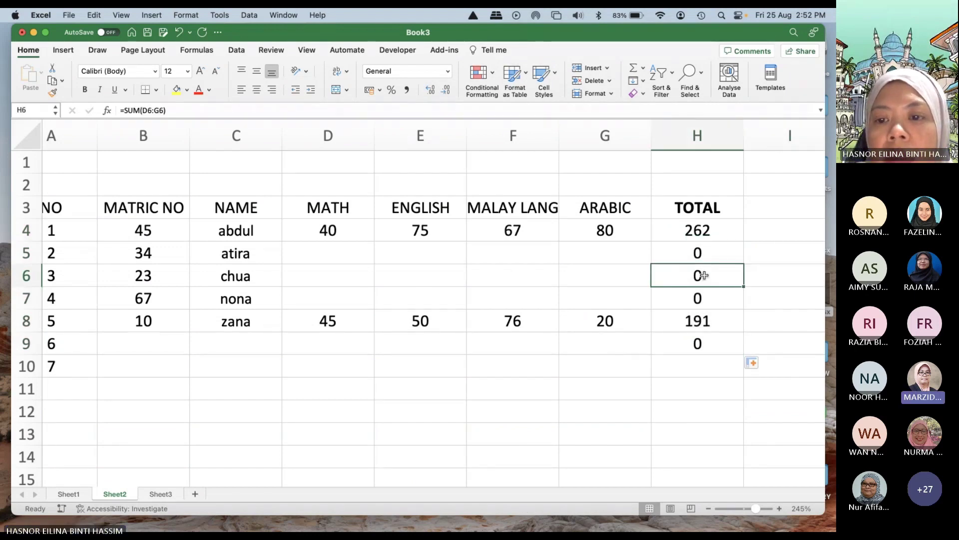
right_click(704, 276)
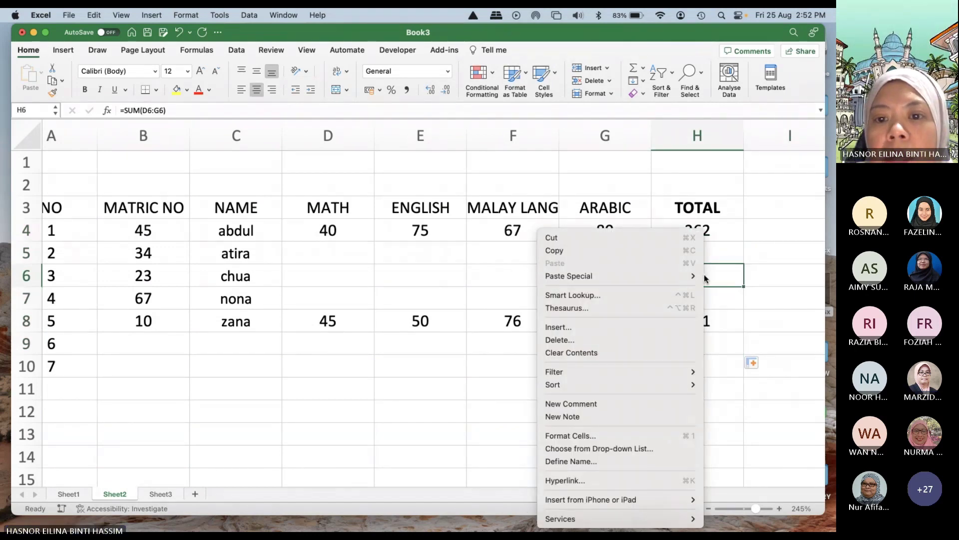
mouse_move(618, 277)
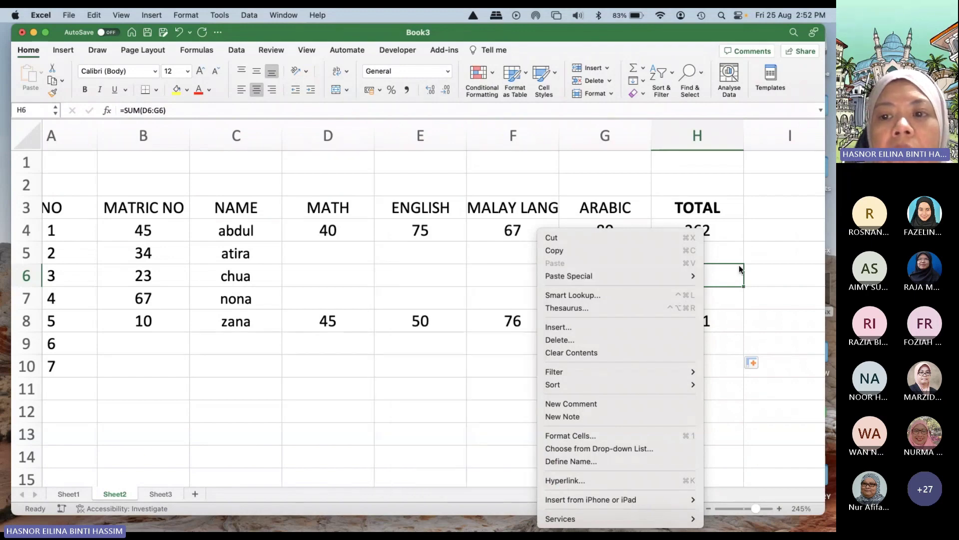
click(788, 279)
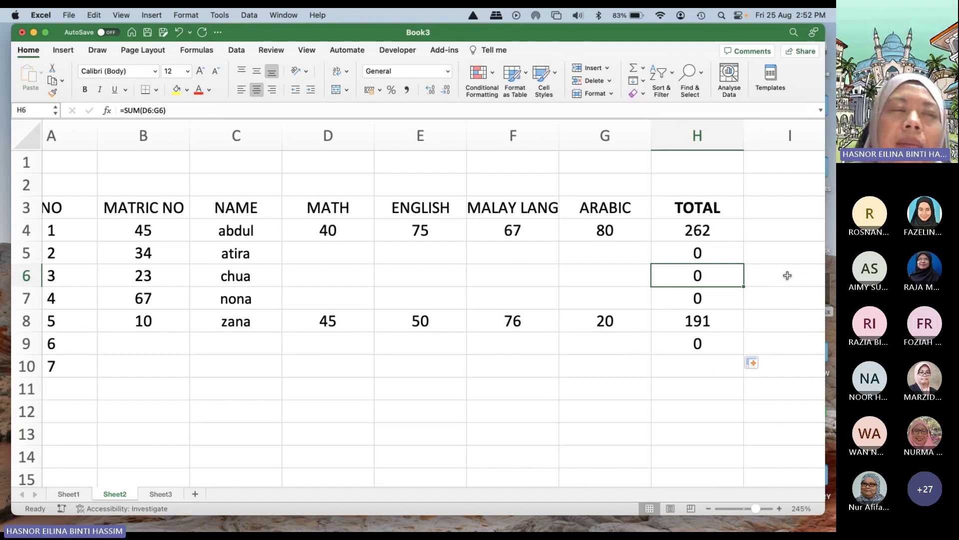
double_click(718, 278)
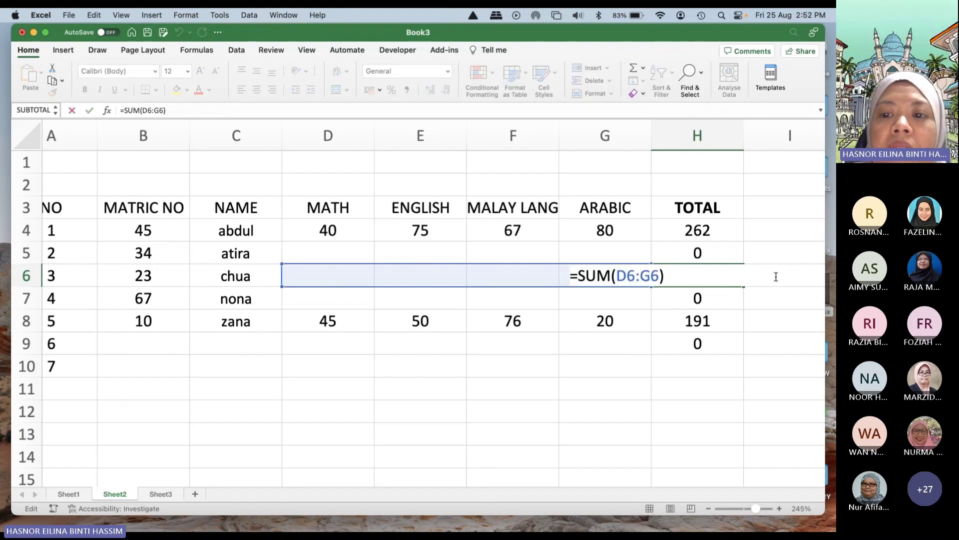
click(774, 251)
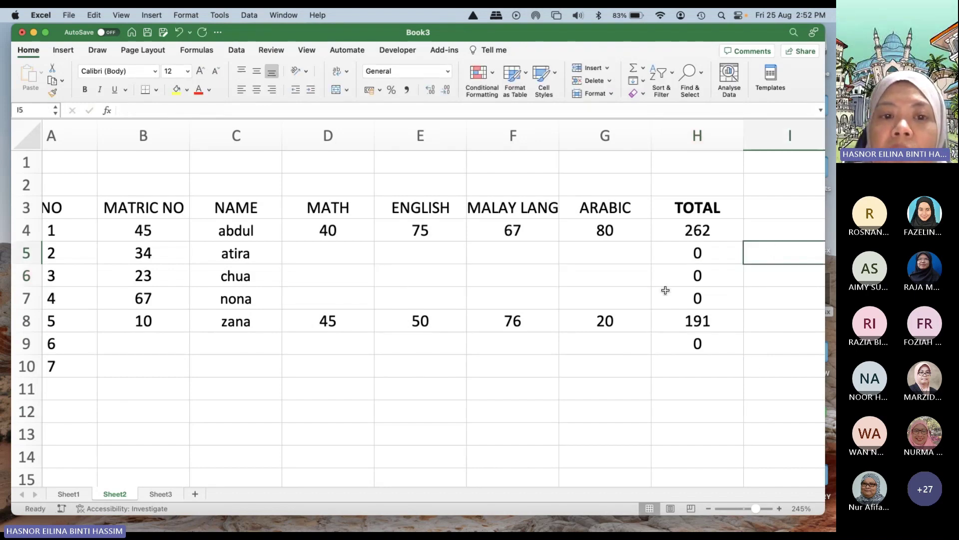
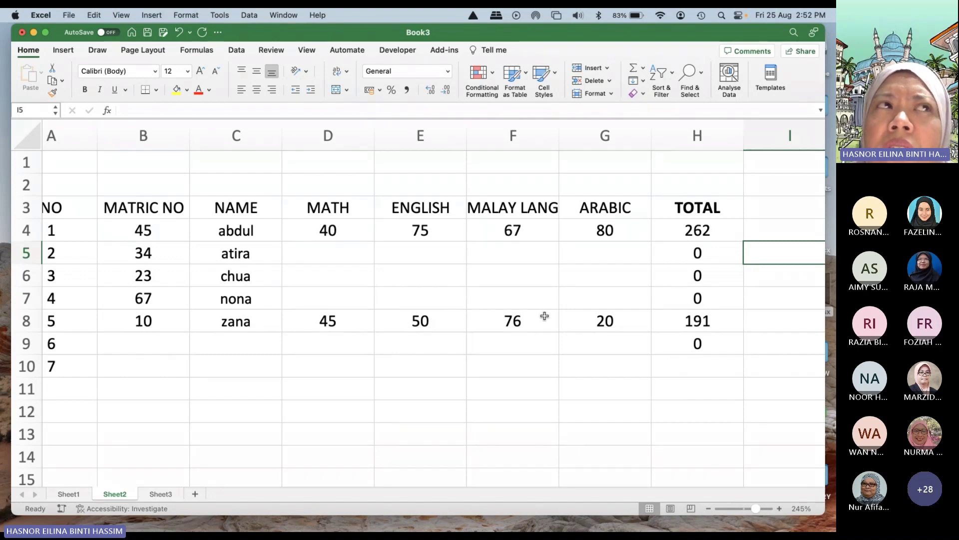
Step: Review the file formats available for saving the workbook as SECT 50, and cancel the save
click(461, 364)
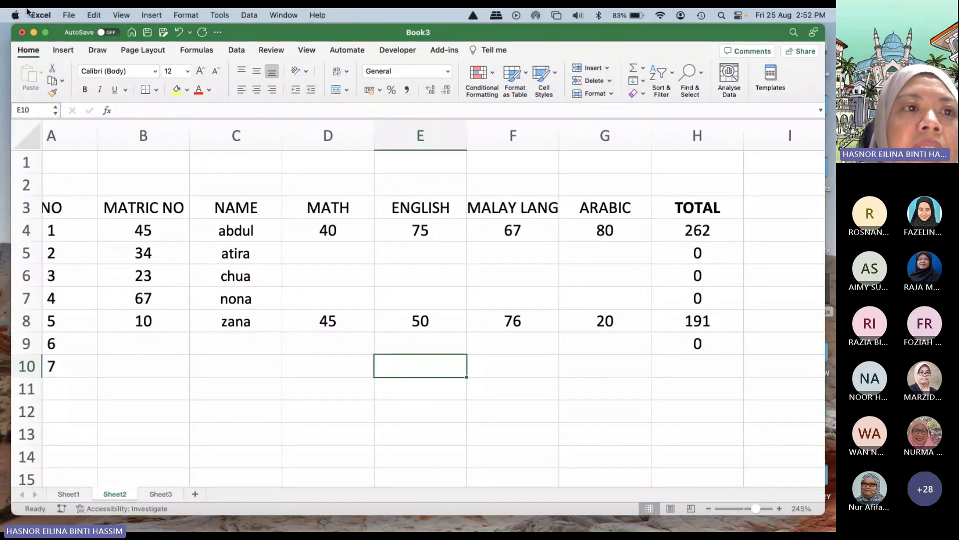
click(69, 15)
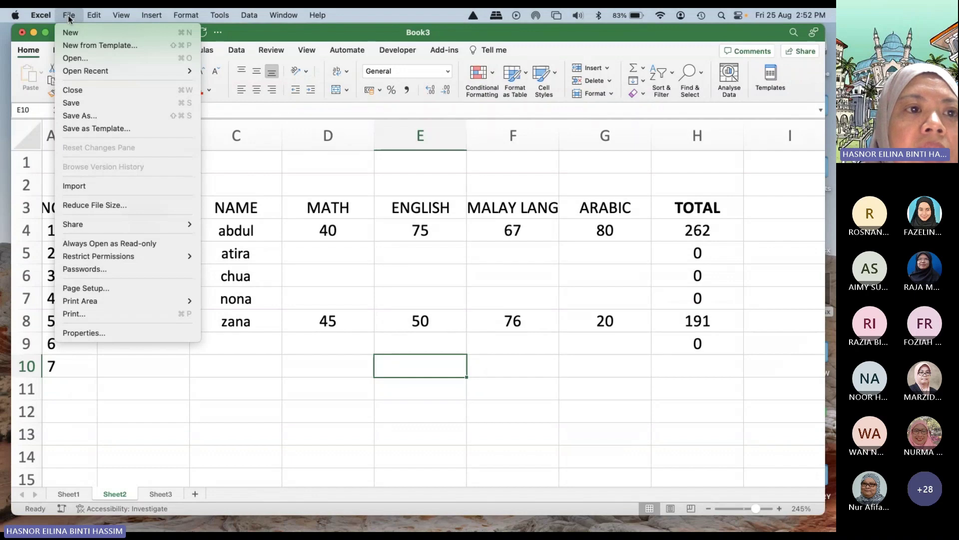
click(92, 120)
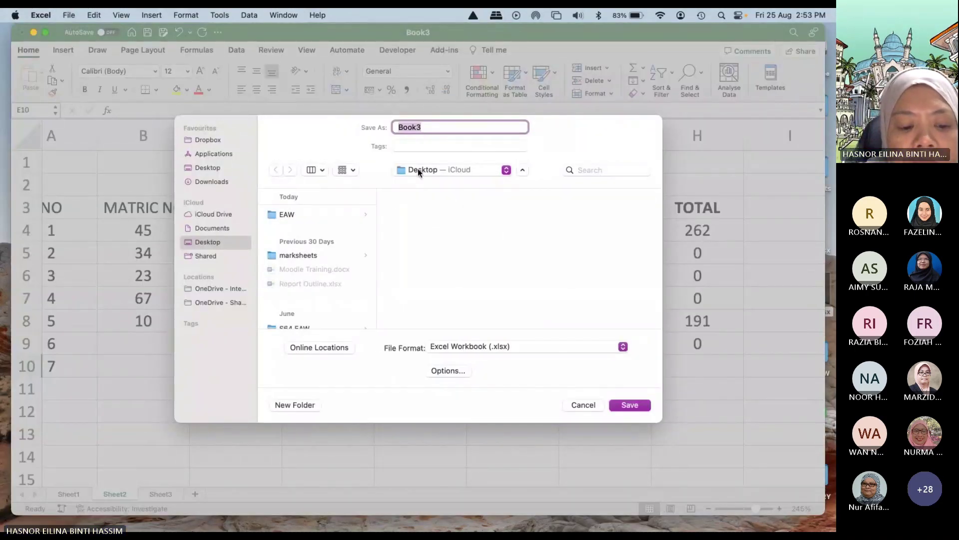
text(SECT)
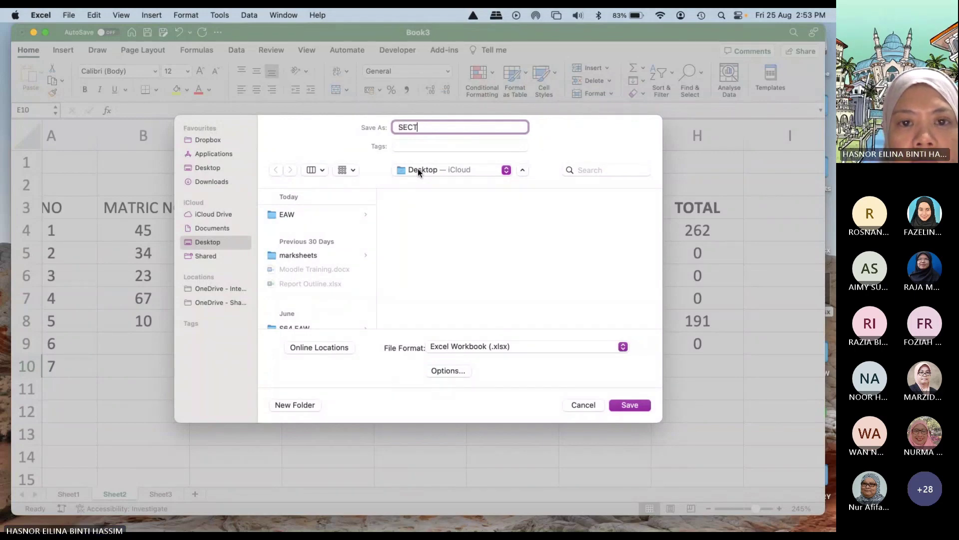
text( 50)
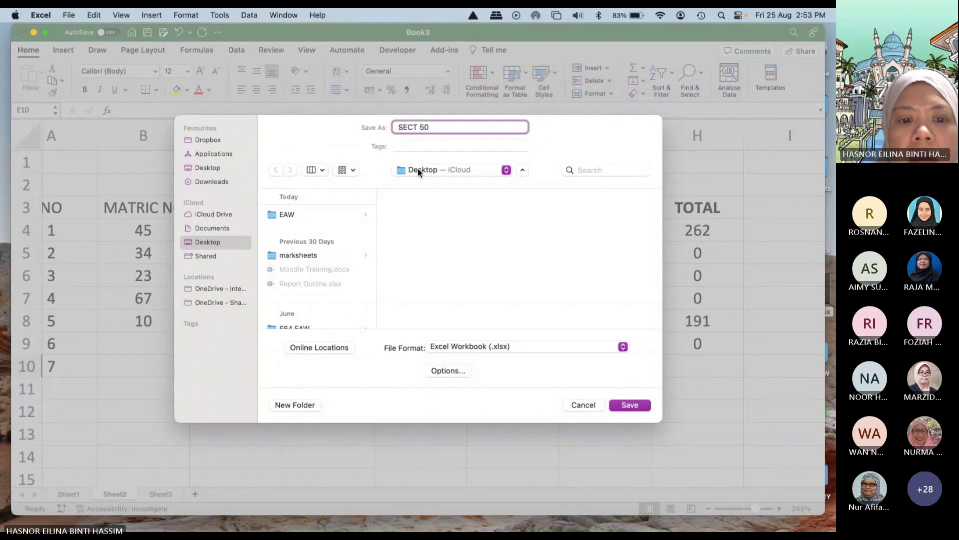
click(623, 347)
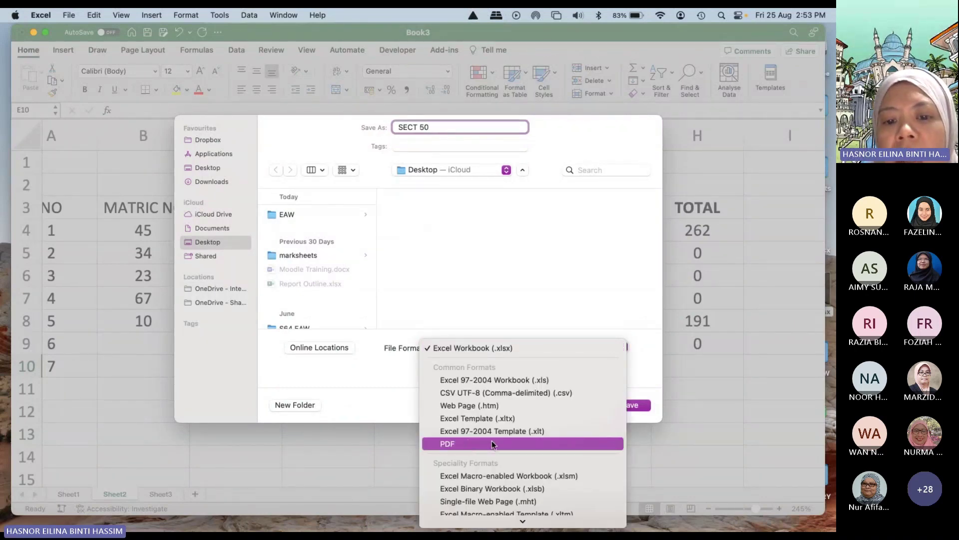
click(720, 173)
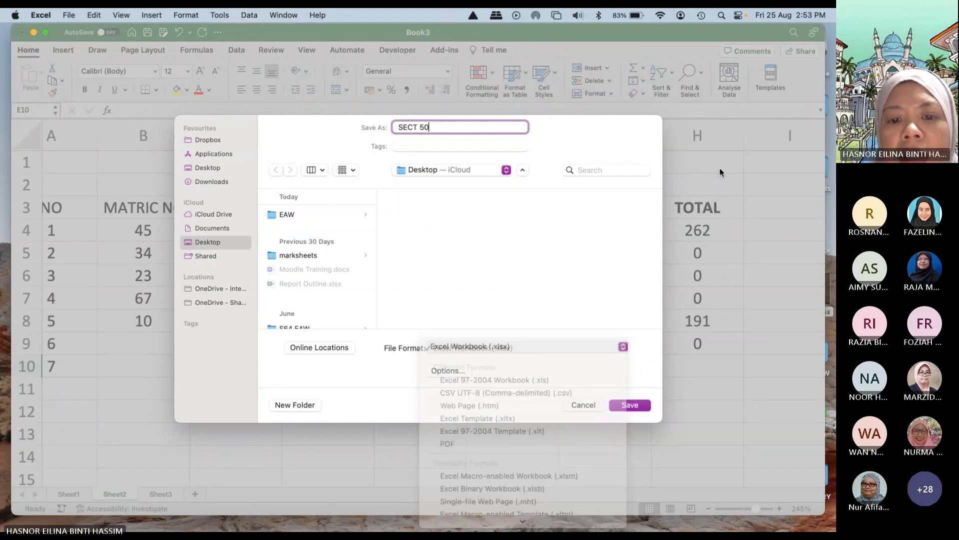
click(583, 403)
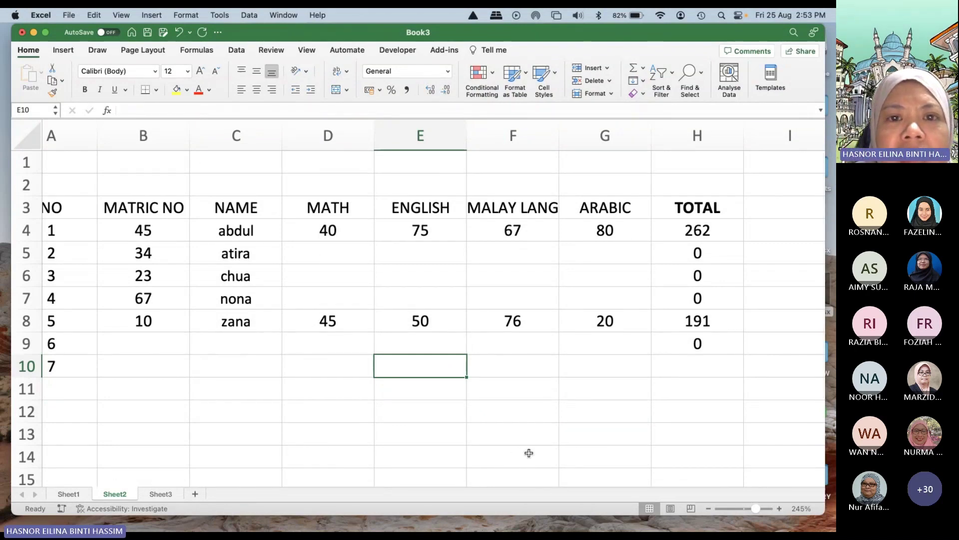
Step: Switch to Microsoft Teams to read the meeting chat, and return to the Excel workbook
key(ctrl+Right)
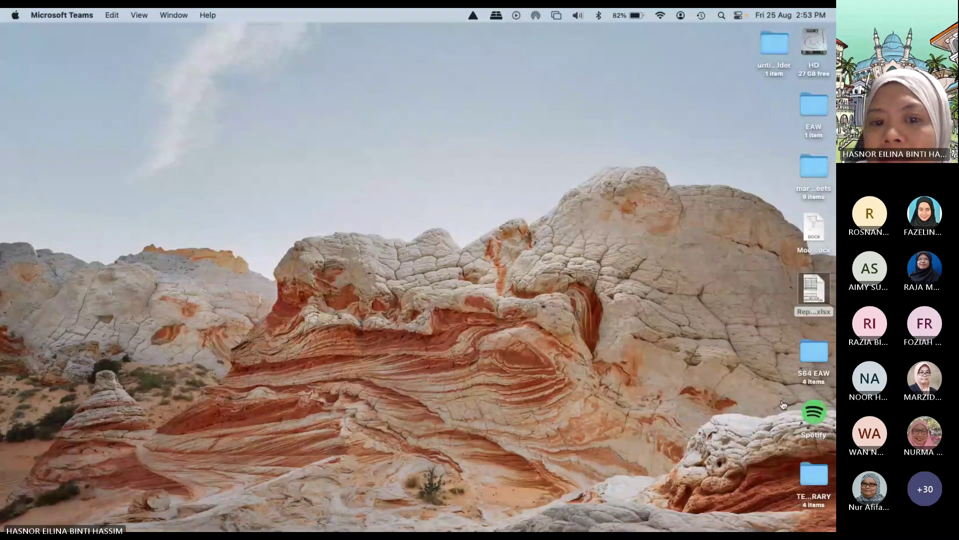
key(ctrl+Left)
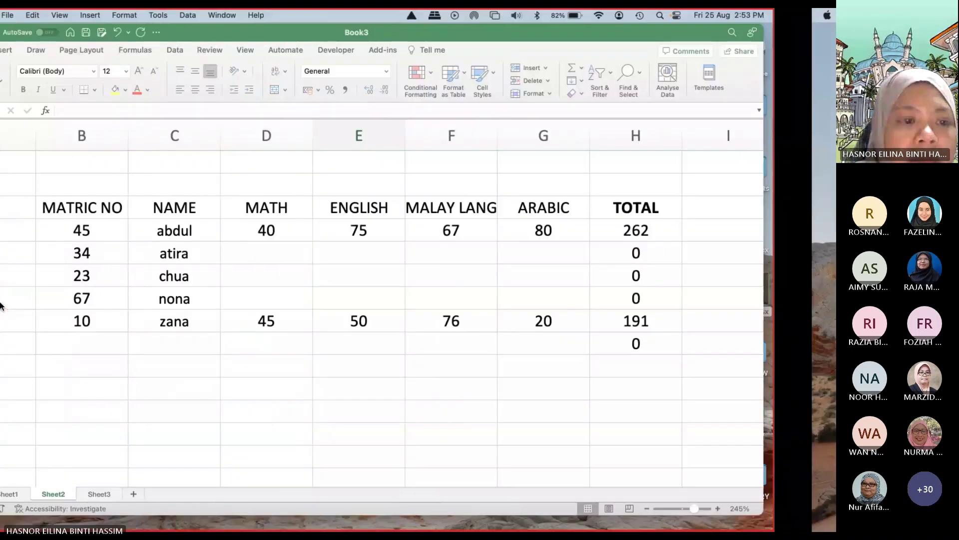
mouse_move(15, 175)
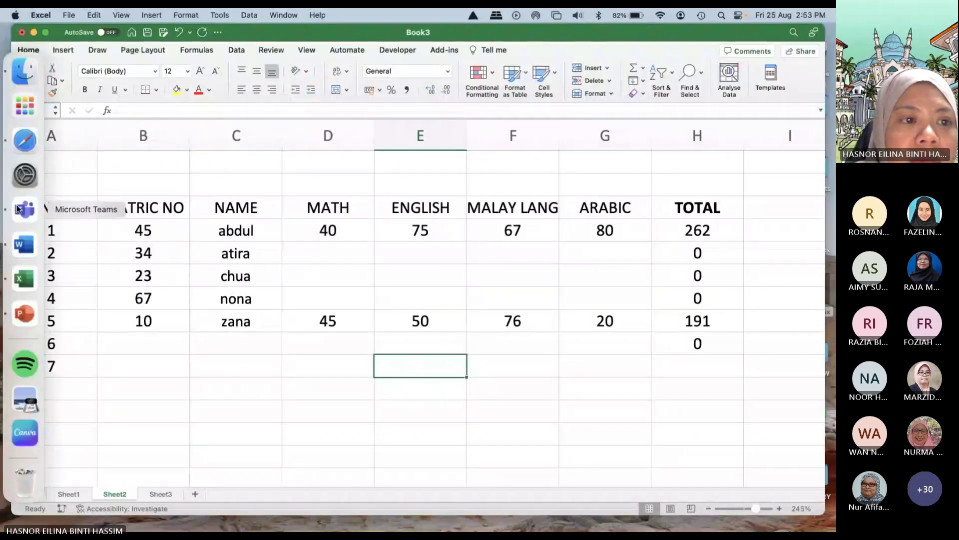
click(19, 210)
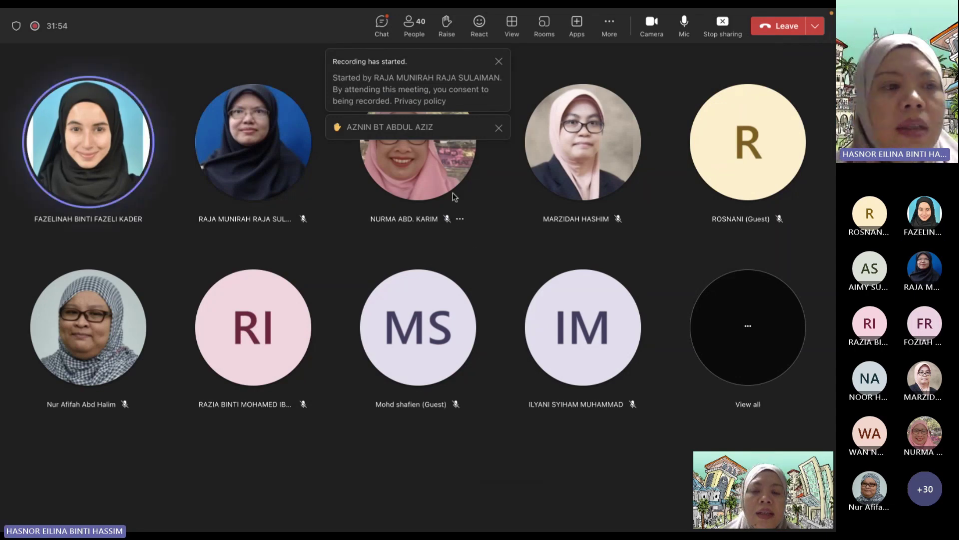
click(530, 312)
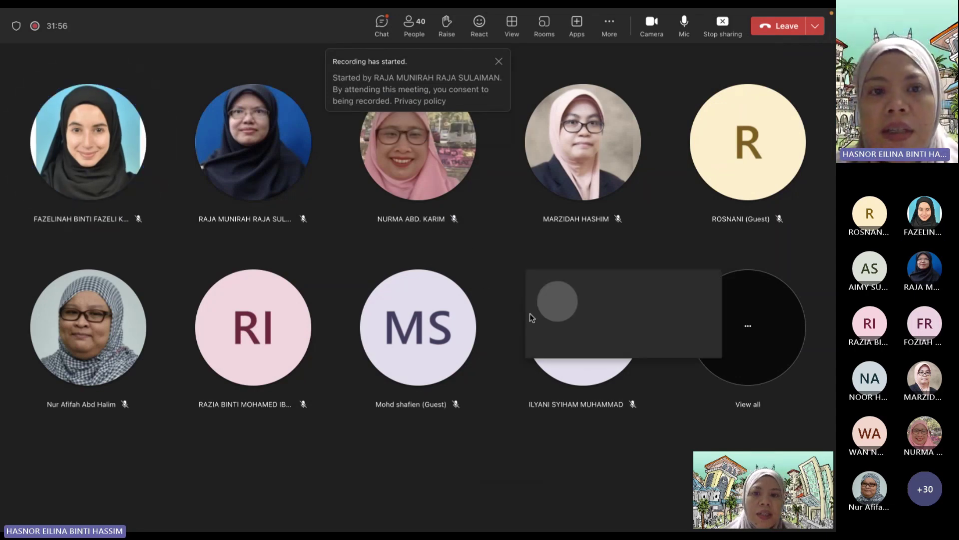
click(433, 473)
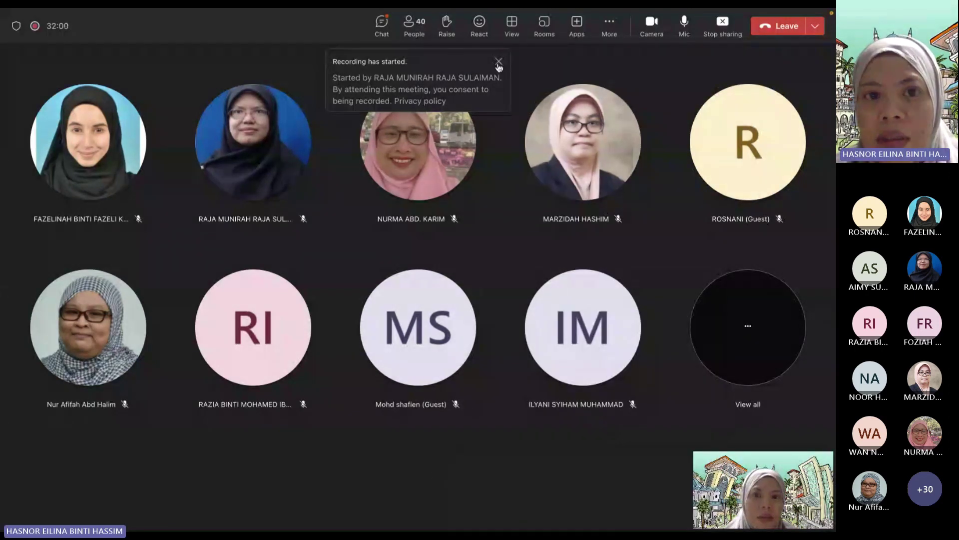
click(382, 23)
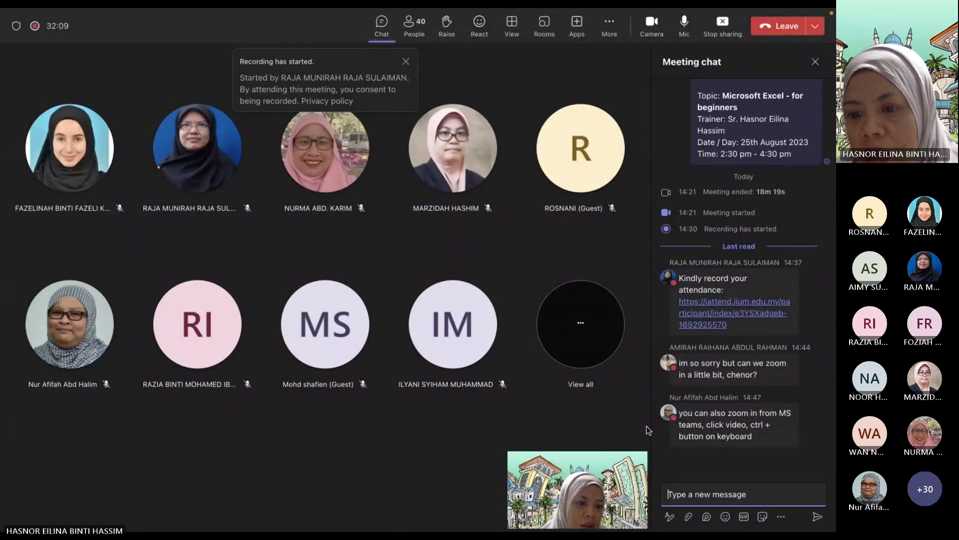
key(ctrl+Right)
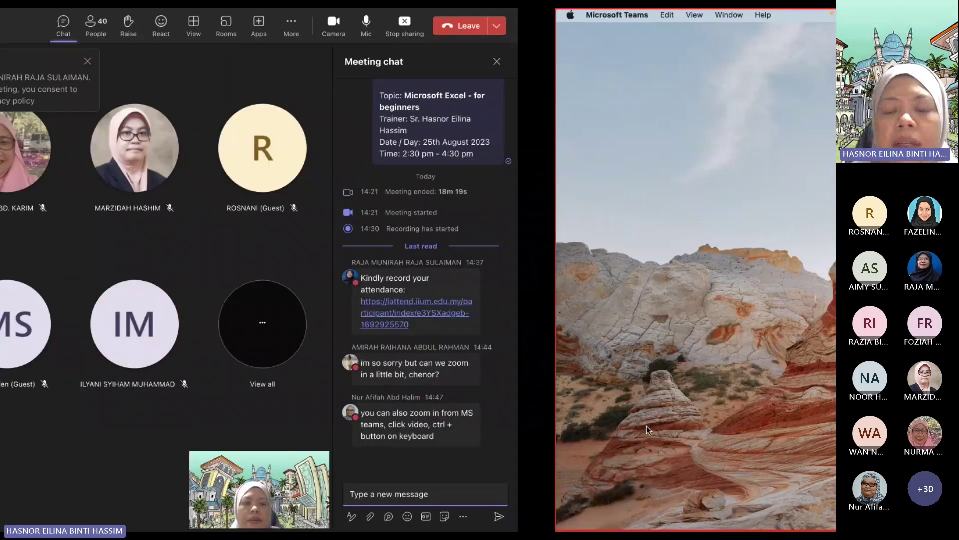
key(ctrl+Left)
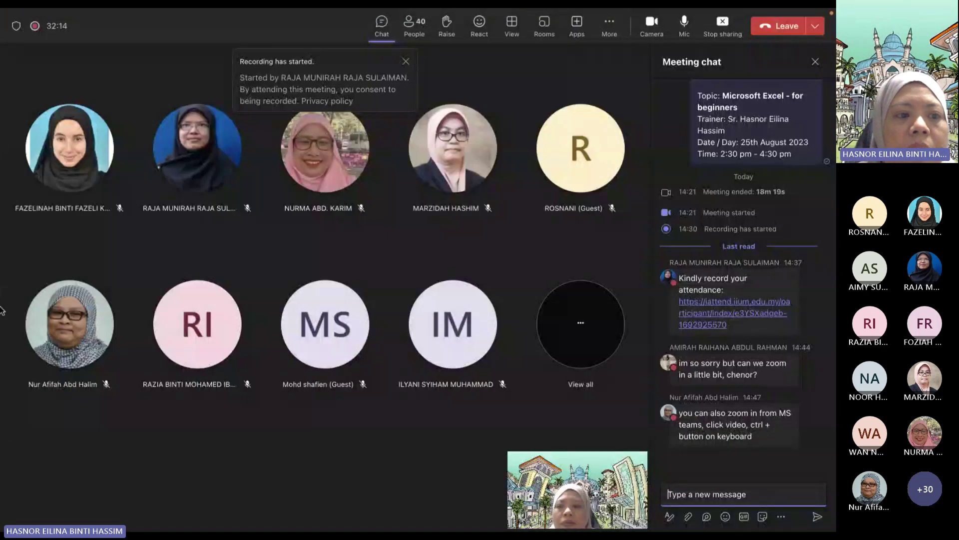
key(ctrl+Right)
key(ctrl+Right)
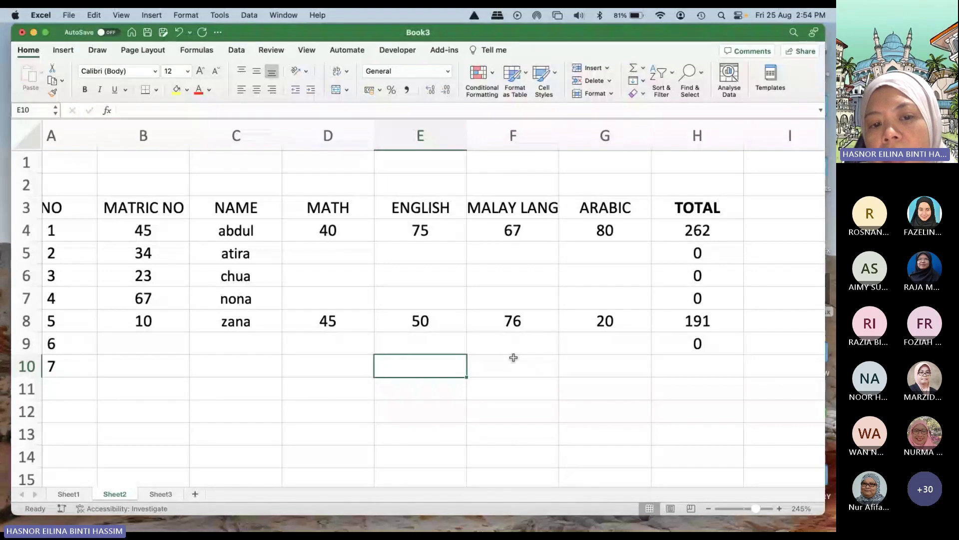
Step: Copy the third listed student's four marks from cells E8 to H8 in Sheet1
scroll(301, 409, left, 1)
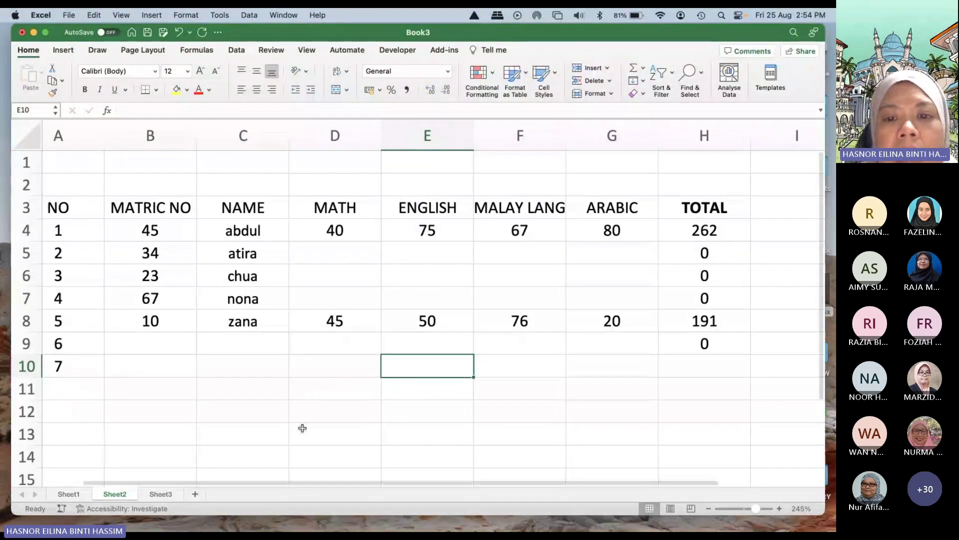
click(70, 493)
click(388, 267)
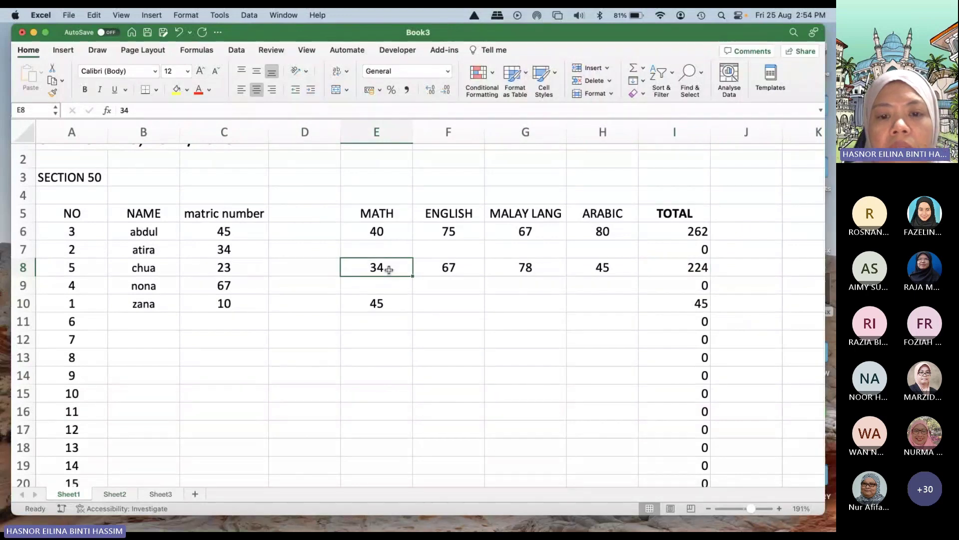
key(shift+Right)
key(shift+Right)
key(shift+Right)
key(shift+Right)
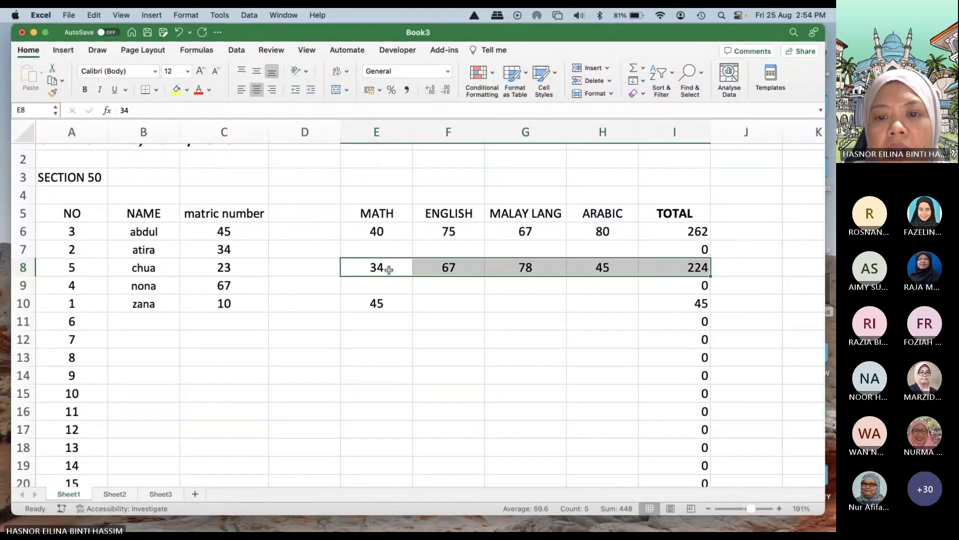
key(shift+Left)
key(super+c)
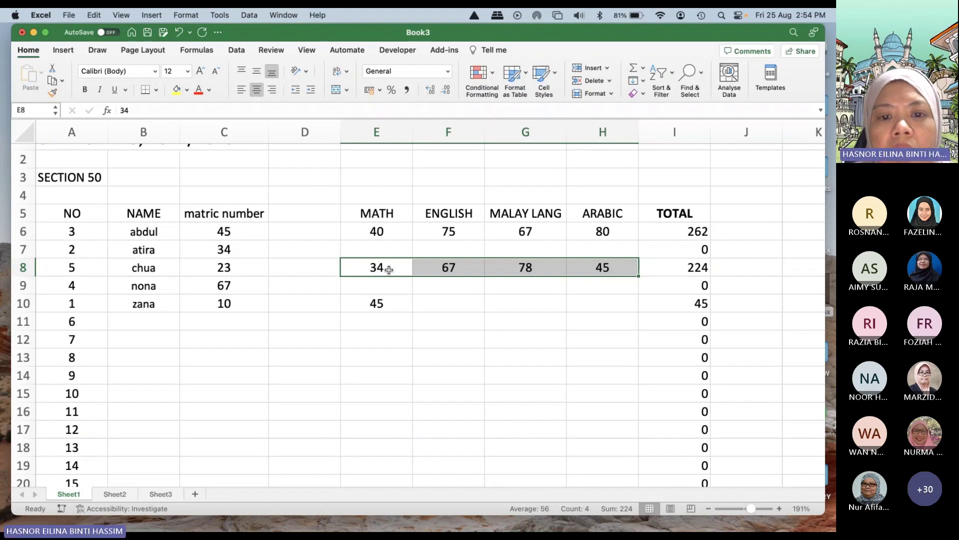
right_click(433, 267)
mouse_move(447, 273)
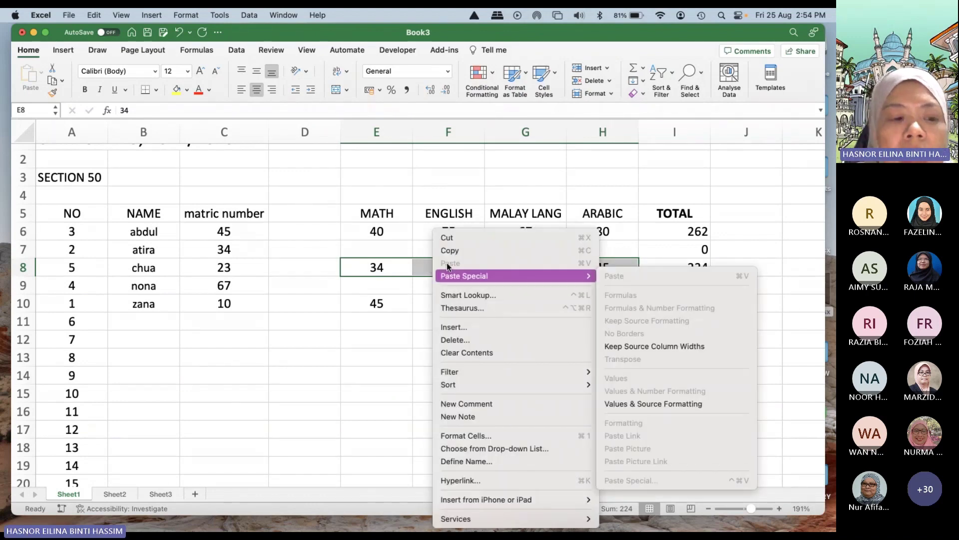
key(Escape)
Step: Paste the copied marks into cells D6 to G6 in Sheet2, the third student's row
click(115, 494)
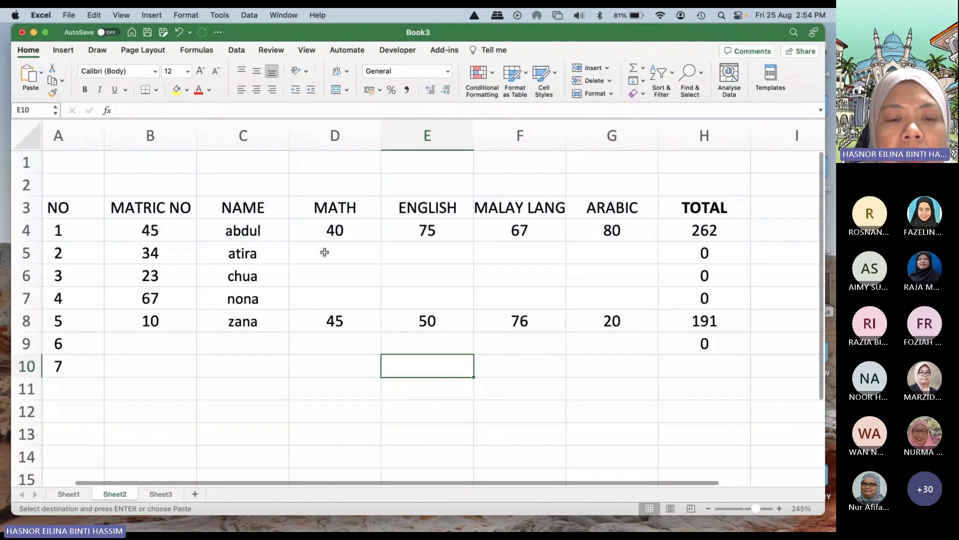
click(317, 272)
right_click(318, 272)
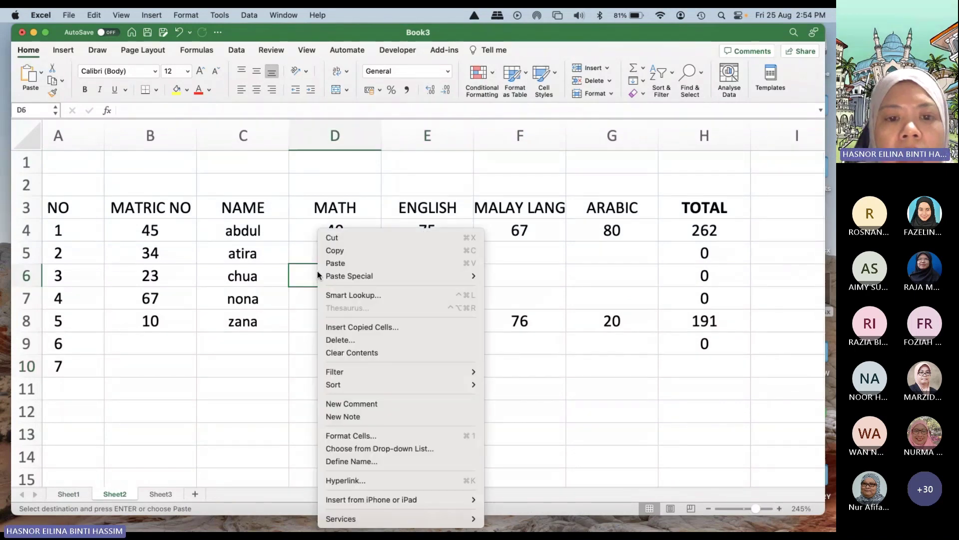
mouse_move(343, 277)
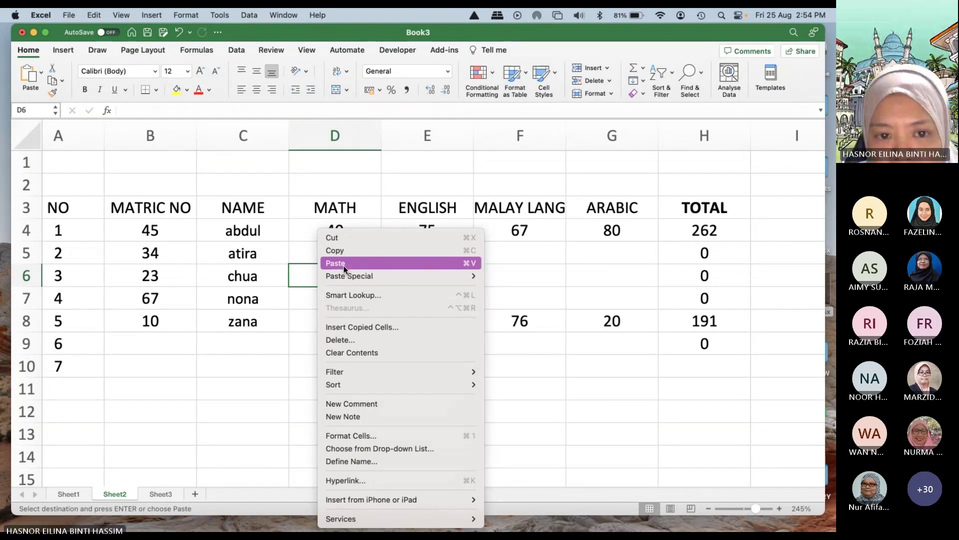
click(343, 264)
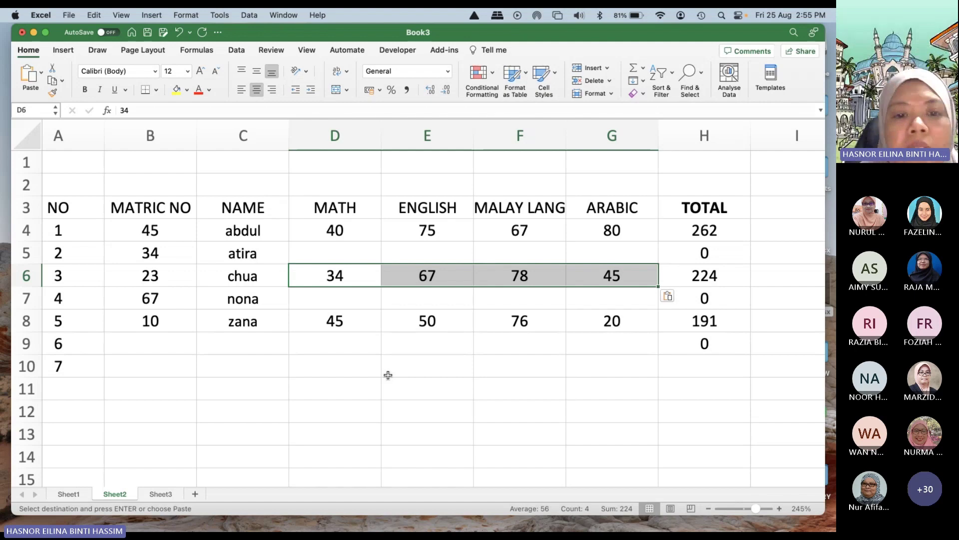
click(335, 252)
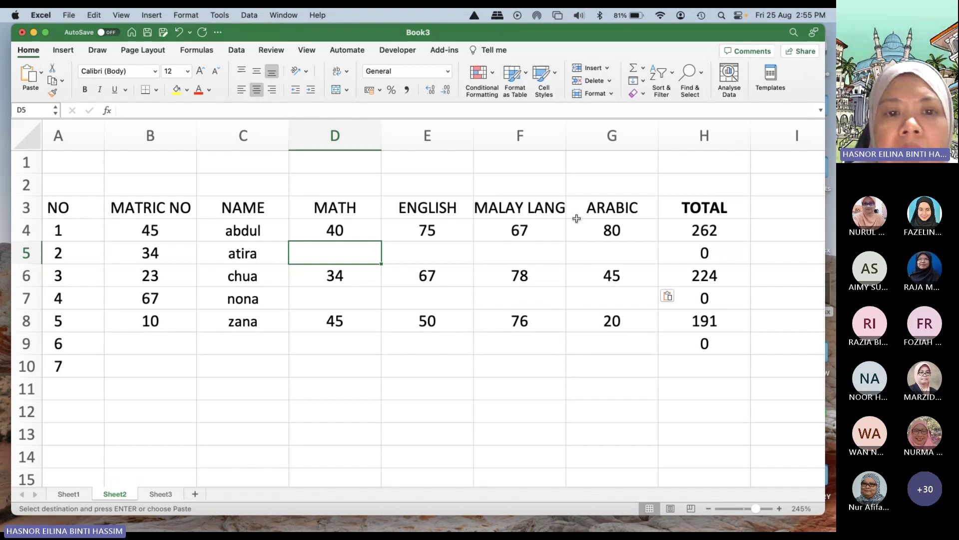
Step: Rename Sheet1 as MARKSHEET 1
click(70, 494)
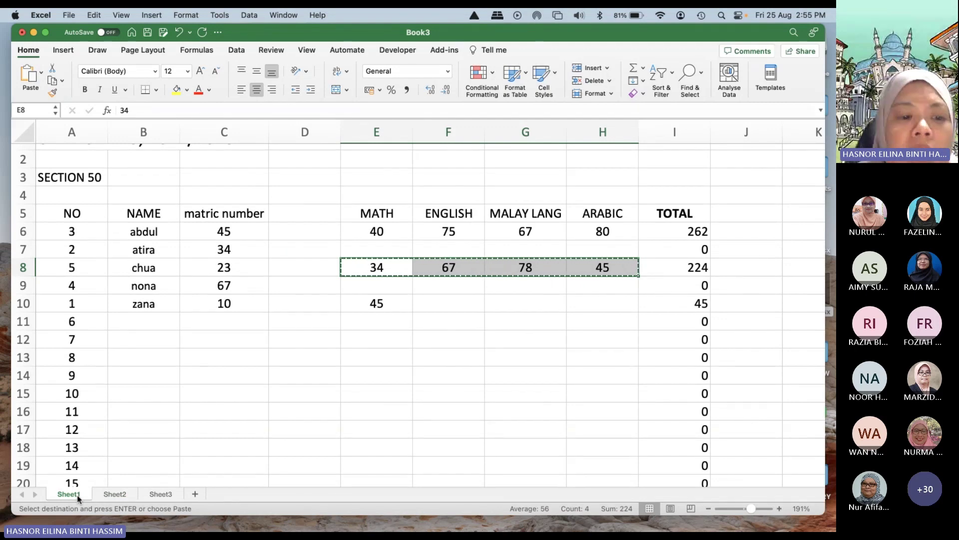
right_click(78, 499)
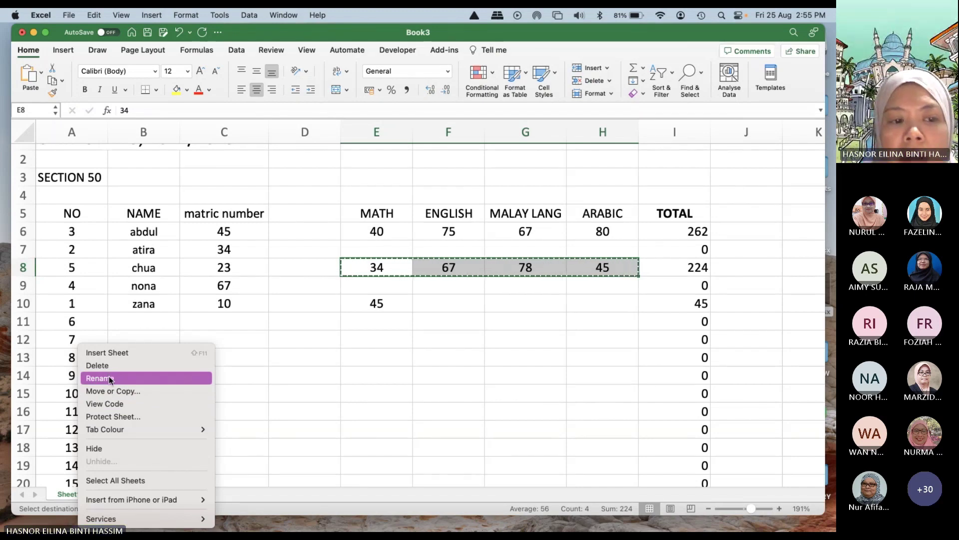
click(110, 379)
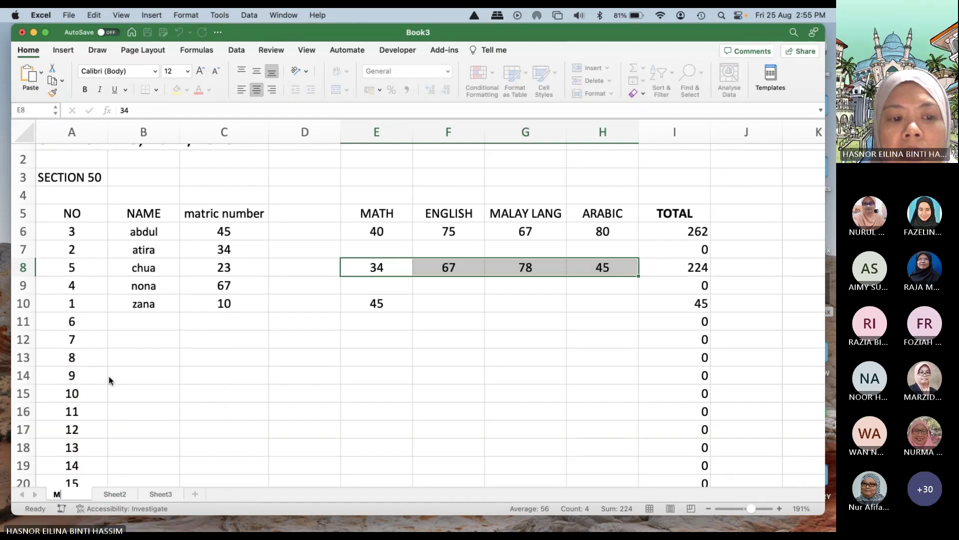
text(MARKSHEET 1)
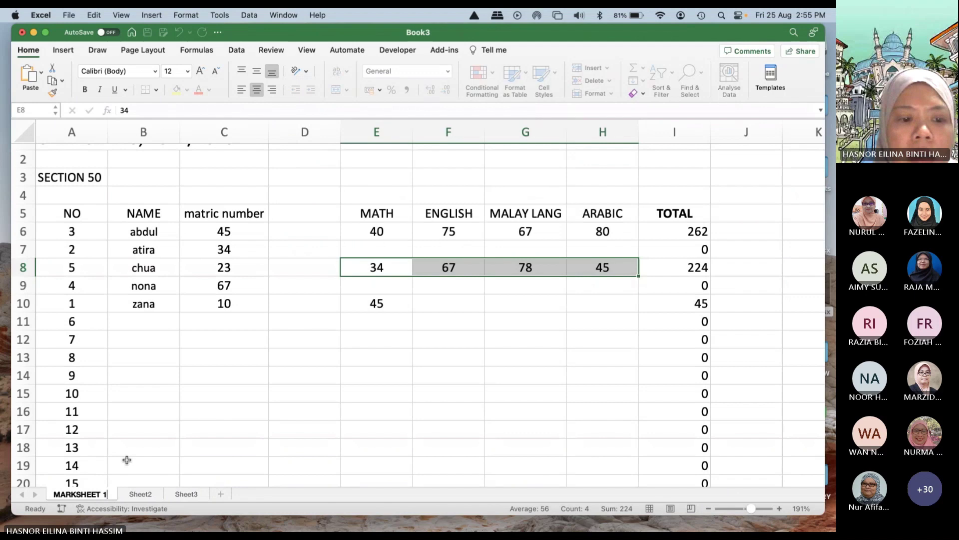
click(140, 494)
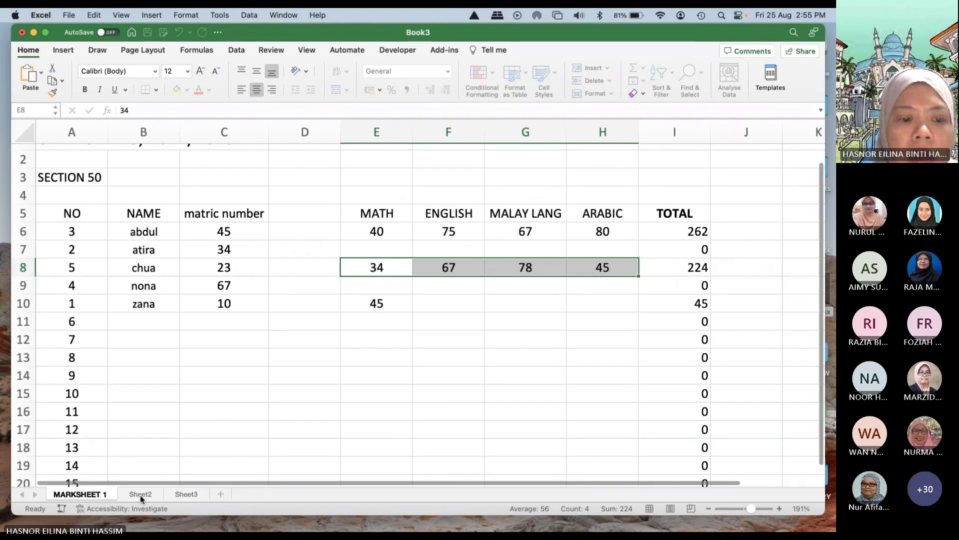
Step: Rename Sheet2 as MARKSHEET 3
right_click(140, 495)
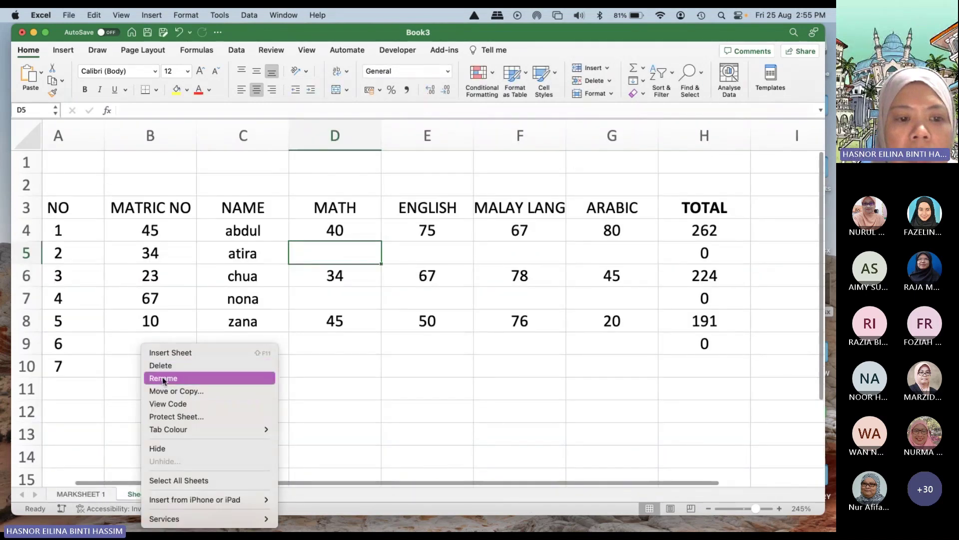
click(163, 378)
text(MARKS)
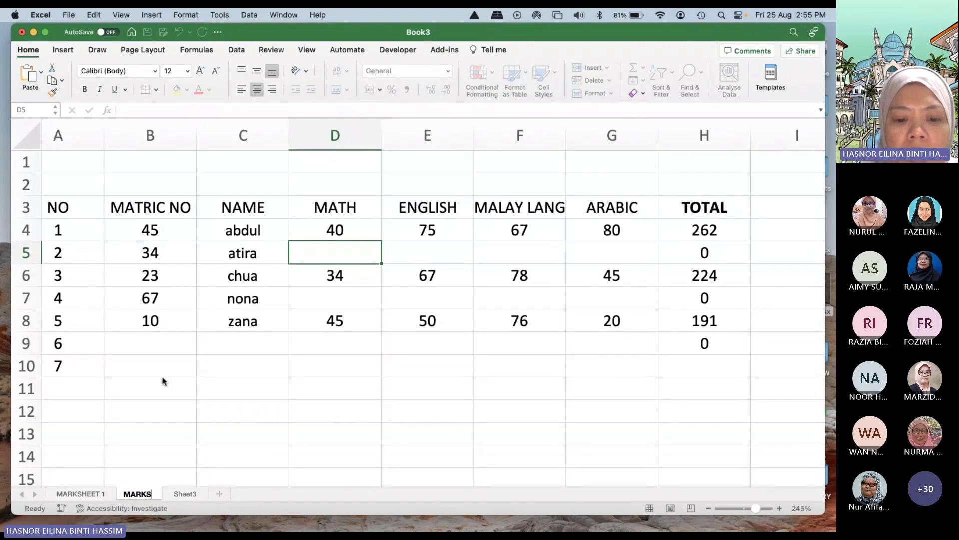
text(HEET 3)
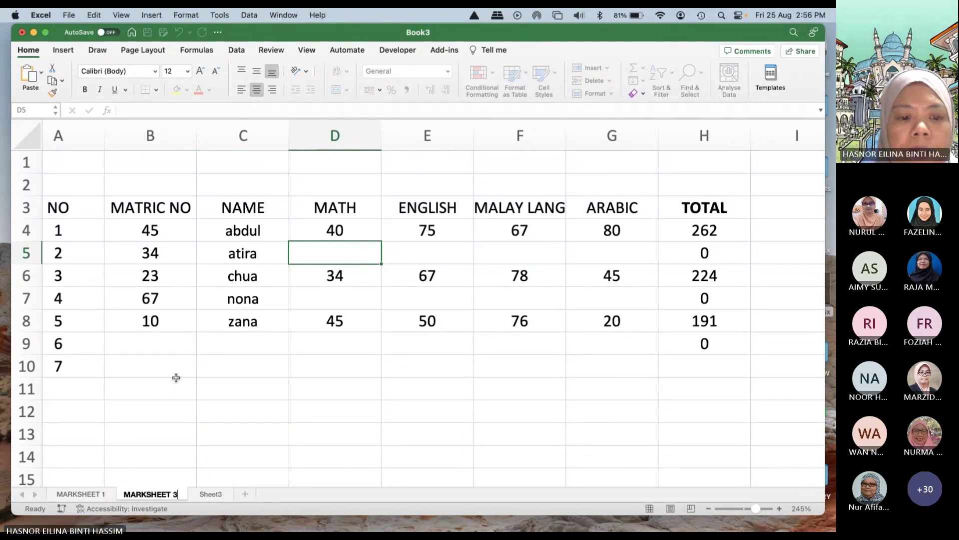
click(253, 414)
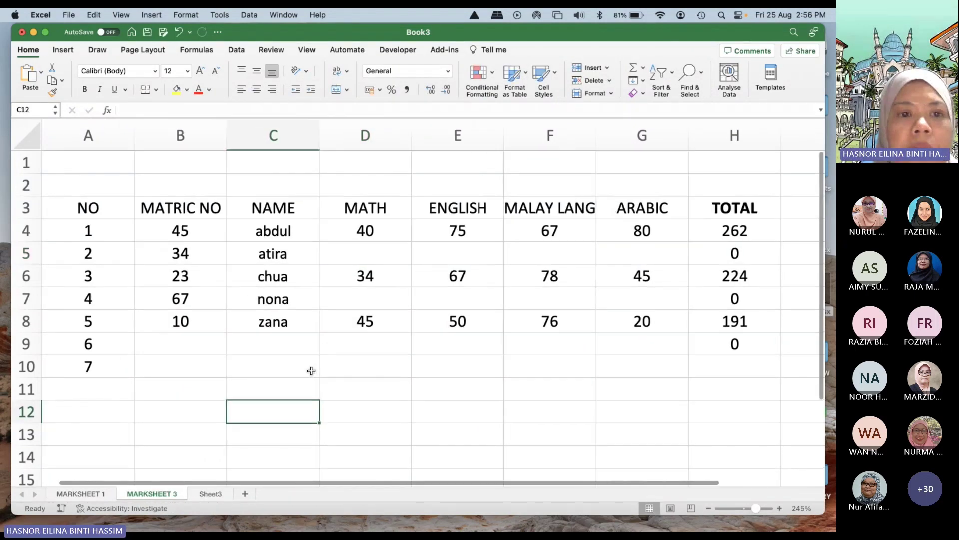
Step: Switch to the MARKSHEET 1 sheet and reduce its zoom to 120%
click(91, 497)
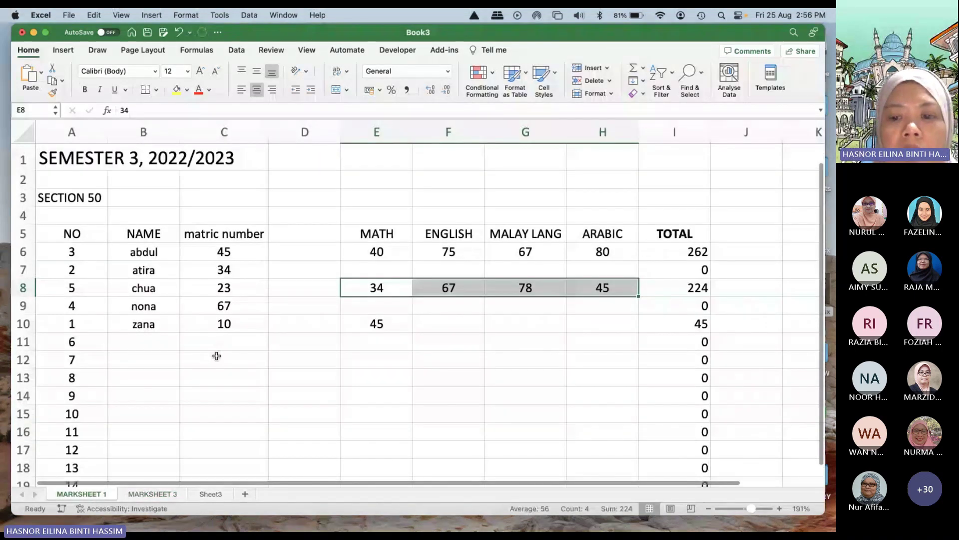
click(742, 499)
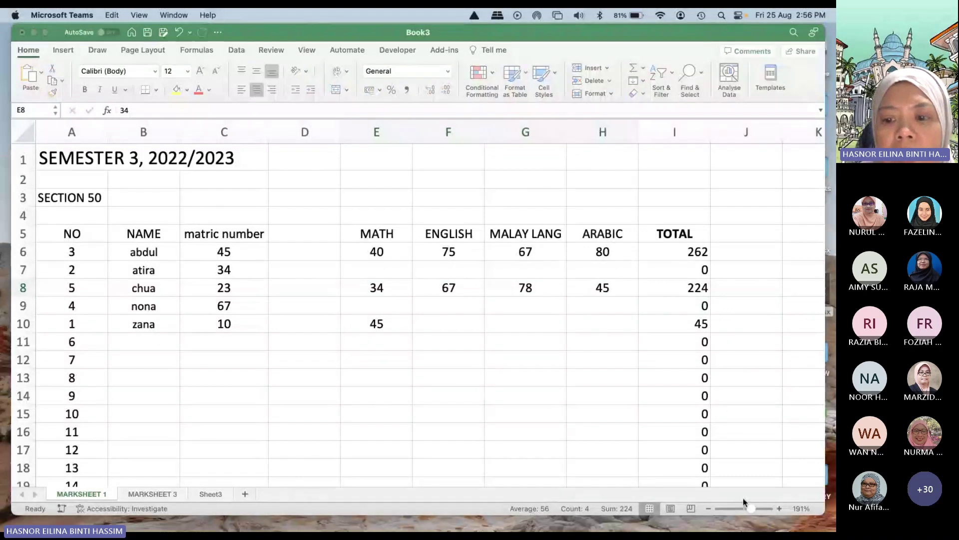
click(742, 508)
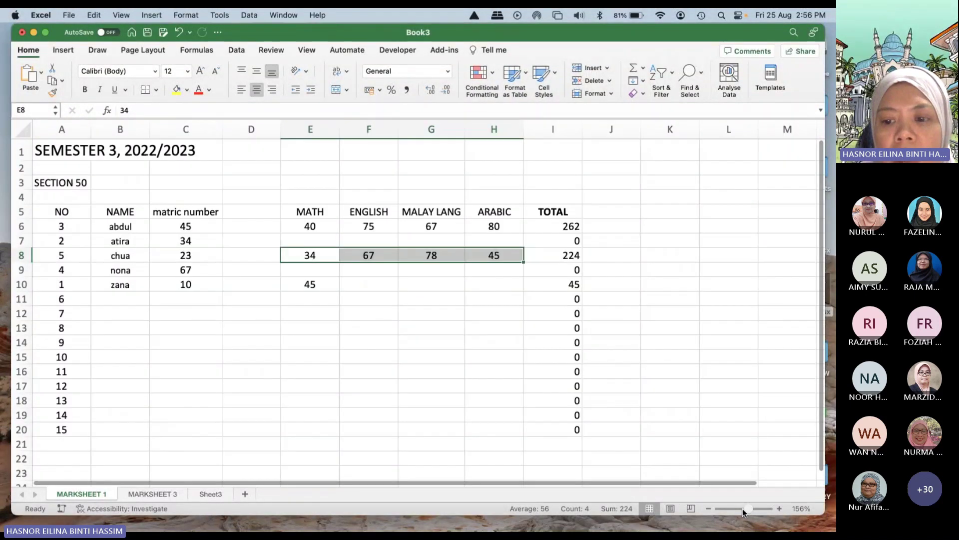
drag(743, 509, 744, 508)
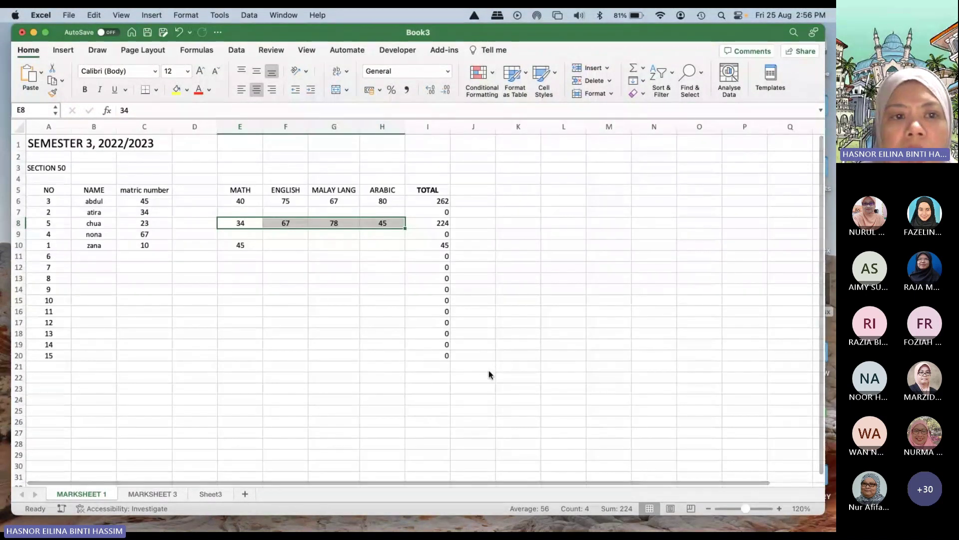
Step: Try to apply the Merge cells option to the semester title with only cell A1 selected
click(37, 143)
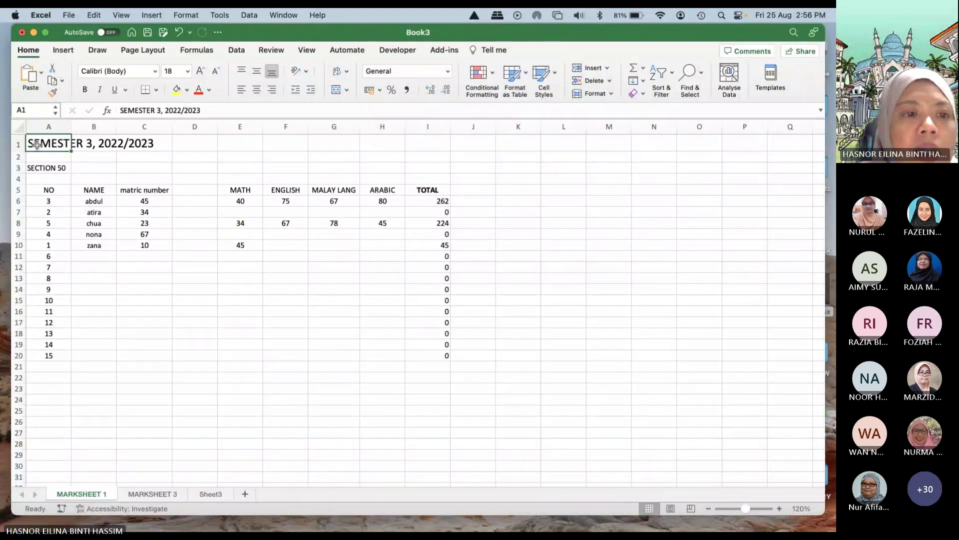
right_click(38, 144)
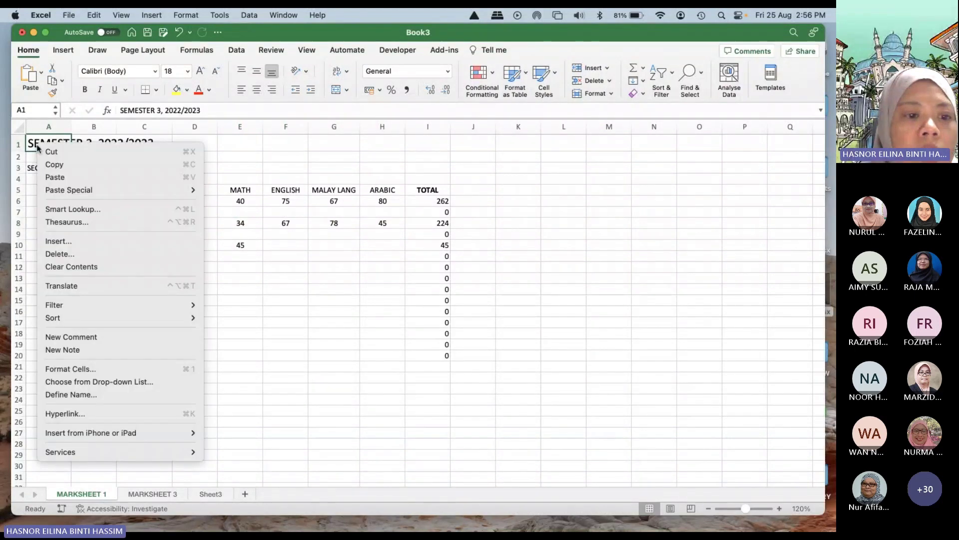
click(70, 368)
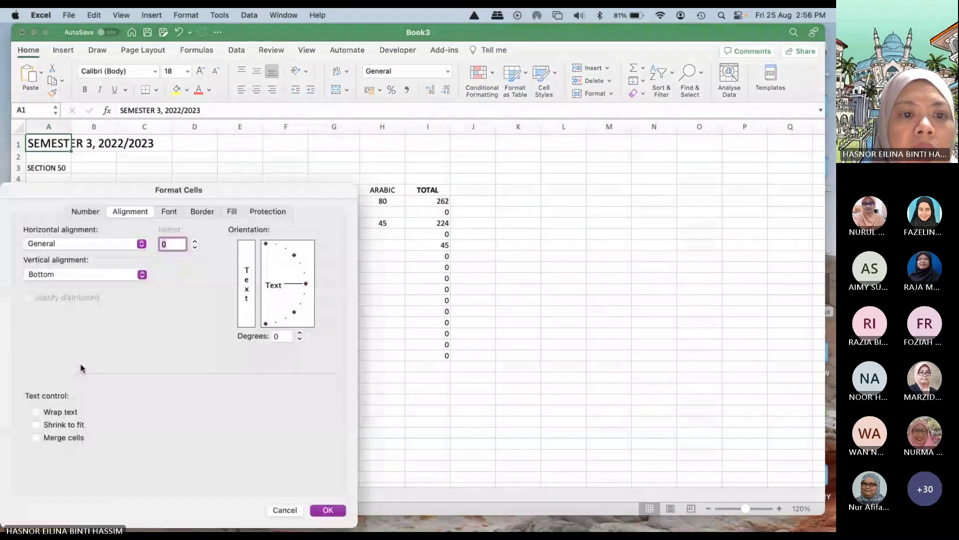
click(36, 439)
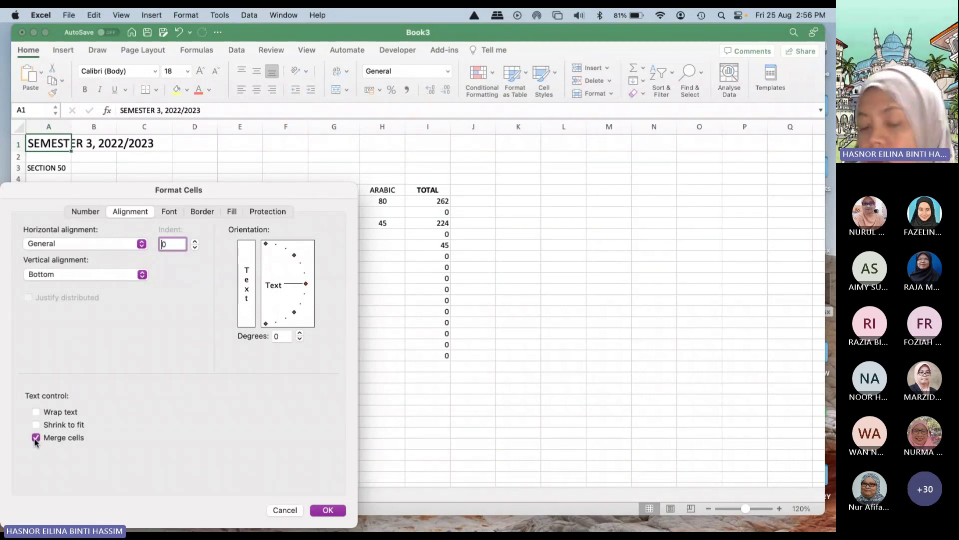
click(337, 510)
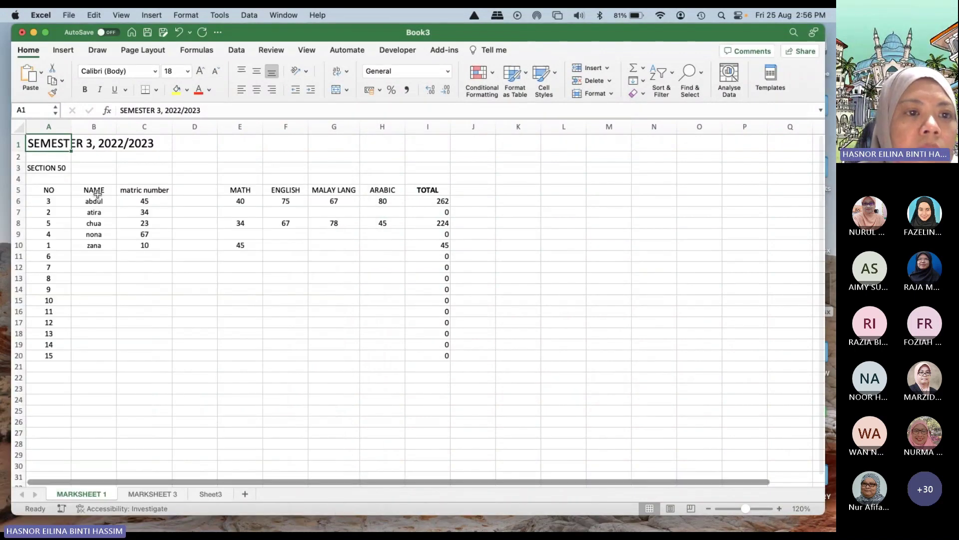
click(106, 156)
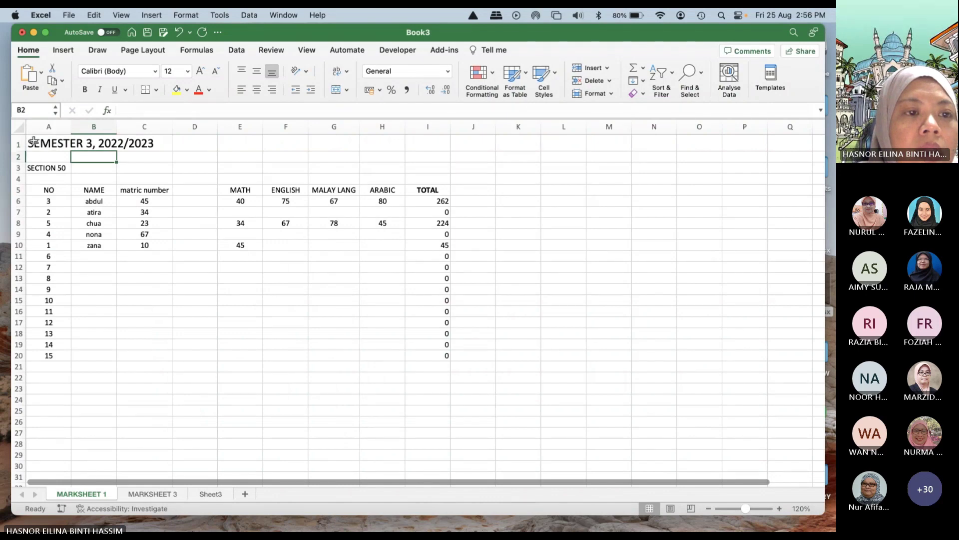
Step: Merge cells A1 to I1 so the semester title spans the full width of the marks table
drag(33, 142, 426, 140)
right_click(46, 146)
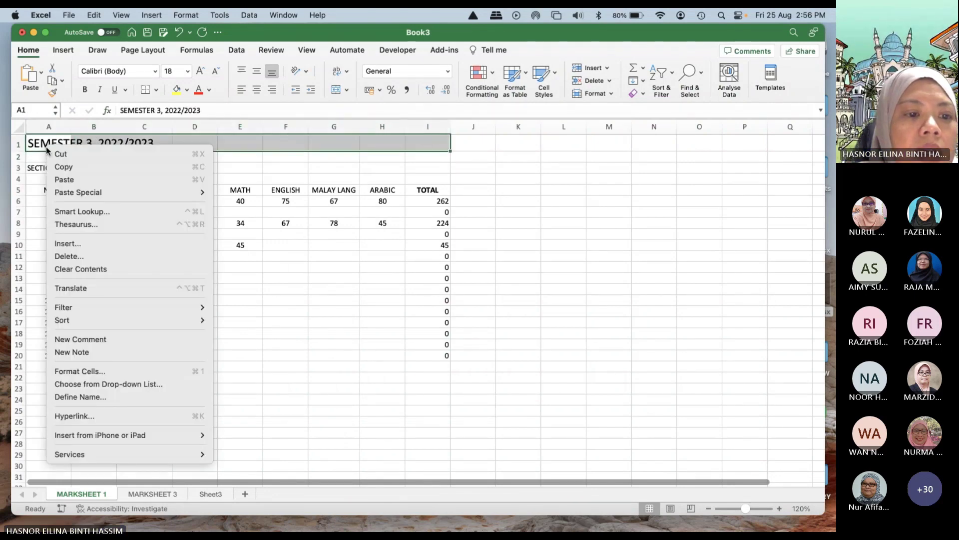
click(70, 368)
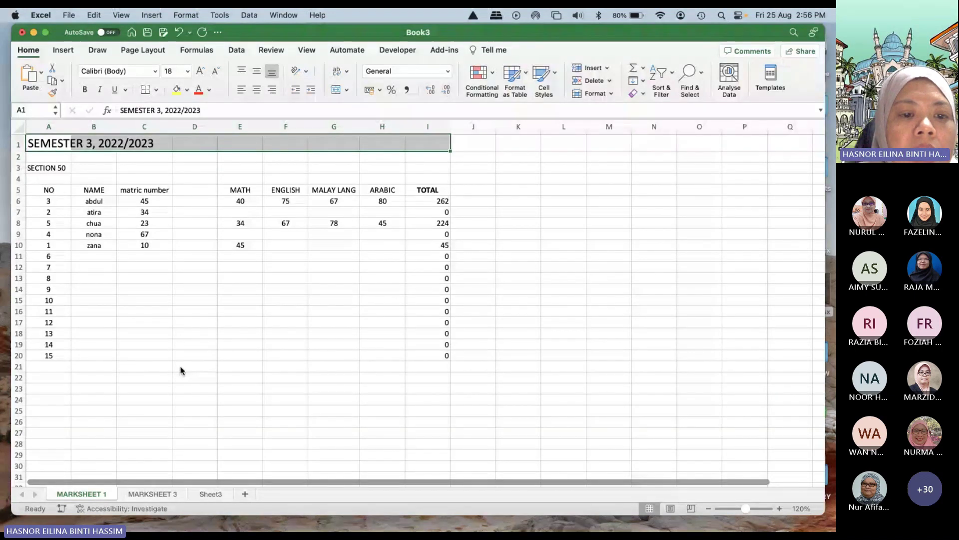
click(37, 438)
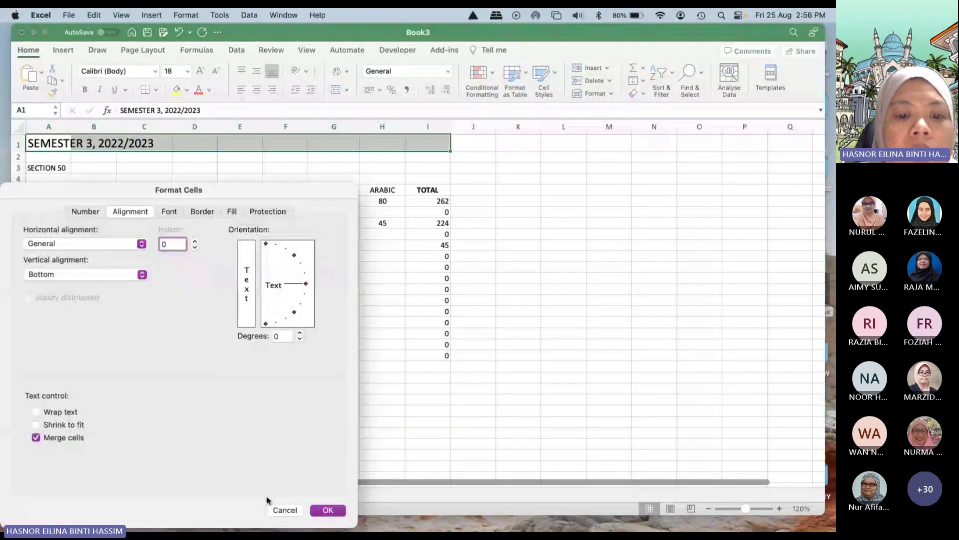
click(327, 510)
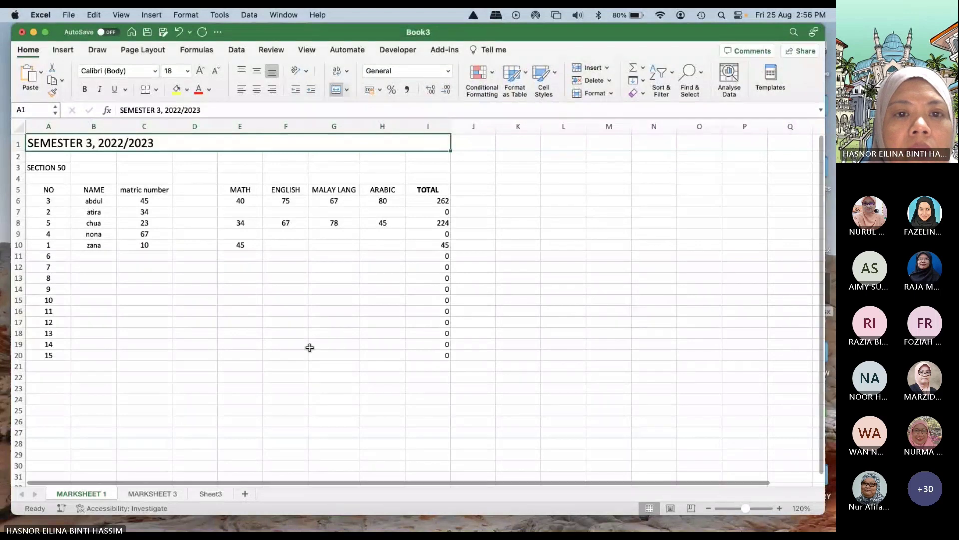
click(321, 274)
Step: Review the alignment and merge settings of the merged semester title cell
click(33, 142)
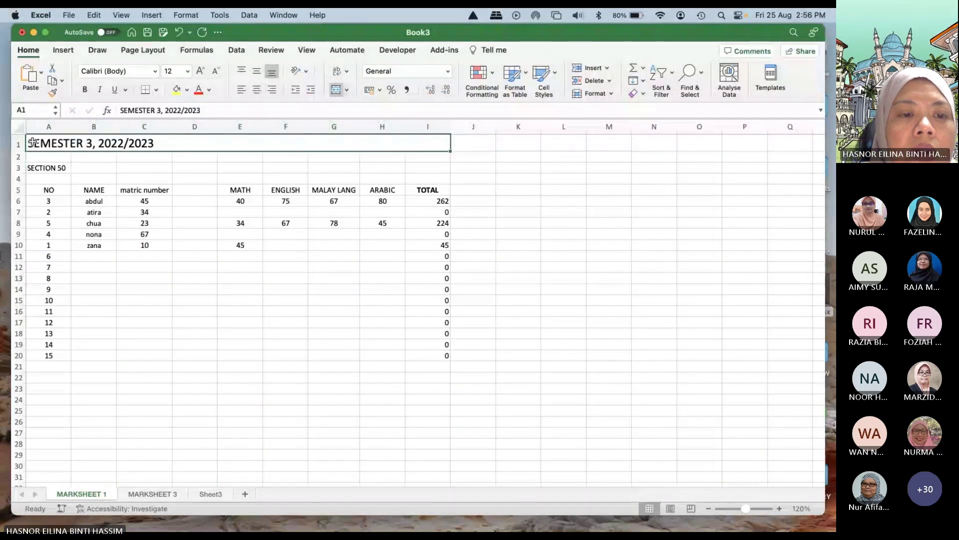
right_click(57, 143)
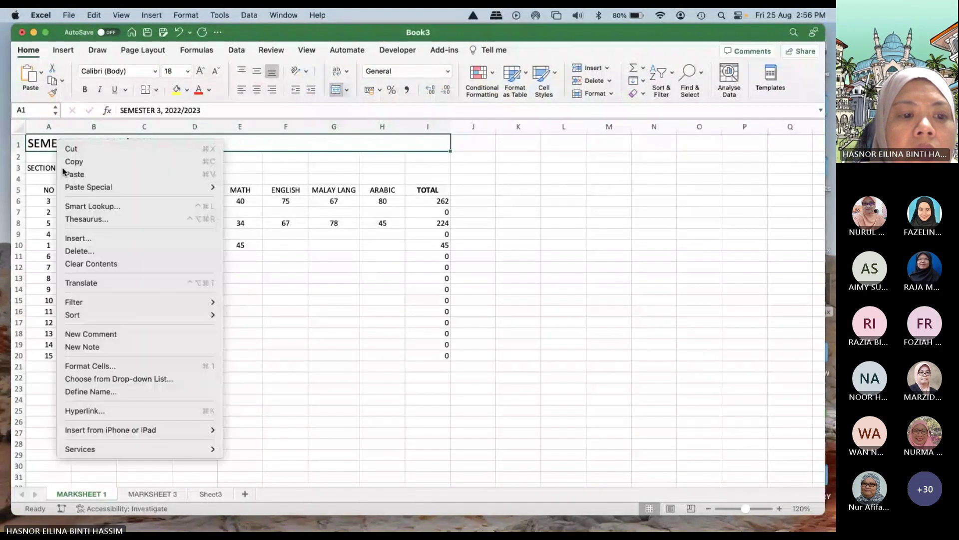
click(99, 367)
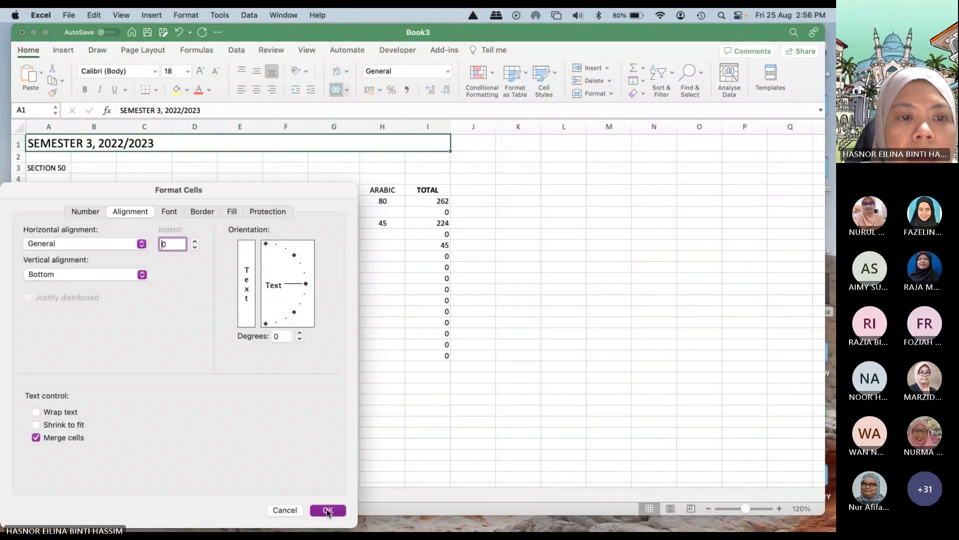
click(328, 510)
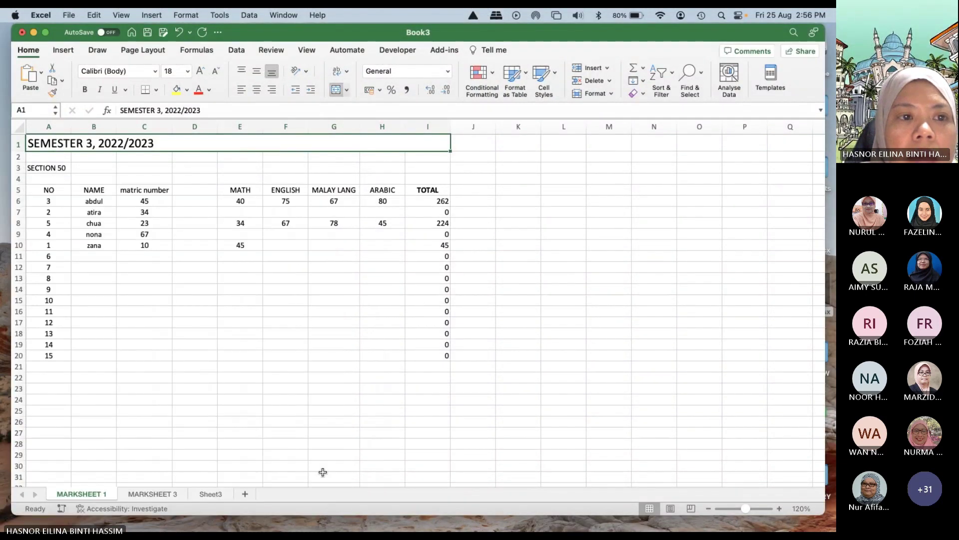
click(169, 256)
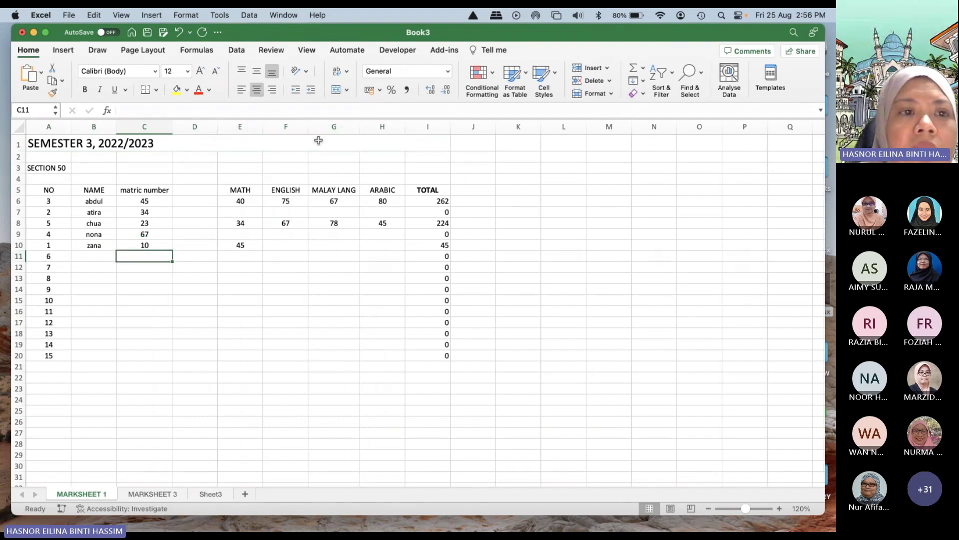
Step: Centre the semester title horizontally in its merged cell
click(45, 144)
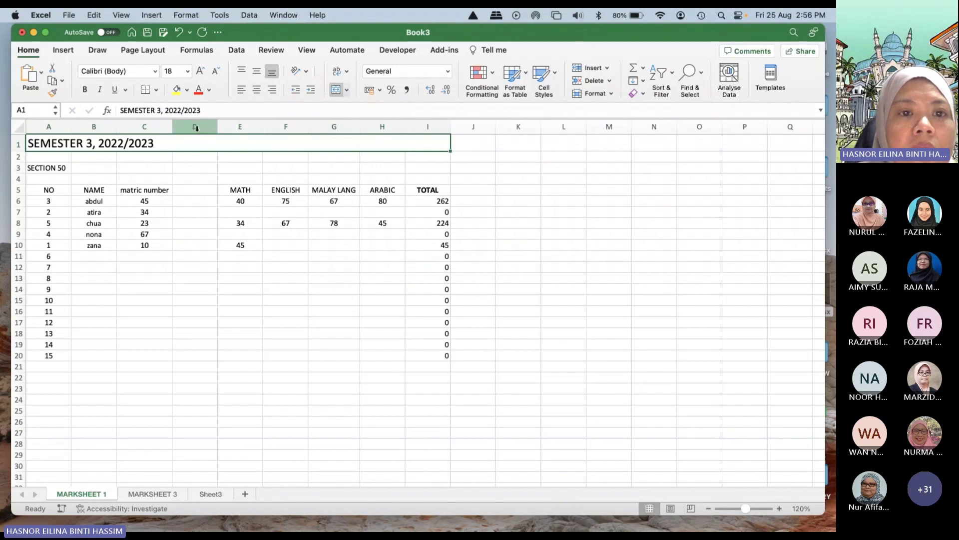
click(254, 90)
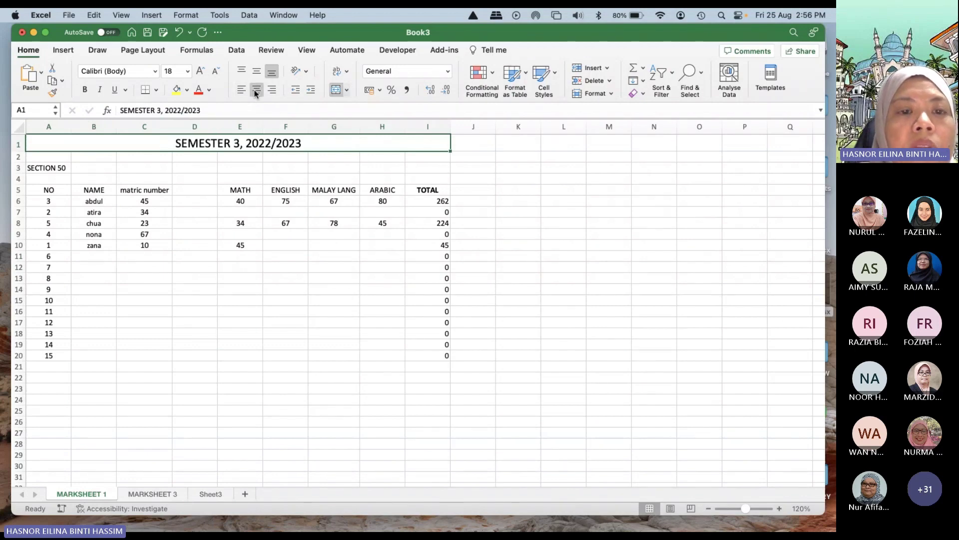
click(263, 242)
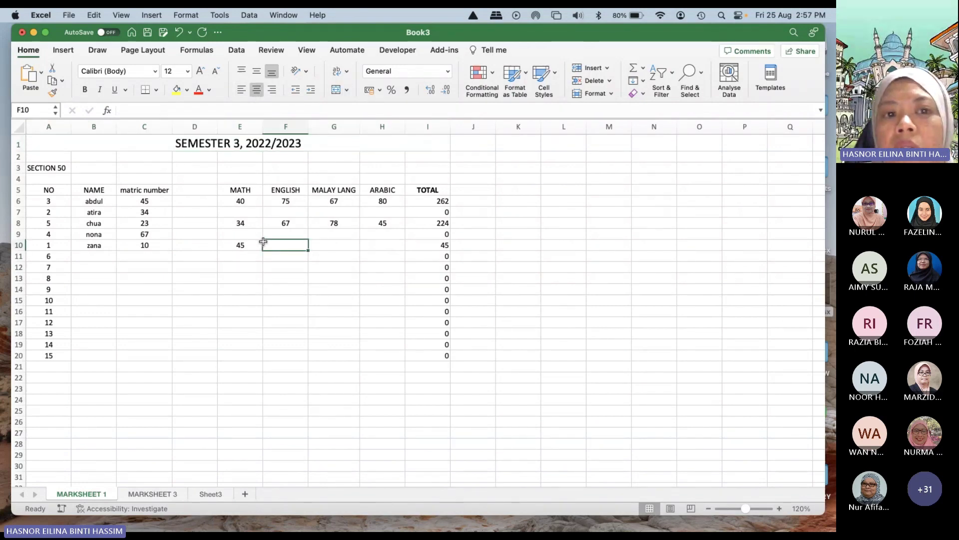
Step: Try to apply the Merge cells option to the SECTION 50 heading with only cell A3 selected
click(33, 170)
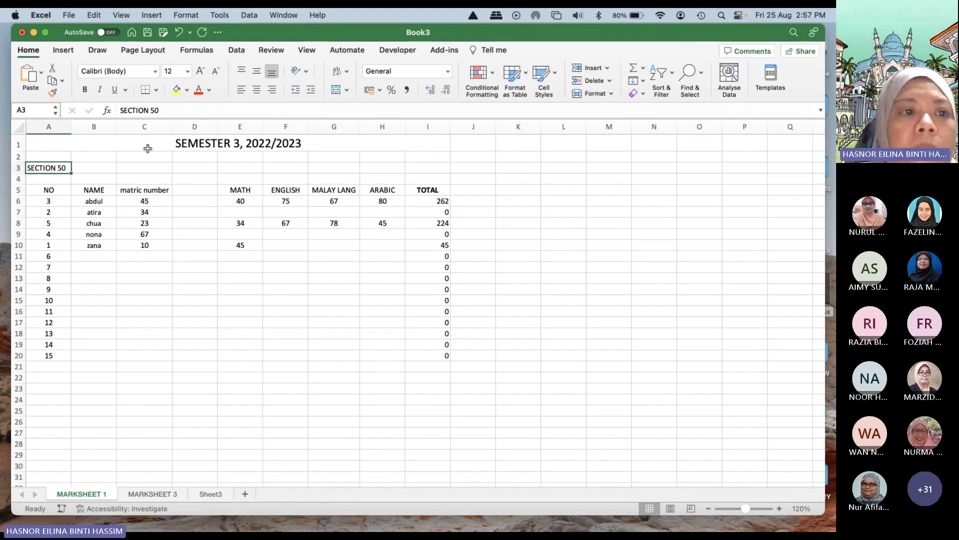
right_click(46, 168)
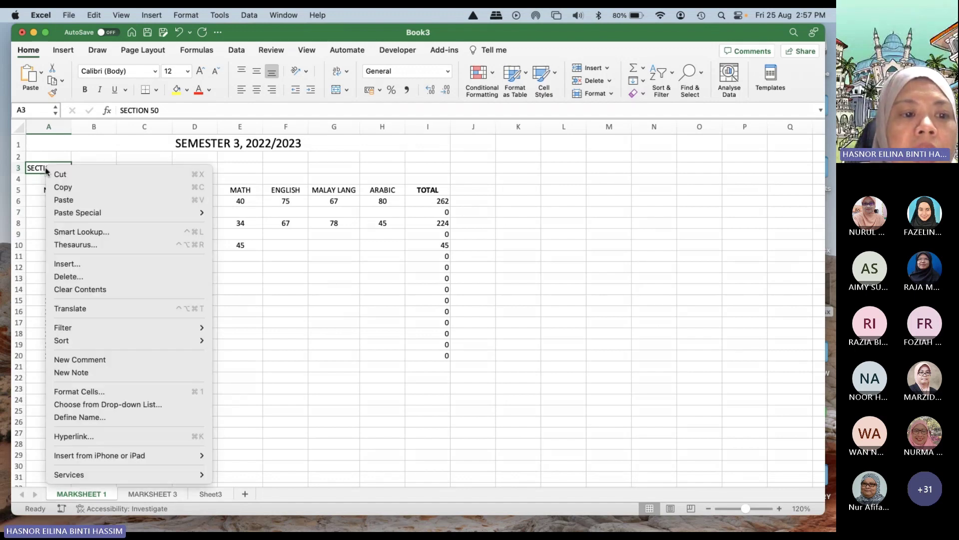
click(77, 392)
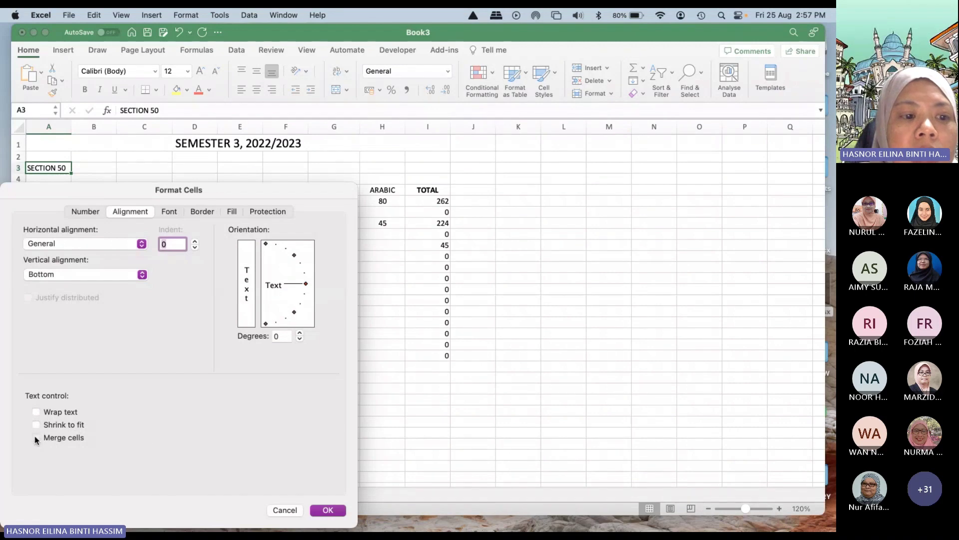
click(36, 438)
click(328, 510)
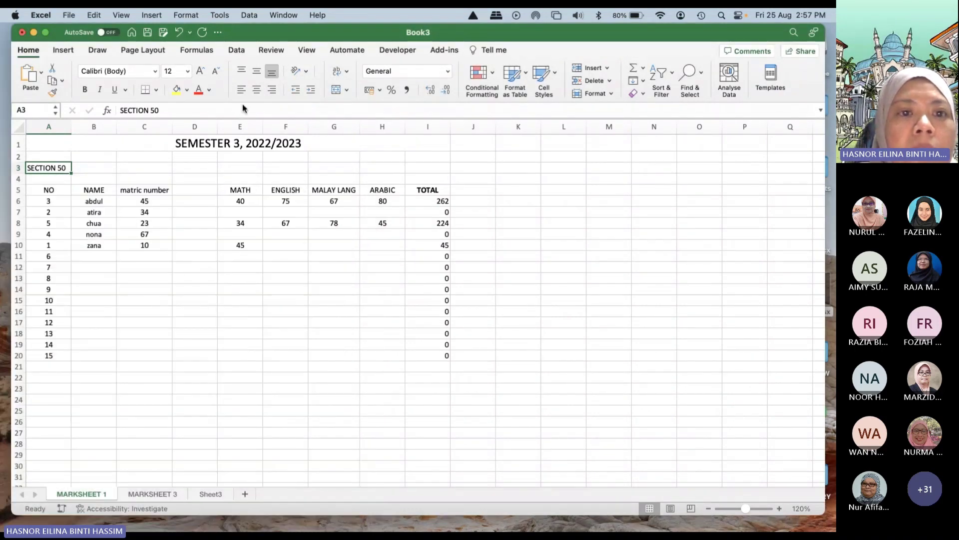
Step: Centre the SECTION 50 heading horizontally in cell A3
click(257, 90)
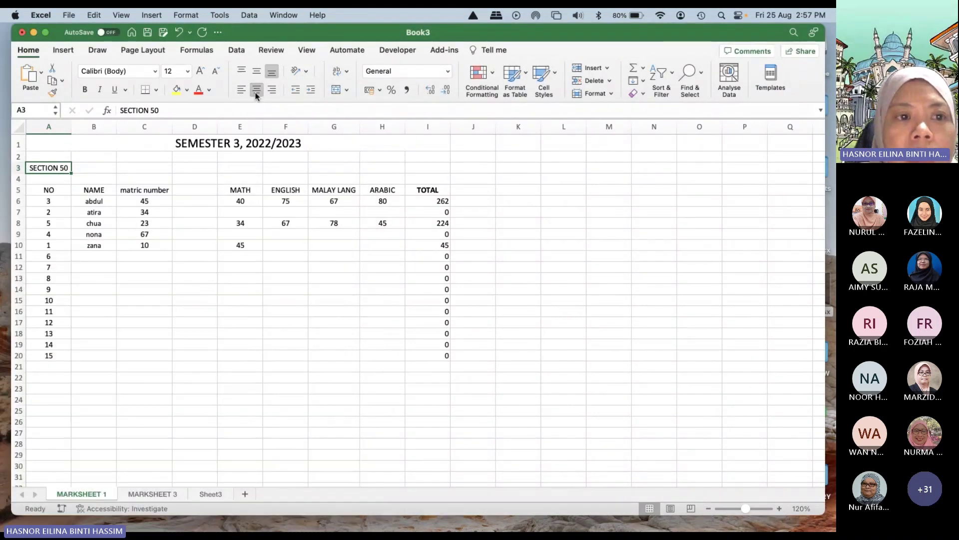
click(18, 168)
click(101, 213)
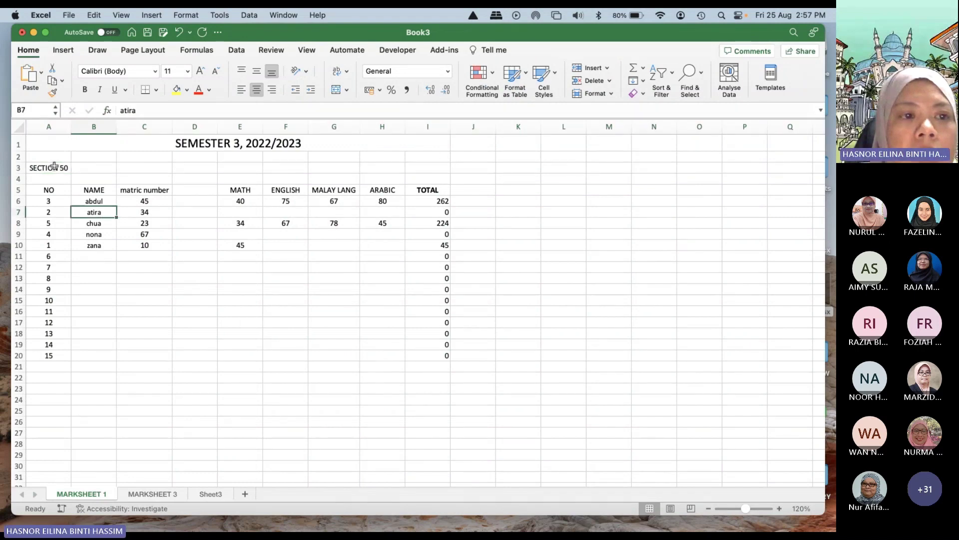
Step: Merge cells A3 to I3 so the SECTION 50 heading spans the full width of the table
drag(54, 167, 427, 167)
right_click(196, 165)
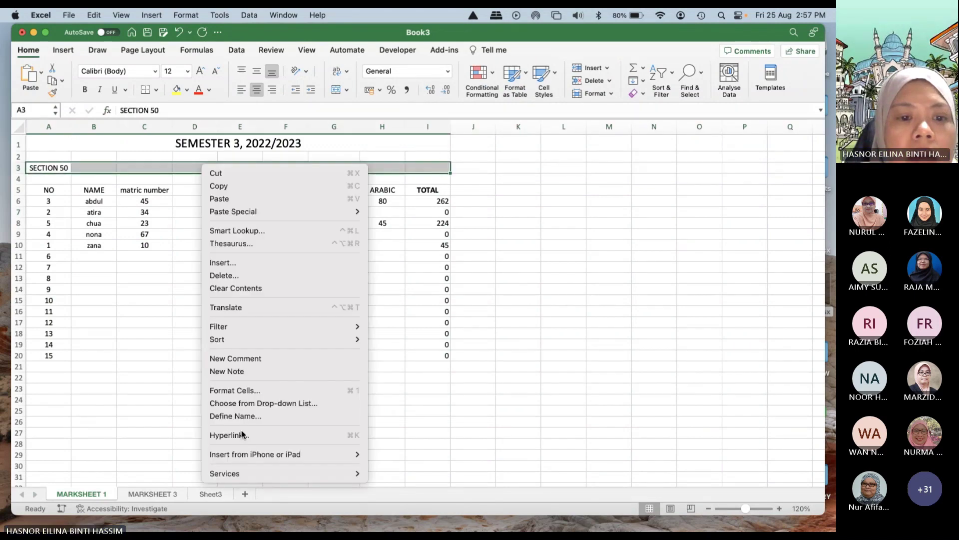
click(235, 392)
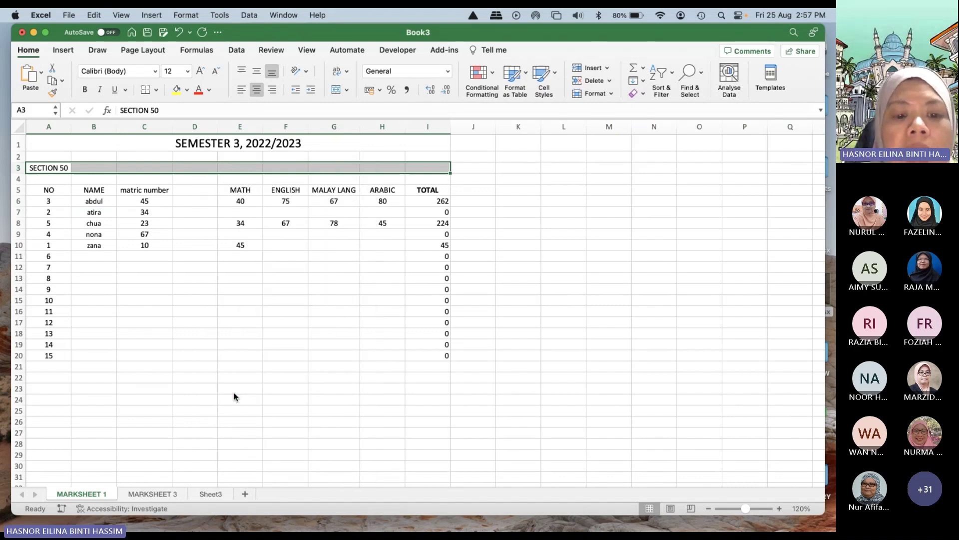
click(381, 376)
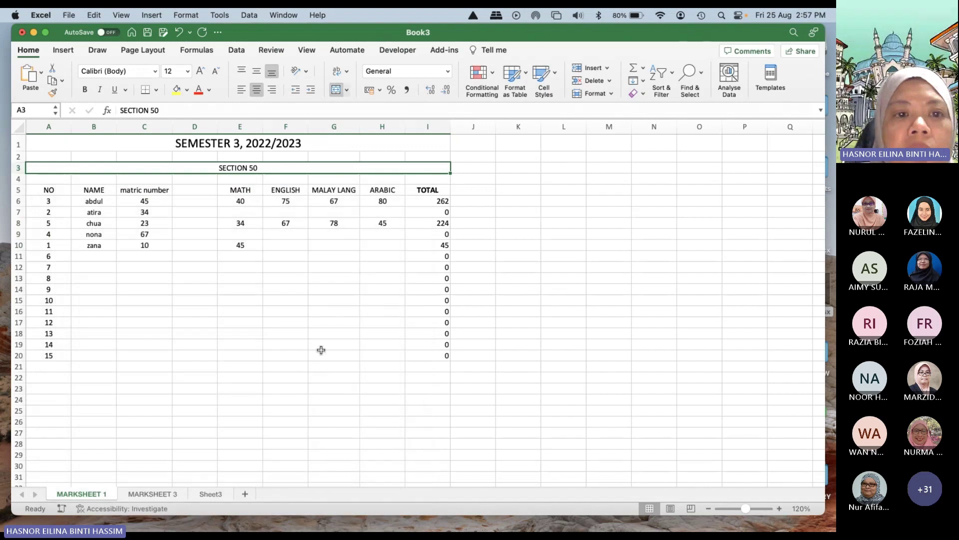
Step: Clear the existing numbers under the NO heading, from cell A6 to A20
click(310, 324)
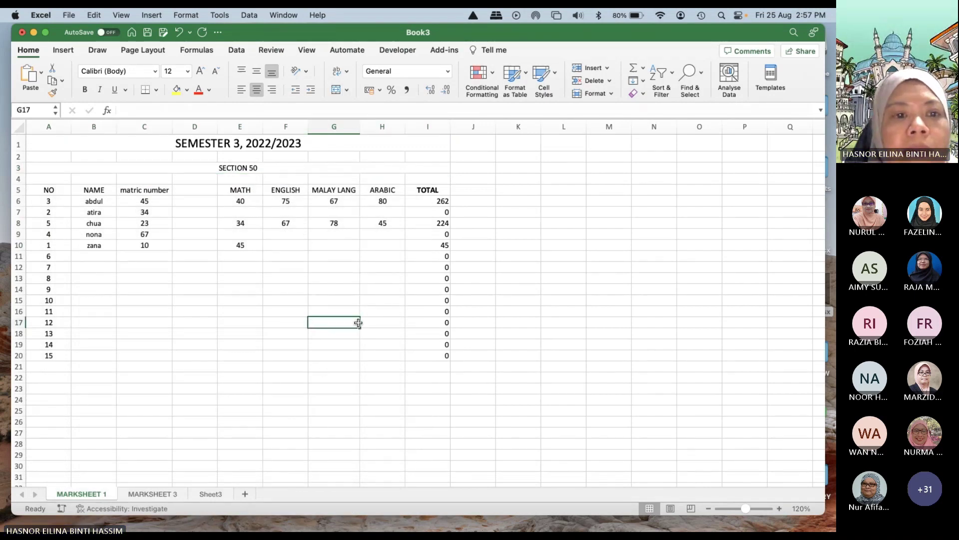
scroll(31, 196, down, 1)
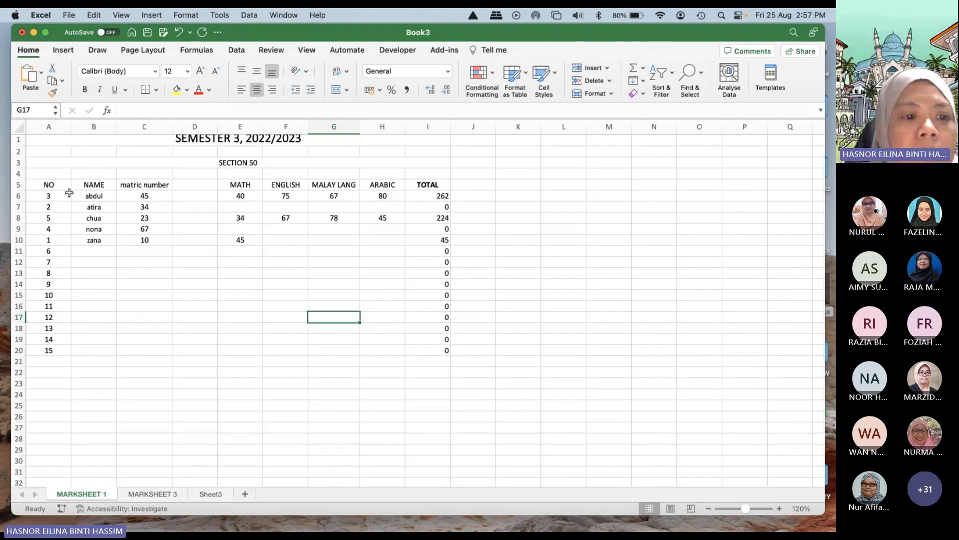
drag(49, 196, 53, 345)
key(Delete)
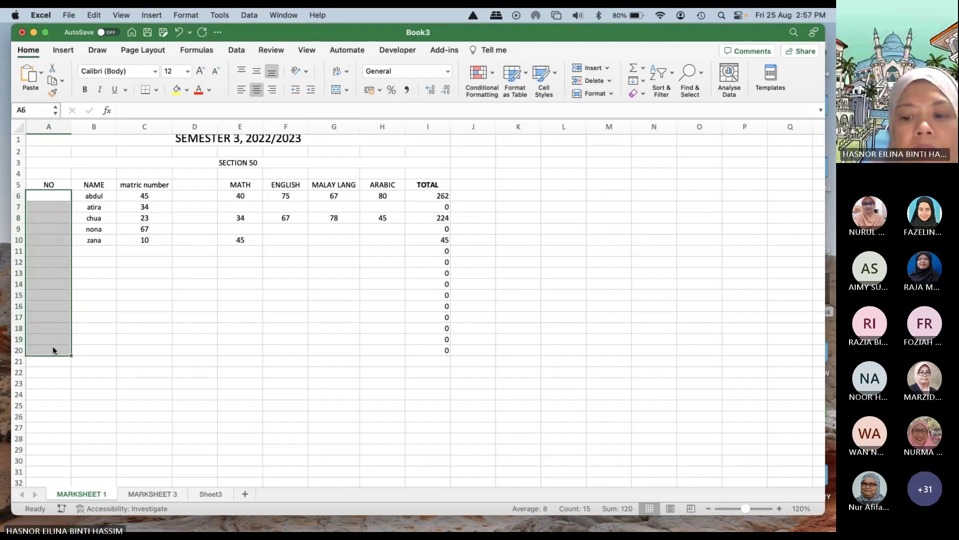
Step: Enter 1 in A6 and 2 in A7, and fill the number series down to 10 in A15
click(57, 197)
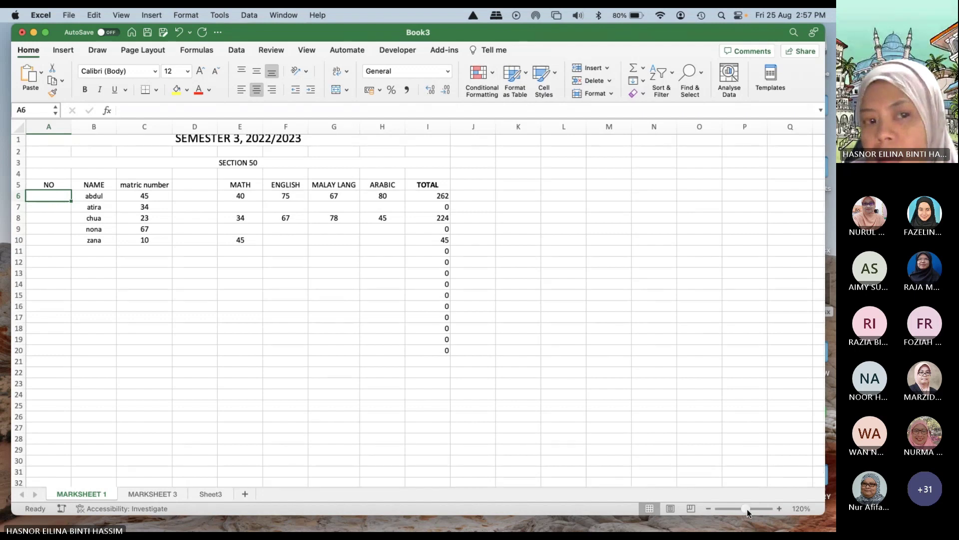
drag(747, 509, 751, 508)
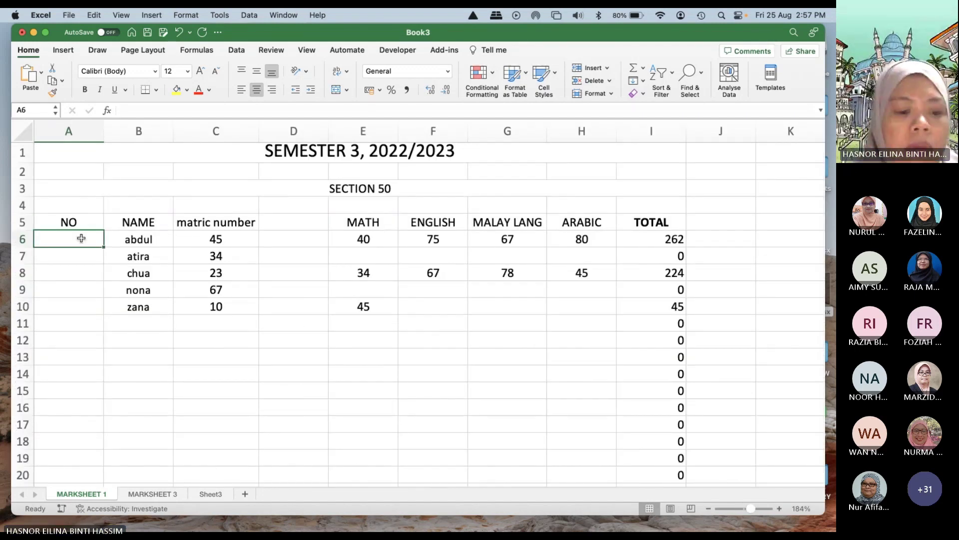
text(1)
click(73, 260)
text(2)
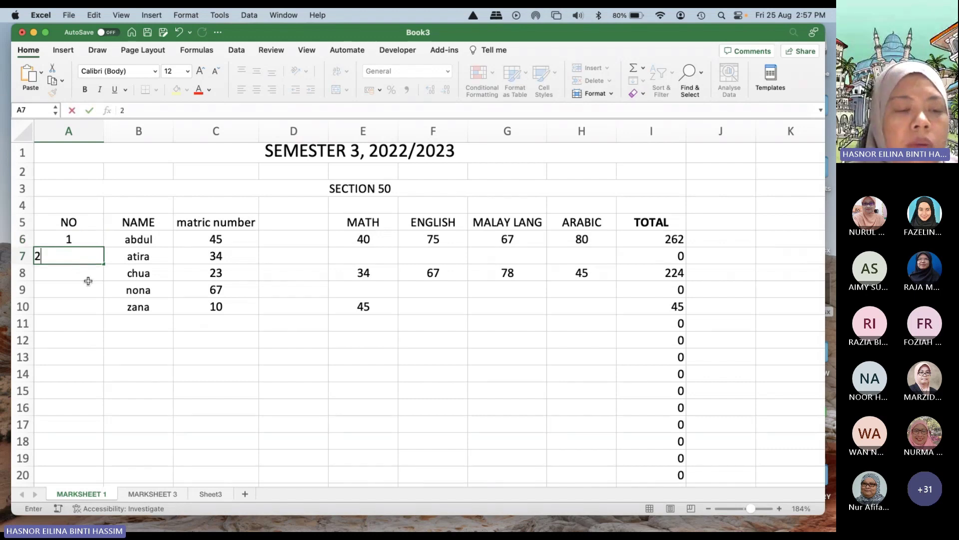
key(Return)
click(85, 239)
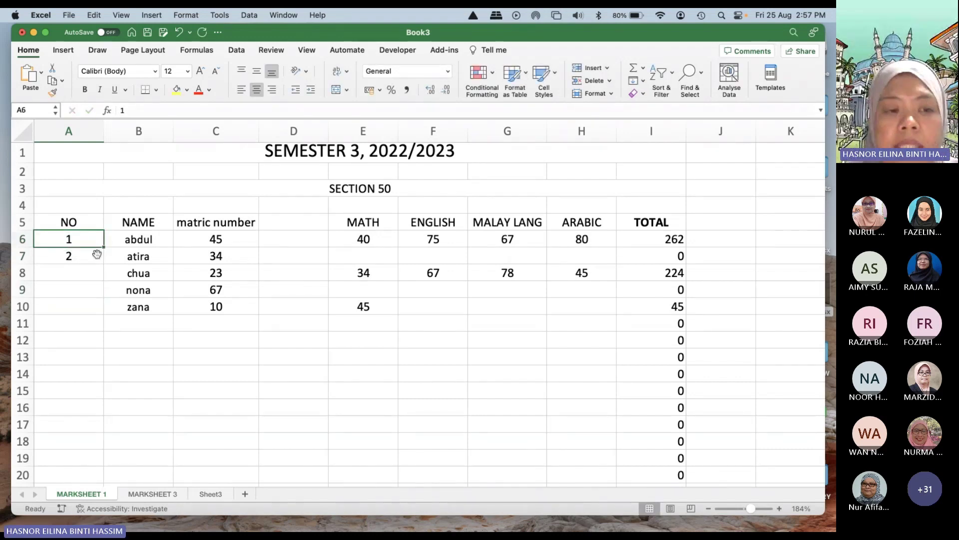
drag(93, 242, 97, 392)
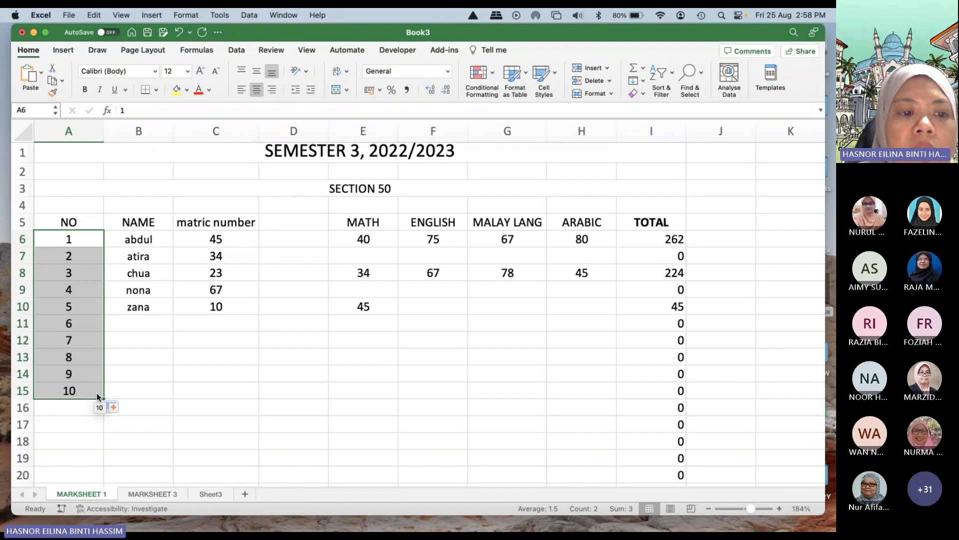
click(152, 381)
scroll(152, 382, down, 1)
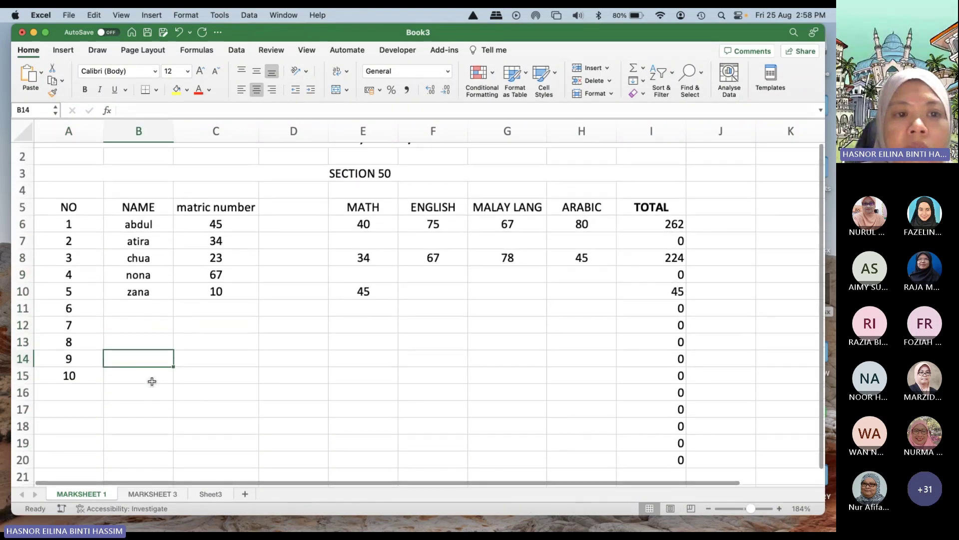
Step: Apply All Borders to the marks table from A5 to I15
scroll(281, 270, up, 1)
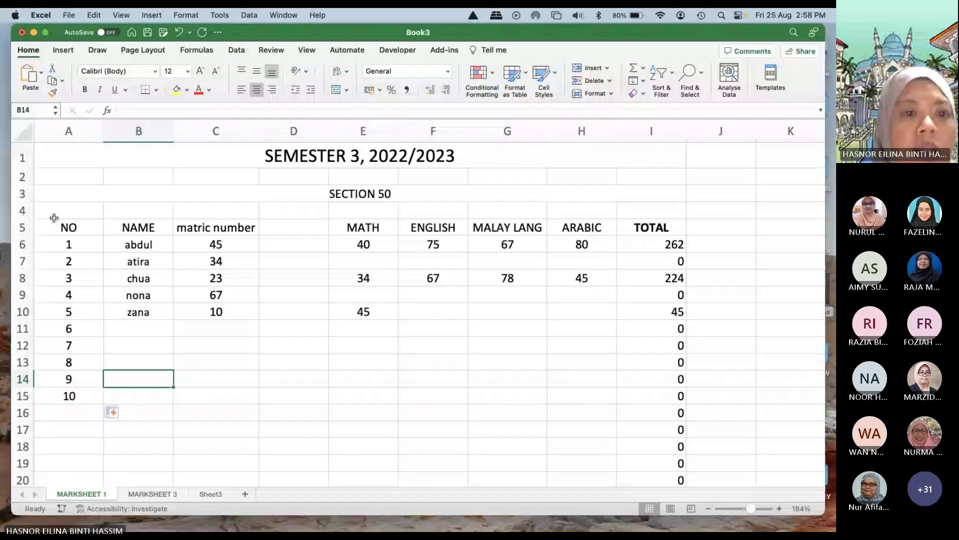
click(63, 231)
mouse_move(63, 231)
mouse_down()
mouse_move(650, 388)
mouse_move(657, 407)
mouse_up()
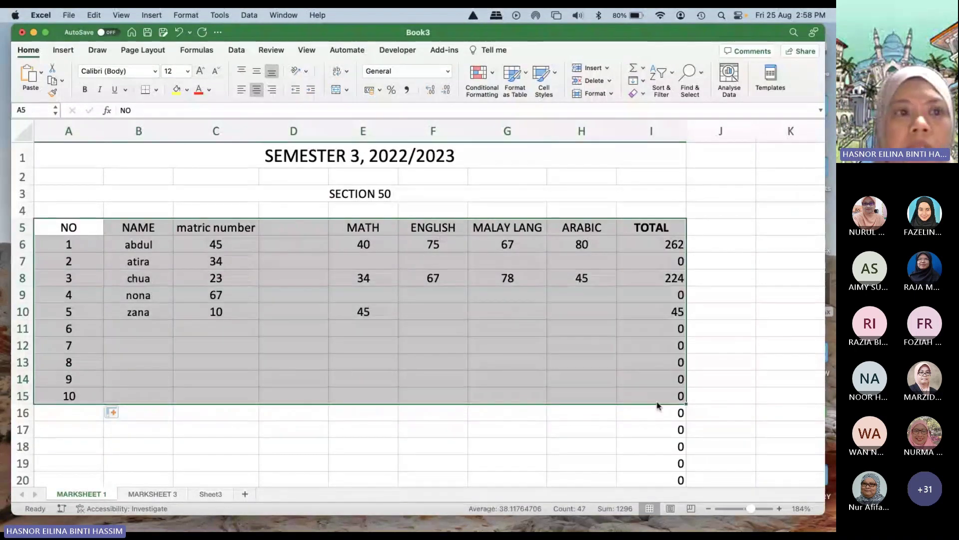
click(157, 88)
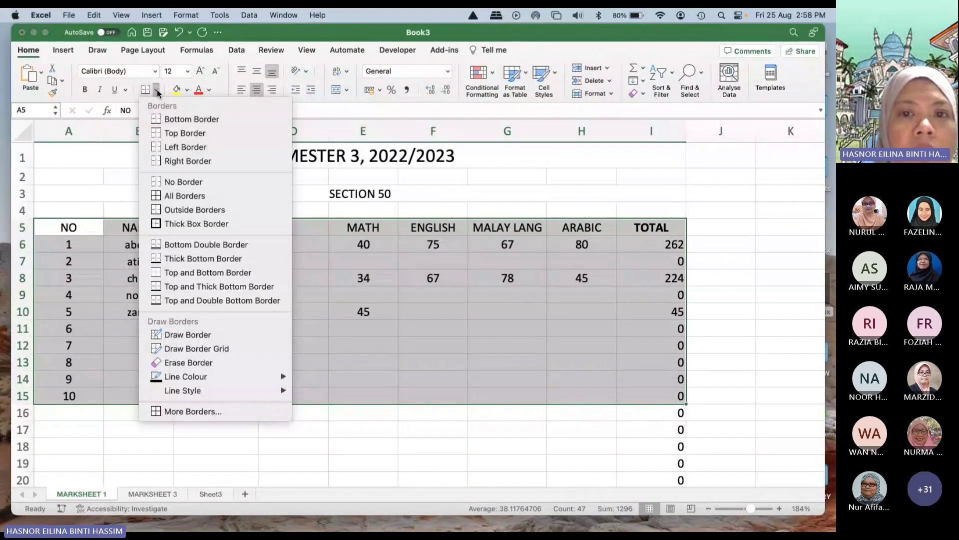
click(168, 196)
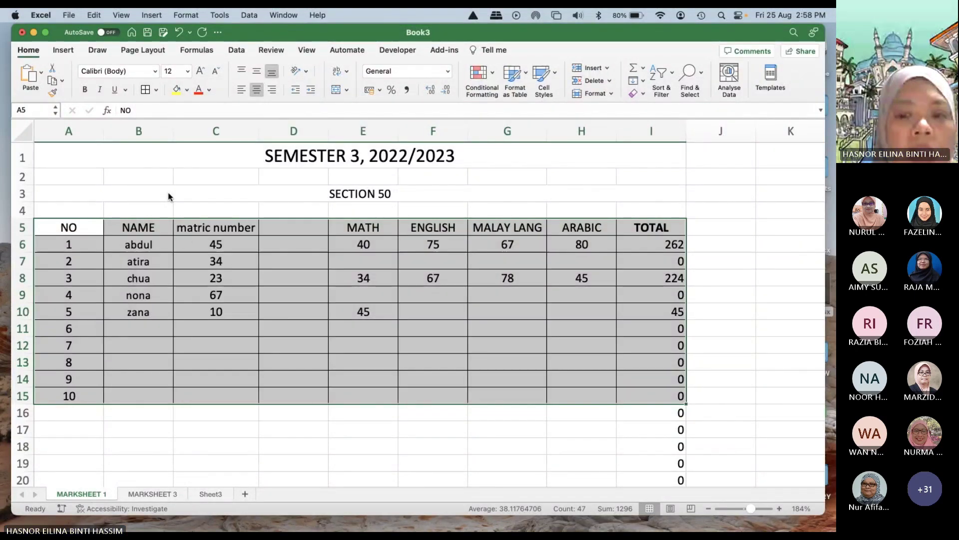
click(240, 415)
Step: Clear the surplus TOTAL formulas below the bordered table, in cells I16 to I20
scroll(290, 327, down, 2)
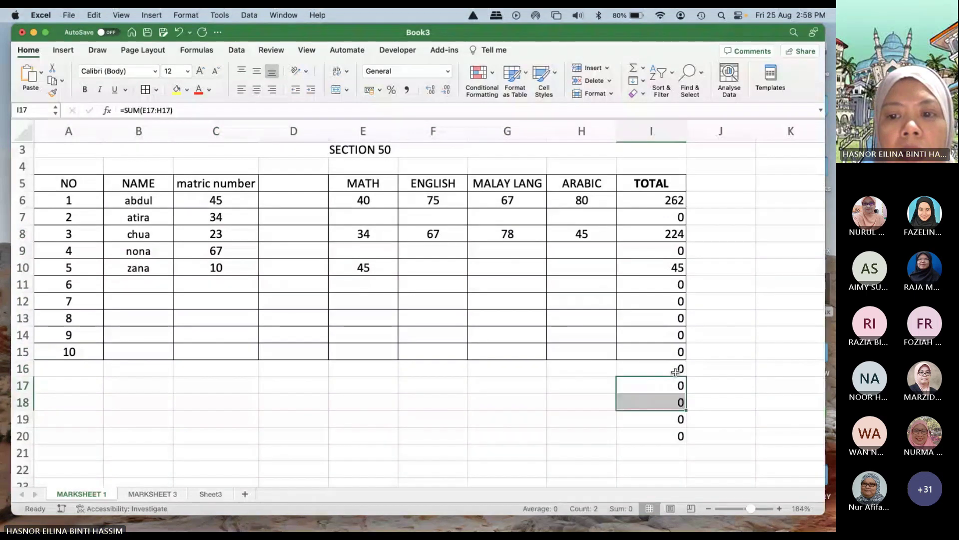
drag(669, 370, 675, 436)
key(Delete)
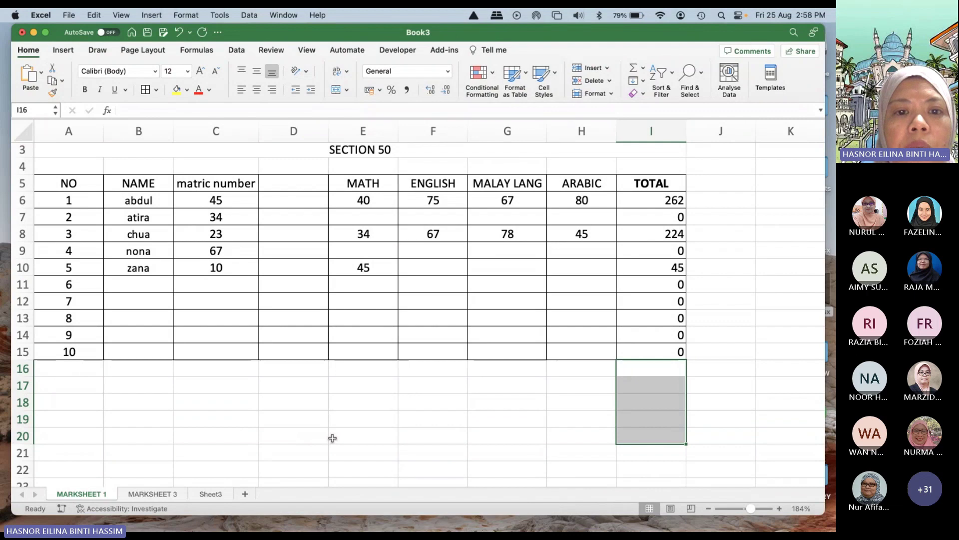
scroll(333, 438, up, 1)
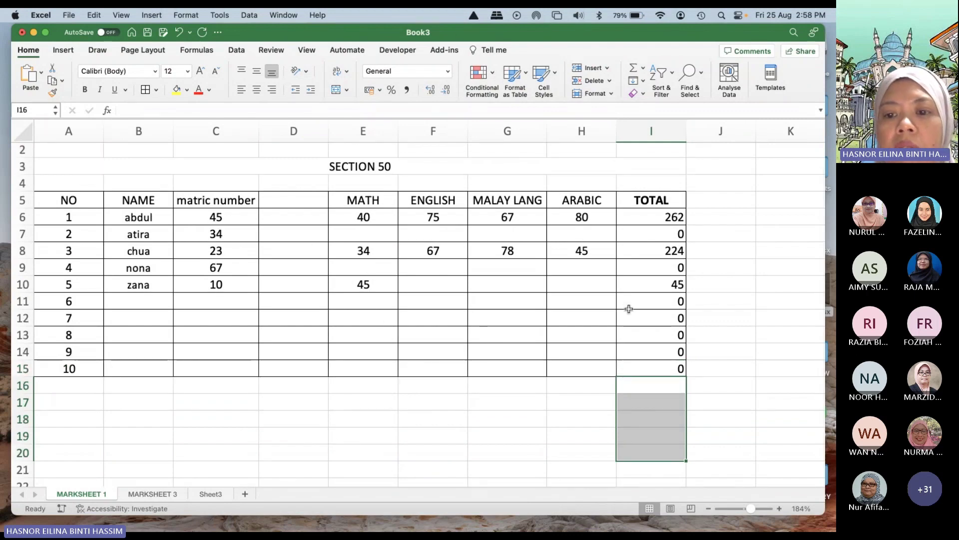
click(737, 385)
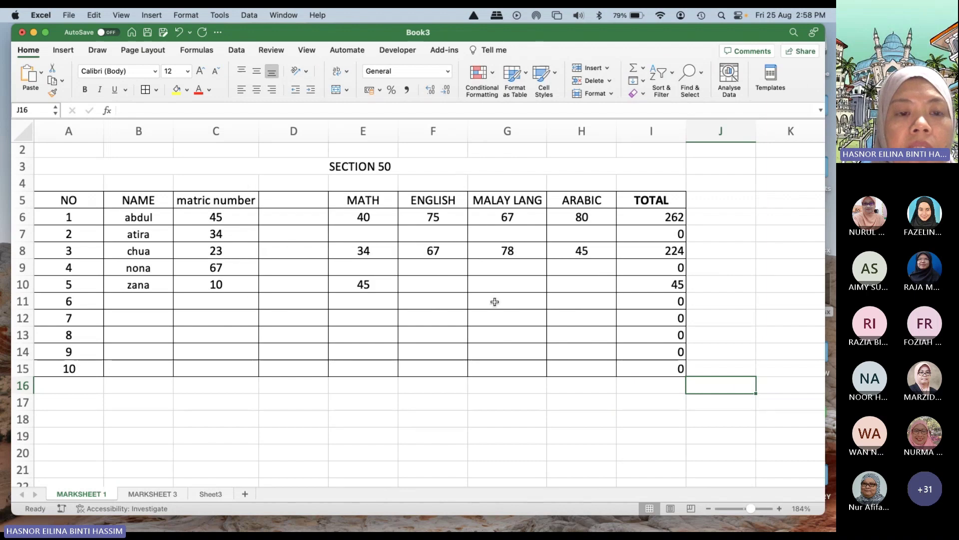
Step: Check the marksheet's page layout in the print preview and cancel without printing
click(65, 16)
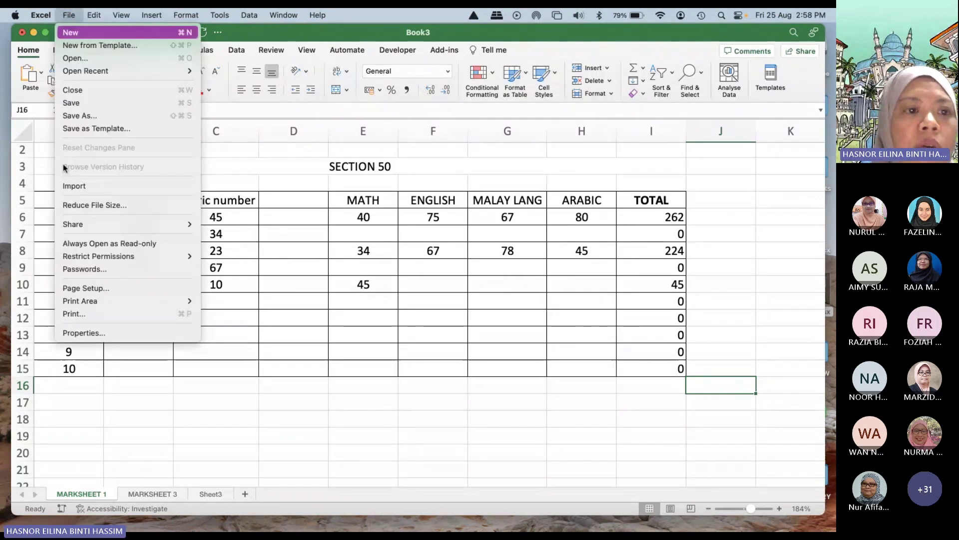
click(84, 312)
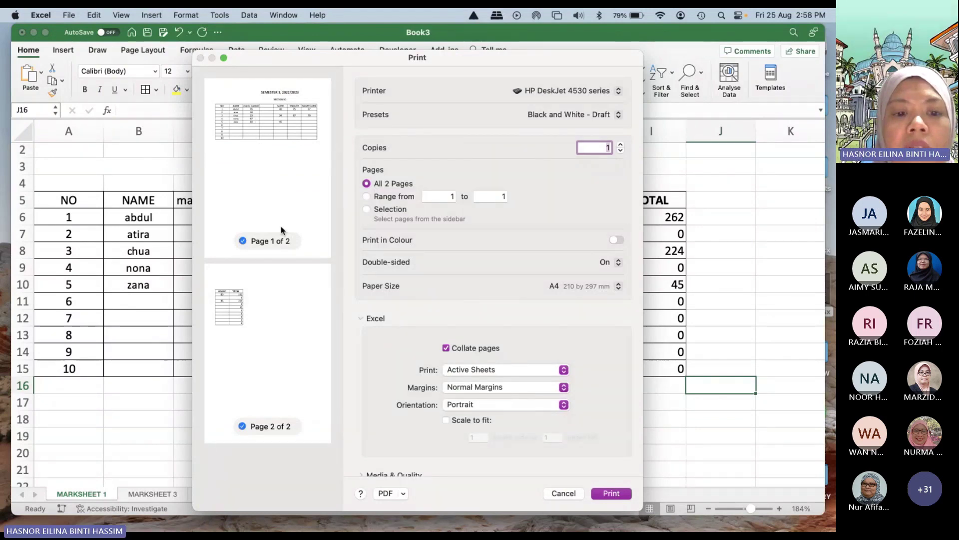
click(564, 494)
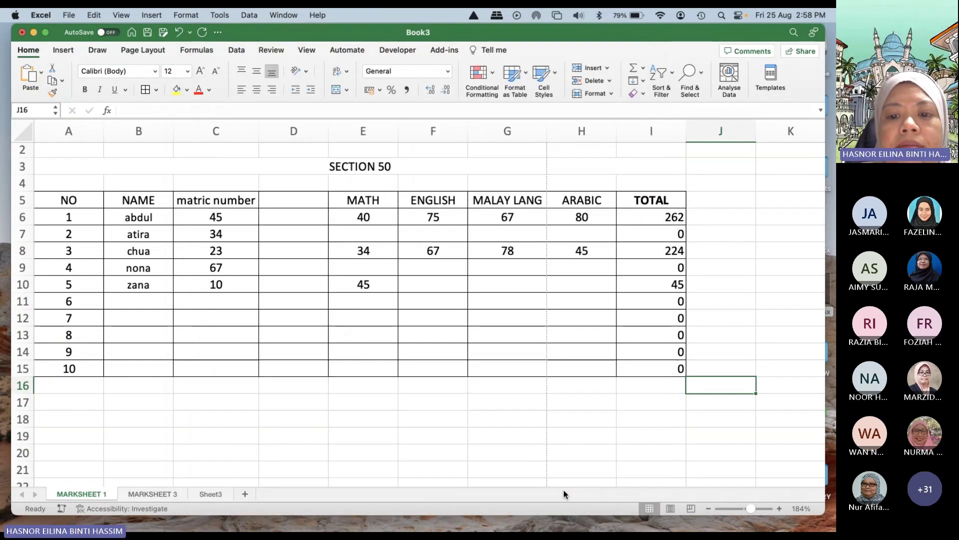
Step: Save the workbook as SECTION 50 on the Desktop in Excel Workbook (.xlsx) format
click(71, 12)
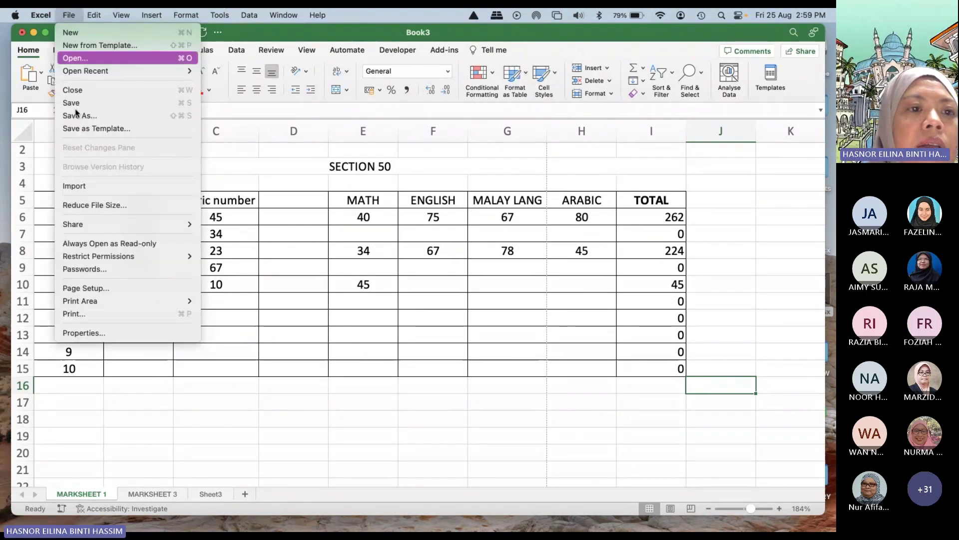
click(77, 117)
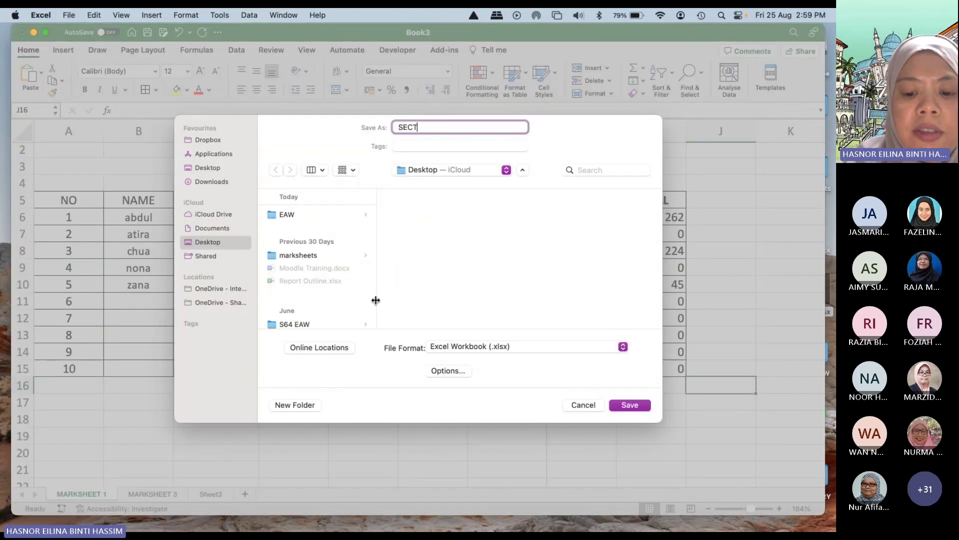
text(SECTION 50)
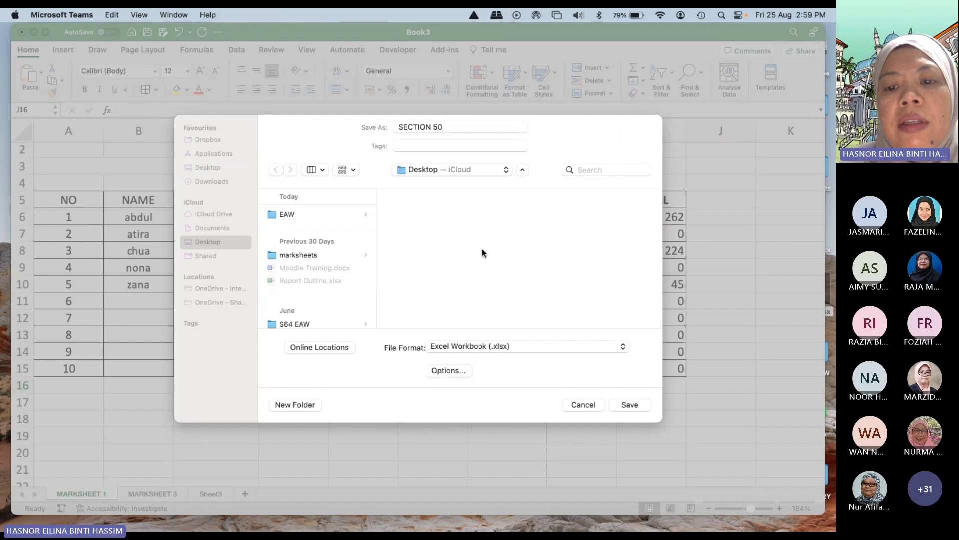
click(626, 405)
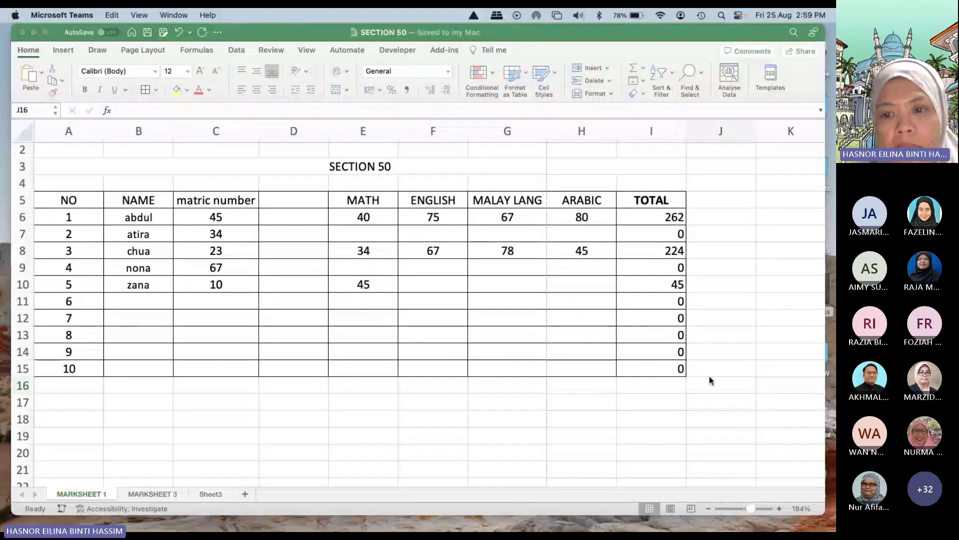
Step: Enter 45 as the MATH mark of student number 2 in cell E7
click(352, 239)
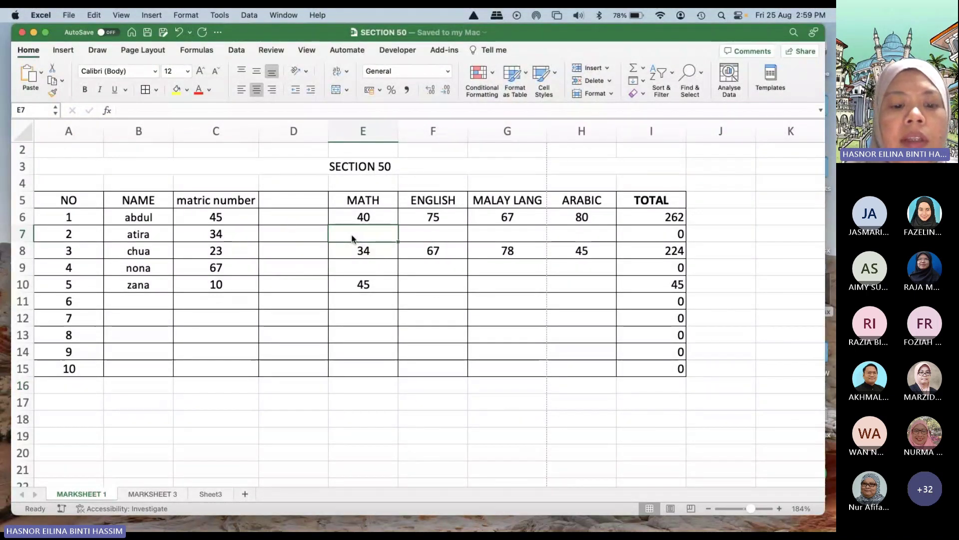
text(45)
key(Tab)
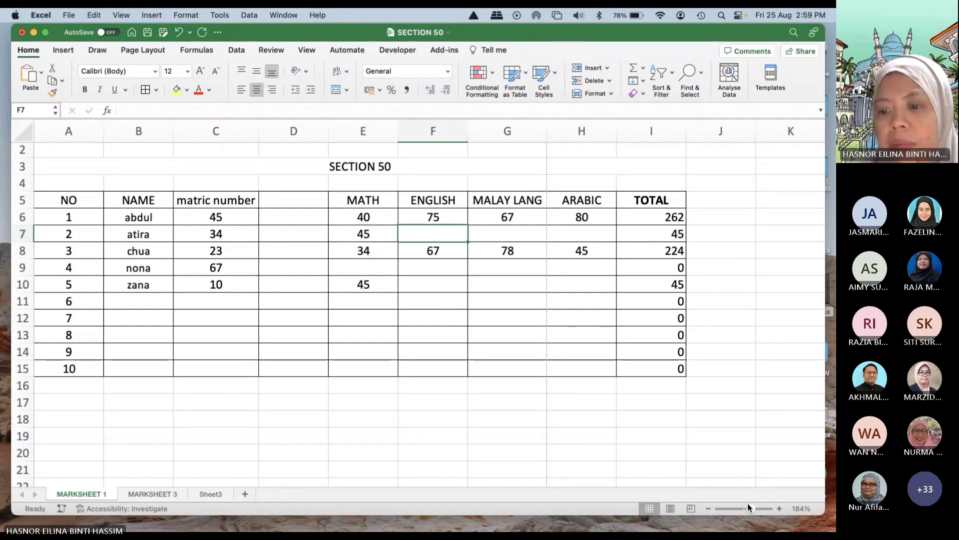
Step: Add the column heading AVERAGE in cell J5, beside TOTAL
drag(750, 509, 757, 508)
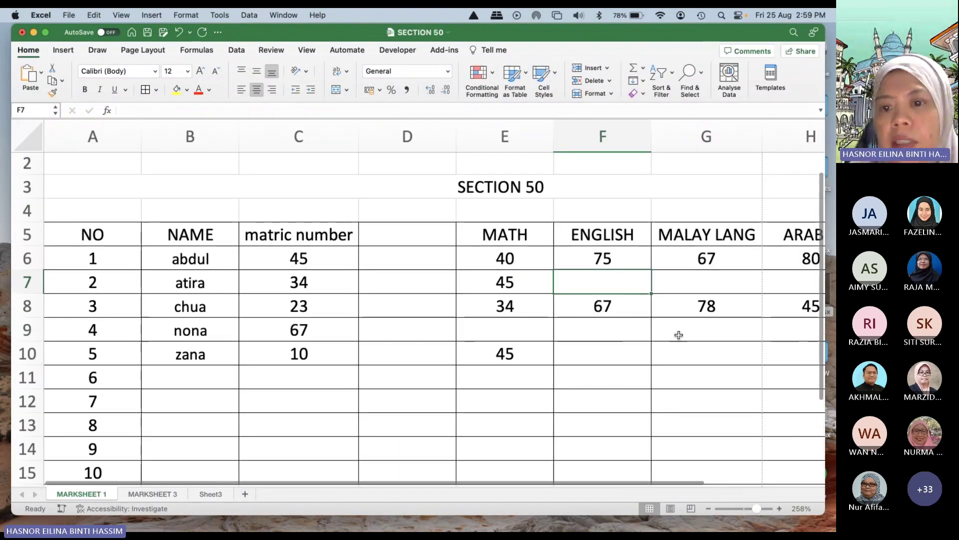
scroll(670, 342, right, 5)
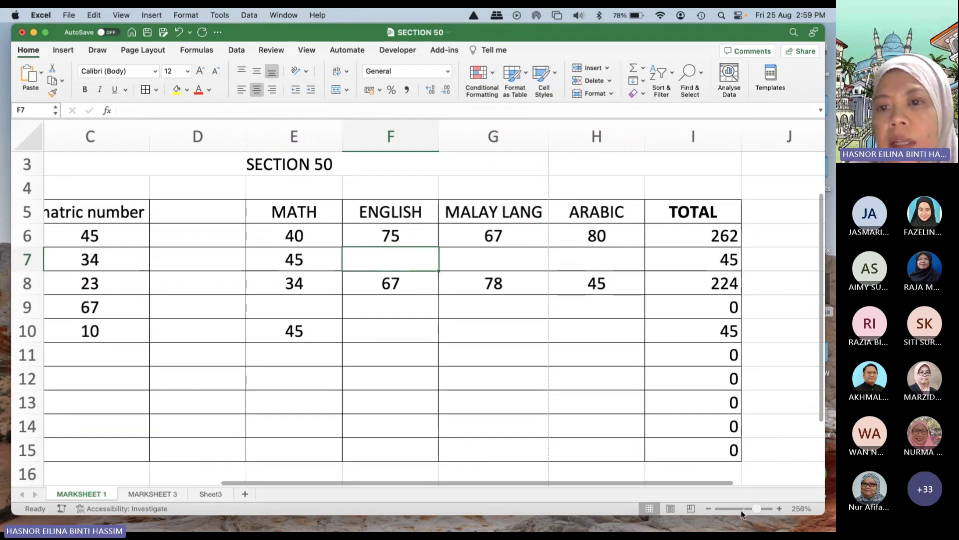
drag(756, 508, 740, 510)
scroll(793, 502, up, 10)
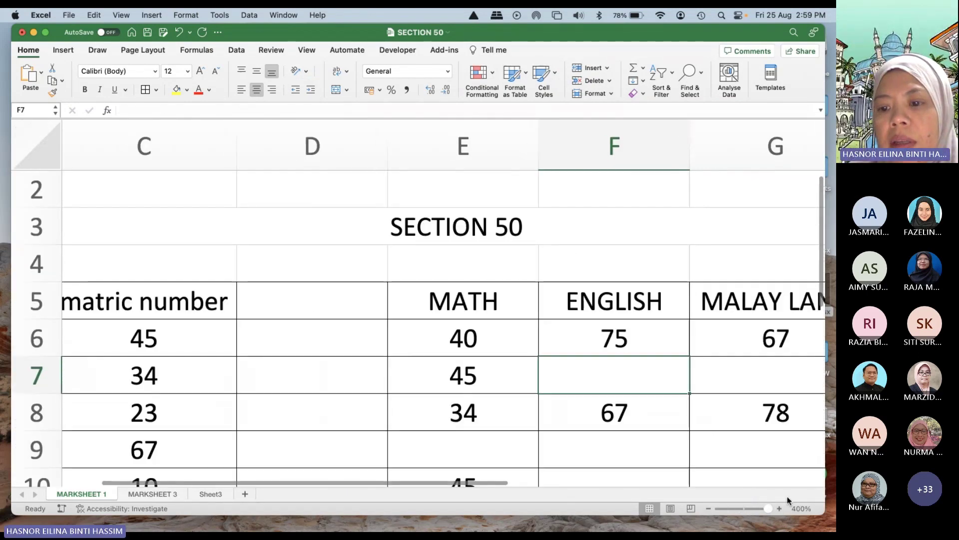
scroll(694, 299, right, 3)
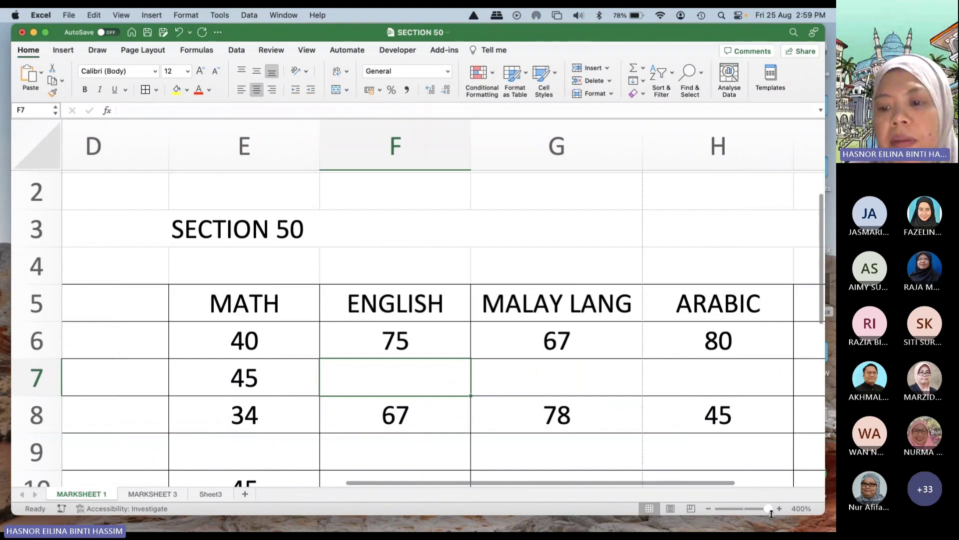
drag(766, 509, 759, 508)
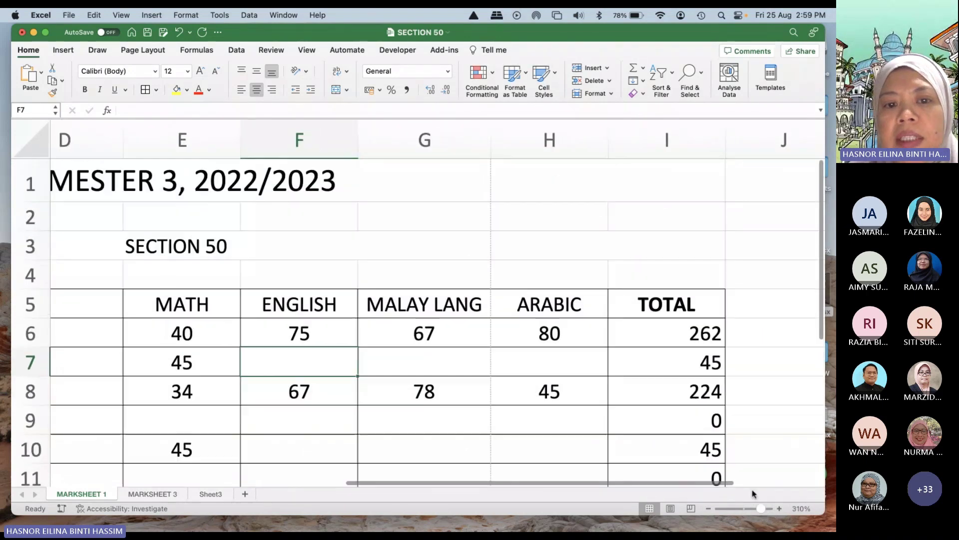
scroll(660, 356, down, 3)
scroll(659, 355, down, 4)
scroll(660, 355, right, 3)
scroll(659, 354, up, 3)
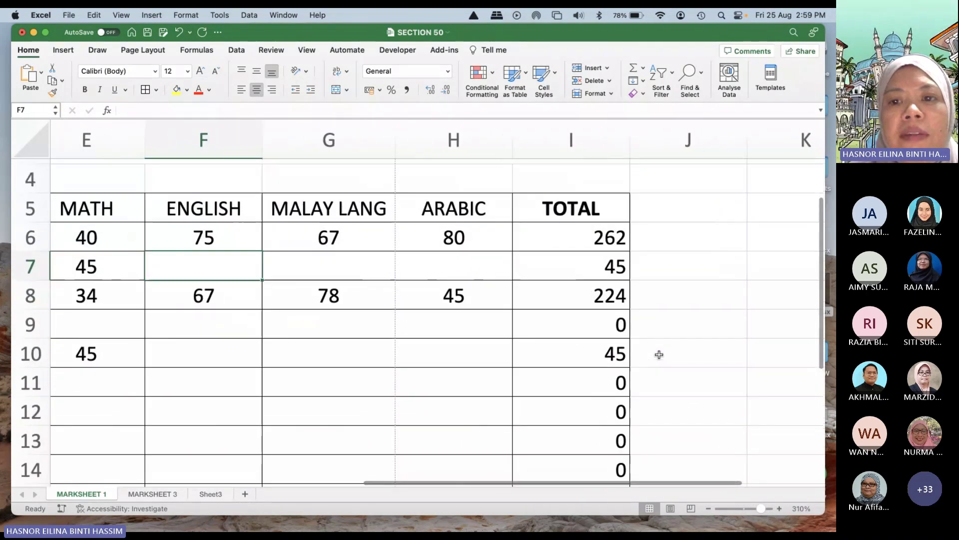
click(669, 205)
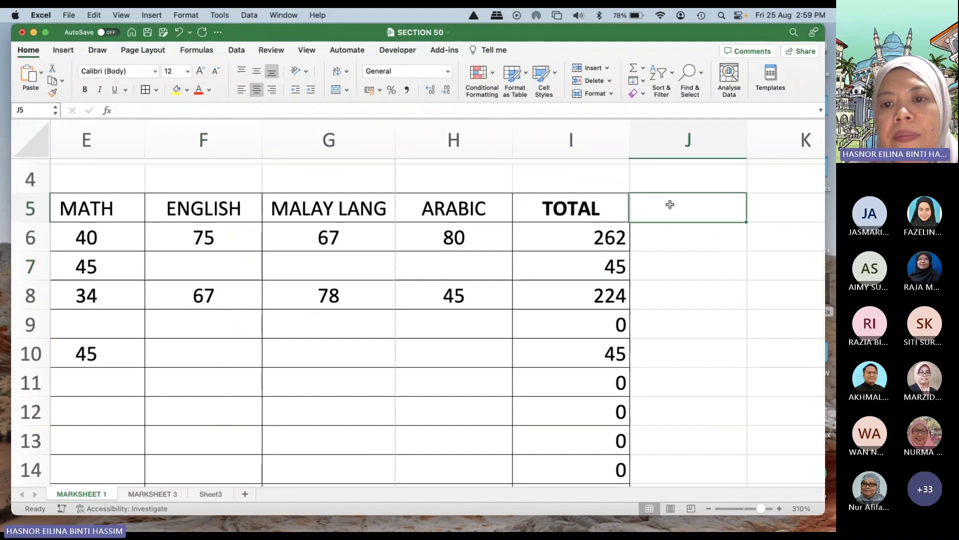
text(AVERAGE)
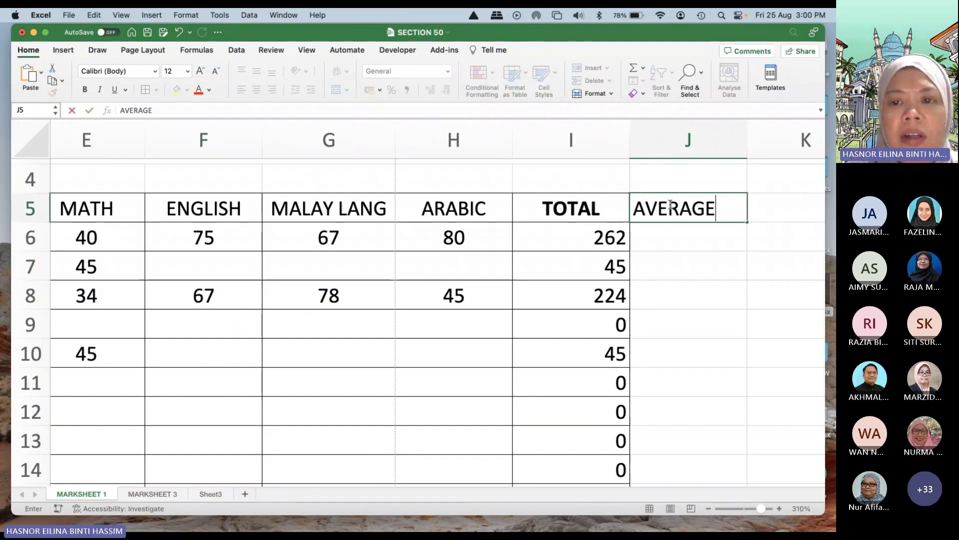
click(696, 256)
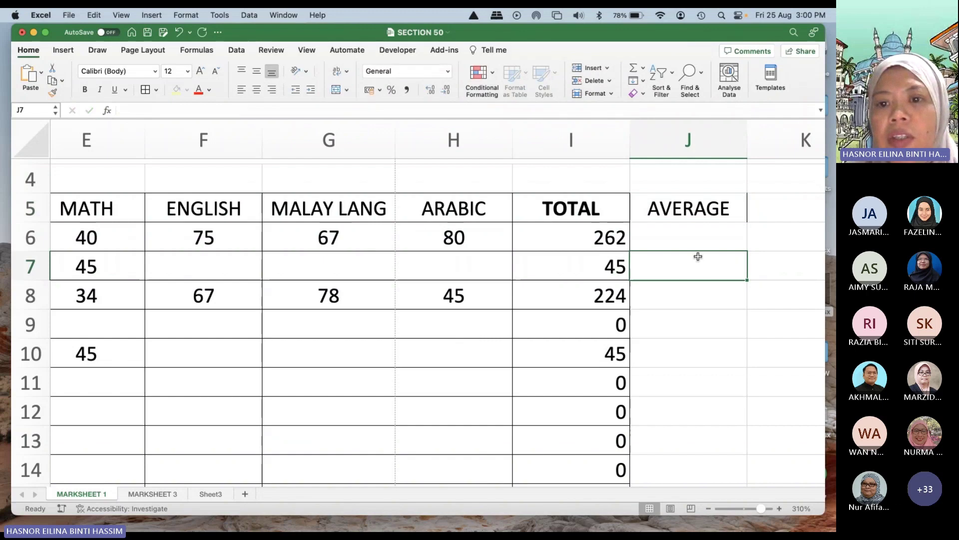
Step: Enter the formula =AVERAGE(I6/4) in cell J6 to average the first student's total over four subjects
click(610, 240)
click(665, 239)
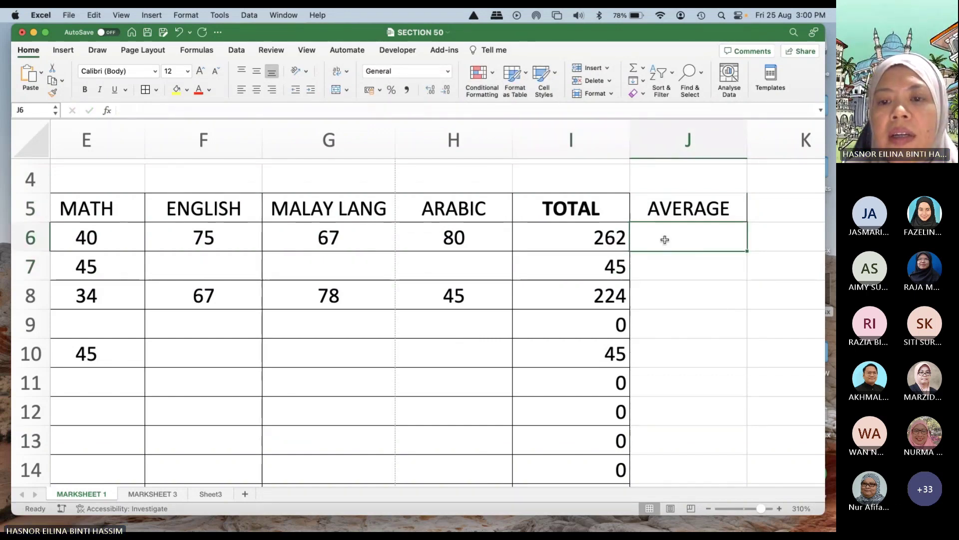
click(684, 206)
click(672, 242)
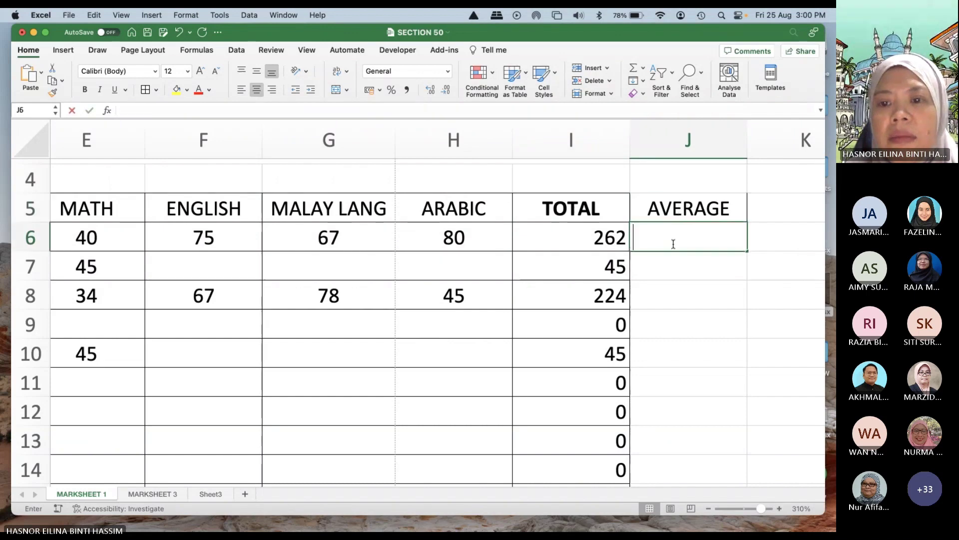
double_click(660, 243)
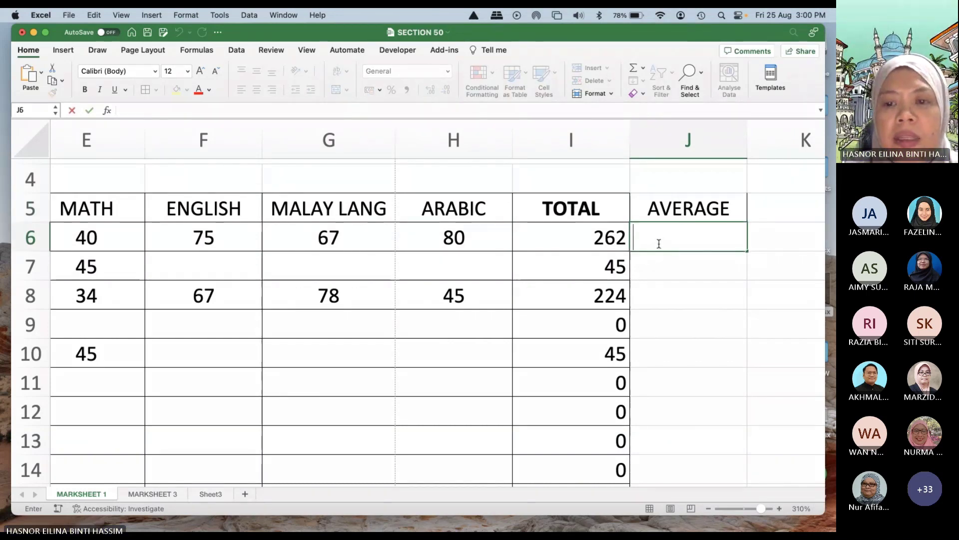
text(=SU)
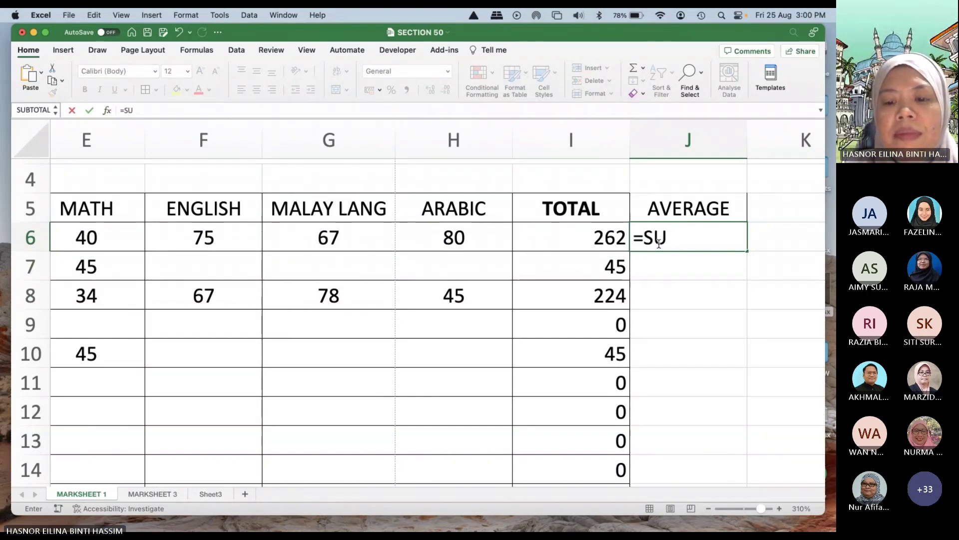
key(BackSpace)
key(BackSpace)
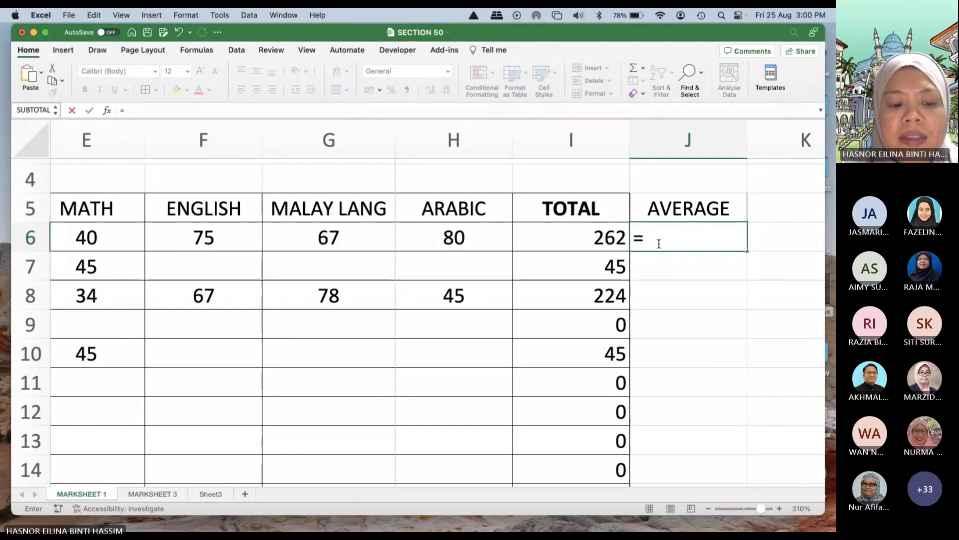
text(Z)
key(BackSpace)
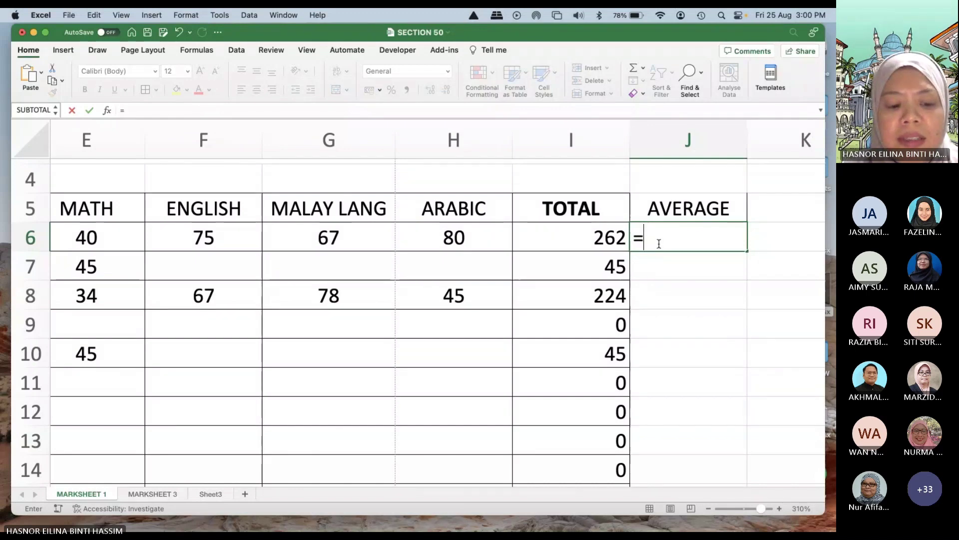
text(A)
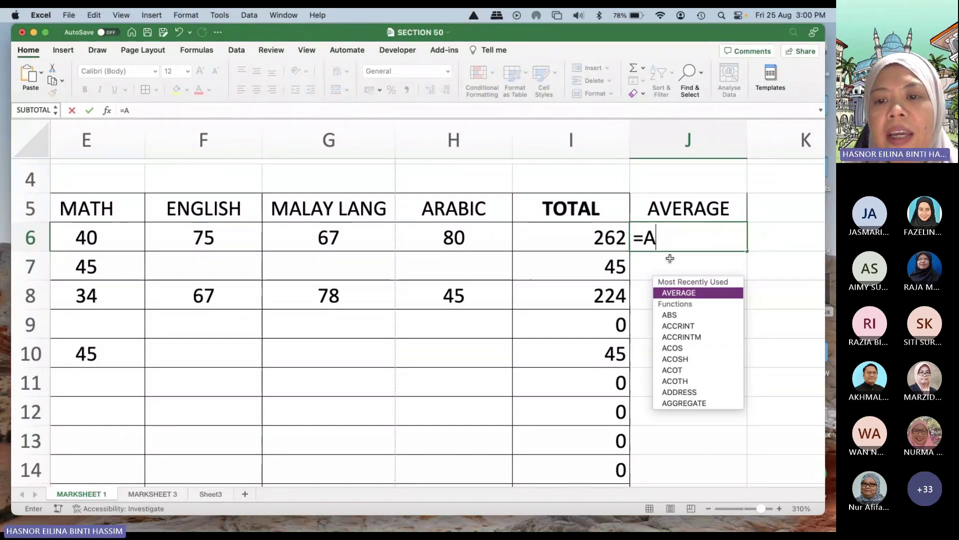
double_click(686, 294)
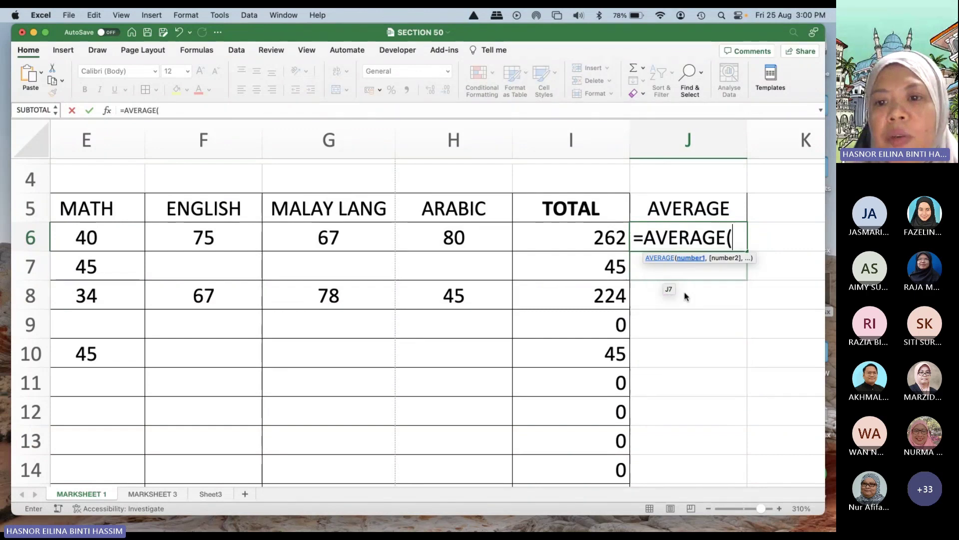
click(608, 244)
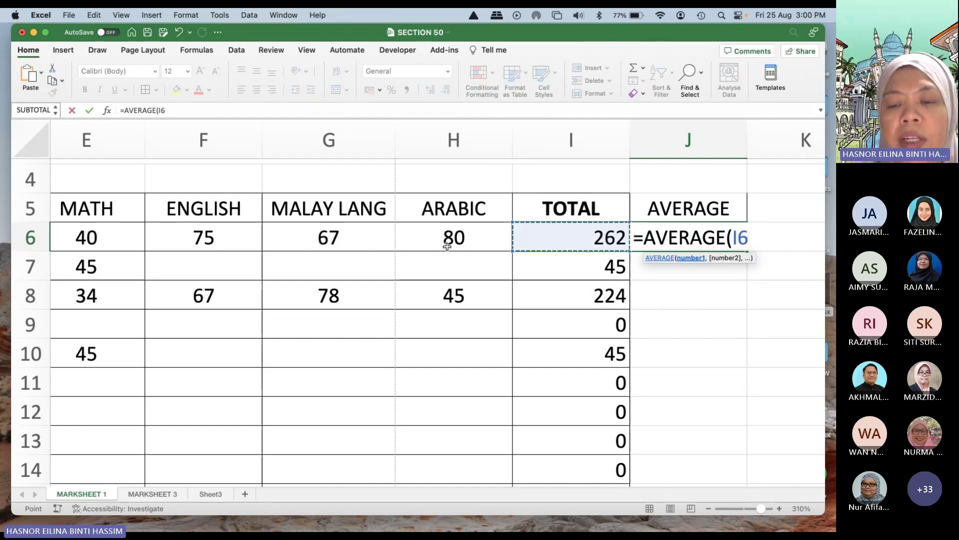
text(/)
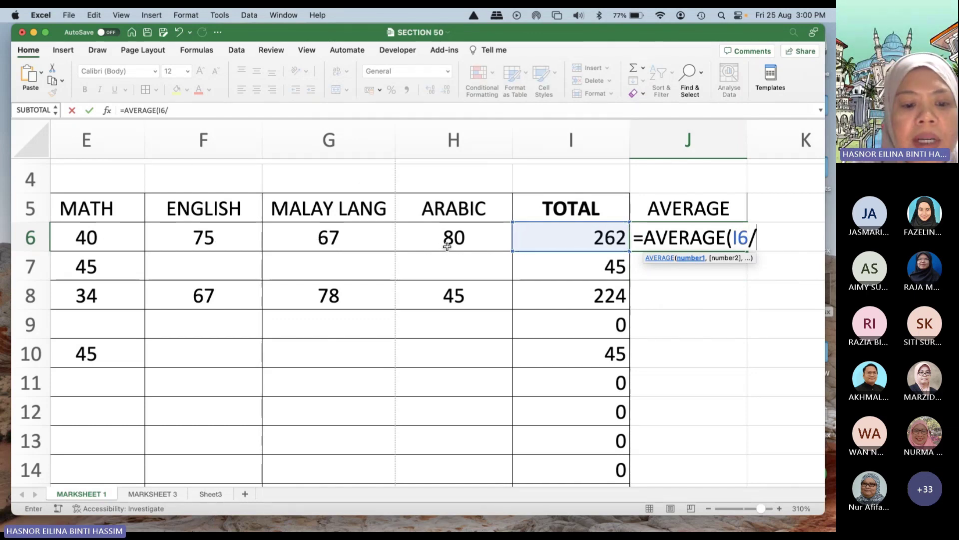
text(4))
key(Return)
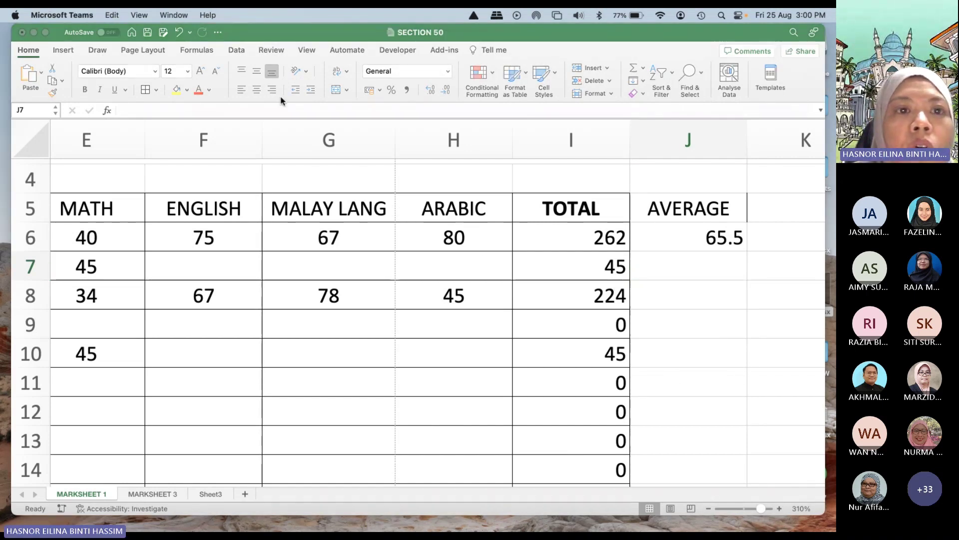
click(258, 126)
click(203, 52)
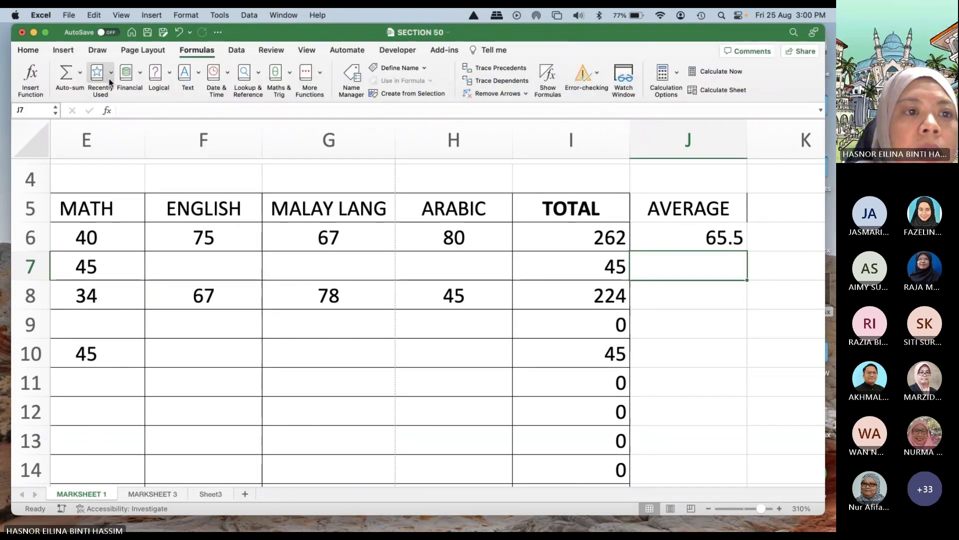
click(80, 73)
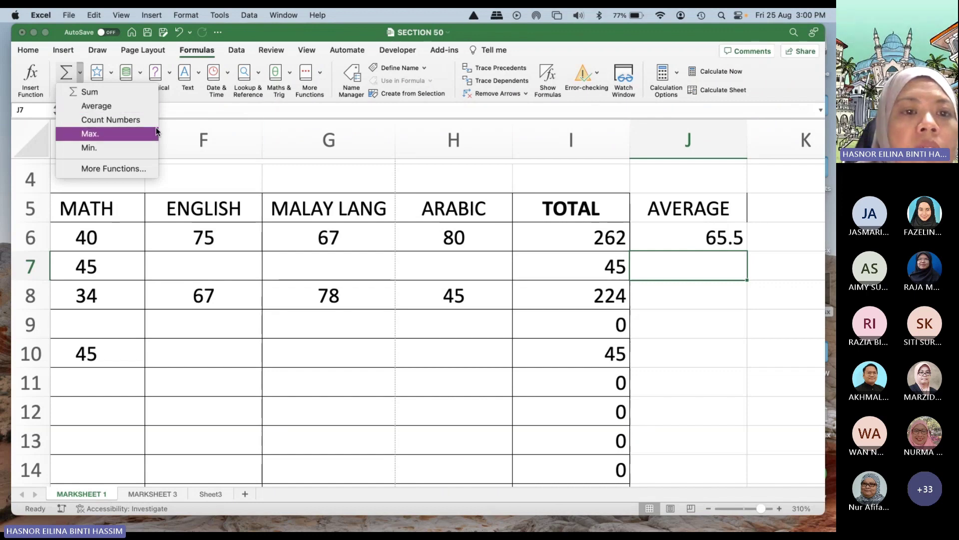
click(300, 257)
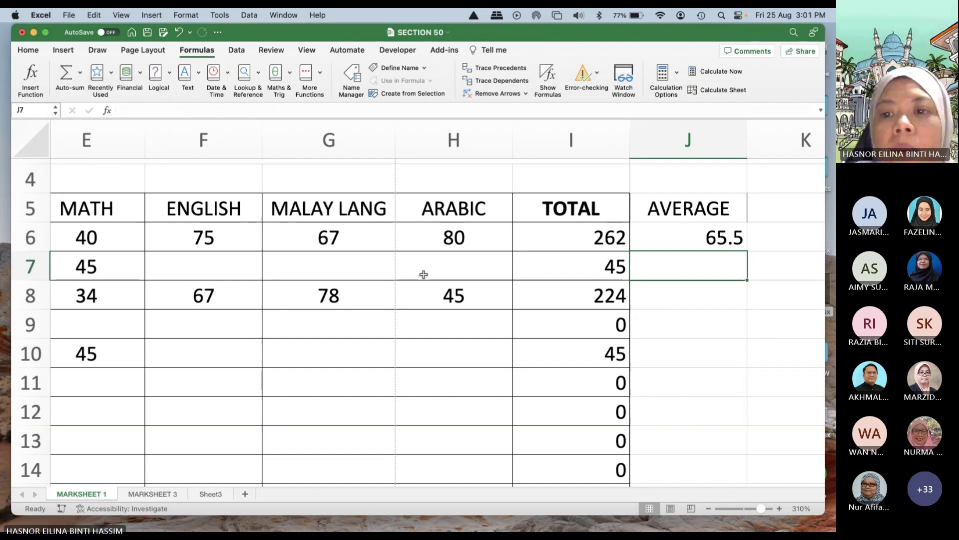
Step: Fill the average formula from J6 down the AVERAGE column to J12
click(708, 238)
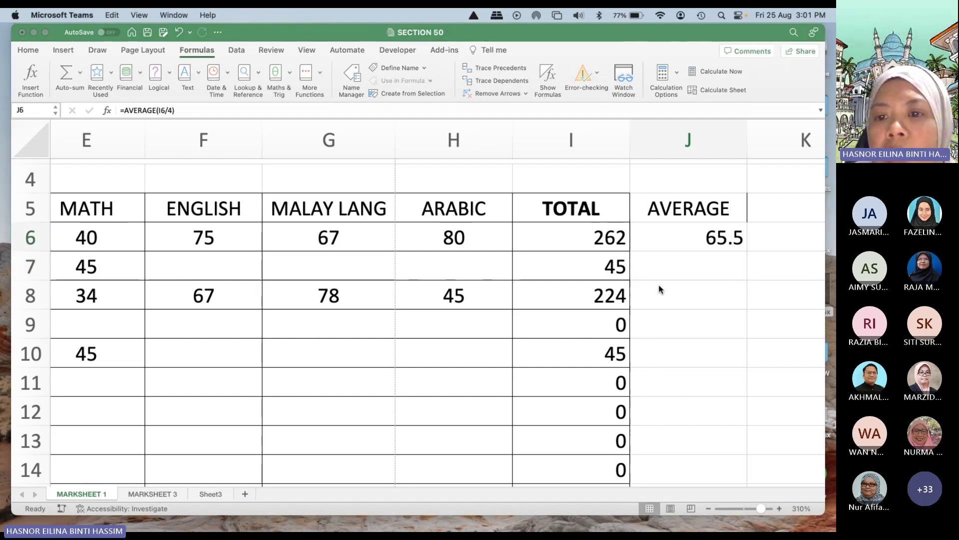
click(731, 209)
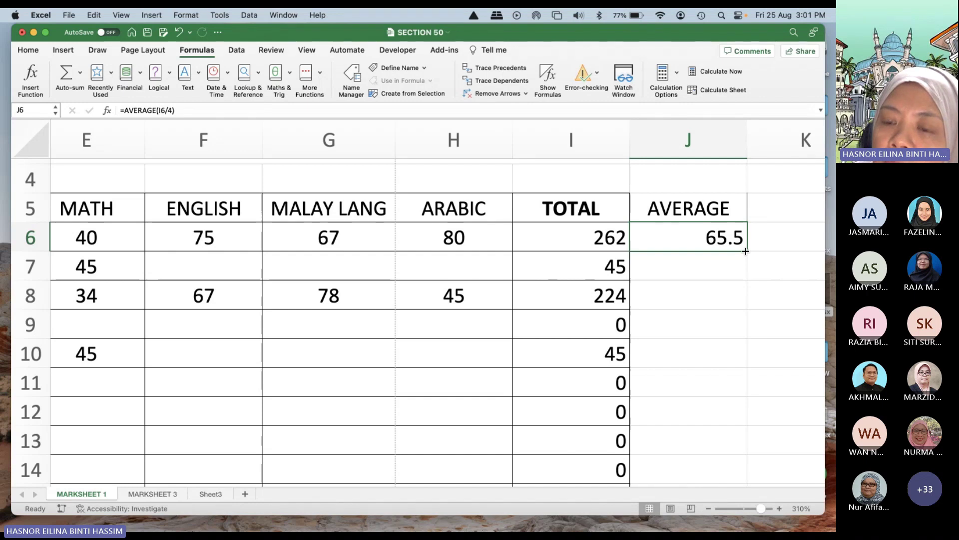
drag(745, 252, 737, 420)
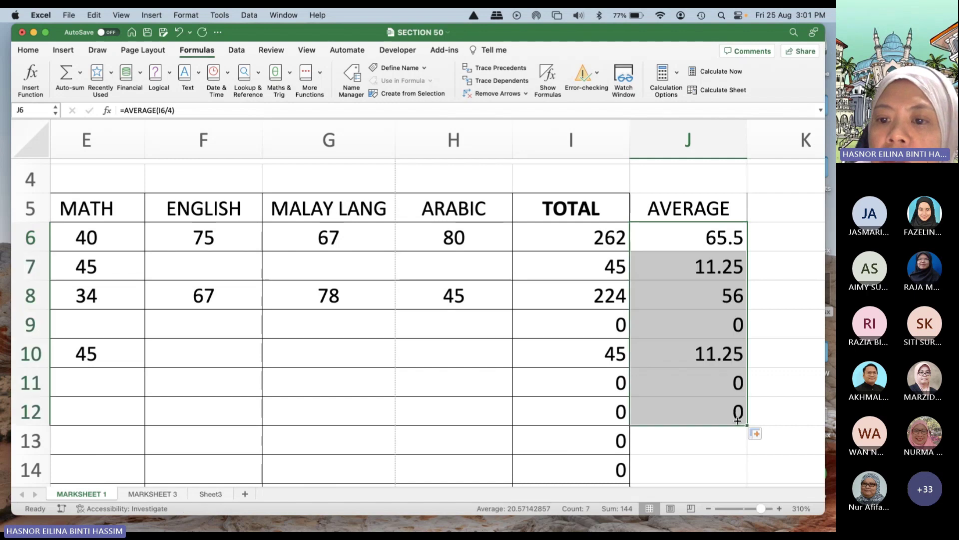
click(771, 346)
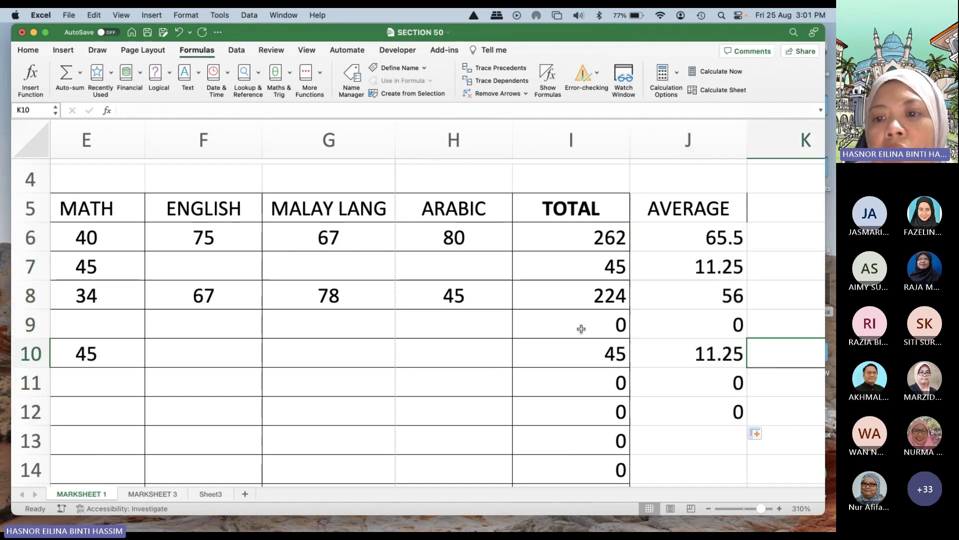
Step: Apply All Borders to the AVERAGE column, cells J5 to J15
scroll(581, 328, left, 2)
scroll(581, 328, up, 1)
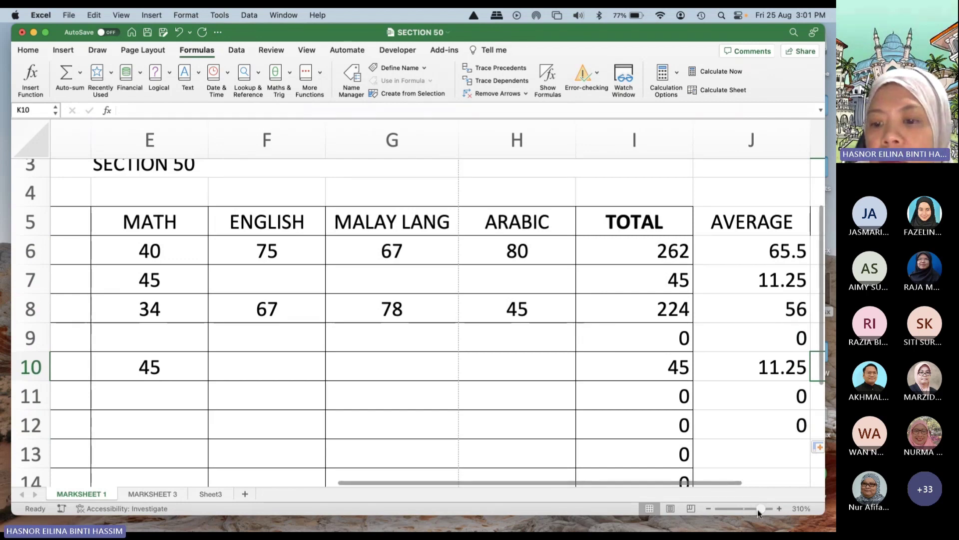
drag(757, 509, 754, 508)
scroll(677, 367, left, 5)
scroll(677, 367, up, 1)
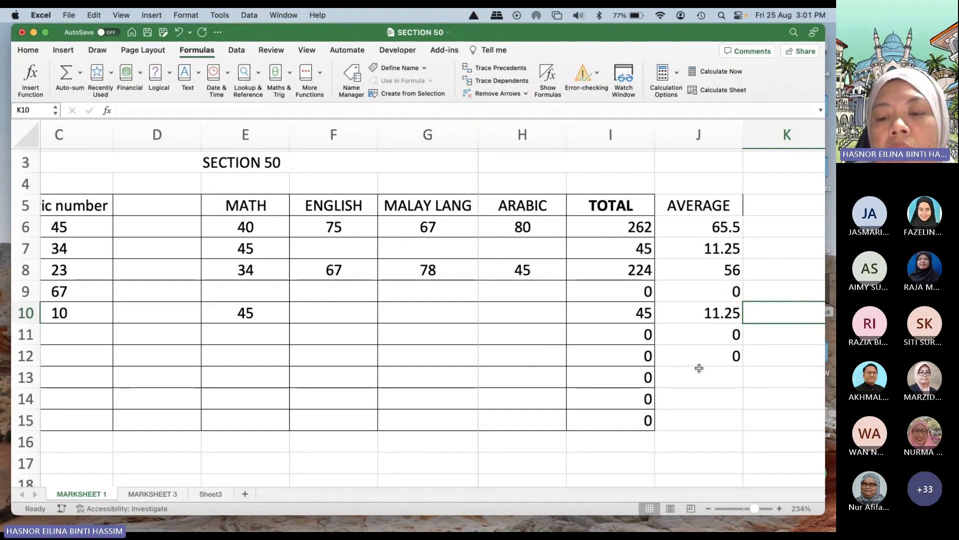
drag(696, 206, 690, 421)
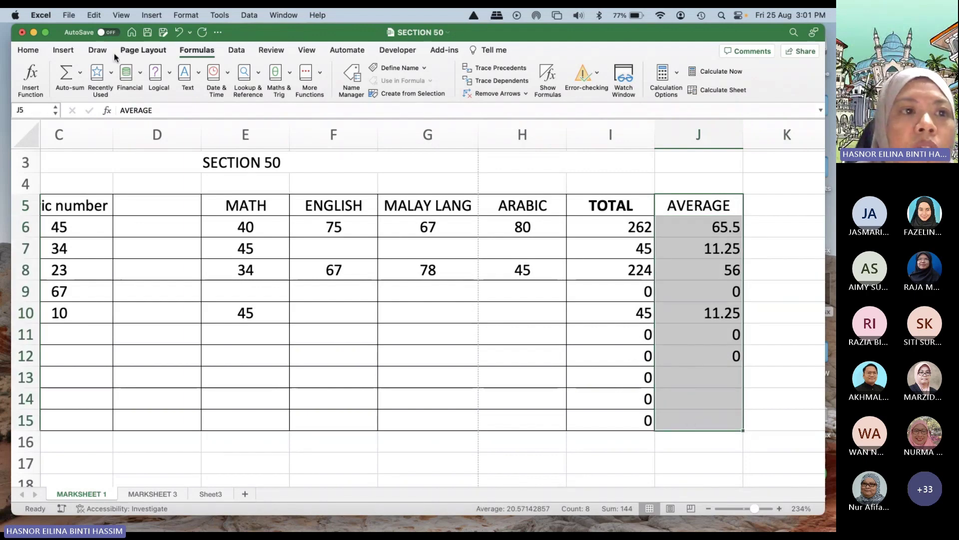
click(28, 50)
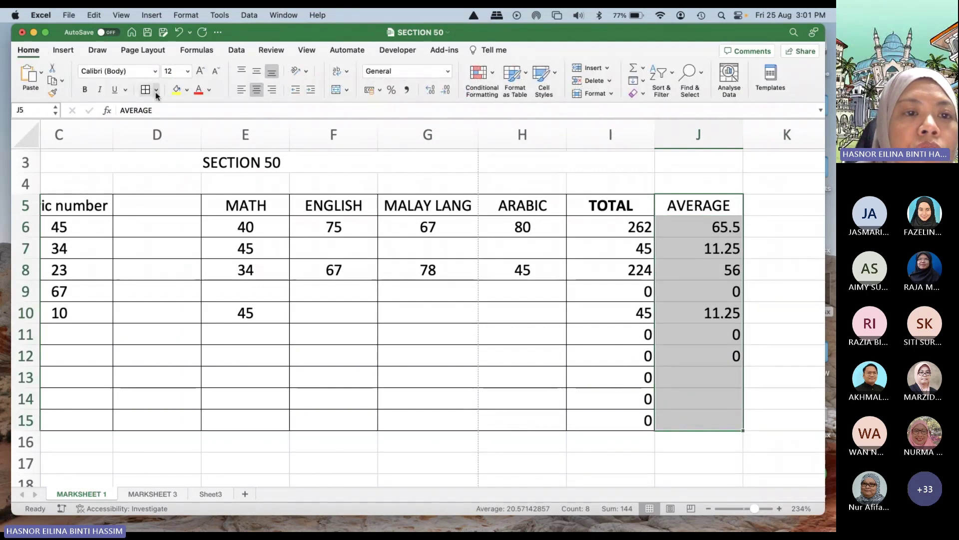
click(157, 90)
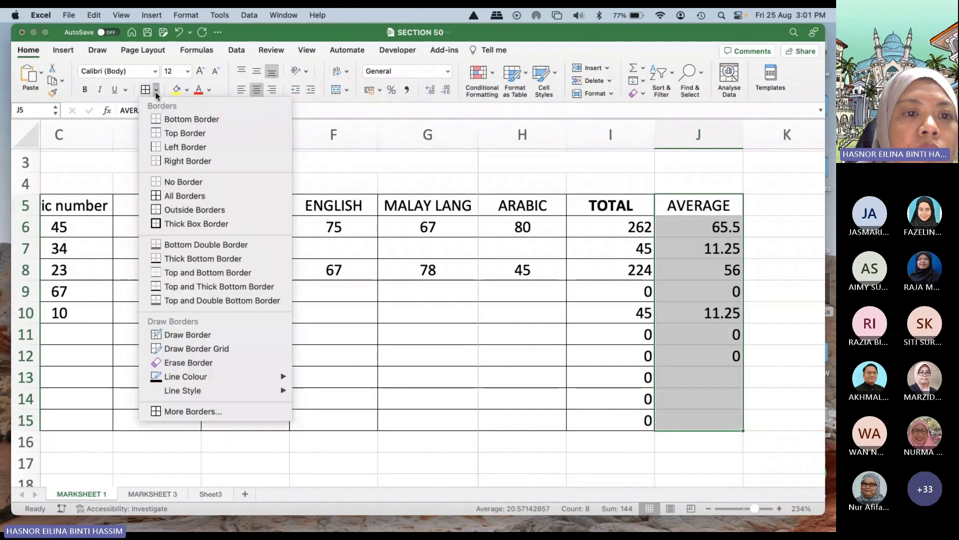
click(173, 196)
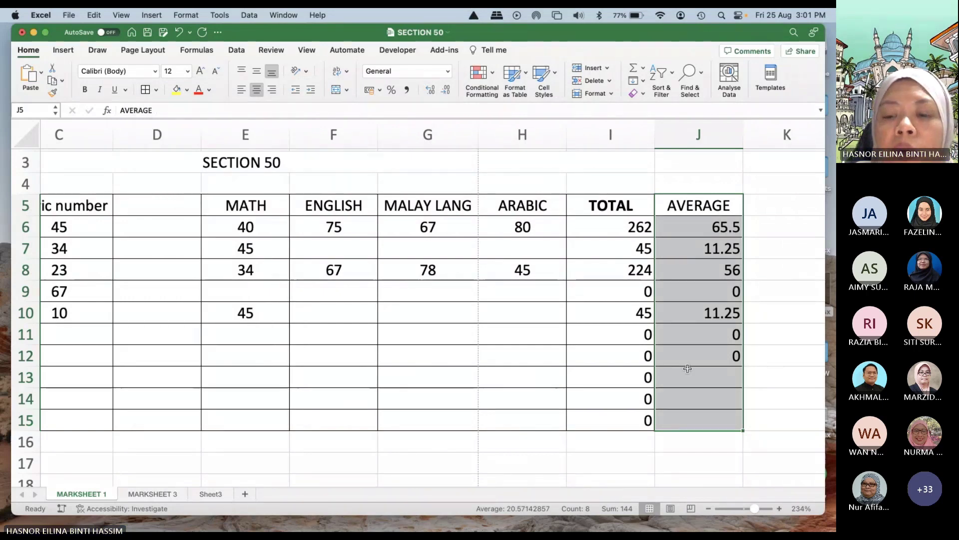
click(687, 445)
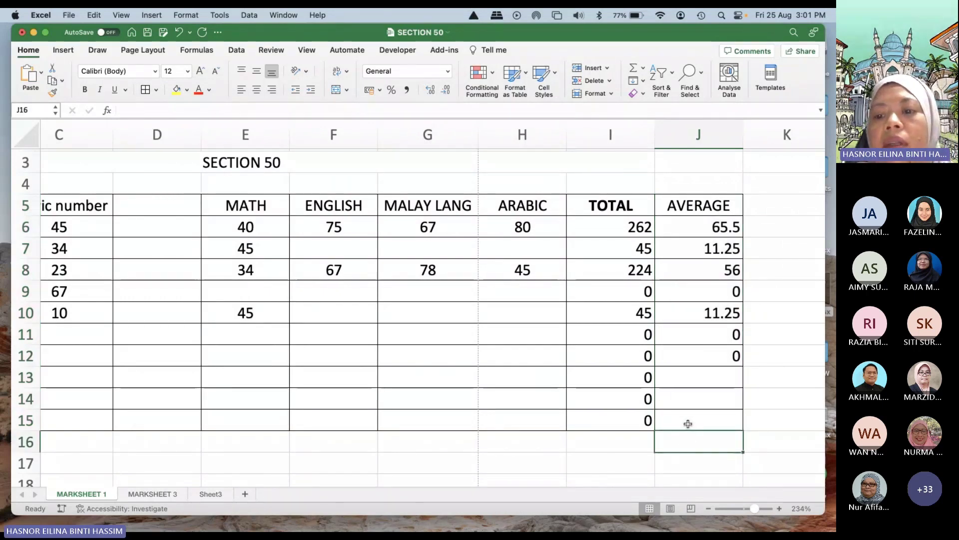
Step: Insert a blank column between ENGLISH and MALAY LANG and undo the insertion
click(688, 424)
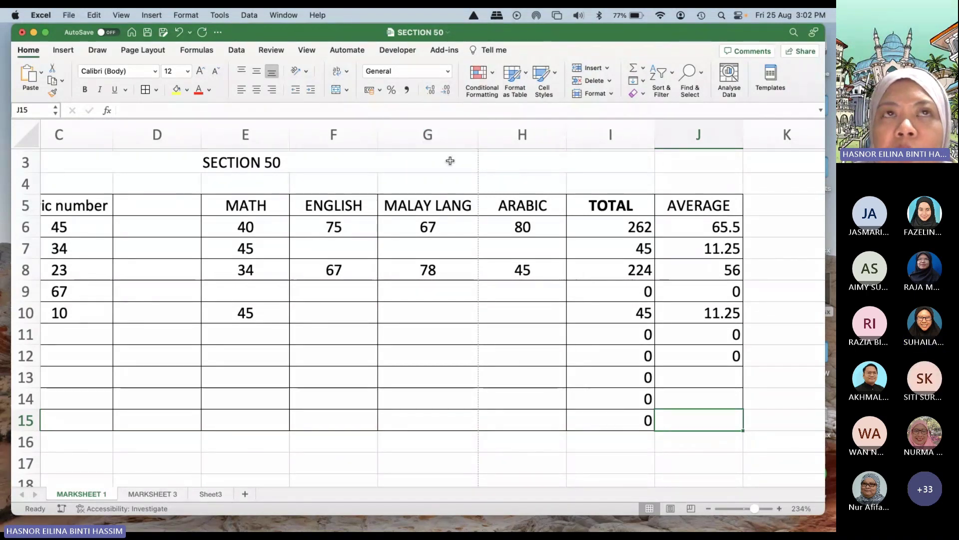
scroll(450, 160, right, 1)
scroll(450, 160, up, 1)
scroll(450, 161, left, 1)
scroll(450, 160, up, 1)
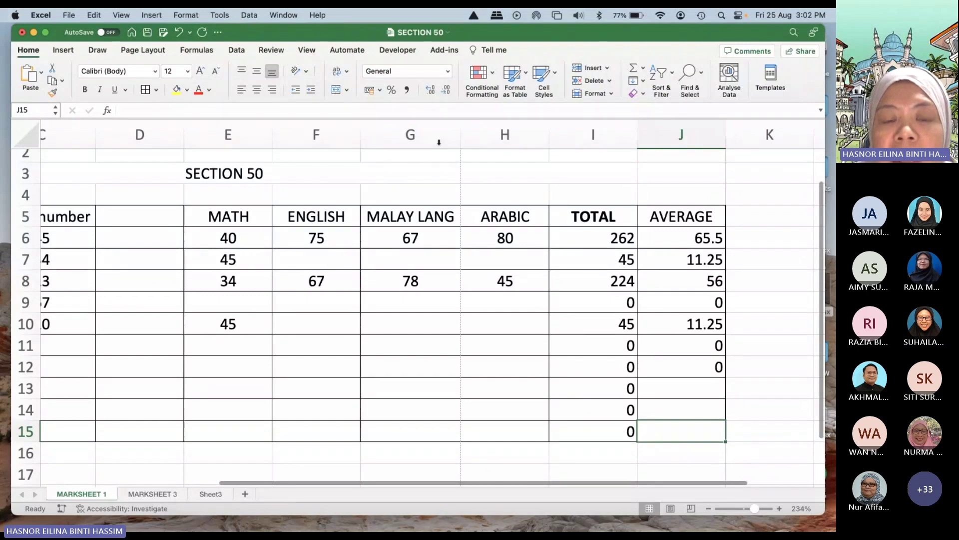
click(438, 143)
right_click(438, 143)
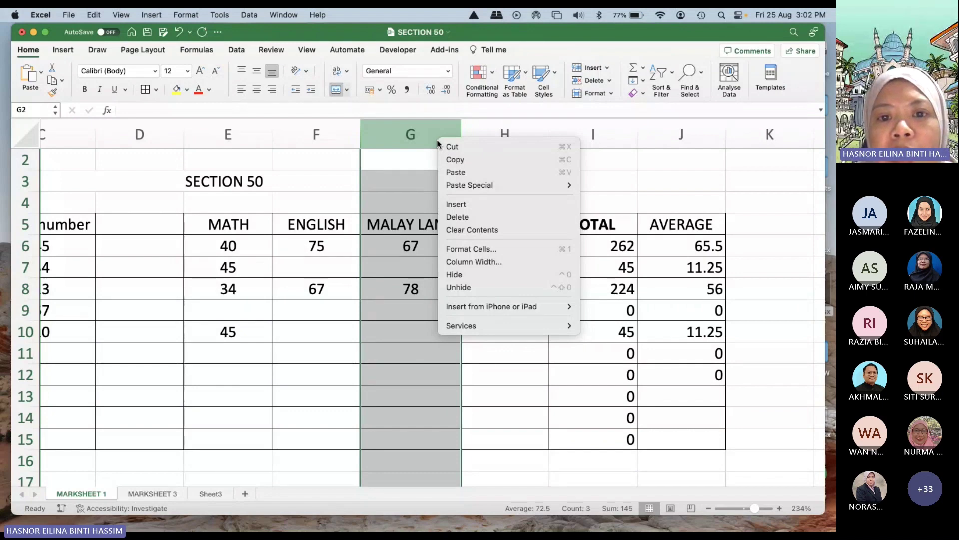
click(466, 205)
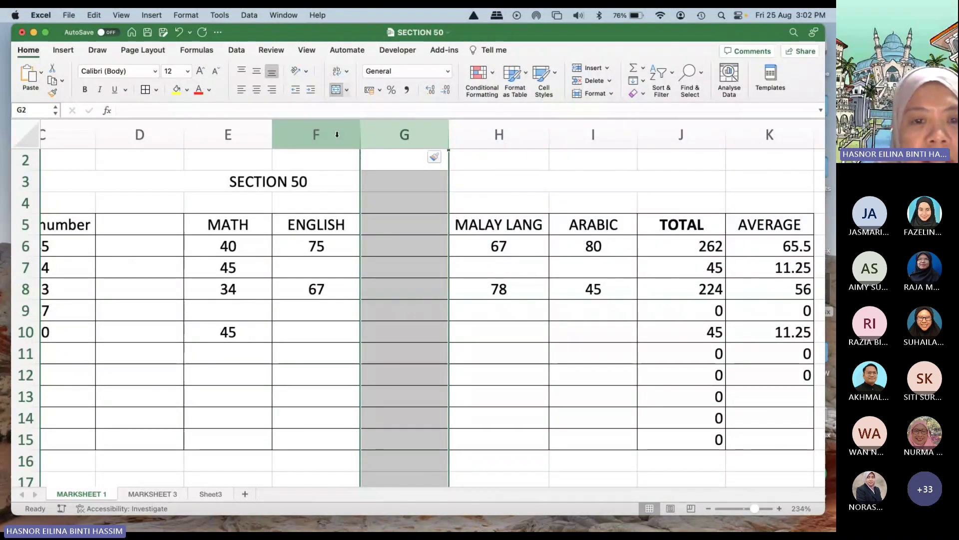
key(super+z)
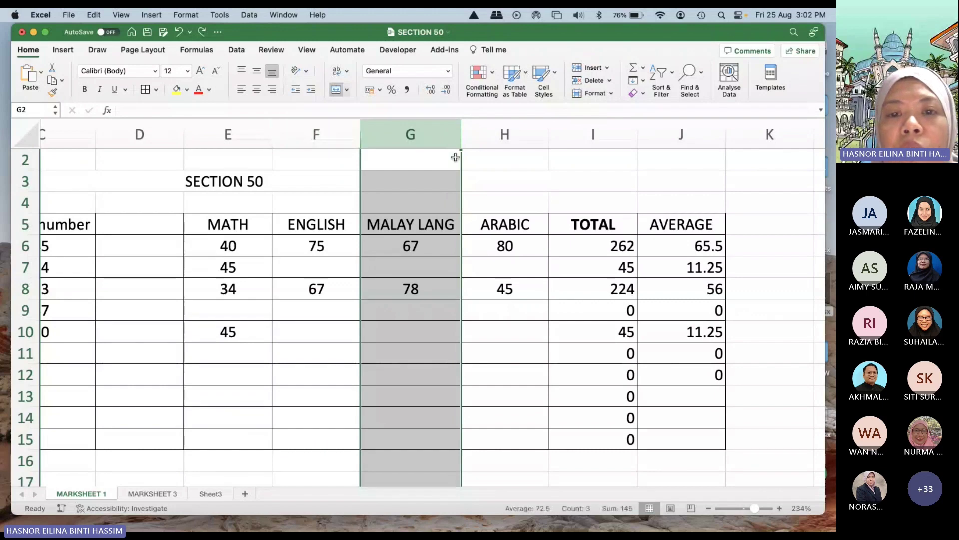
Step: Insert a blank column between MALAY LANG and ARABIC and enter the heading ADD MATHS in cell H5
click(476, 142)
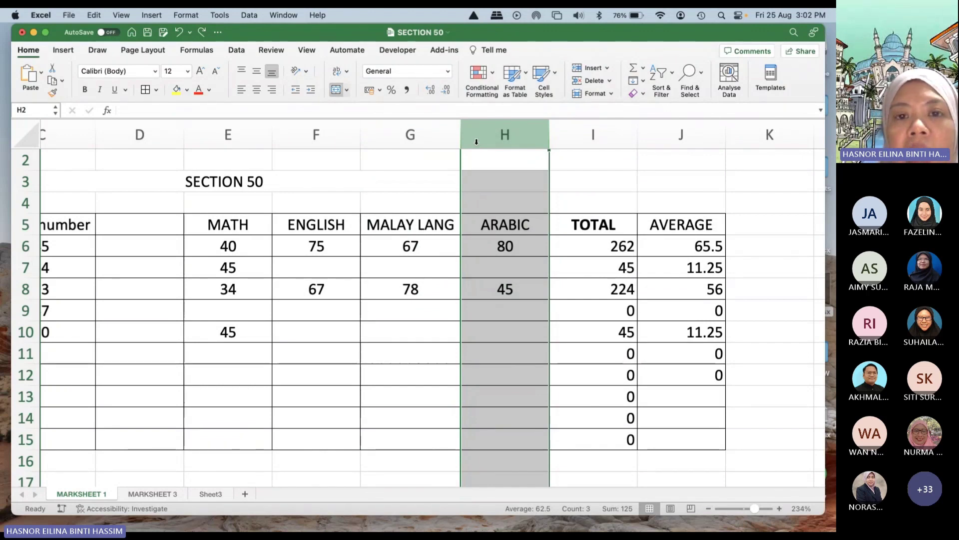
right_click(476, 141)
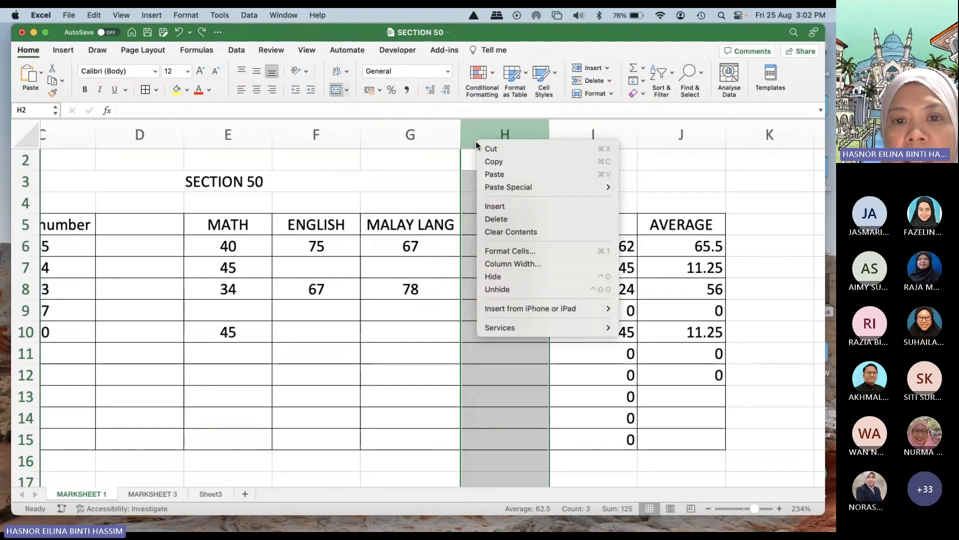
click(500, 209)
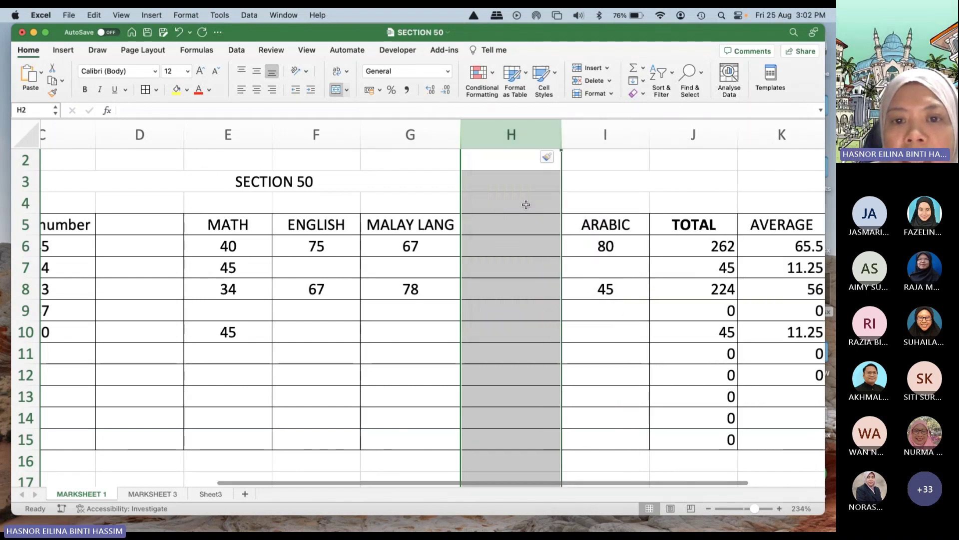
click(505, 259)
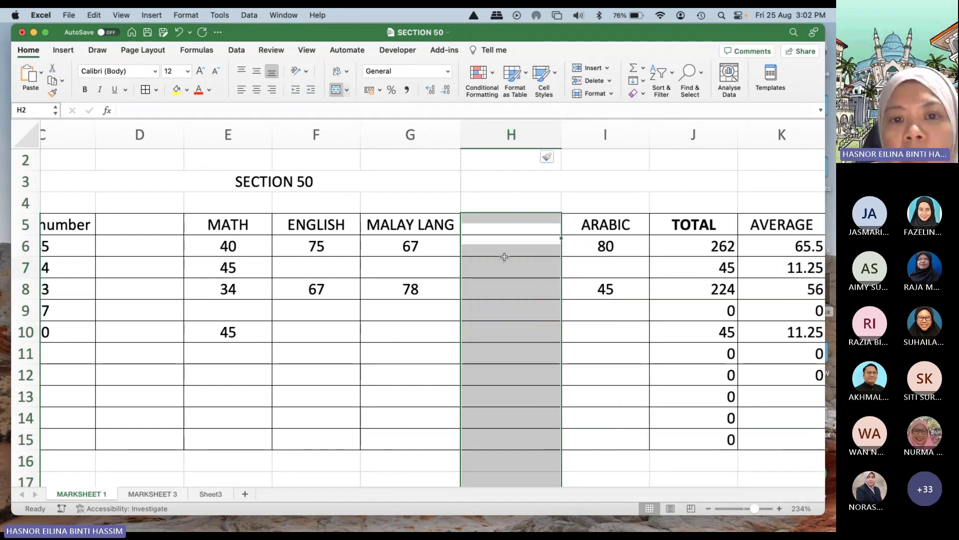
click(493, 232)
text(ADD)
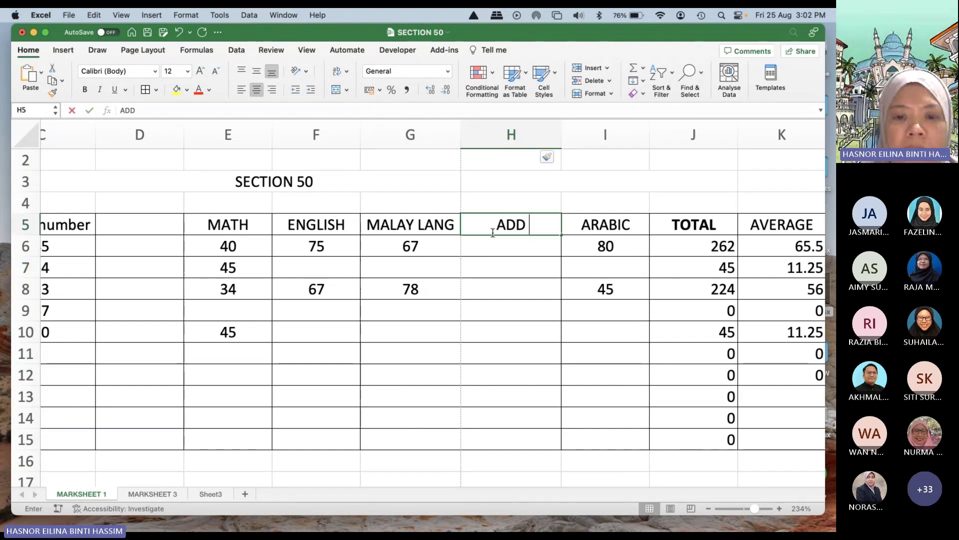
text( MATHS)
key(Return)
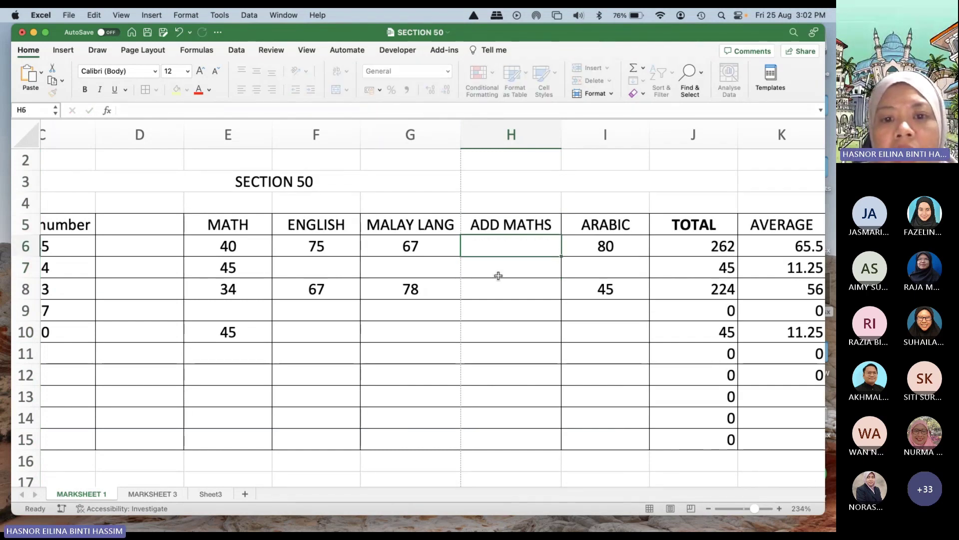
Step: Enter 5 as the first student's ADD MATHS mark in cell H6
scroll(496, 302, left, 2)
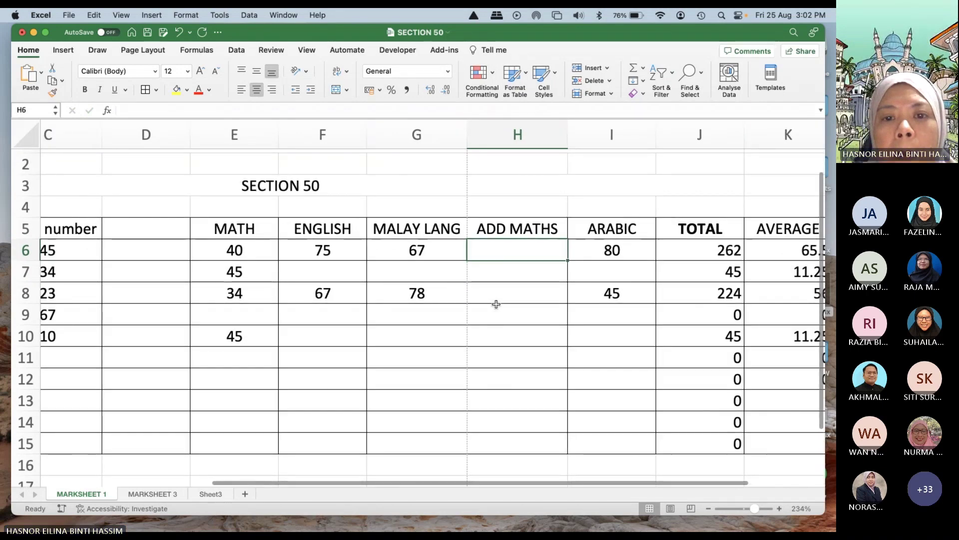
click(371, 343)
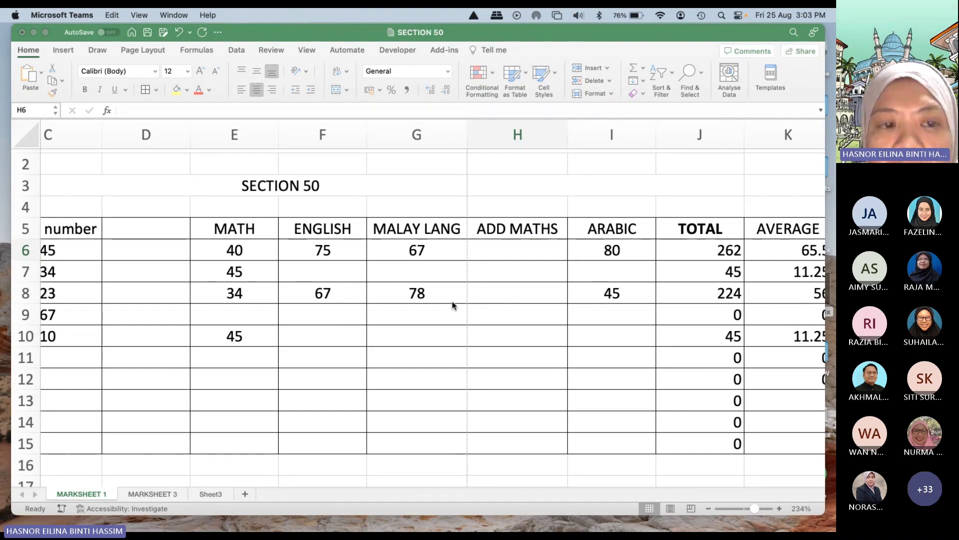
scroll(268, 207, left, 2)
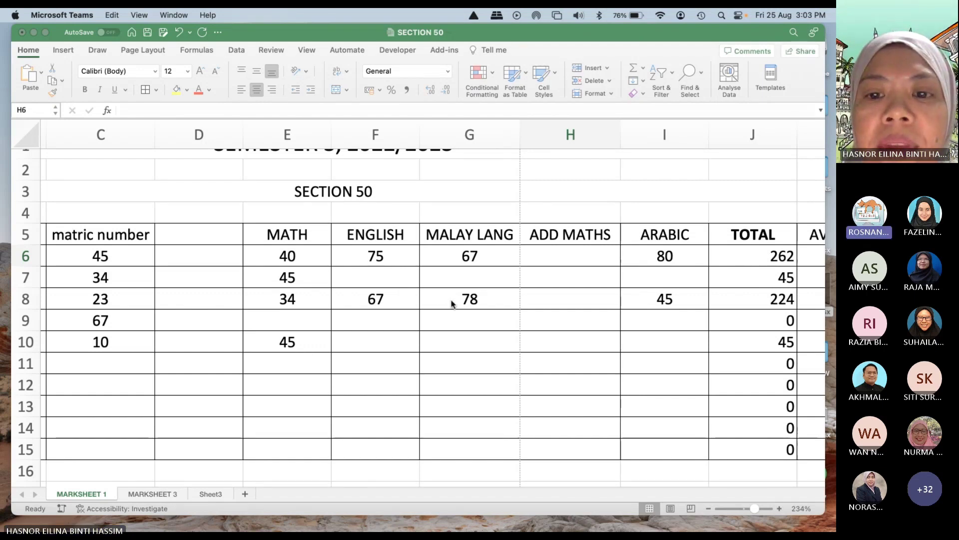
scroll(451, 303, right, 5)
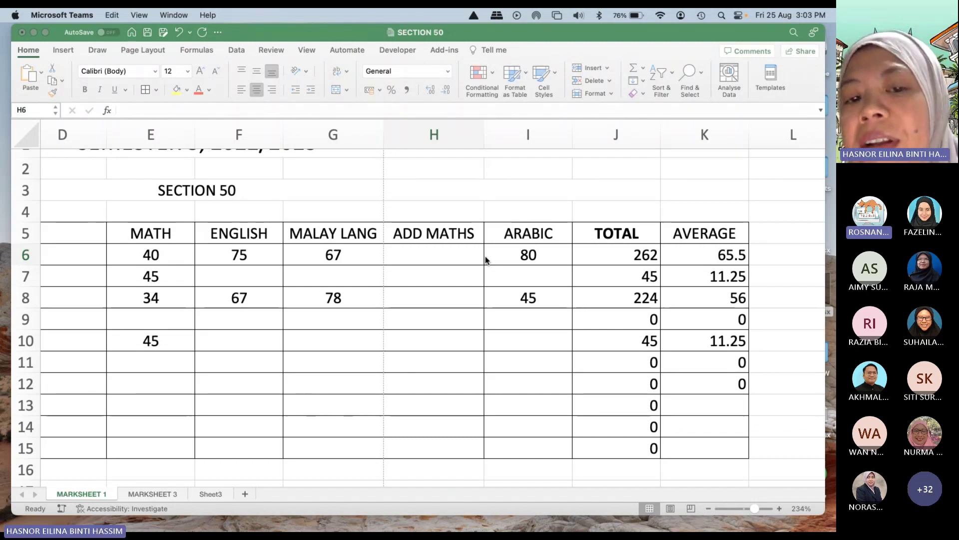
click(436, 260)
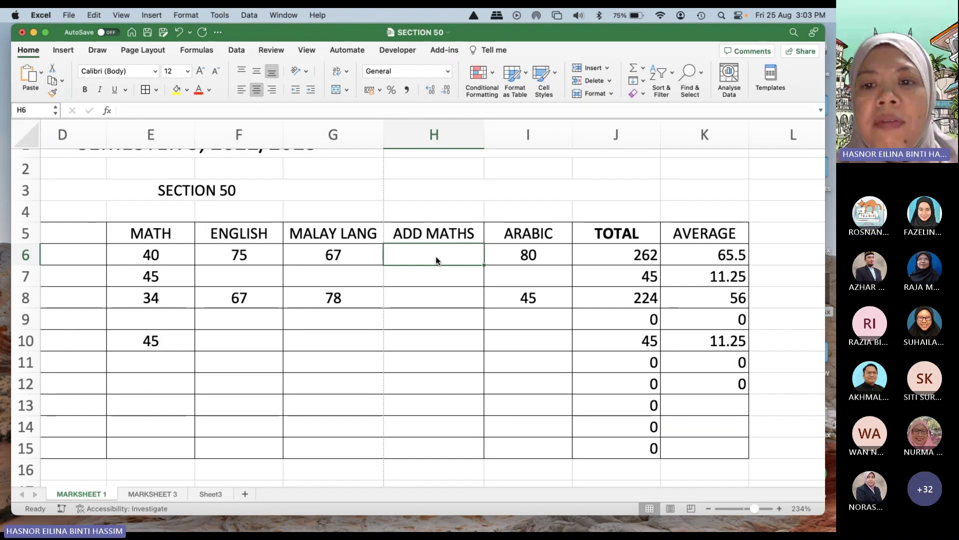
text(5)
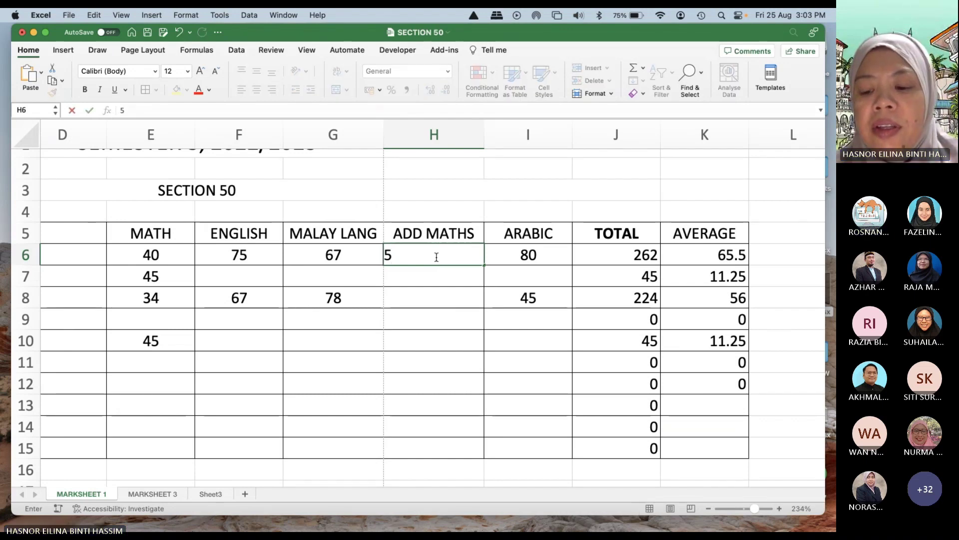
click(508, 259)
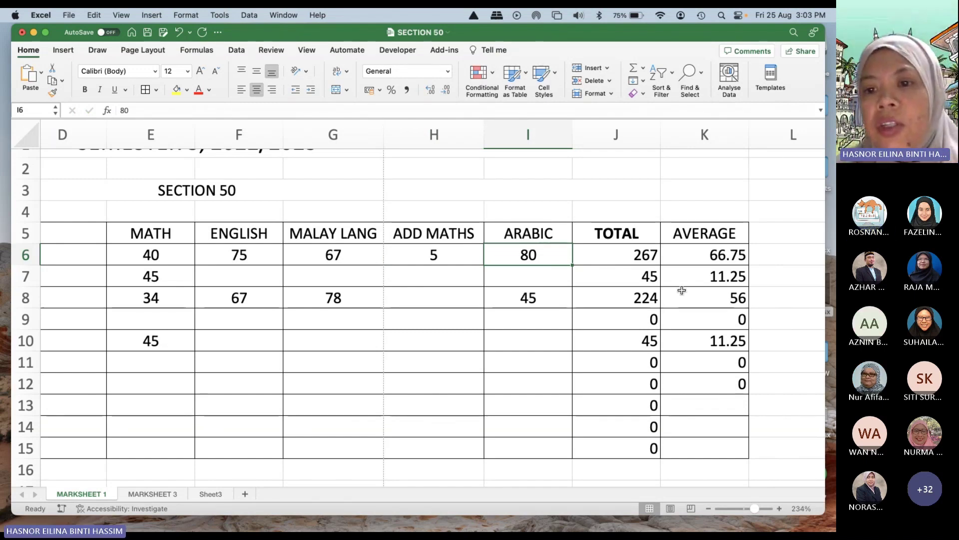
Step: Change the first student's average formula in cell K6 to =AVERAGE(J6/5) so it divides the total by five subjects
click(705, 255)
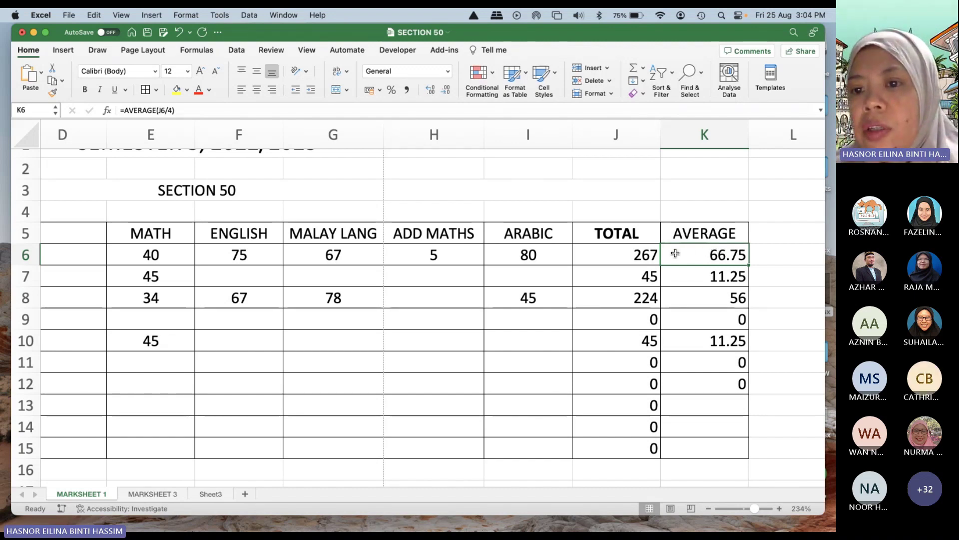
click(621, 256)
click(705, 249)
double_click(705, 248)
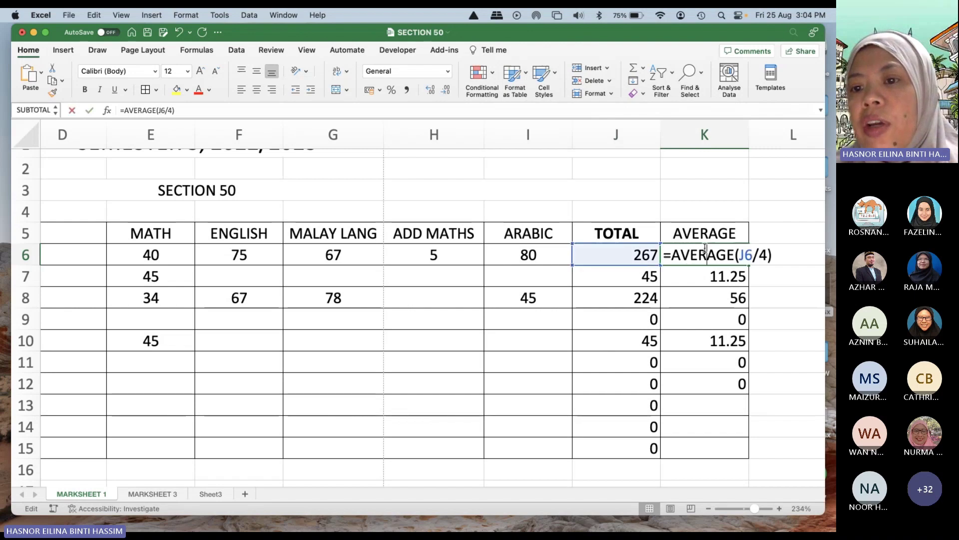
click(764, 256)
key(BackSpace)
text(5)
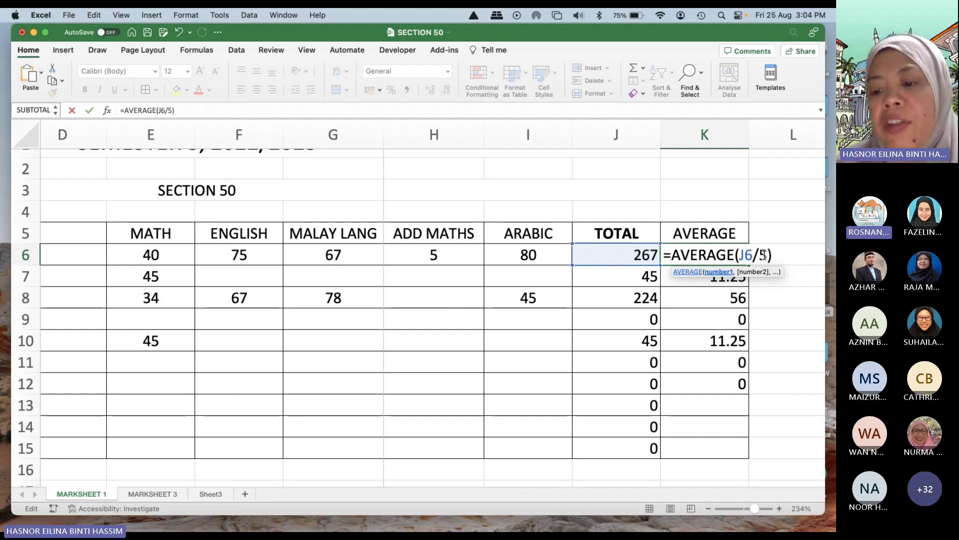
key(Right)
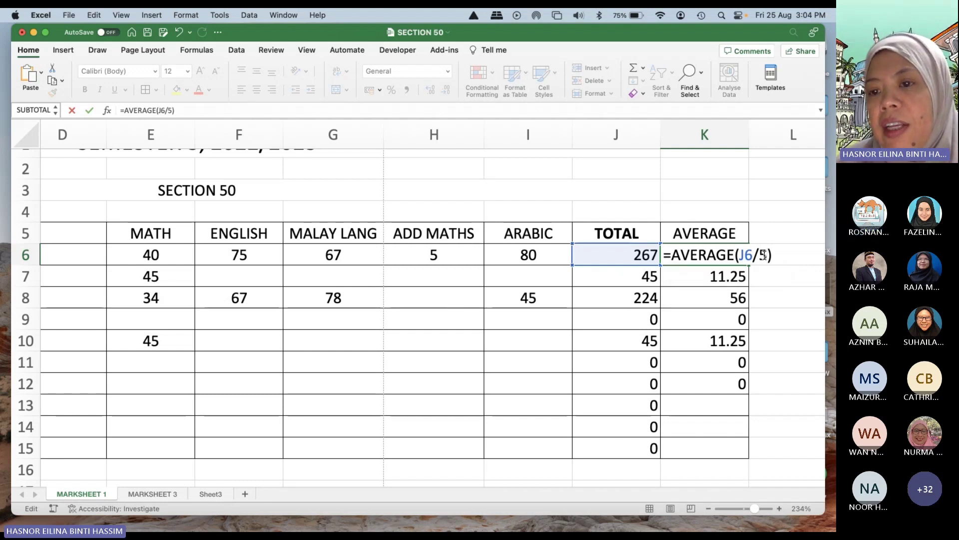
key(Return)
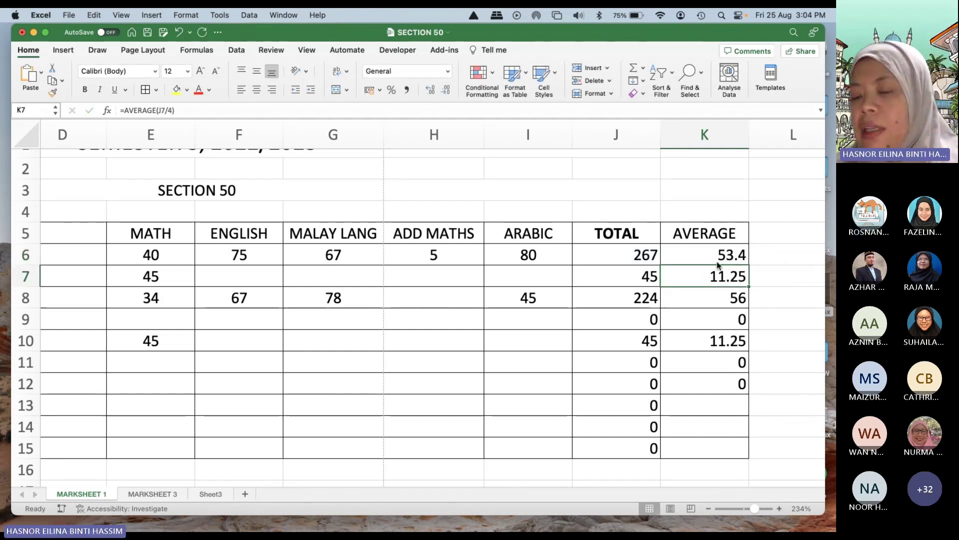
click(726, 254)
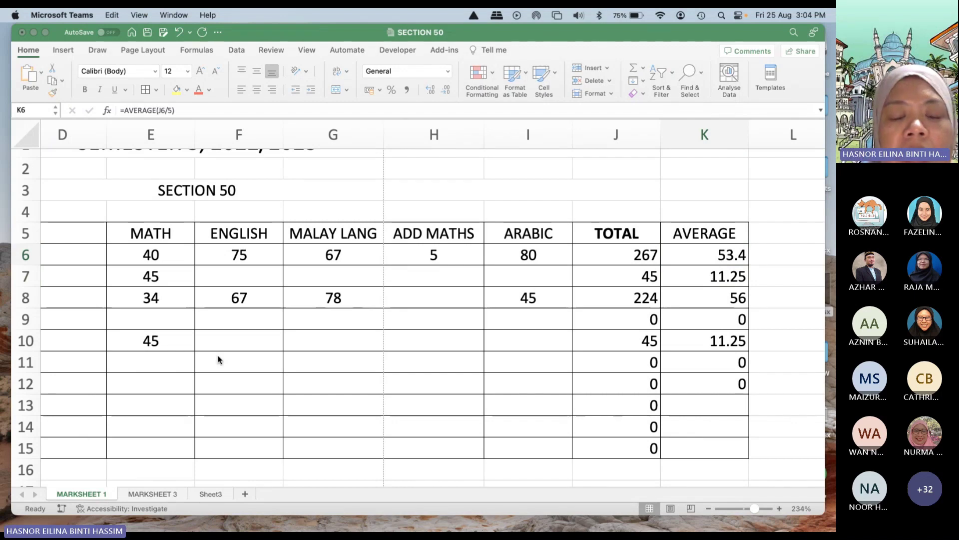
scroll(292, 346, left, 2)
scroll(292, 346, left, 1)
scroll(328, 336, left, 2)
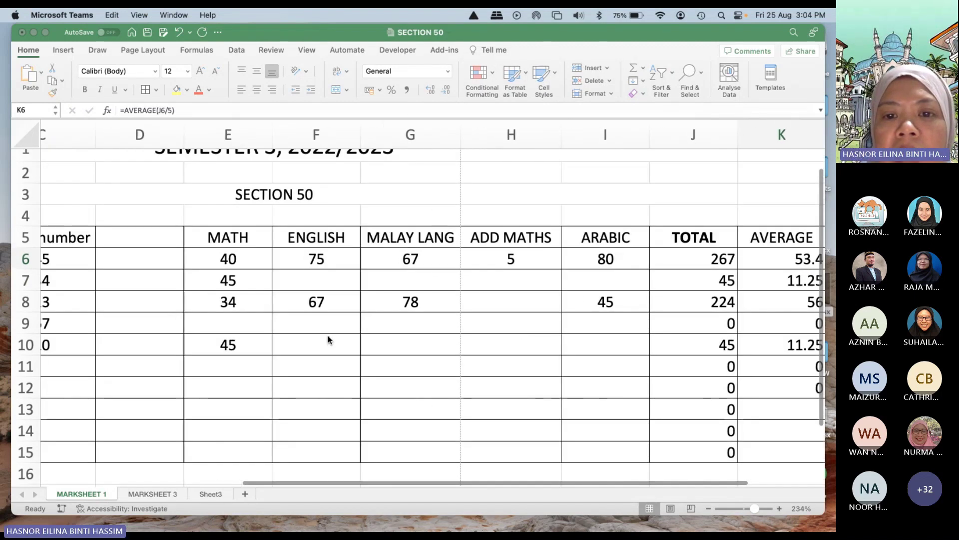
scroll(470, 278, right, 2)
scroll(469, 279, up, 1)
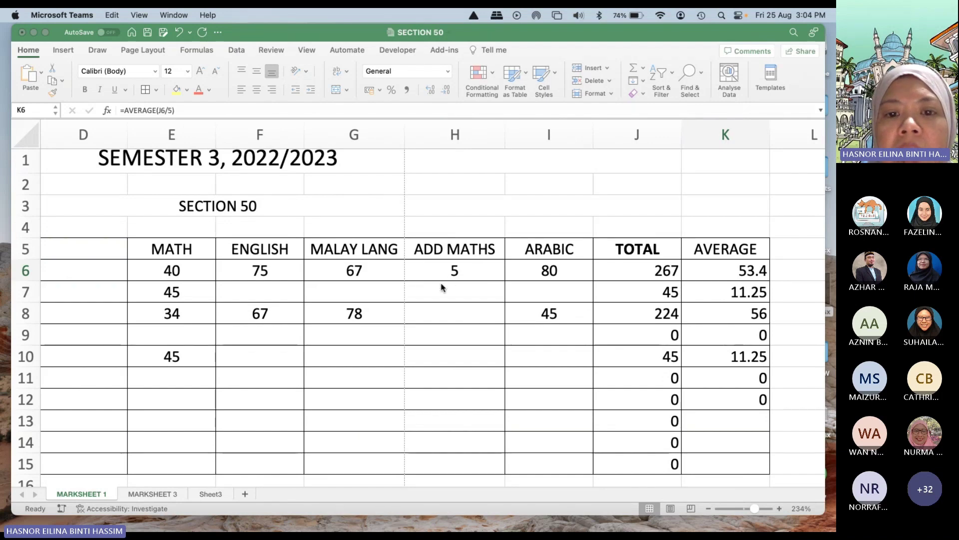
scroll(456, 262, right, 2)
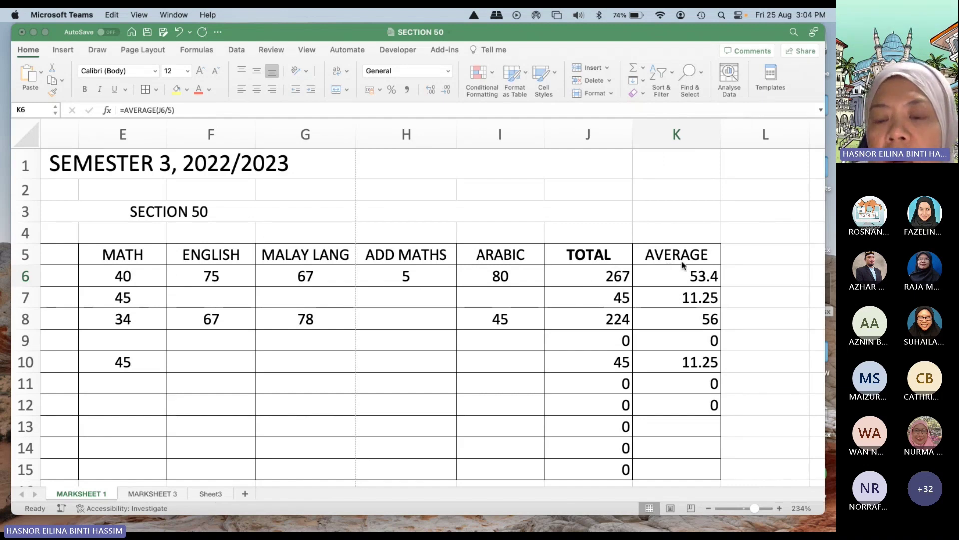
click(704, 276)
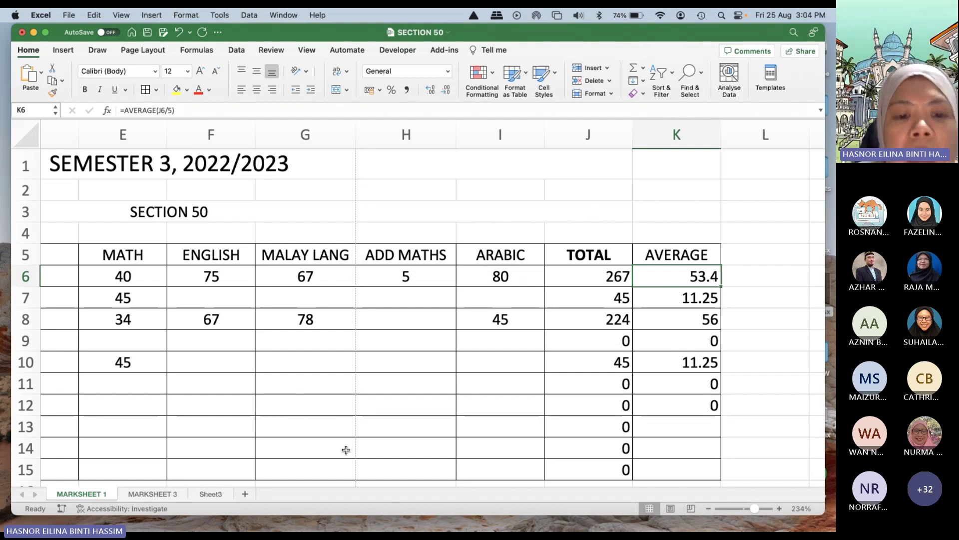
click(566, 261)
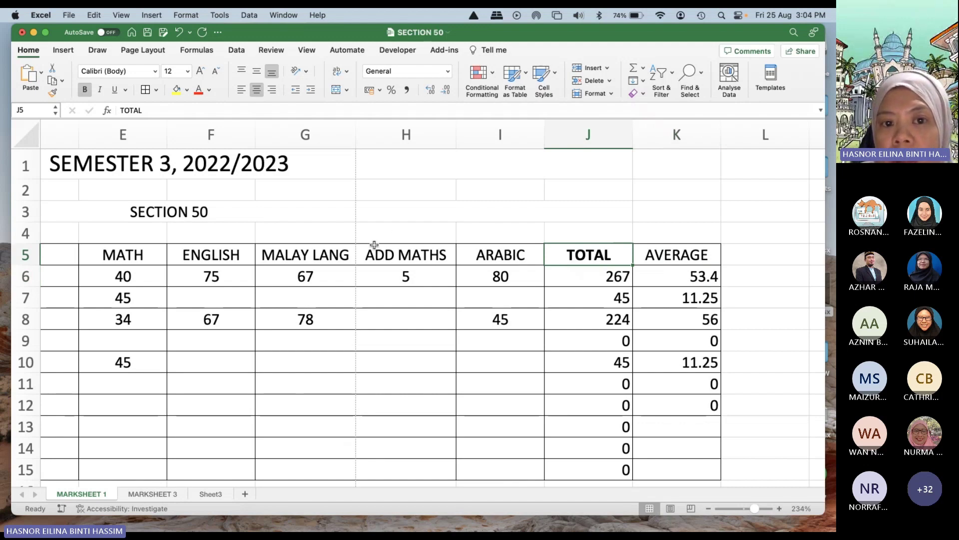
Step: Check the page layout of the marksheet in the print preview, then close it without printing
scroll(374, 245, left, 2)
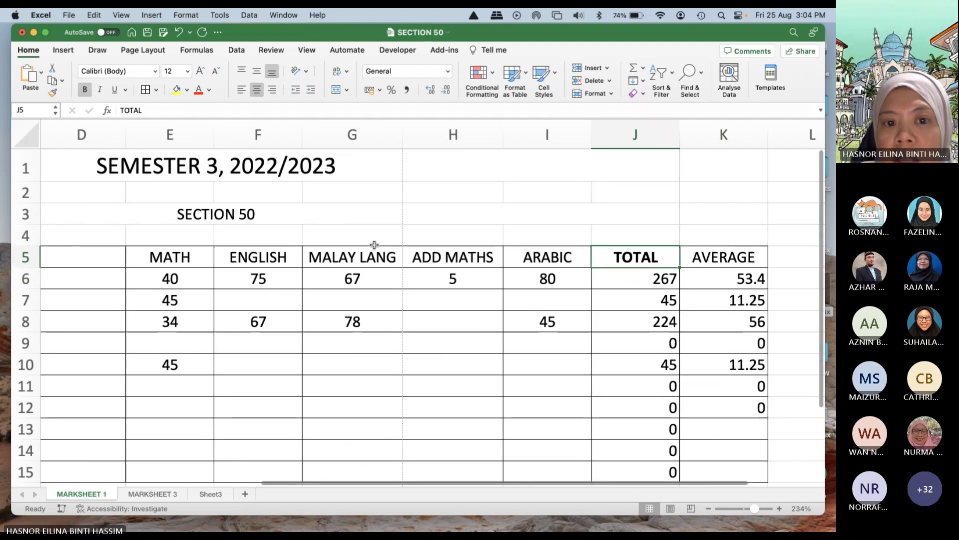
click(68, 16)
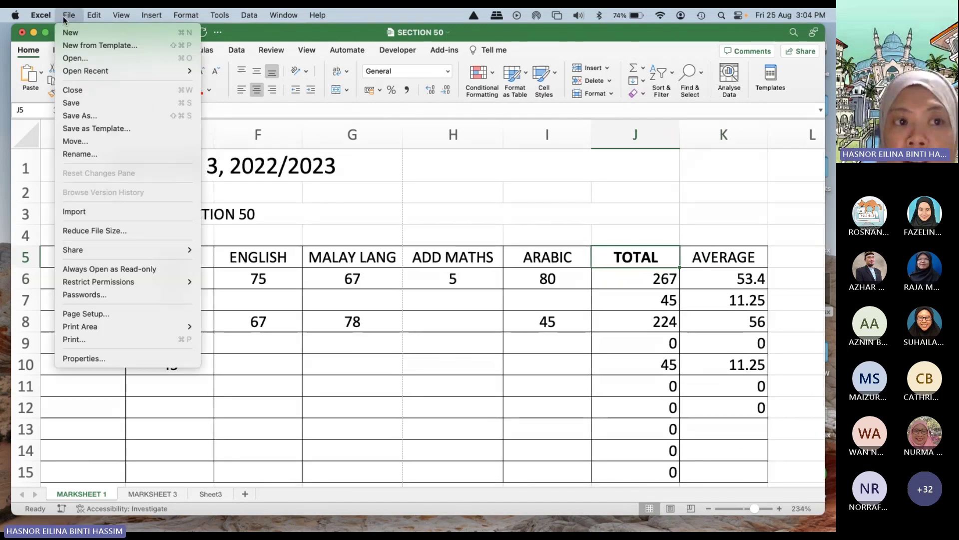
click(96, 339)
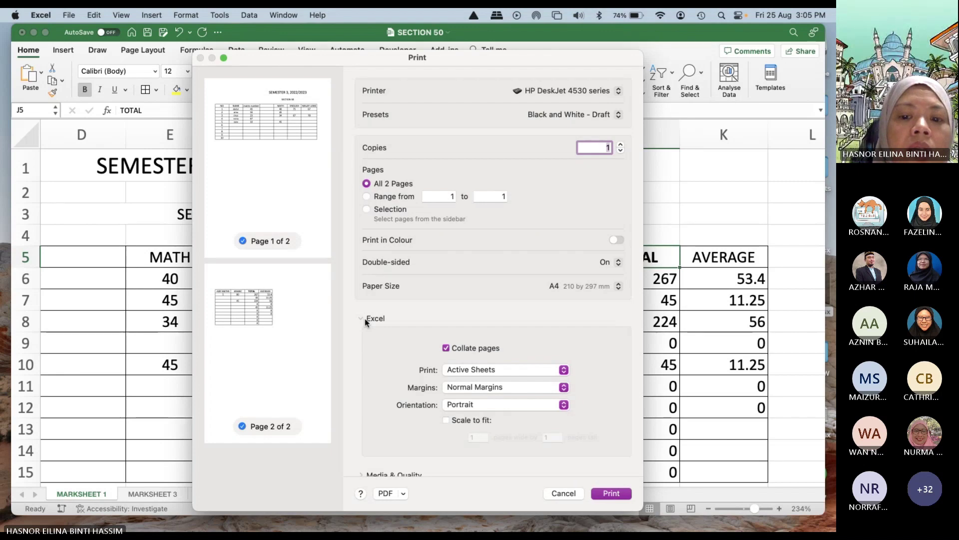
click(565, 491)
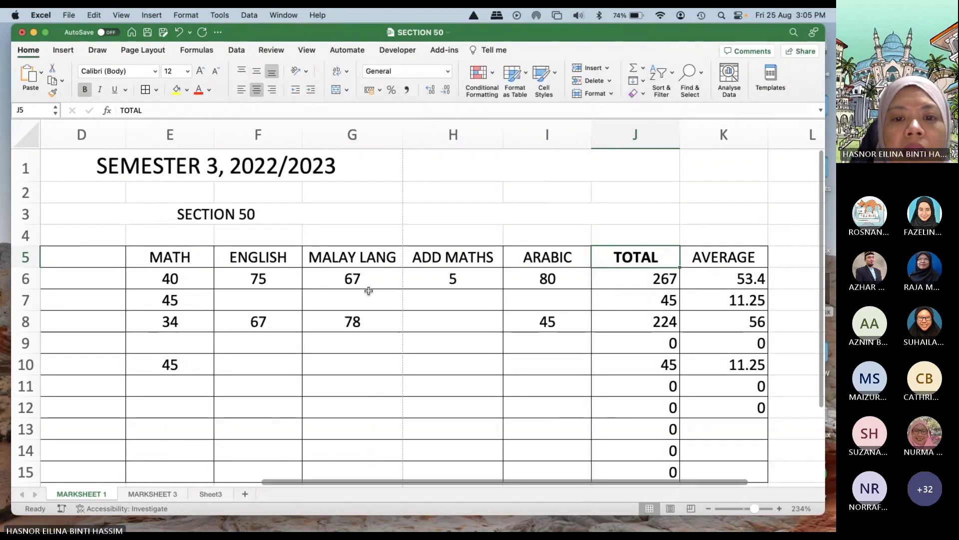
Step: Set the whole marksheet, cells A1 to K15, as the print area
scroll(508, 390, left, 1)
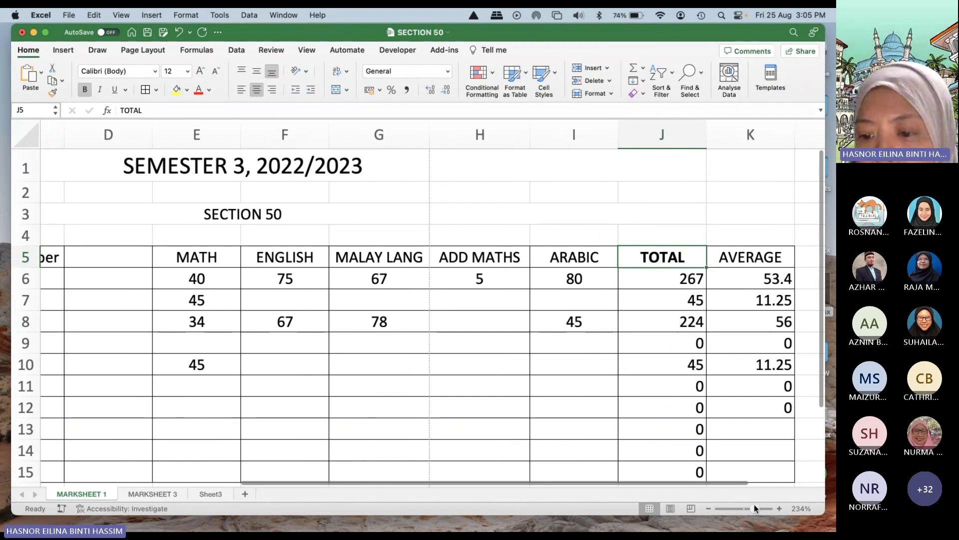
drag(754, 508, 749, 510)
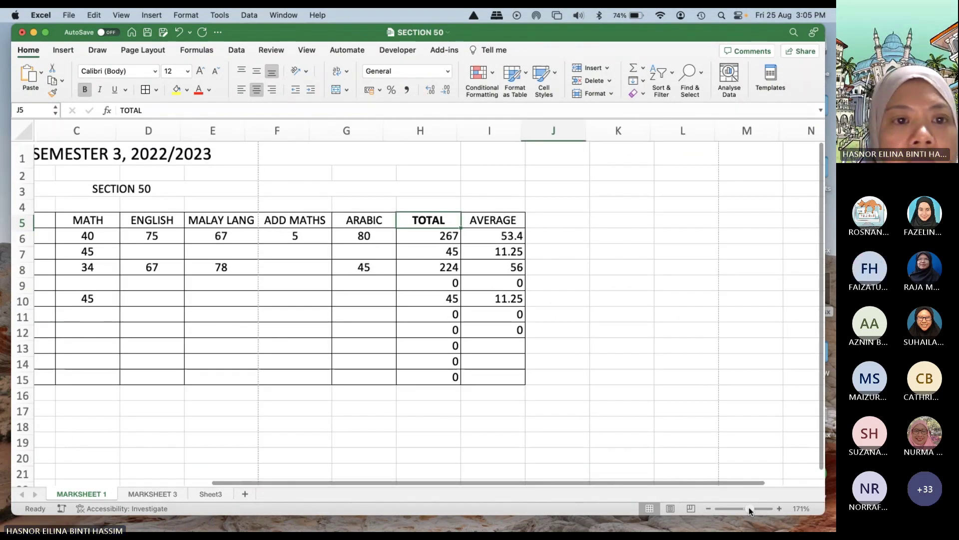
scroll(501, 345, left, 5)
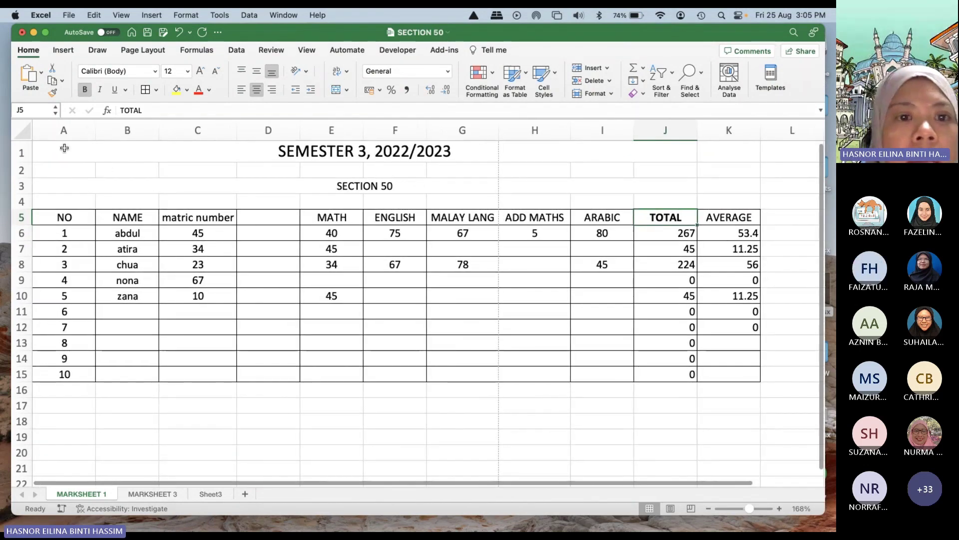
drag(64, 145, 725, 374)
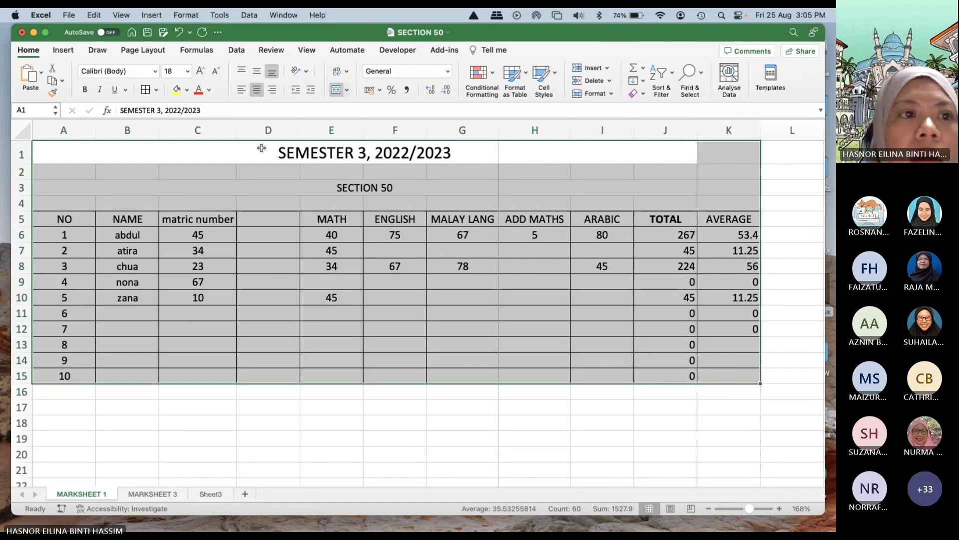
click(68, 17)
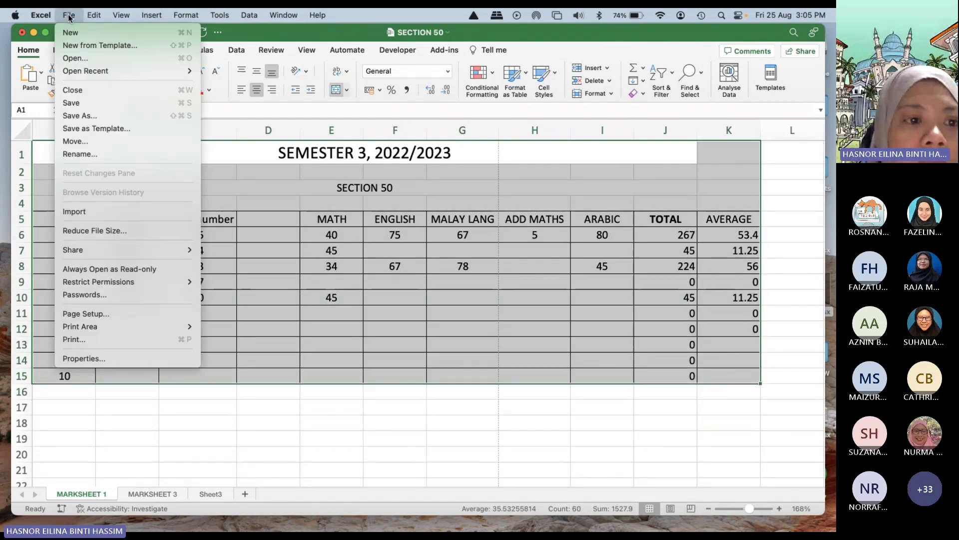
mouse_move(95, 330)
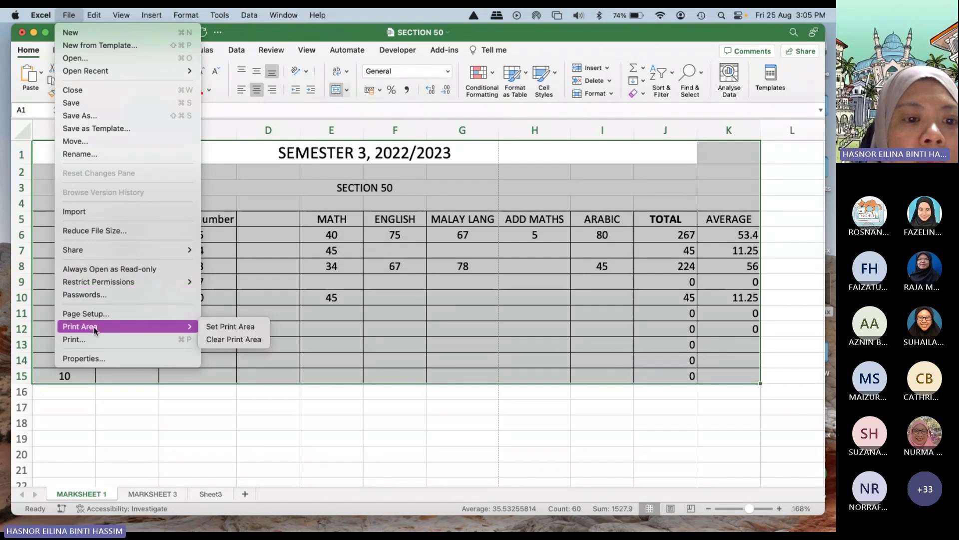
click(211, 327)
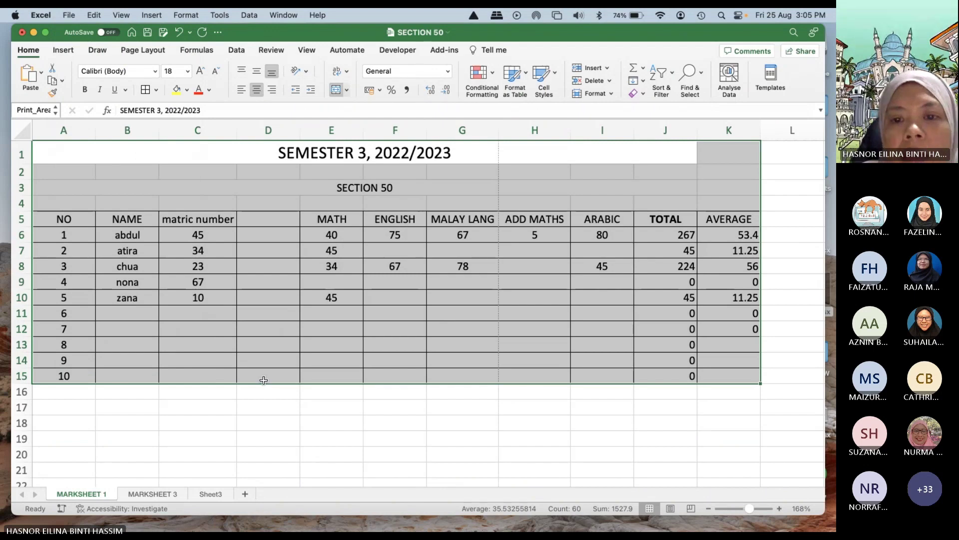
Step: Check how the marksheet's print area splits across pages in the print preview, then close it without printing
click(281, 428)
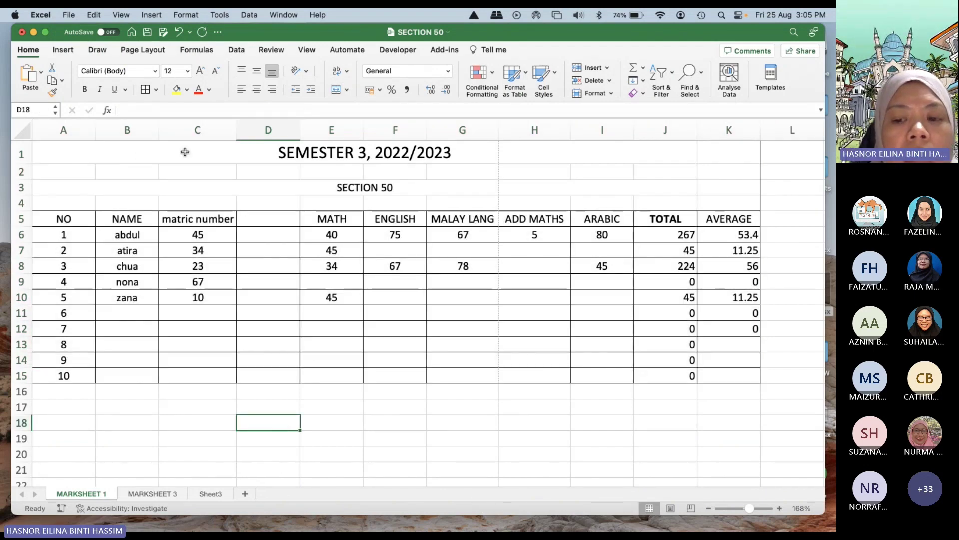
click(67, 12)
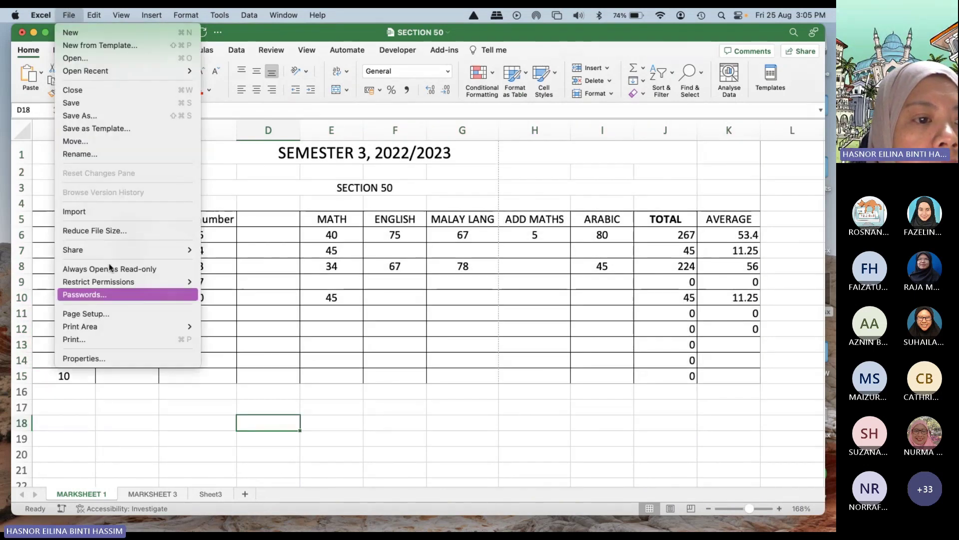
click(93, 340)
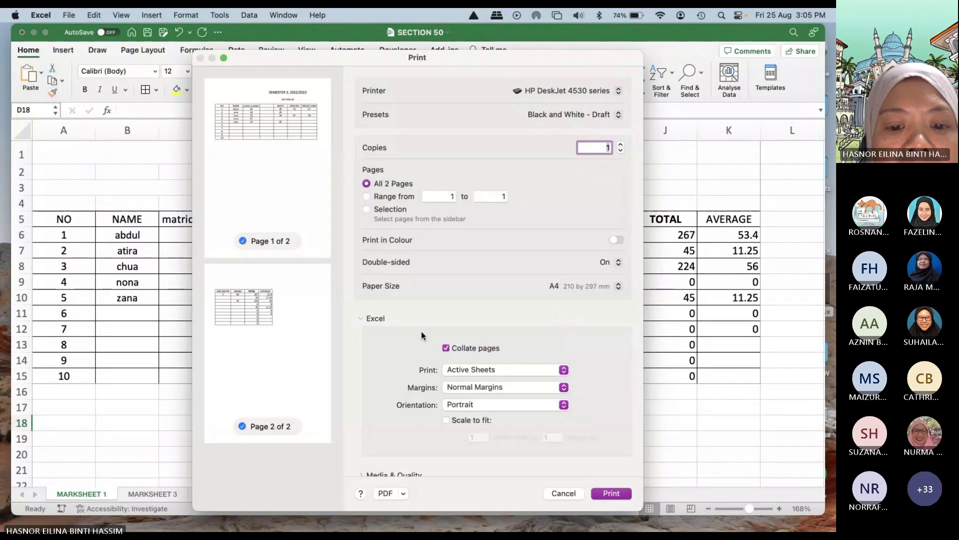
click(565, 494)
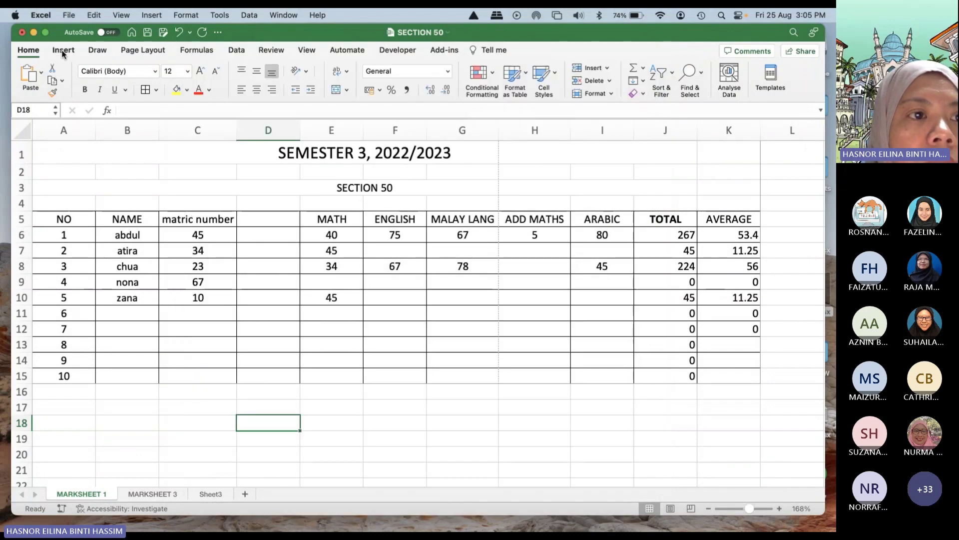
Step: Change the marksheet's page orientation to Landscape
click(140, 51)
click(163, 71)
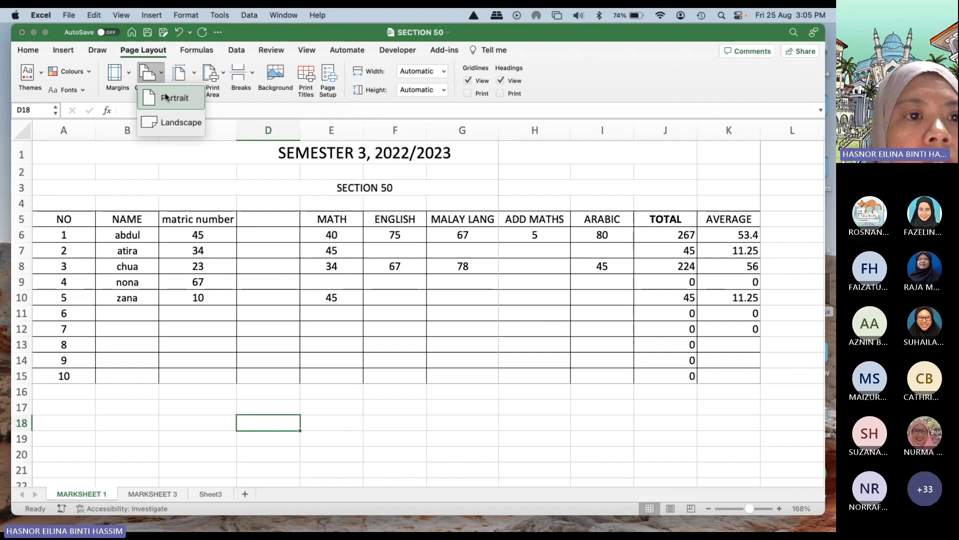
click(166, 126)
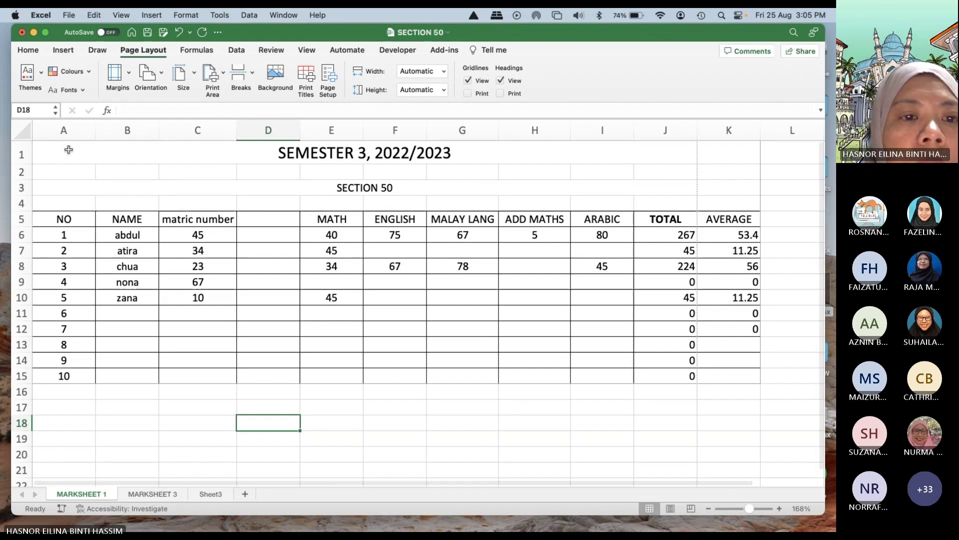
Step: Try a wider TOTAL column J, then undo the width change
drag(65, 150, 550, 347)
click(550, 412)
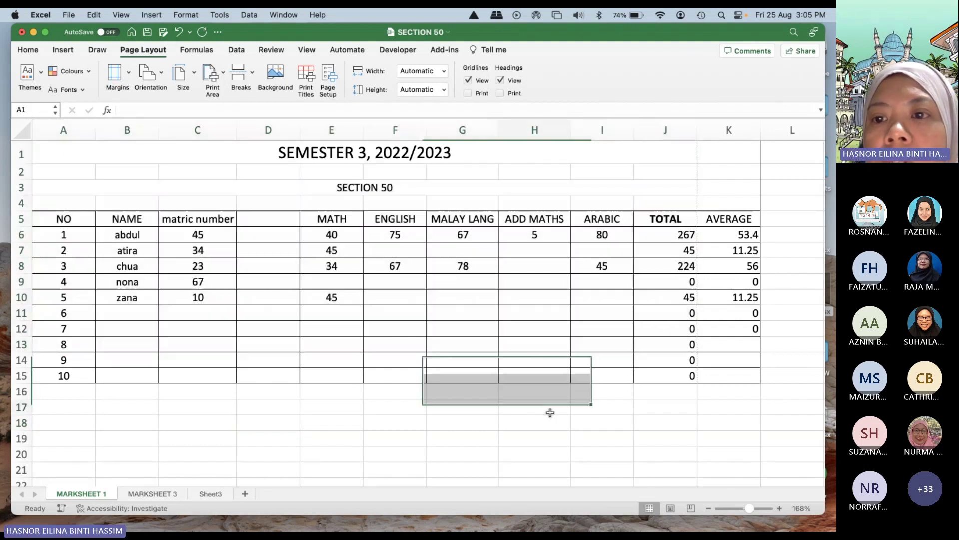
drag(697, 131, 761, 134)
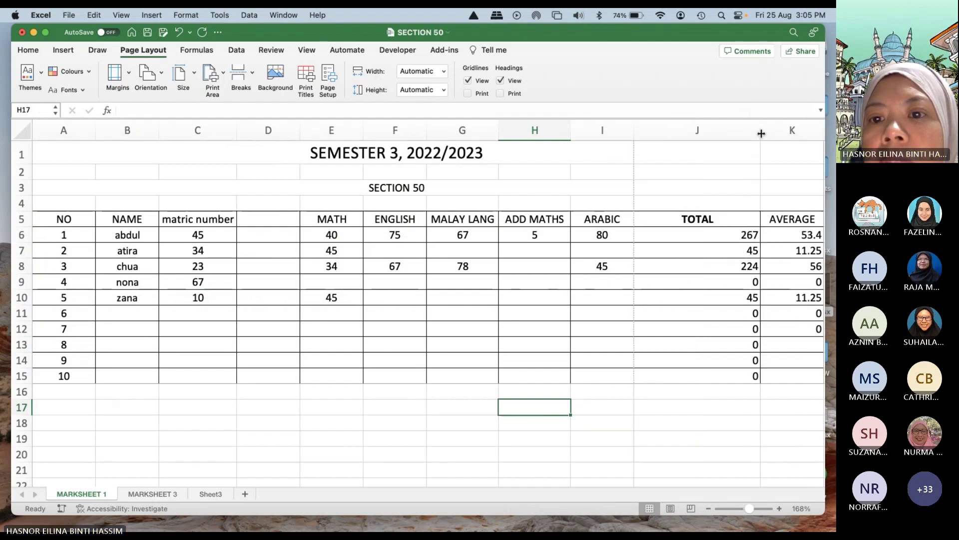
key(super+z)
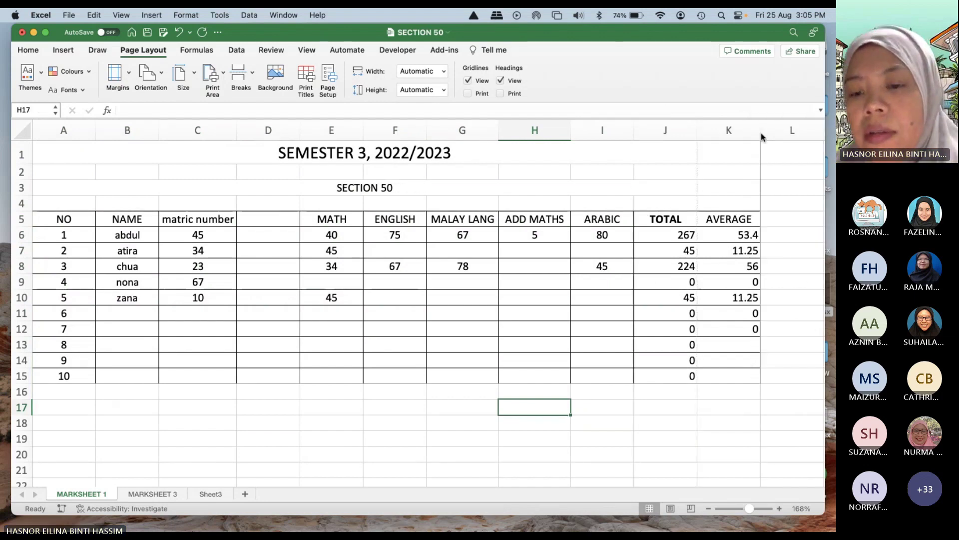
Step: Delete the empty column D between the matric number and MATH columns
click(618, 136)
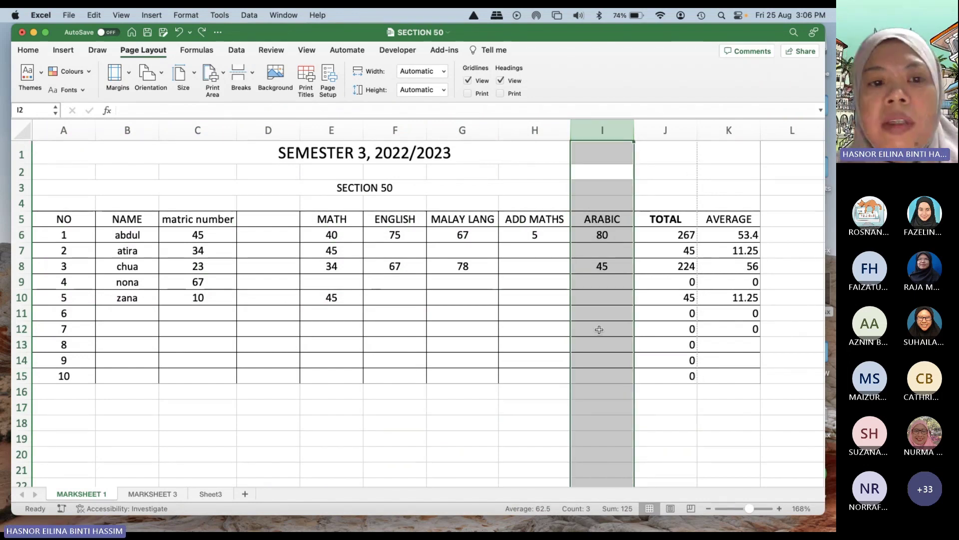
click(260, 131)
right_click(261, 131)
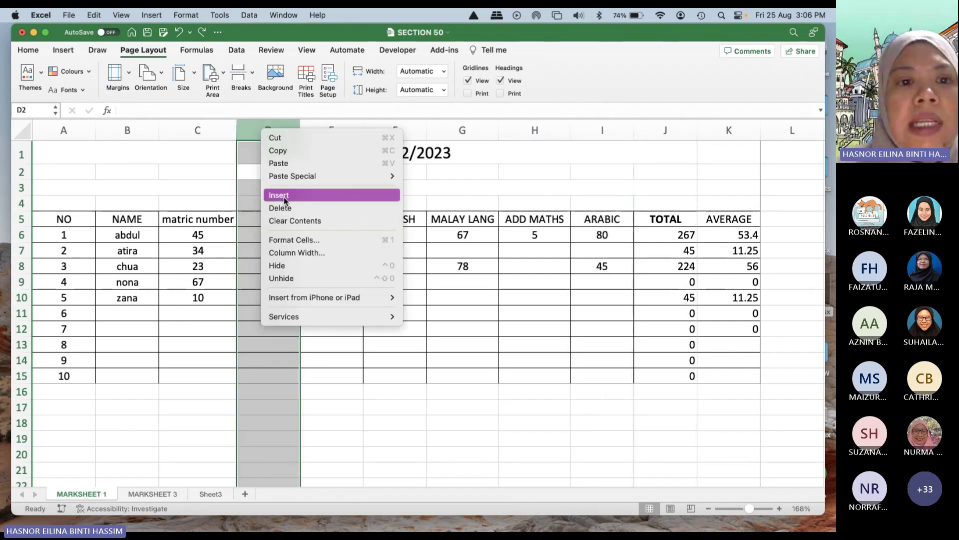
click(190, 172)
click(193, 174)
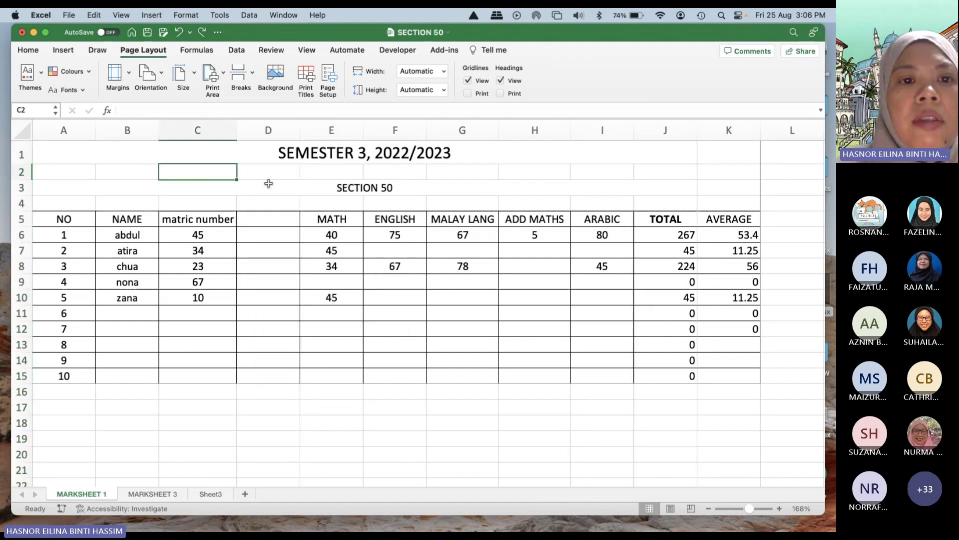
click(270, 130)
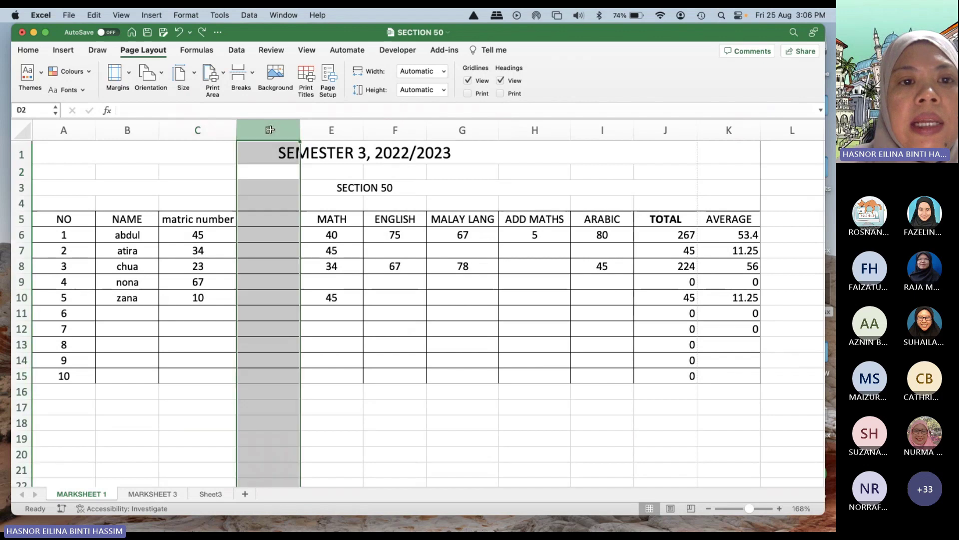
right_click(270, 130)
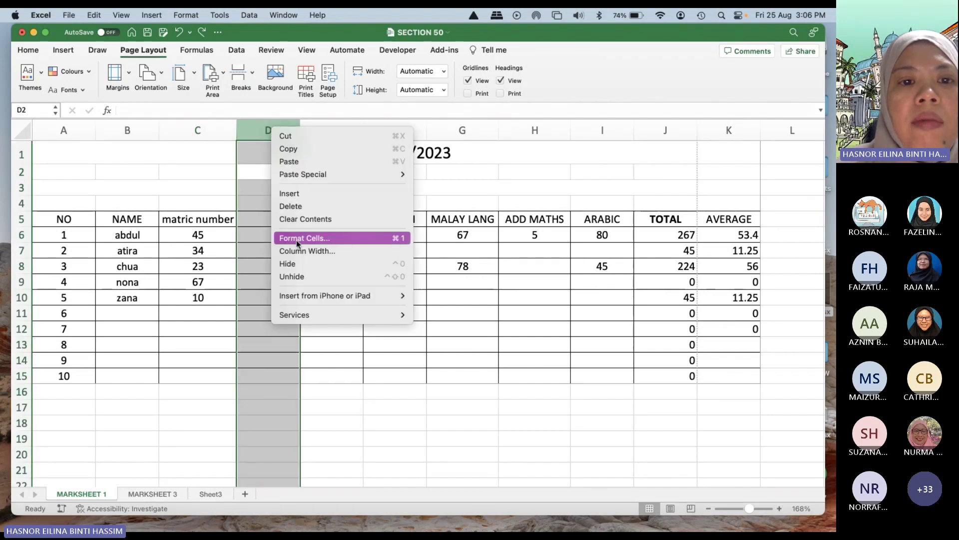
click(292, 208)
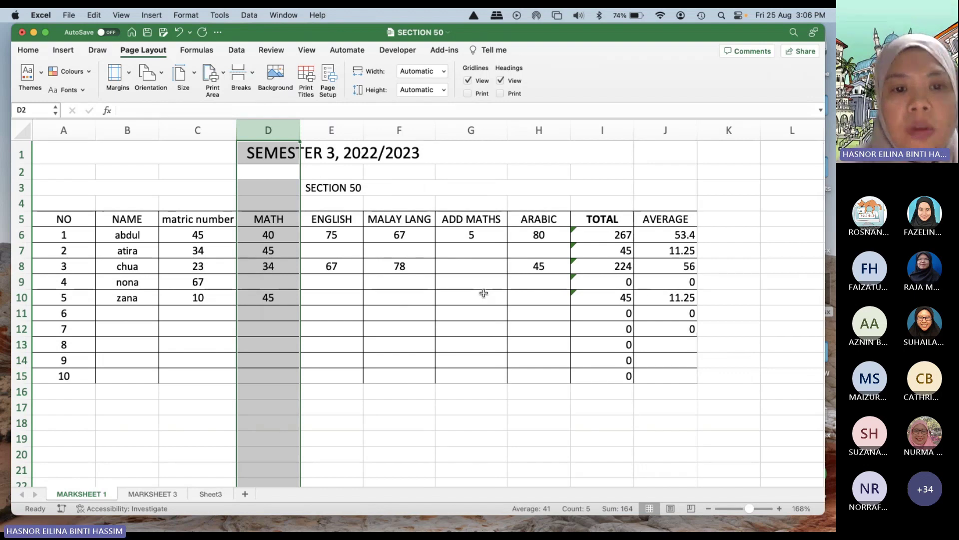
click(546, 185)
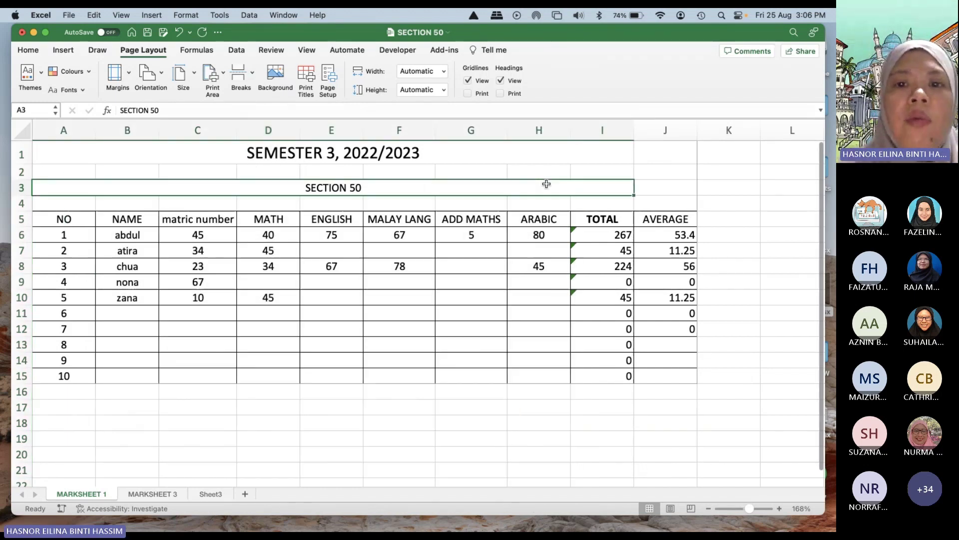
click(700, 187)
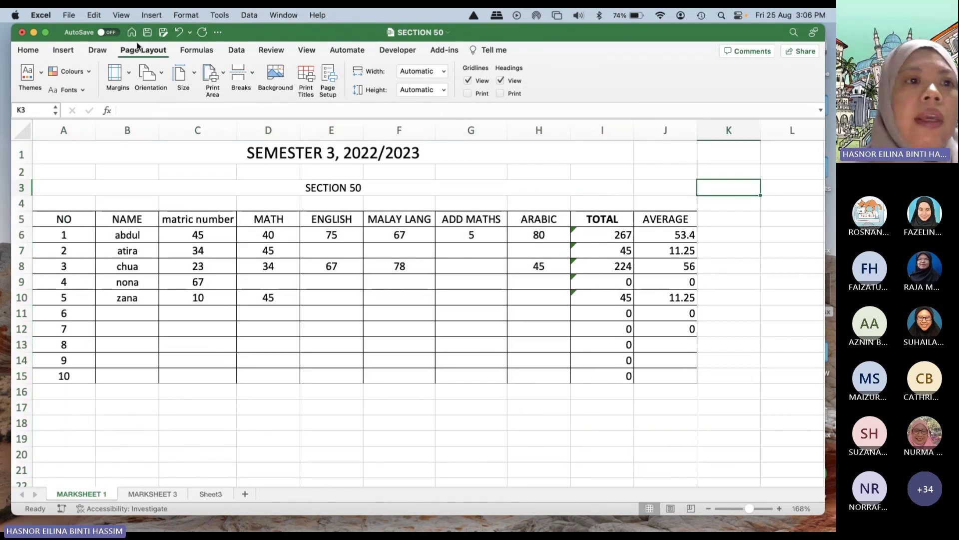
Step: Check the landscape marksheet in the print preview again after the column deletion, then close it without printing
click(70, 15)
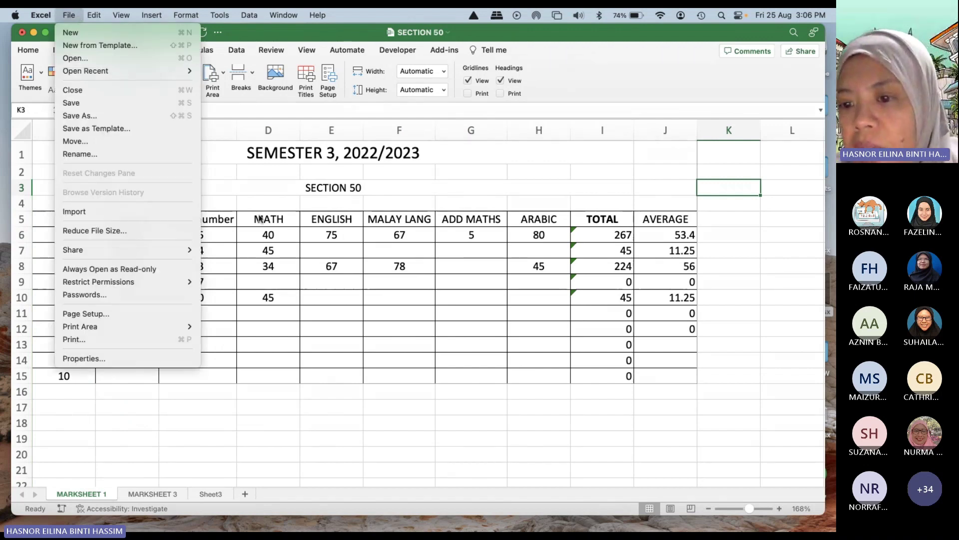
click(643, 419)
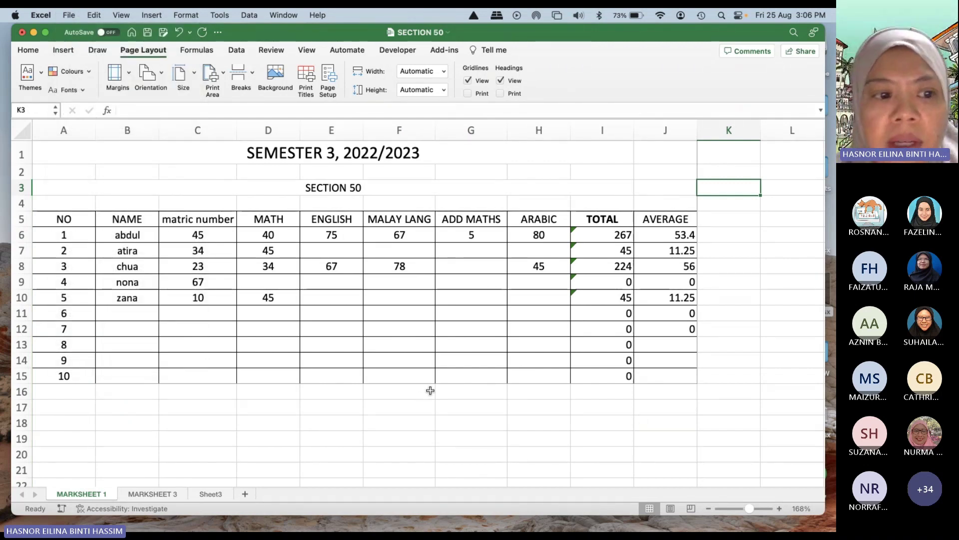
click(69, 15)
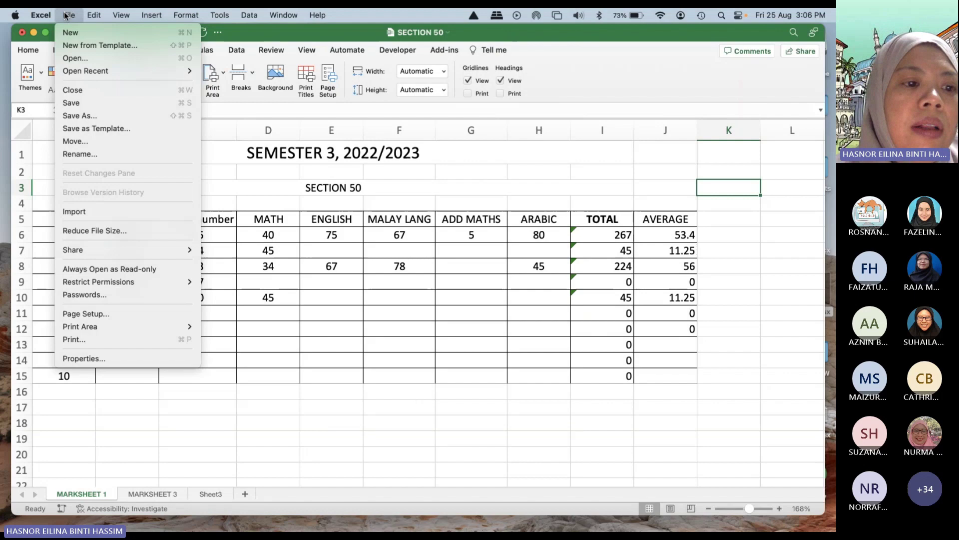
click(95, 340)
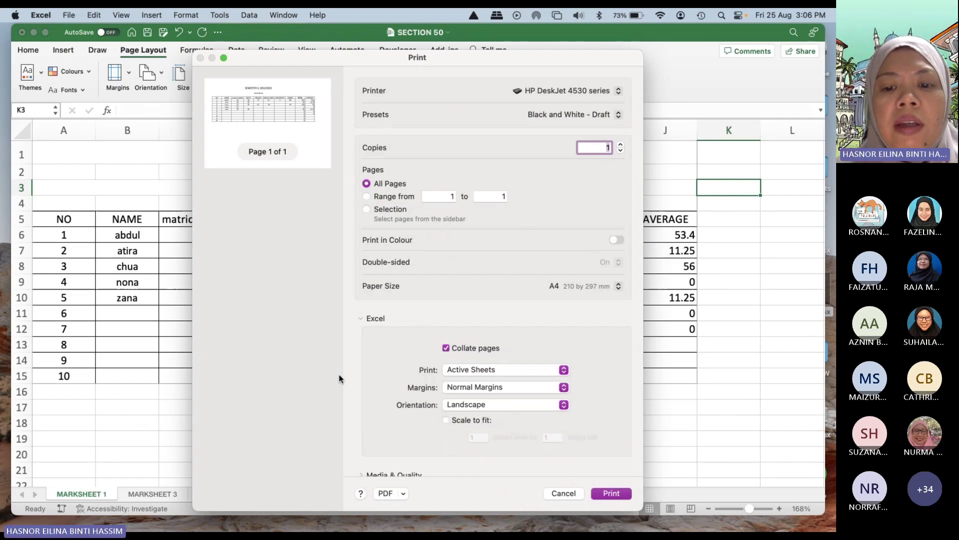
click(574, 493)
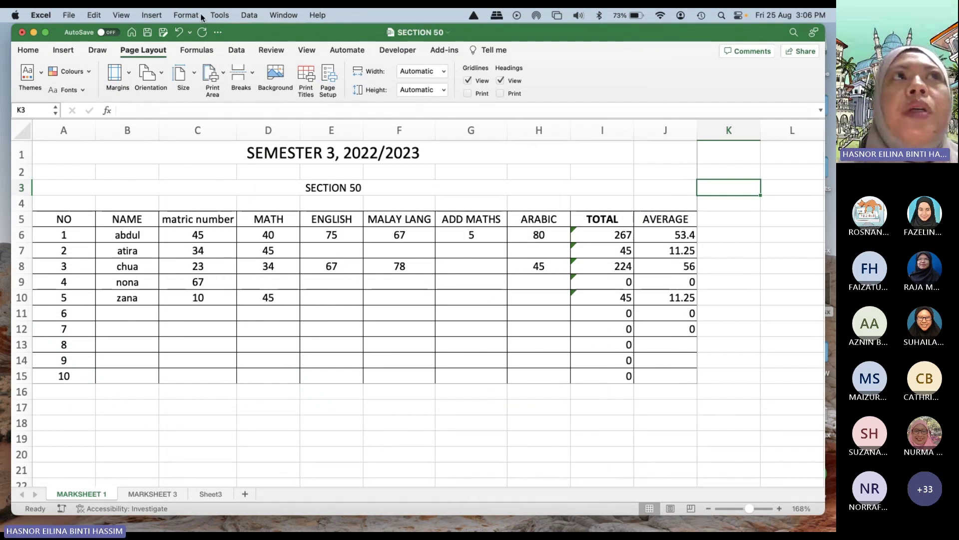
Step: Save the marksheet's print output as a PDF named SEC 50 in the iCloud Desktop folder
click(68, 15)
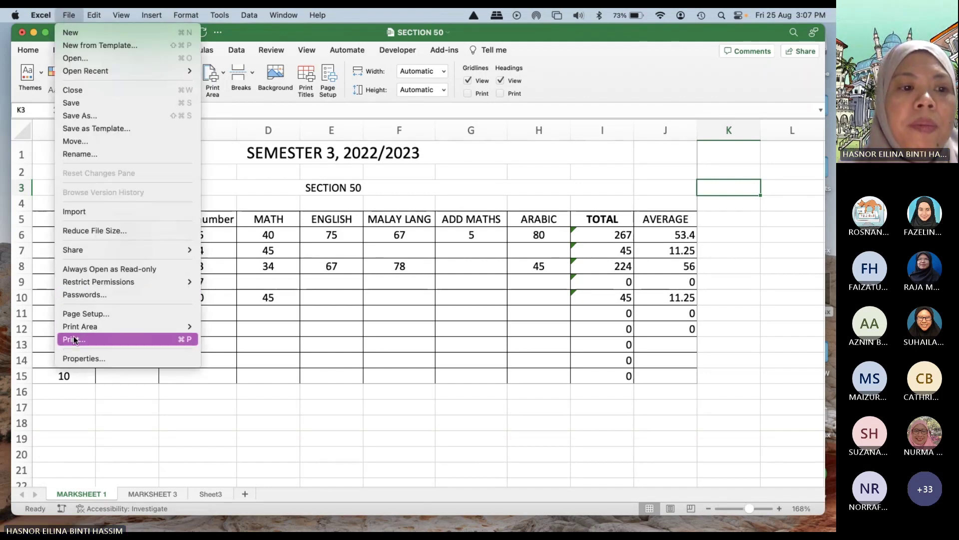
click(208, 325)
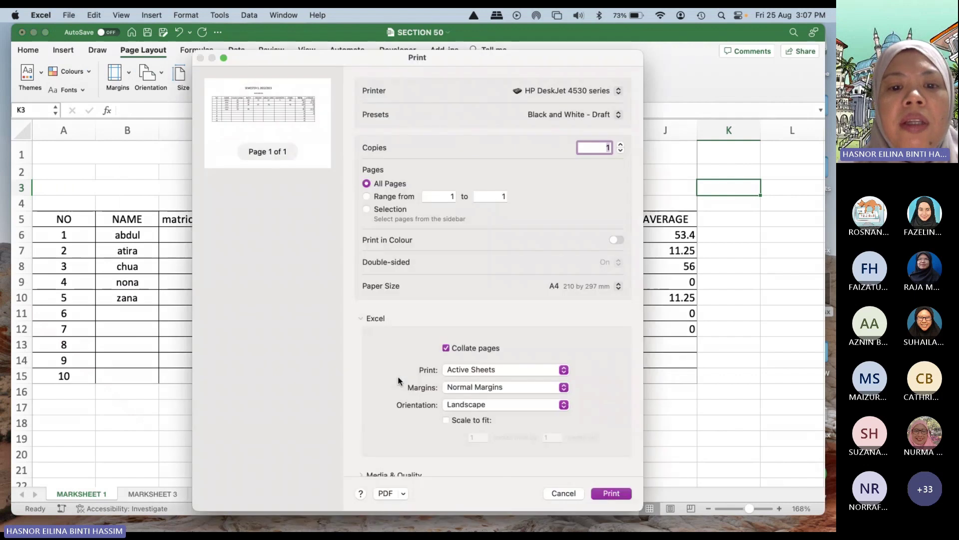
click(403, 494)
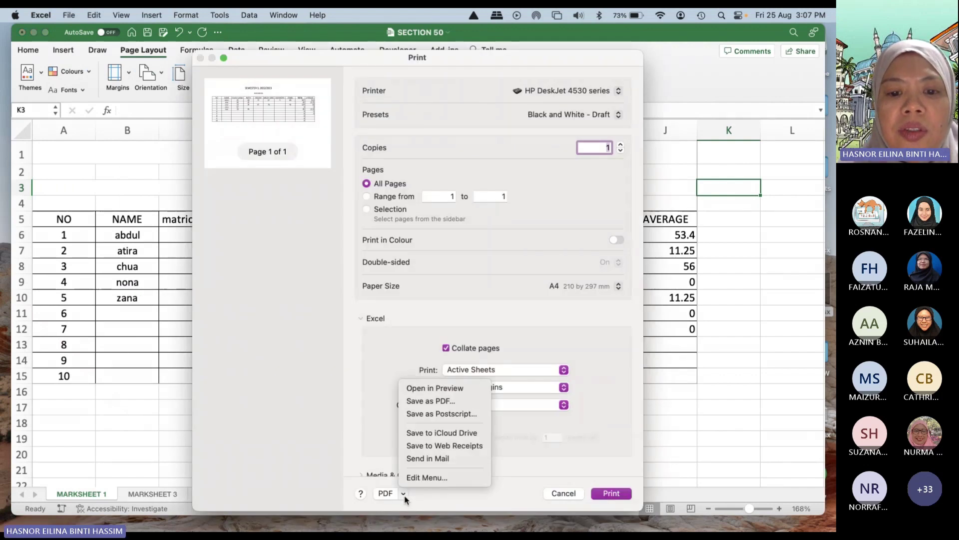
click(429, 401)
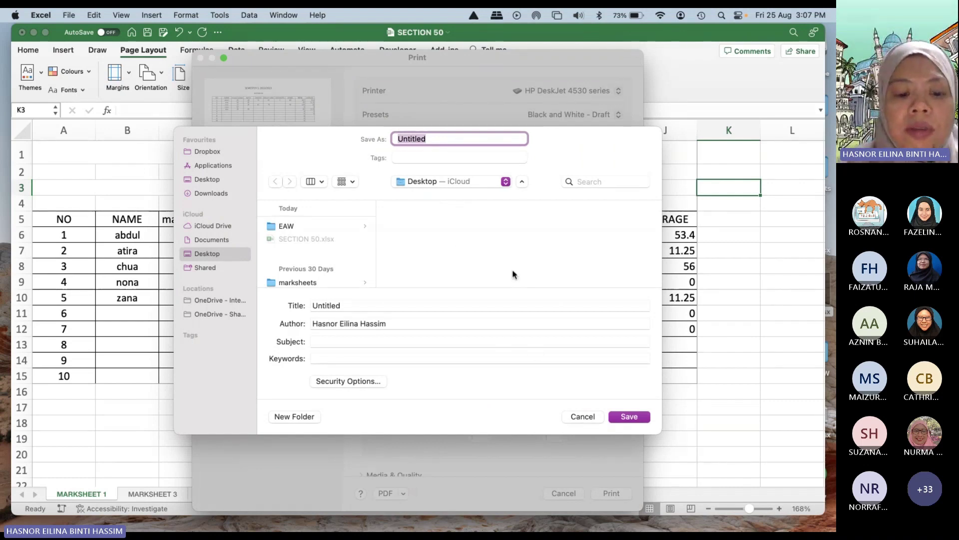
text(SEC 50)
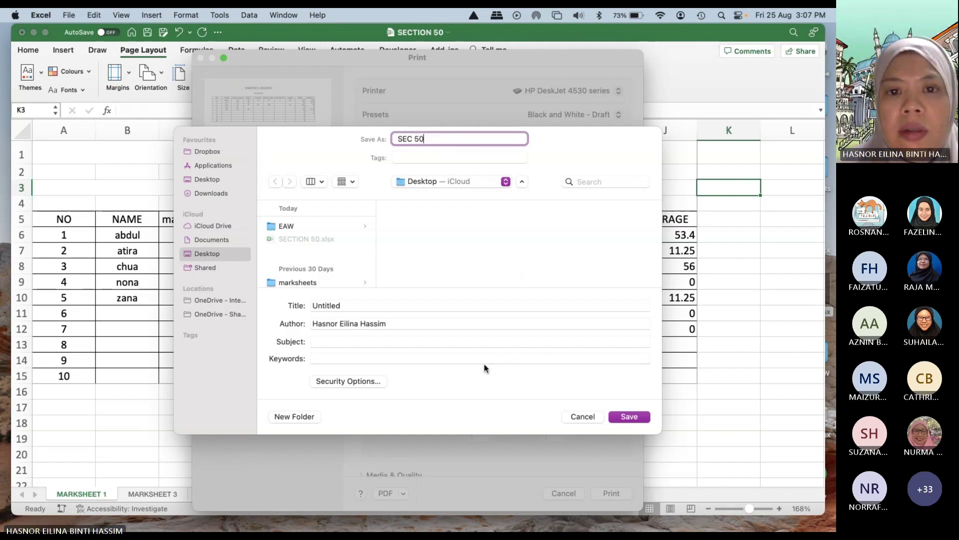
click(439, 187)
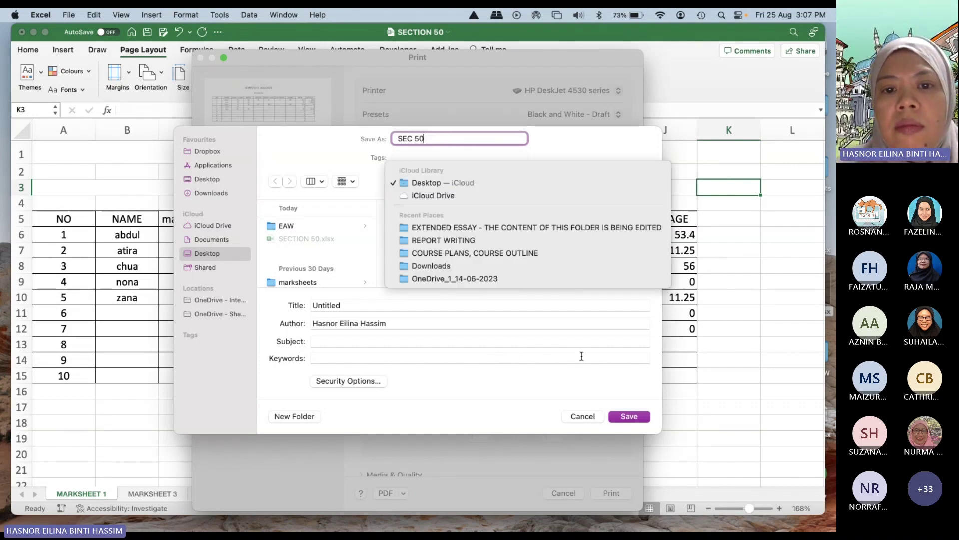
click(422, 181)
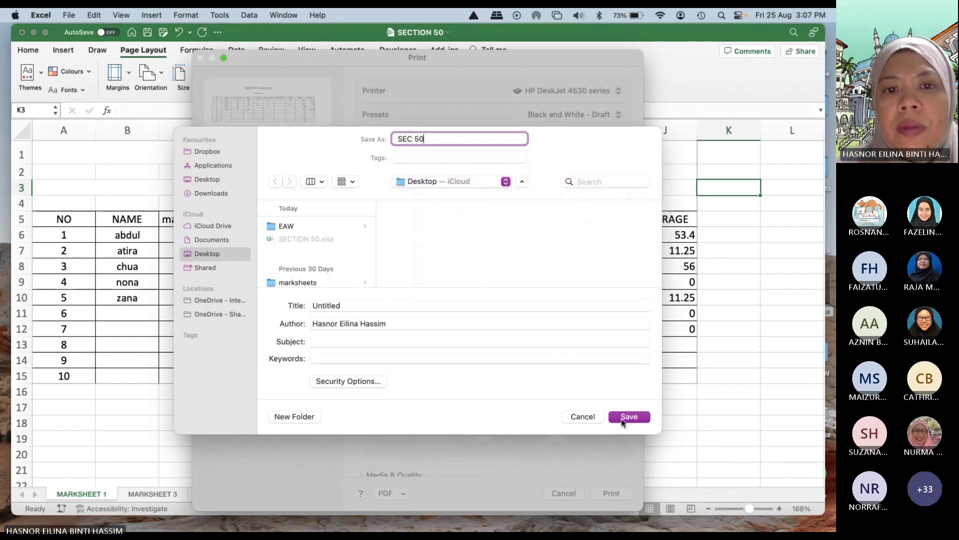
click(622, 421)
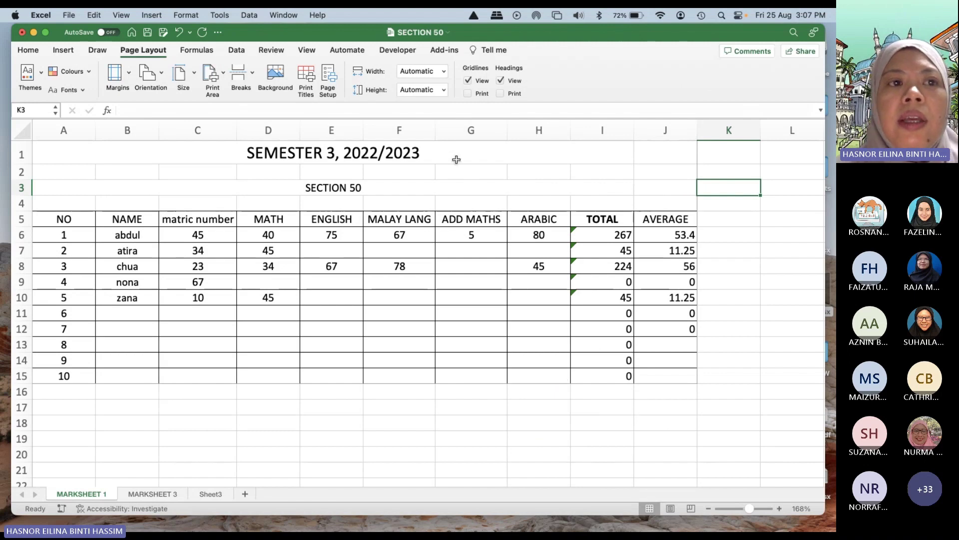
Step: Minimize the workbook to view the saved files on the desktop, reopen the SECTION 50 workbook from there, and minimize it again
click(33, 33)
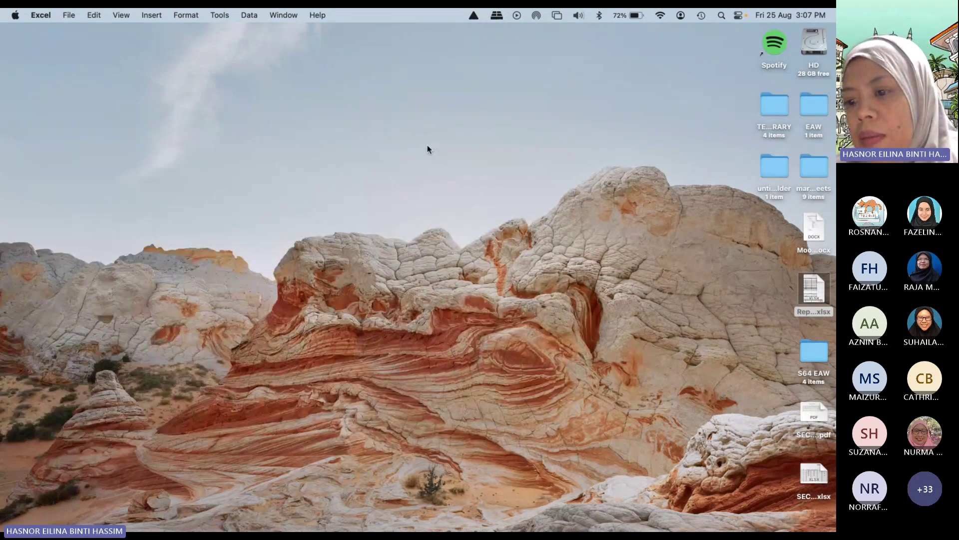
click(806, 474)
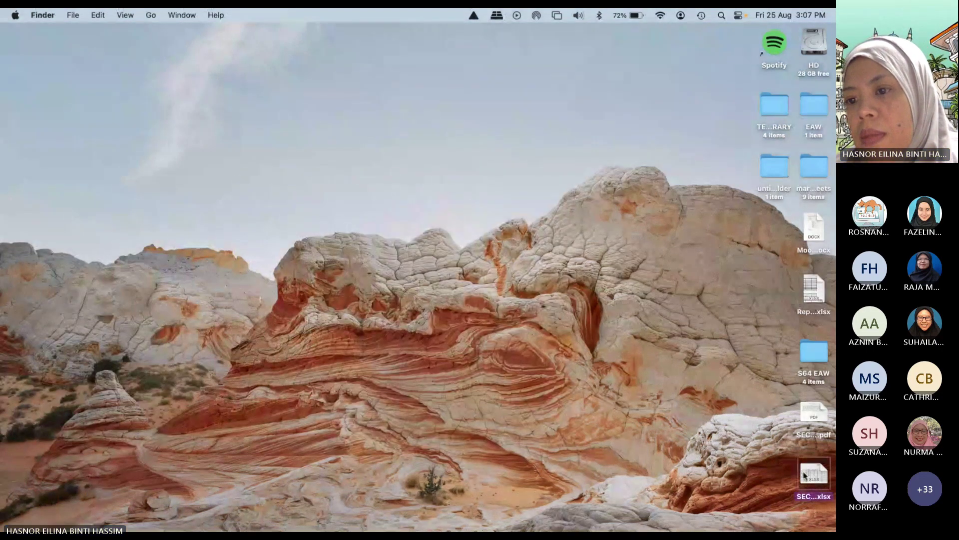
double_click(805, 473)
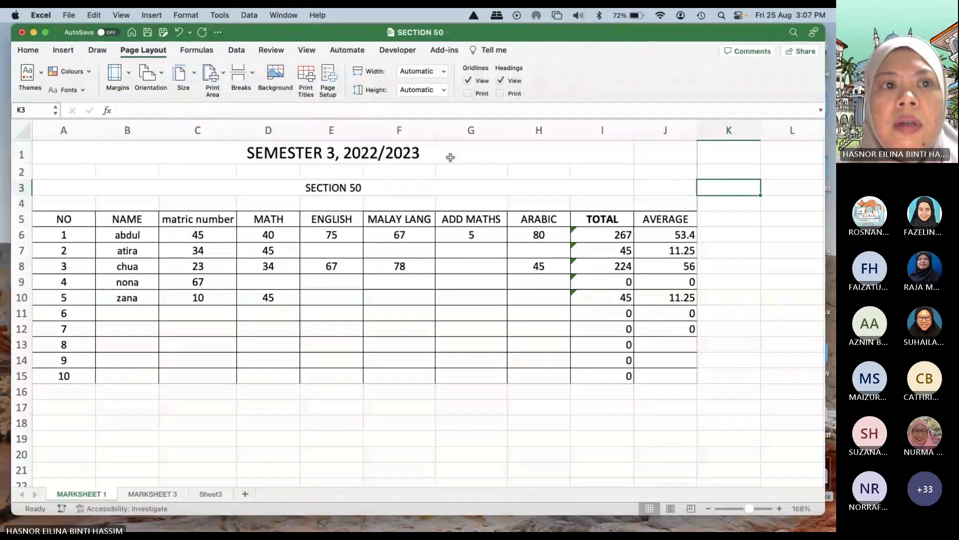
click(187, 220)
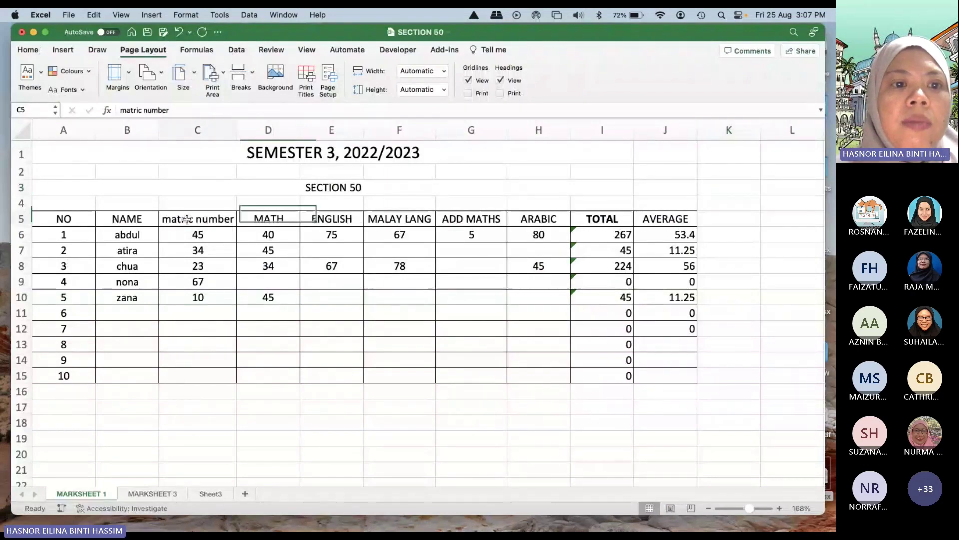
click(33, 32)
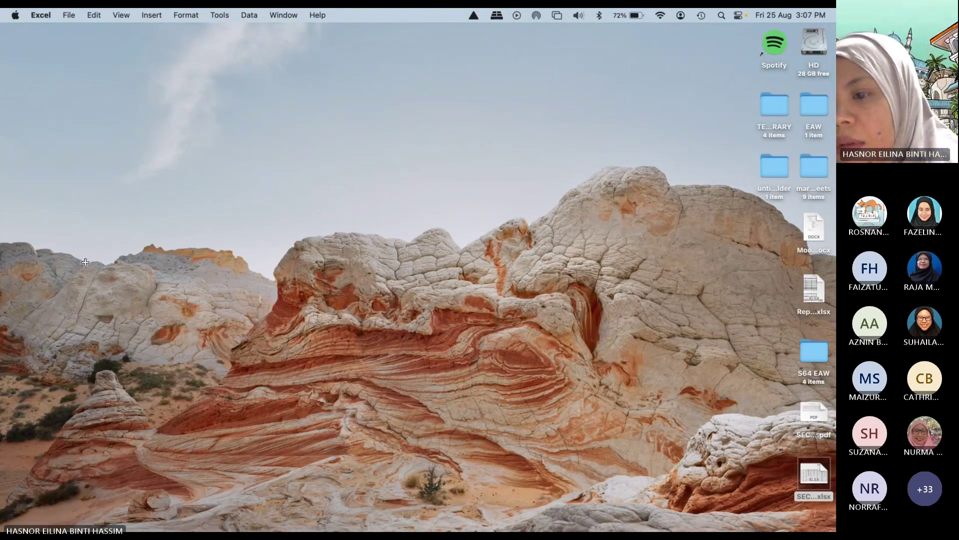
Step: View the exported SEC 50 PDF from the desktop, minimize it, and return to the SECTION 50 workbook
double_click(823, 434)
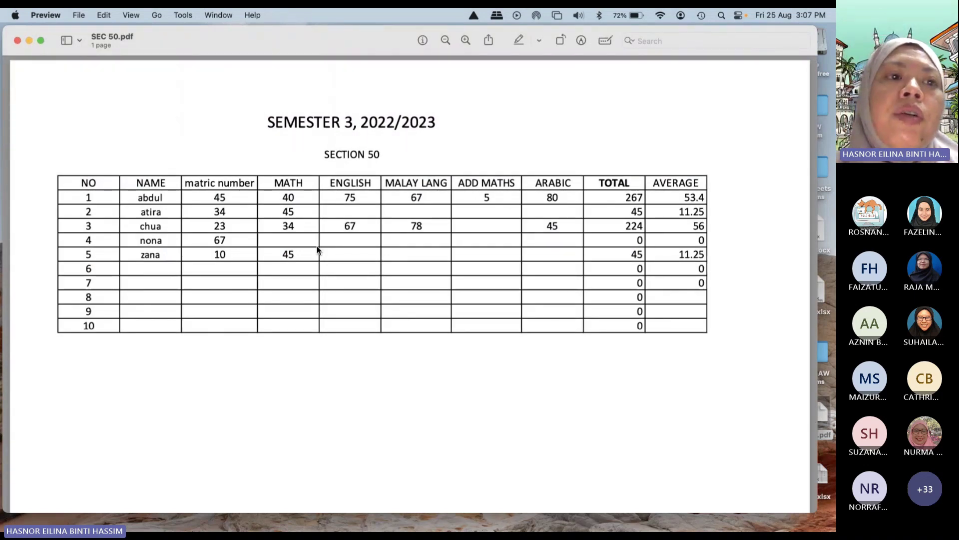
click(28, 41)
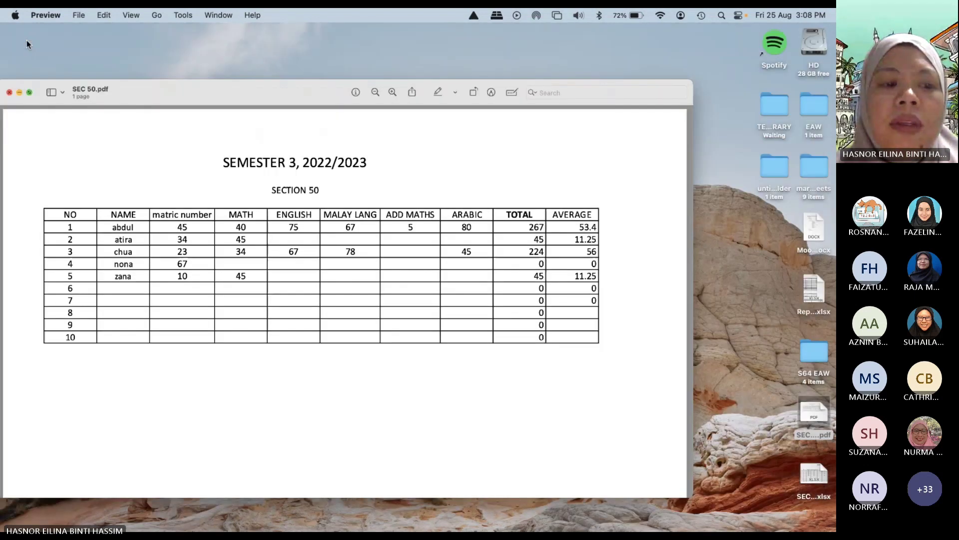
mouse_move(2, 230)
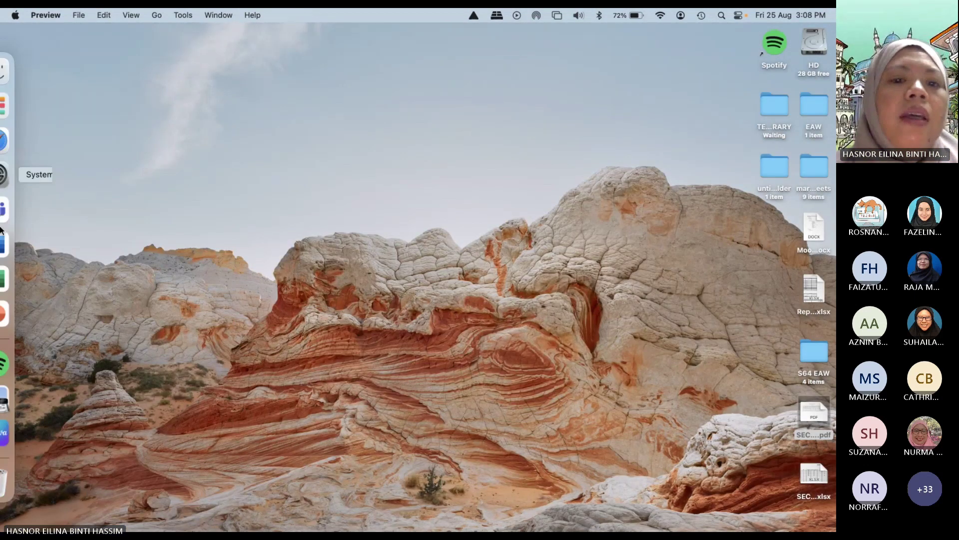
click(3, 277)
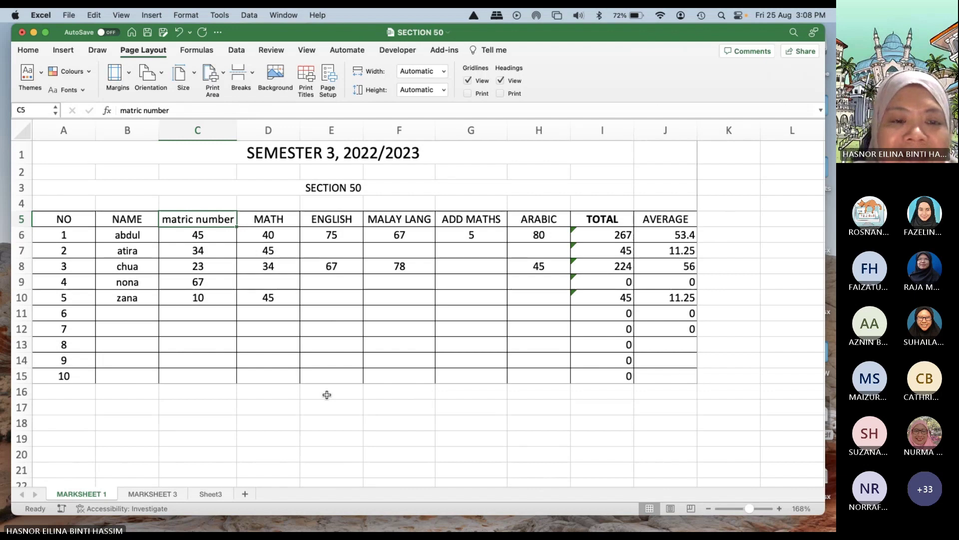
Step: Fill the AVERAGE formula from J12 down to J15 on MARKSHEET 1
scroll(327, 394, up, 1)
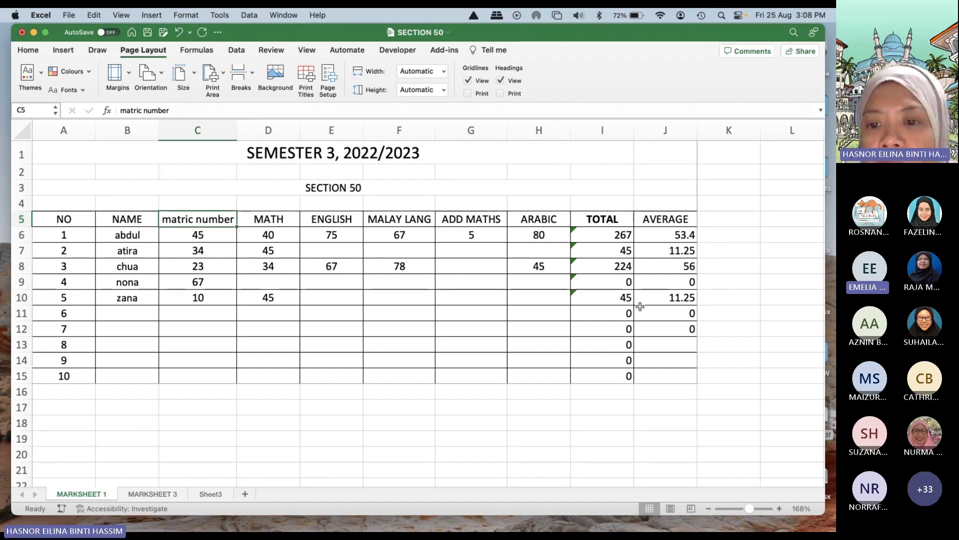
click(668, 328)
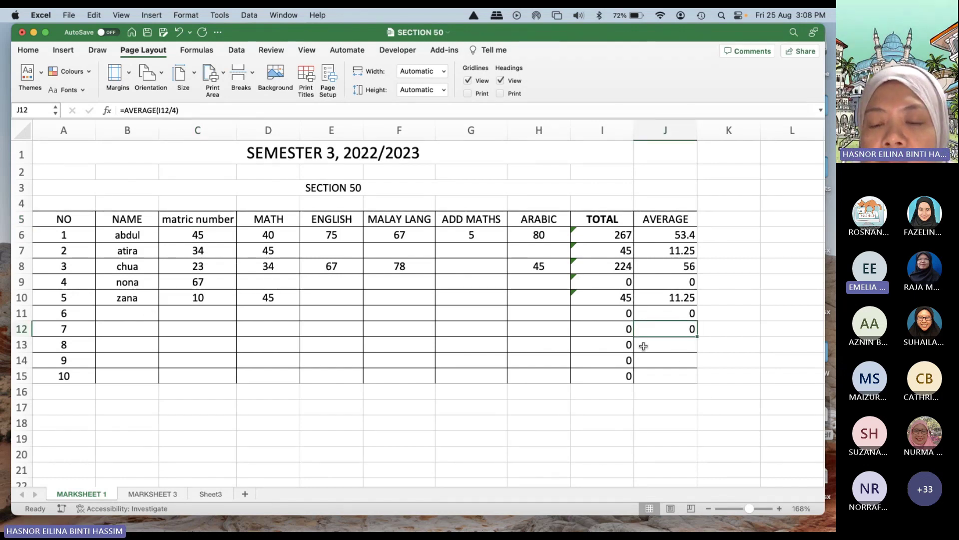
click(679, 313)
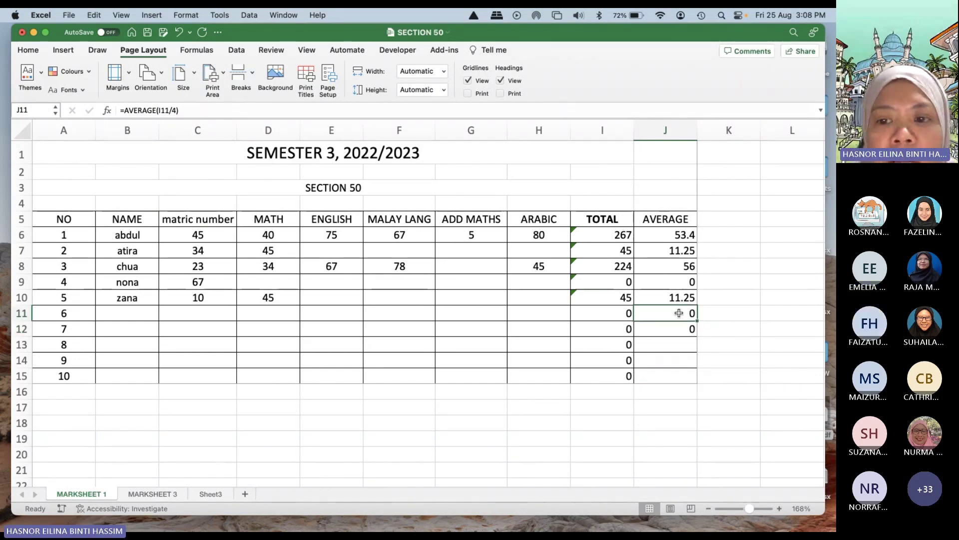
click(682, 342)
click(687, 331)
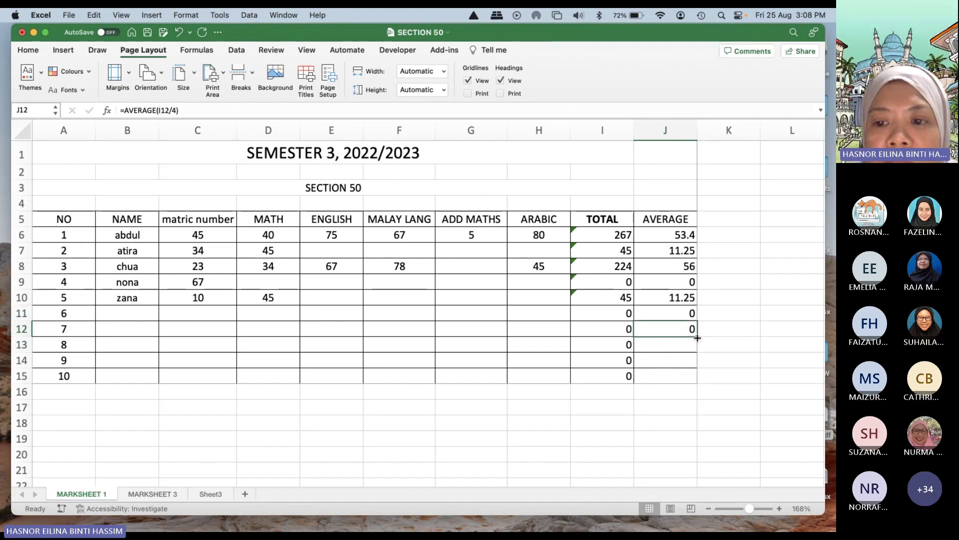
drag(698, 337, 695, 376)
click(719, 278)
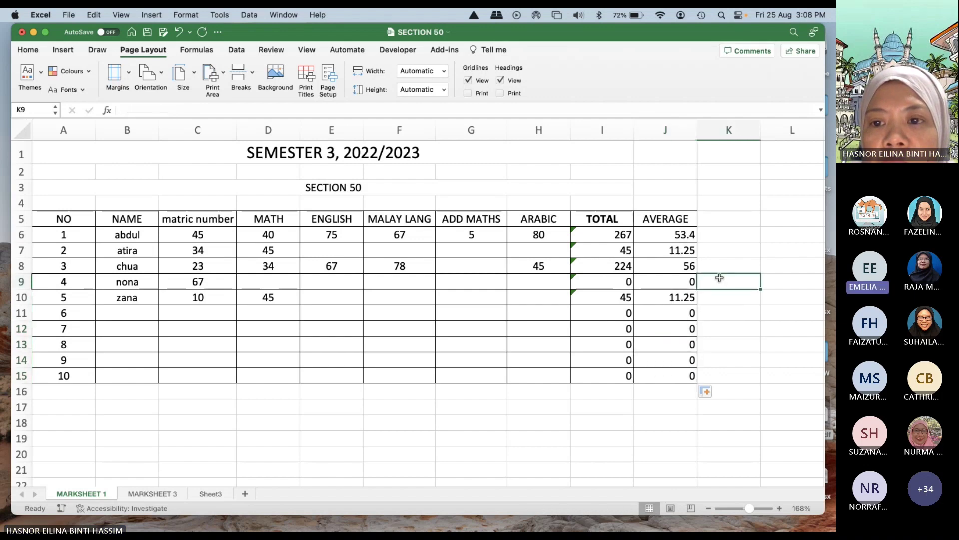
Step: Fill the divide-by-5 AVERAGE formula from J6 down through J15
click(672, 235)
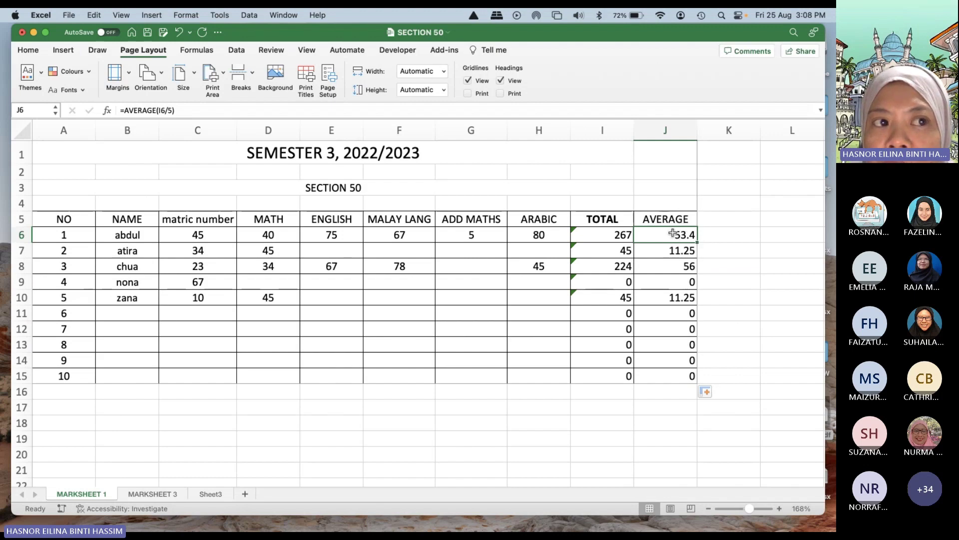
drag(697, 244, 694, 385)
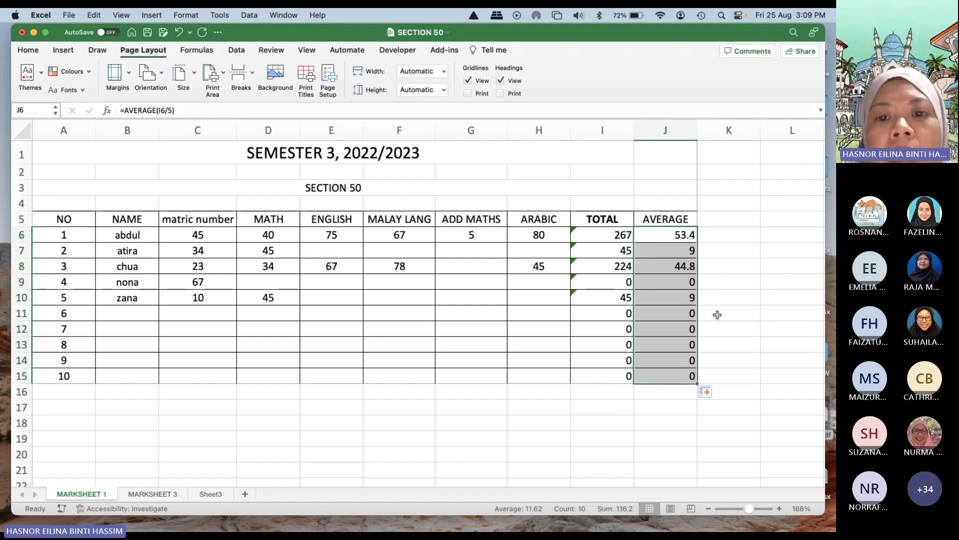
click(717, 314)
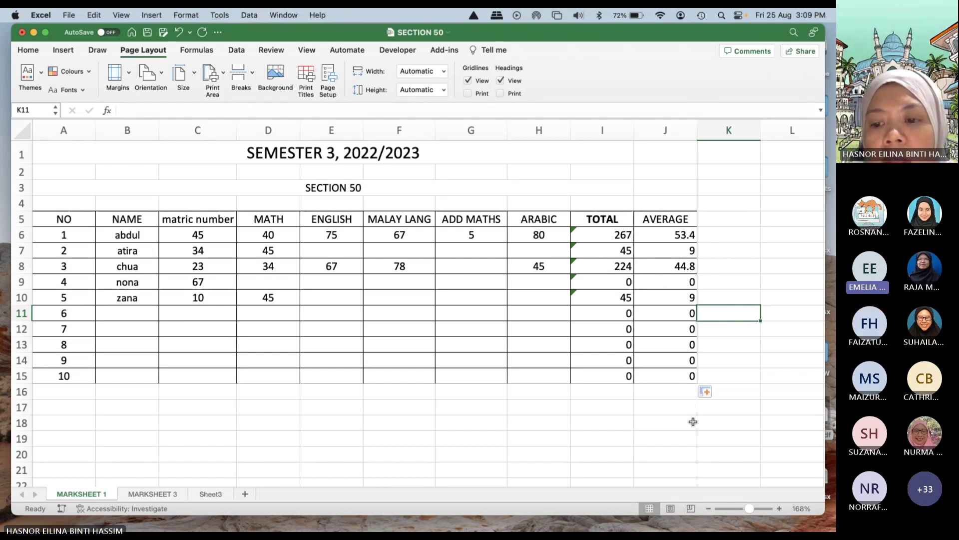
Step: Clear the AVERAGE formulas in cells J7 and J8
click(754, 508)
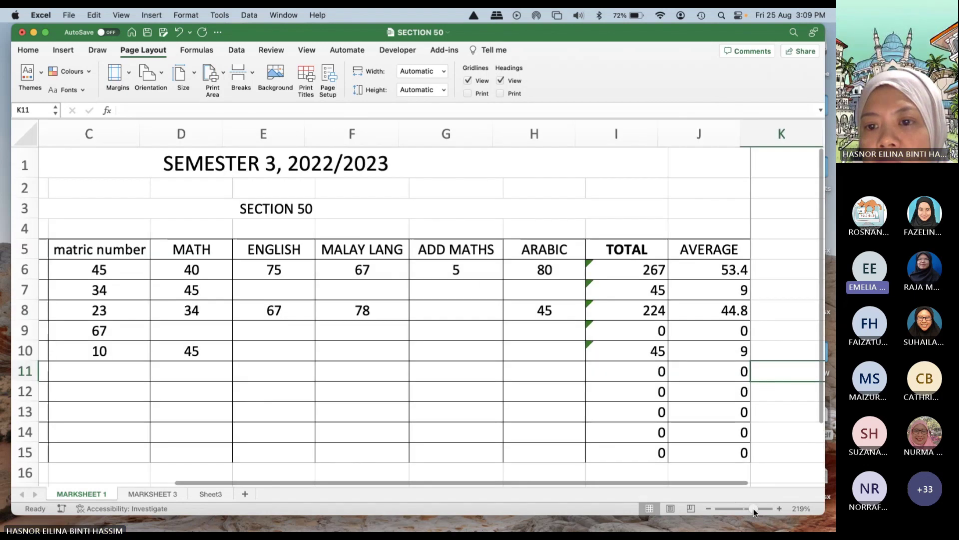
click(715, 274)
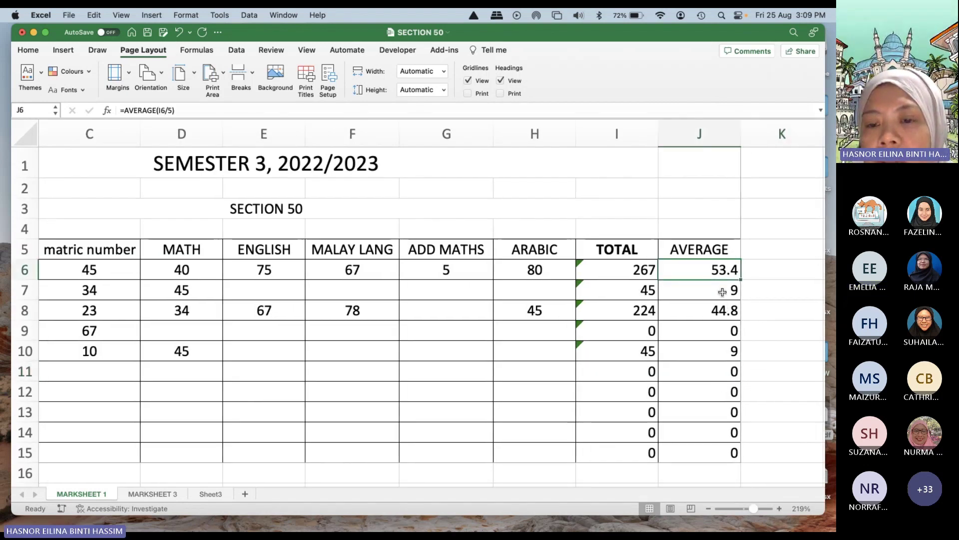
click(723, 292)
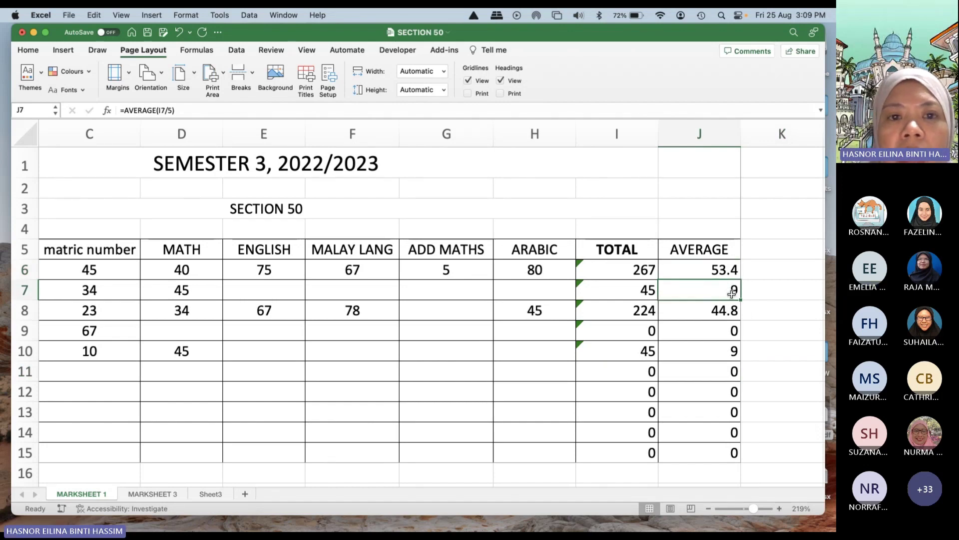
key(Delete)
click(720, 317)
key(Delete)
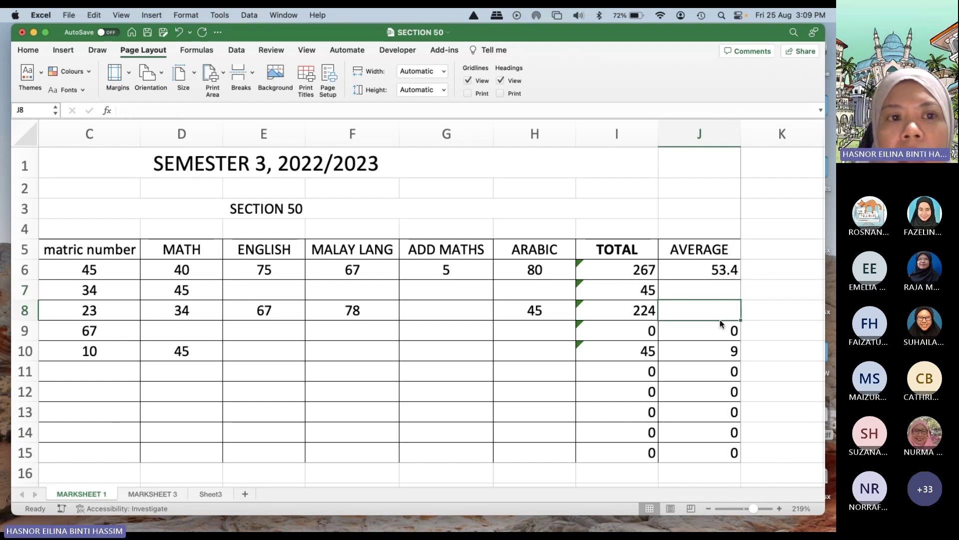
click(738, 332)
click(724, 296)
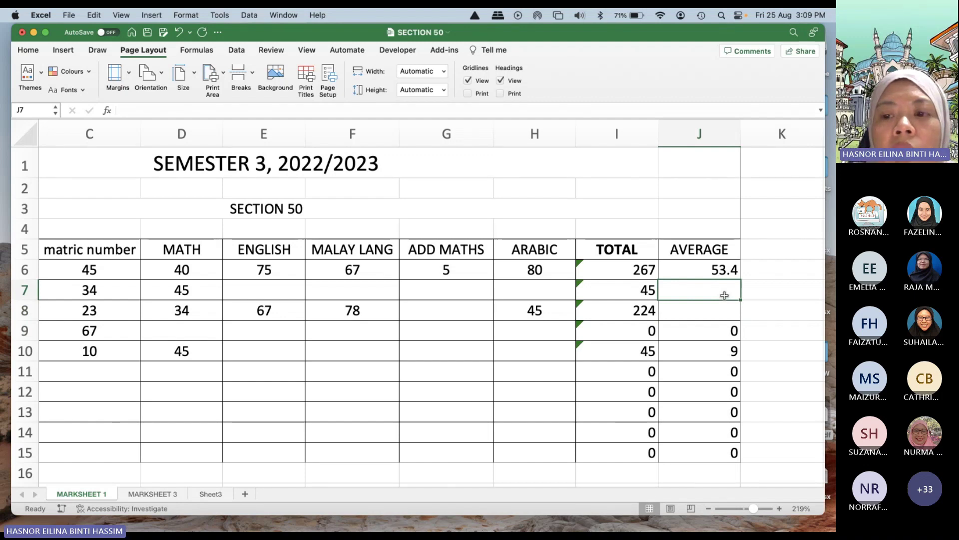
Step: Refill the AVERAGE column by copying the formula in J6 down to J15 again
click(718, 271)
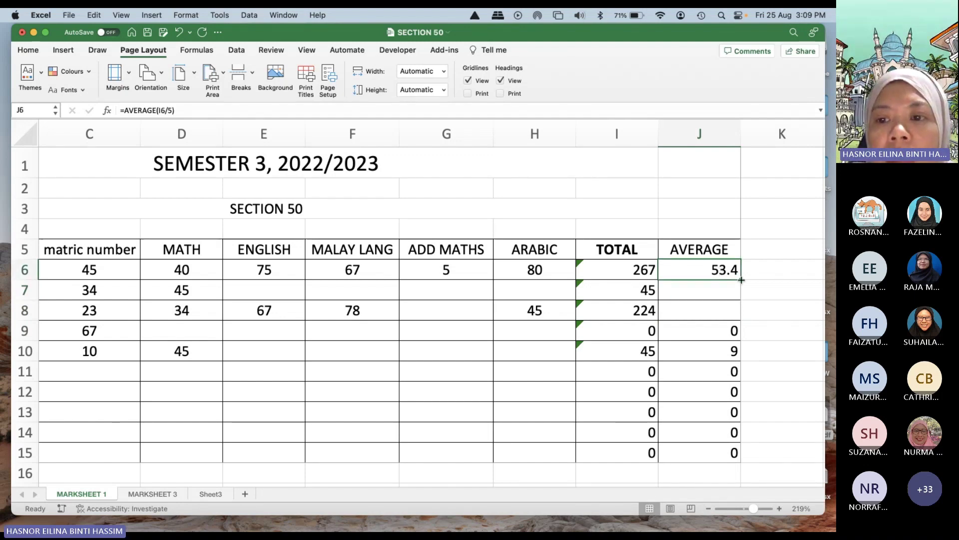
drag(741, 279, 741, 280)
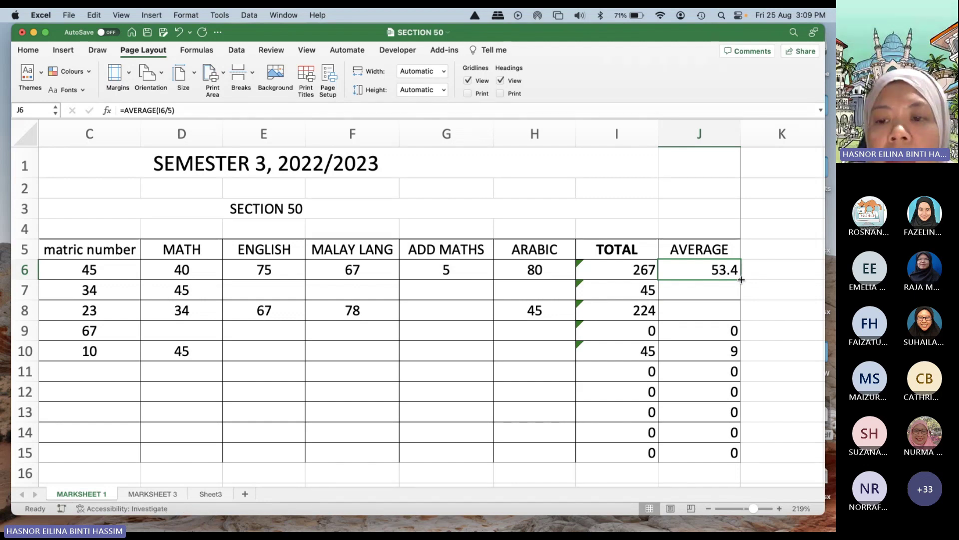
drag(741, 280, 729, 462)
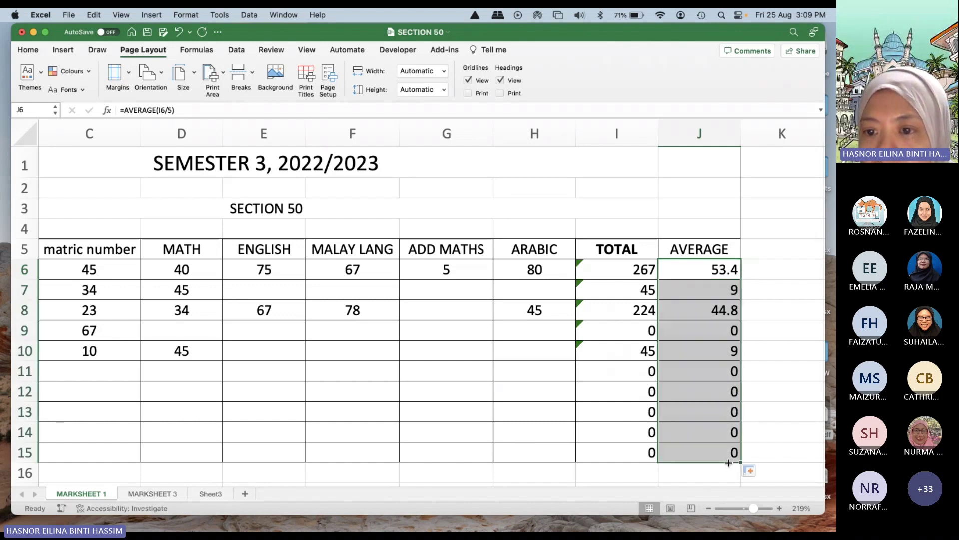
click(776, 349)
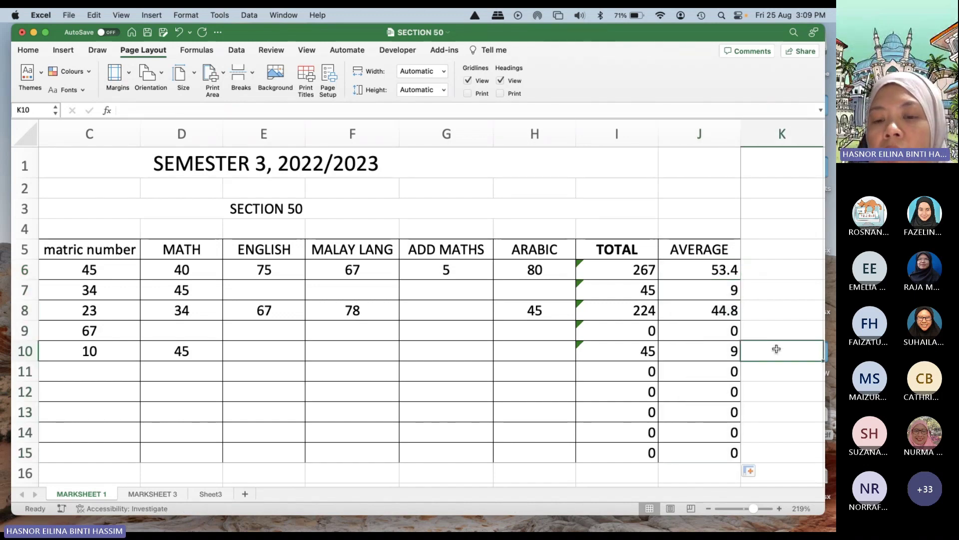
Step: Clear the TOTAL formula in cell I8
click(625, 316)
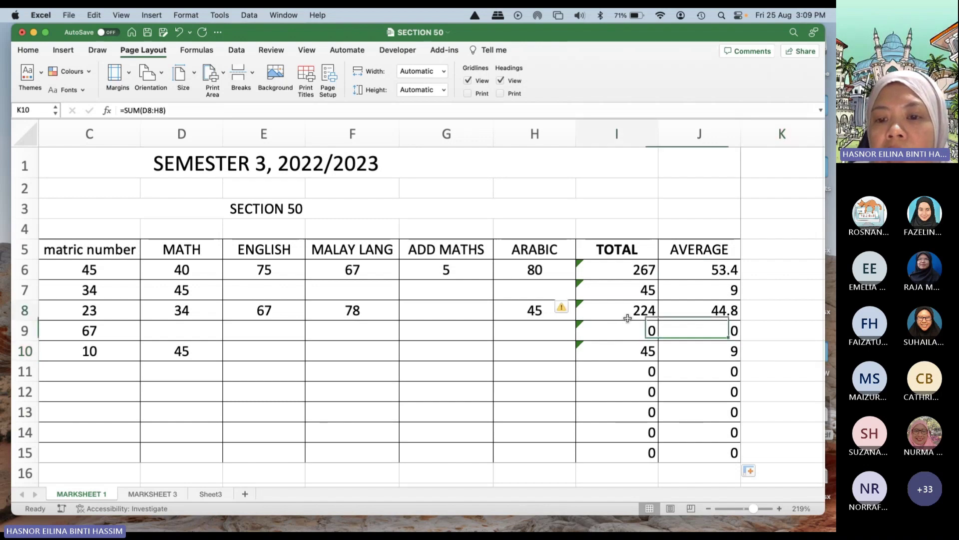
key(Delete)
click(637, 281)
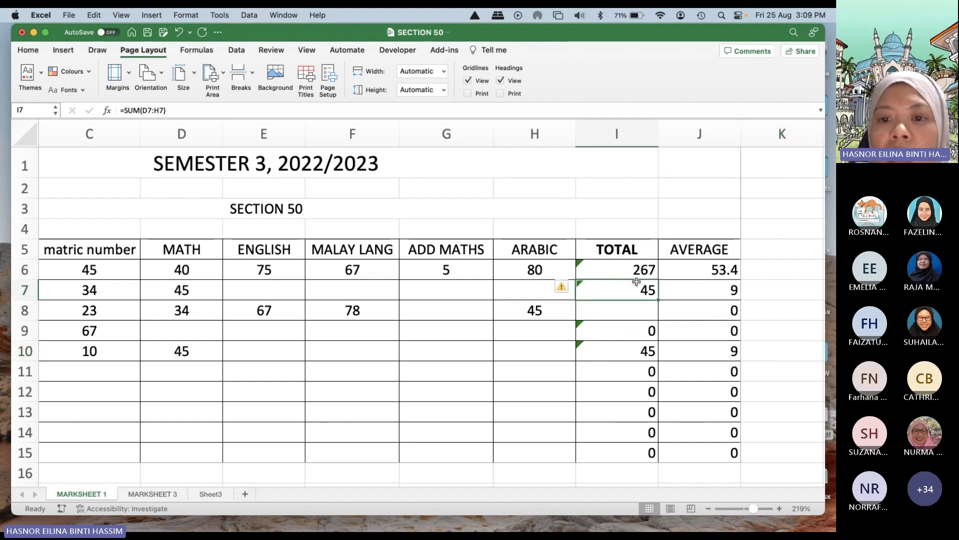
click(638, 314)
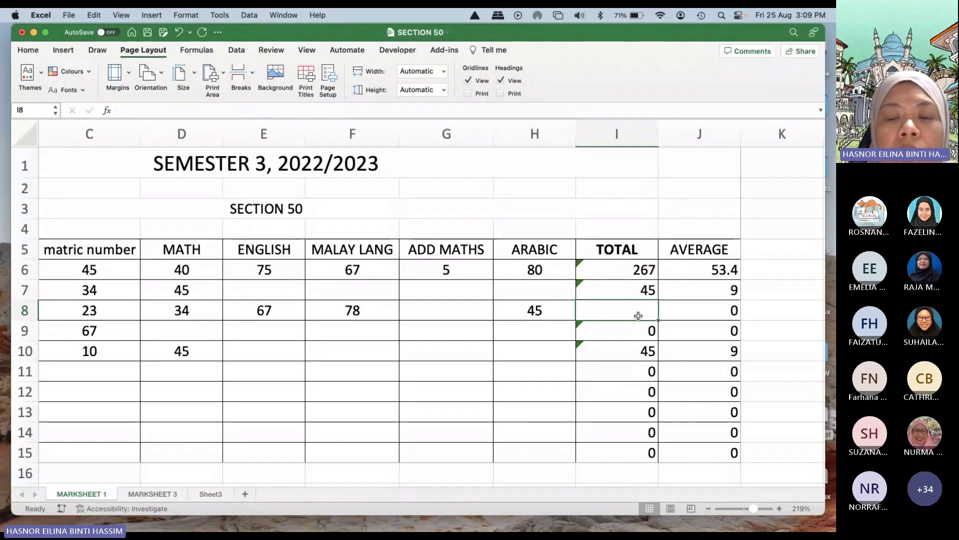
Step: Restore the TOTAL in I8 by filling the SUM formula down from I7
click(656, 277)
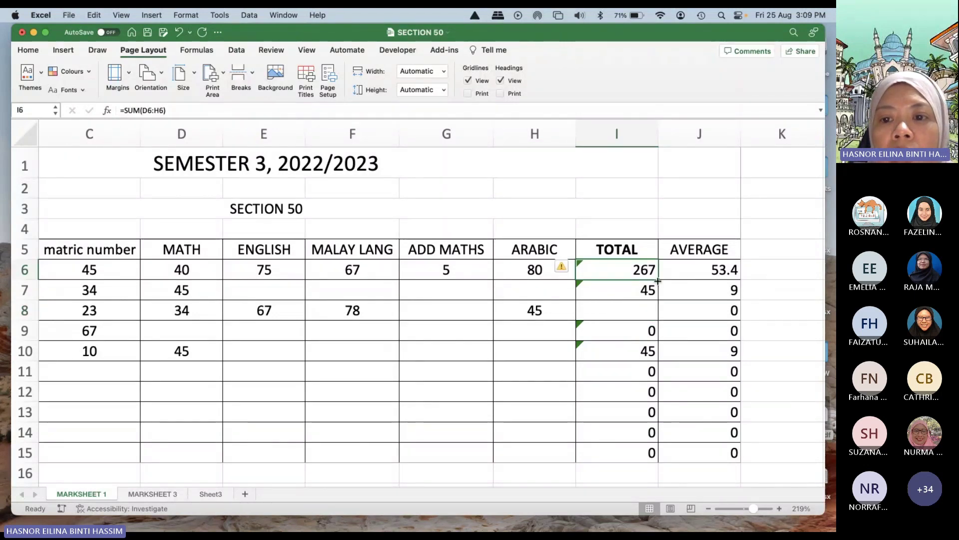
click(657, 297)
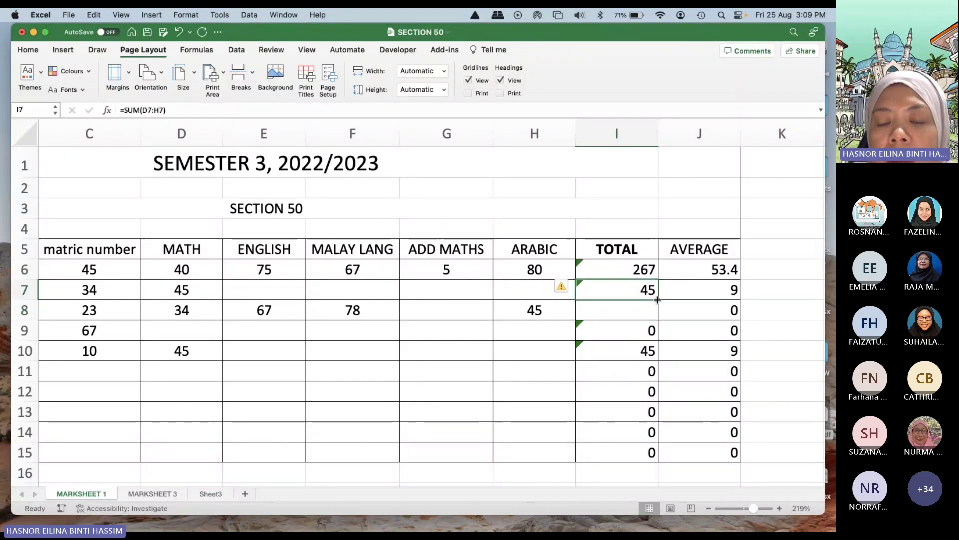
drag(656, 299, 656, 317)
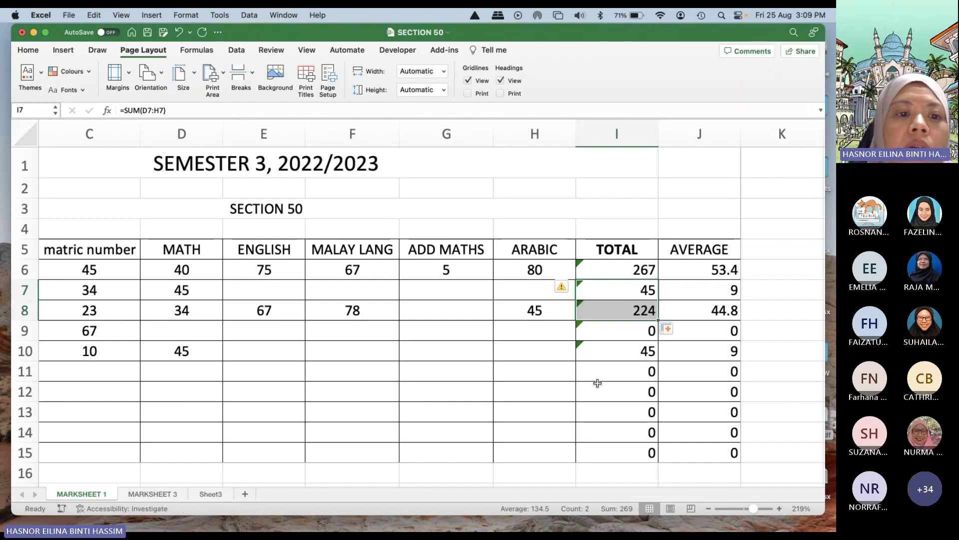
scroll(598, 382, left, 1)
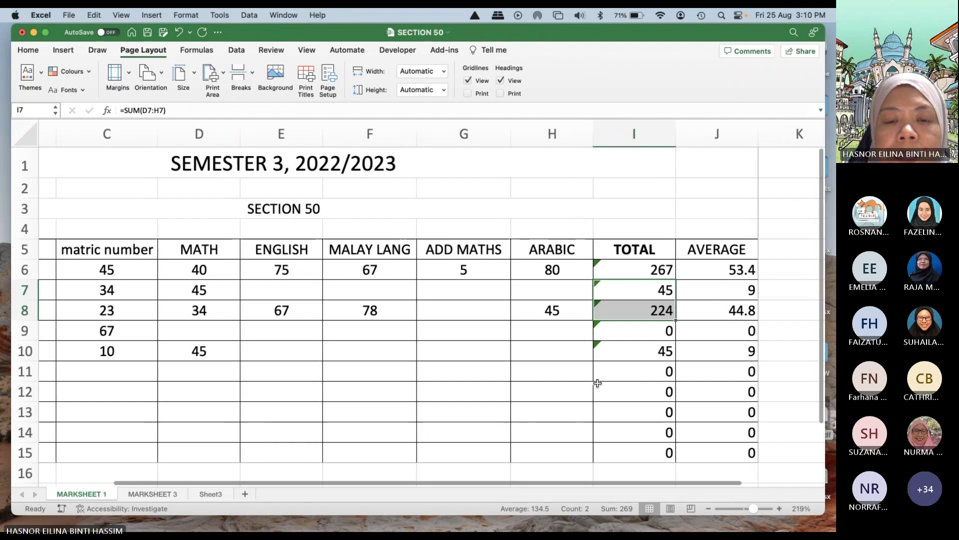
scroll(597, 383, down, 1)
scroll(598, 382, left, 2)
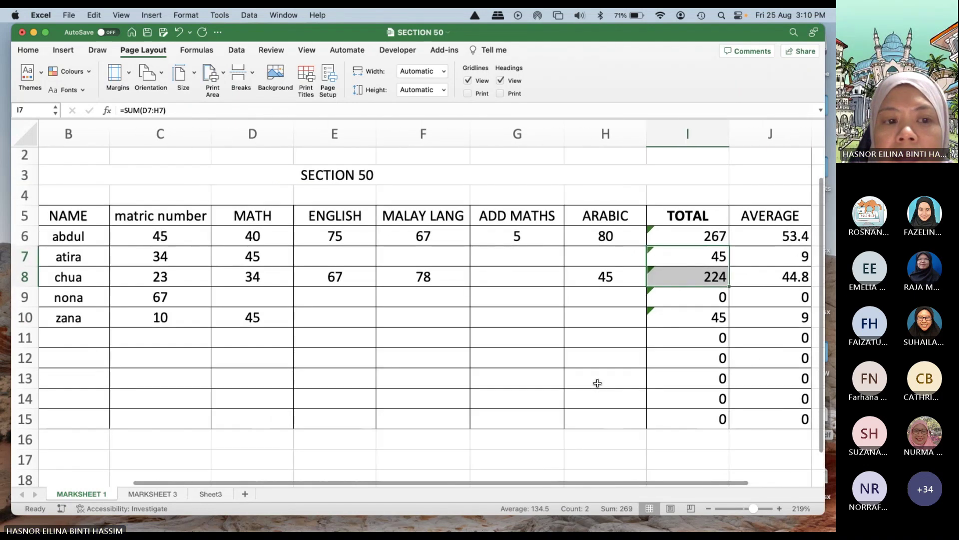
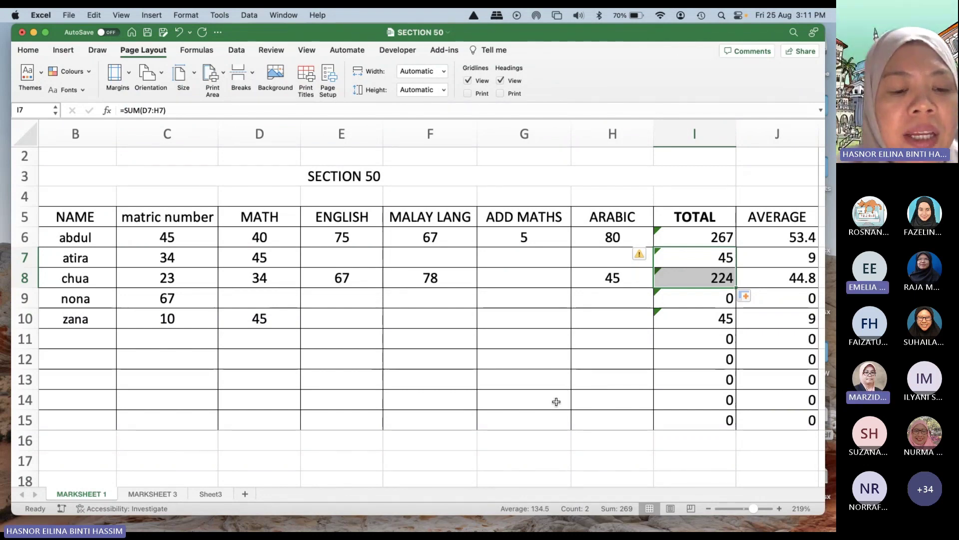
Step: Copy the five matric numbers in B4:B8 of MARKSHEET 3 into Sheet3 starting at cell B3
click(211, 493)
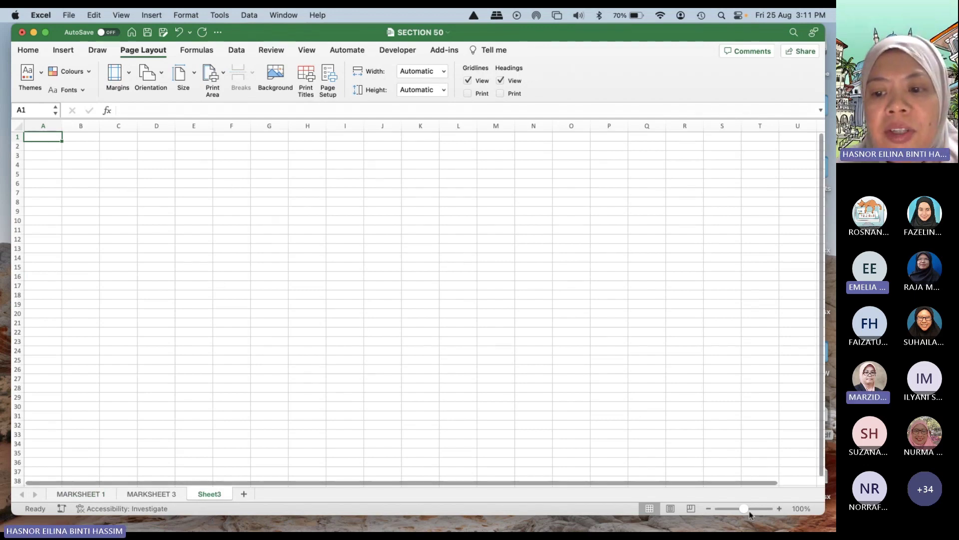
drag(744, 508, 751, 510)
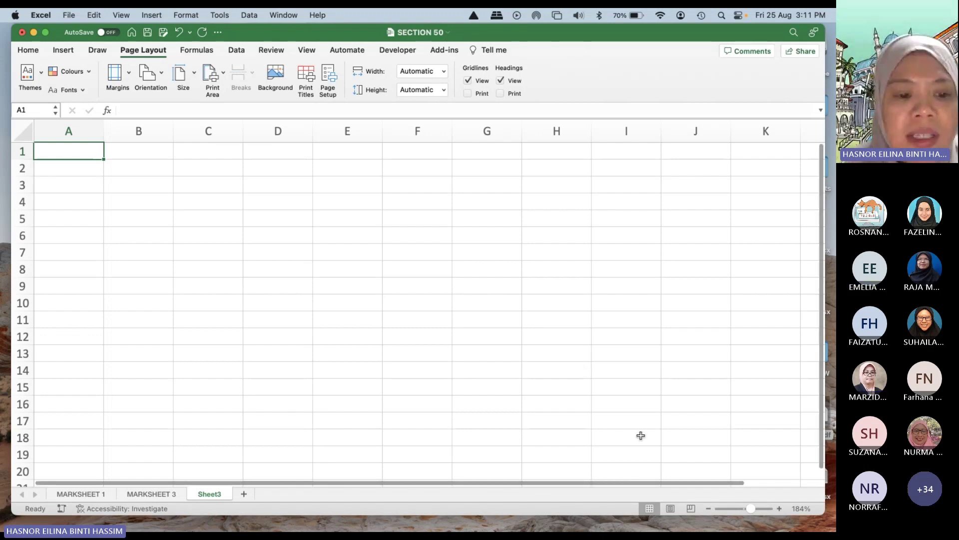
click(151, 494)
drag(180, 229, 194, 330)
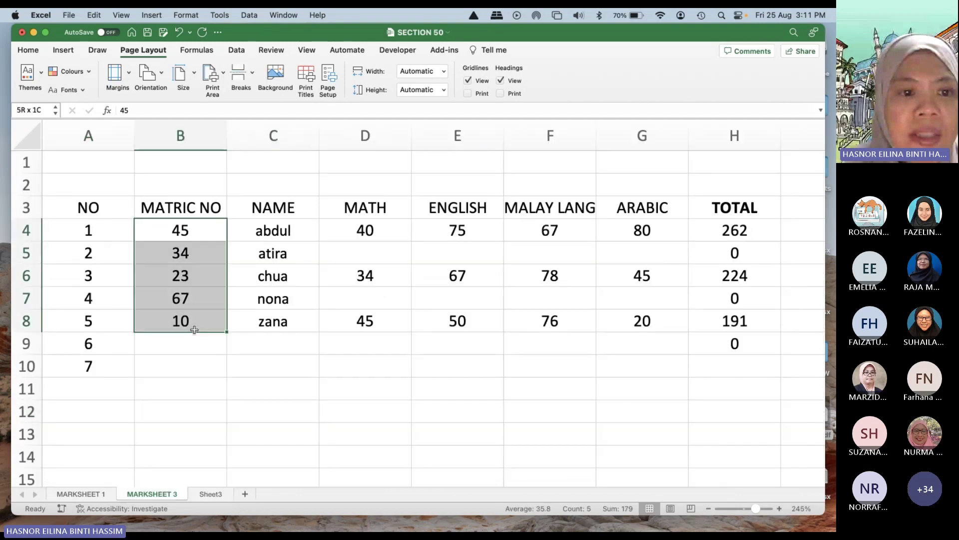
key(super+c)
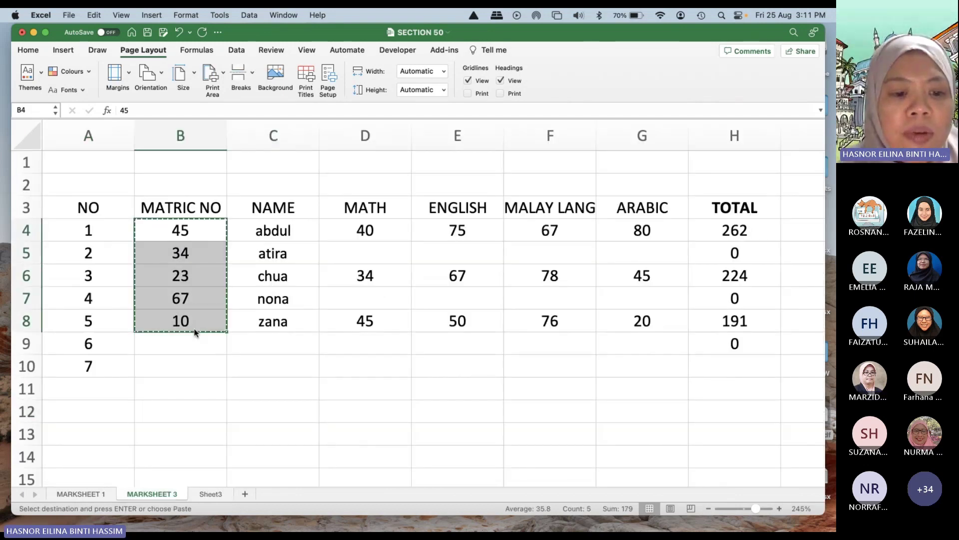
click(214, 494)
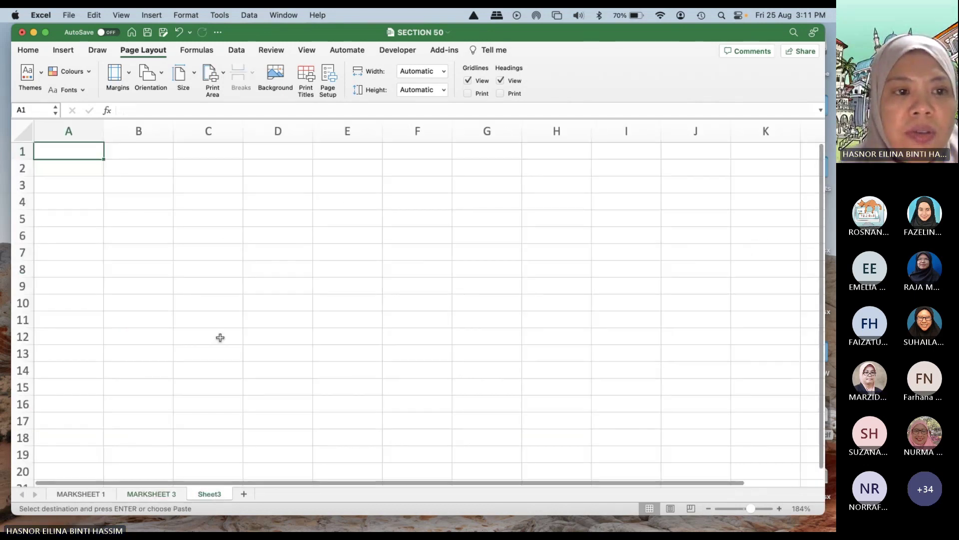
click(125, 184)
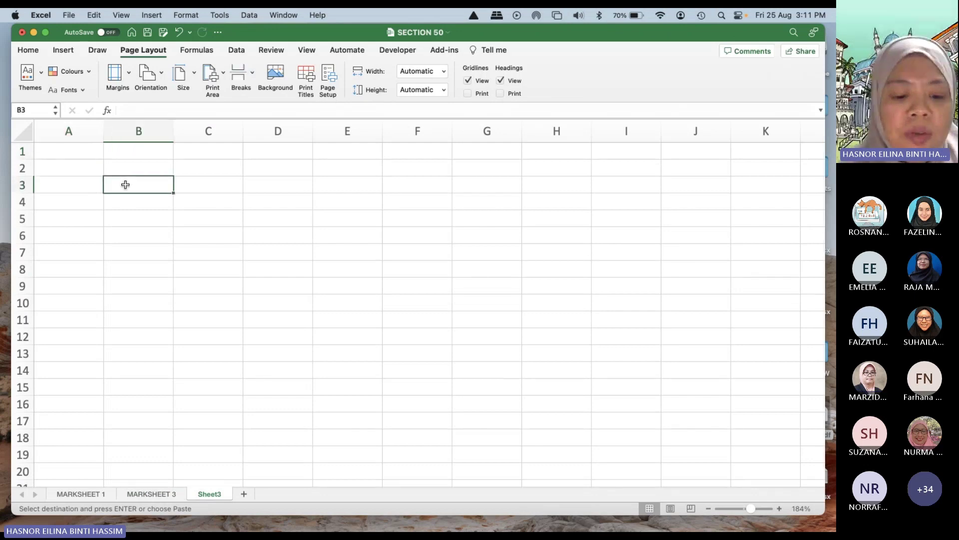
key(super+v)
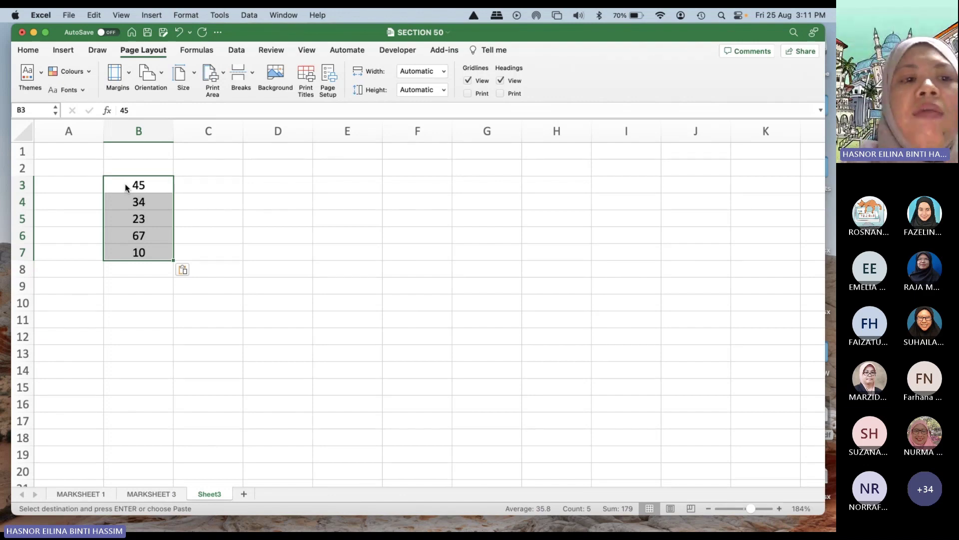
click(98, 197)
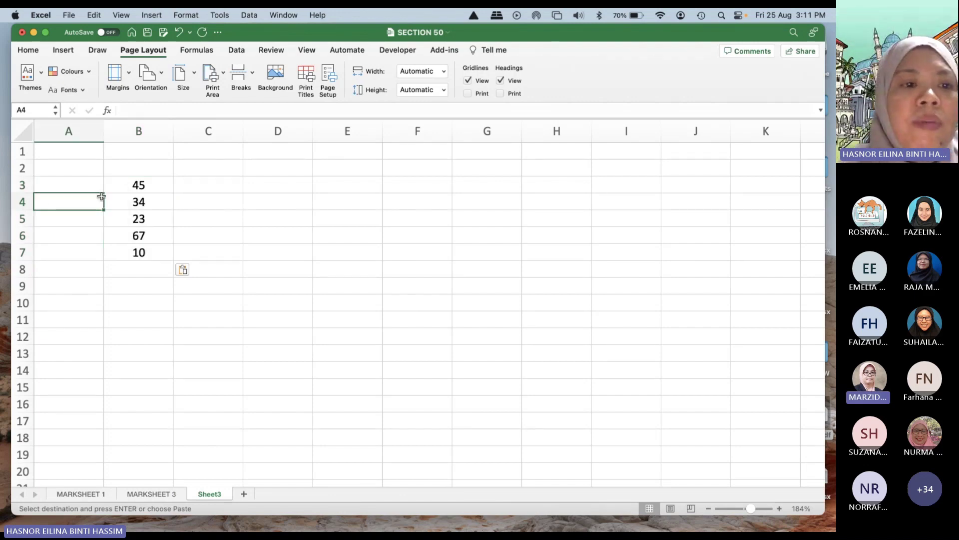
click(135, 186)
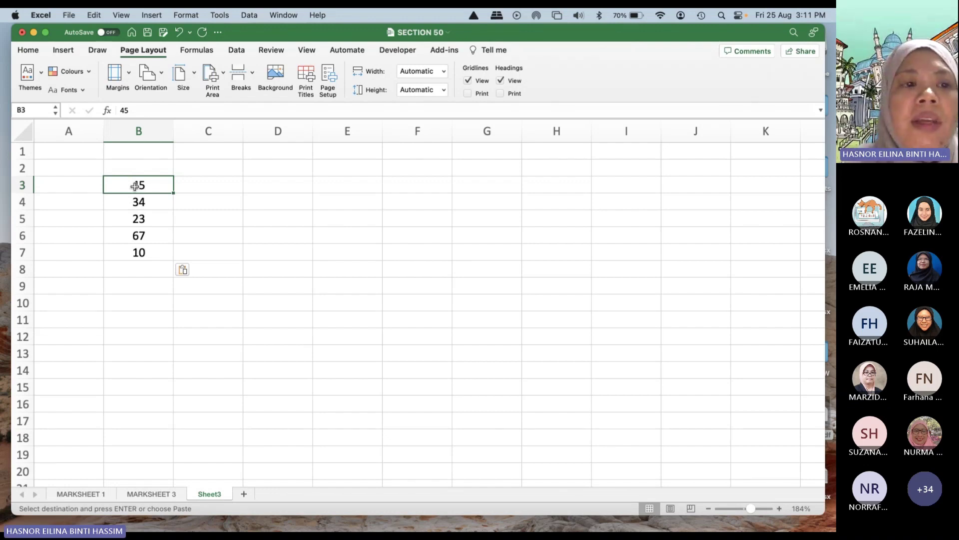
click(145, 220)
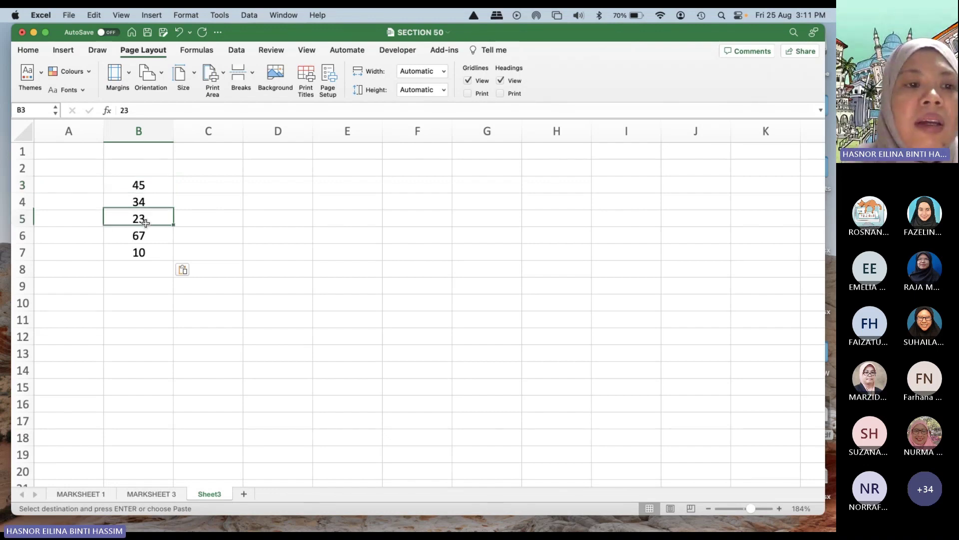
click(145, 187)
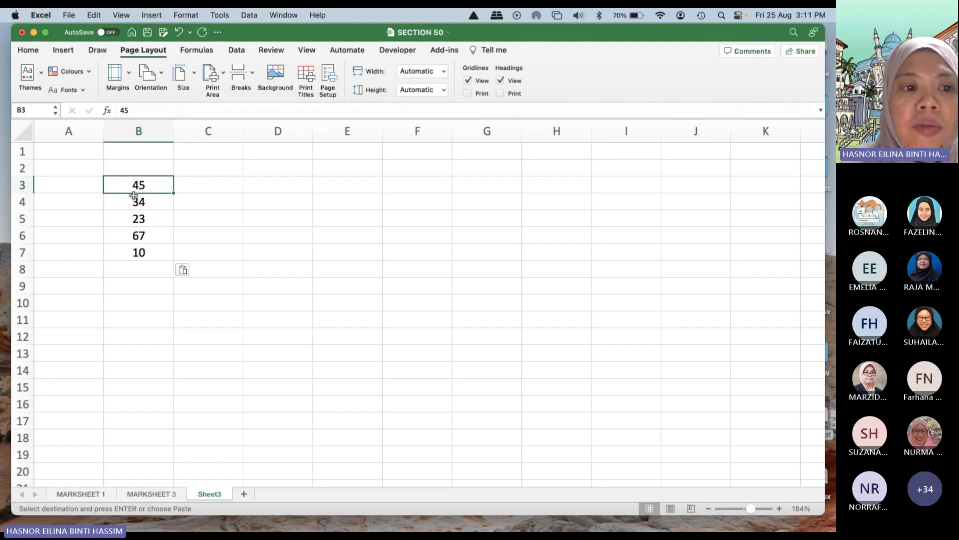
click(93, 204)
Step: Sort the pasted matric numbers in B3:B7 of Sheet3 from smallest to largest
drag(151, 187, 157, 251)
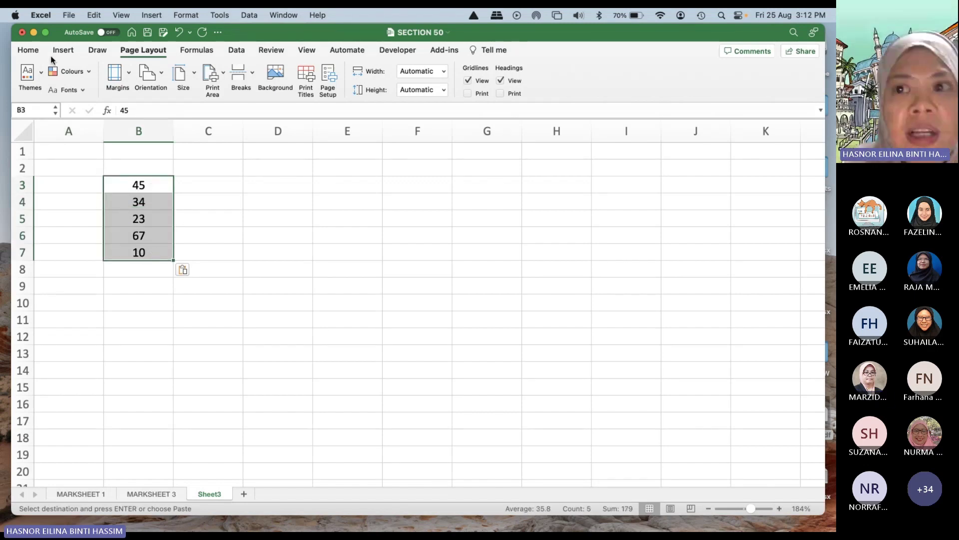
click(29, 51)
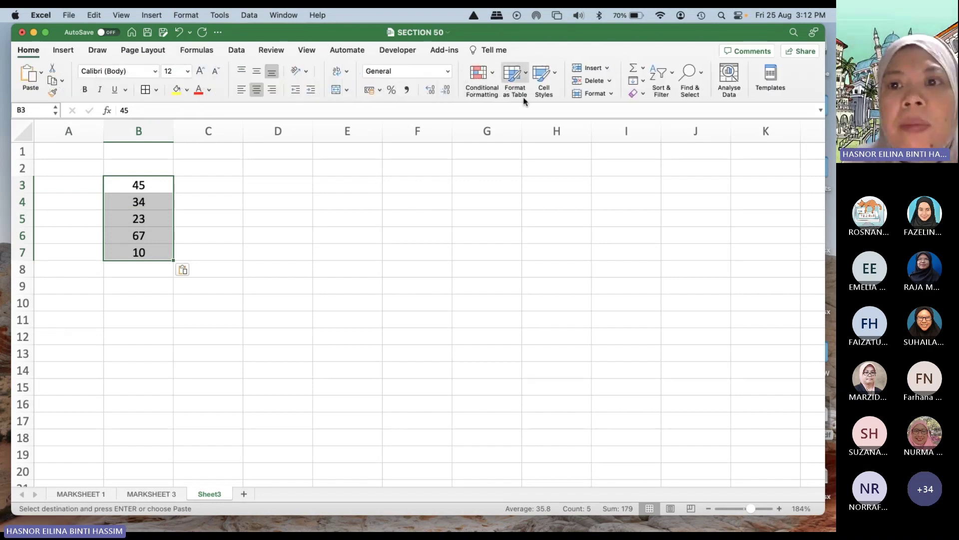
click(673, 74)
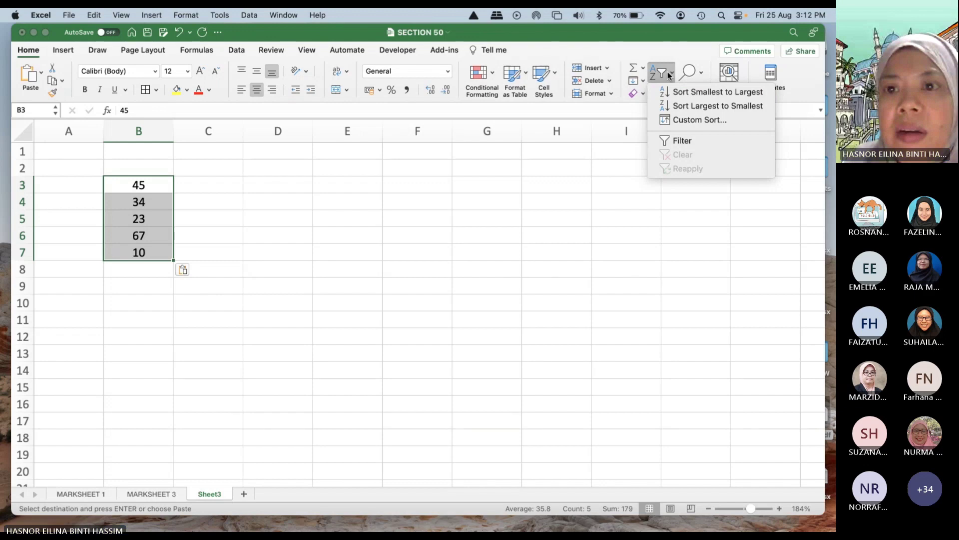
click(694, 94)
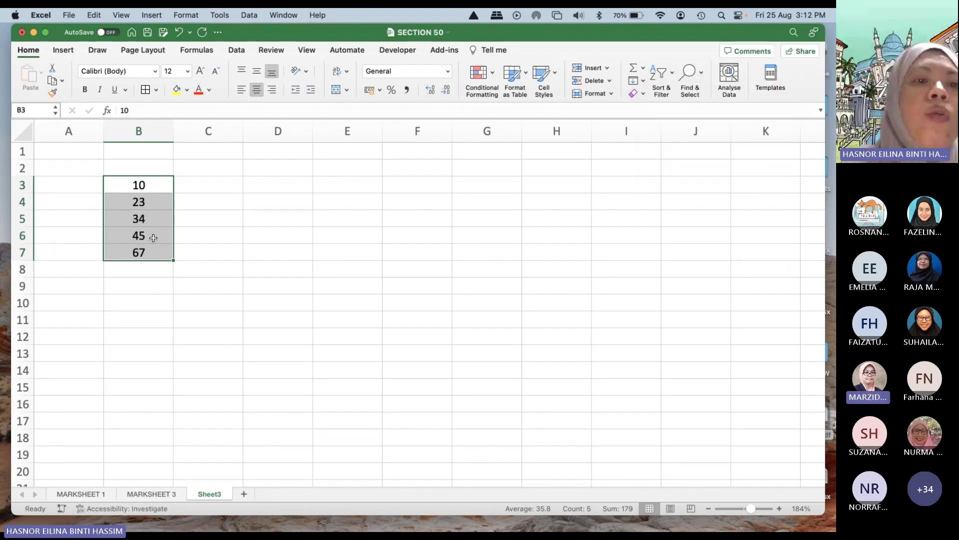
Step: Lengthen the matric numbers by appending 345 in B3, 567 in B4 and 456 in B5
double_click(150, 180)
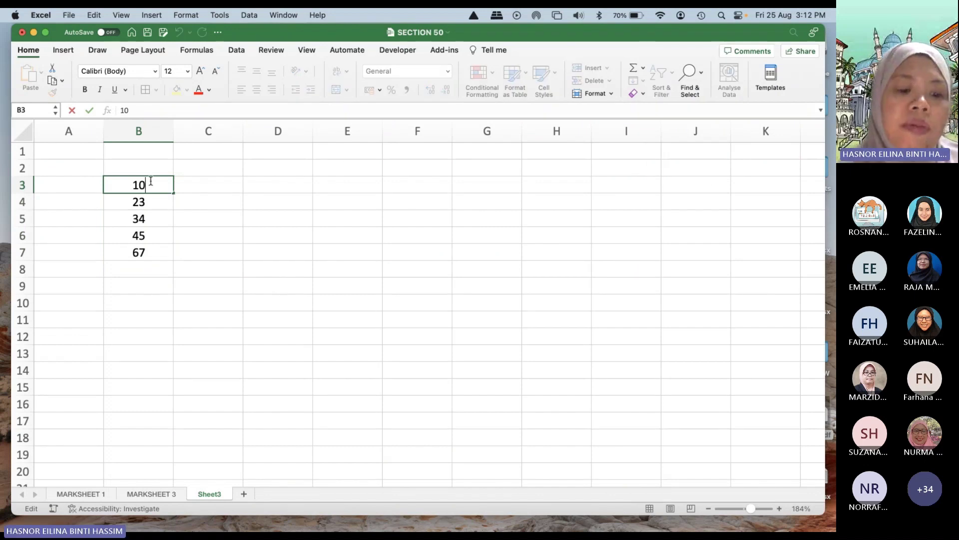
text(345)
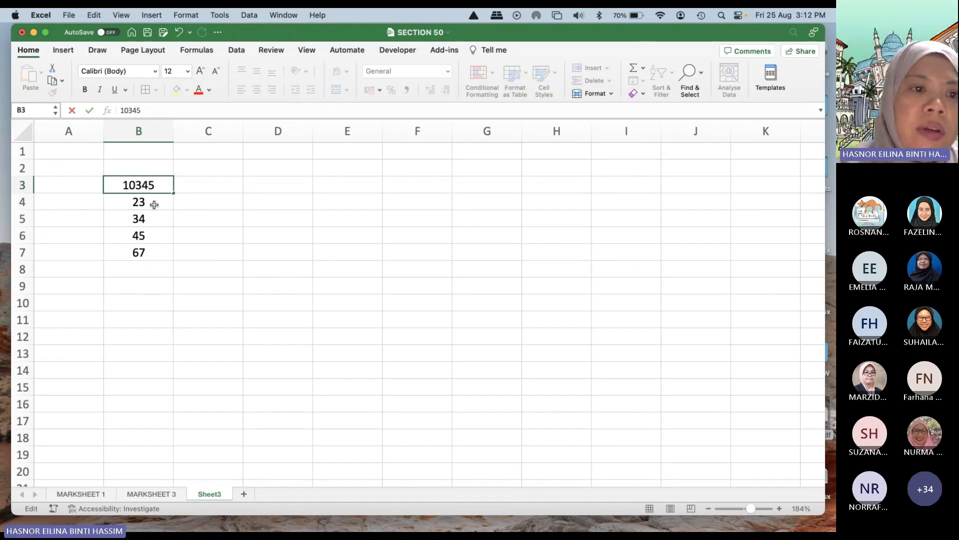
click(153, 205)
double_click(154, 205)
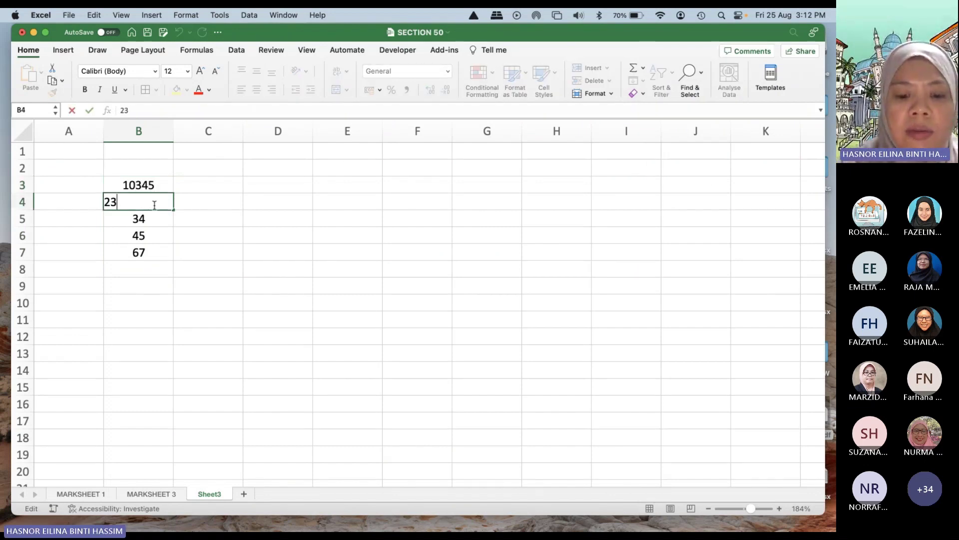
text(567)
double_click(155, 219)
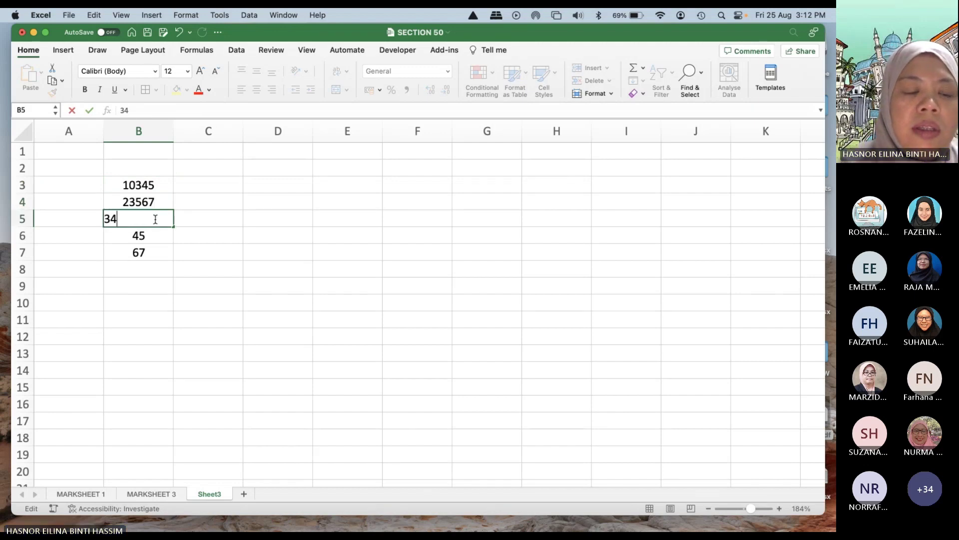
text(456)
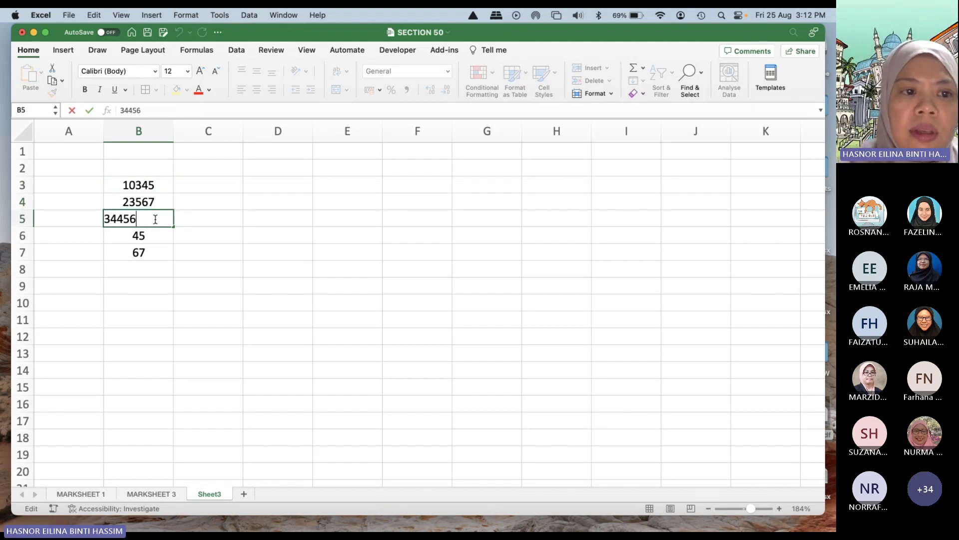
double_click(157, 240)
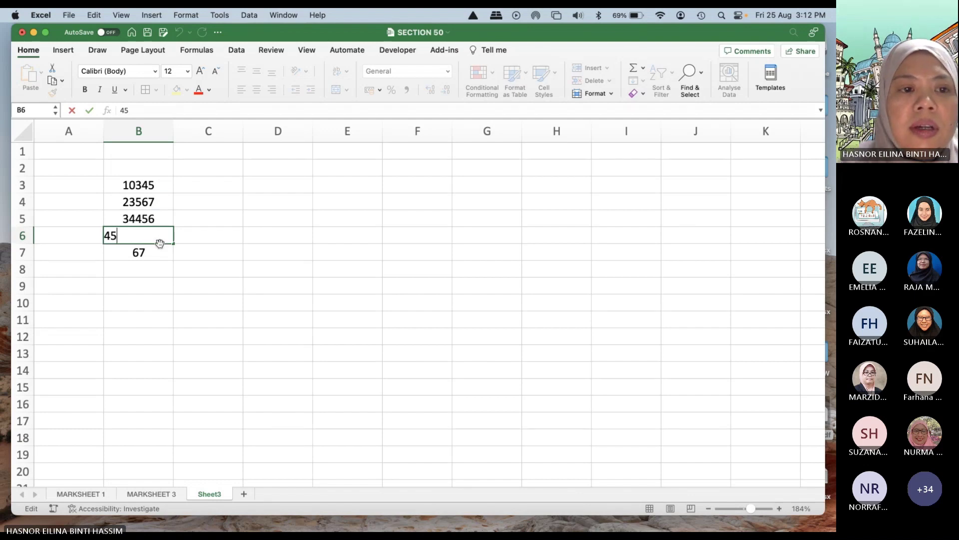
click(180, 281)
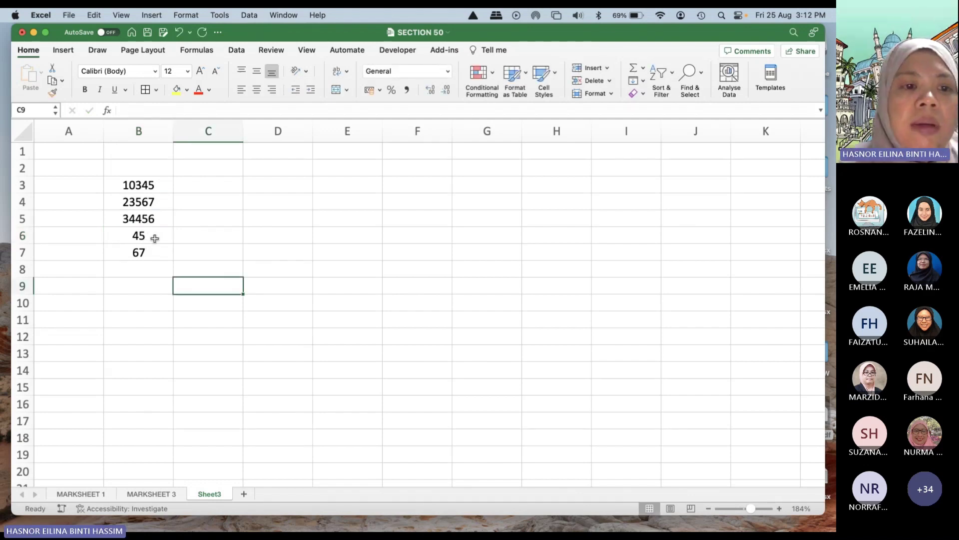
Step: Re-sort the edited numbers in B3:B7 from smallest to largest
drag(154, 186, 154, 251)
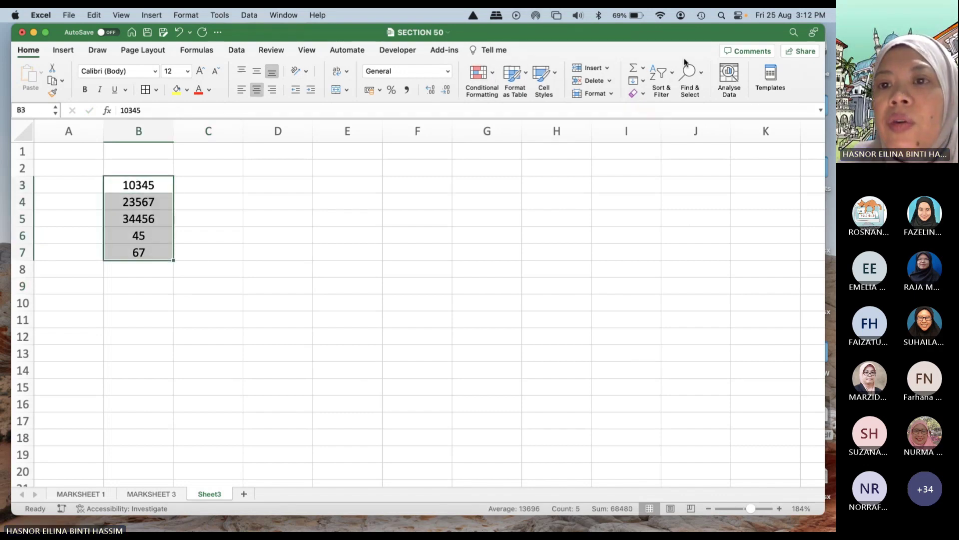
click(672, 73)
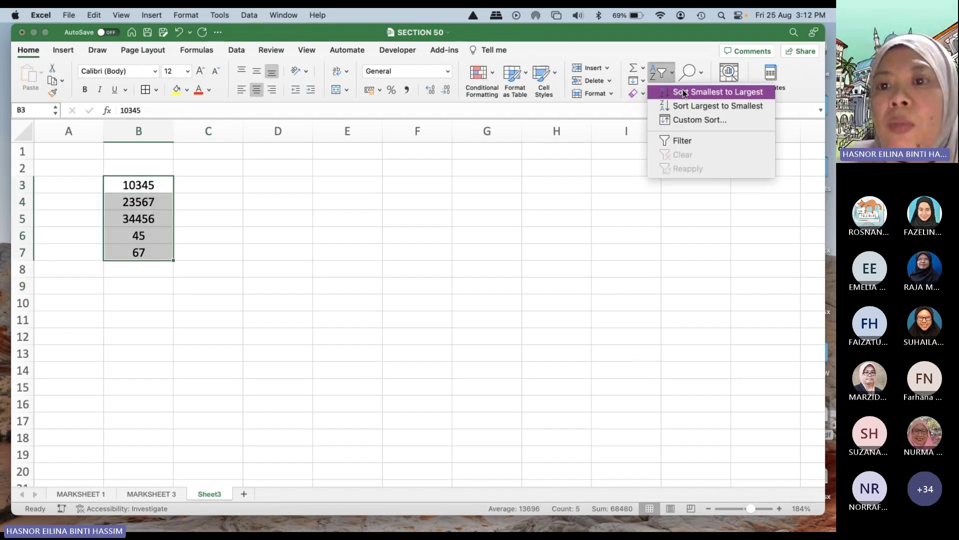
click(684, 93)
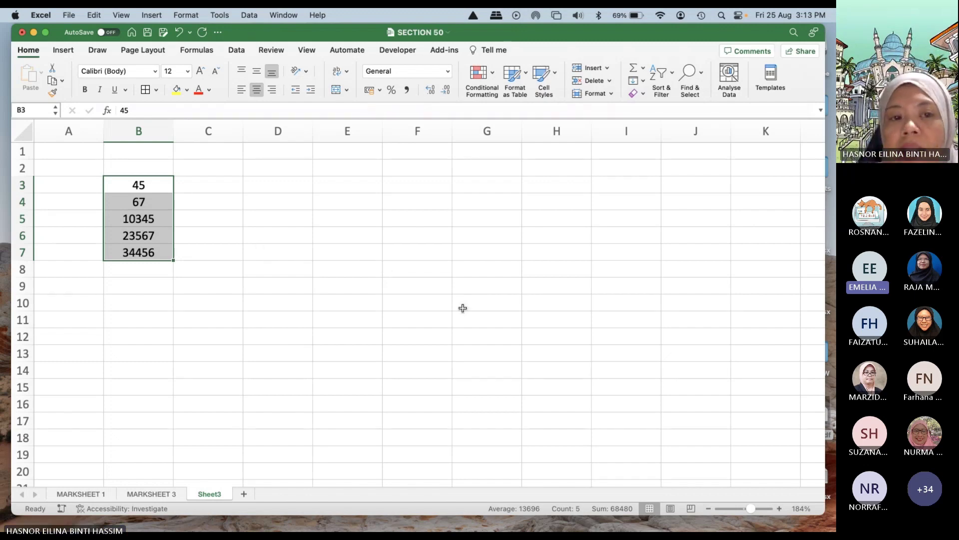
click(386, 267)
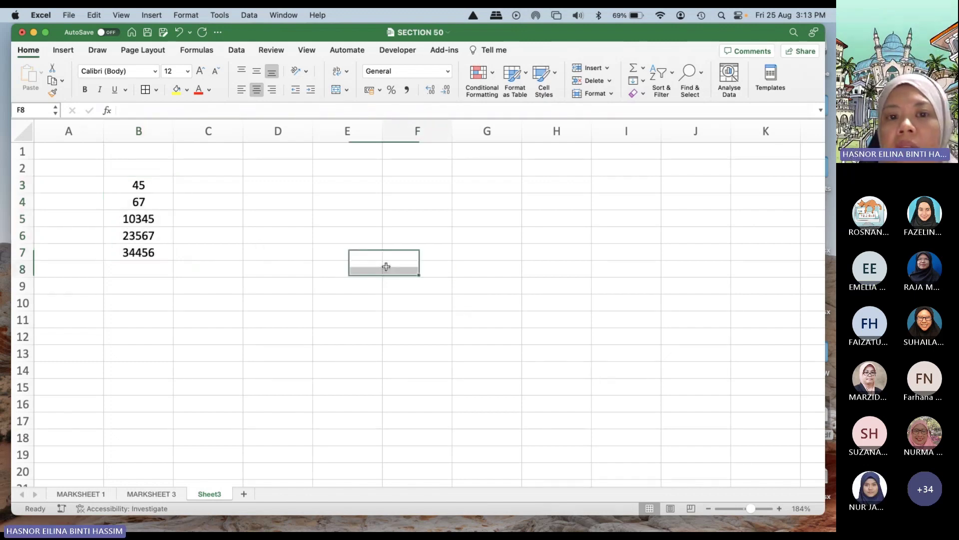
click(218, 190)
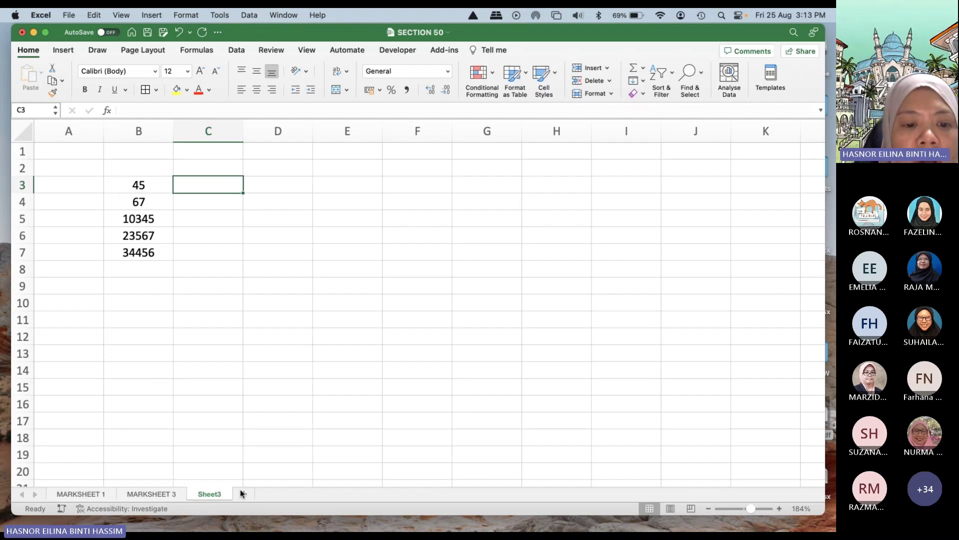
click(254, 452)
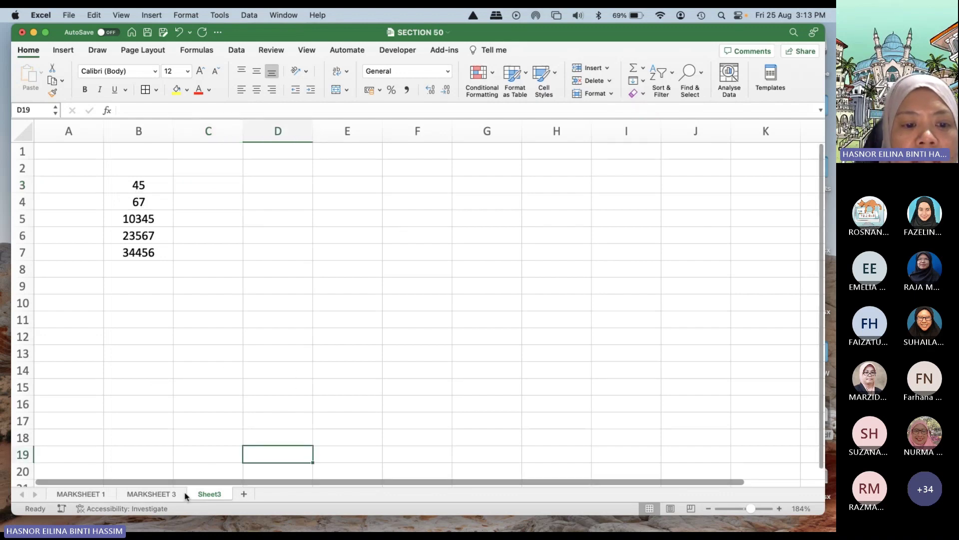
click(183, 495)
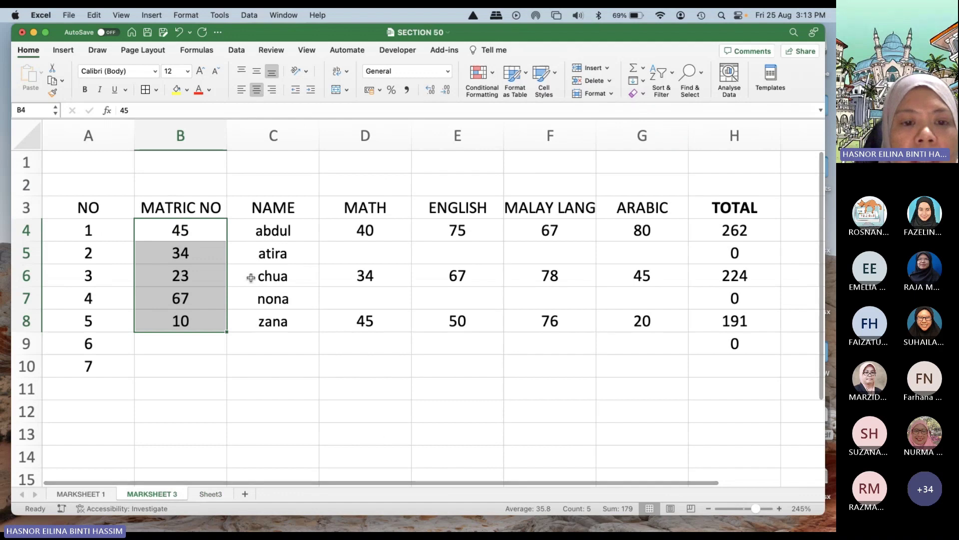
click(216, 493)
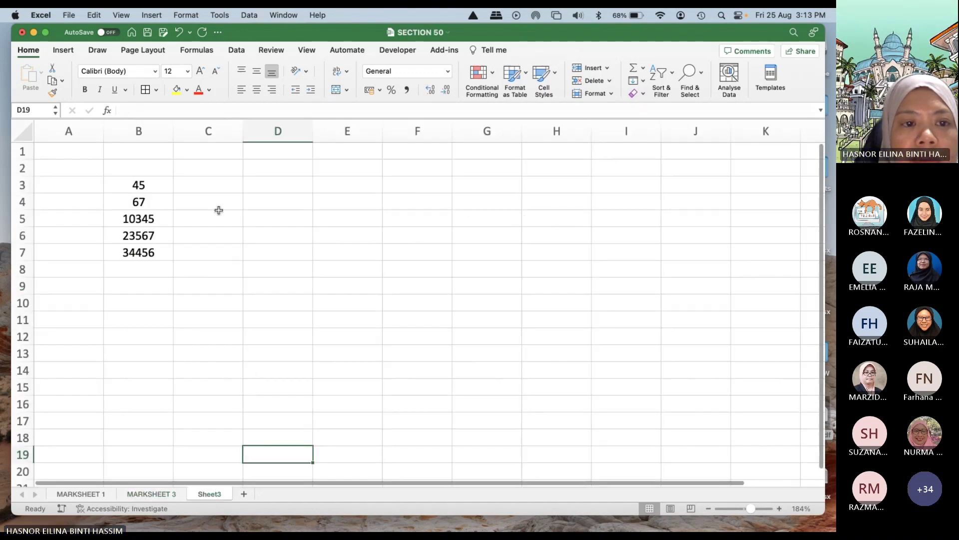
Step: Enter the letters G, H, I, U and R in cells C3 to C7 beside the sorted numbers
click(227, 185)
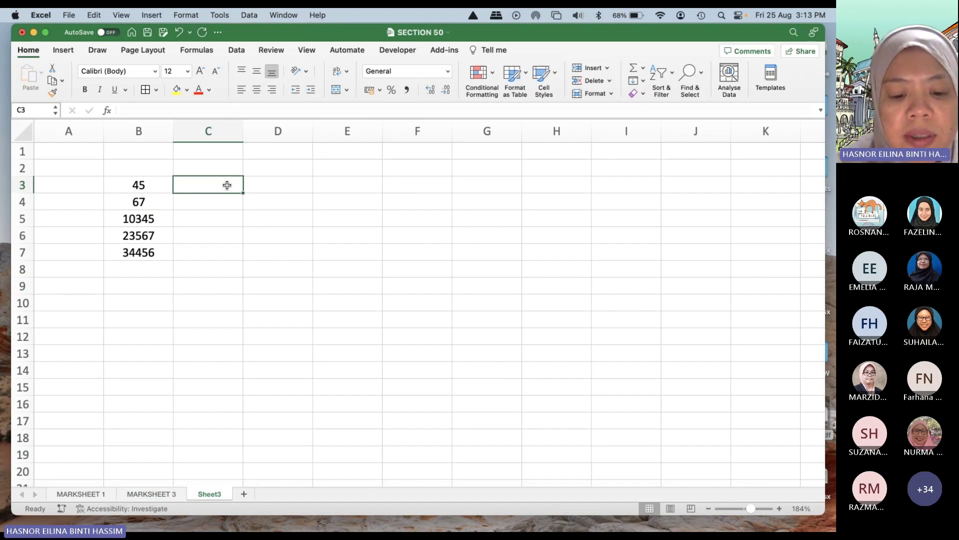
text(G)
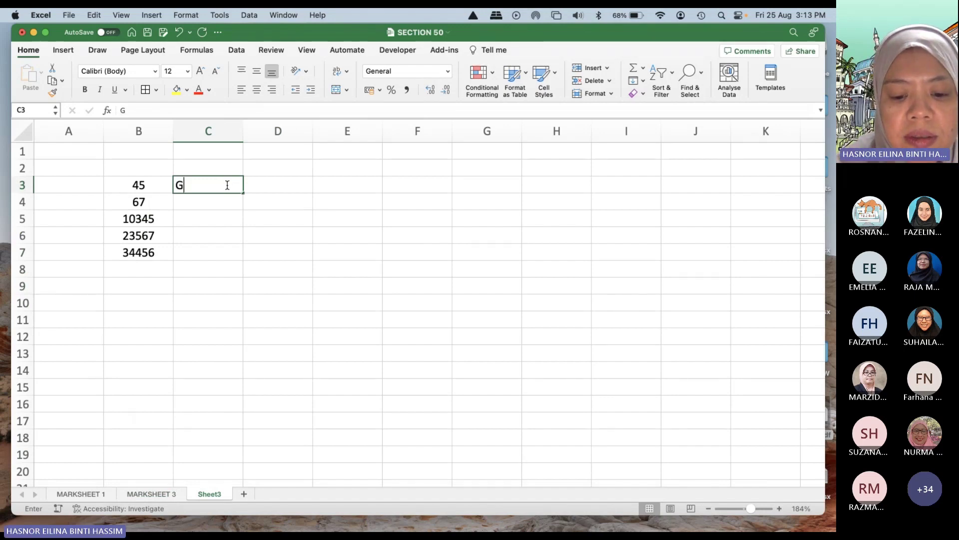
click(225, 201)
text(H)
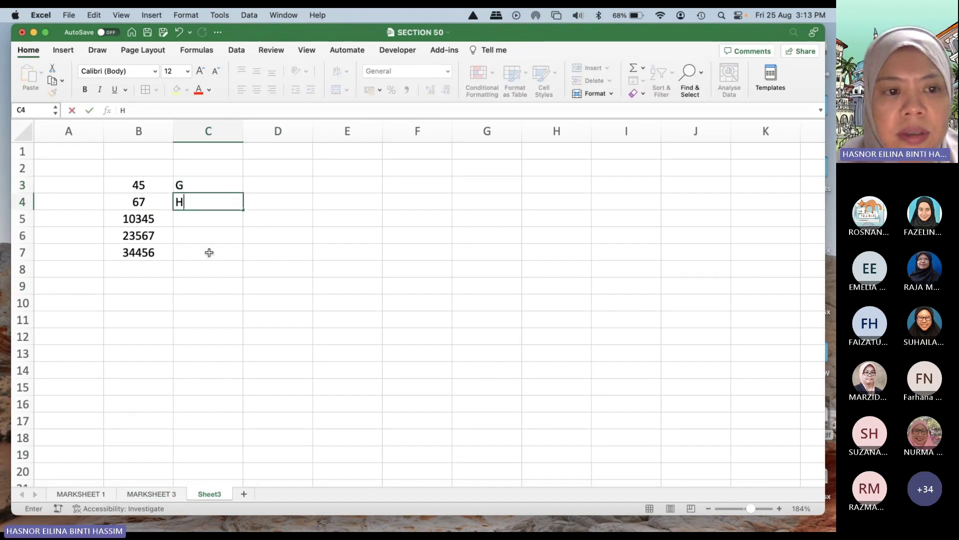
click(208, 251)
text(R)
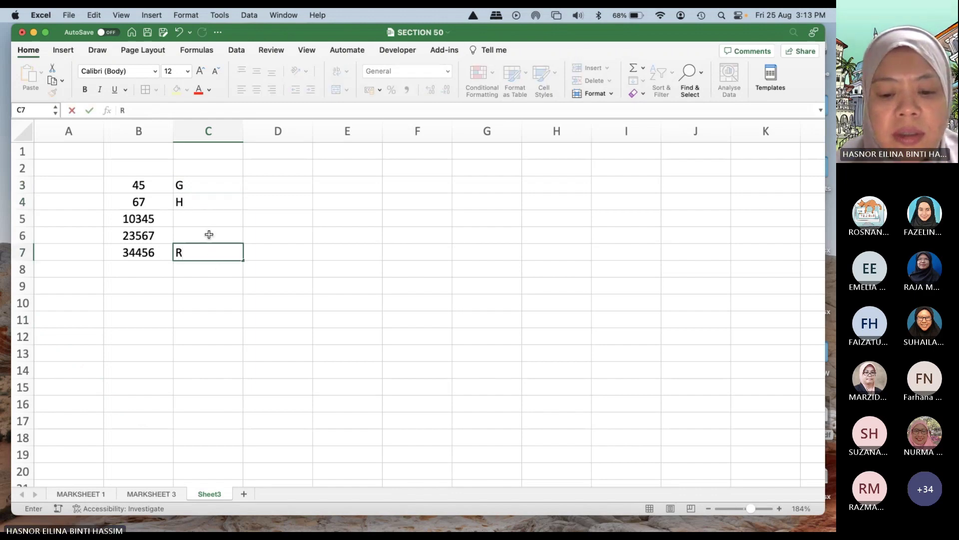
click(209, 234)
text(U)
click(209, 216)
text(I)
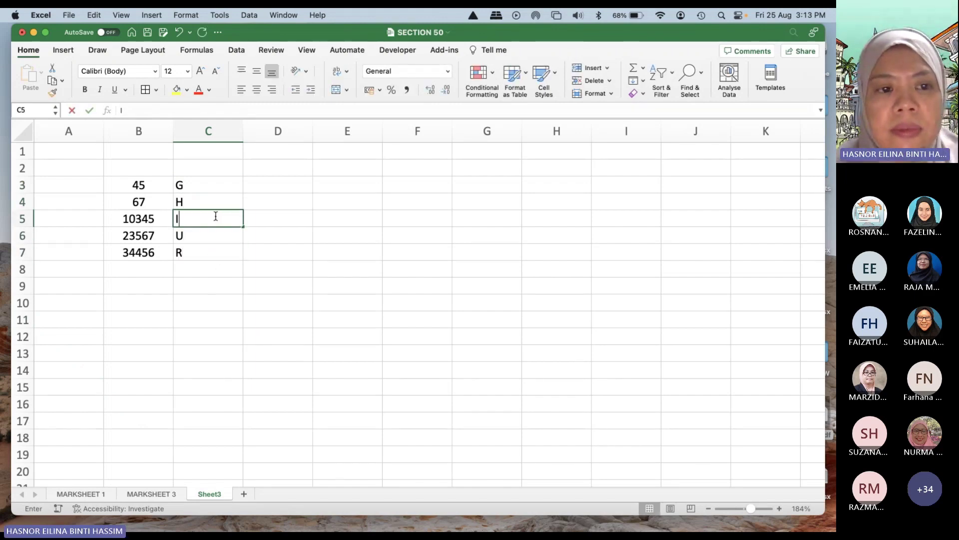
click(278, 217)
drag(220, 186, 219, 249)
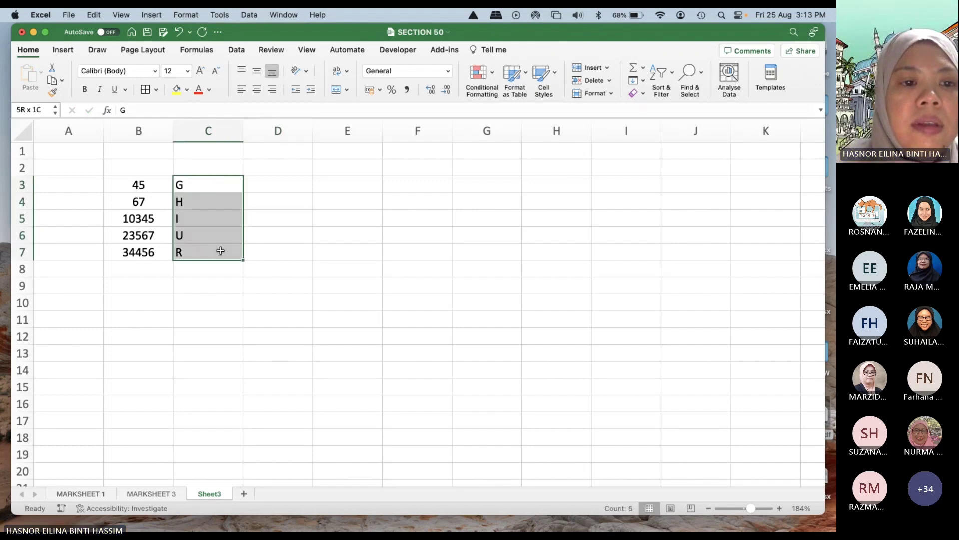
click(672, 76)
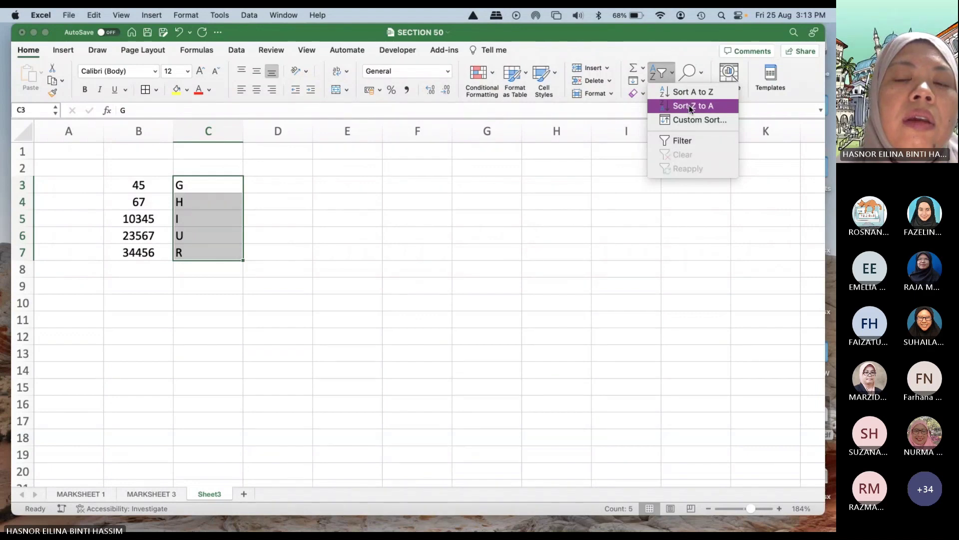
click(471, 247)
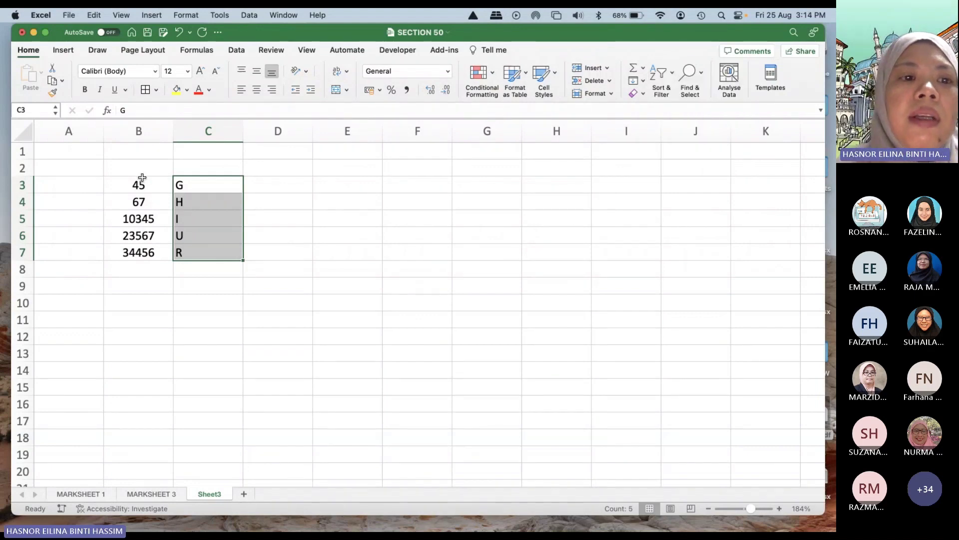
Step: Lengthen the two remaining short matric numbers by appending 578 in B3 and 876 in B4
click(161, 190)
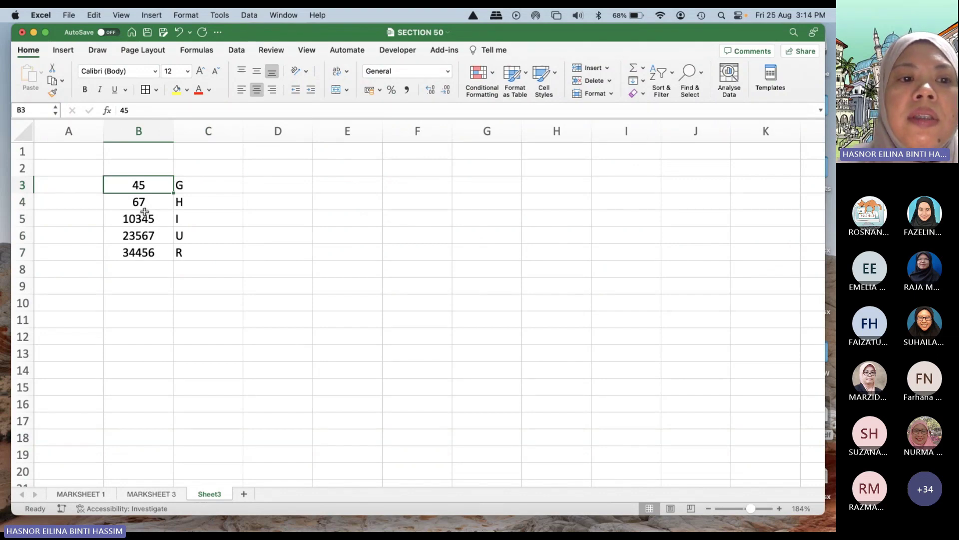
click(160, 200)
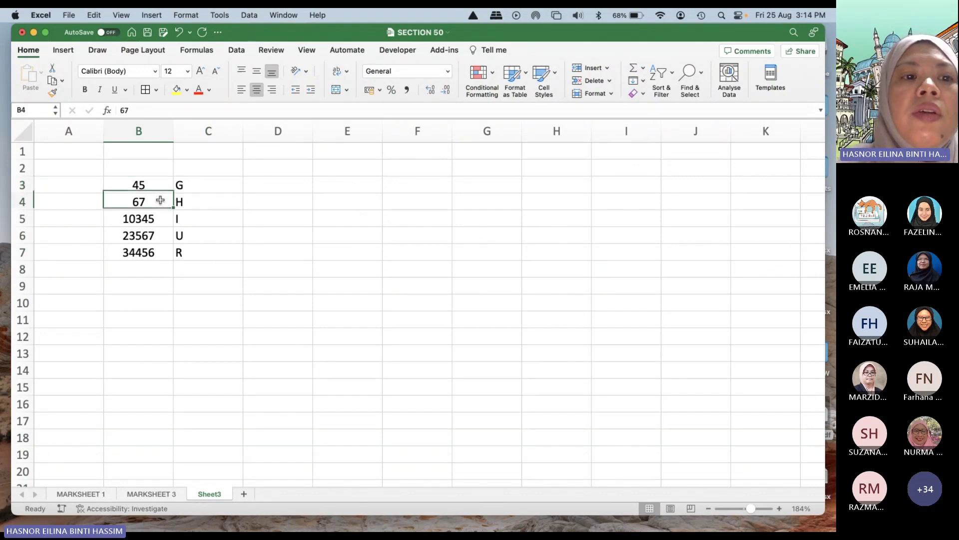
click(136, 168)
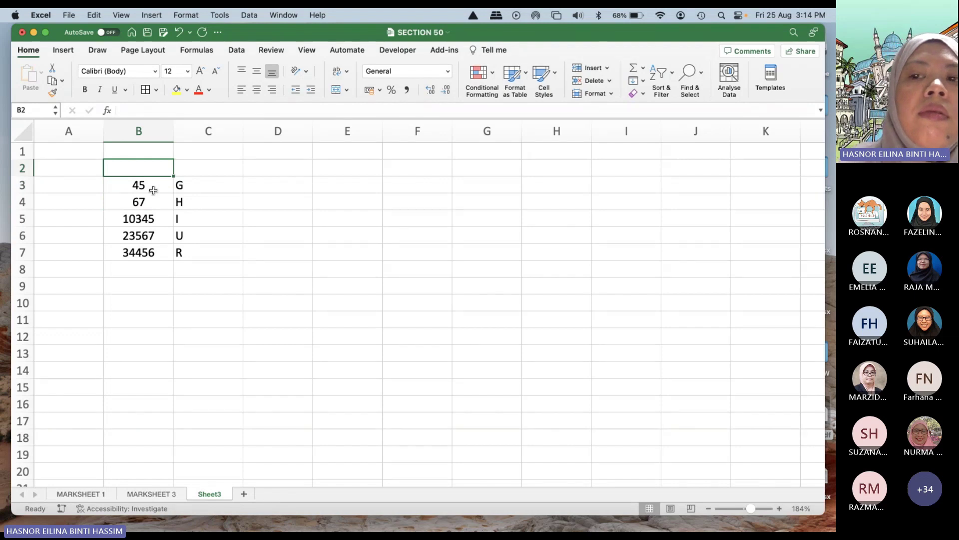
click(153, 190)
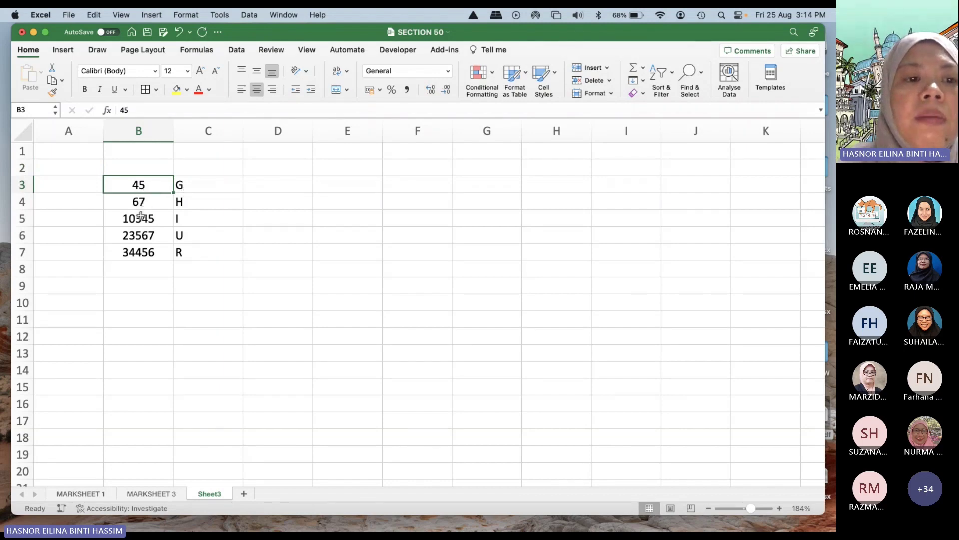
double_click(152, 183)
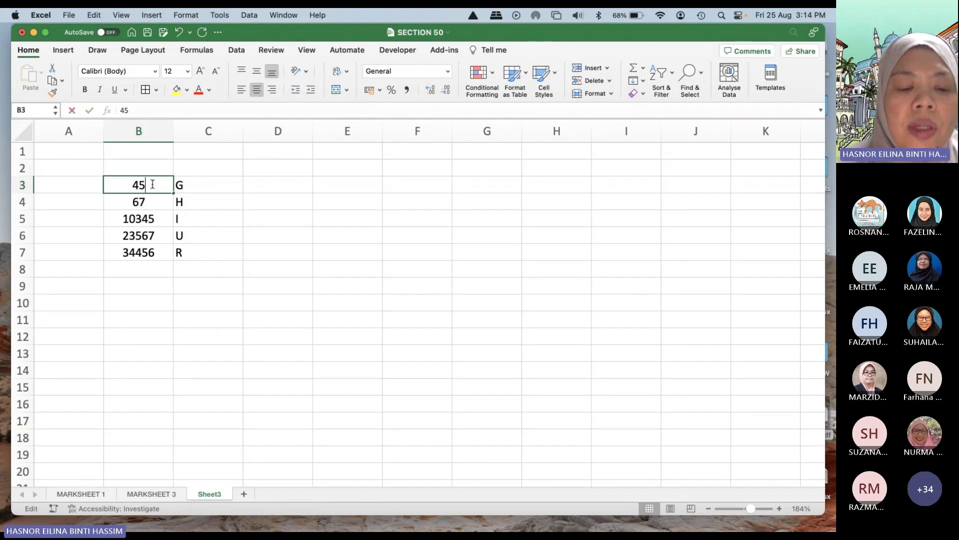
text(578)
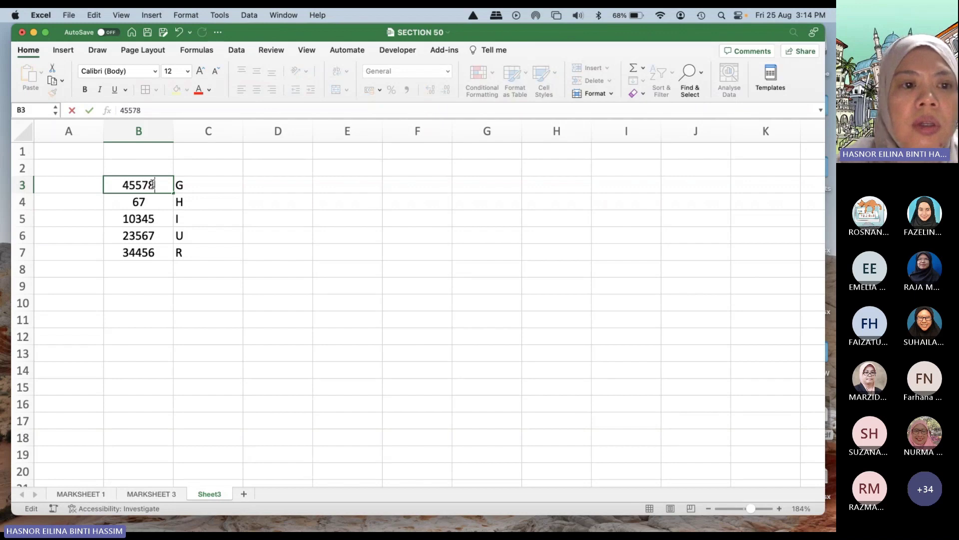
double_click(156, 205)
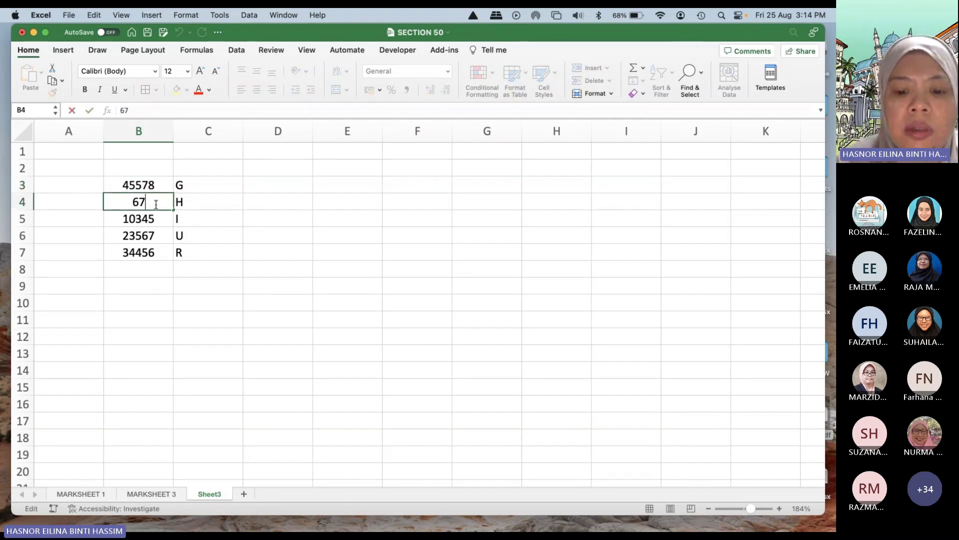
text(876)
click(195, 231)
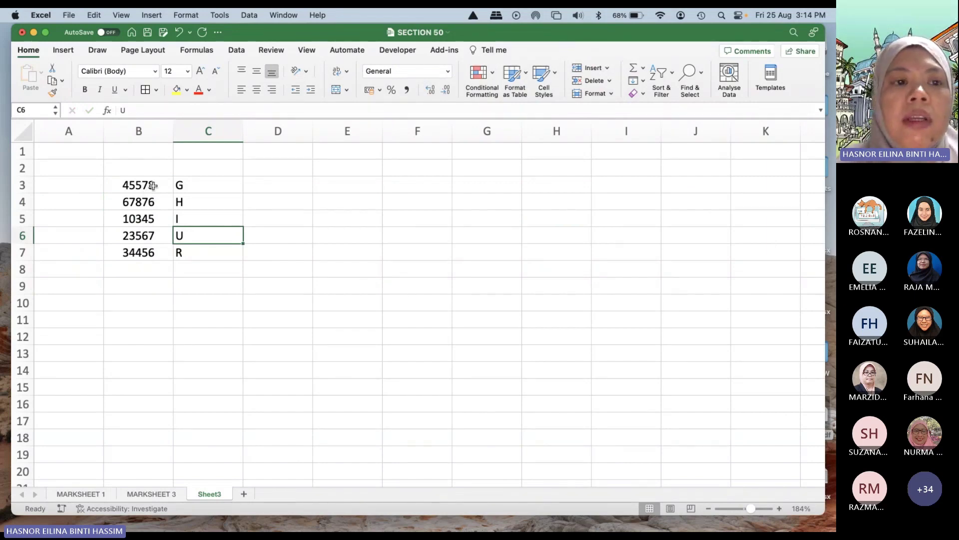
Step: Sort the range B3:C7 from smallest to largest matric number, keeping each letter with its number
drag(153, 185, 210, 250)
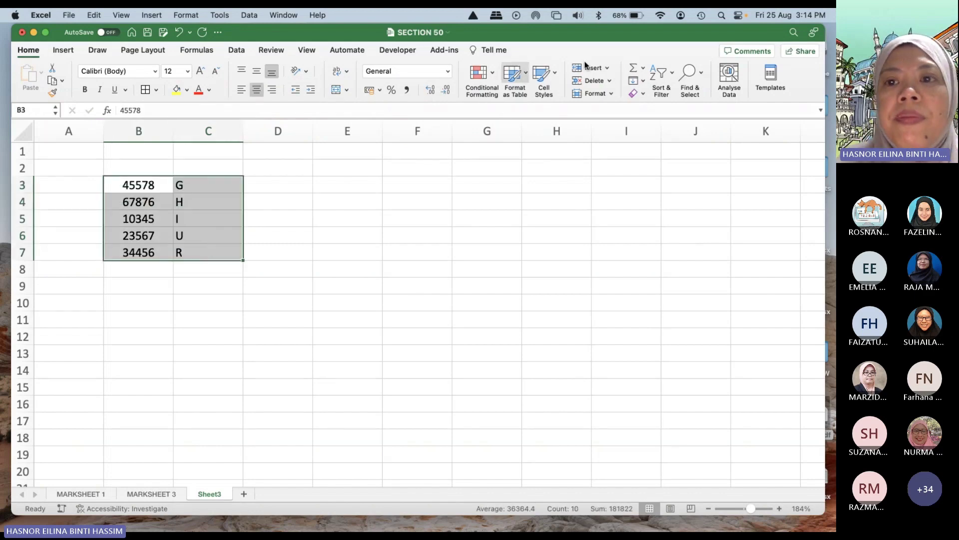
click(668, 71)
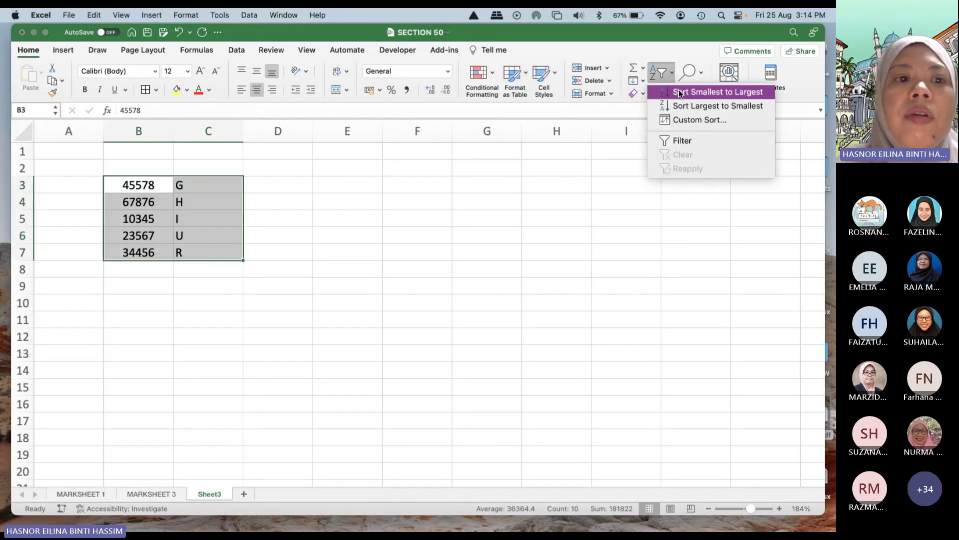
click(678, 91)
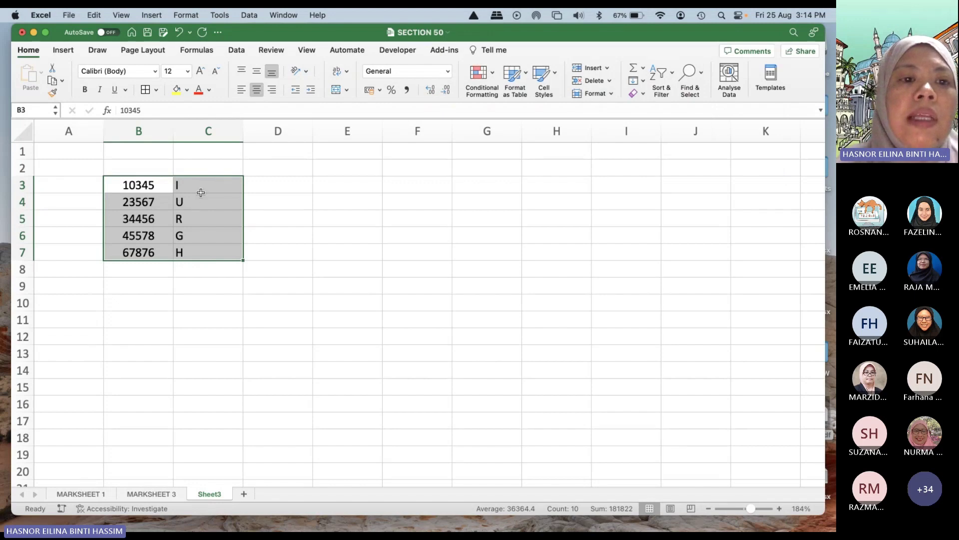
click(121, 229)
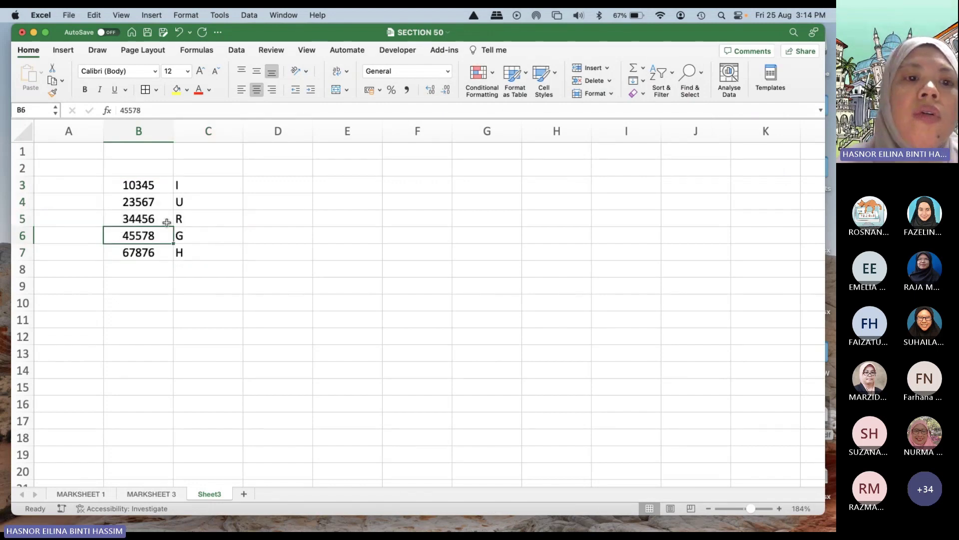
click(152, 201)
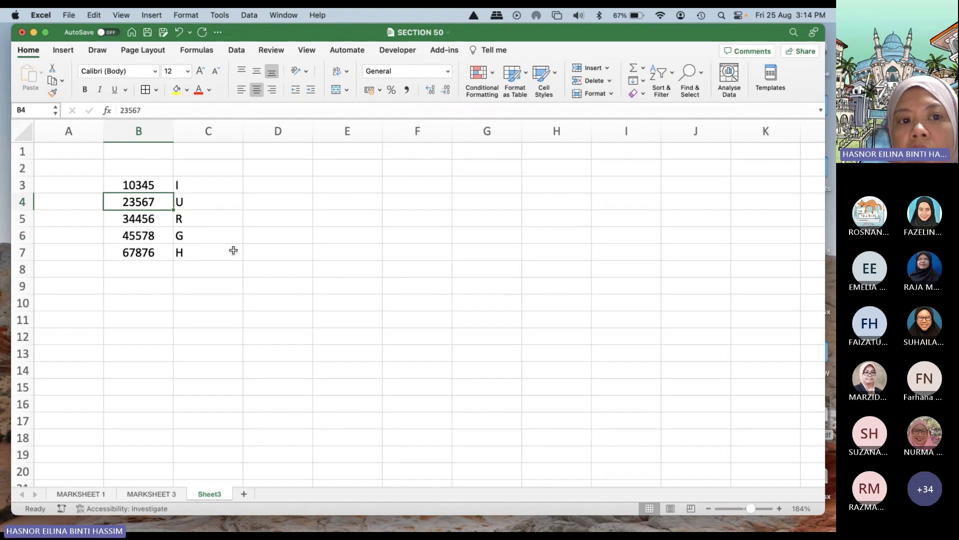
drag(223, 180, 240, 234)
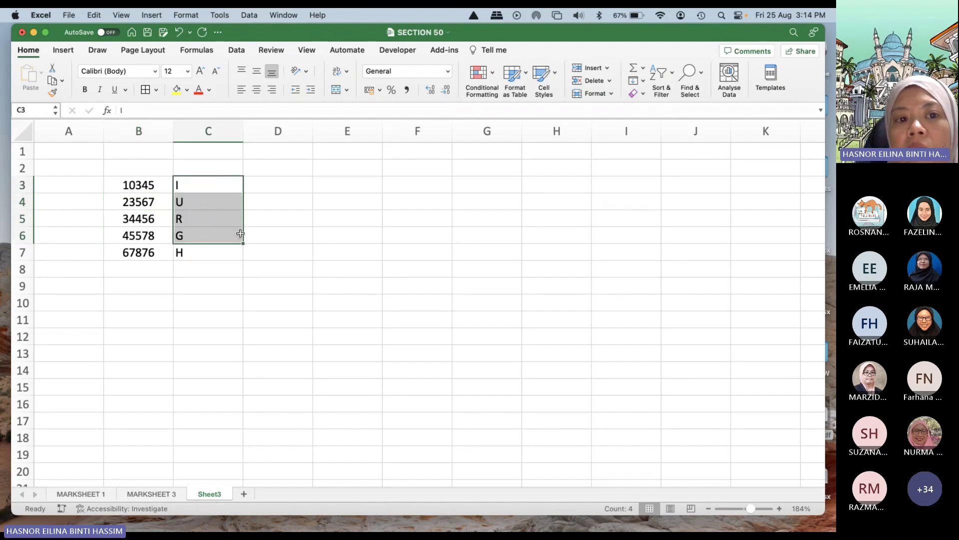
click(257, 234)
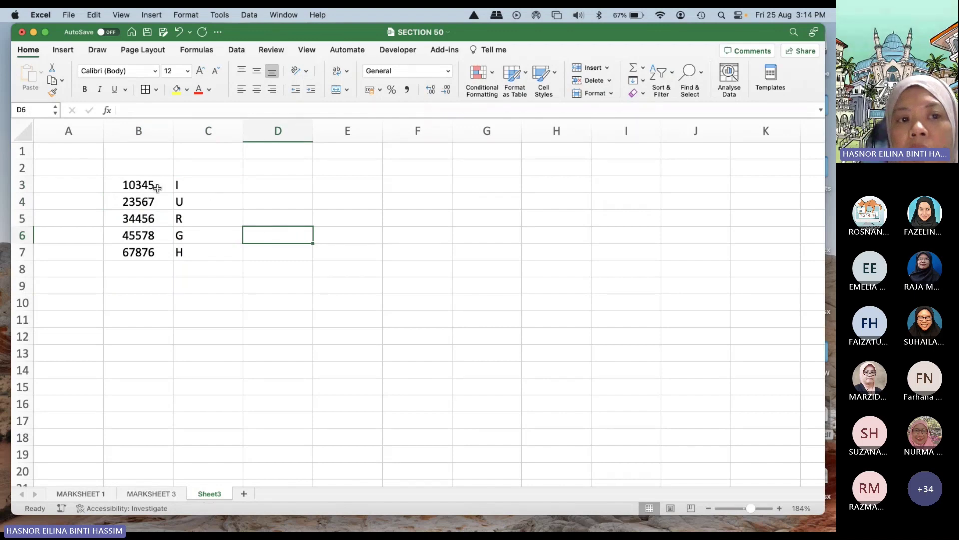
drag(157, 188, 208, 252)
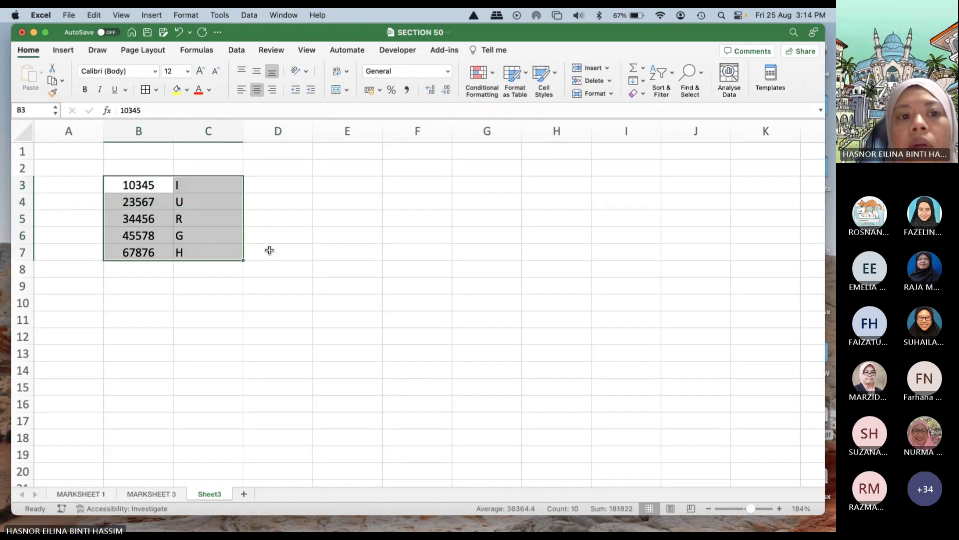
click(269, 250)
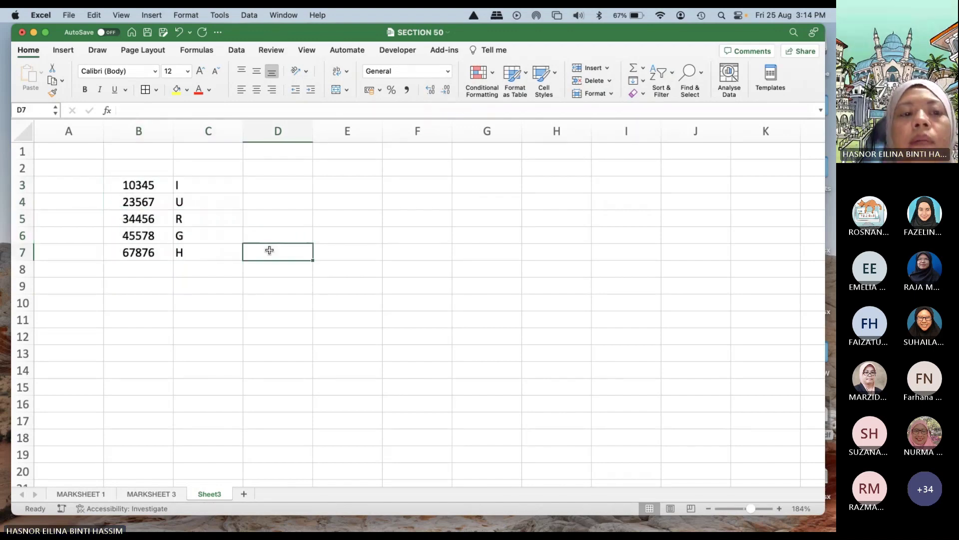
Step: Number the rows in A3:A7 by entering 1 and 2 and filling the series down to 5
click(62, 183)
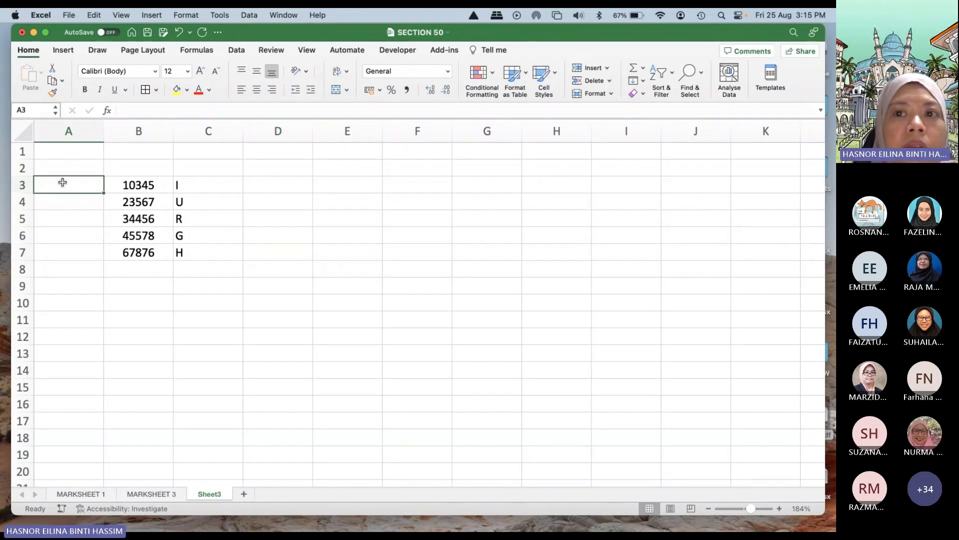
text(1)
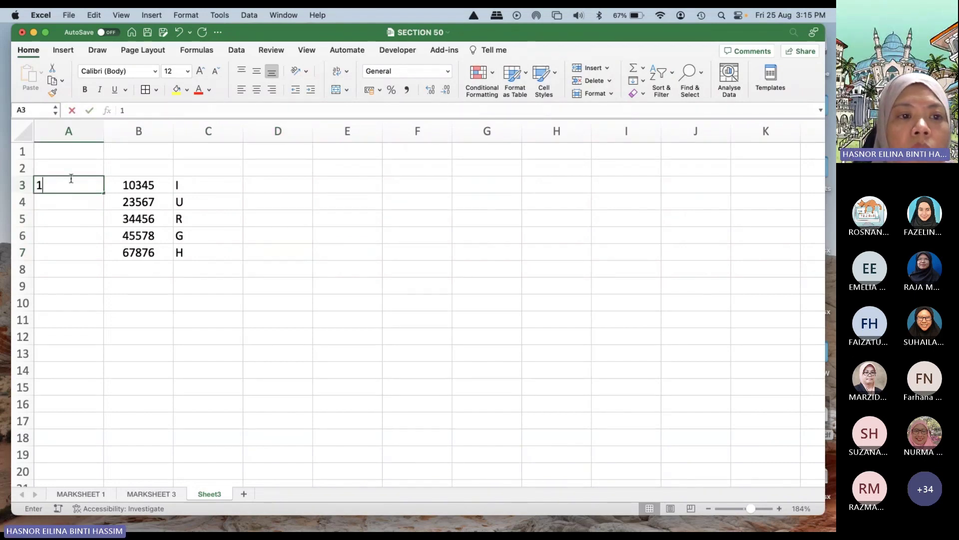
click(79, 199)
text(2)
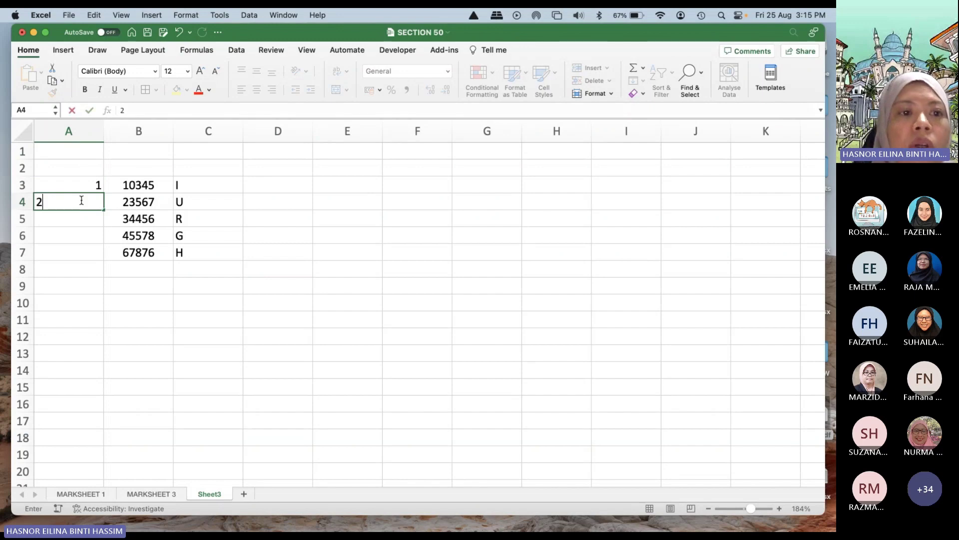
click(80, 187)
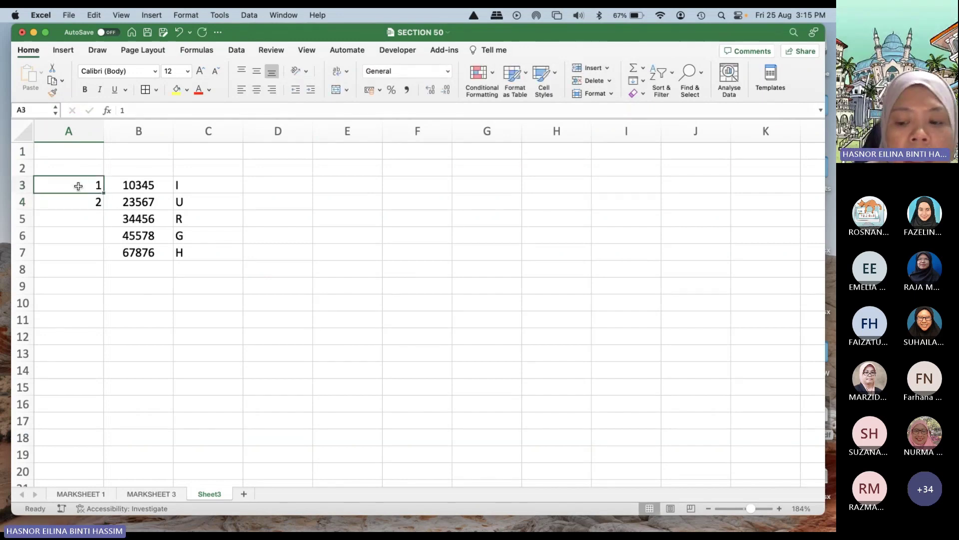
key(shift+Down)
drag(103, 210, 105, 253)
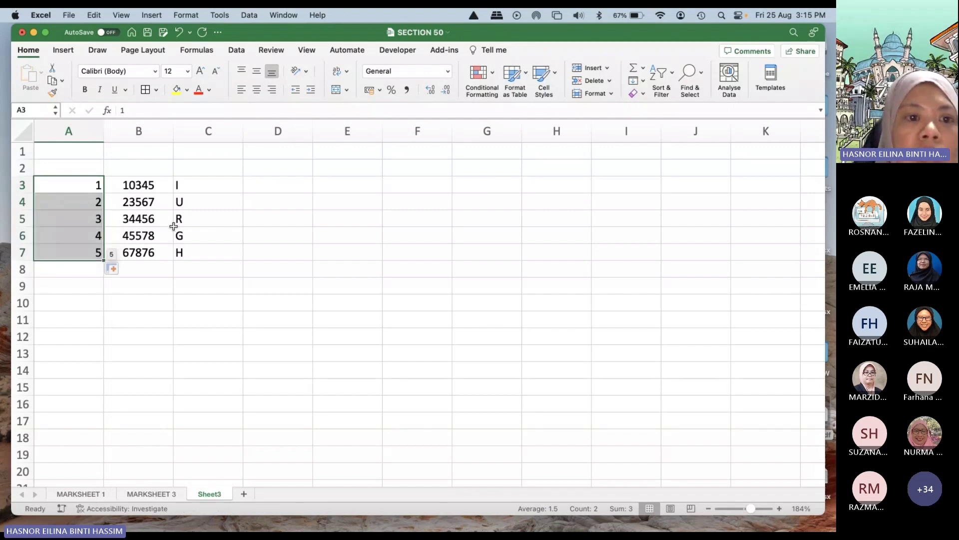
click(233, 225)
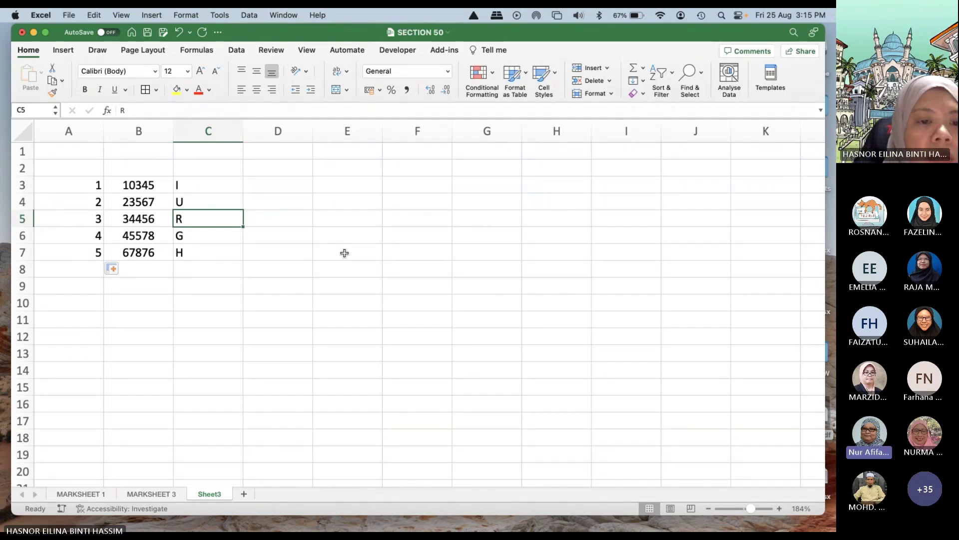
click(271, 274)
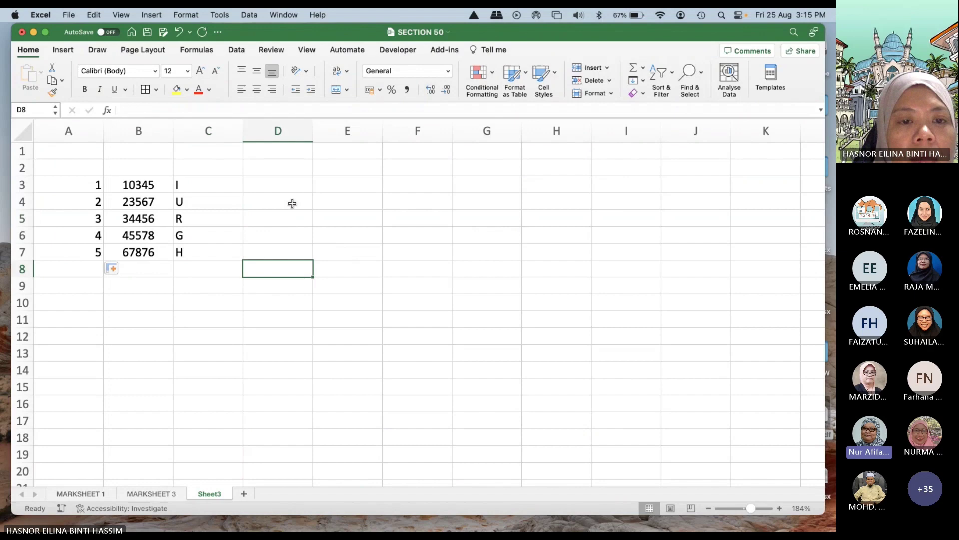
Step: Add the column headings NO, MATRIC and NAME in cells A2, B2 and C2
click(41, 165)
text(NO)
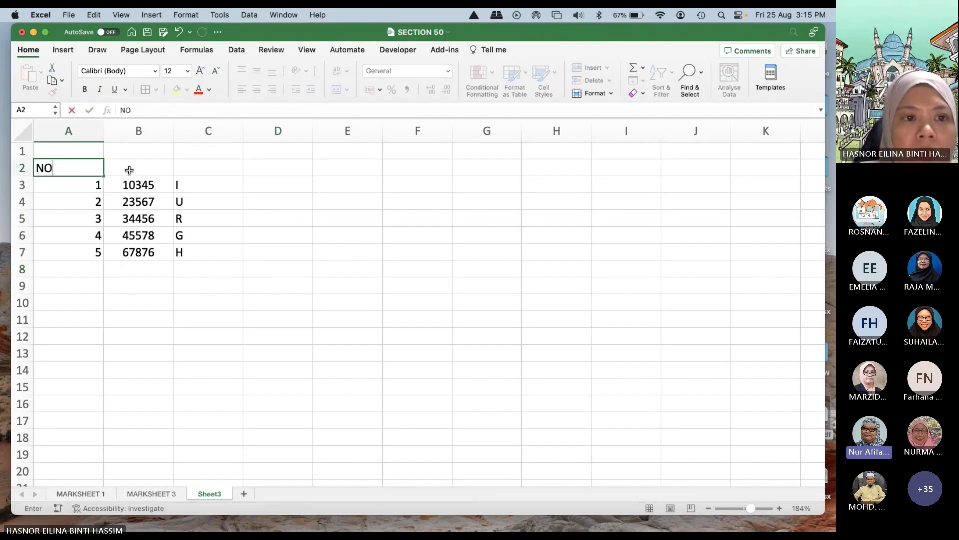
click(132, 171)
text(MATRIC)
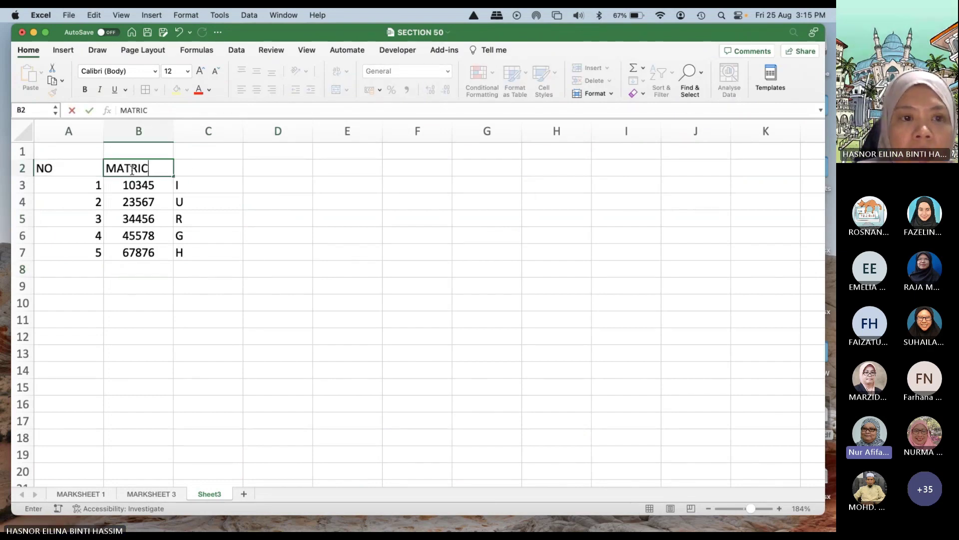
click(204, 167)
text(BA)
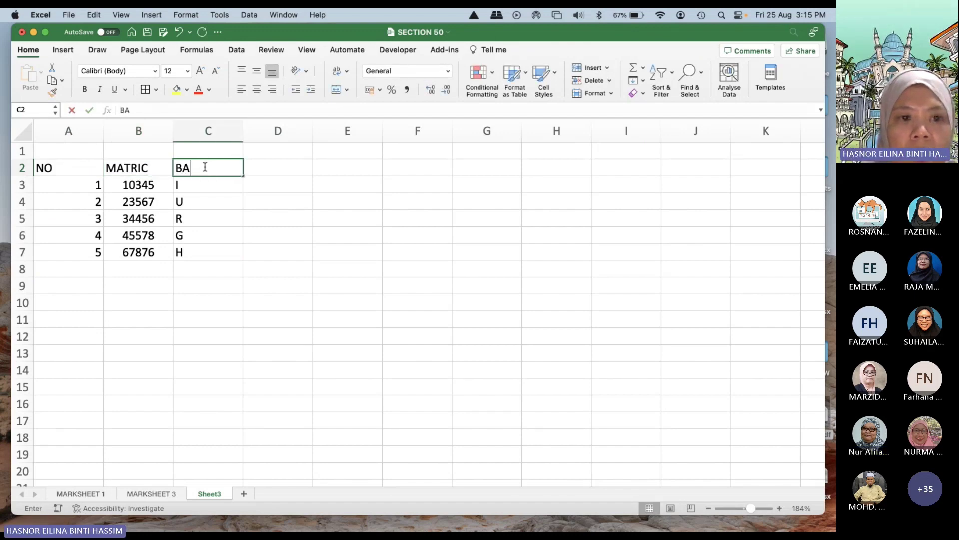
key(BackSpace)
key(BackSpace)
text(NAME)
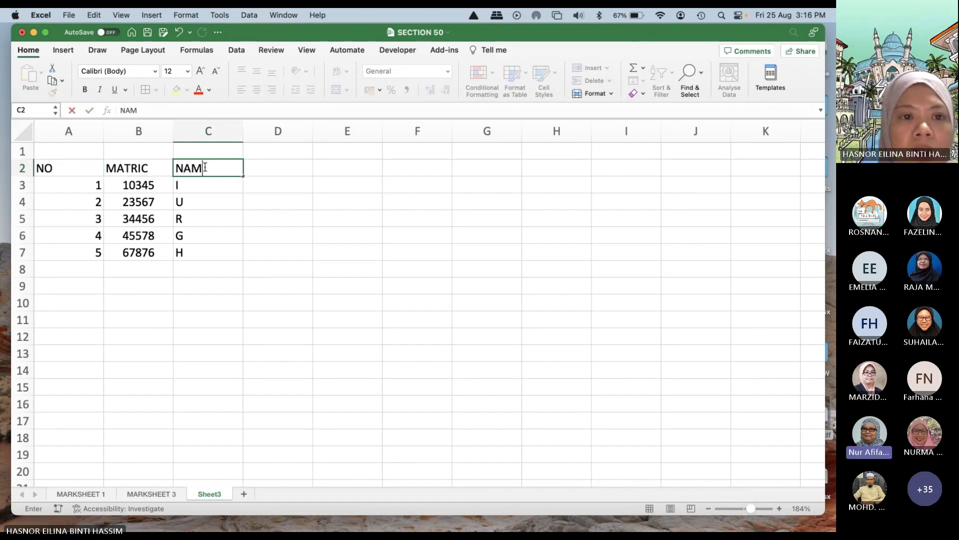
click(245, 210)
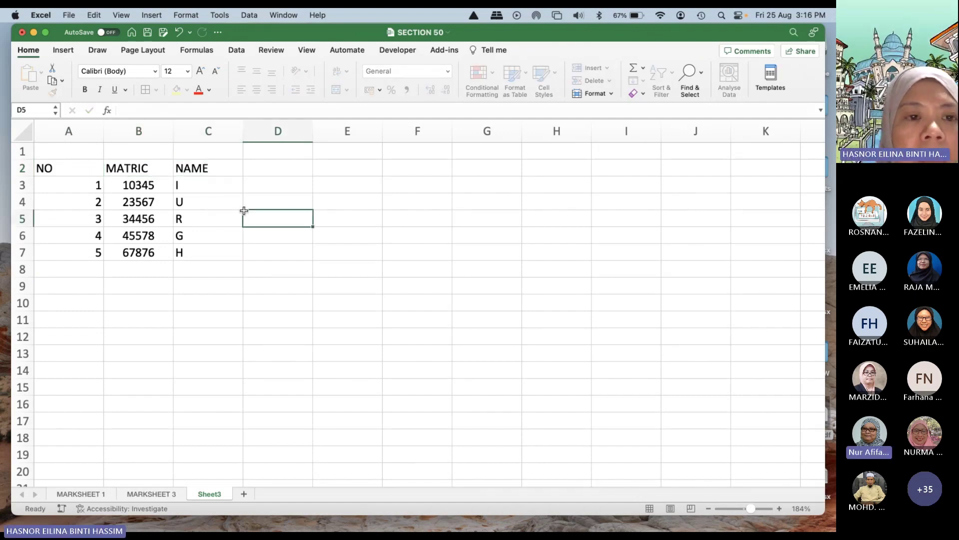
Step: Enter the formula =B2&C2 in cell D2 to join the MATRIC and NAME headings
click(261, 175)
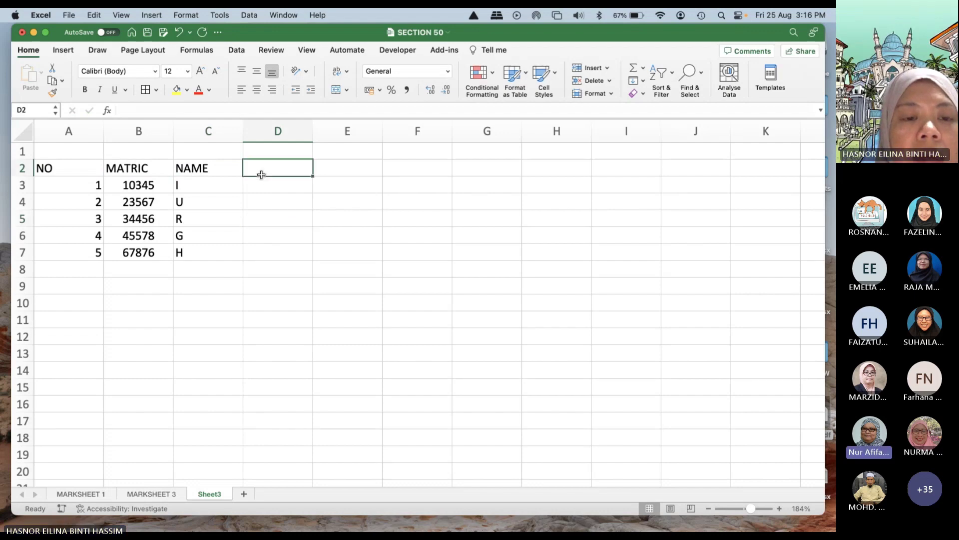
text(=)
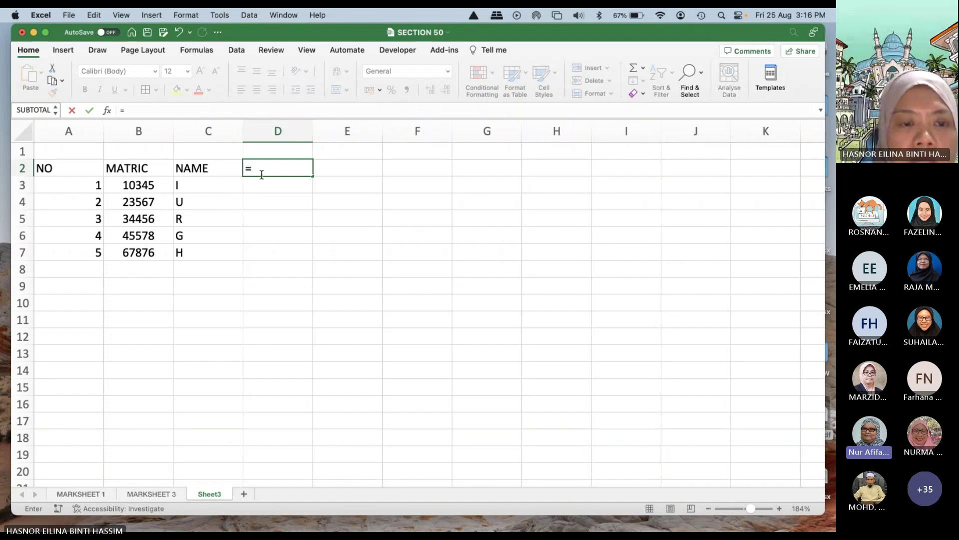
click(153, 168)
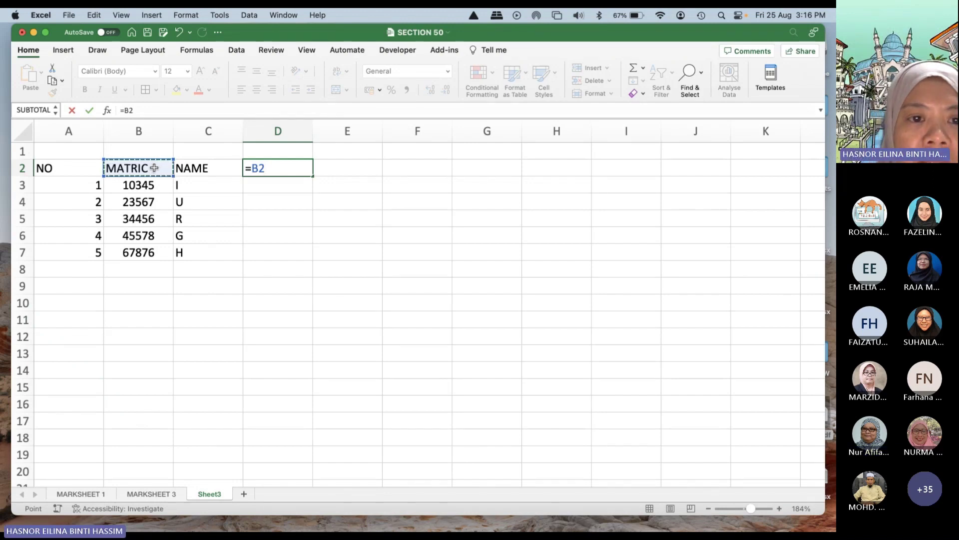
text(&)
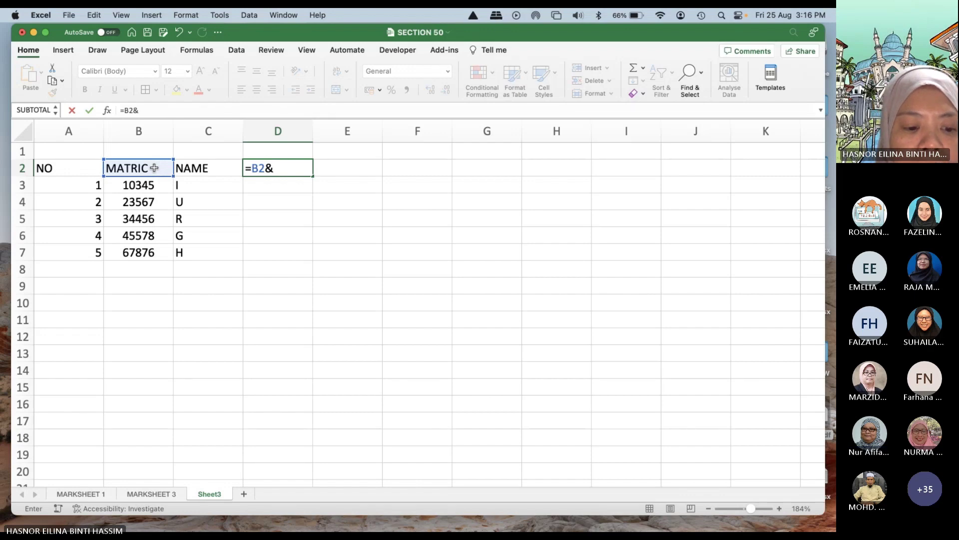
text(C)
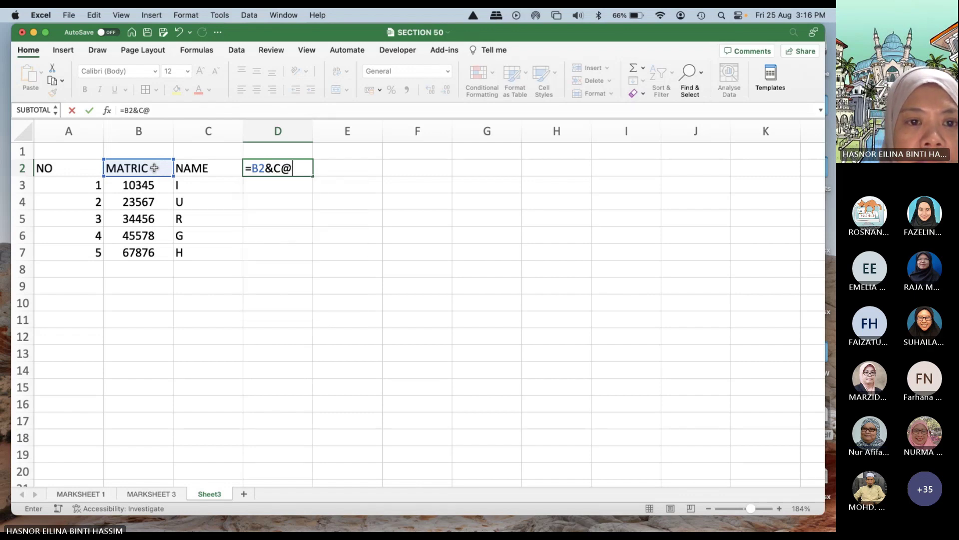
text(2)
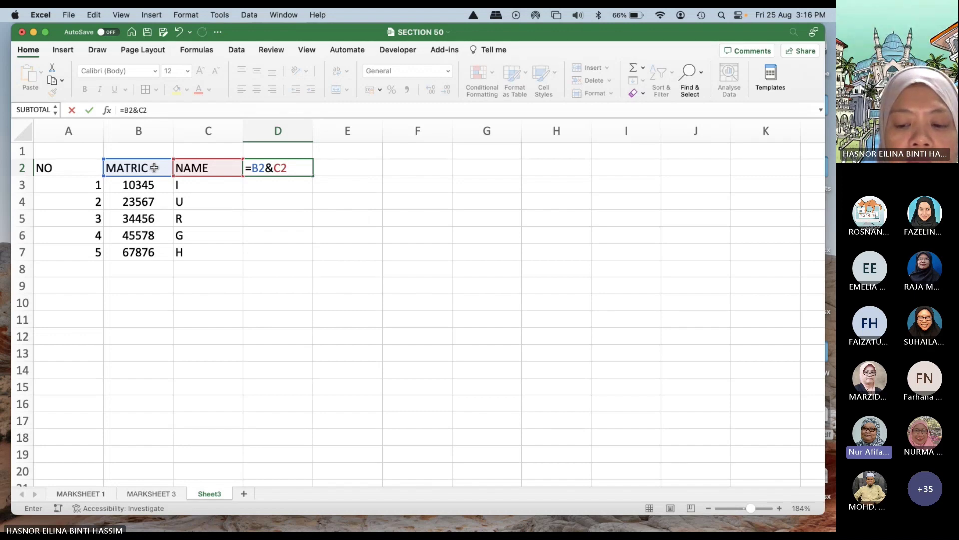
key(Return)
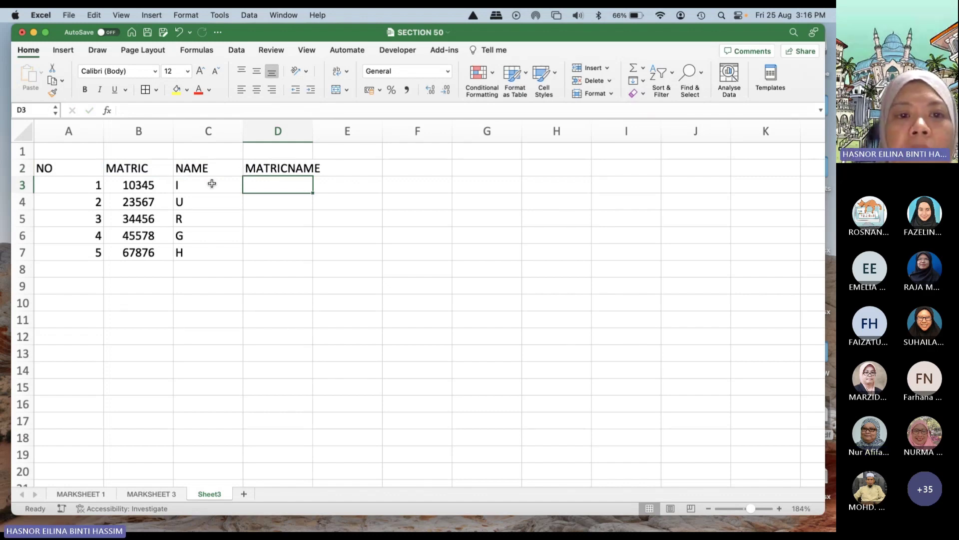
Step: Fill the joining formula from D2 down through D7
click(263, 167)
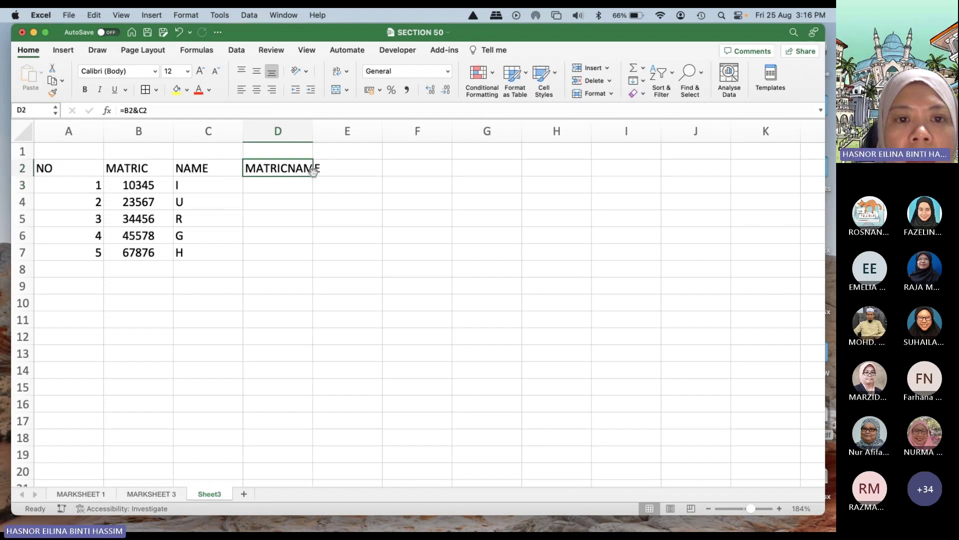
drag(312, 176, 310, 259)
click(344, 242)
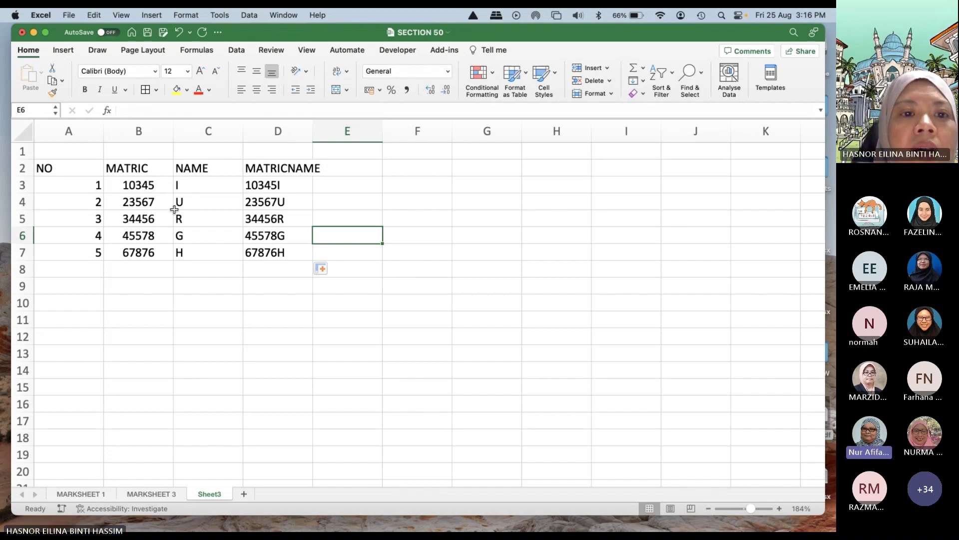
Step: Open the formula in D3 for editing and delete it, leaving the cell empty
double_click(276, 185)
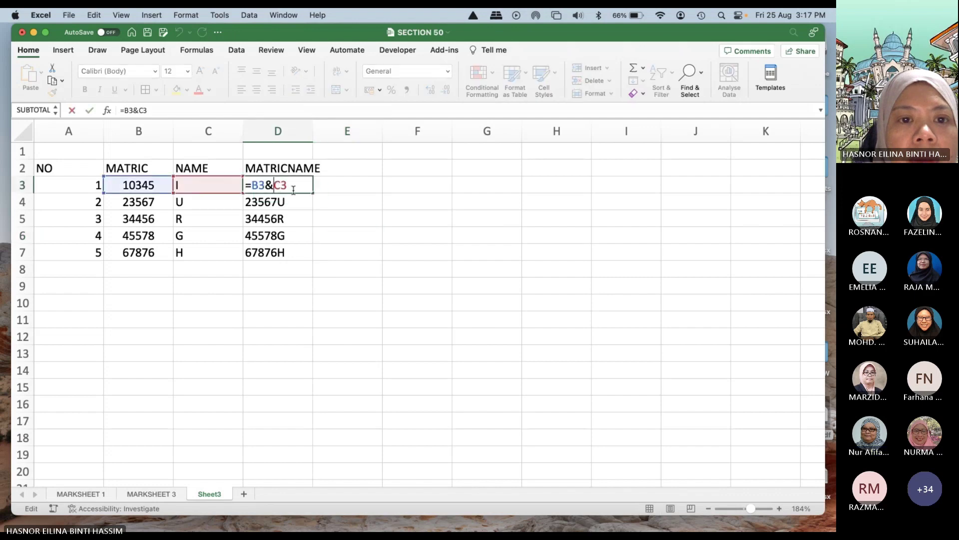
click(314, 211)
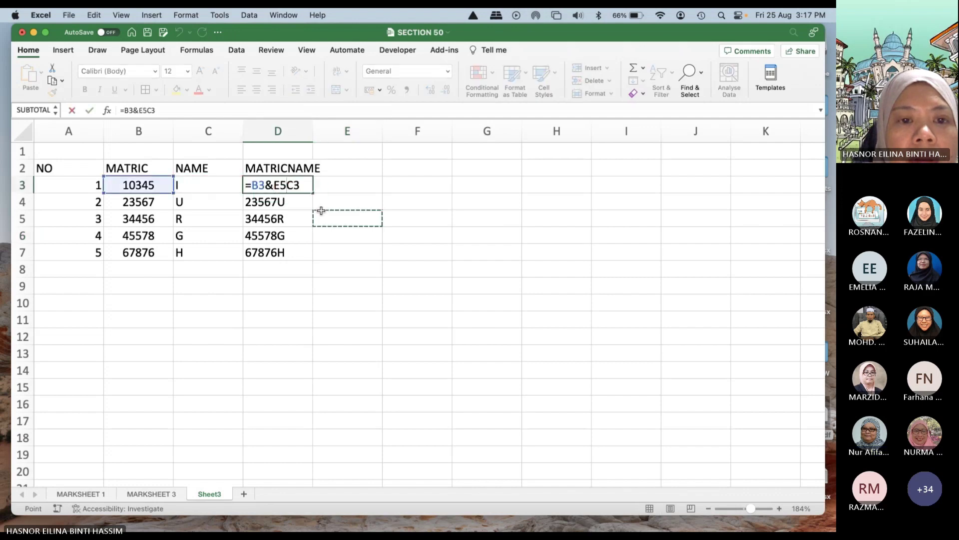
click(361, 171)
click(332, 203)
click(336, 169)
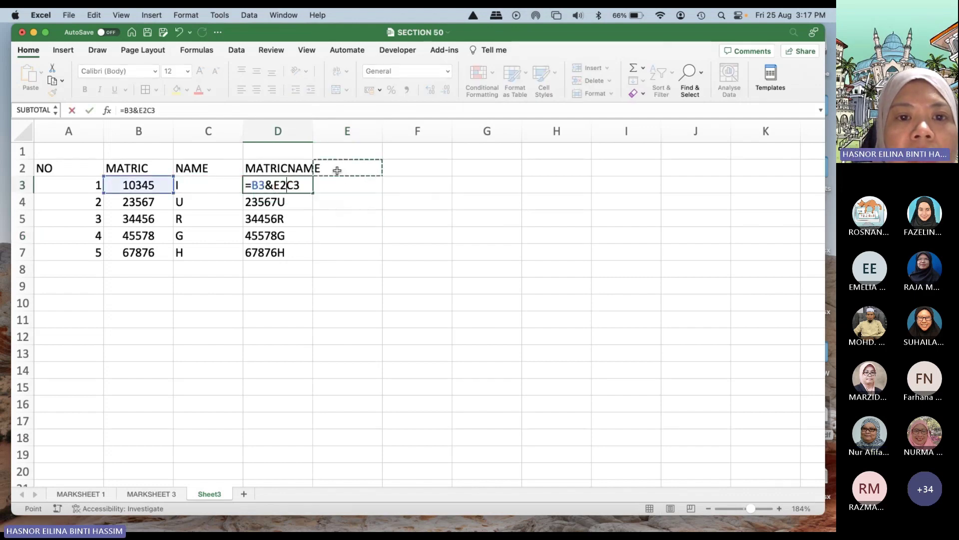
click(278, 185)
drag(300, 185, 250, 185)
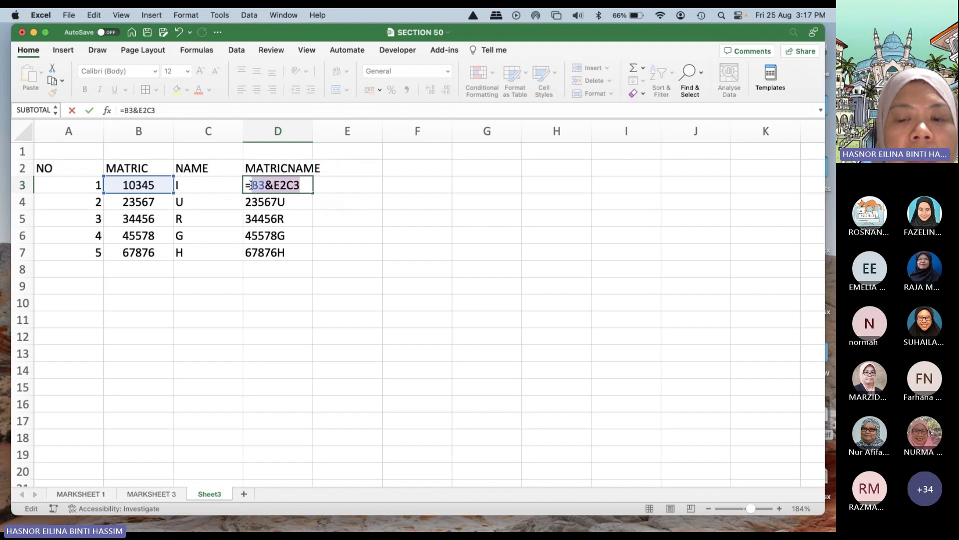
key(BackSpace)
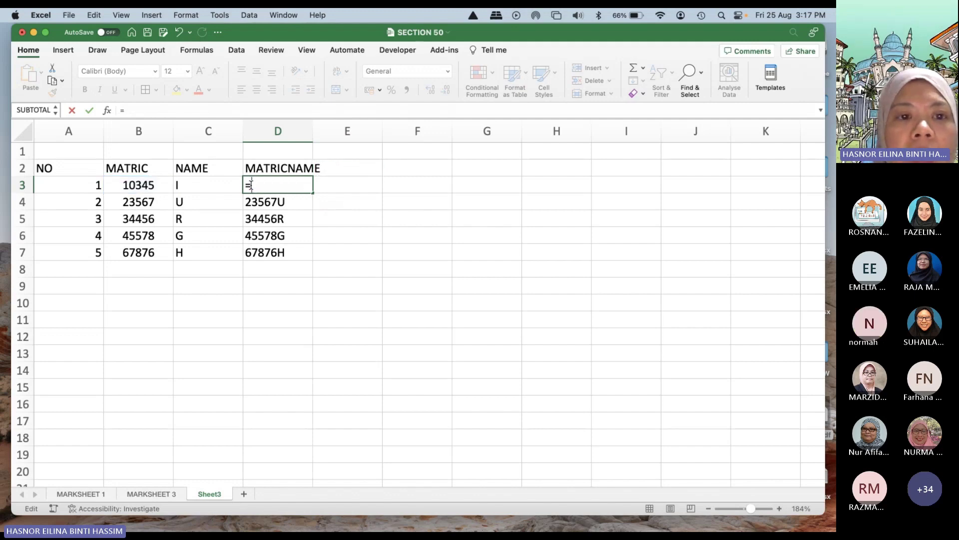
click(281, 168)
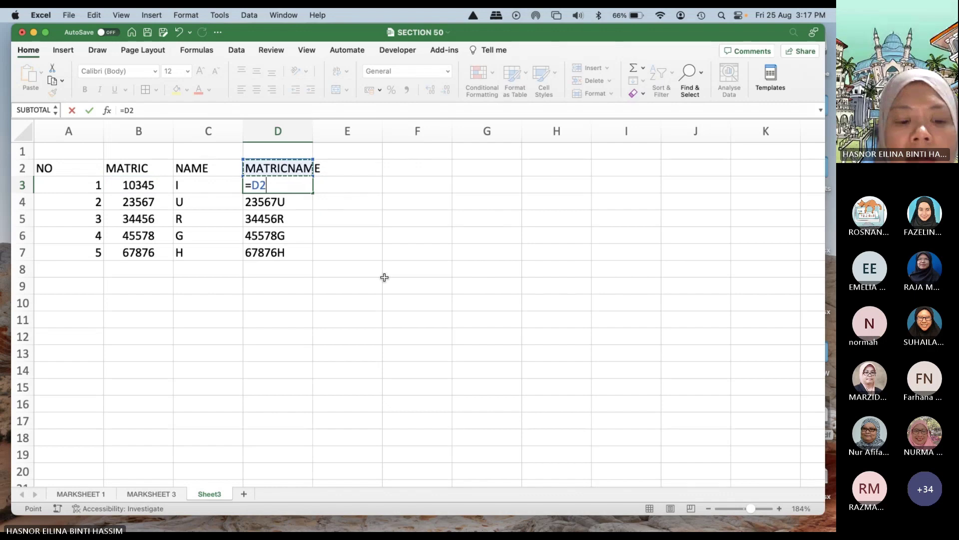
key(BackSpace)
key(BackSpace)
key(BackSpace)
click(374, 312)
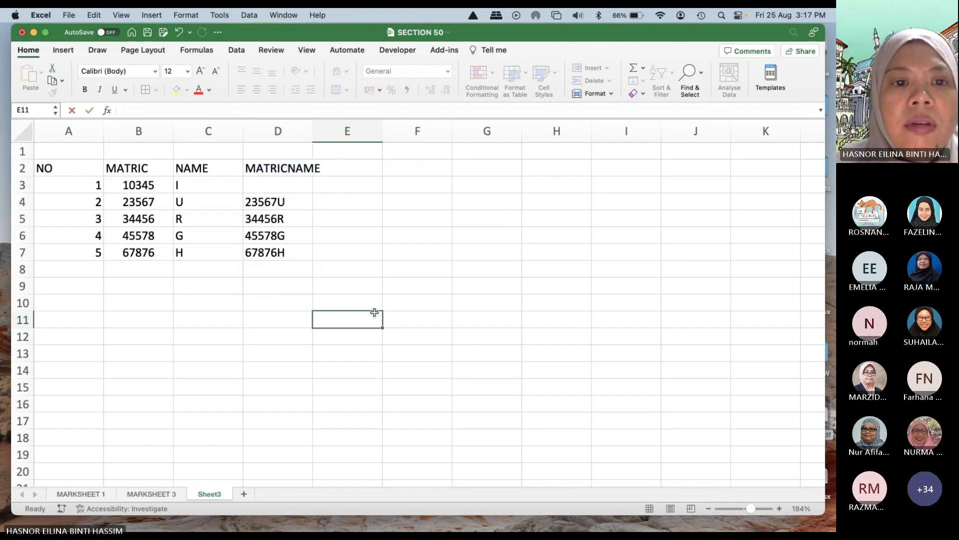
Step: Fill the joining formula from D2 back into the emptied cell D3
click(300, 168)
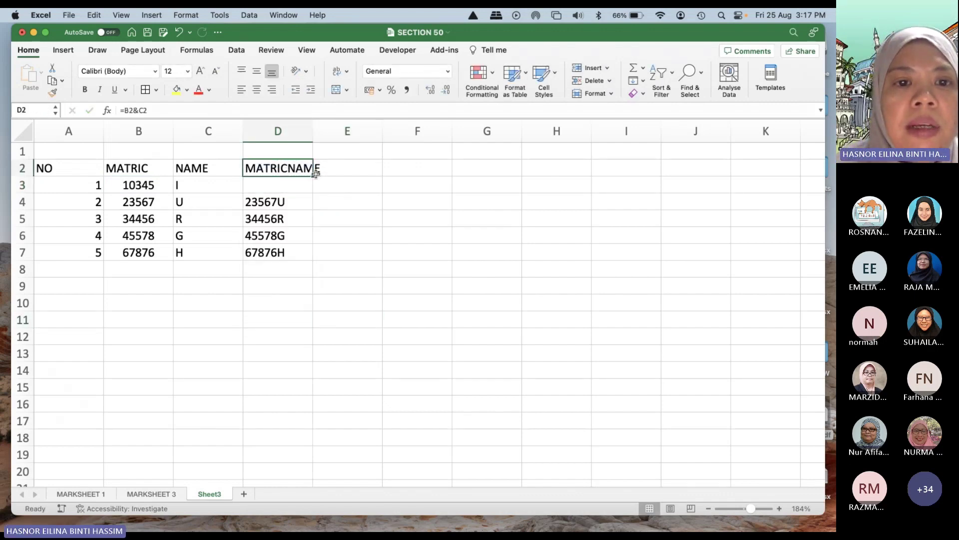
drag(313, 176, 314, 190)
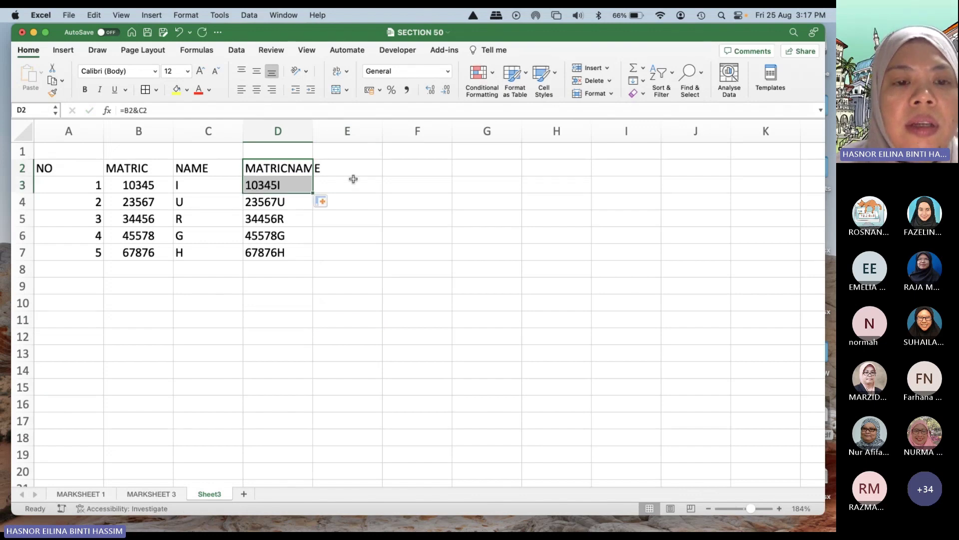
click(358, 178)
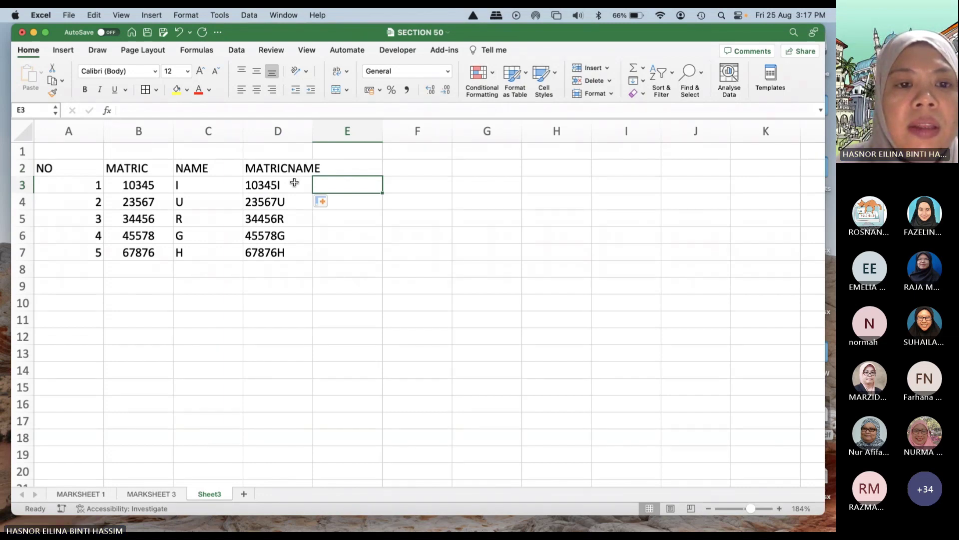
Step: Insert a leading space before each letter in the NAME cells C3 to C7
double_click(178, 188)
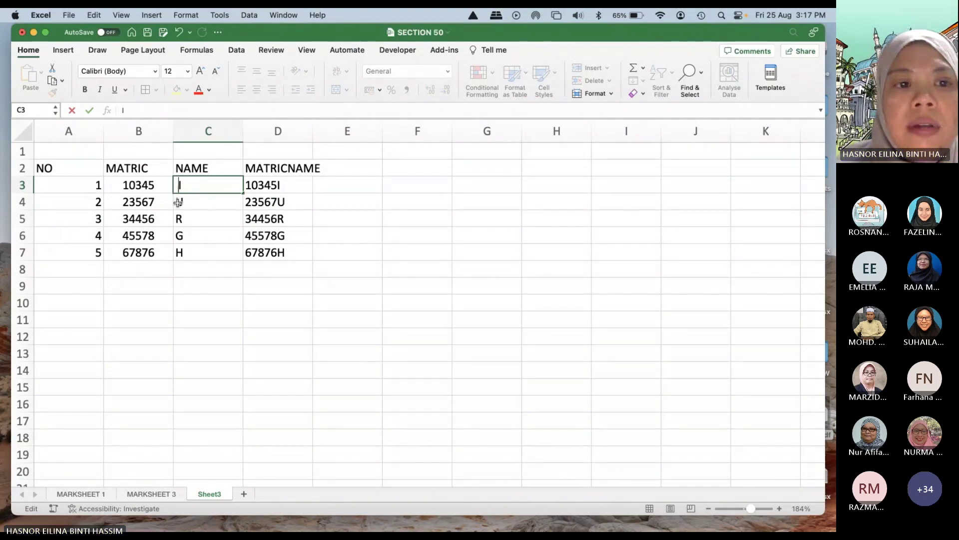
key(Return)
double_click(176, 204)
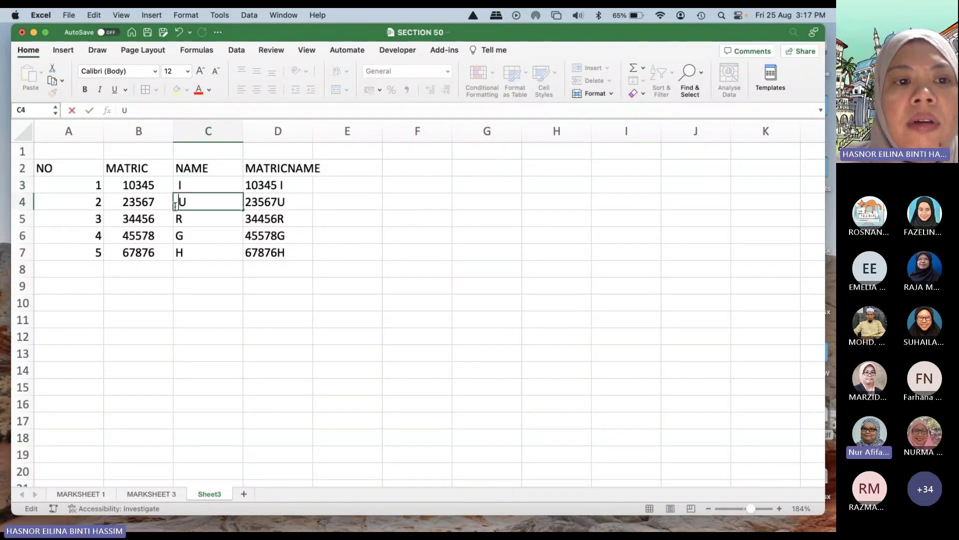
key(Return)
key(Home)
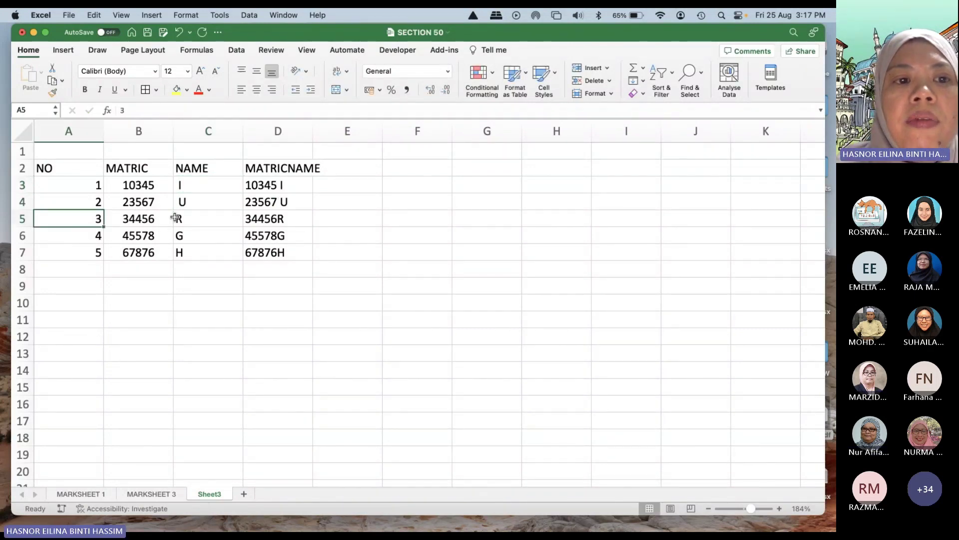
double_click(176, 218)
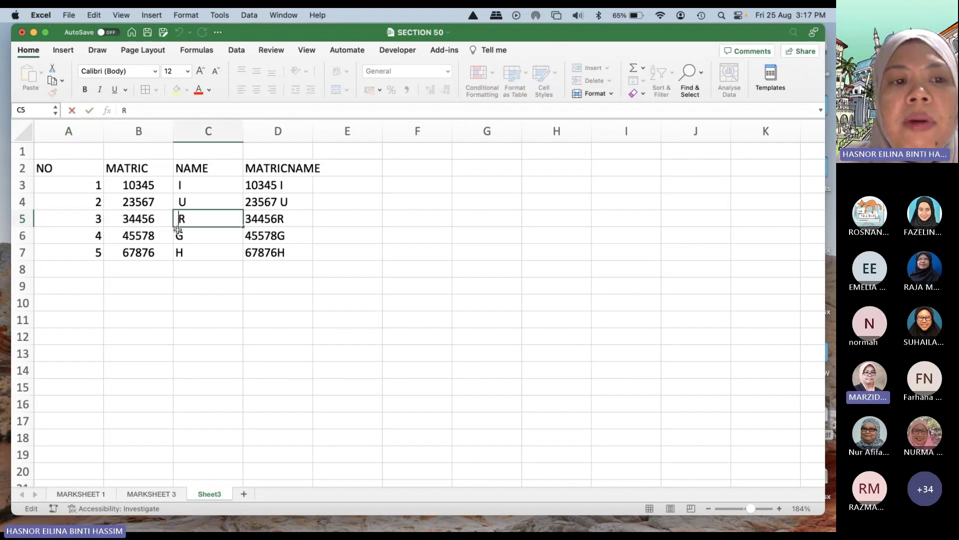
key(Return)
double_click(178, 233)
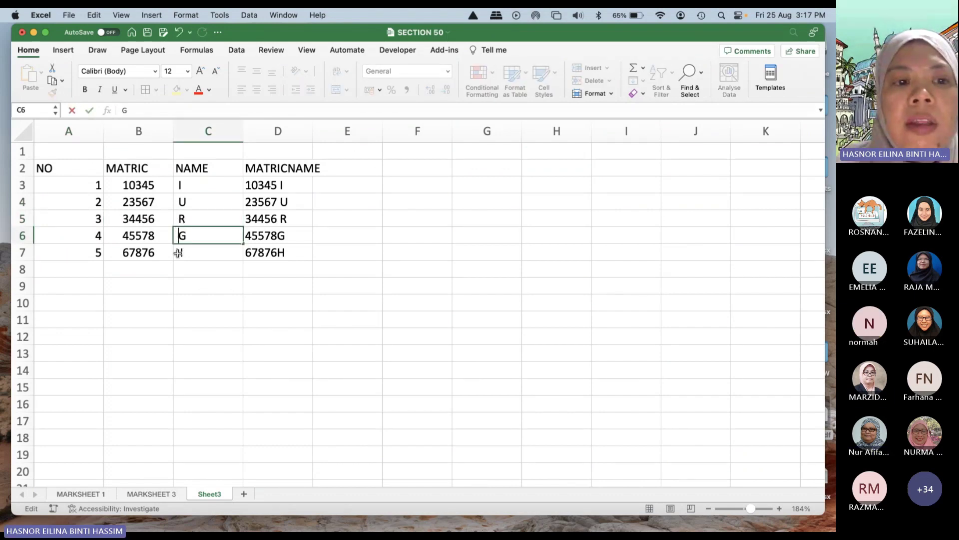
key(Return)
double_click(179, 252)
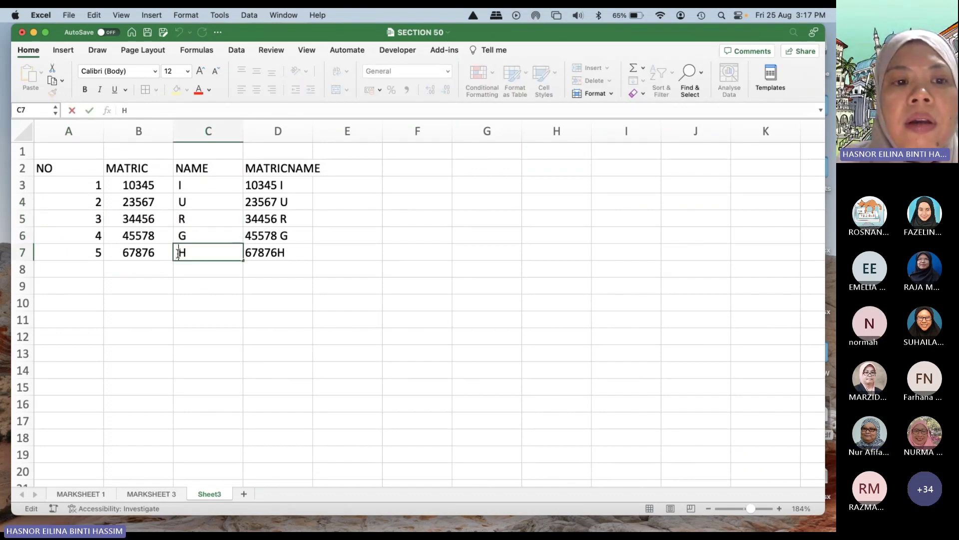
click(283, 266)
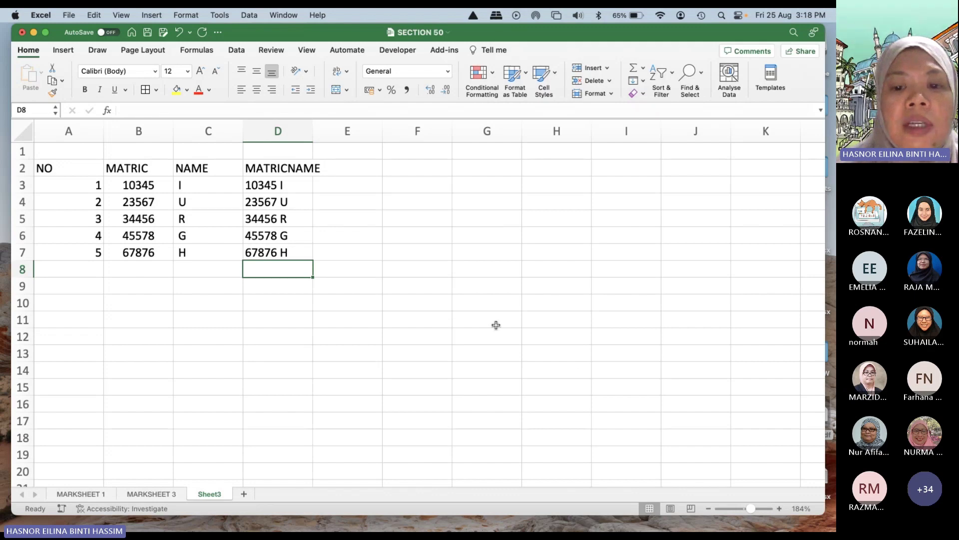
click(751, 508)
click(751, 509)
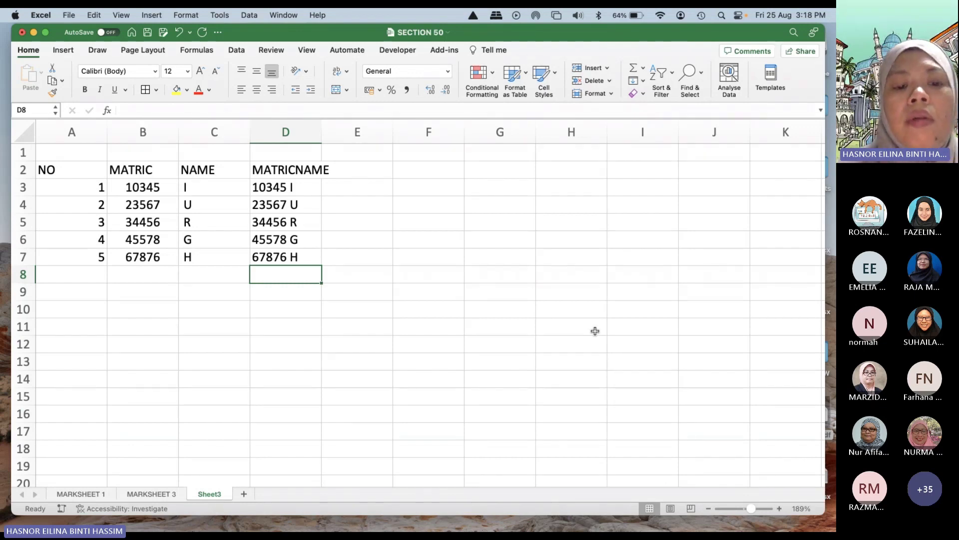
click(466, 331)
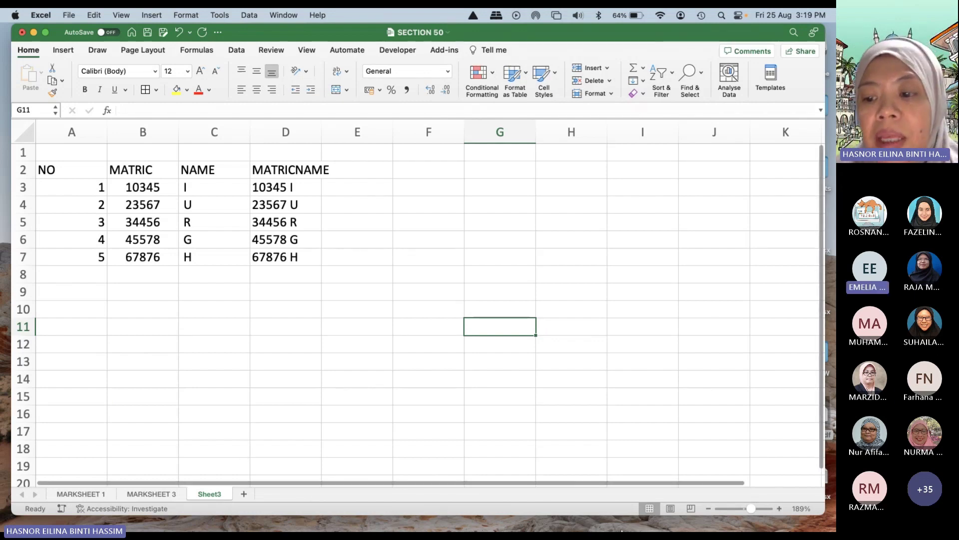
mouse_move(822, 520)
mouse_down()
mouse_move(824, 528)
mouse_move(831, 523)
mouse_up()
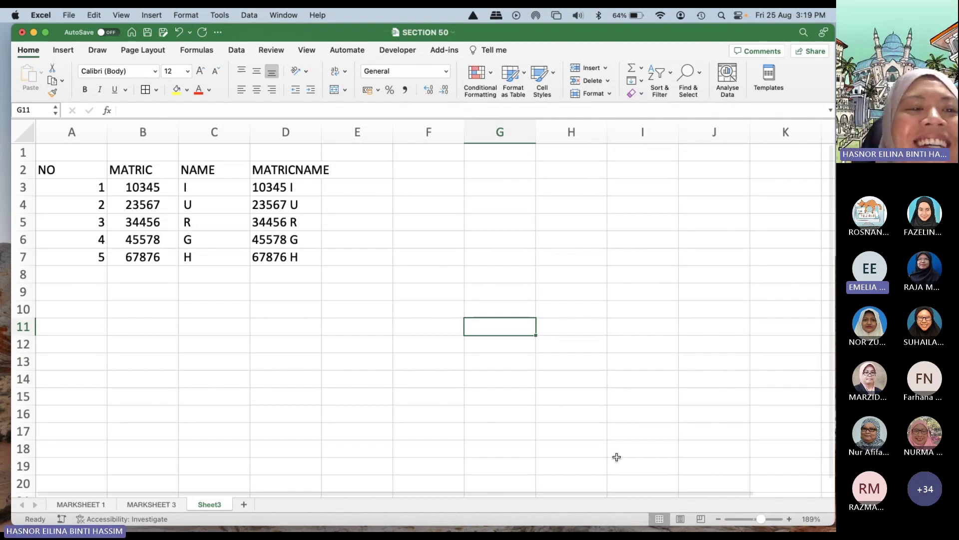
Step: Centre the row numbers in A3:A7 horizontally
drag(71, 187, 76, 254)
click(256, 90)
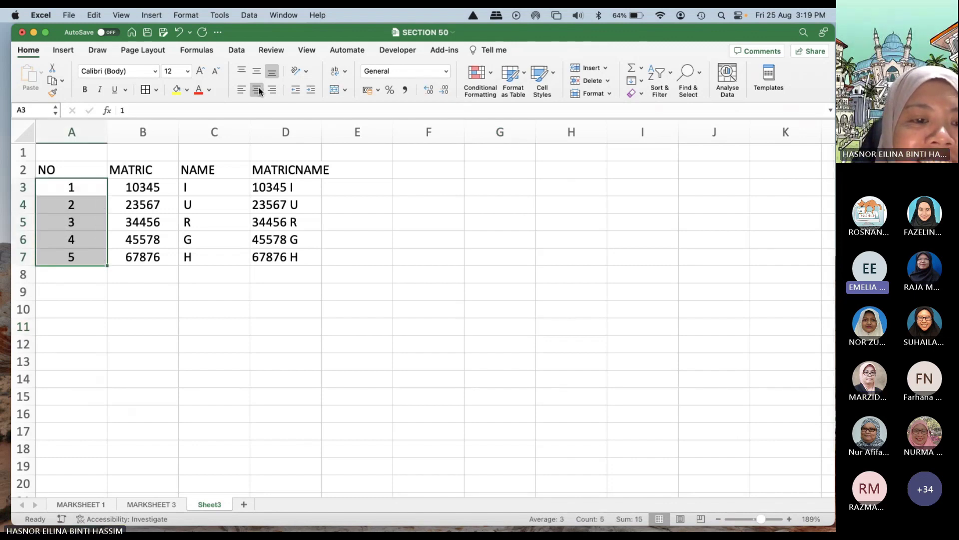
click(348, 215)
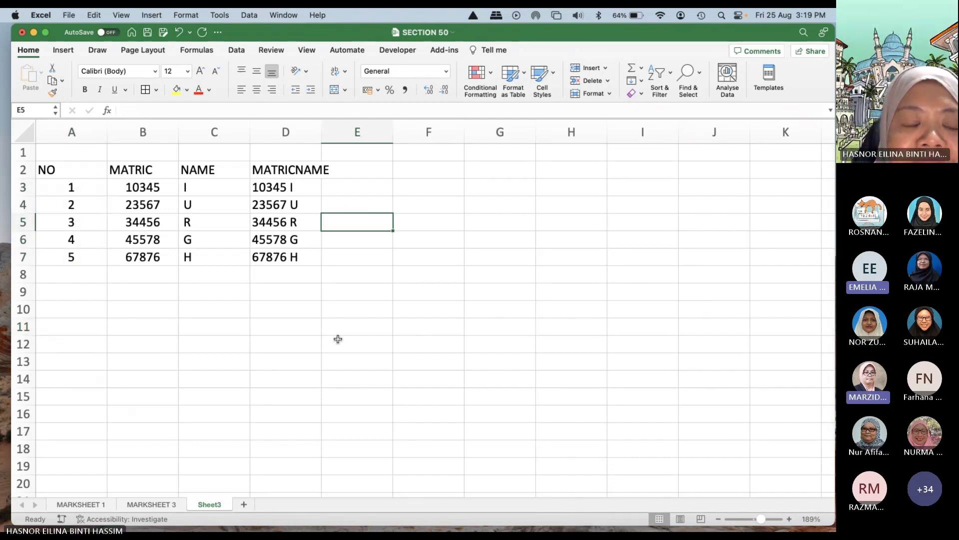
Step: Switch from Sheet3 to the MARKSHEET 3 sheet
click(338, 339)
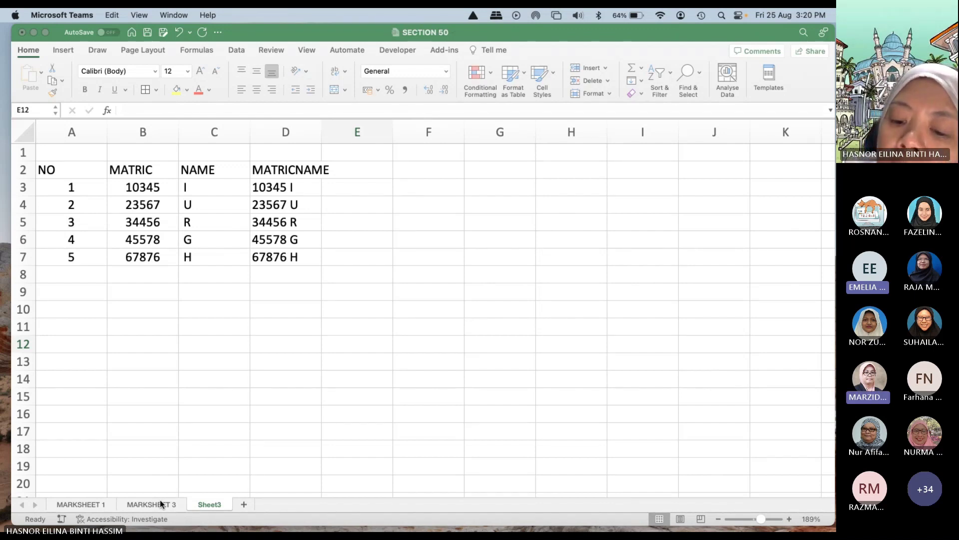
key(XF86AudioRaiseVolume)
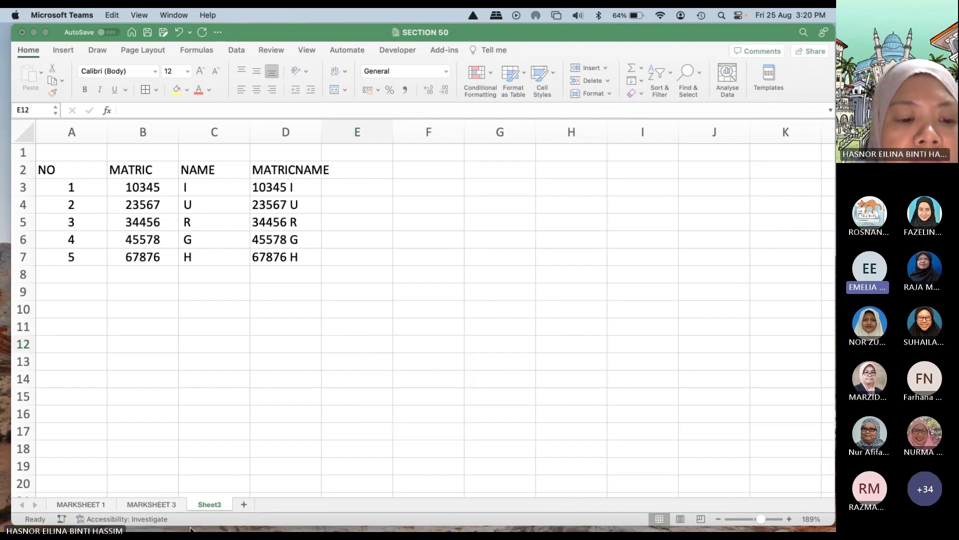
click(161, 506)
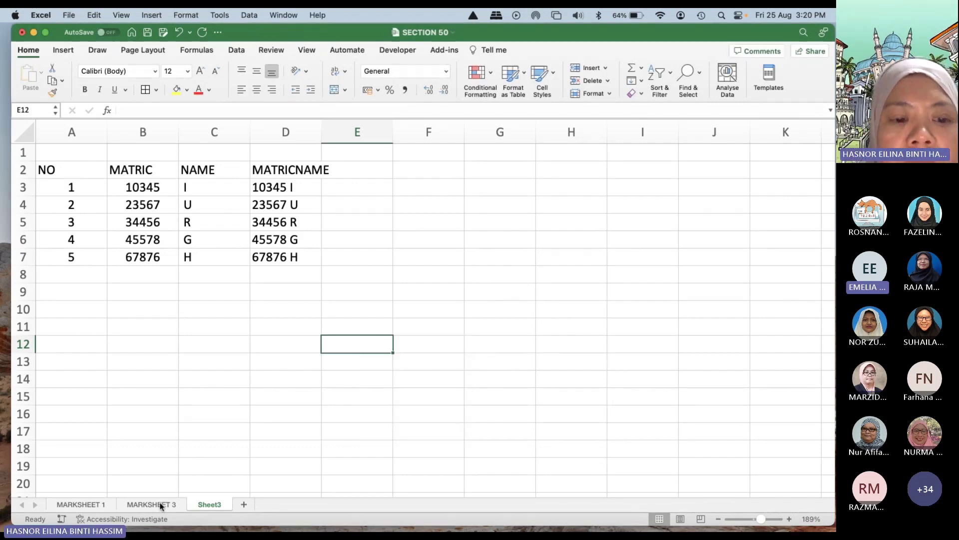
click(142, 505)
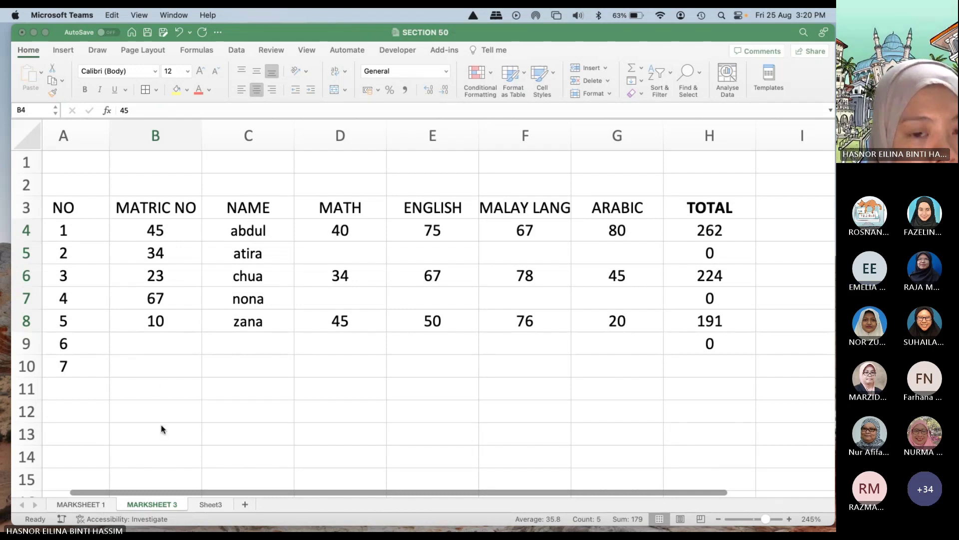
Step: Add a new blank worksheet directly after MARKSHEET 3
click(104, 508)
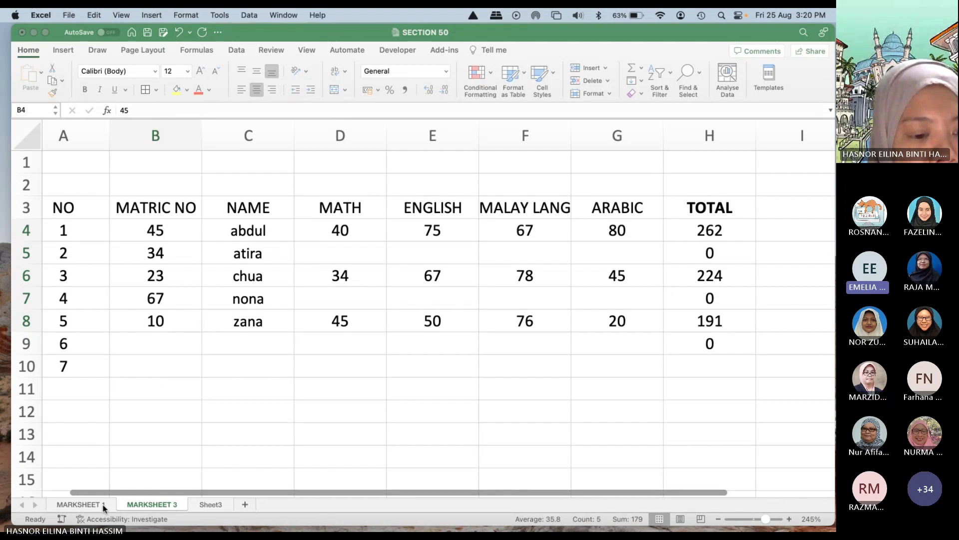
click(245, 504)
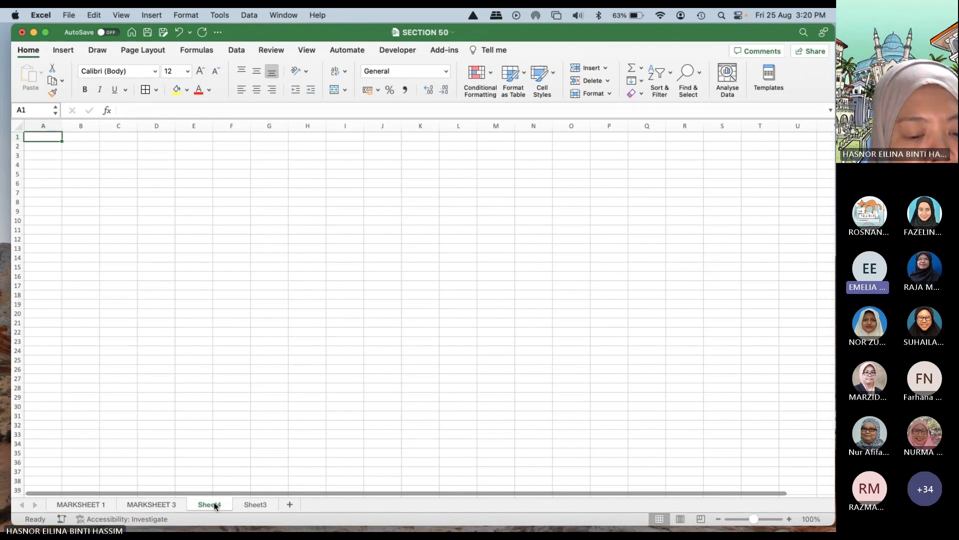
Step: Look over the mark table on MARKSHEET 1 and compare it with the blank Sheet4
click(102, 505)
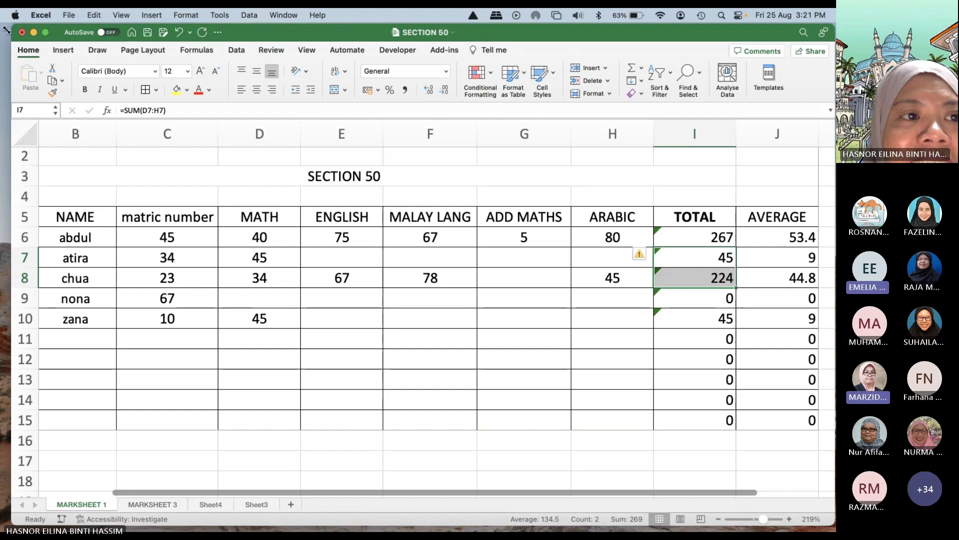
drag(15, 29, 4, 28)
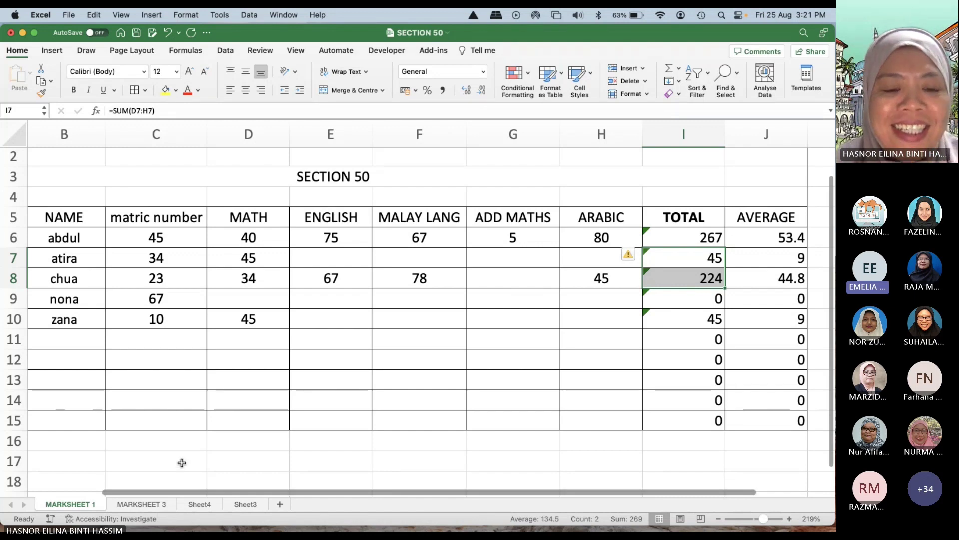
click(74, 344)
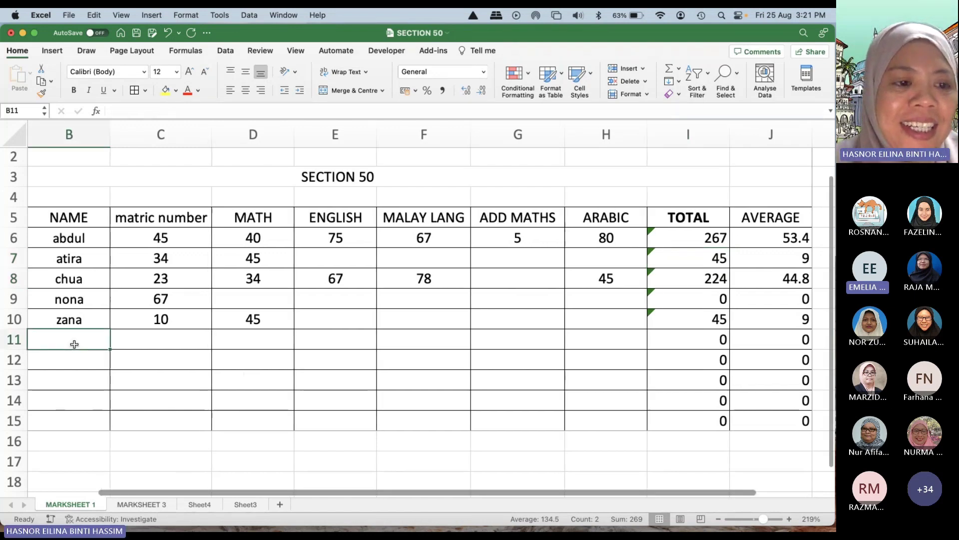
scroll(74, 344, left, 2)
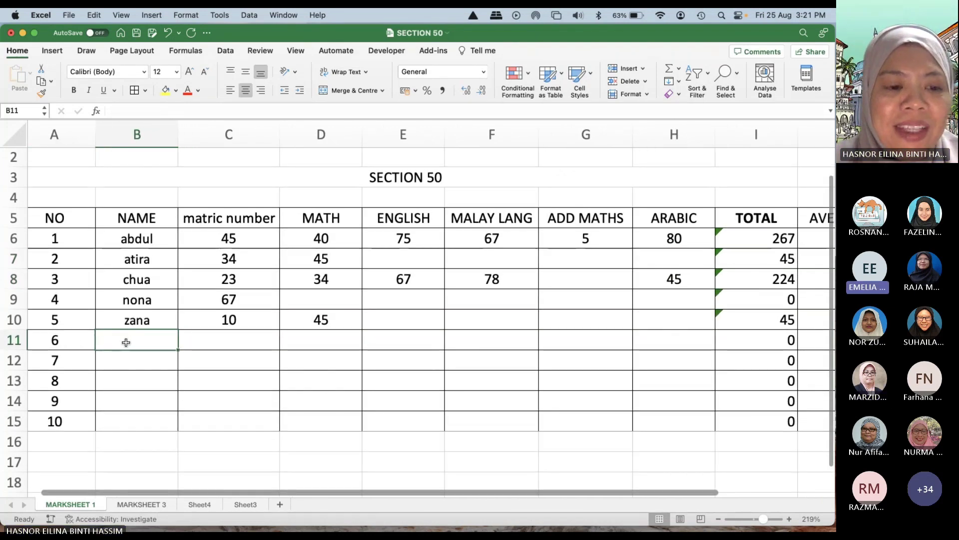
scroll(115, 348, right, 1)
scroll(115, 348, right, 1)
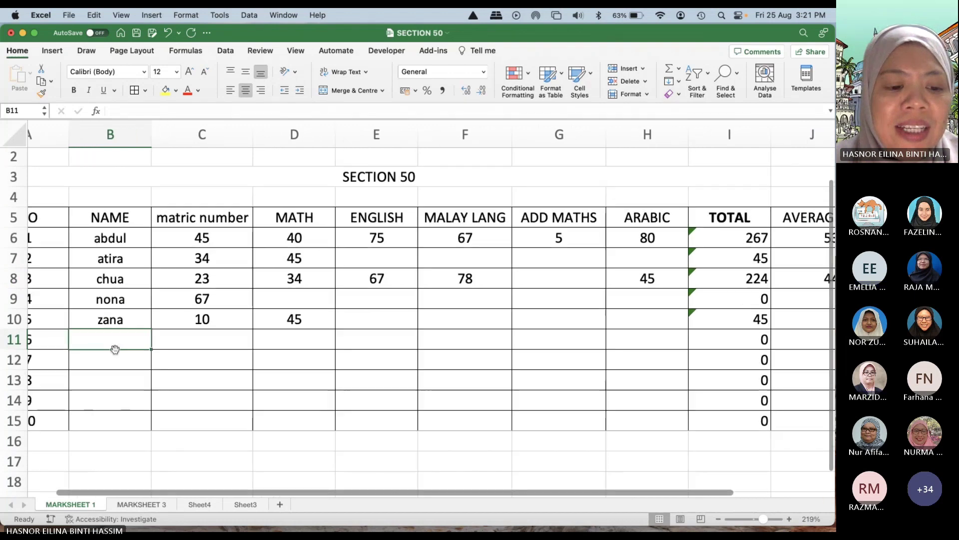
click(210, 504)
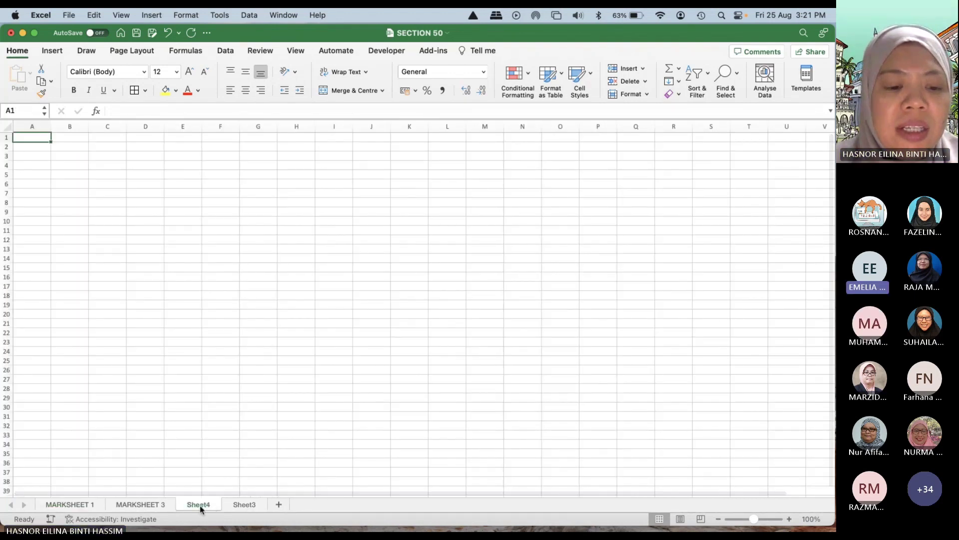
click(84, 508)
scroll(121, 238, left, 2)
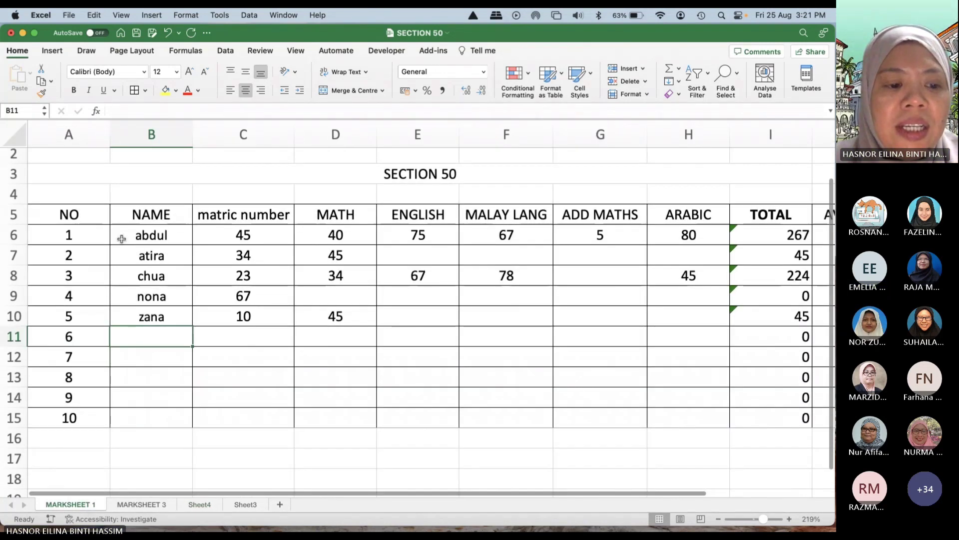
right_click(84, 503)
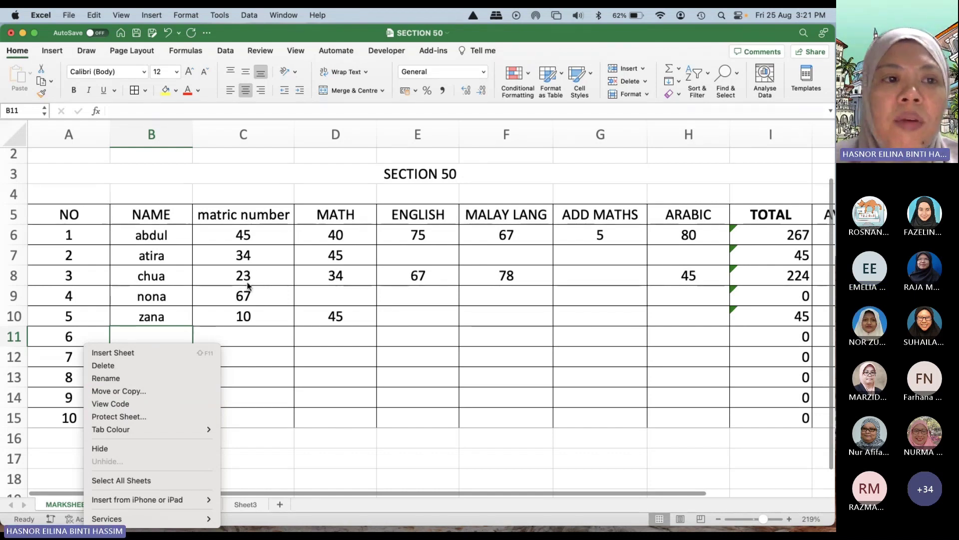
click(62, 145)
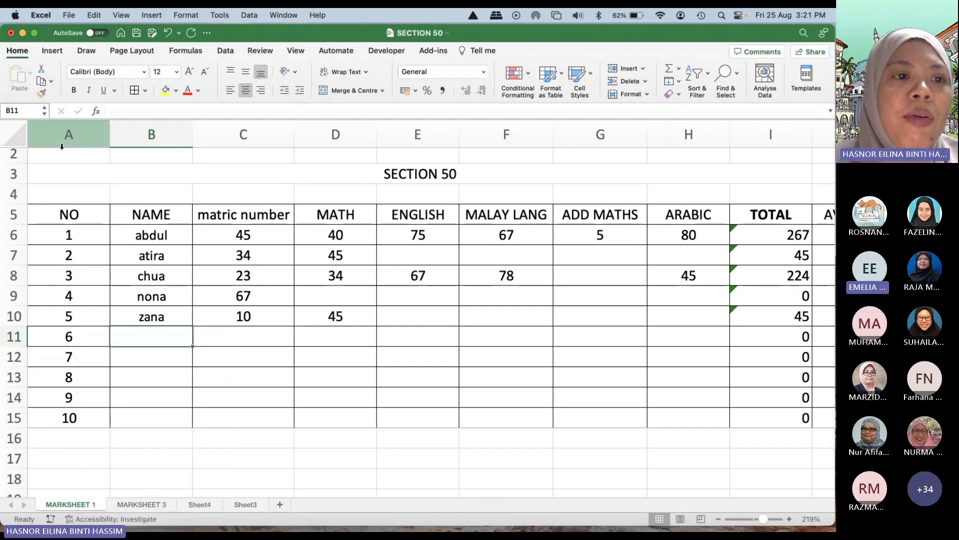
drag(61, 146, 169, 151)
click(152, 135)
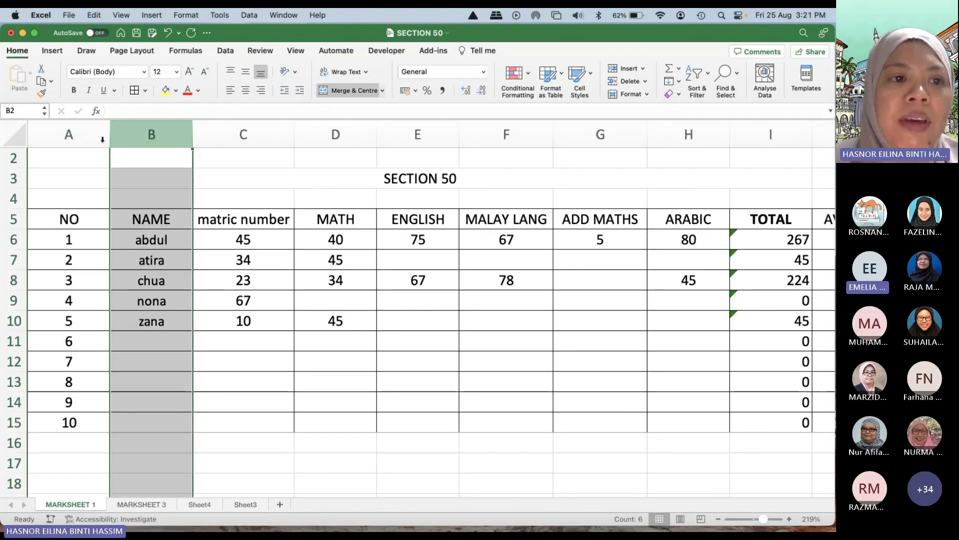
click(69, 134)
click(68, 177)
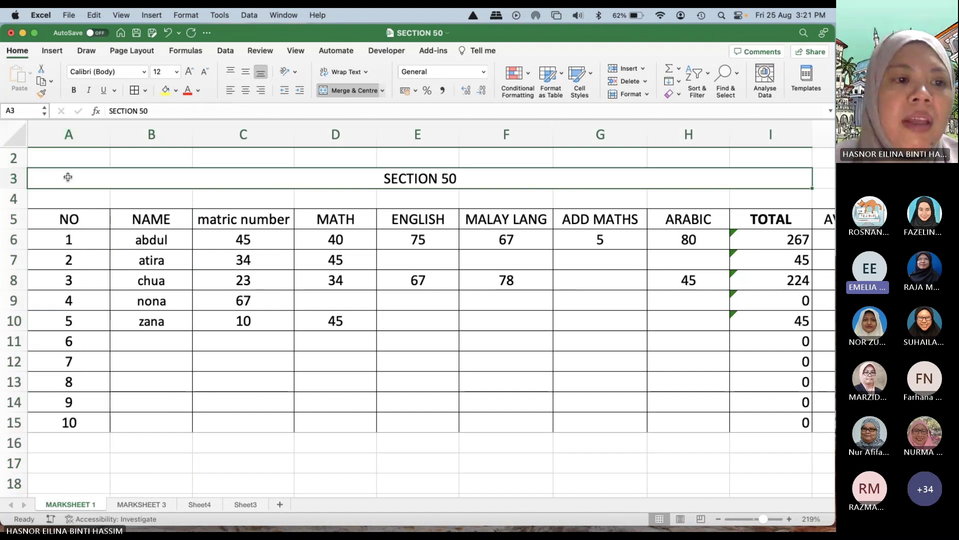
Step: Select the range A5:C6 on MARKSHEET 1, covering the NO, NAME and matric number headings and the first student row
click(61, 215)
key(shift+Right)
key(shift+Right)
key(shift+Right)
key(shift+Right)
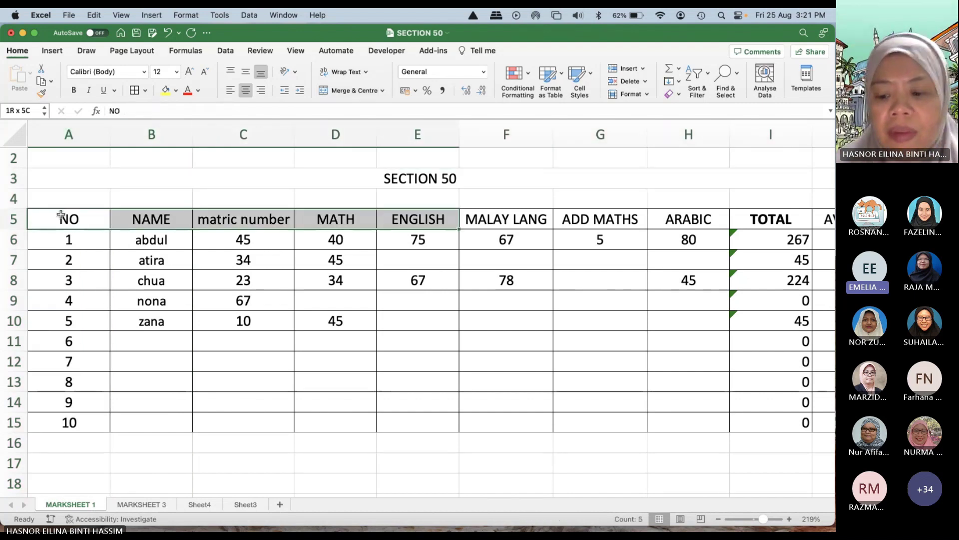
key(shift+Left)
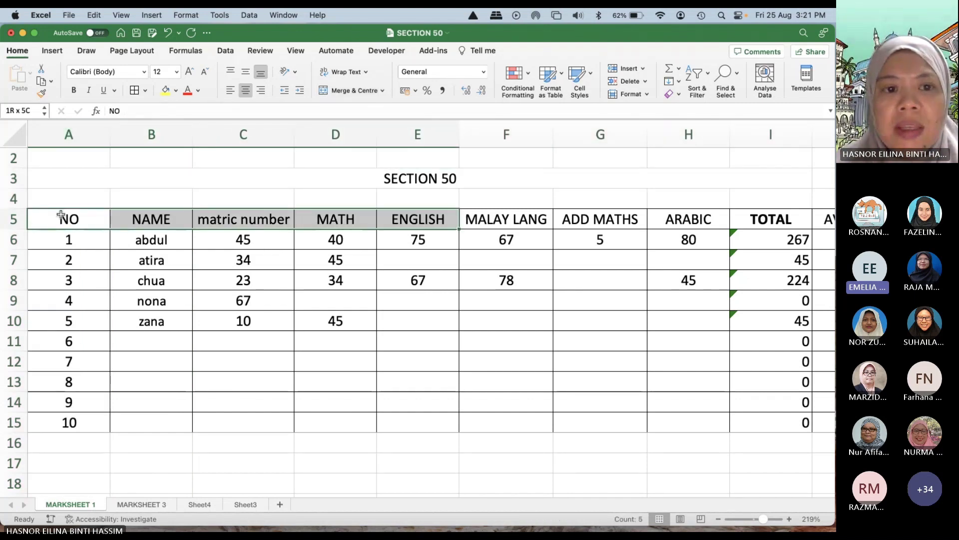
key(shift+Left)
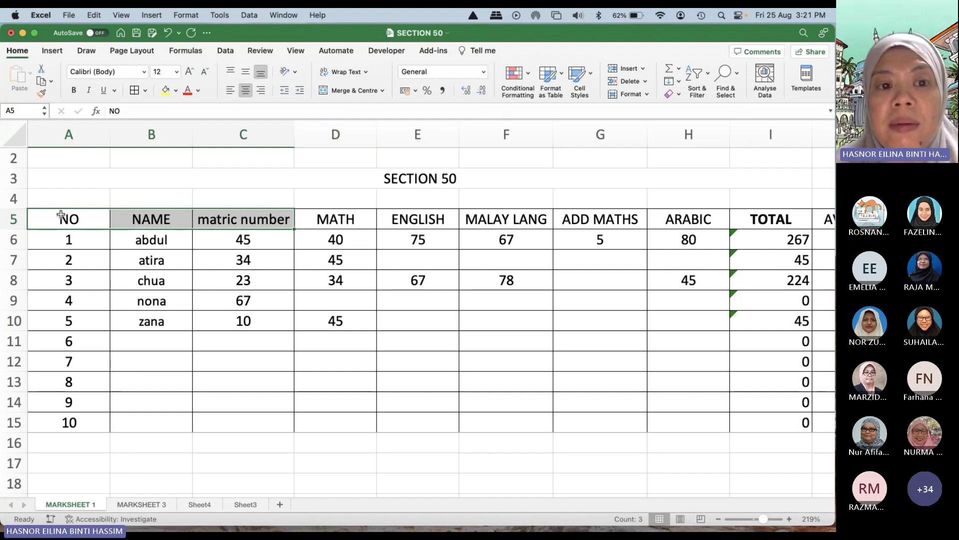
key(shift+Down)
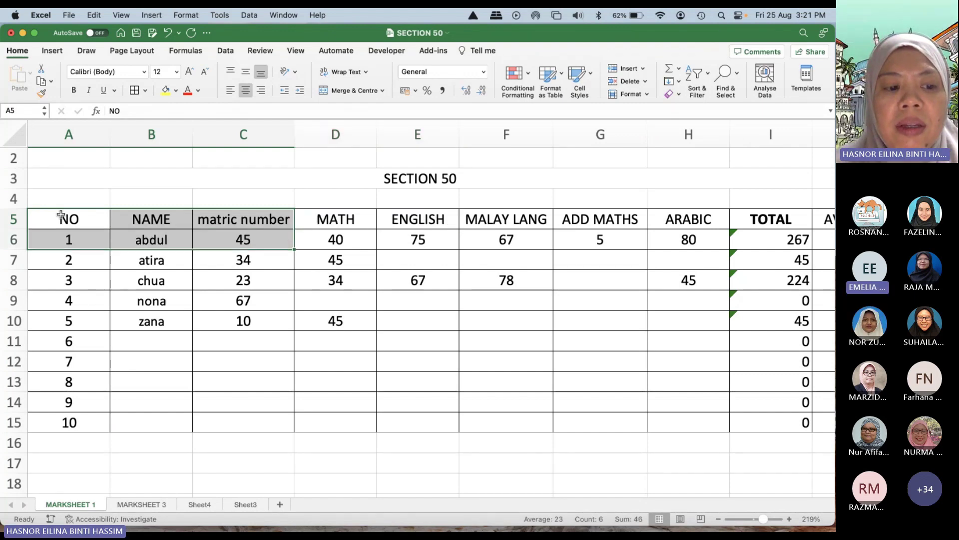
Step: Create a copy of the MARKSHEET 1 sheet in SECTION 50.xlsx, placed before MARKSHEET 1
right_click(76, 506)
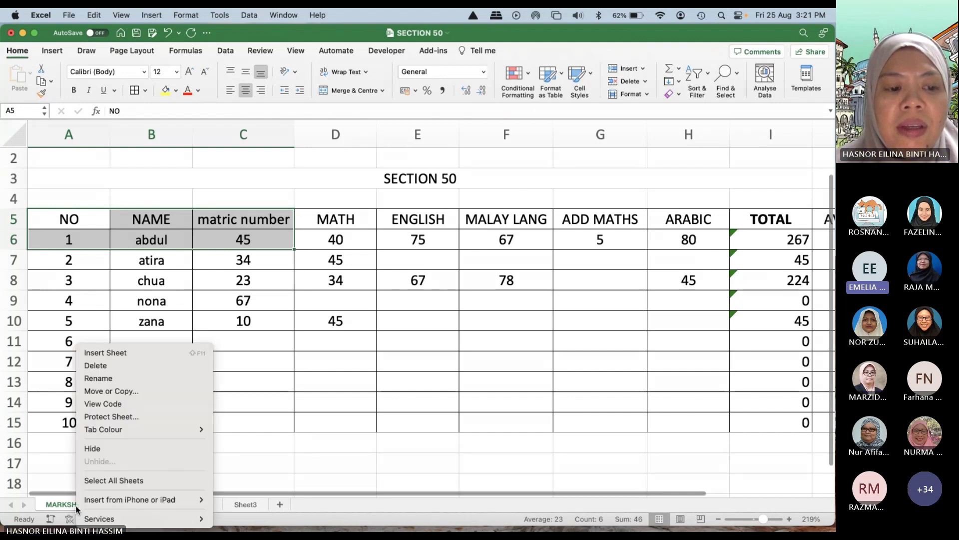
click(116, 393)
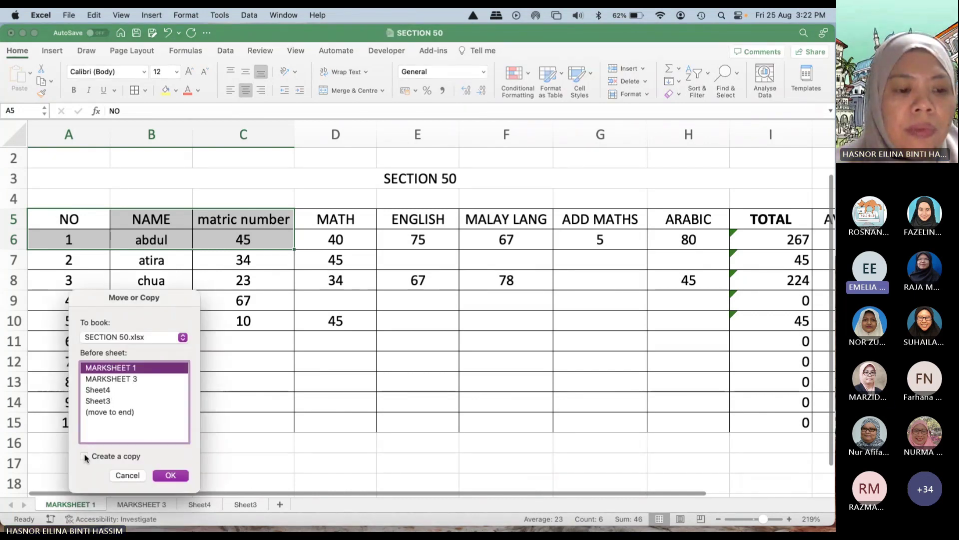
click(159, 478)
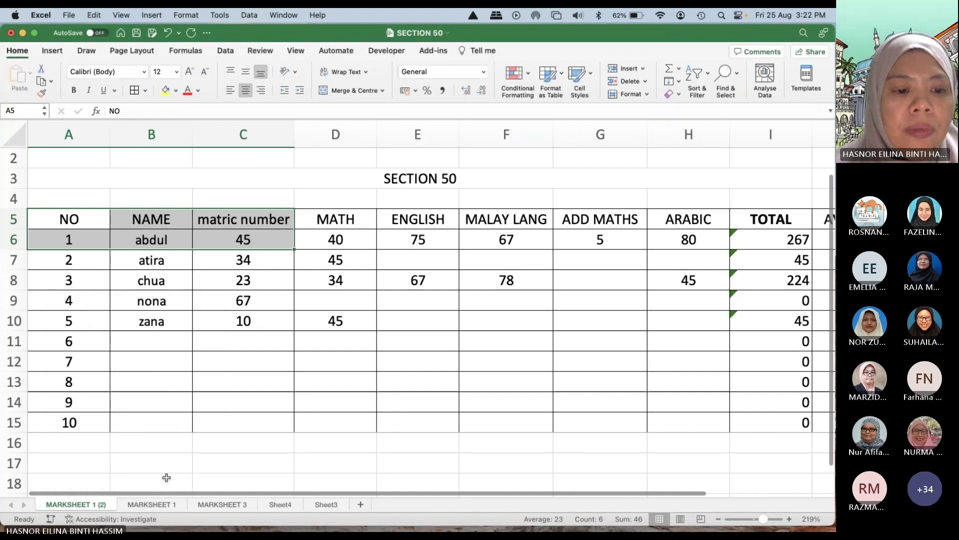
Step: Return to the original MARKSHEET 1 sheet and examine its table across to the AVERAGE column
click(221, 506)
click(164, 504)
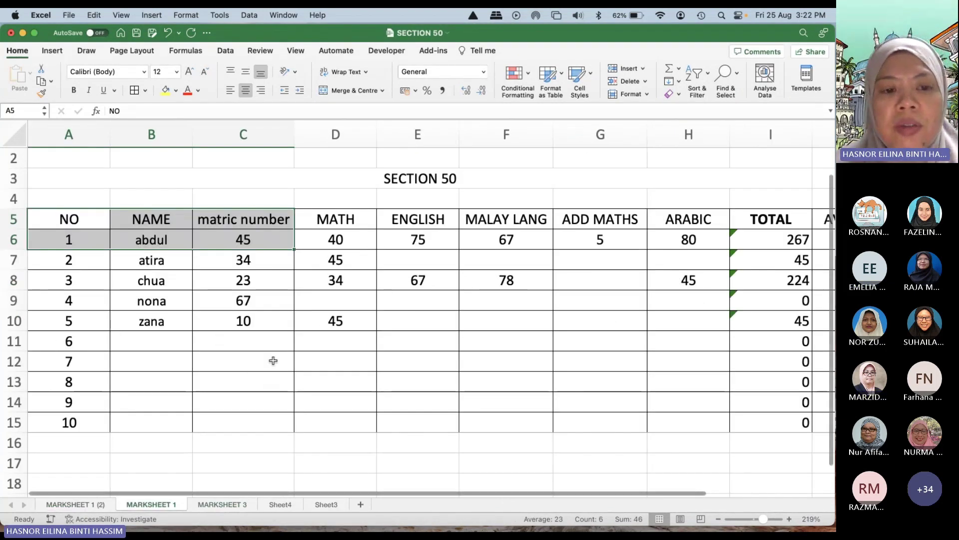
scroll(516, 247, right, 1)
scroll(516, 246, down, 1)
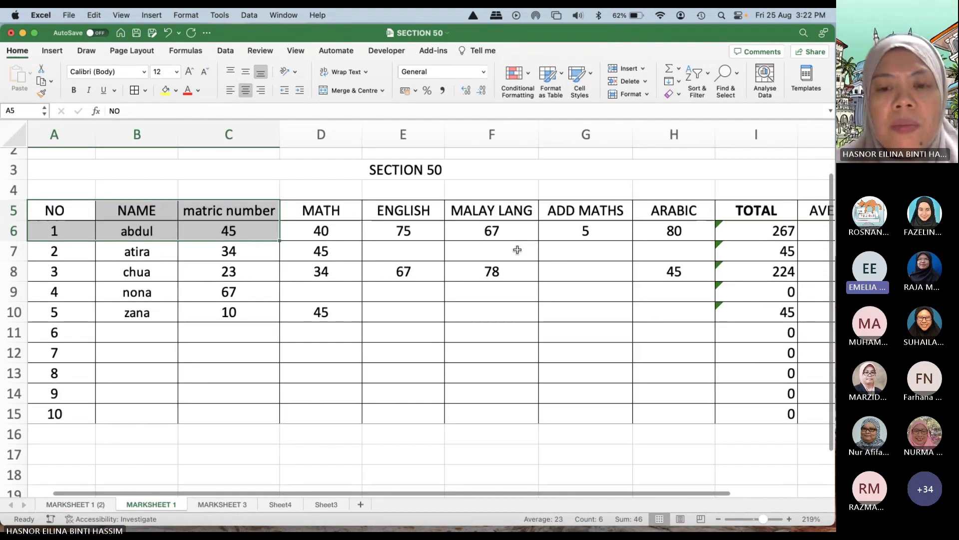
scroll(517, 250, down, 1)
scroll(517, 250, right, 1)
scroll(517, 250, right, 2)
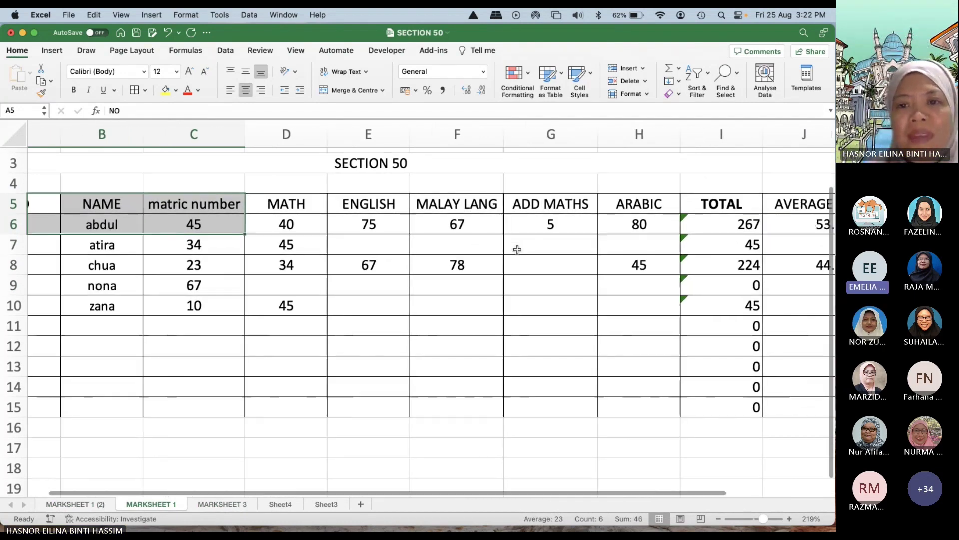
scroll(496, 372, right, 2)
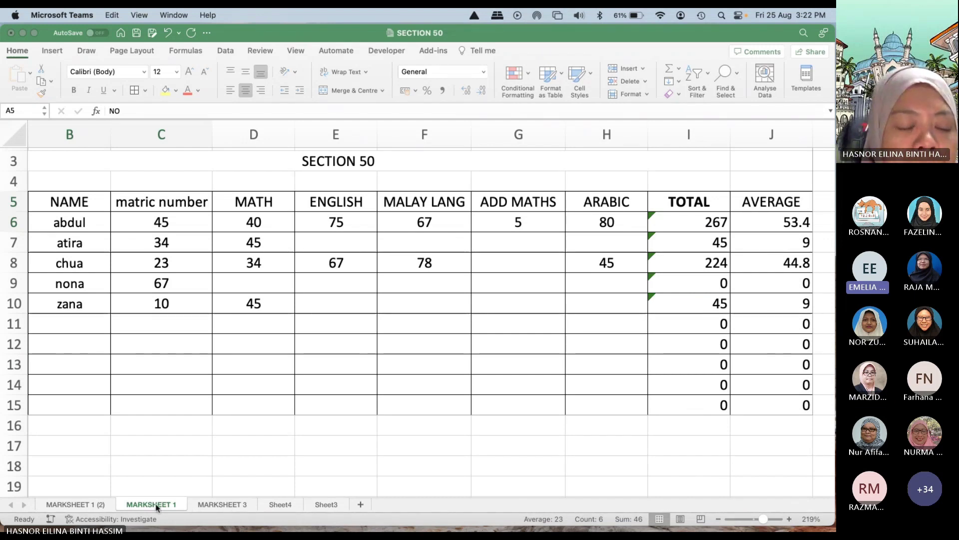
Step: On the MARKSHEET 3 sheet, delete the MATH, ENGLISH, MALAY LANG and ARABIC columns (D to G)
click(223, 505)
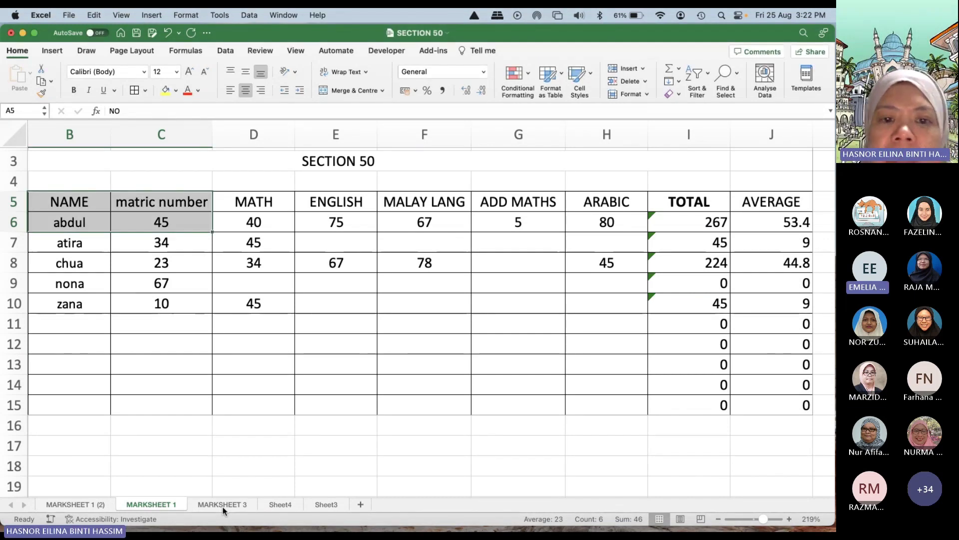
click(232, 505)
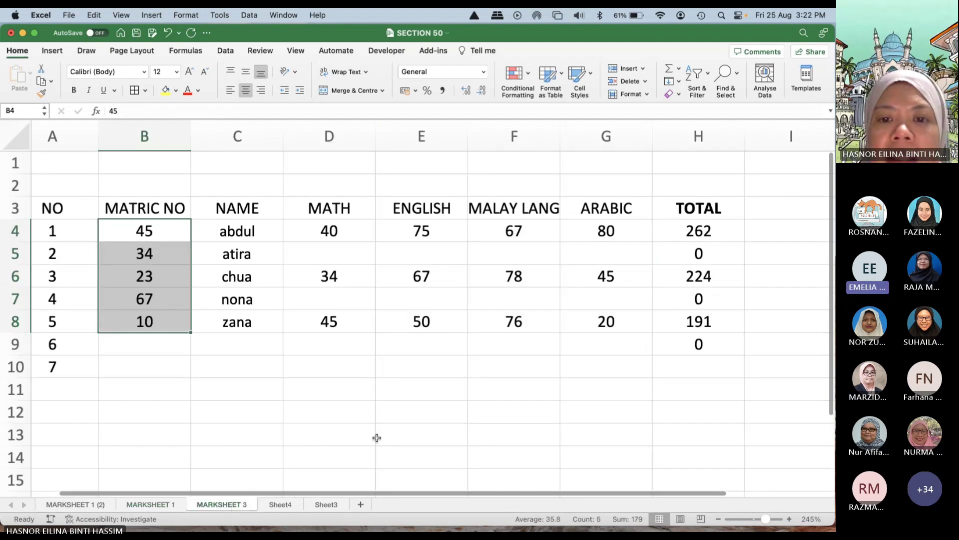
scroll(377, 438, left, 1)
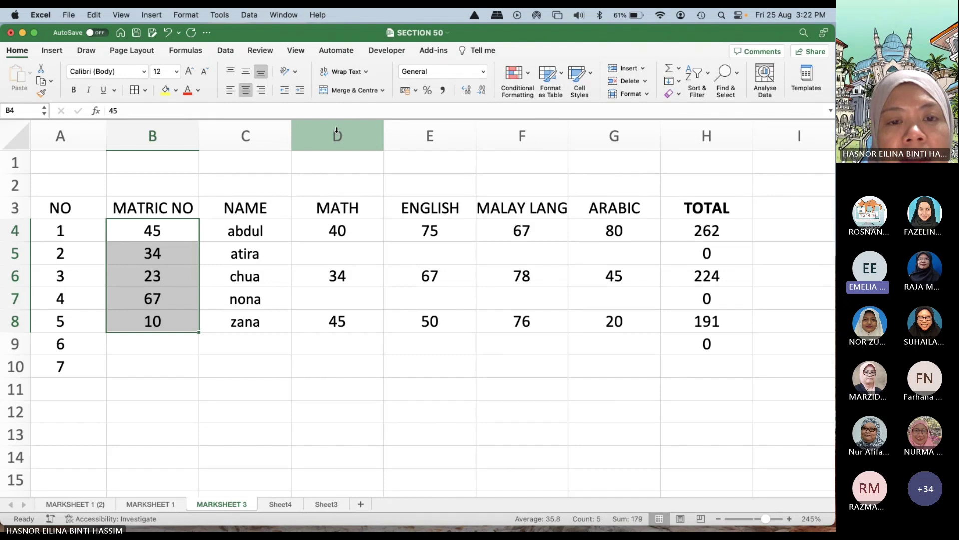
drag(337, 131, 425, 136)
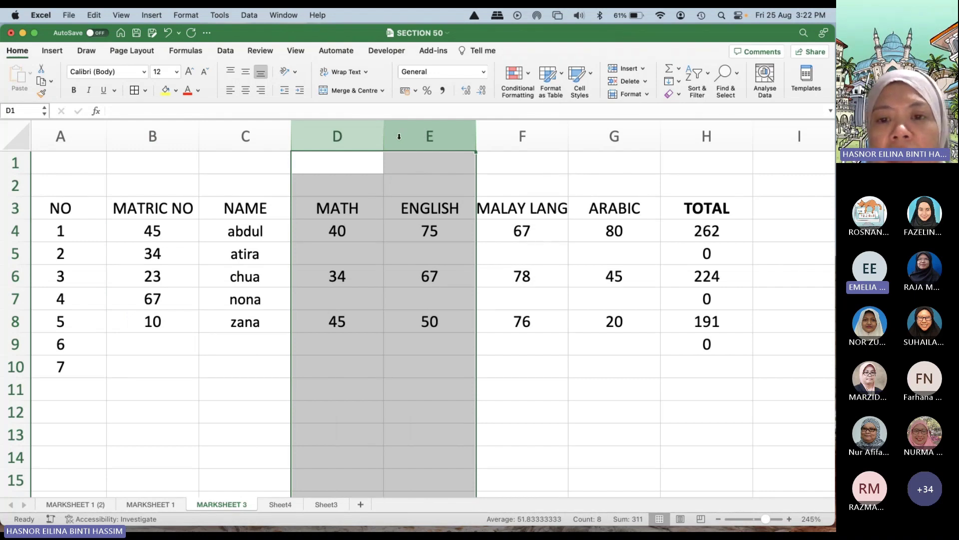
key(shift+Right)
key(shift+Right)
key(shift+Right)
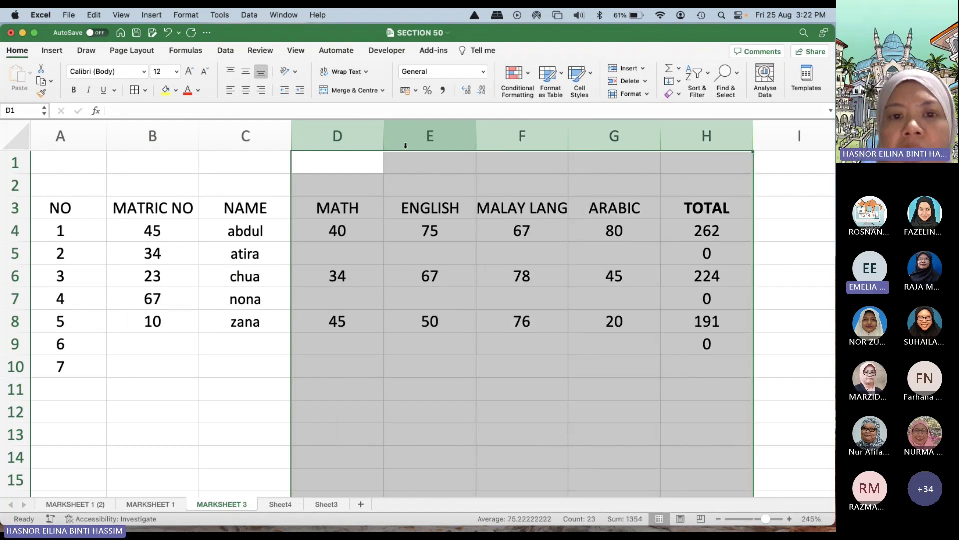
right_click(410, 139)
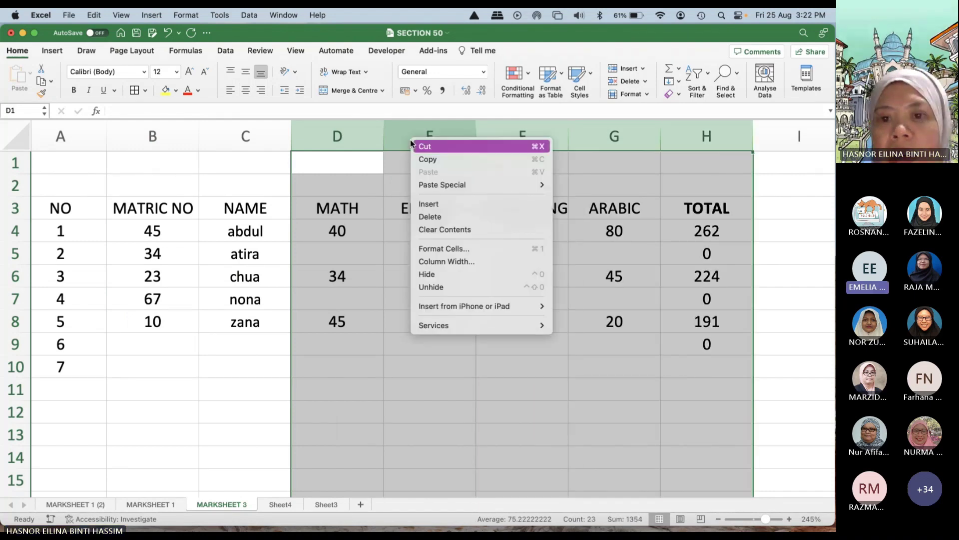
click(661, 163)
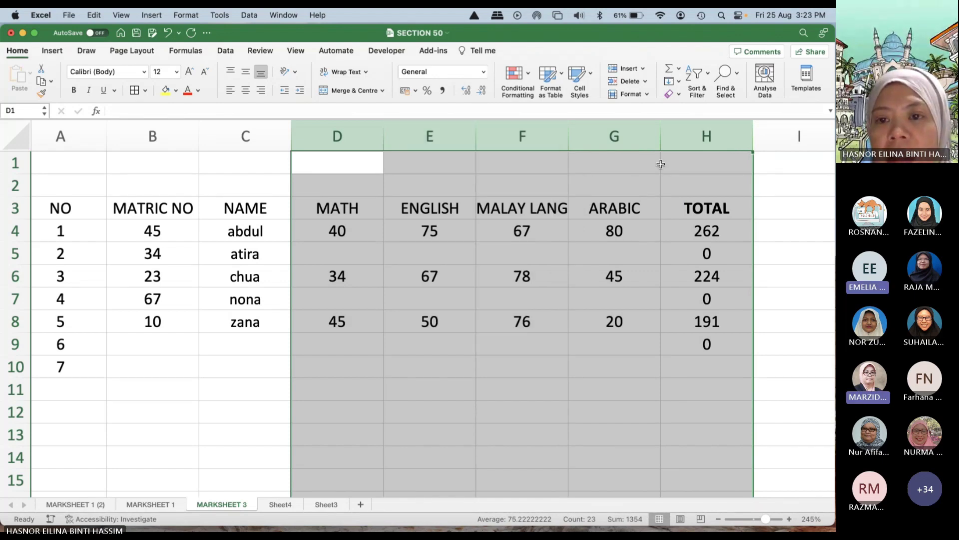
key(shift+Left)
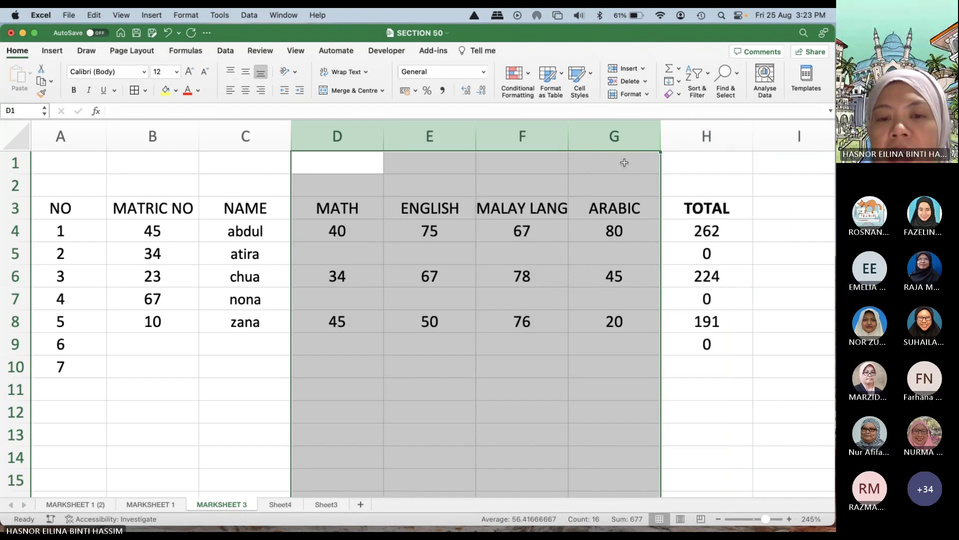
right_click(526, 164)
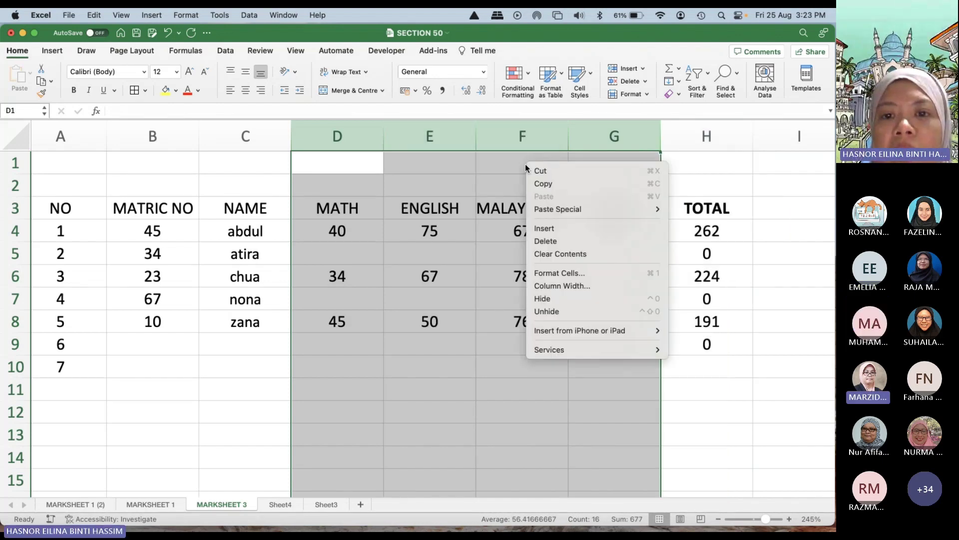
click(545, 240)
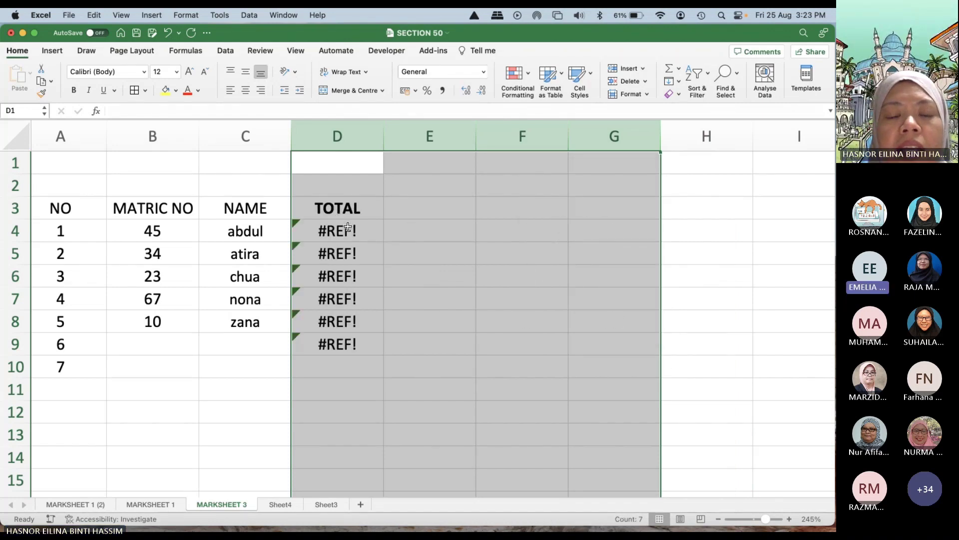
Step: Clear the broken formulas under the TOTAL heading in cells D4 to D9
click(382, 217)
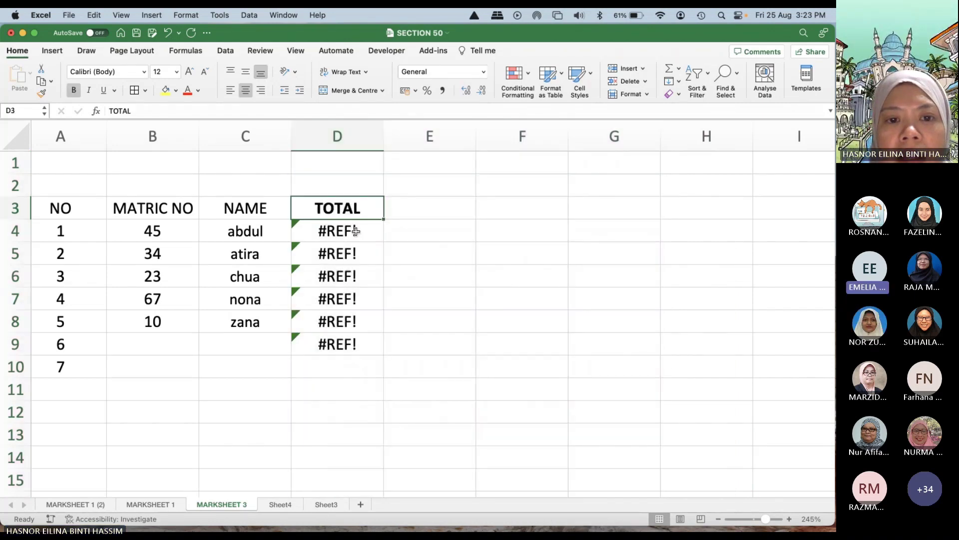
drag(356, 231, 355, 334)
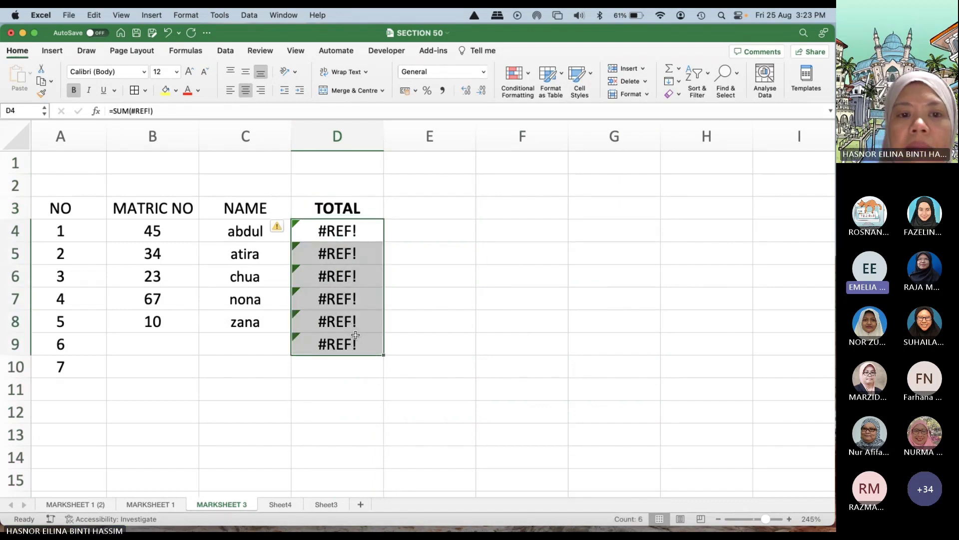
key(Delete)
click(468, 325)
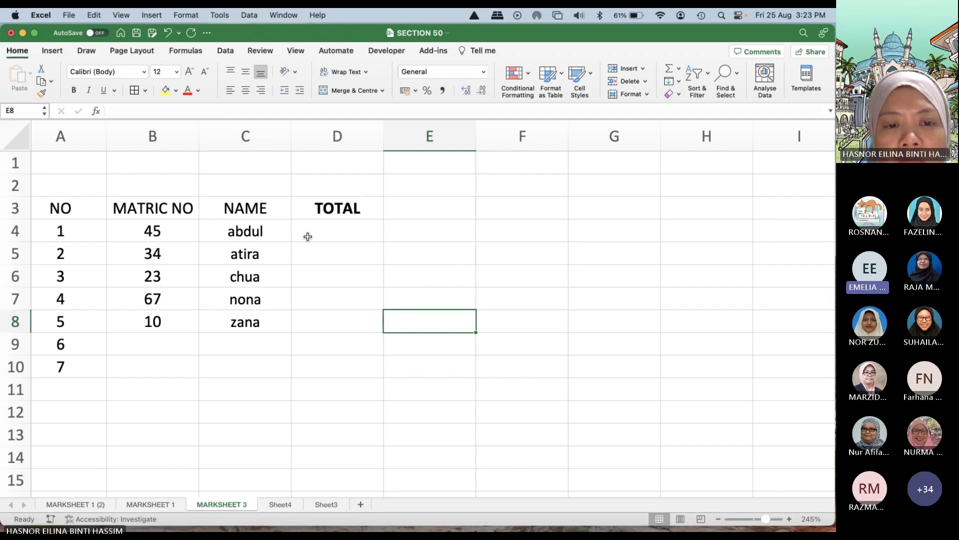
Step: Try to link TOTAL cell D4 on MARKSHEET 3 to cell I6 of the MARKSHEET 1 (2) sheet
click(321, 229)
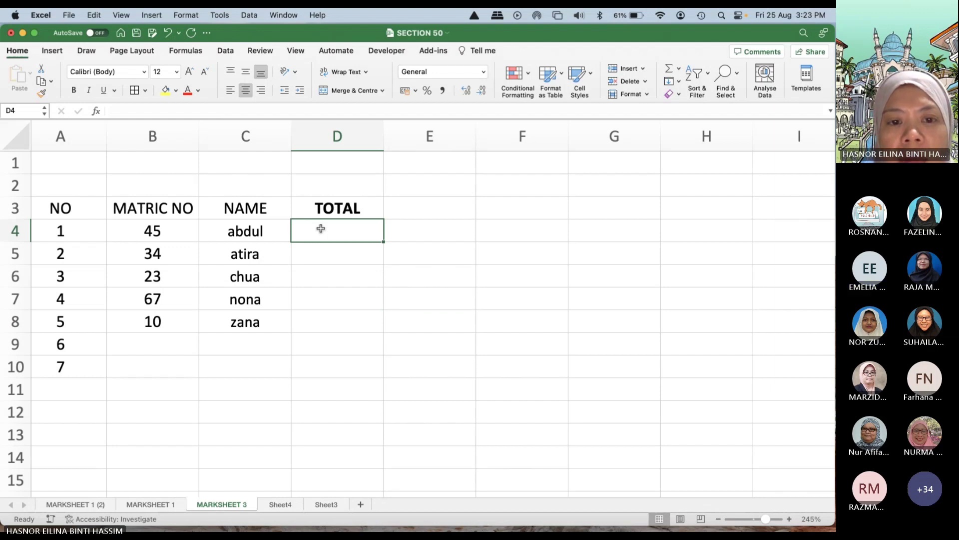
text(=)
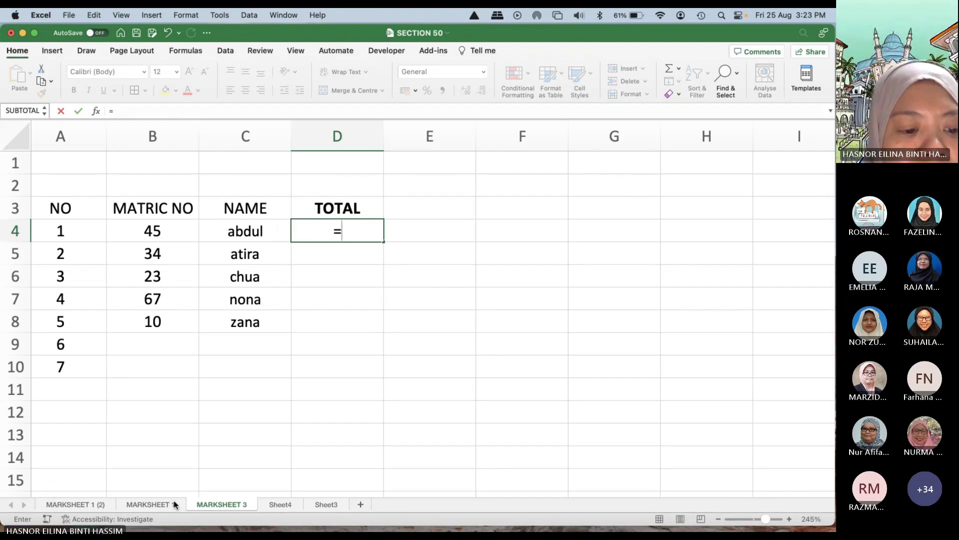
click(96, 501)
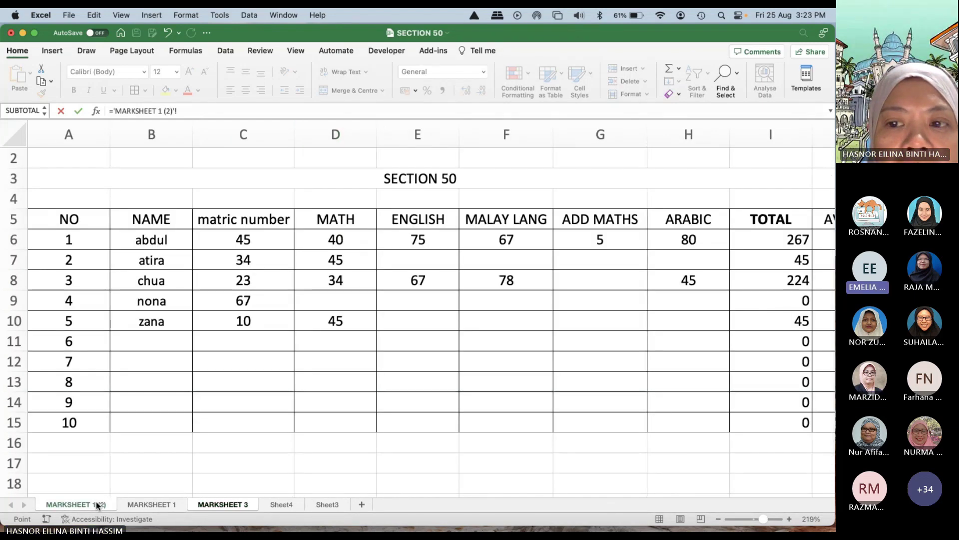
click(758, 233)
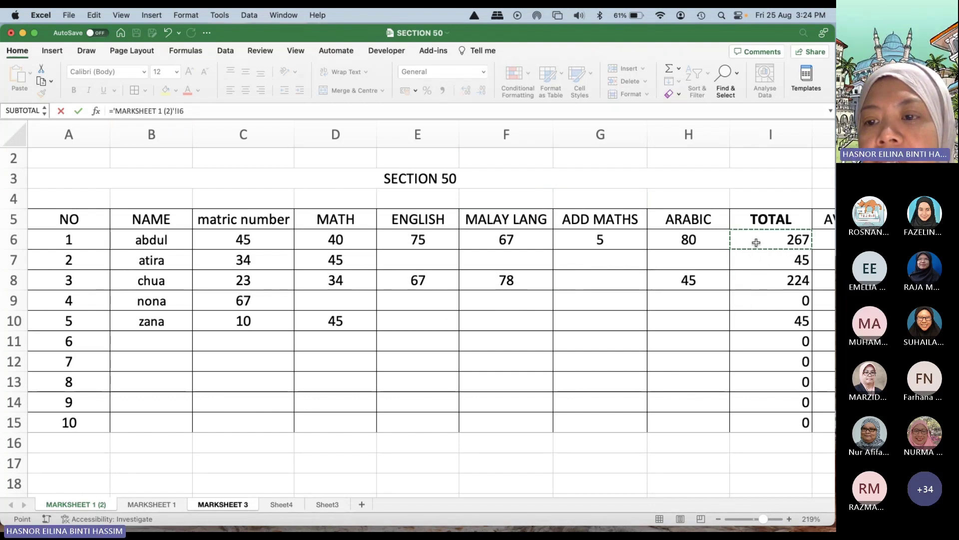
scroll(769, 241, right, 5)
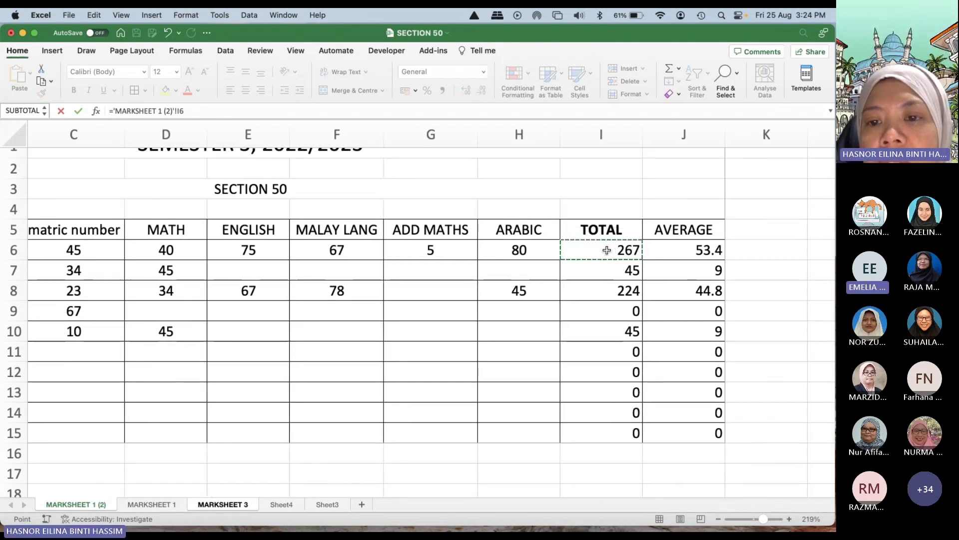
click(287, 505)
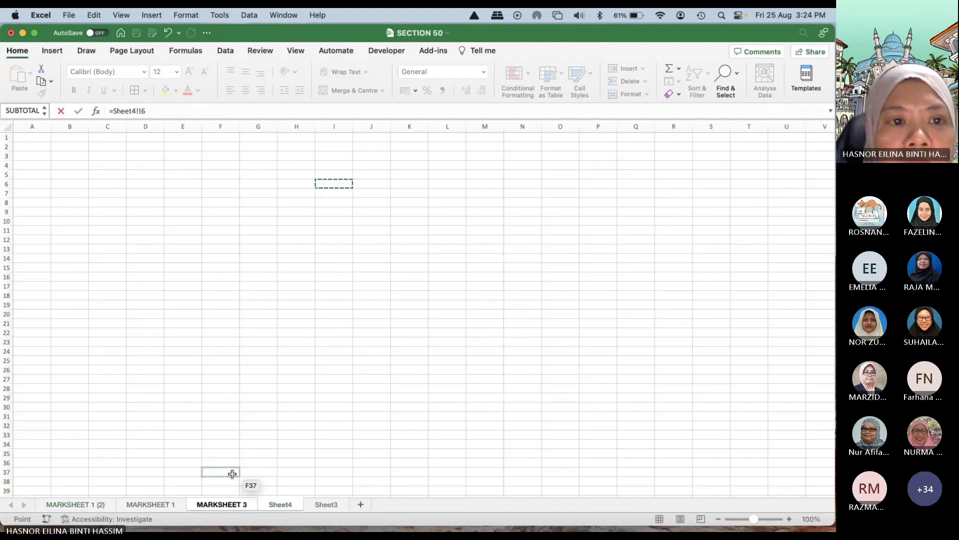
click(173, 506)
click(228, 504)
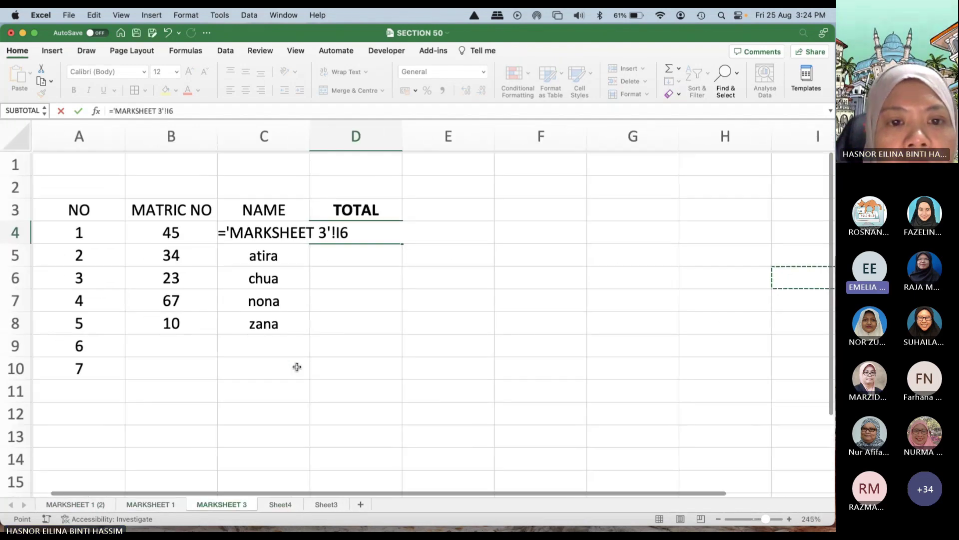
Step: Try to correct the D4 formula by trimming its sheet reference and picking cell I6 on MARKSHEET 1 (2) again
click(351, 234)
key(BackSpace)
key(BackSpace)
key(BackSpace)
key(BackSpace)
key(BackSpace)
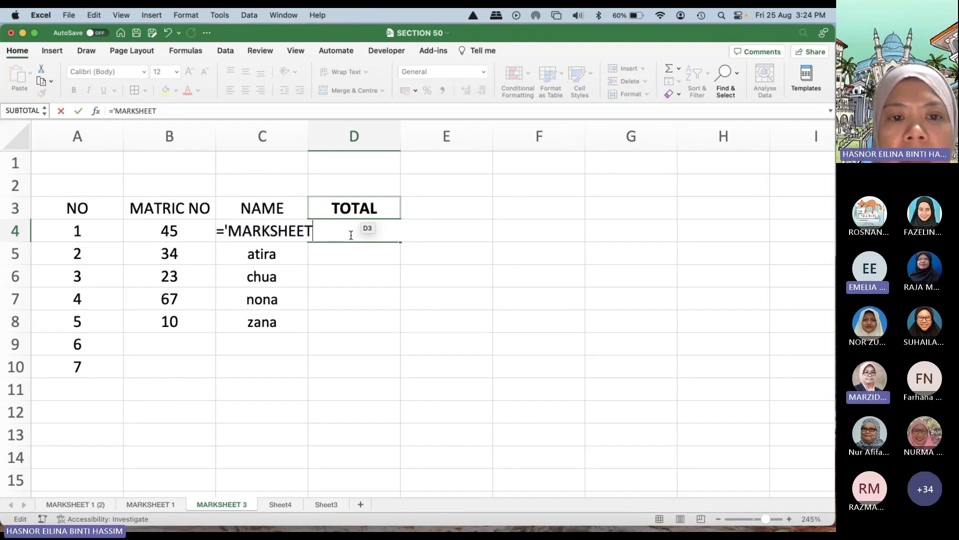
click(70, 506)
click(614, 272)
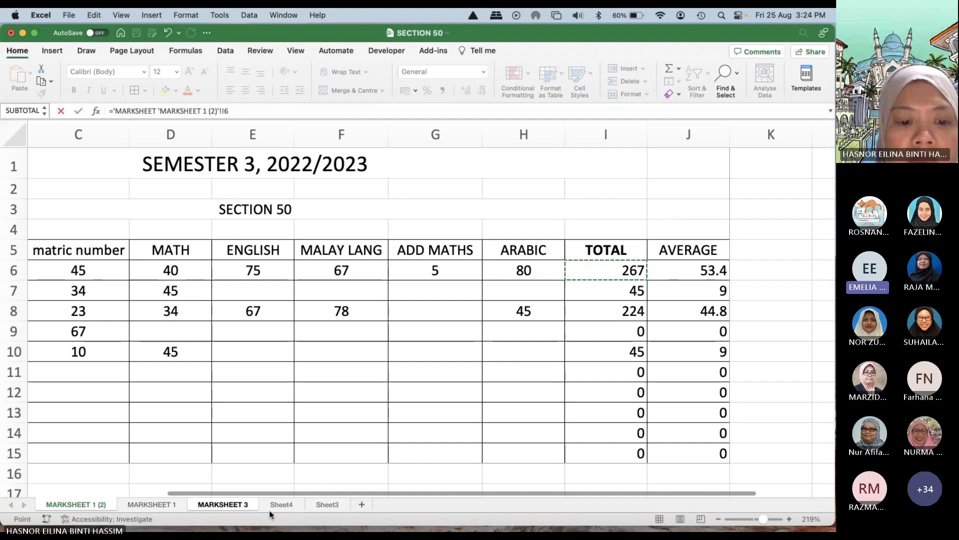
click(230, 505)
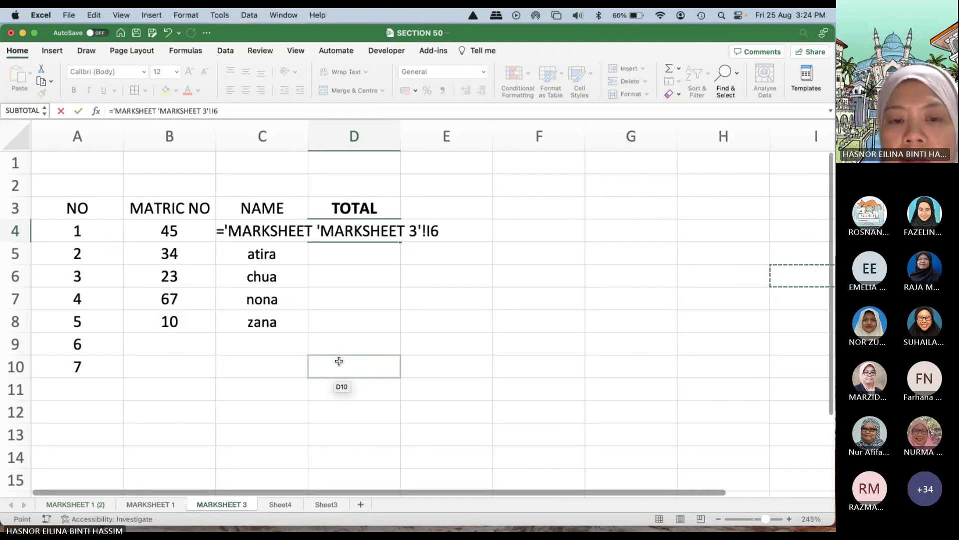
key(Return)
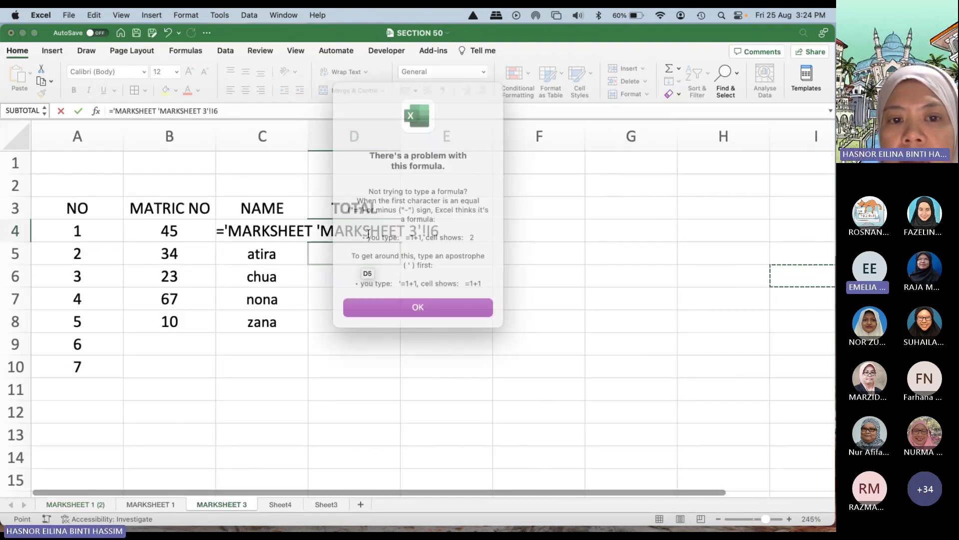
key(Return)
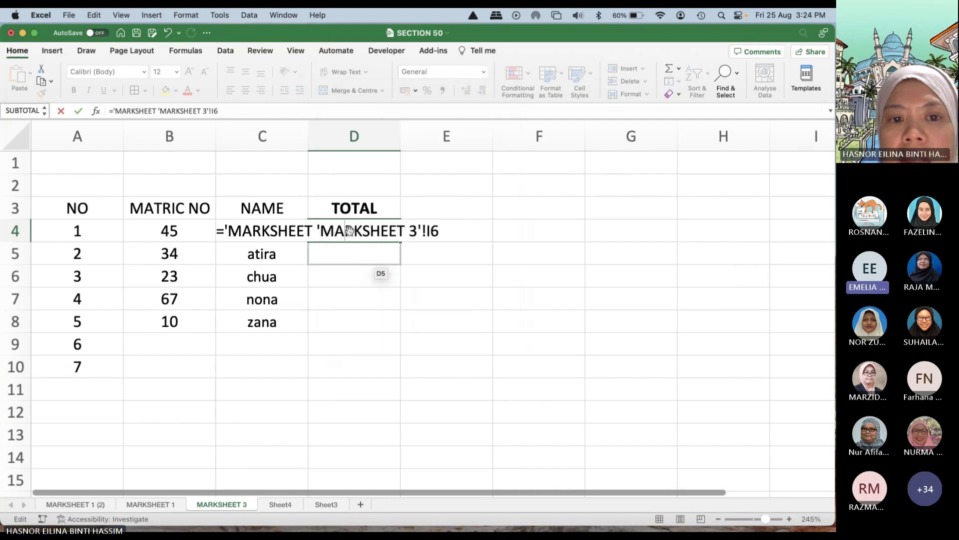
Step: Erase the faulty formula from D4 and leave the cell empty
click(348, 230)
key(BackSpace)
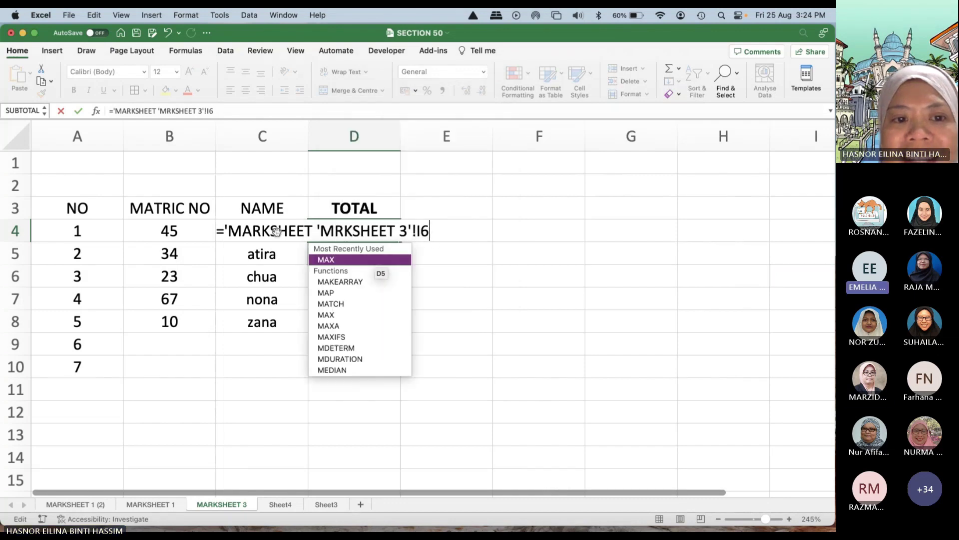
drag(225, 231, 370, 222)
key(BackSpace)
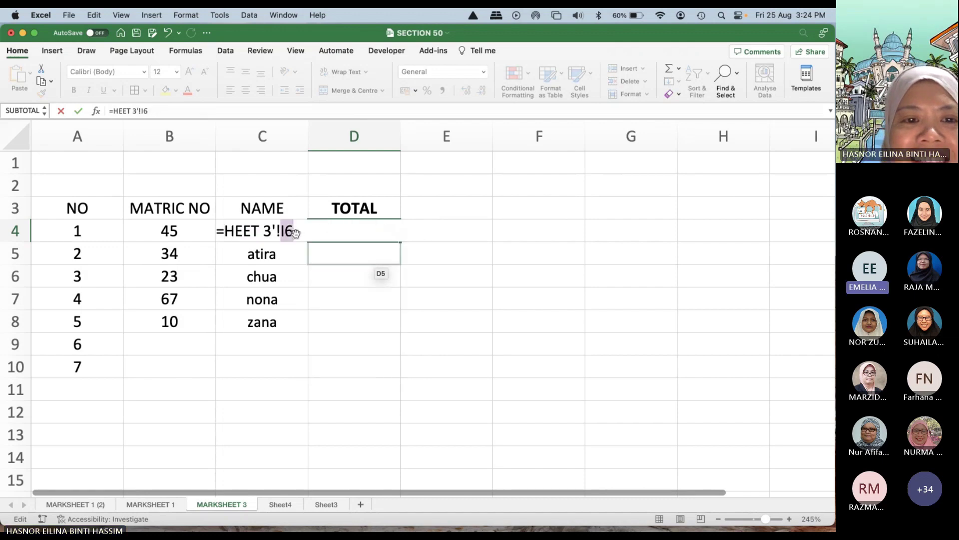
key(super+a)
key(BackSpace)
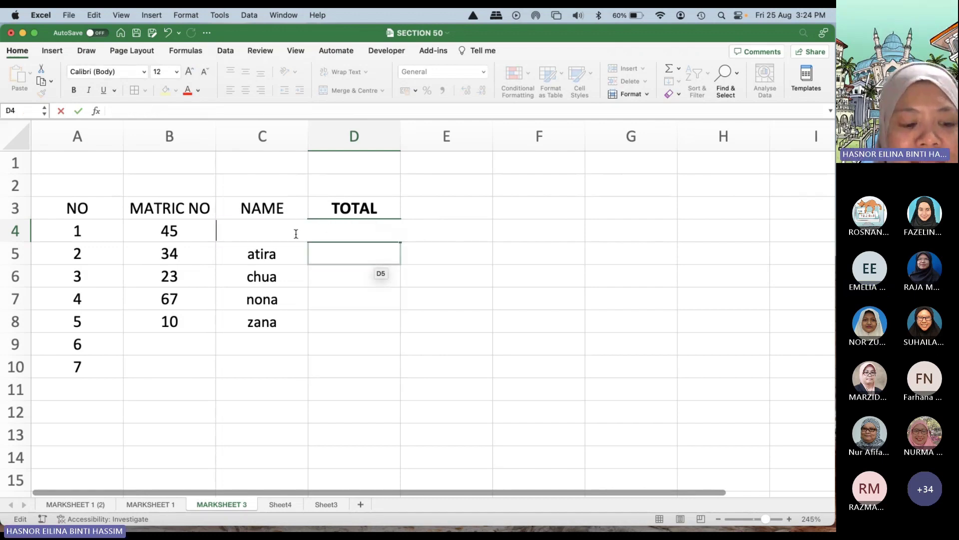
text(abdul)
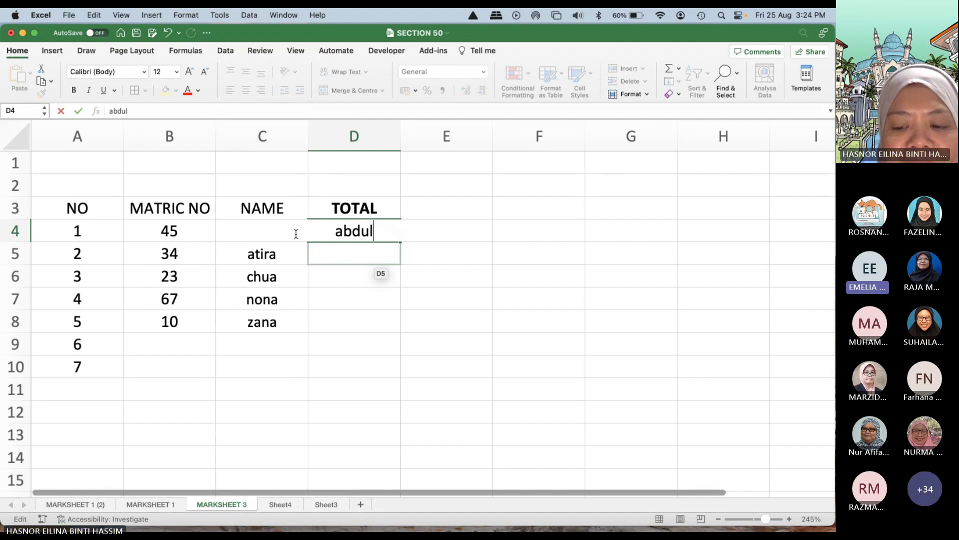
key(BackSpace)
key(BackSpace)
key(BackSpace)
key(BackSpace)
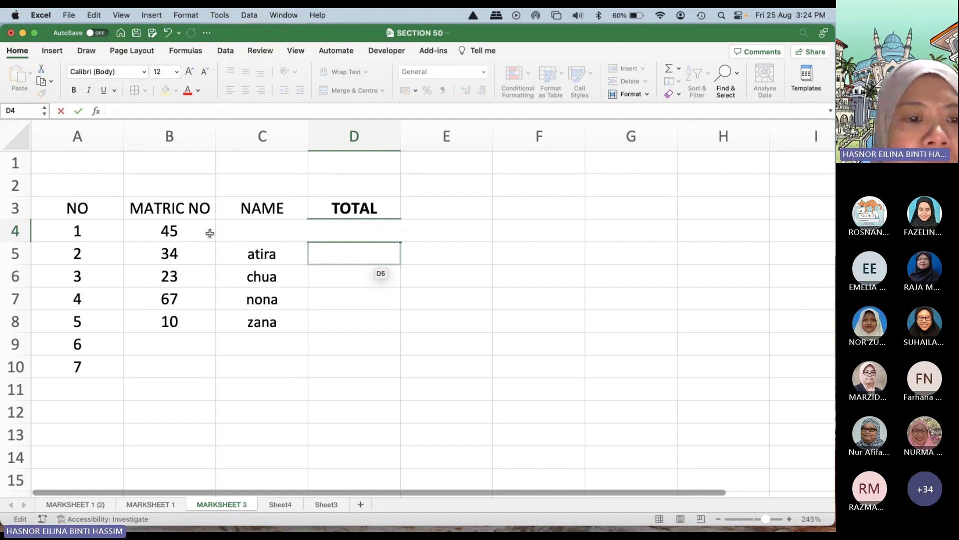
click(209, 233)
Step: Try to link TOTAL cell D4 to cell I6 of MARKSHEET 1 (2), dropping the SUM function and returning to MARKSHEET 3 before confirming
click(334, 228)
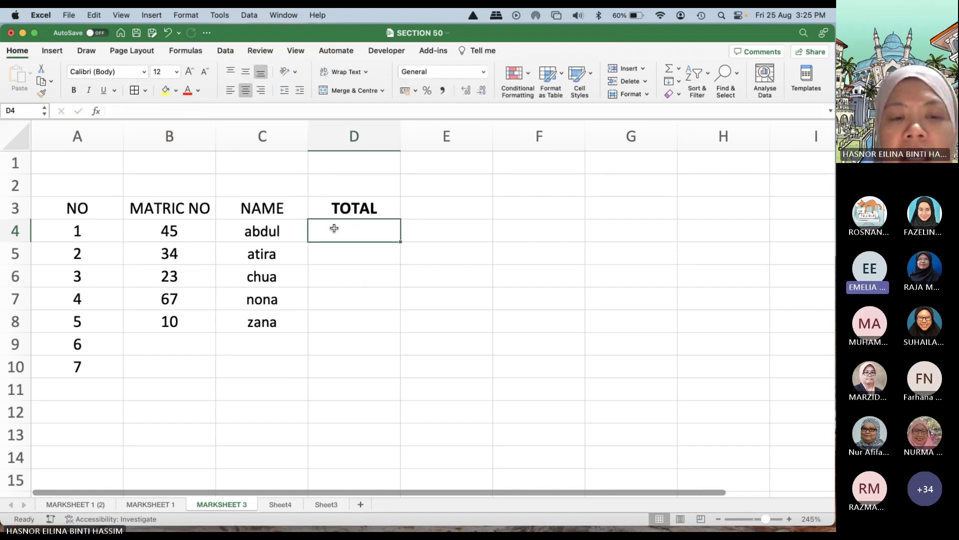
text(=s)
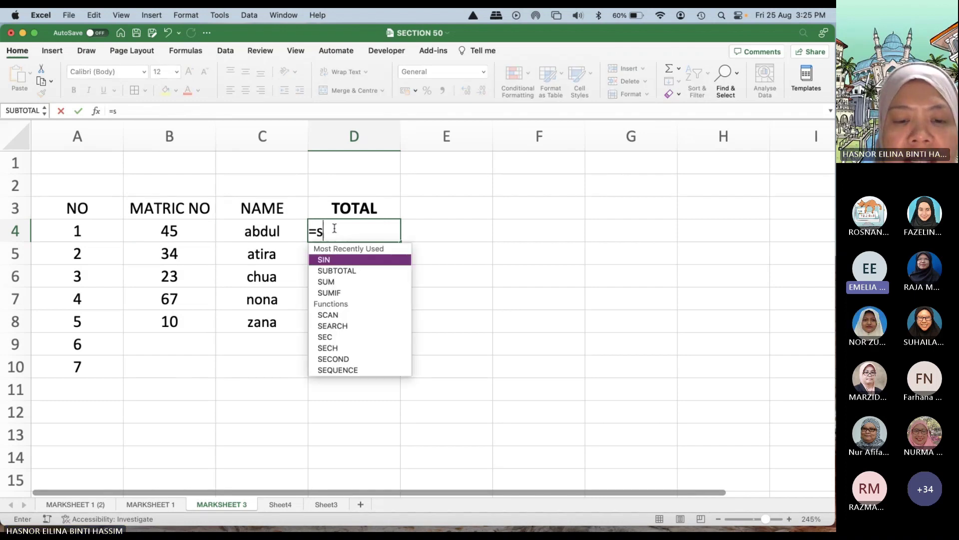
text(um)
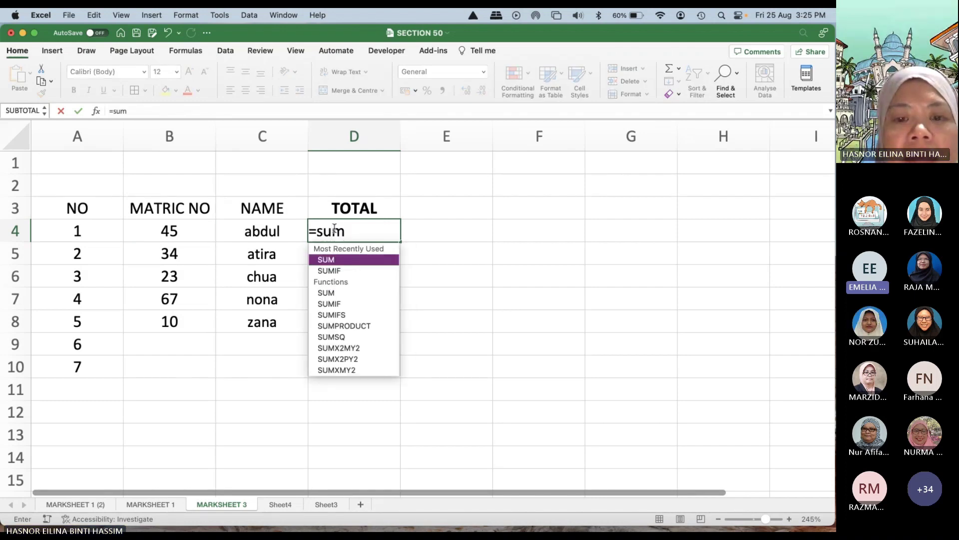
key(BackSpace)
key(BackSpace)
key(BackSpace)
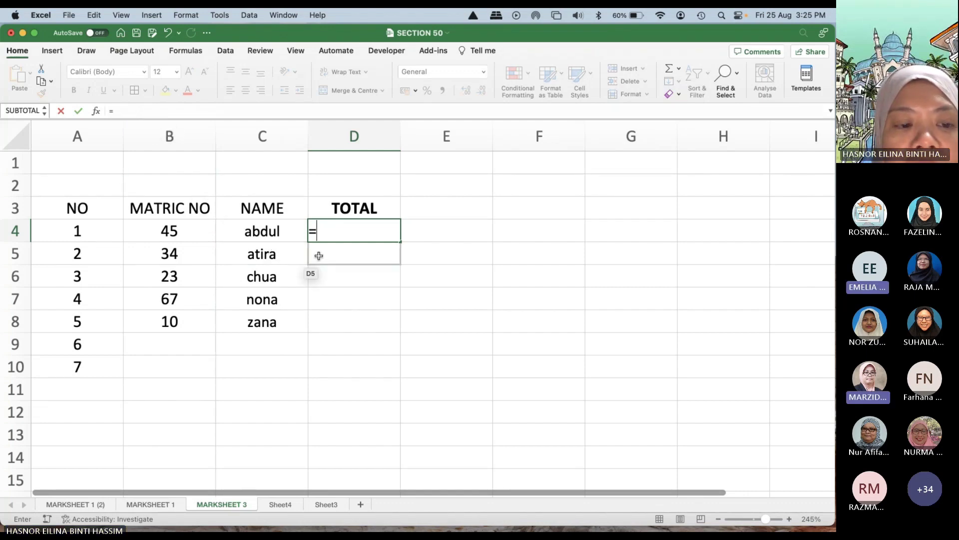
click(75, 504)
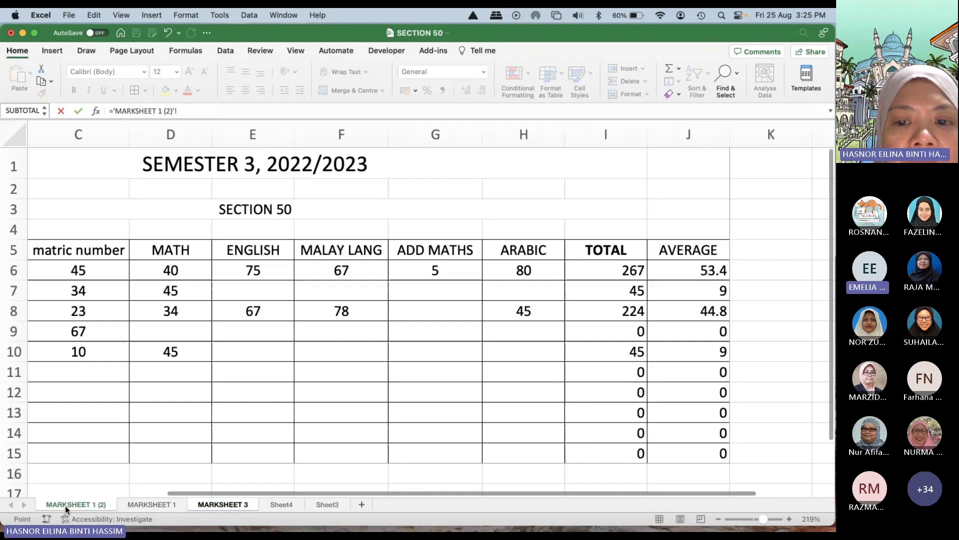
click(608, 274)
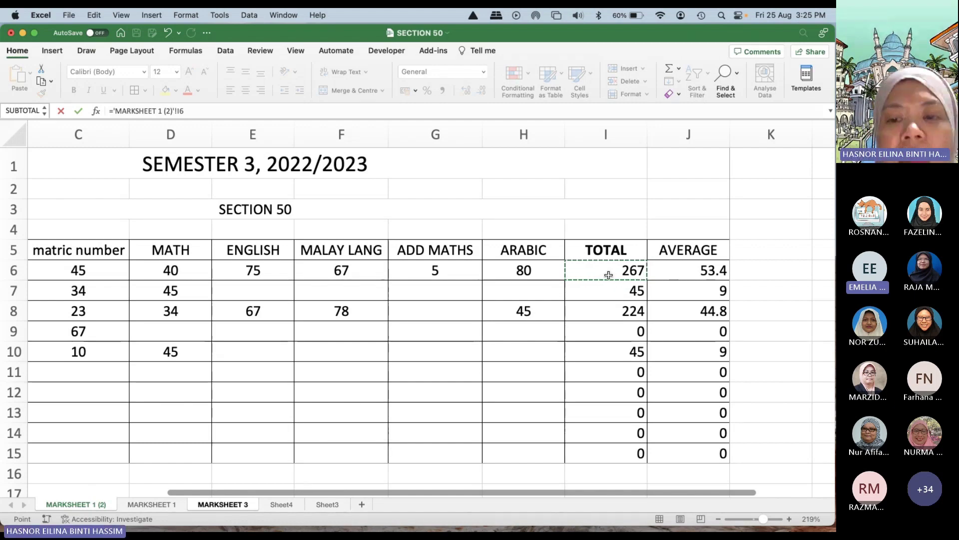
click(235, 504)
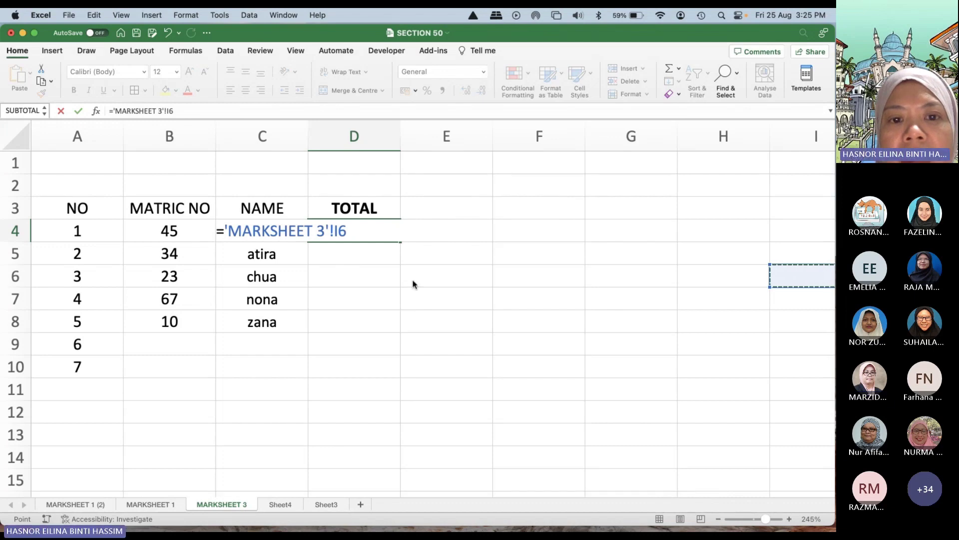
key(Return)
Step: Try filling the D4 formula down to D7 and undo the fill
click(369, 230)
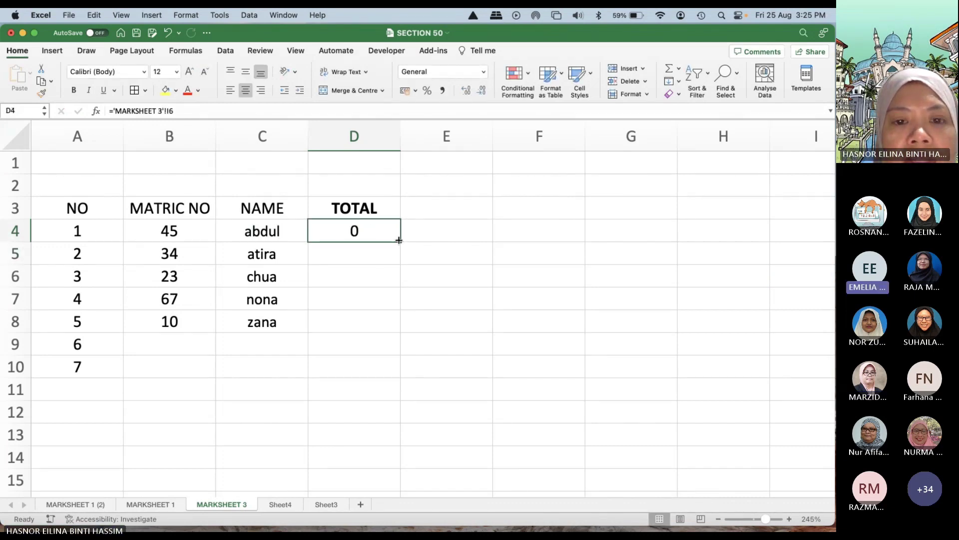
drag(398, 240, 394, 314)
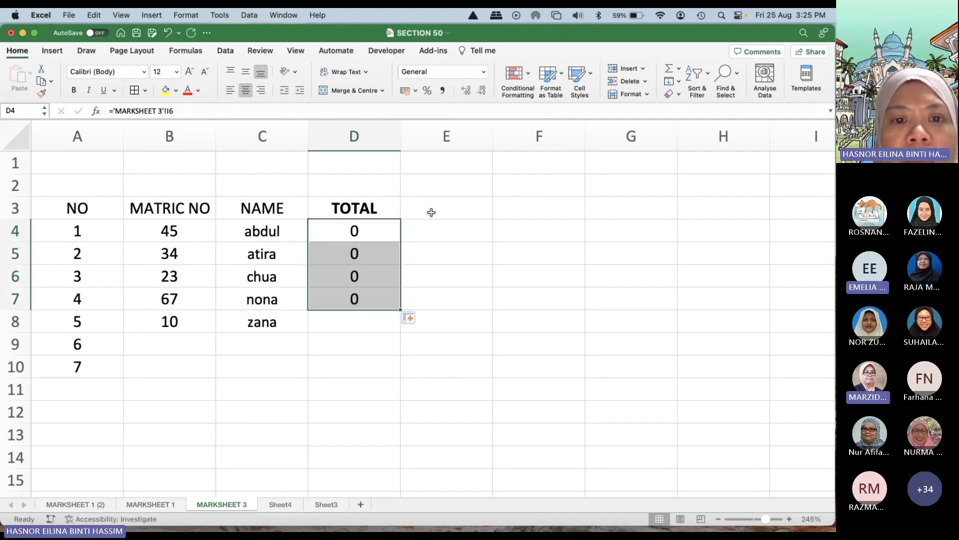
key(super+z)
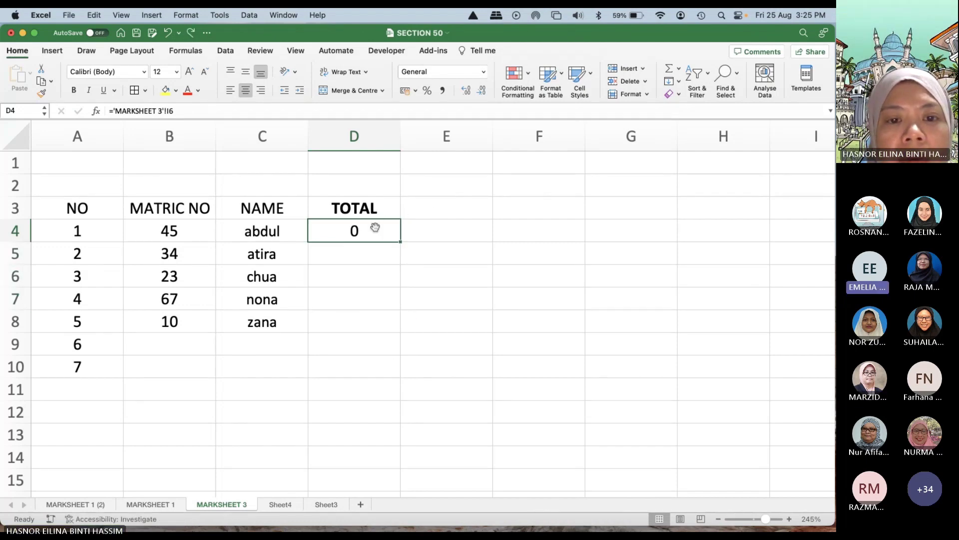
Step: Clear the incorrect formula from TOTAL cell D4
click(378, 198)
click(361, 232)
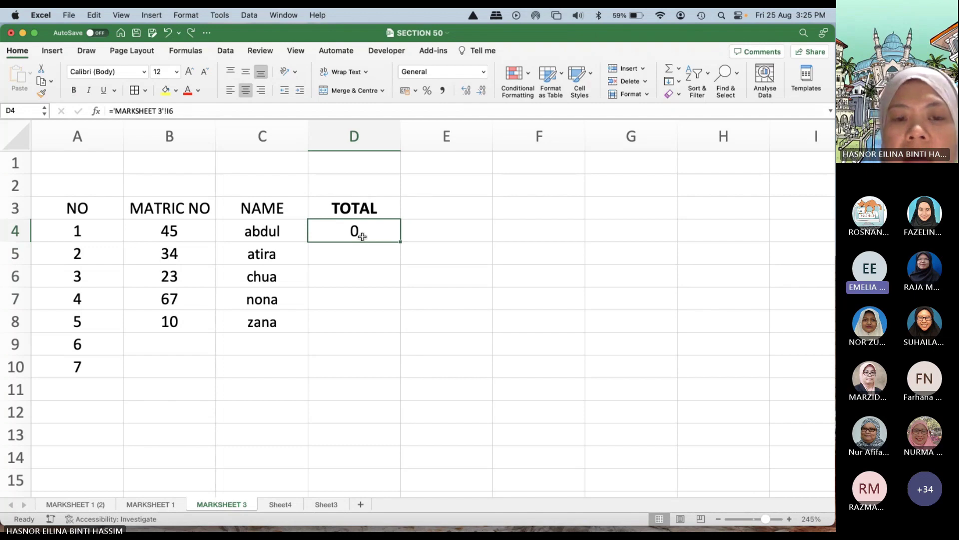
key(Delete)
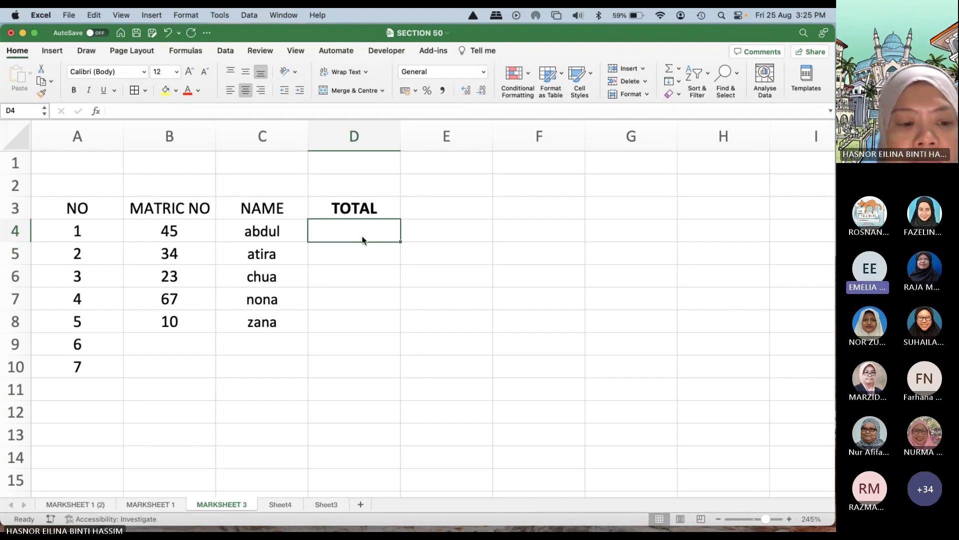
Step: Copy the first student's TOTAL cell, I6, on the MARKSHEET 1 (2) sheet
click(71, 504)
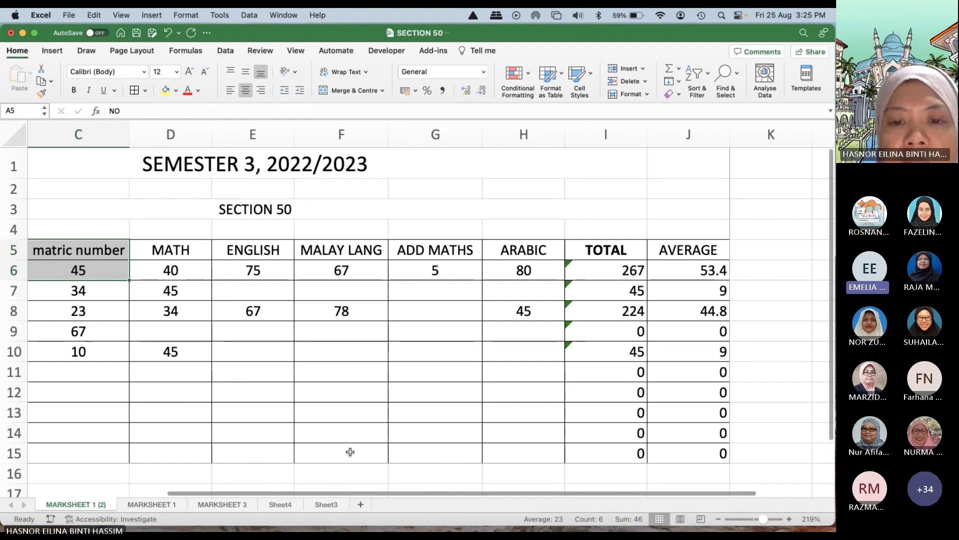
click(607, 268)
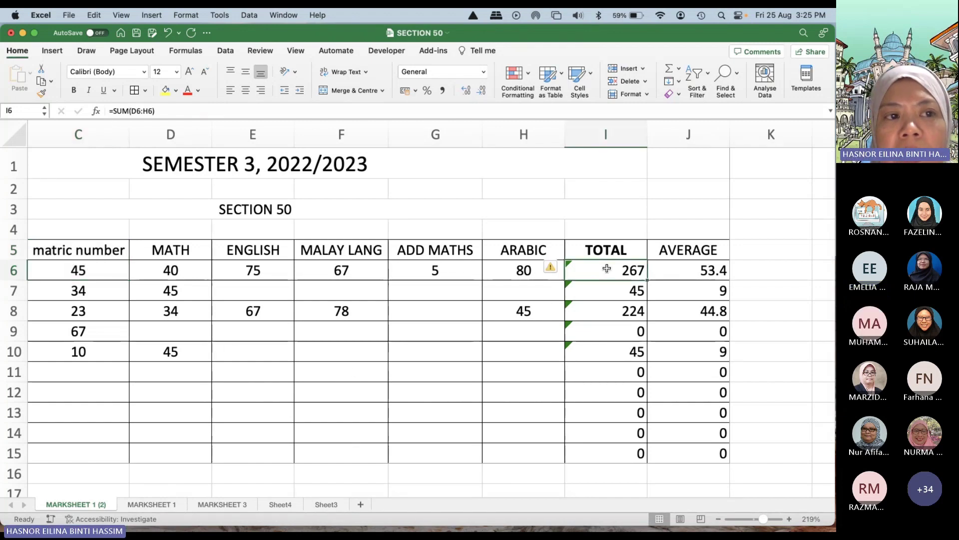
right_click(607, 269)
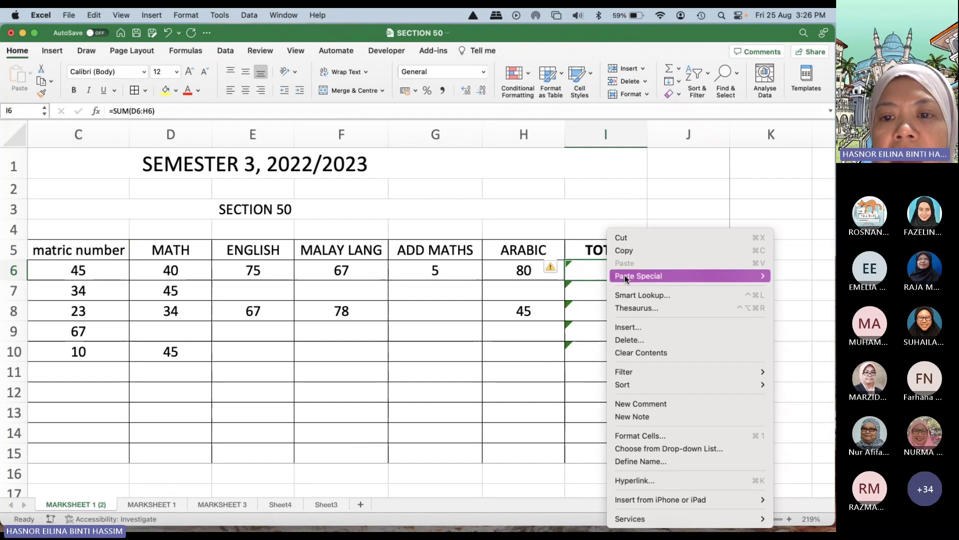
click(625, 251)
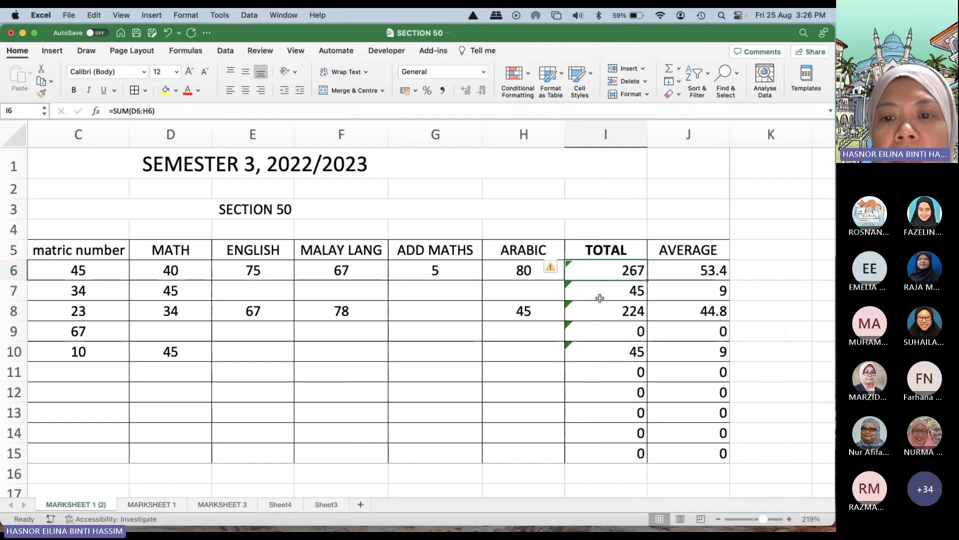
click(602, 294)
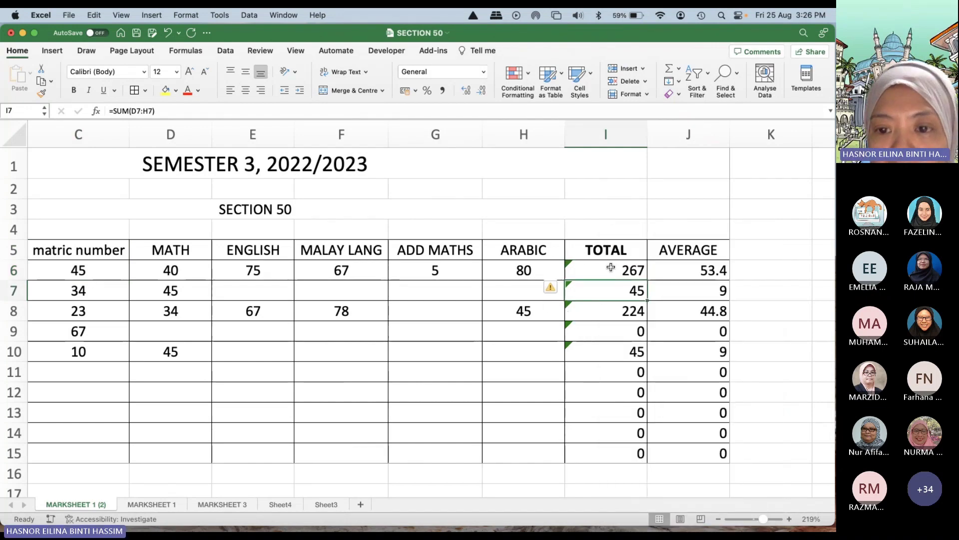
click(611, 268)
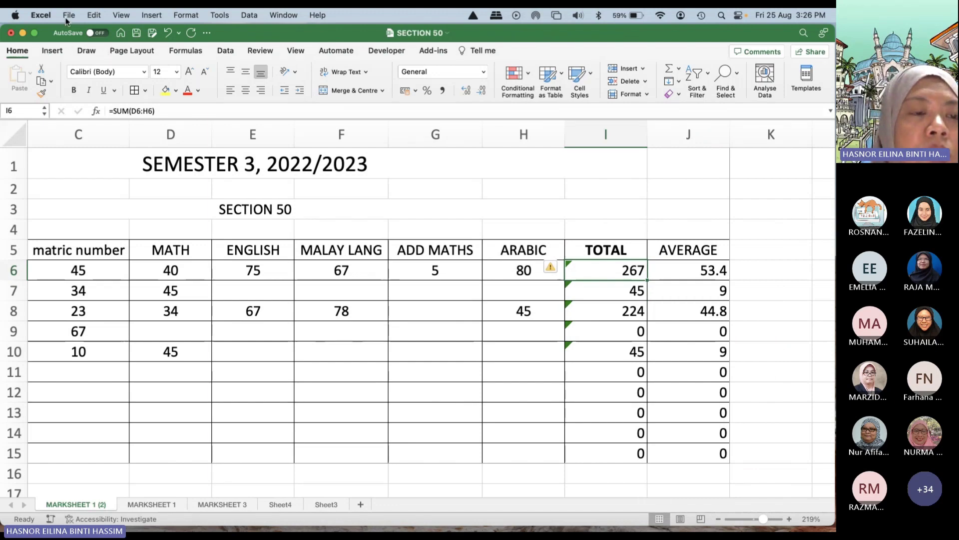
click(94, 15)
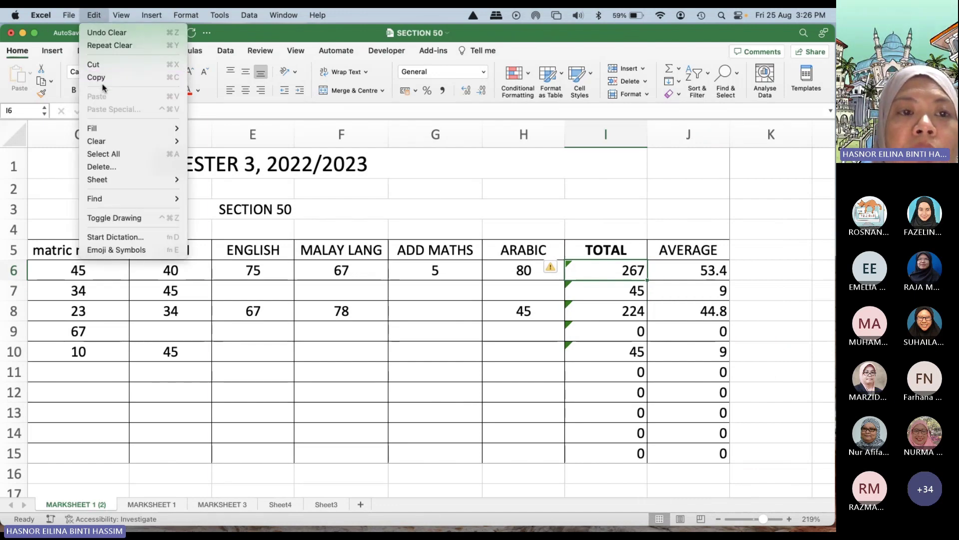
click(589, 215)
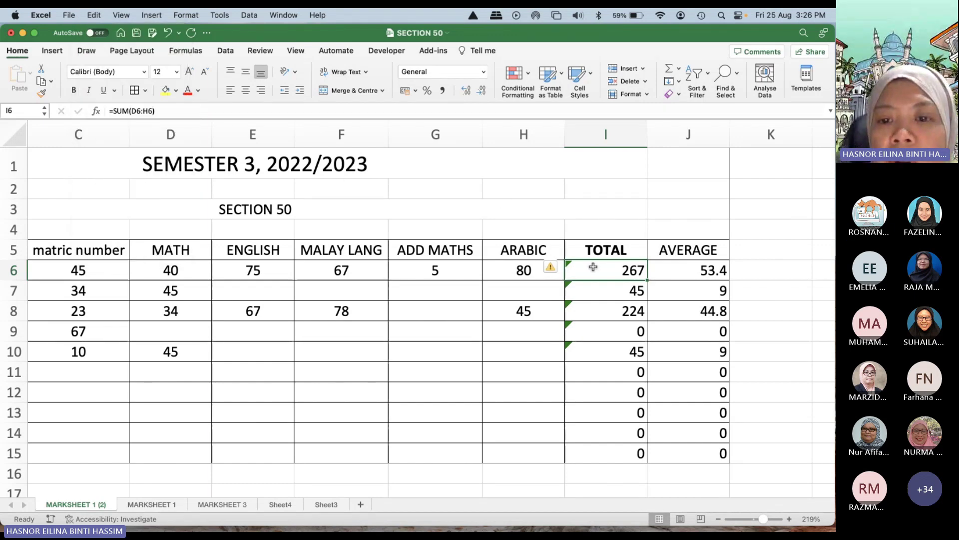
click(93, 15)
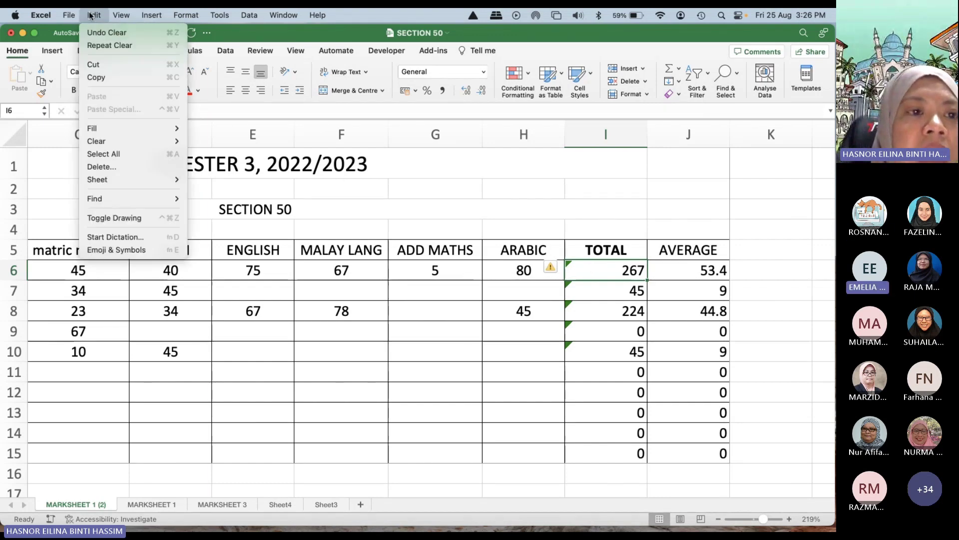
click(96, 77)
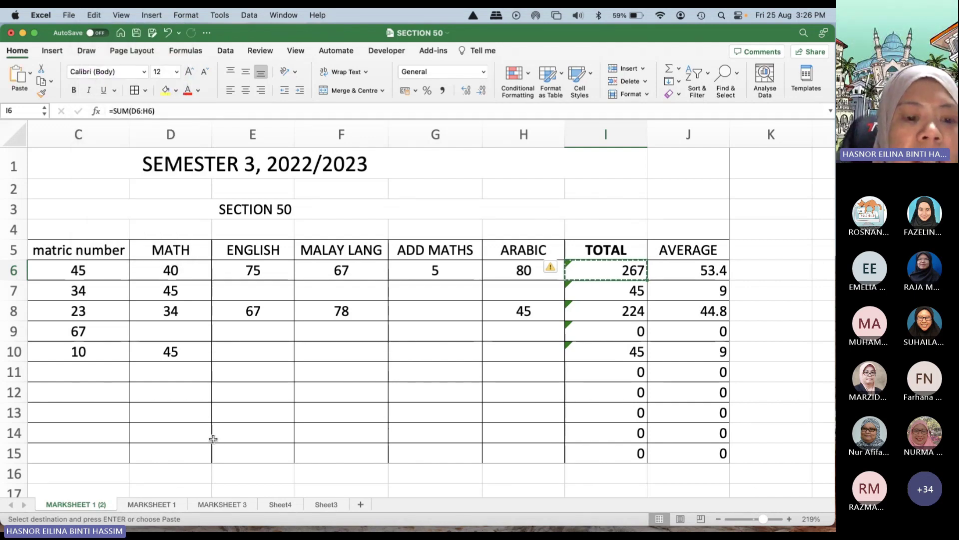
Step: Try pasting the copied total into D4 on MARKSHEET 3 with Paste Special set to Formulas
click(235, 506)
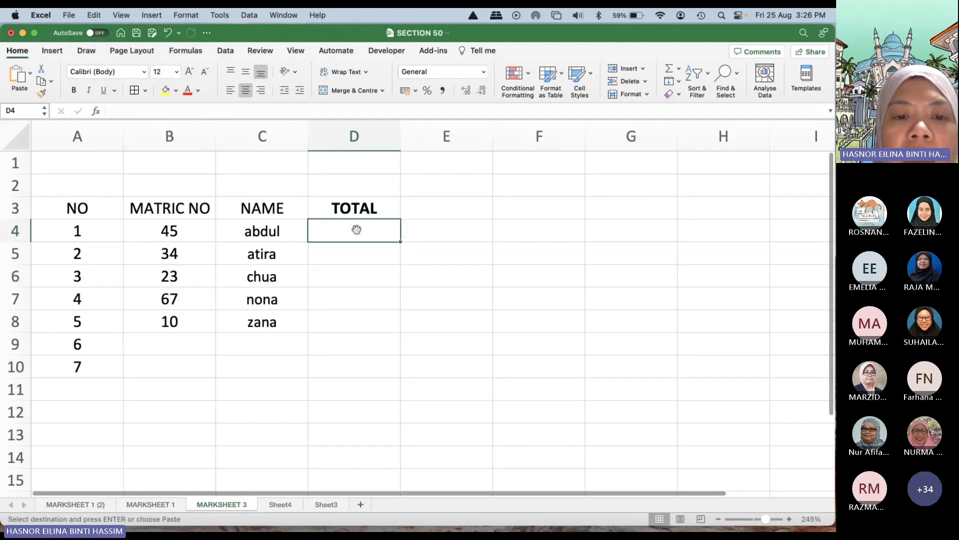
click(95, 16)
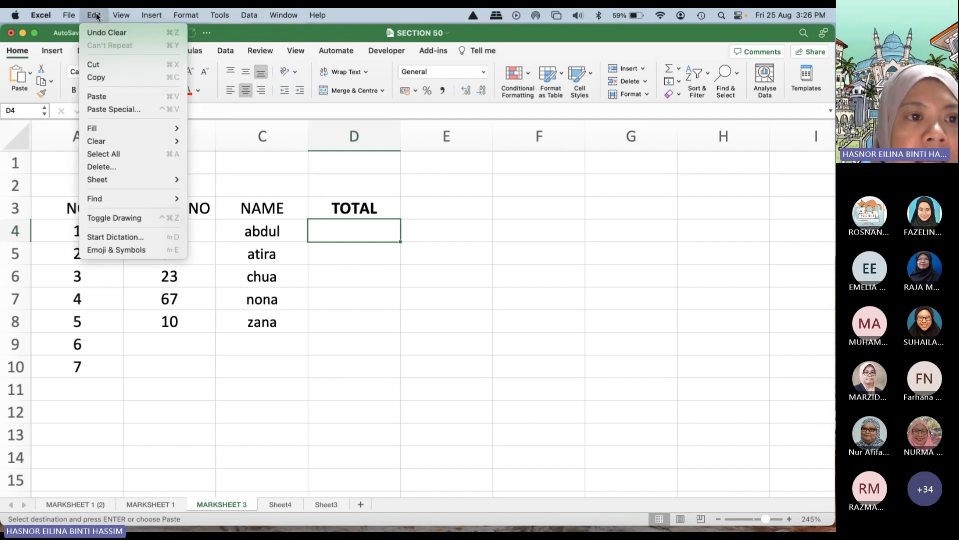
click(113, 108)
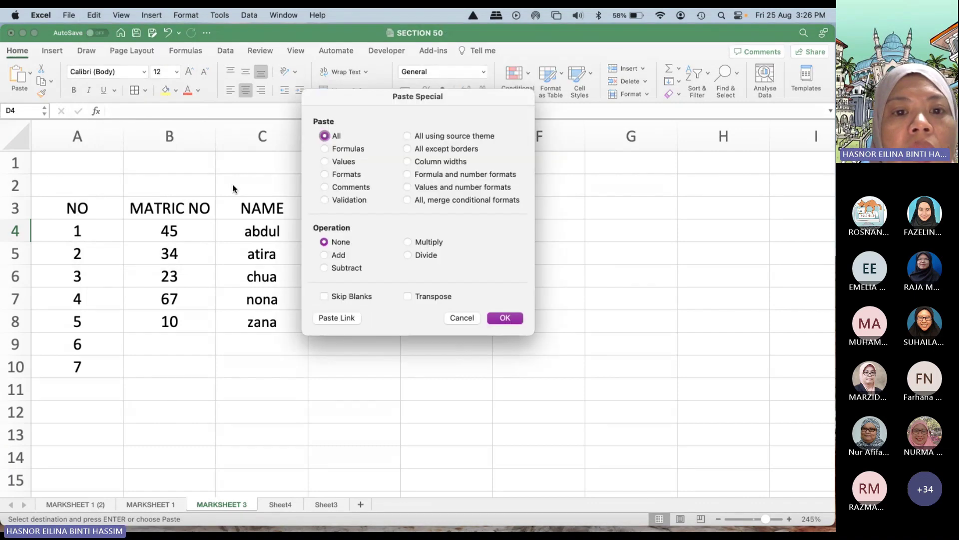
click(325, 148)
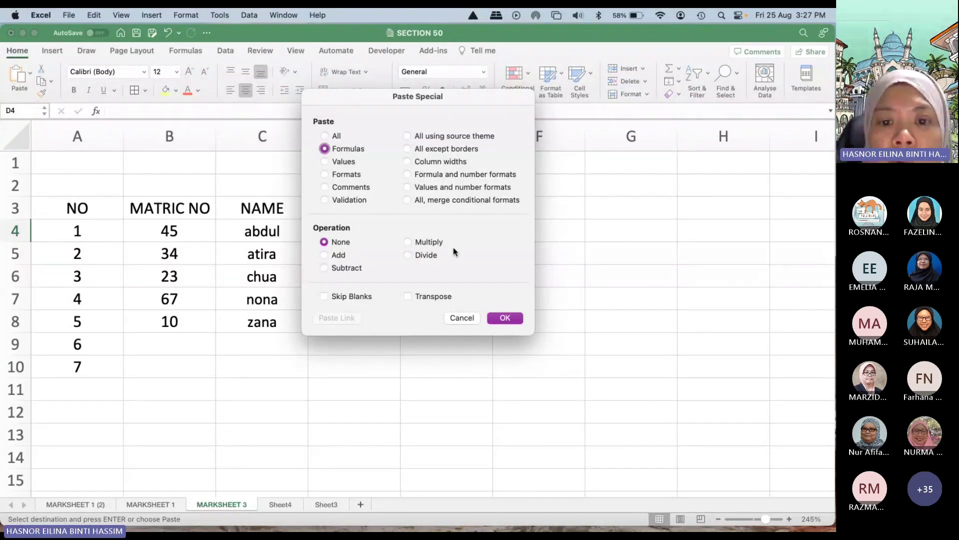
click(505, 317)
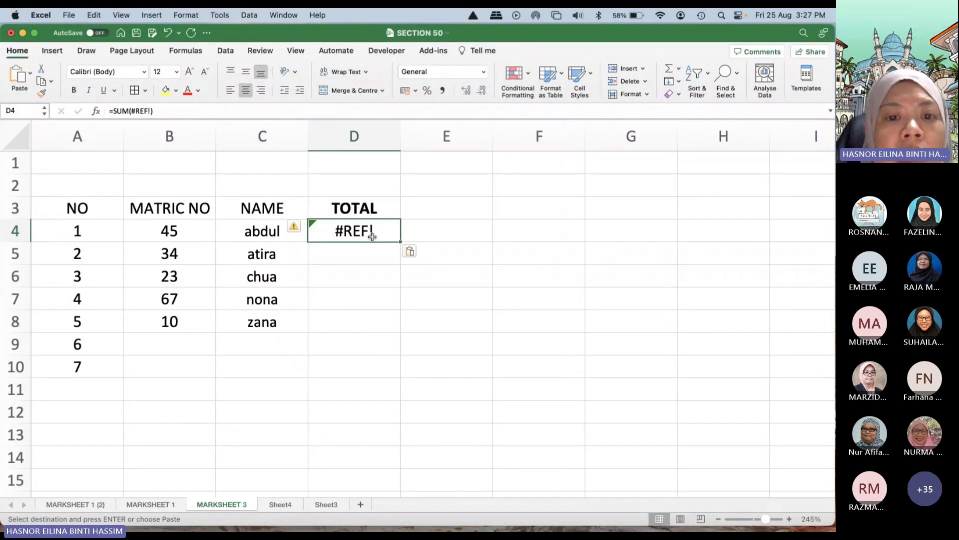
Step: Erase the whole pasted SUM formula from cell D4
double_click(373, 232)
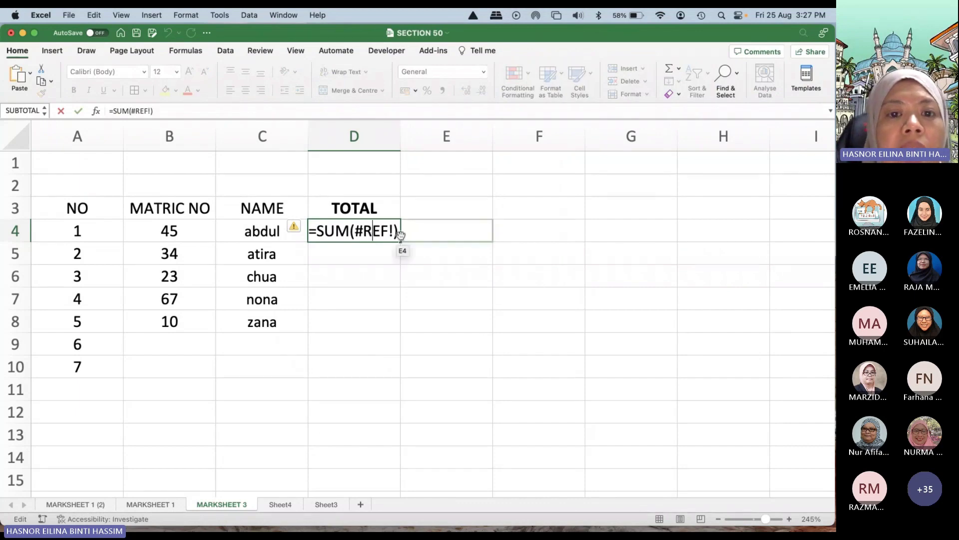
double_click(381, 234)
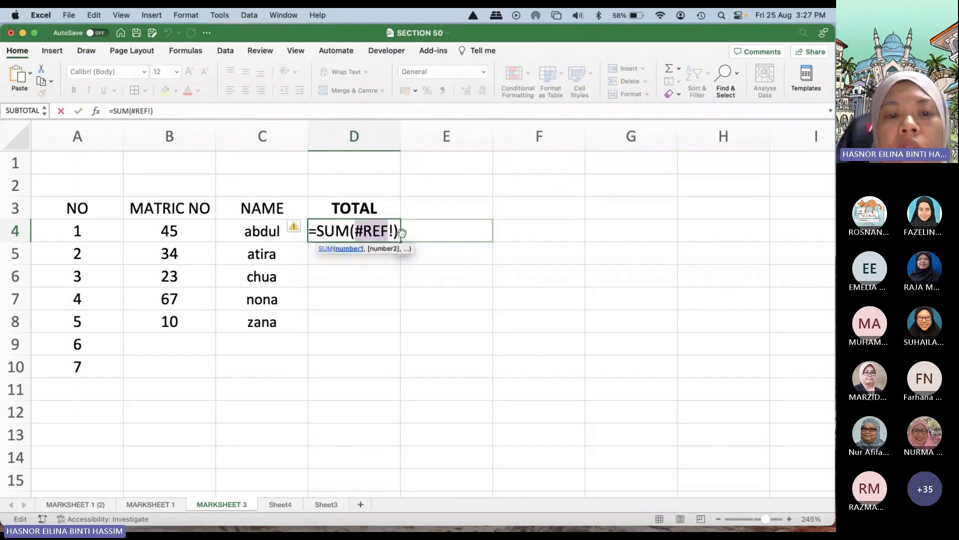
key(BackSpace)
key(BackSpace)
key(BackSpace)
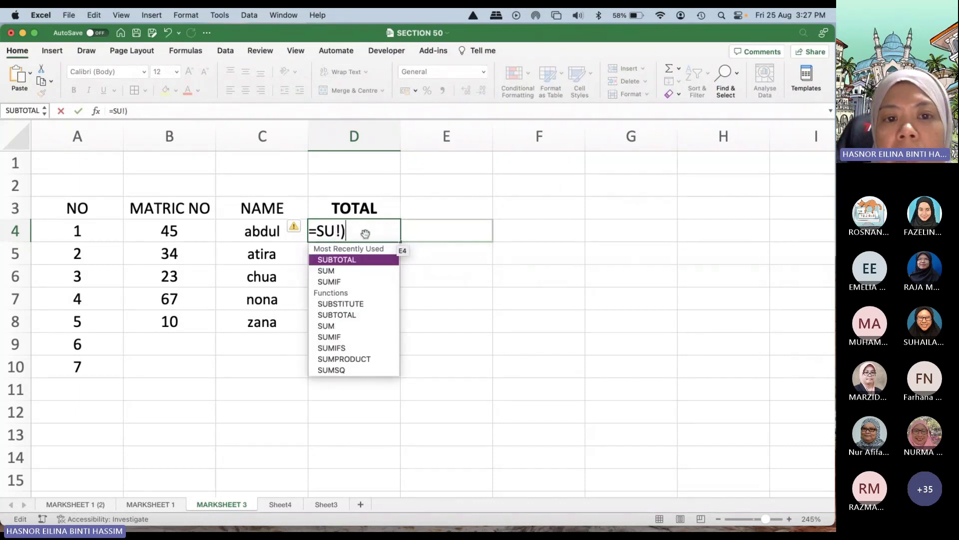
key(BackSpace)
key(BackSpace)
key(BackSpace)
key(BackSpace)
key(BackSpace)
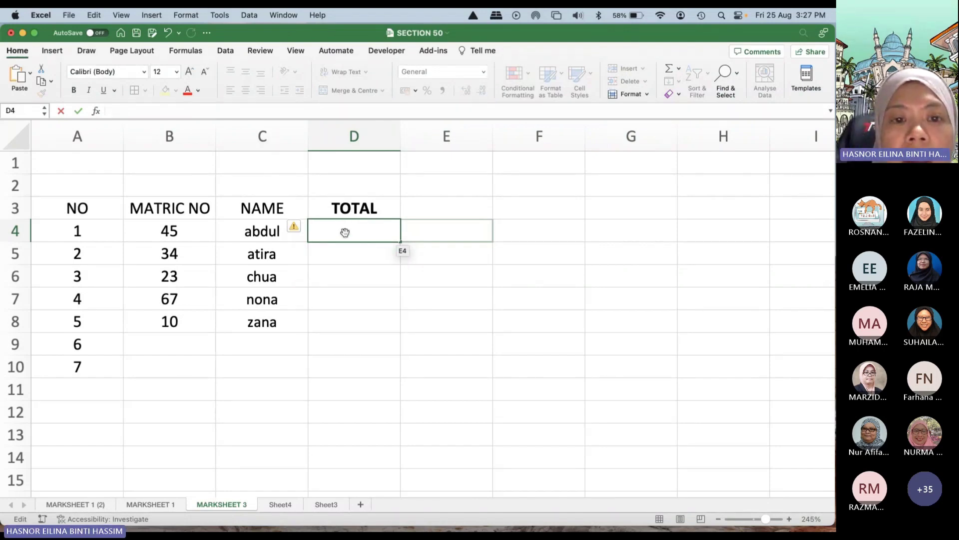
Step: Paste the copied total into TOTAL cell D4 on MARKSHEET 3 using the plain Paste option of Paste Special
right_click(346, 234)
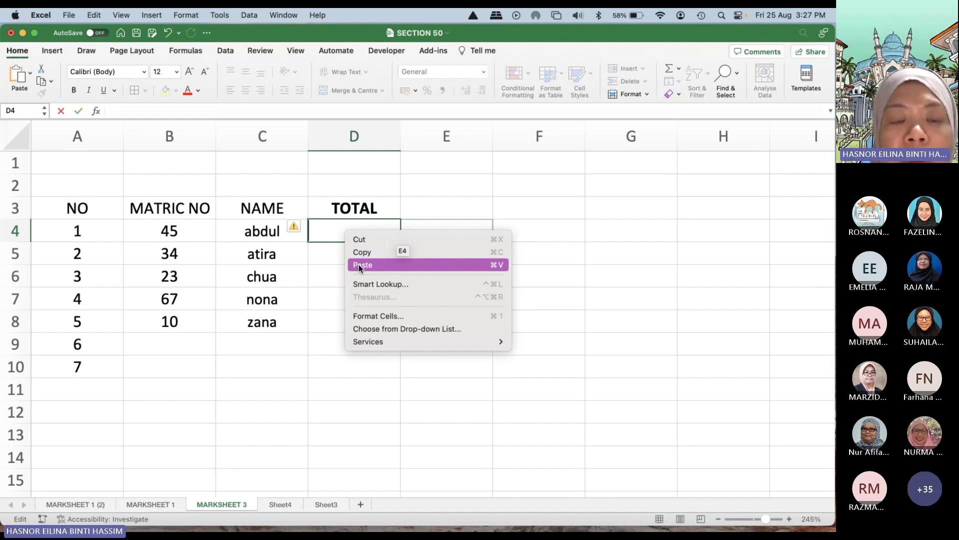
click(315, 278)
click(353, 188)
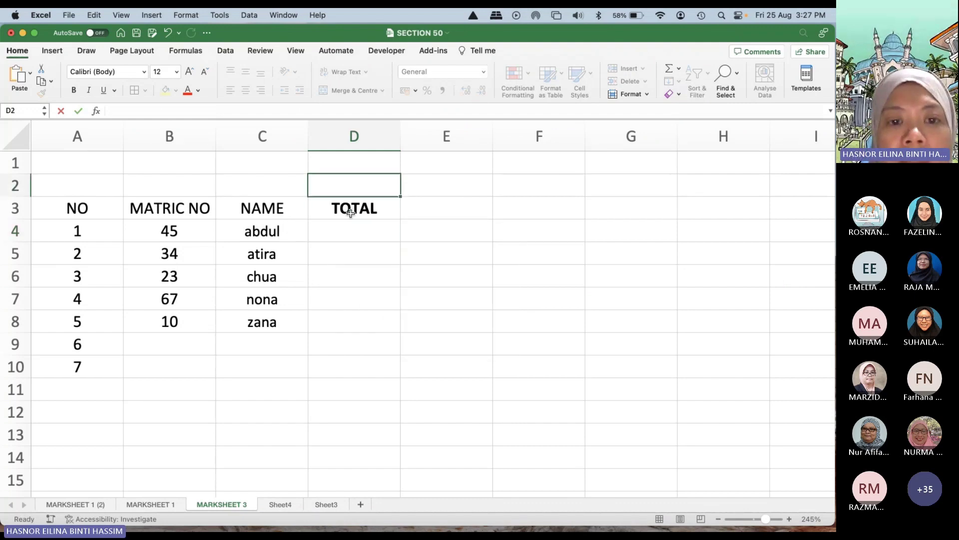
click(348, 233)
right_click(348, 235)
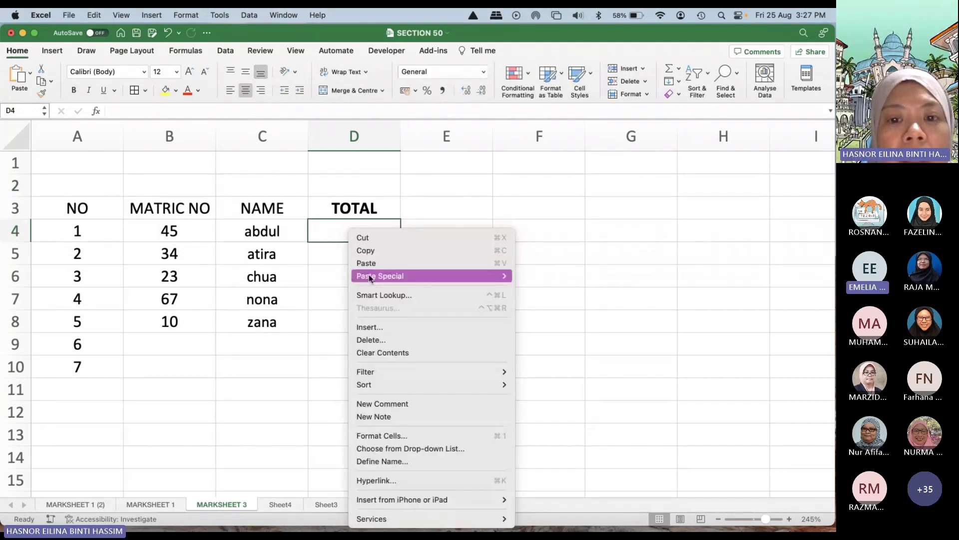
mouse_move(369, 279)
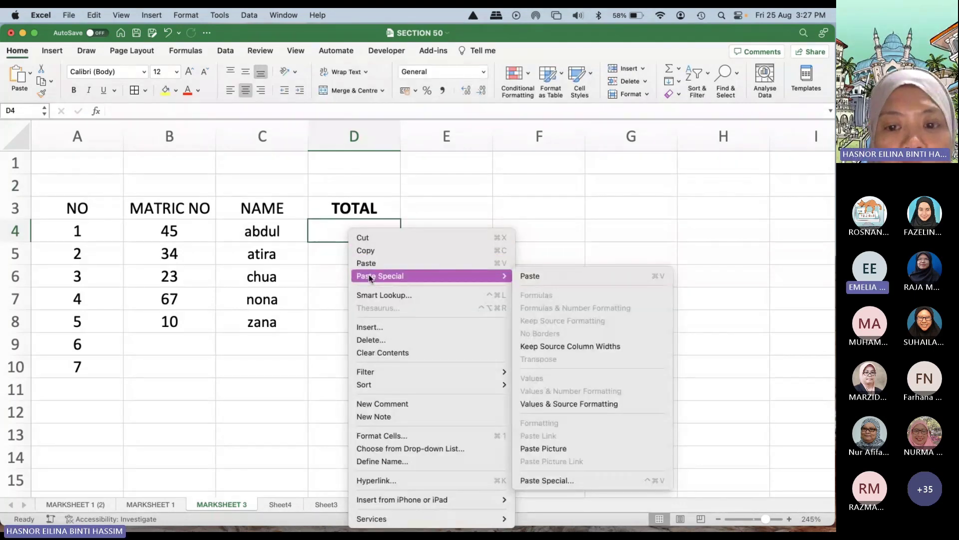
click(533, 277)
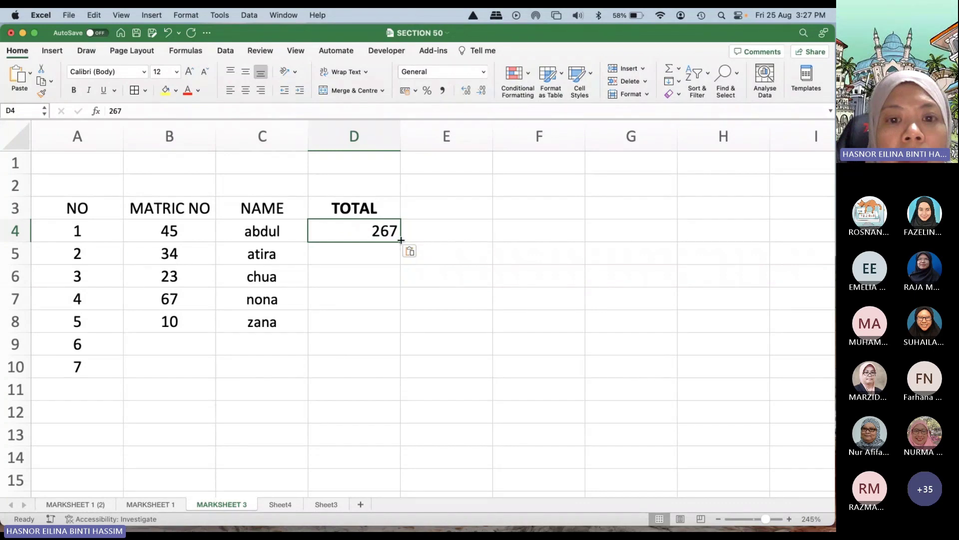
Step: Fill the pasted total from D4 down to D8 and clear the contents of D4:D8
drag(404, 240, 401, 322)
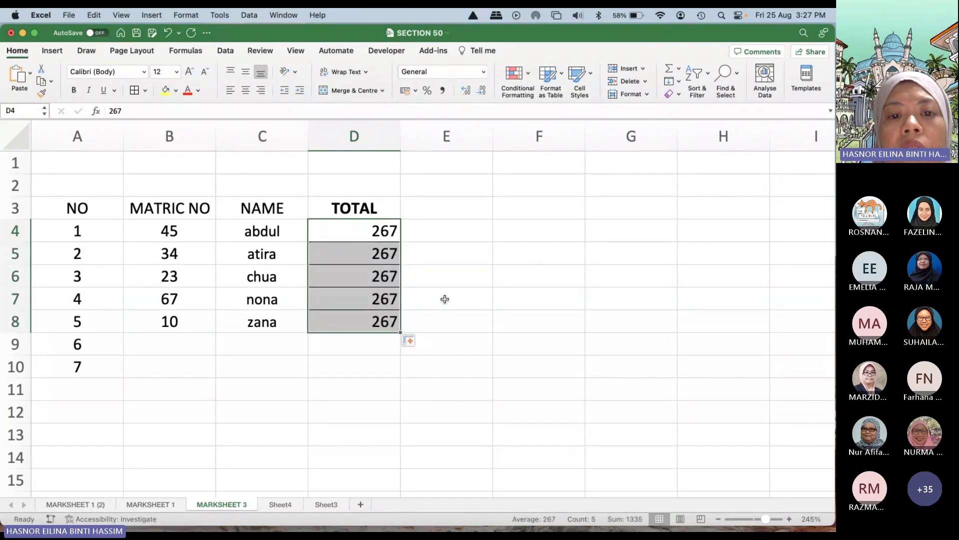
key(Delete)
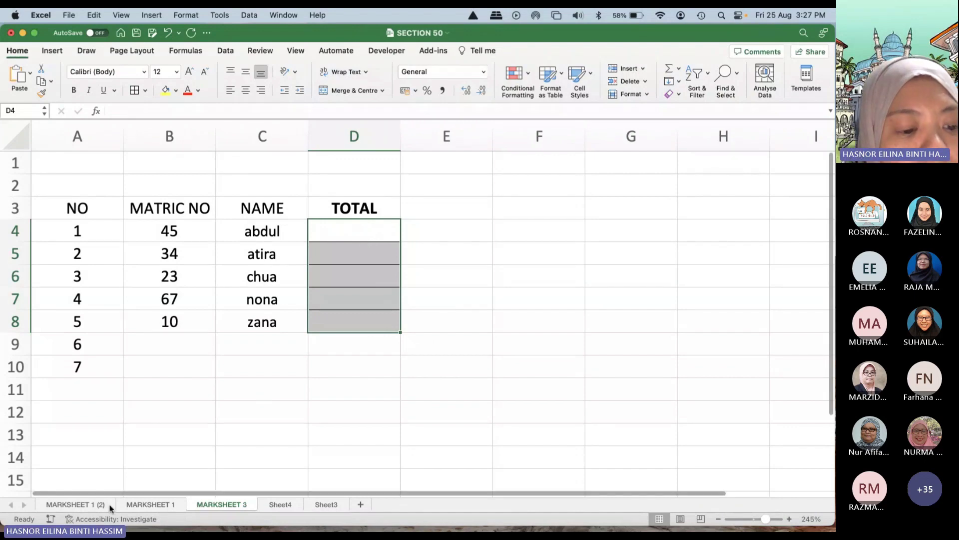
click(81, 504)
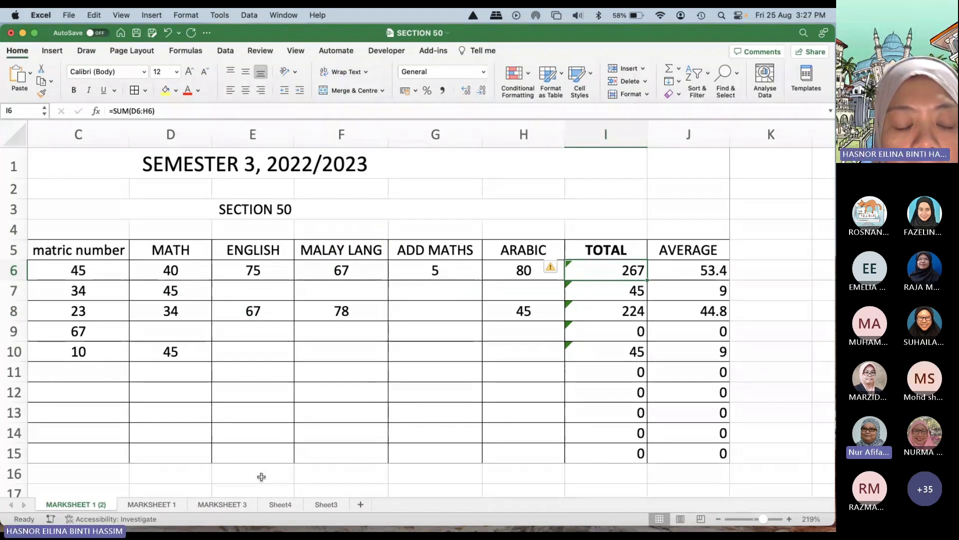
click(220, 505)
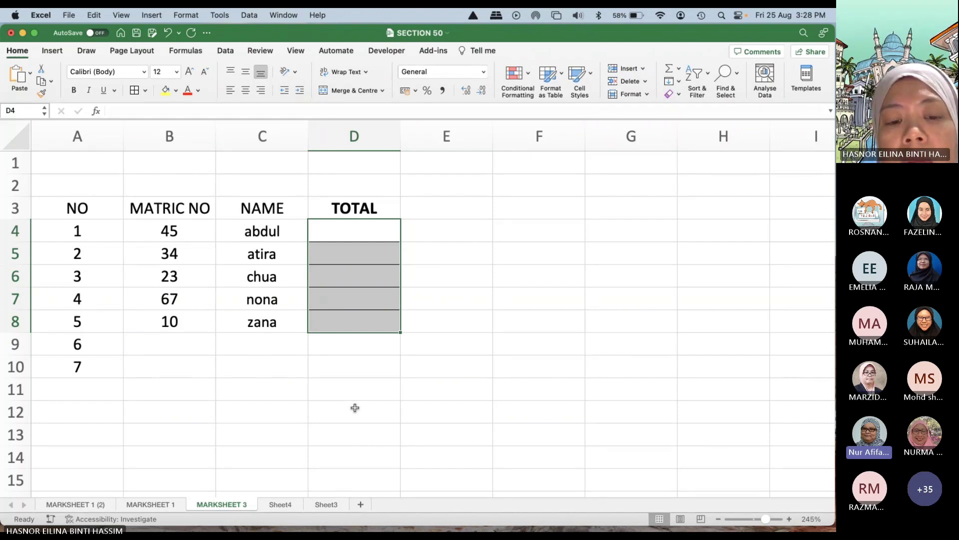
click(361, 391)
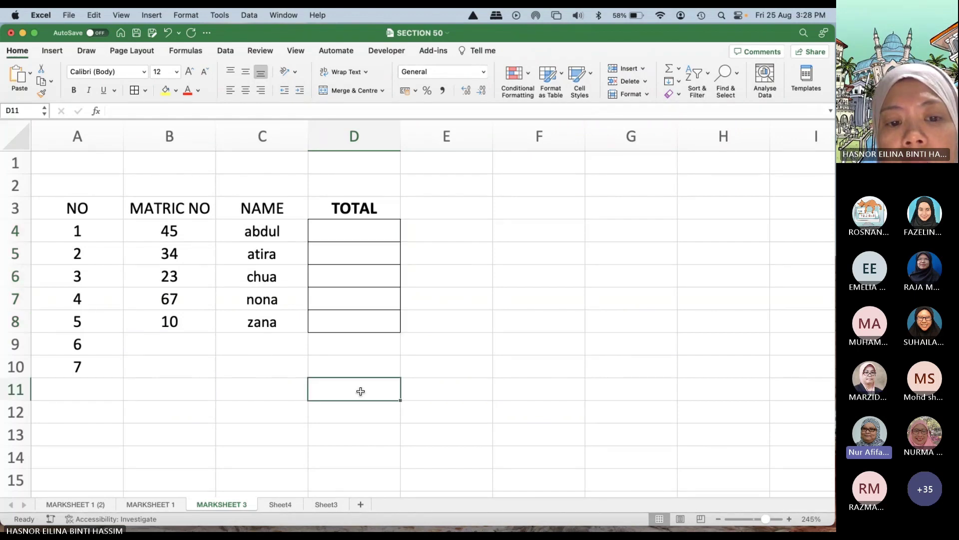
click(357, 348)
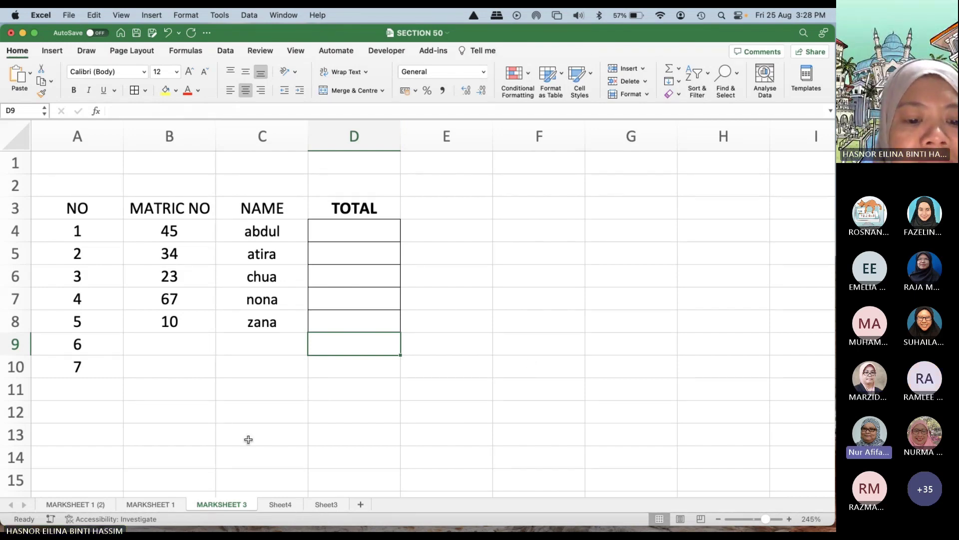
Step: Examine the students' subject marks and the TOTAL and AVERAGE columns on the MARKSHEET 1 (2) sheet
click(84, 506)
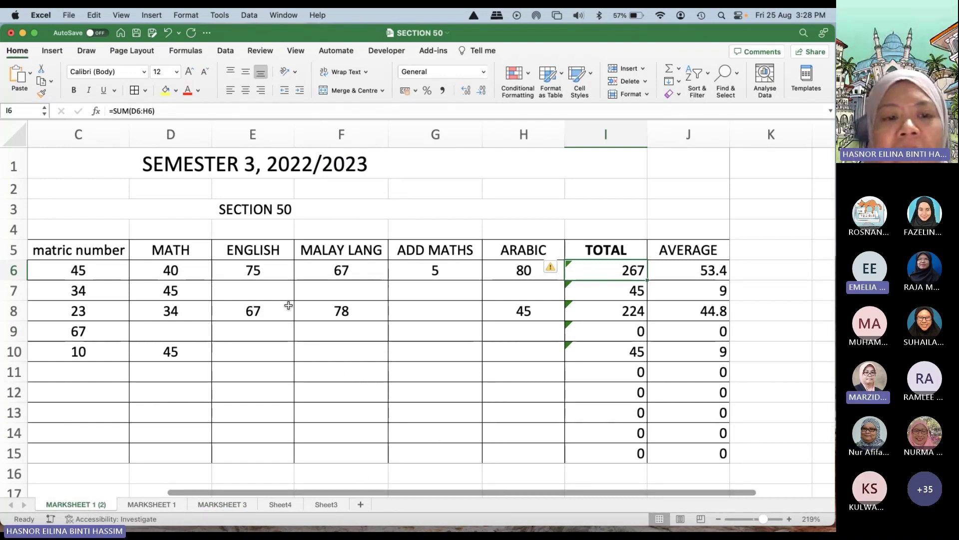
scroll(395, 302, left, 1)
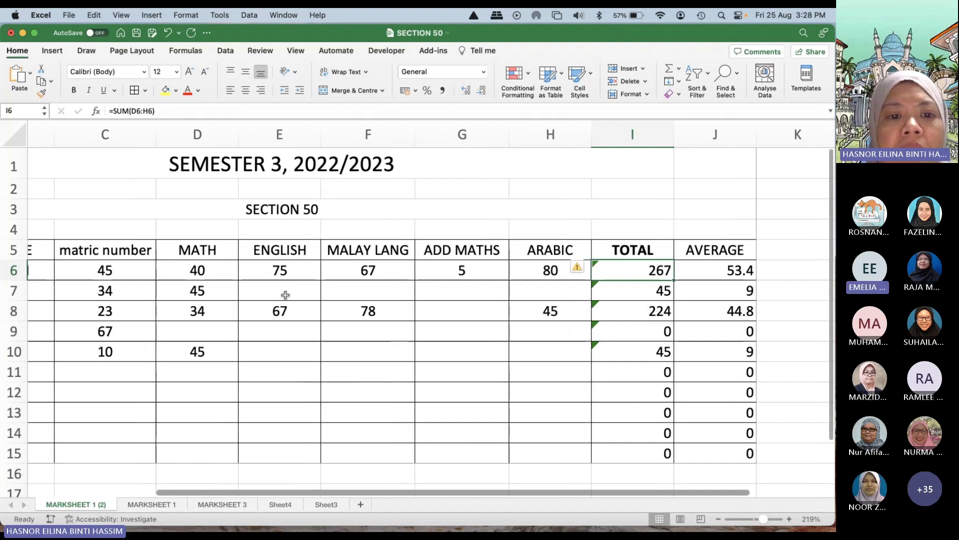
scroll(508, 291, right, 2)
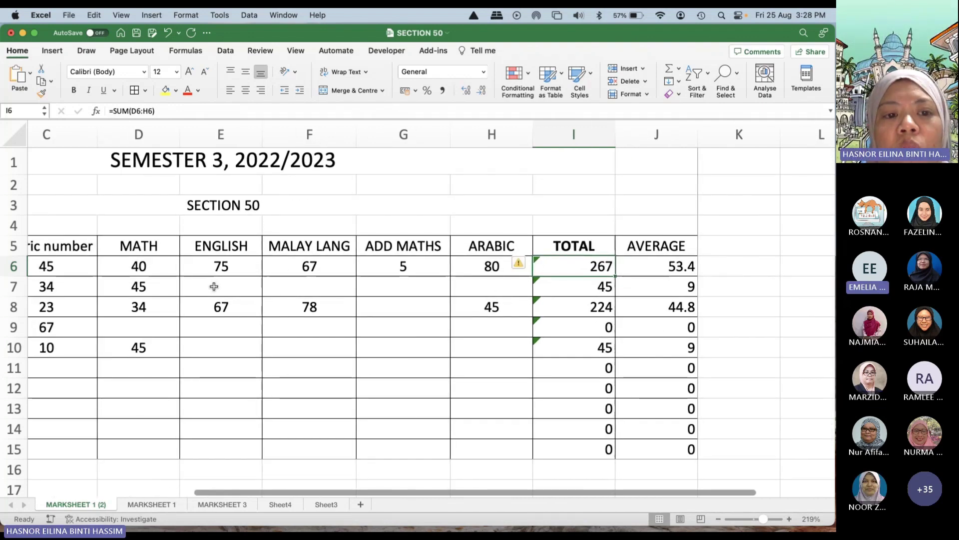
scroll(214, 286, left, 6)
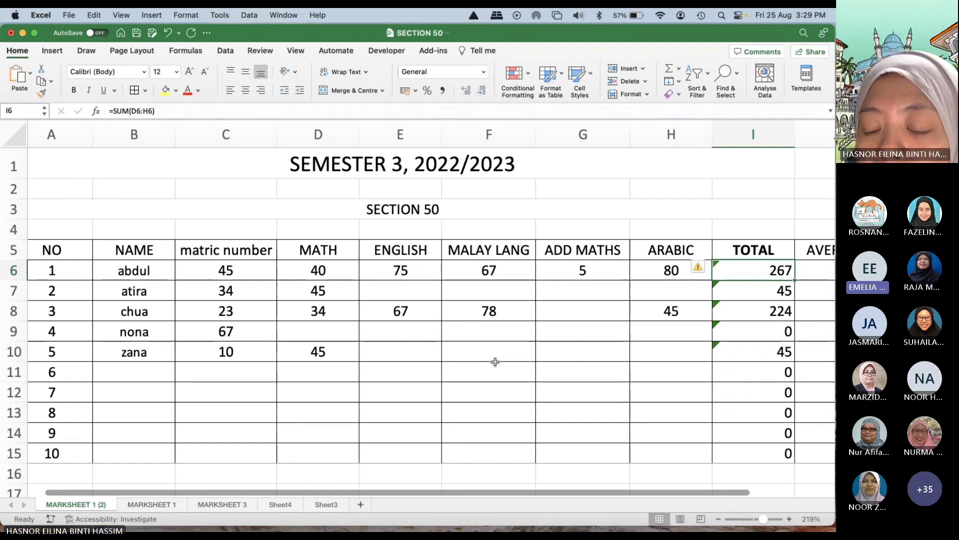
key(XF86AudioRaiseVolume)
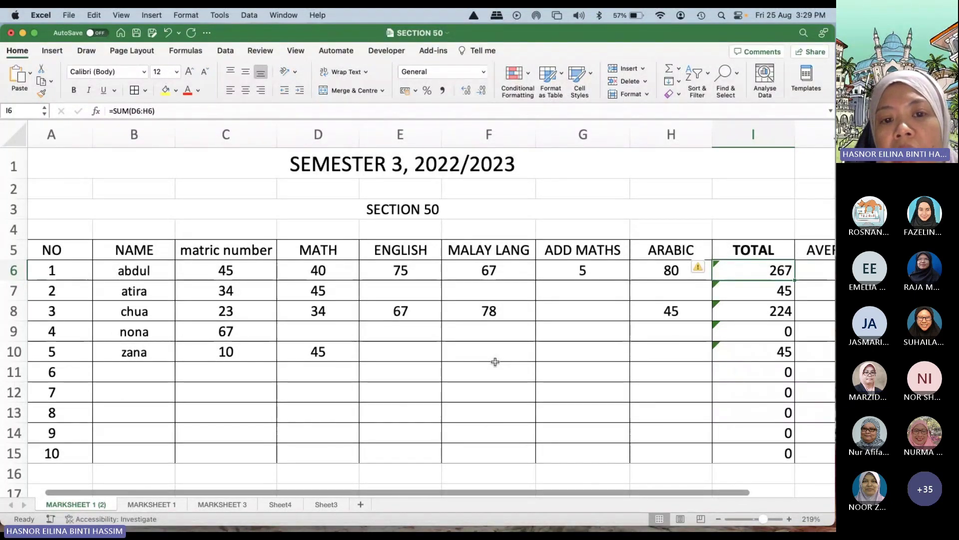
scroll(495, 361, left, 1)
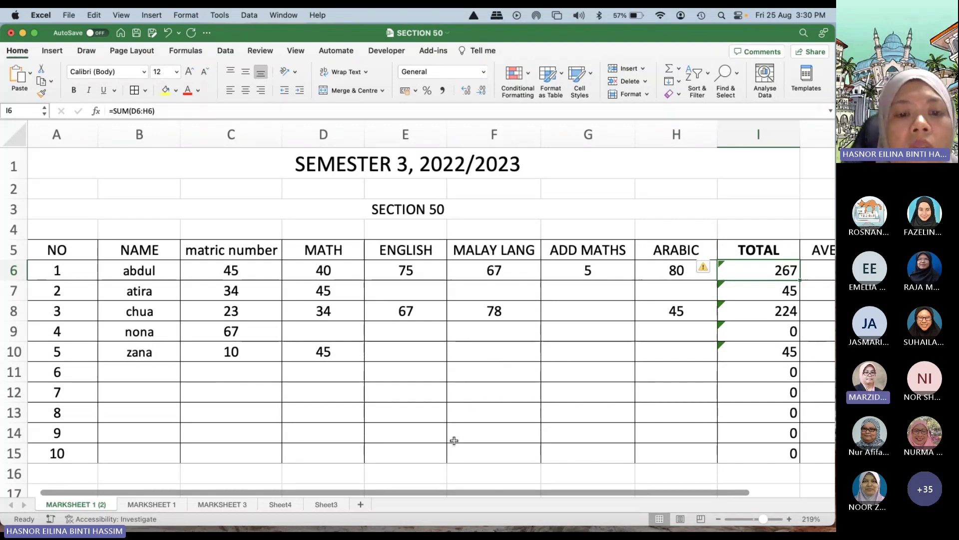
scroll(391, 300, right, 1)
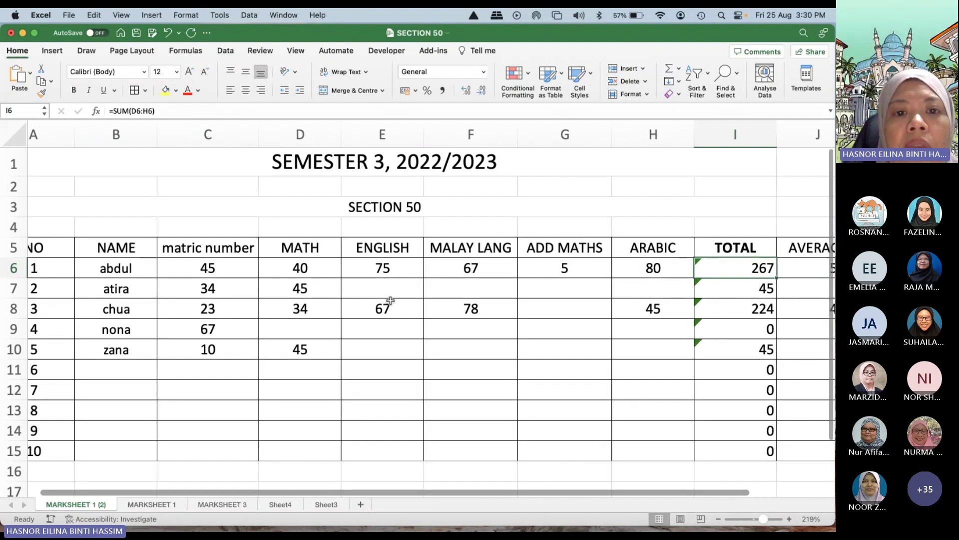
scroll(391, 300, left, 1)
scroll(391, 300, left, 1)
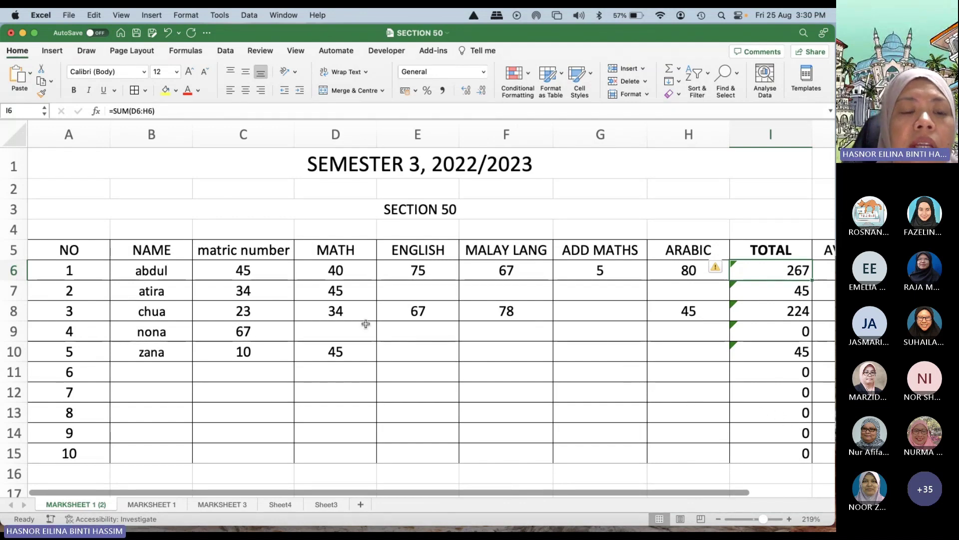
Step: Select the student names in B6:B10 and view the available text orientation options
click(164, 270)
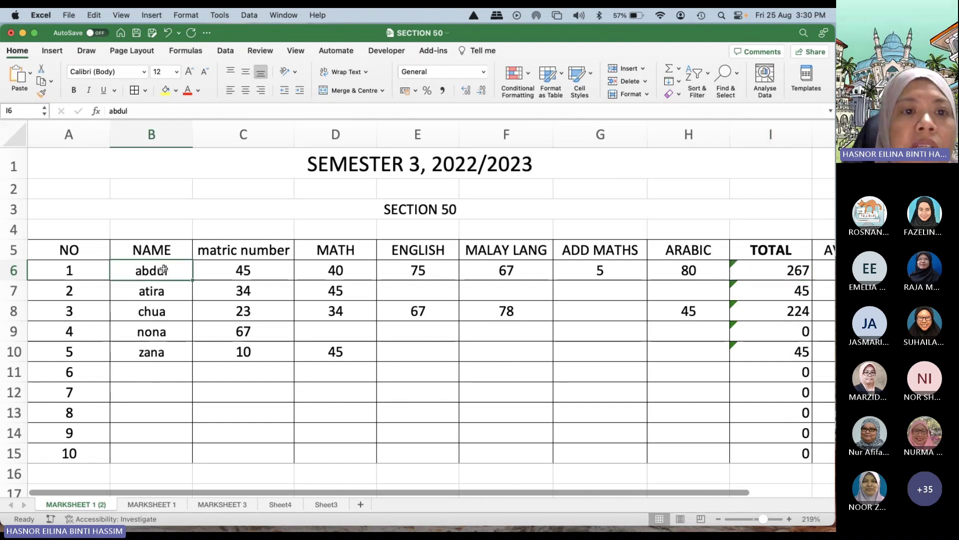
drag(164, 270, 161, 352)
click(190, 72)
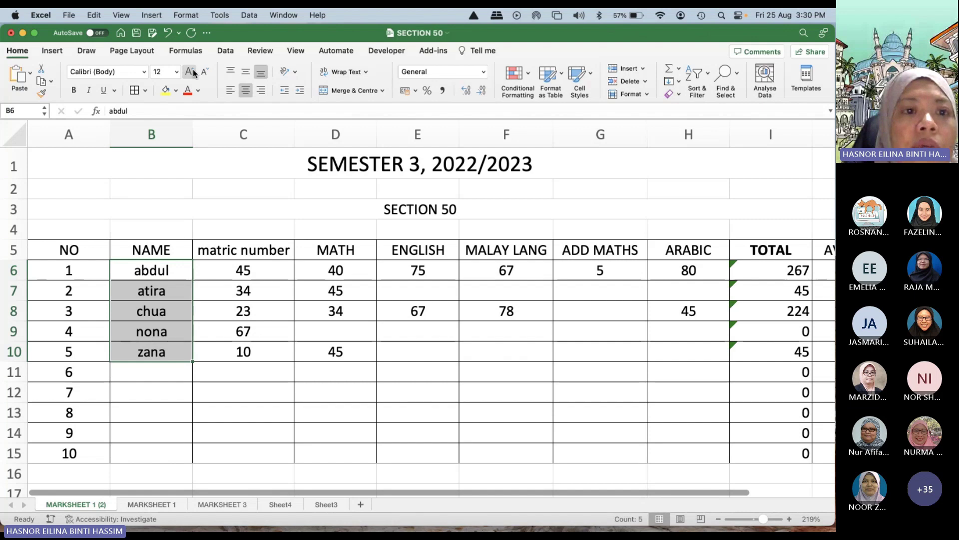
click(290, 71)
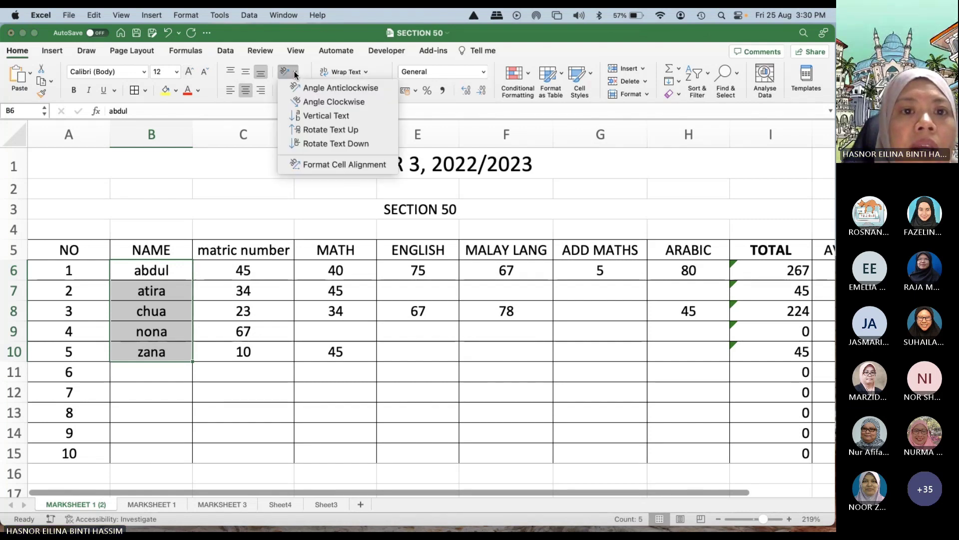
click(259, 137)
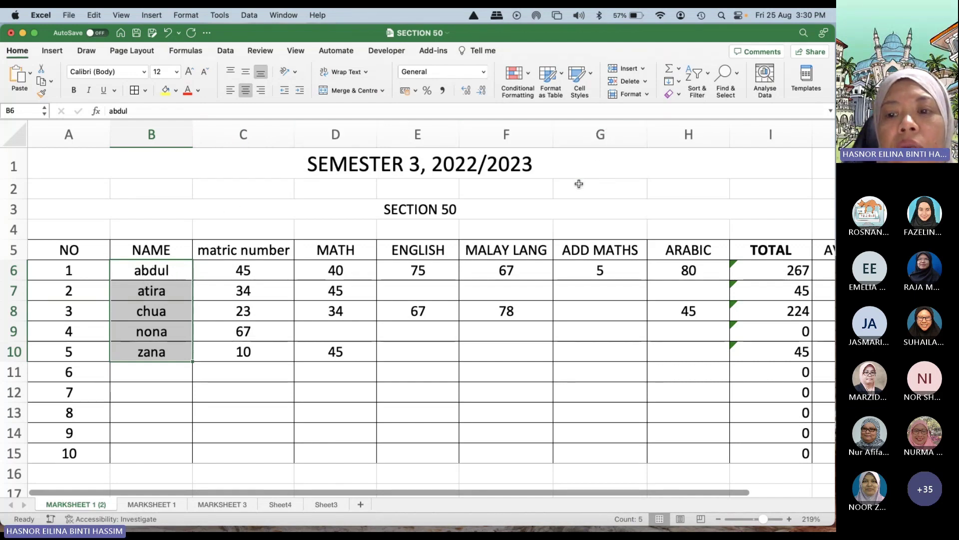
scroll(549, 193, right, 1)
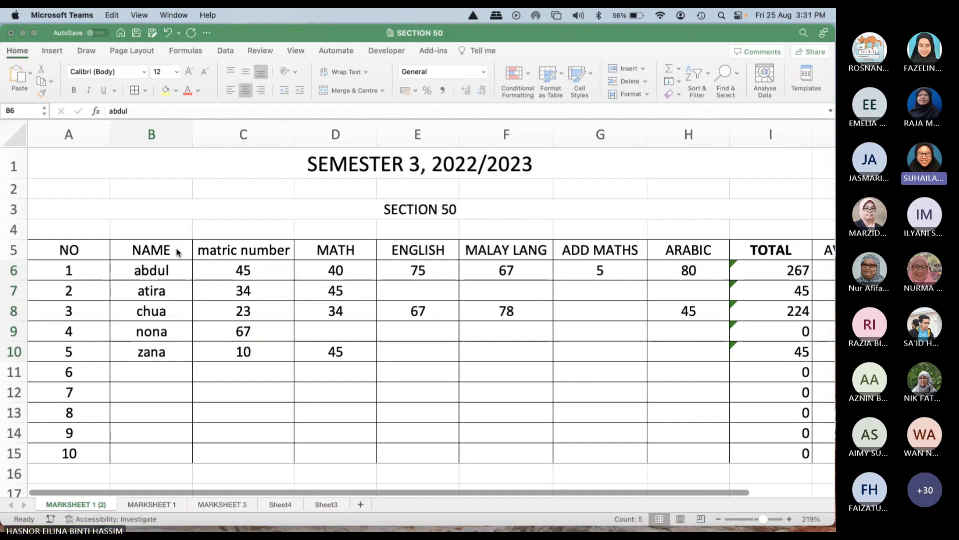
click(204, 255)
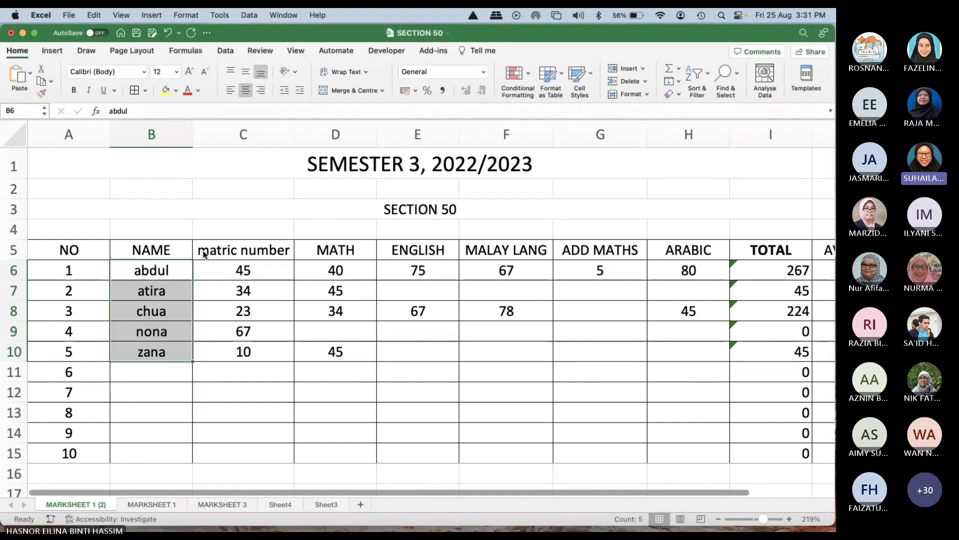
click(316, 252)
right_click(316, 251)
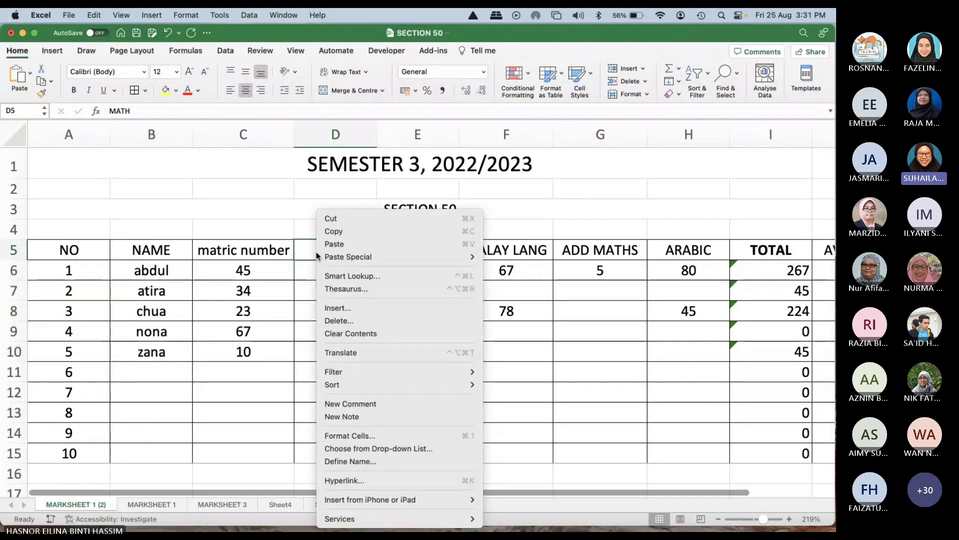
click(271, 285)
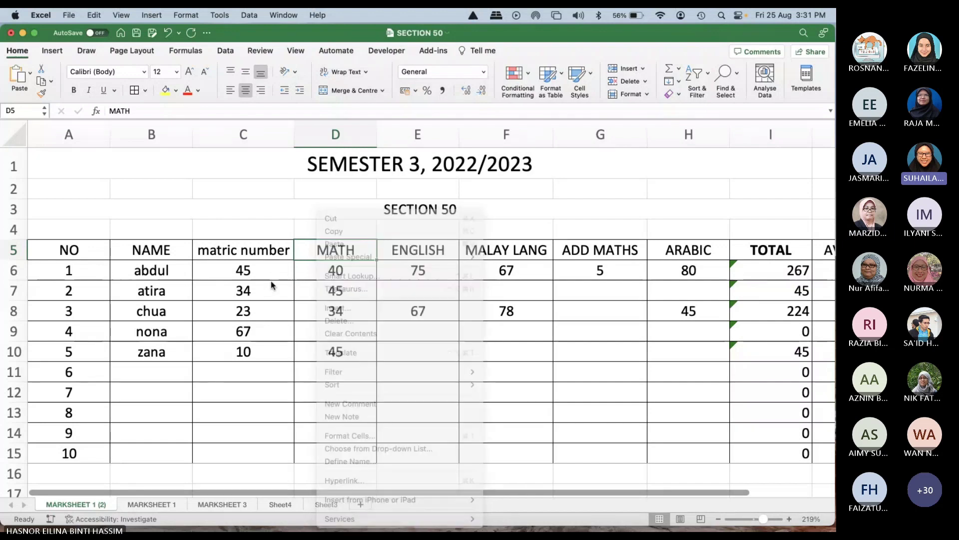
scroll(272, 282, down, 1)
scroll(271, 281, down, 1)
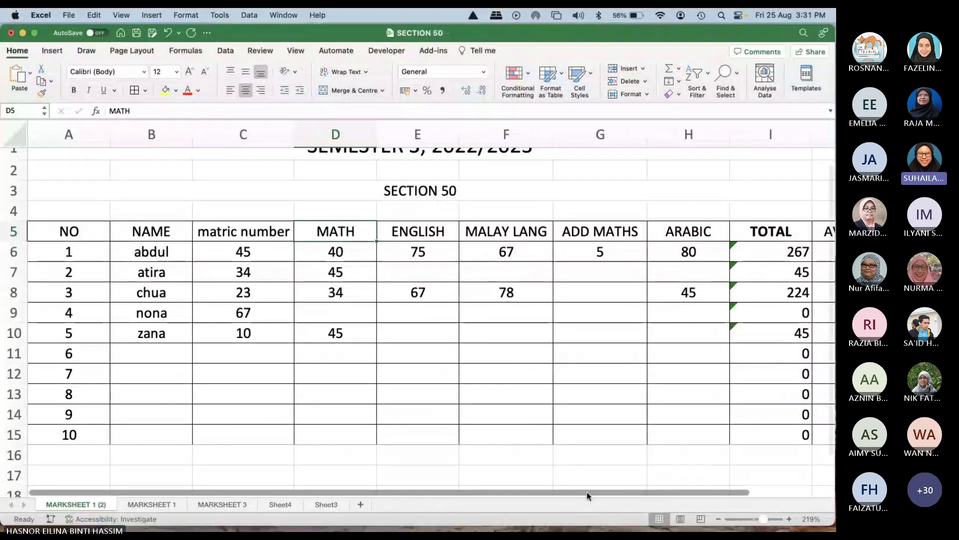
scroll(553, 456, up, 1)
scroll(553, 455, down, 2)
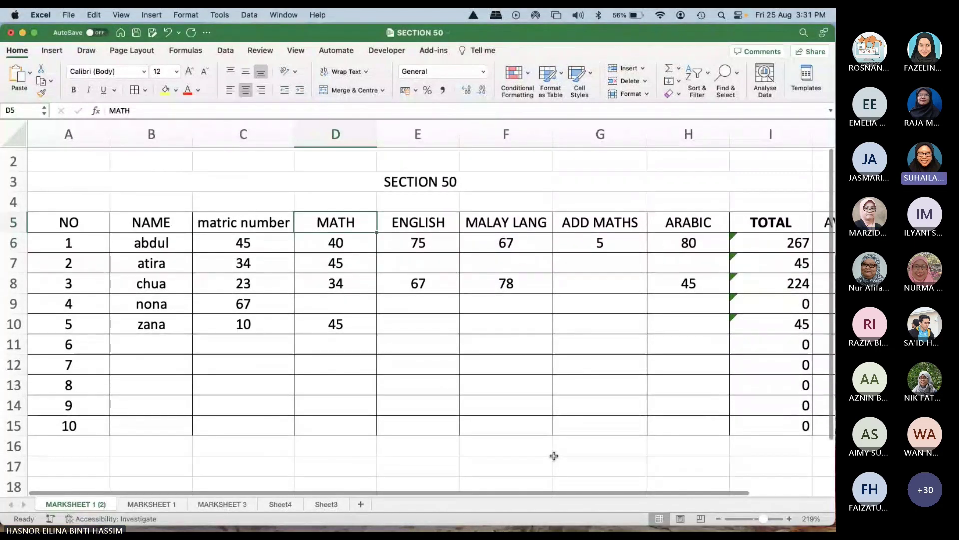
scroll(553, 456, up, 1)
click(555, 456)
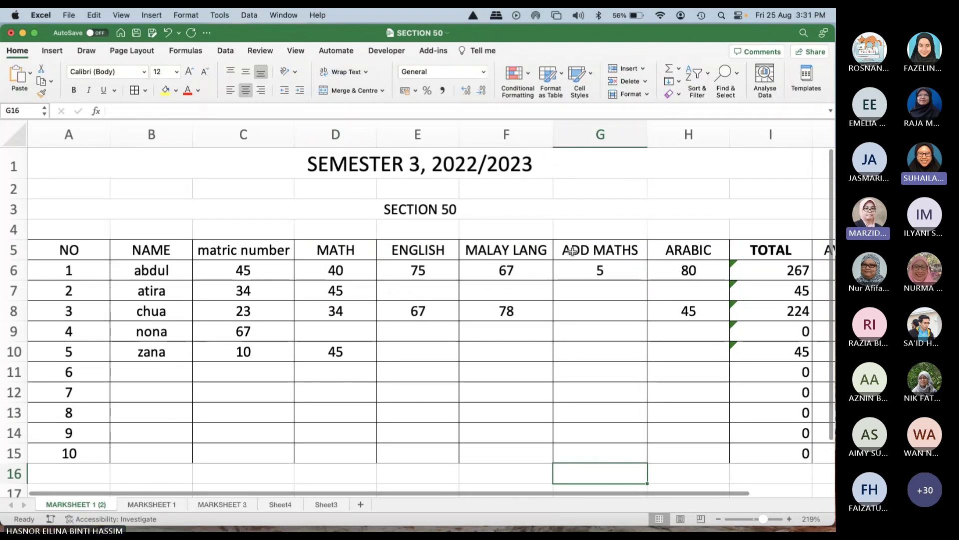
Step: Review the mark table from the NO column across to AVERAGE, including the student details in A5:C10
click(100, 268)
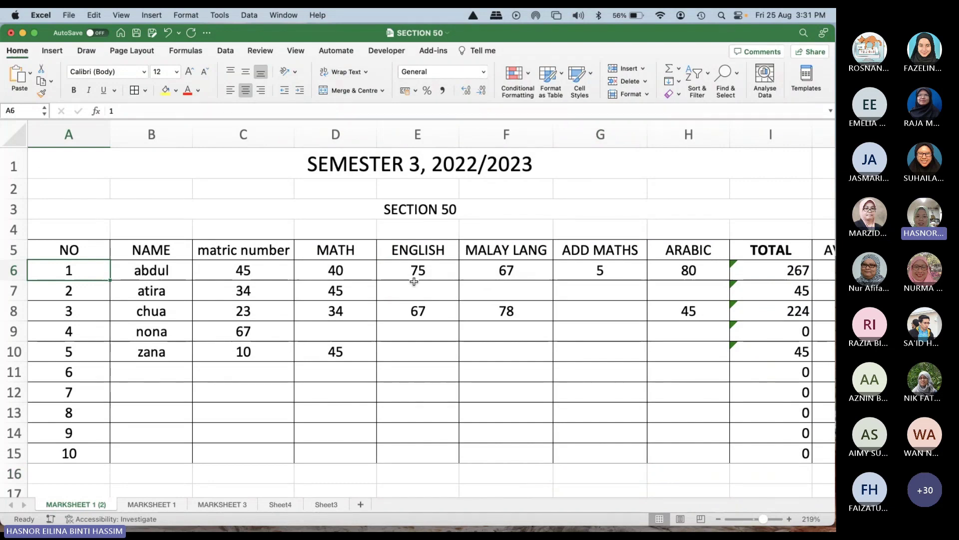
scroll(422, 276, down, 1)
scroll(423, 277, right, 10)
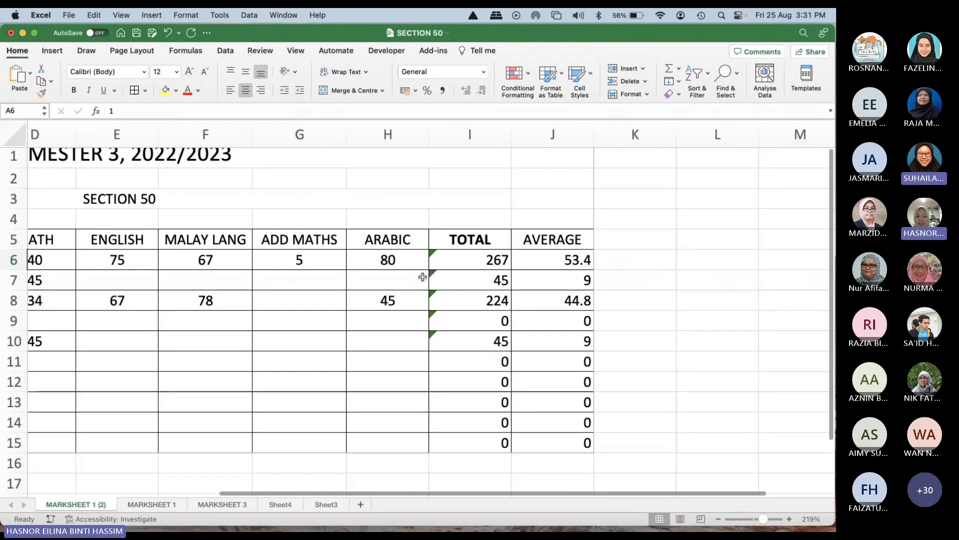
scroll(423, 276, left, 10)
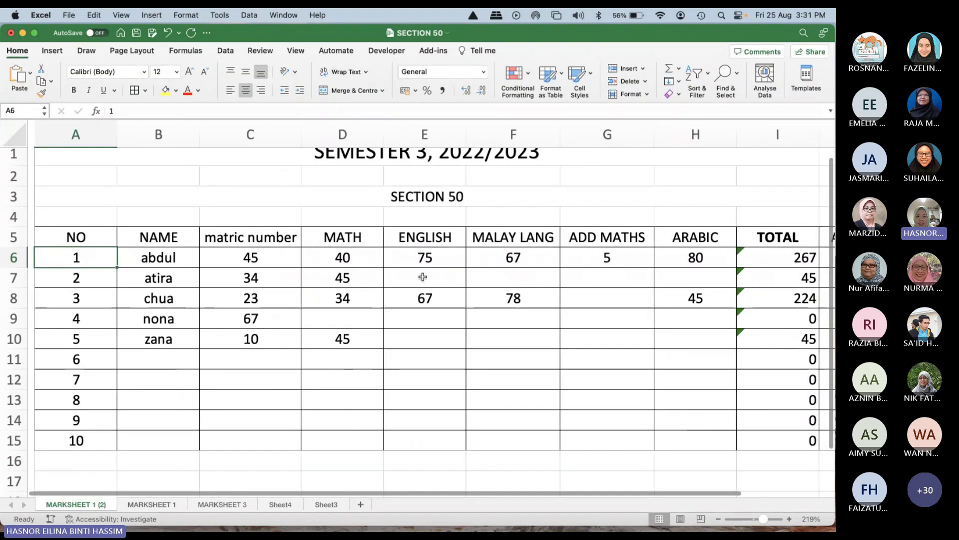
scroll(135, 255, up, 1)
scroll(135, 255, left, 1)
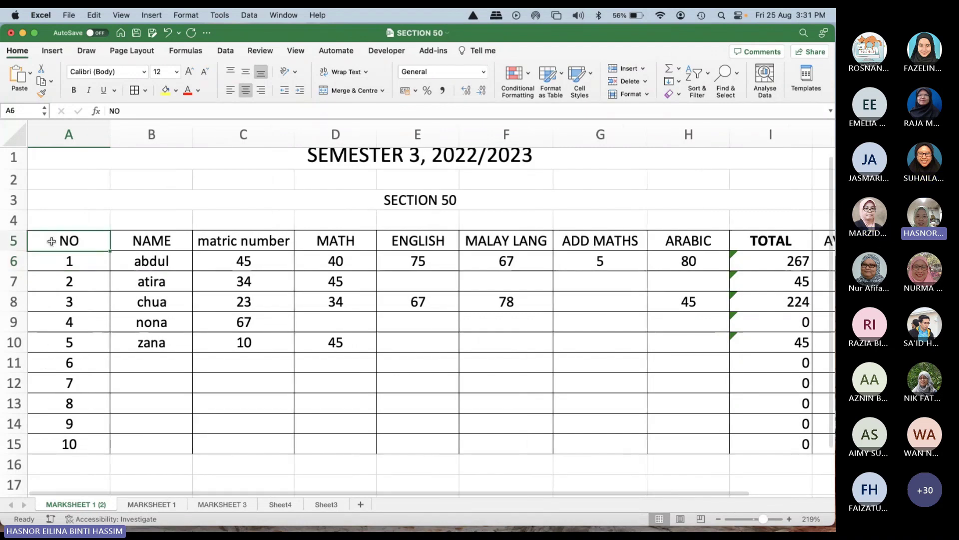
drag(51, 240, 229, 347)
click(184, 334)
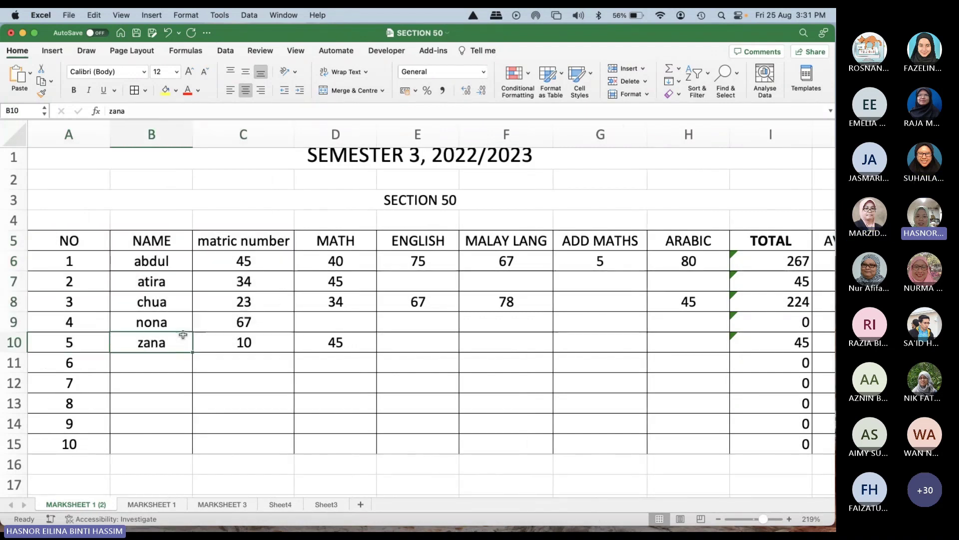
Step: Select the NO, NAME and matric number columns in A5:C15 and view the commands available for those cells
click(197, 223)
drag(49, 248, 277, 442)
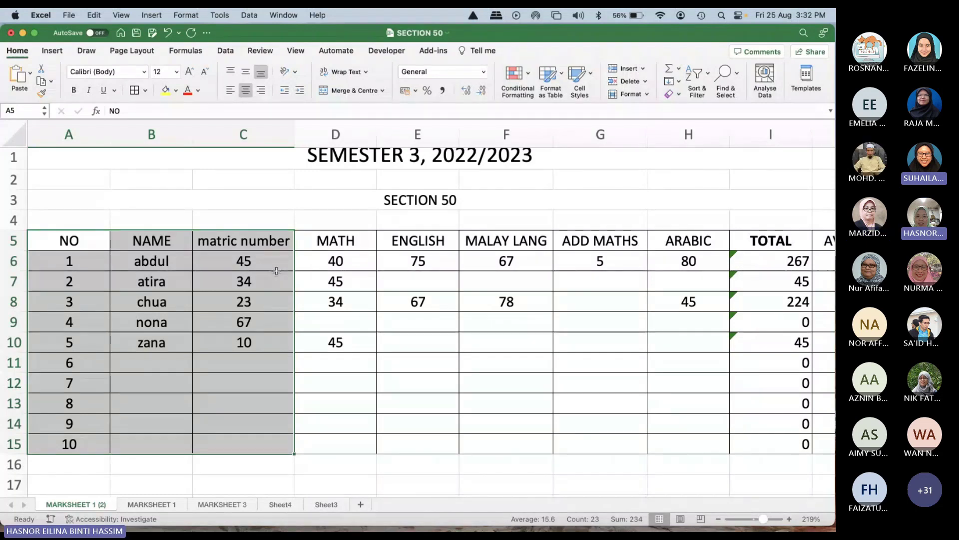
right_click(205, 289)
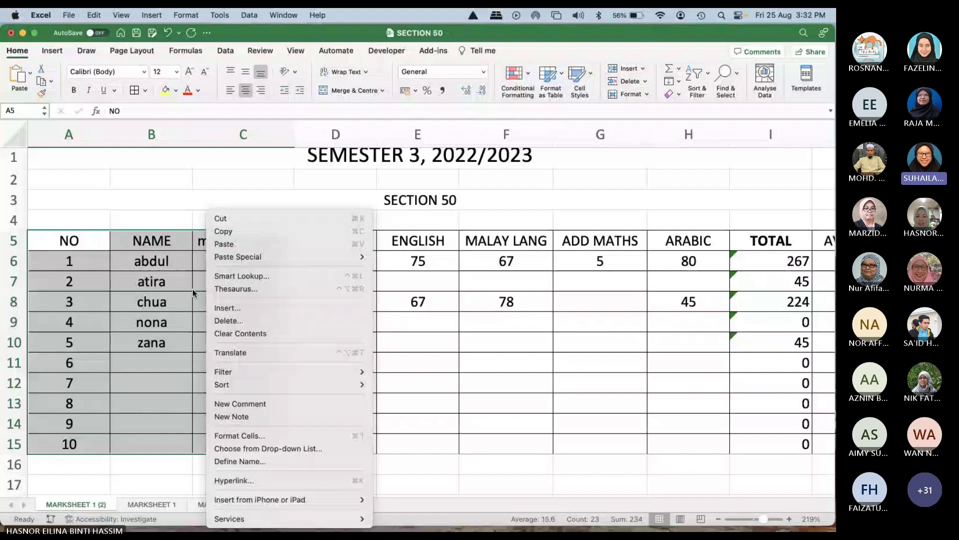
click(150, 302)
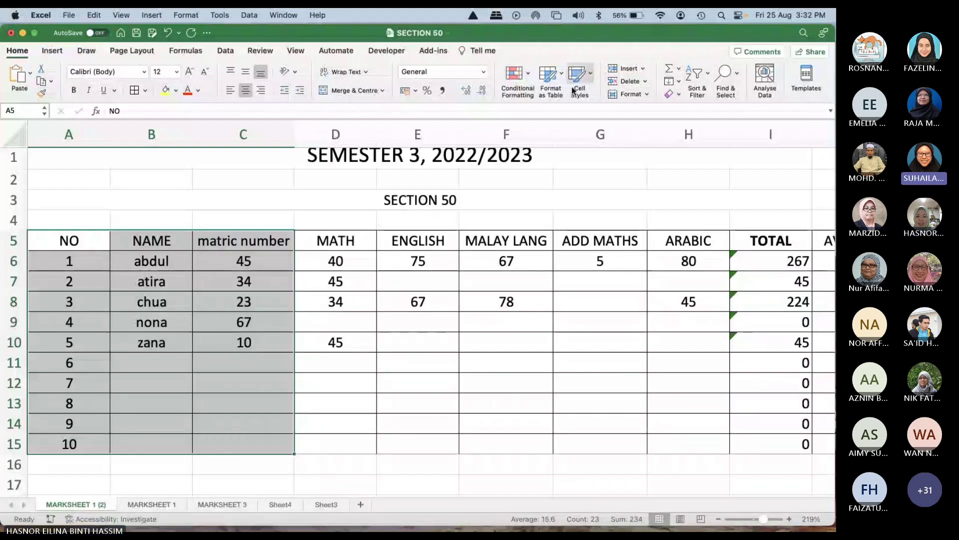
scroll(506, 160, up, 1)
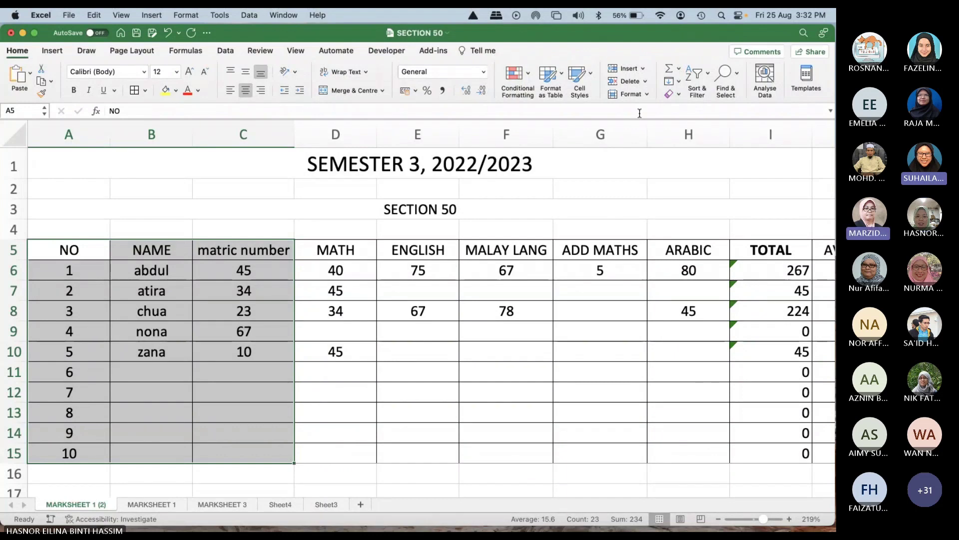
Step: View the conditional formatting, cell command and page layout options for the selected range A5:C15
click(527, 74)
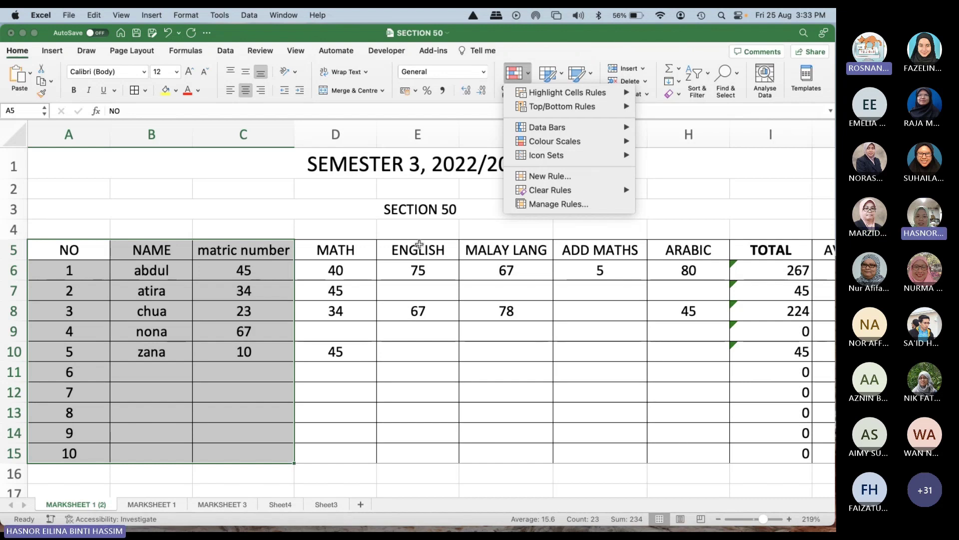
right_click(219, 251)
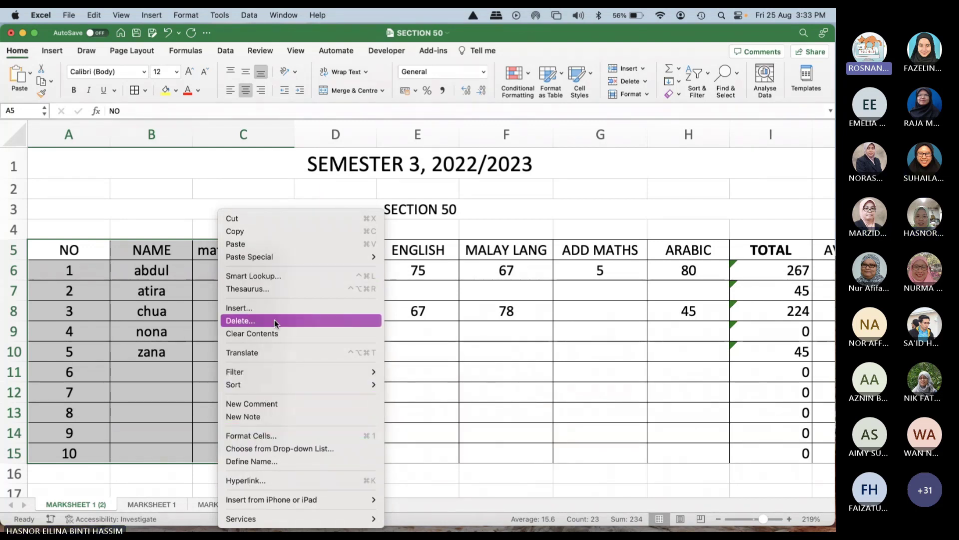
mouse_move(274, 378)
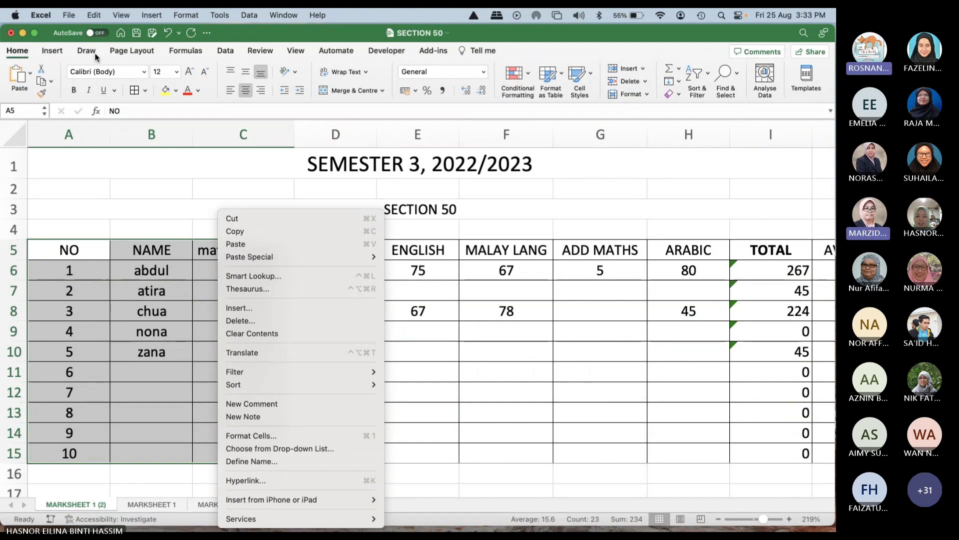
click(123, 51)
click(123, 52)
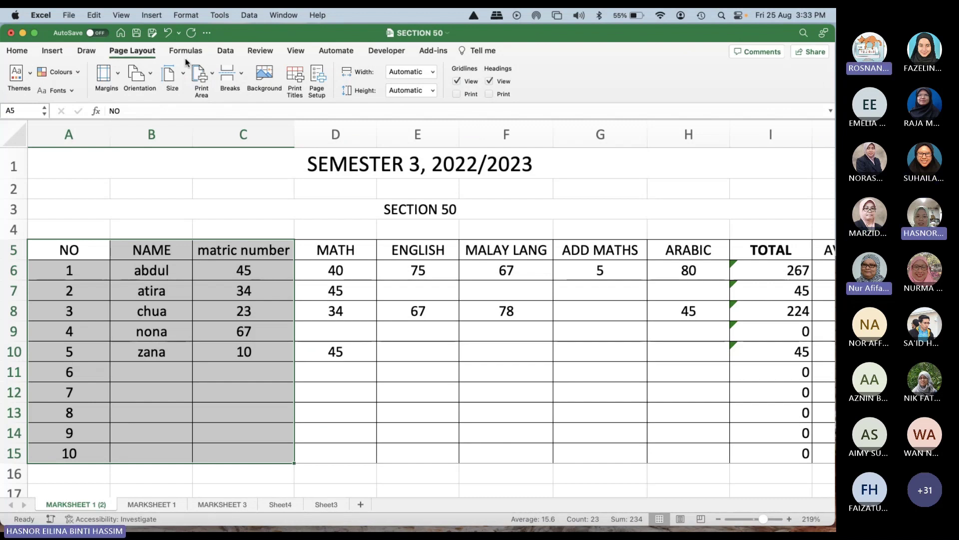
click(18, 50)
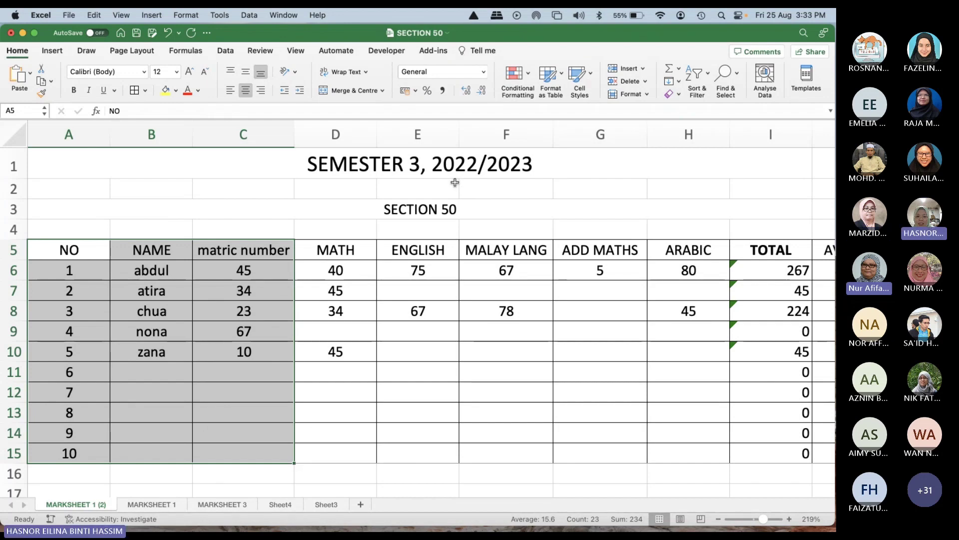
click(368, 193)
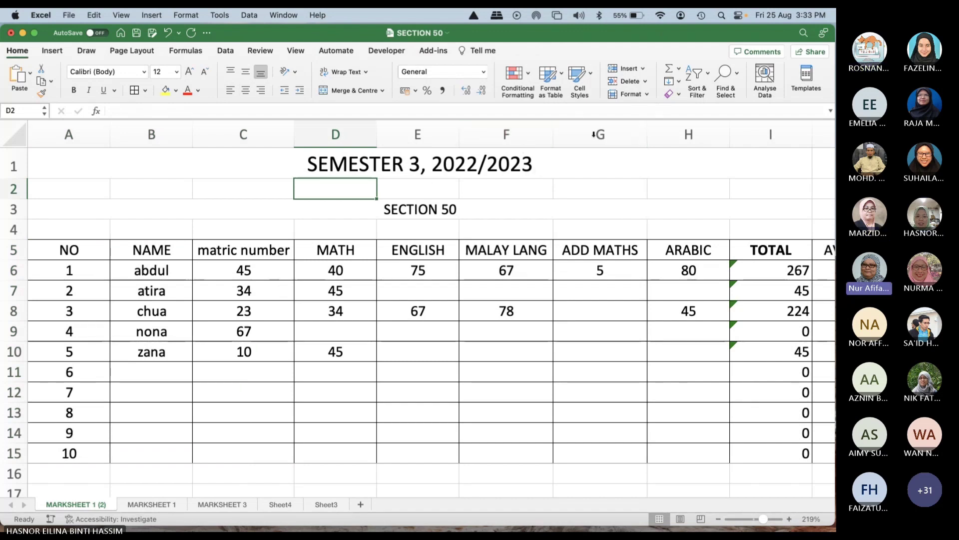
click(522, 175)
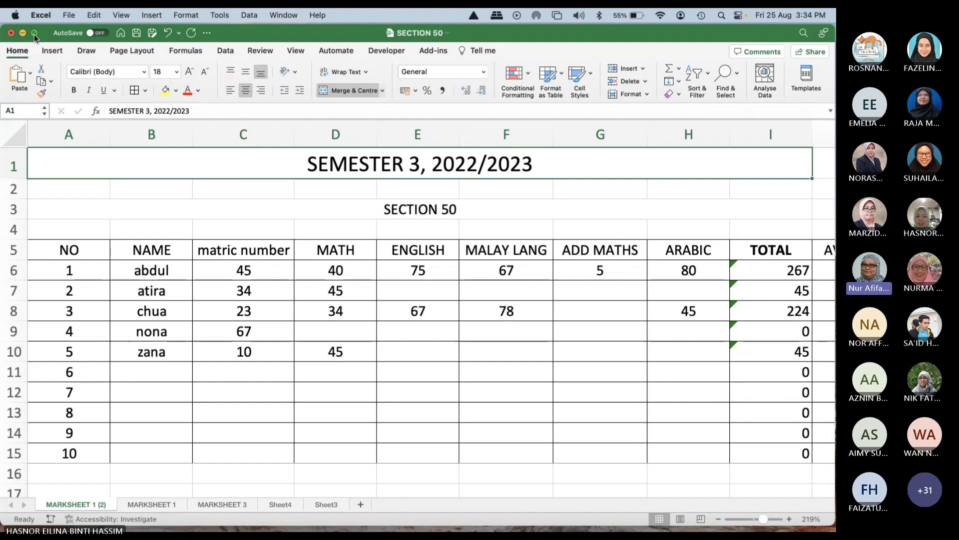
Step: Select the entire MARKSHEET 1 (2) sheet and view the commands available for the whole-sheet selection
mouse_move(33, 34)
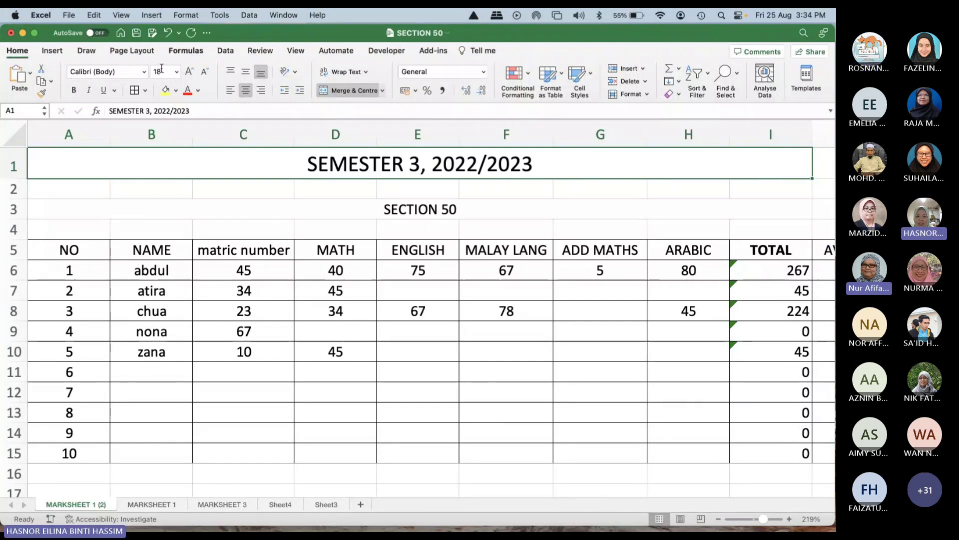
mouse_move(8, 156)
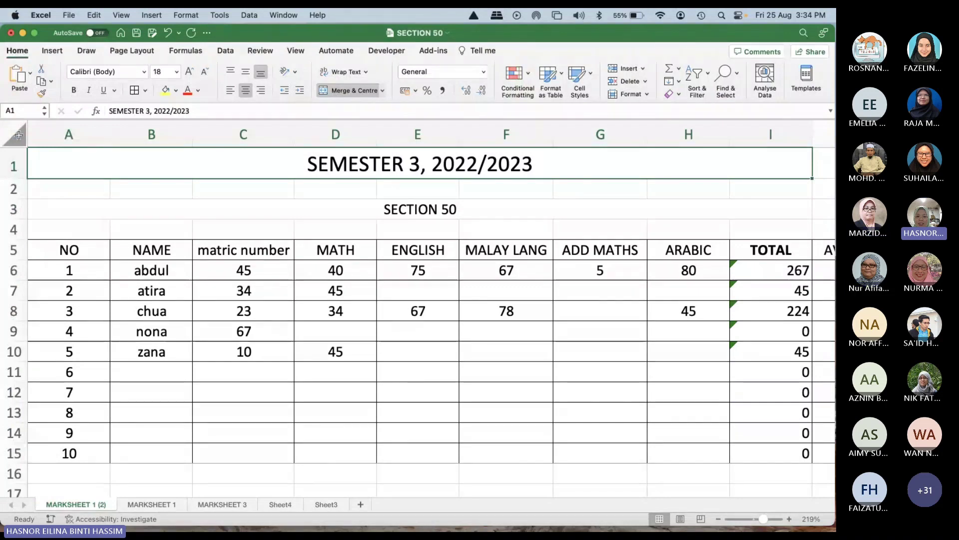
click(19, 135)
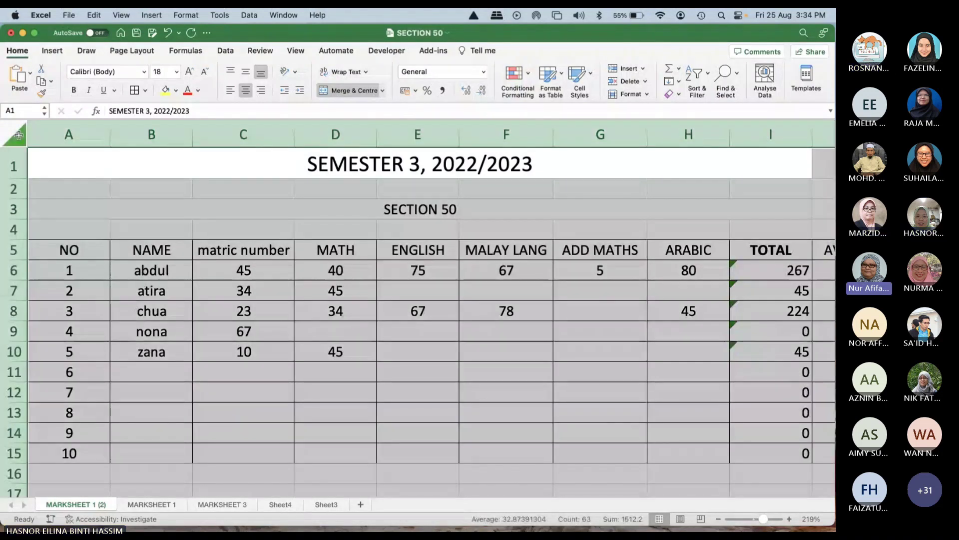
right_click(19, 136)
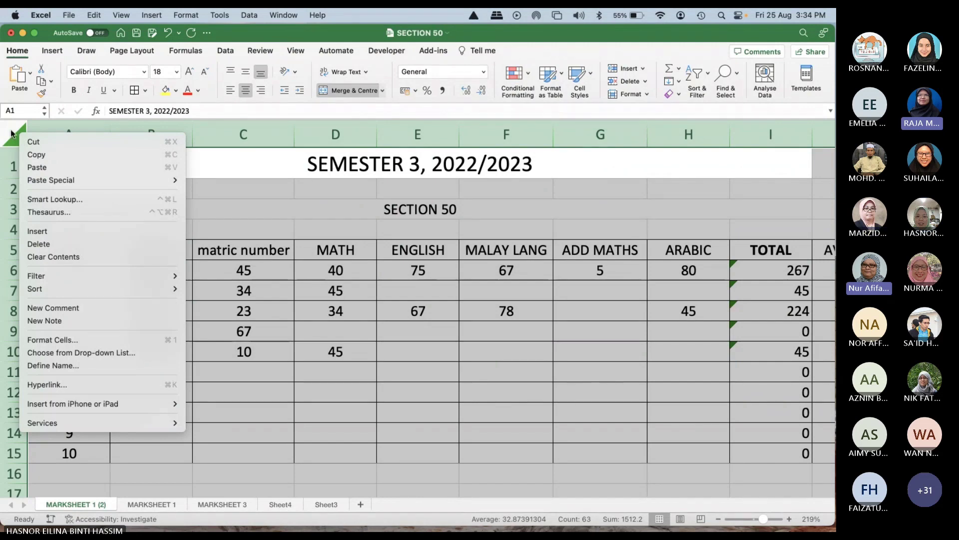
click(12, 132)
right_click(12, 132)
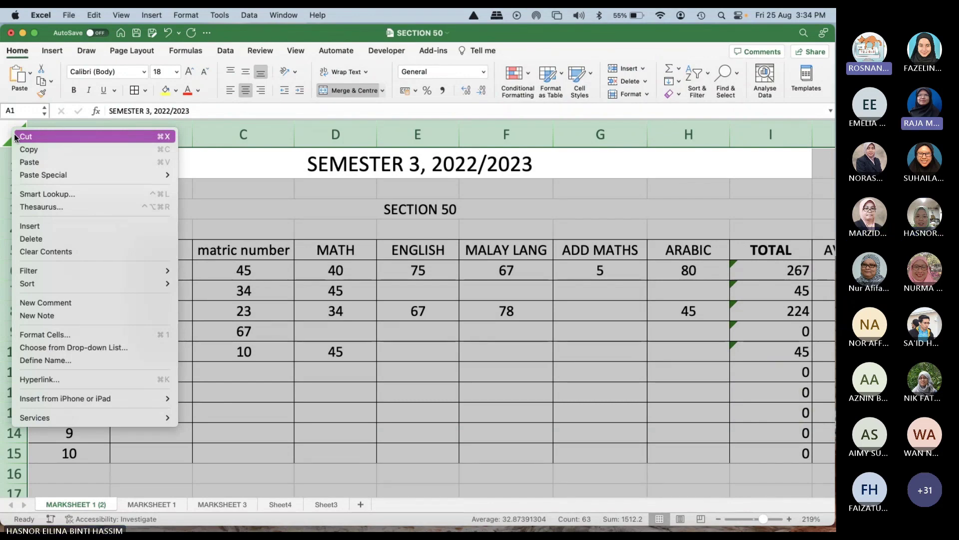
click(202, 128)
click(139, 136)
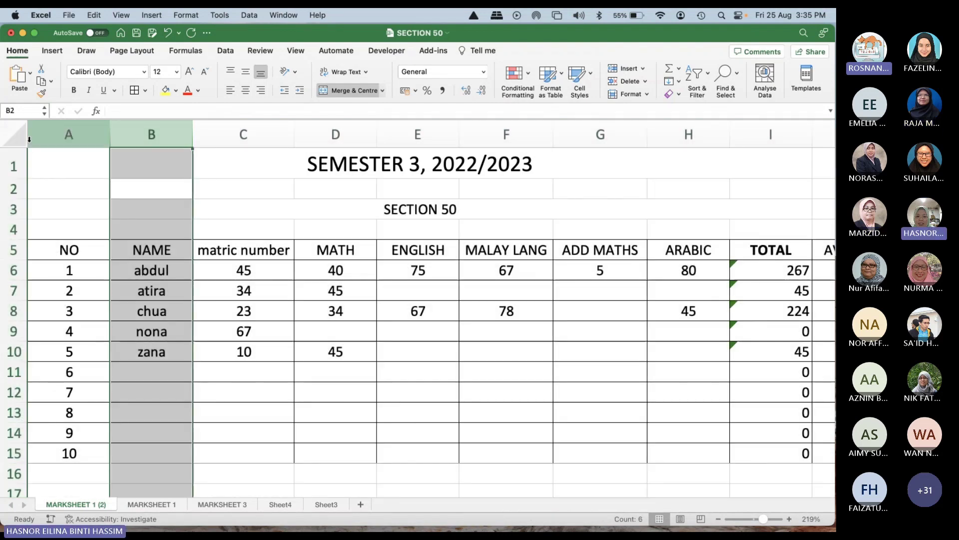
click(11, 133)
right_click(9, 132)
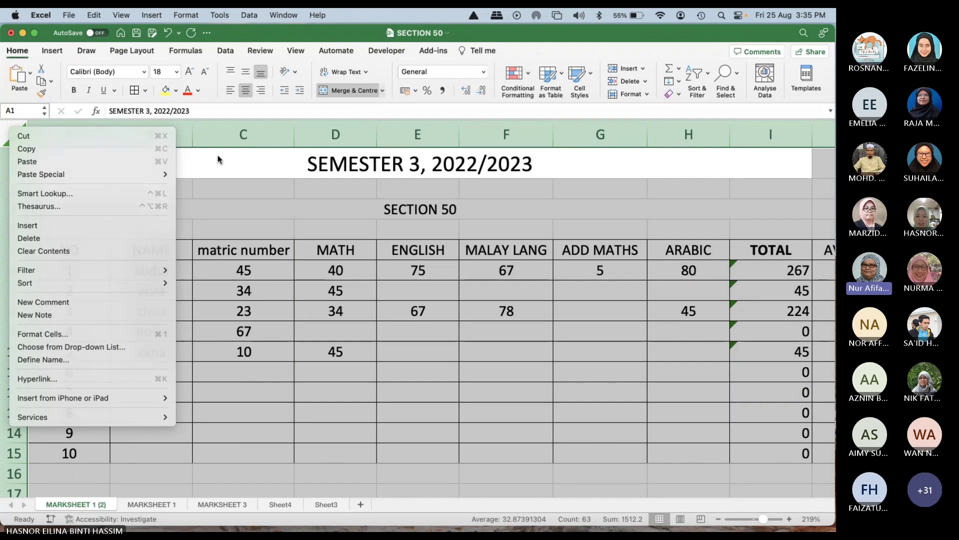
key(Escape)
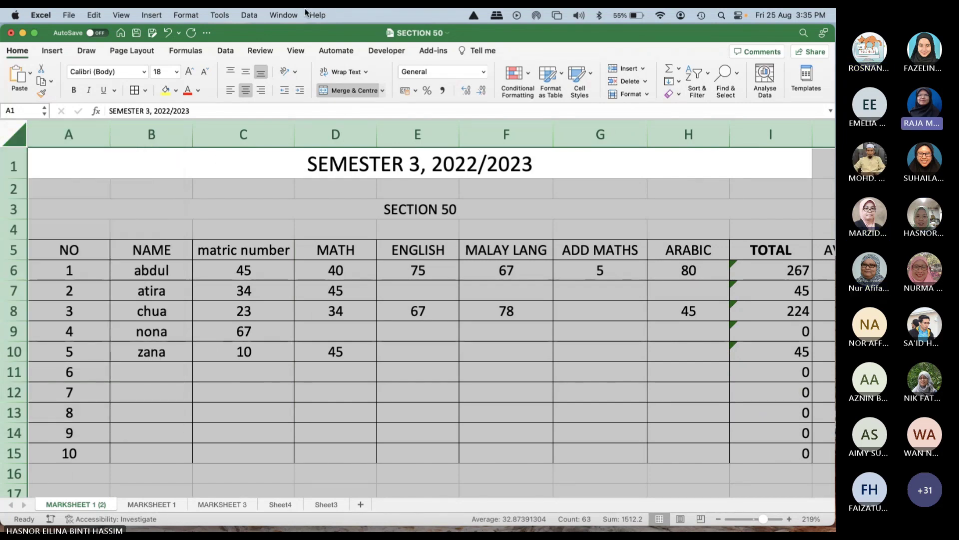
Step: Select the MATH, ENGLISH and MALAY LANG columns in D5:F15 and apply the window Hide command
click(298, 52)
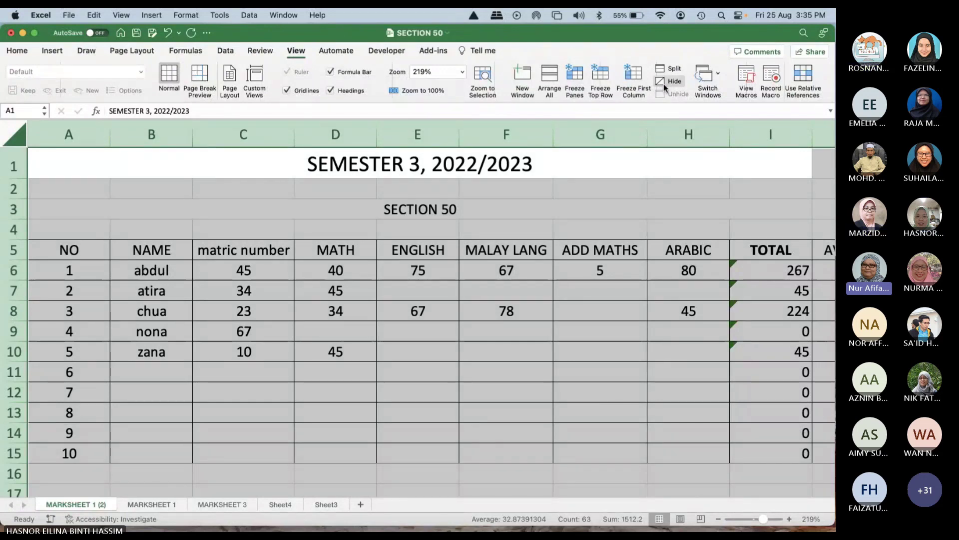
click(509, 206)
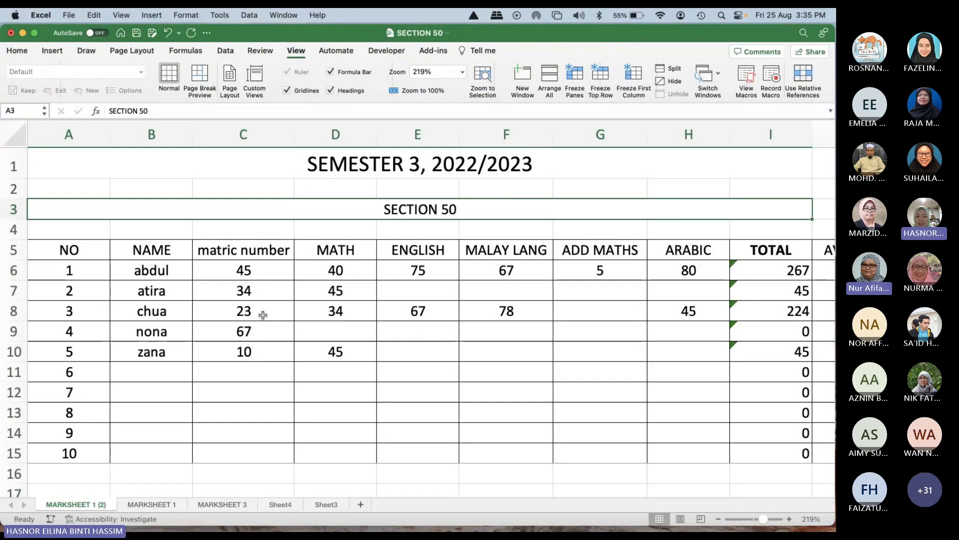
mouse_move(308, 248)
mouse_down()
mouse_move(475, 300)
mouse_move(515, 445)
mouse_up()
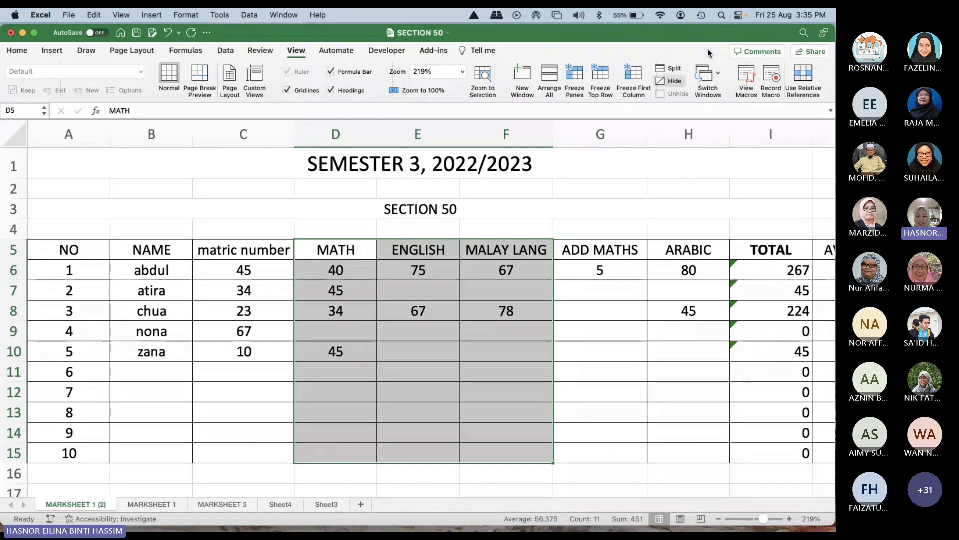
click(674, 82)
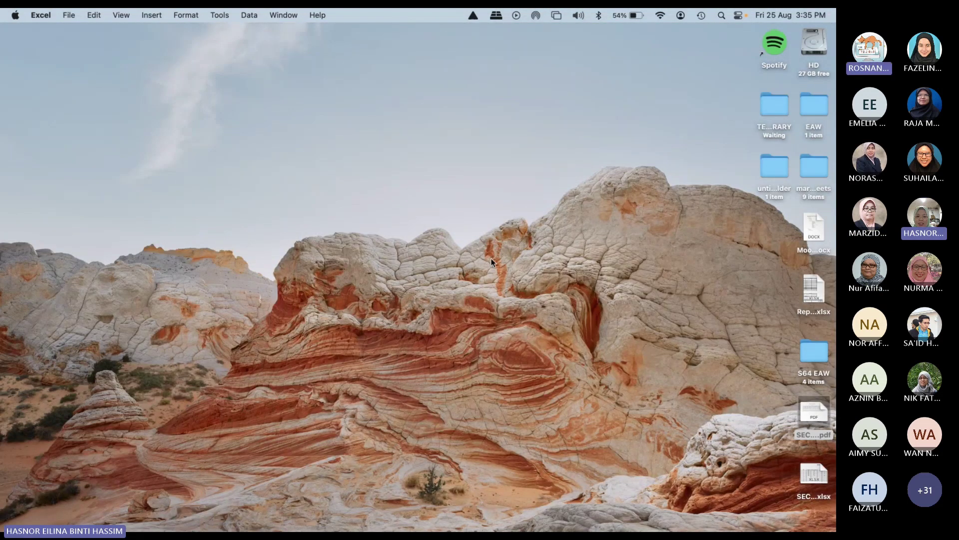
Step: Bring up the Excel template gallery and create a new blank workbook
mouse_move(25, 373)
click(24, 279)
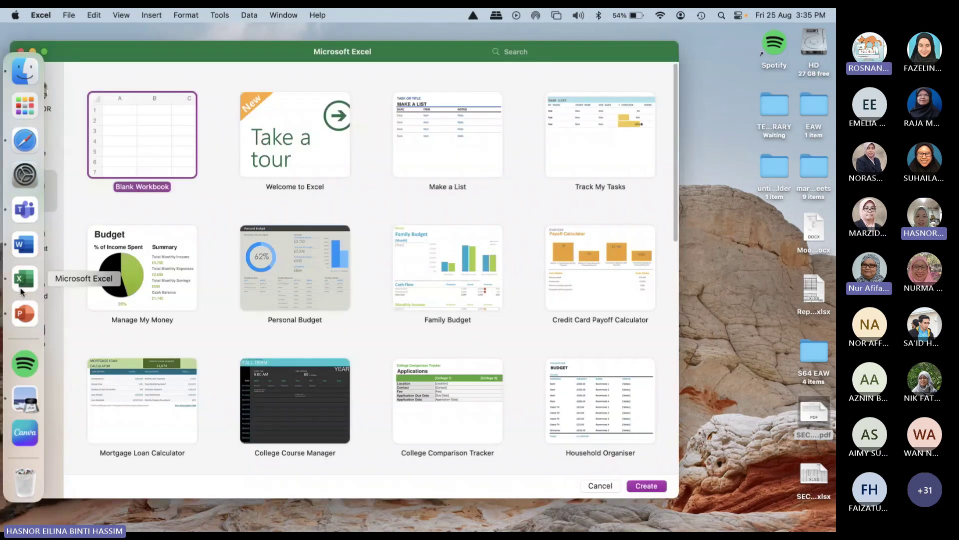
click(140, 122)
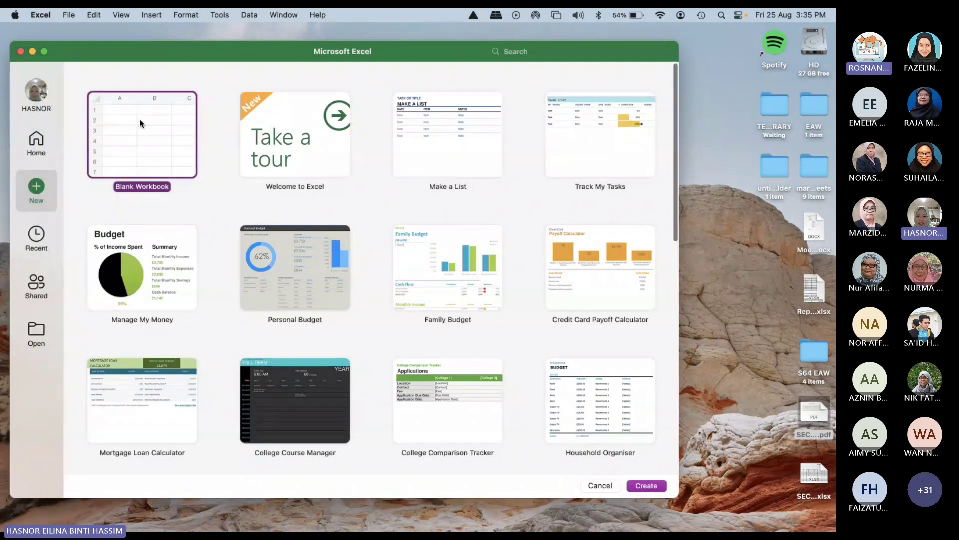
double_click(139, 122)
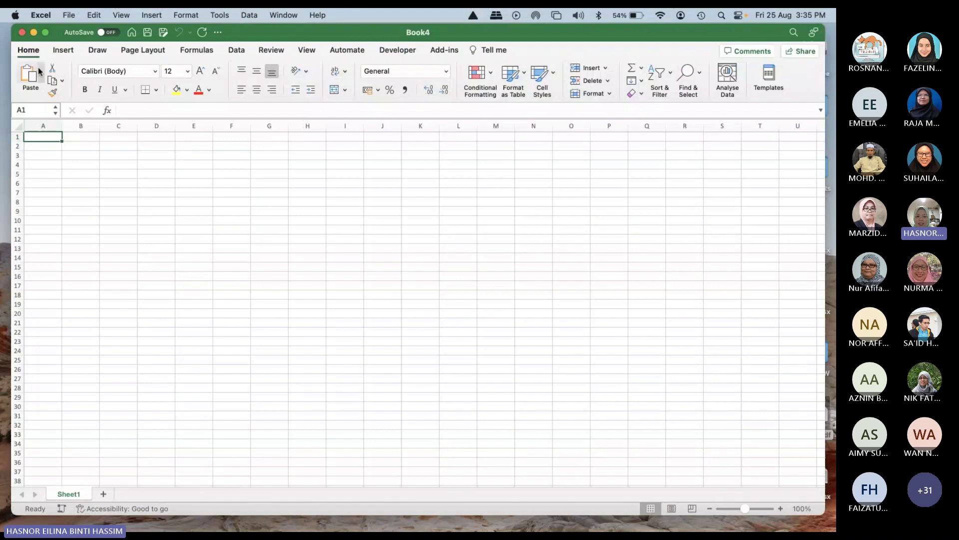
Step: Minimise the blank workbook and try to reopen the hidden workbook from its xlsx file on the desktop
click(33, 32)
double_click(815, 471)
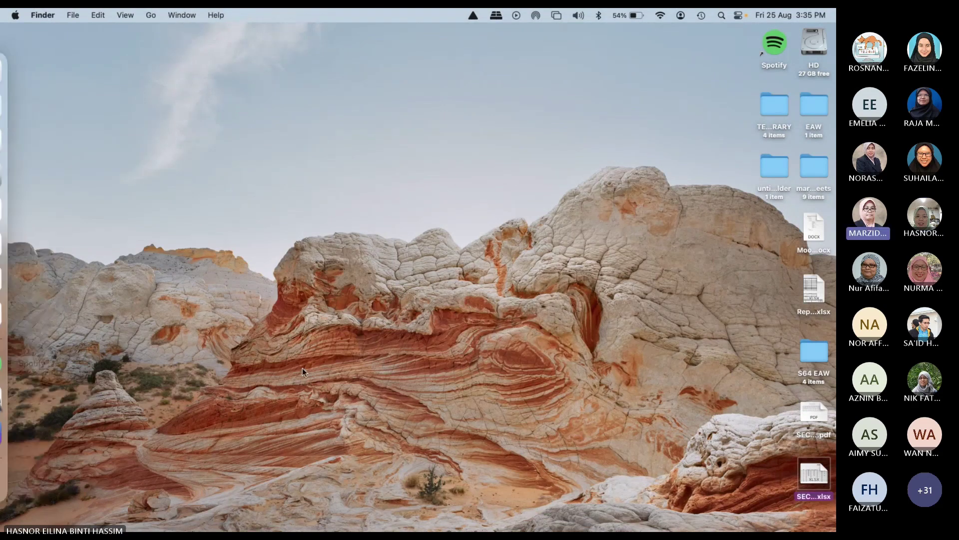
double_click(810, 464)
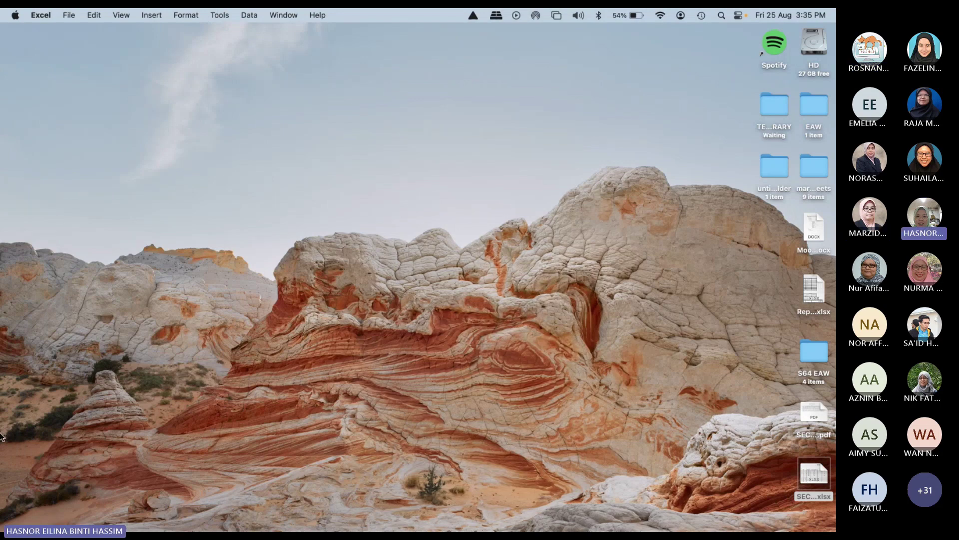
click(807, 471)
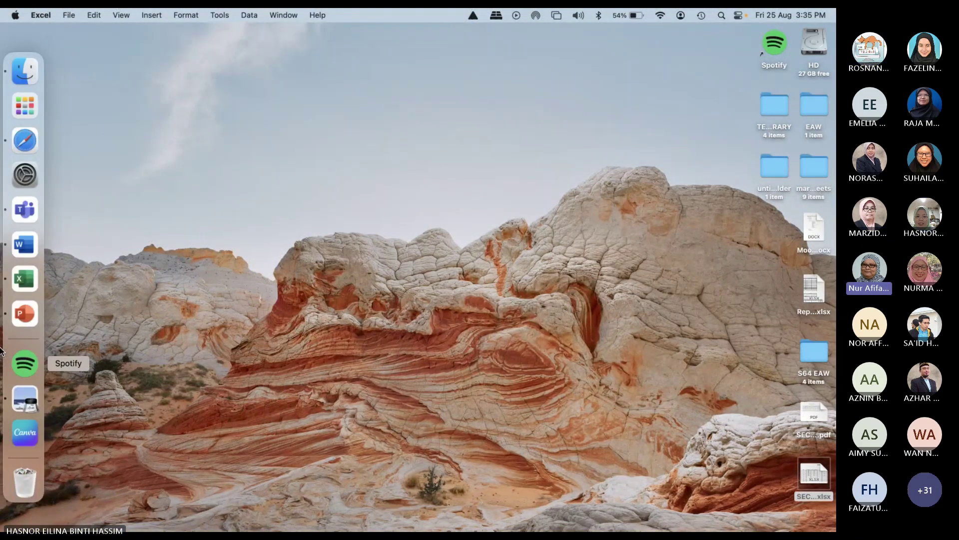
Step: Restore the blank workbook and try to reopen the hidden workbook from the recent files
click(20, 278)
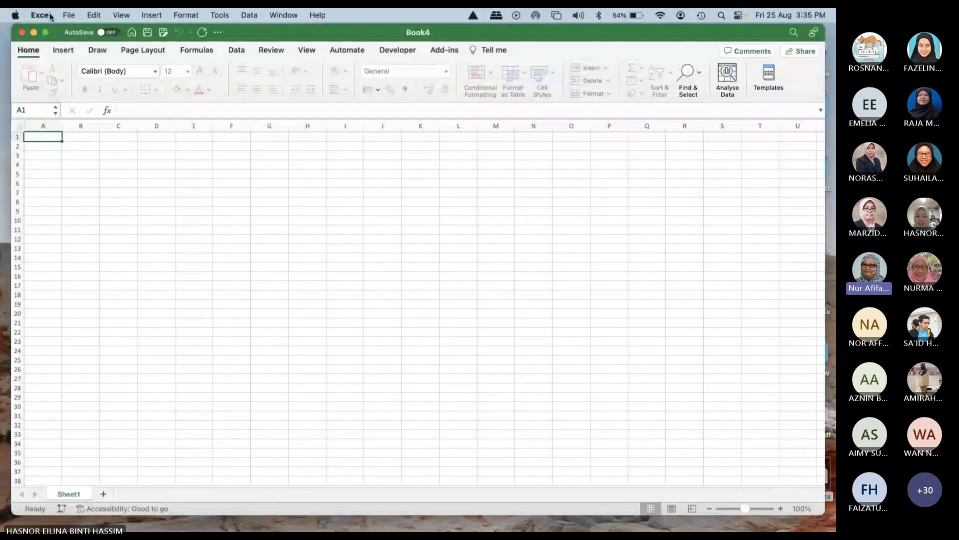
click(68, 15)
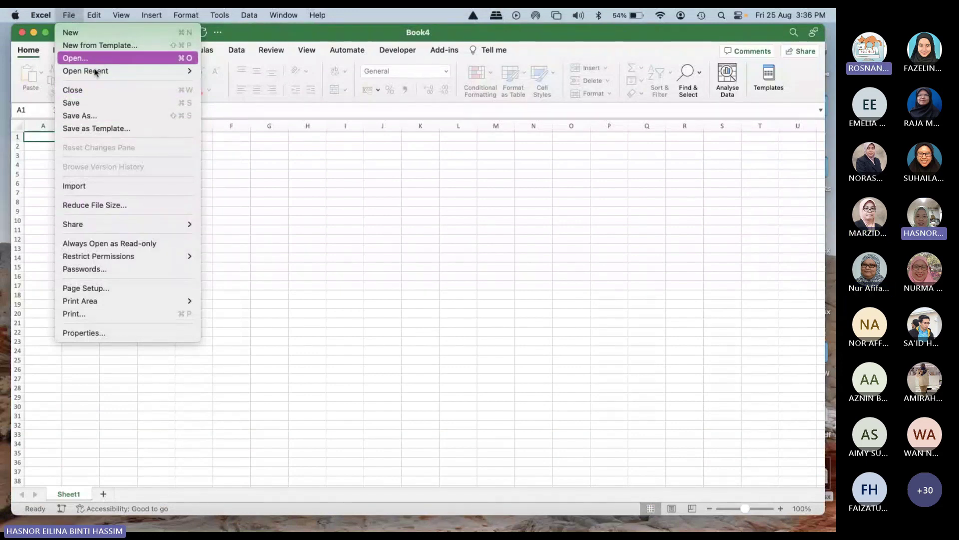
mouse_move(94, 72)
click(216, 73)
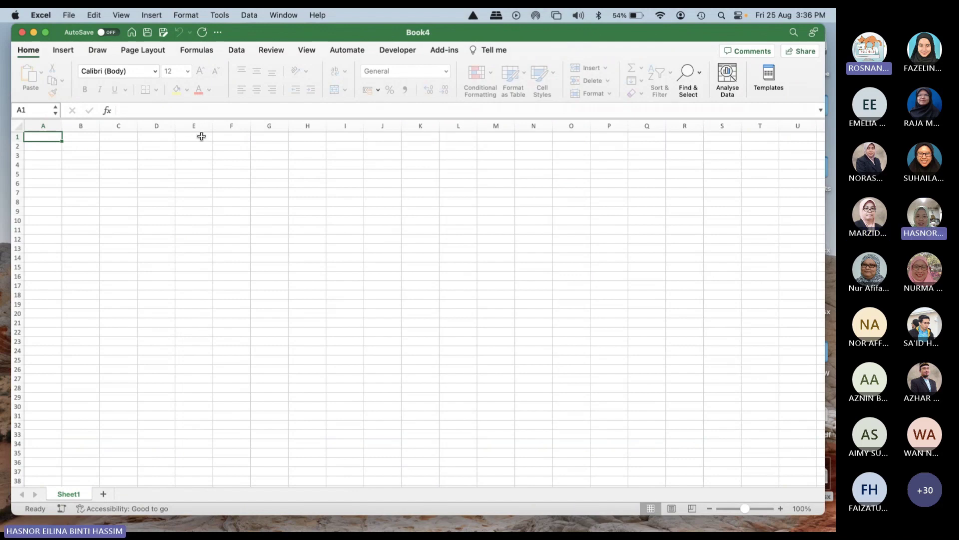
Step: Minimise the blank workbook to check the desktop and bring its window back
click(33, 33)
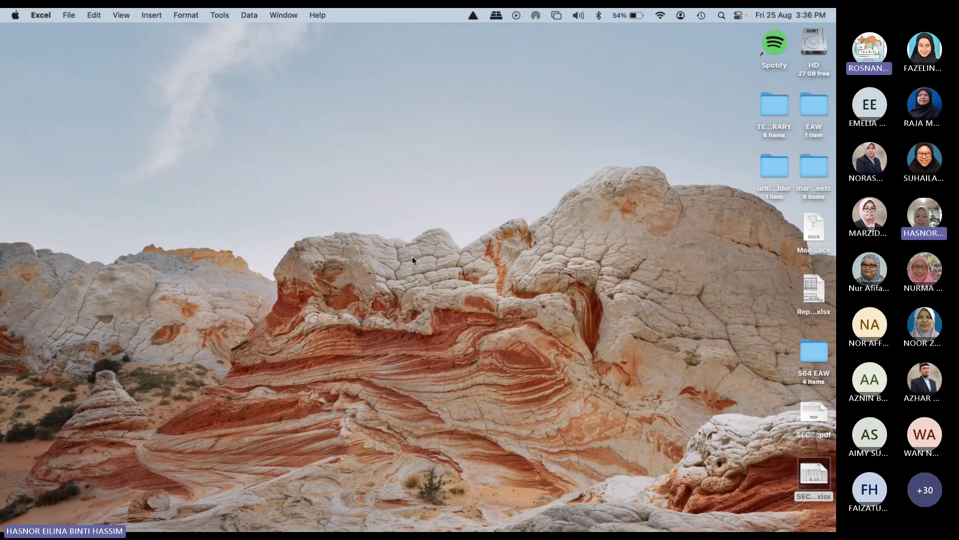
mouse_move(2, 429)
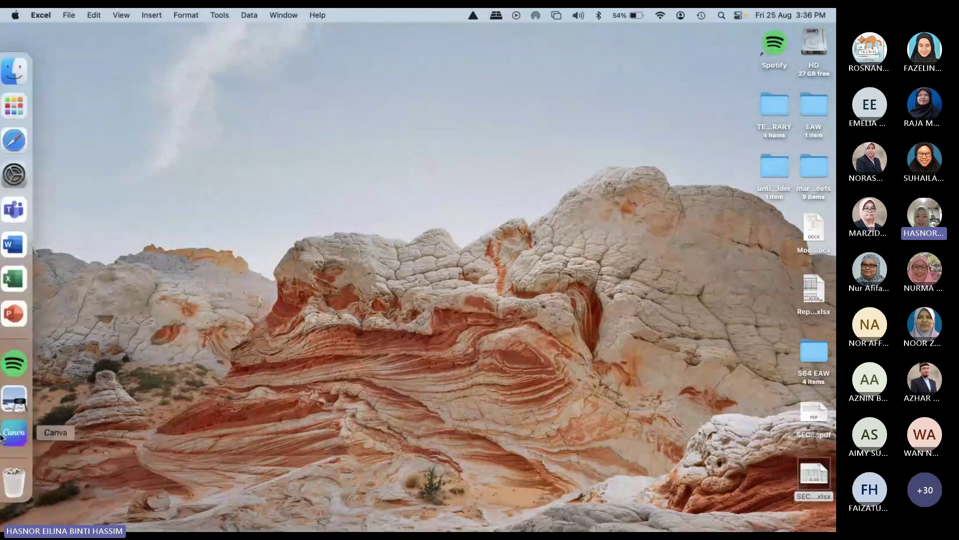
click(25, 278)
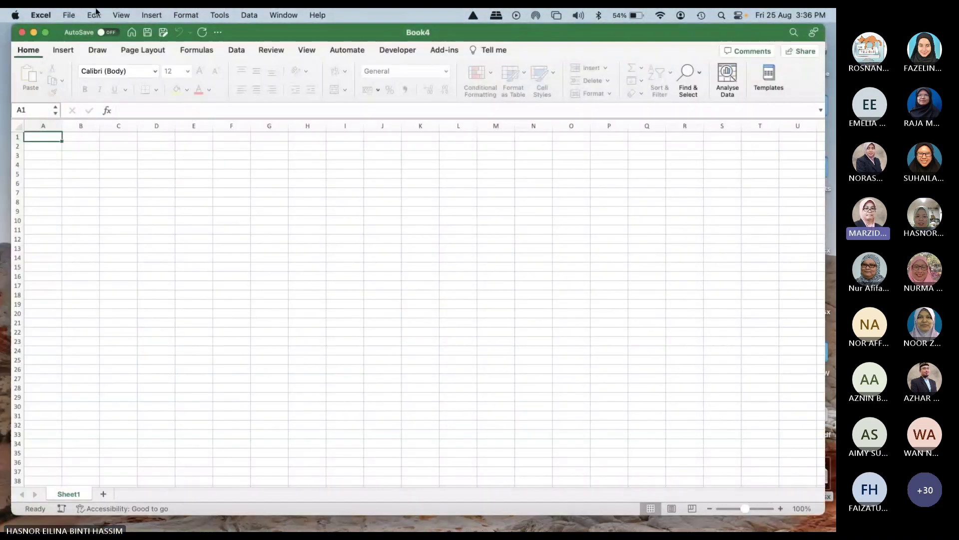
Step: Try to reopen the hidden SECTION 50 workbook from the recent files
click(69, 15)
mouse_move(155, 74)
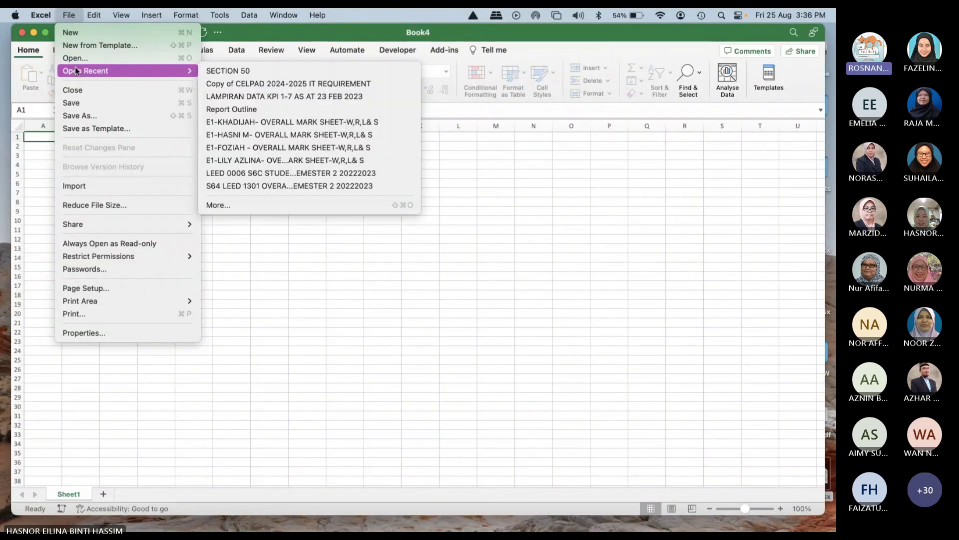
click(220, 72)
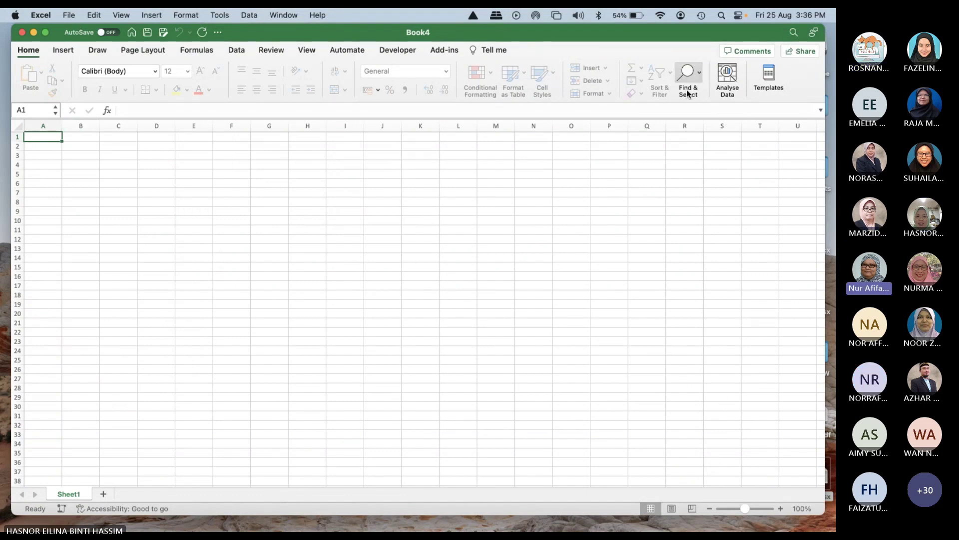
Step: Minimise the blank workbook and try to open SECTION 50.xlsx from its file on the desktop
click(32, 33)
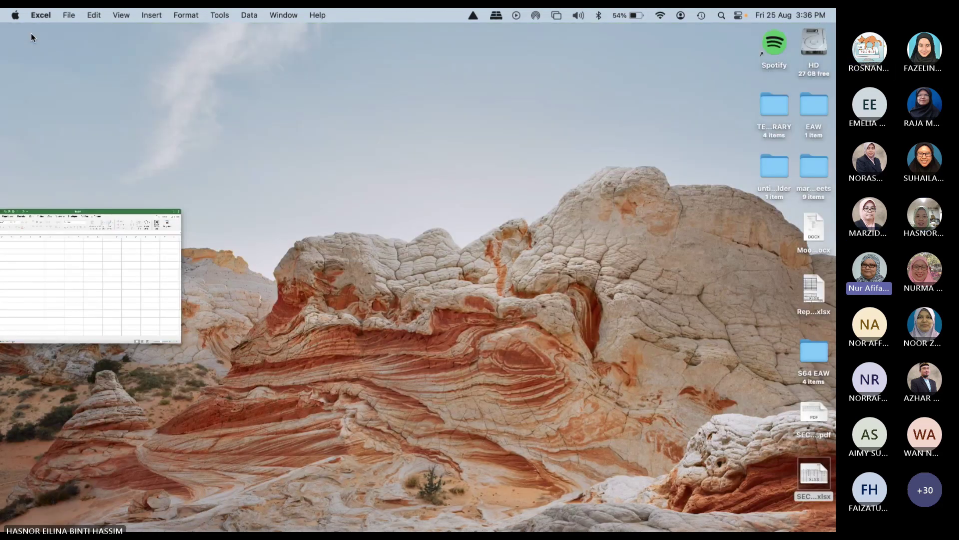
right_click(812, 499)
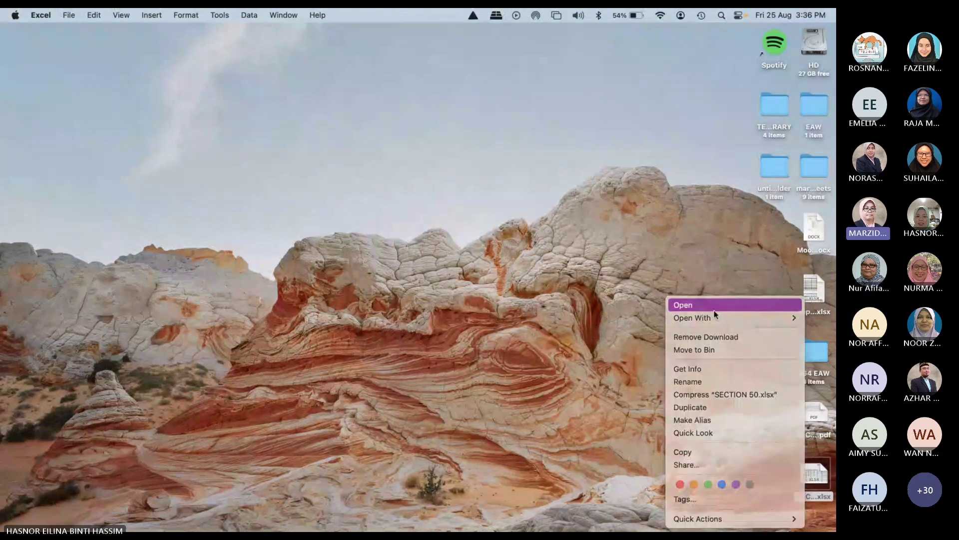
click(715, 309)
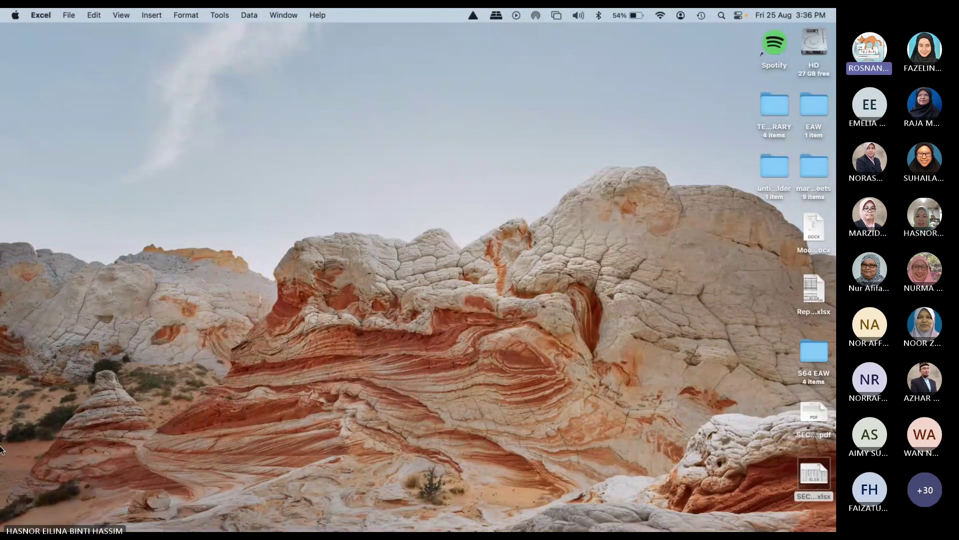
mouse_move(3, 440)
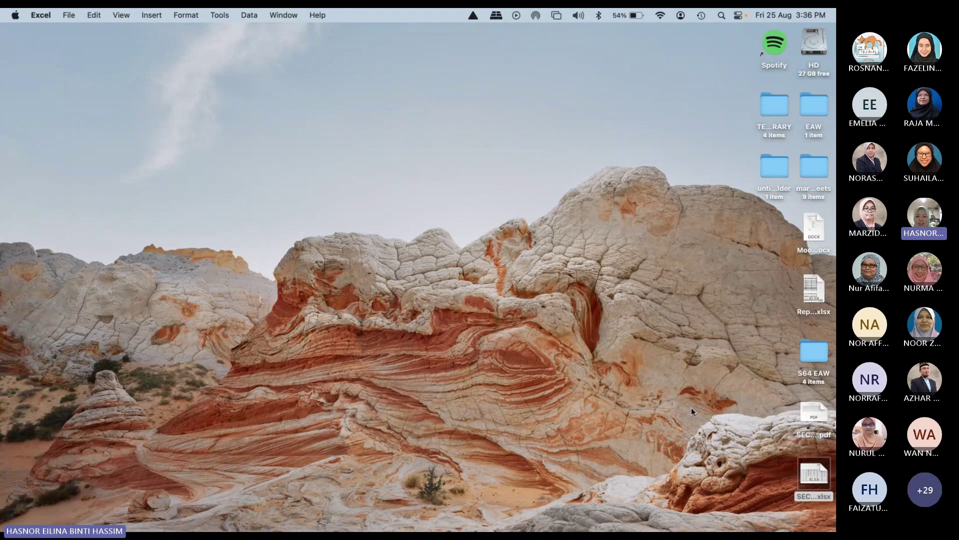
double_click(802, 475)
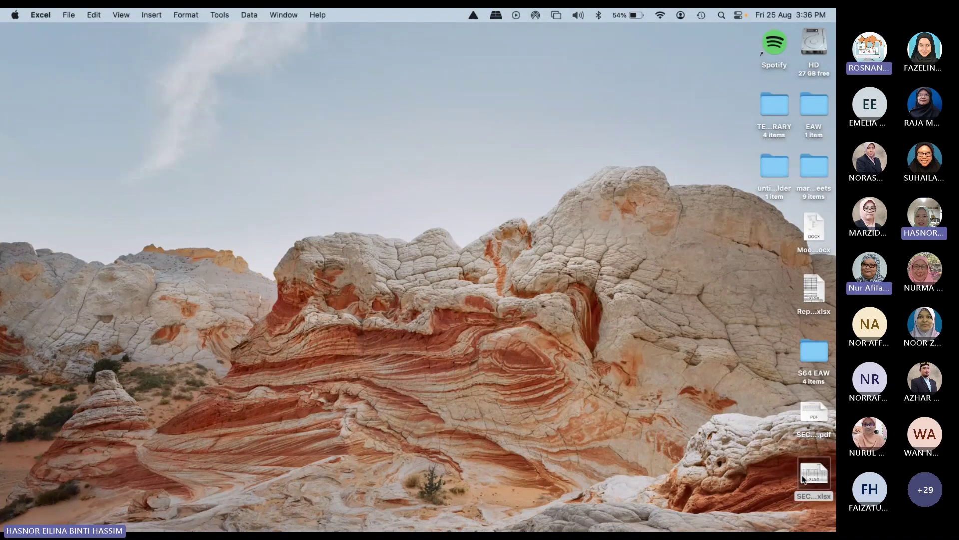
Step: Bring the blank workbook back and try again to open SECTION 50 from the recent files
mouse_move(2, 422)
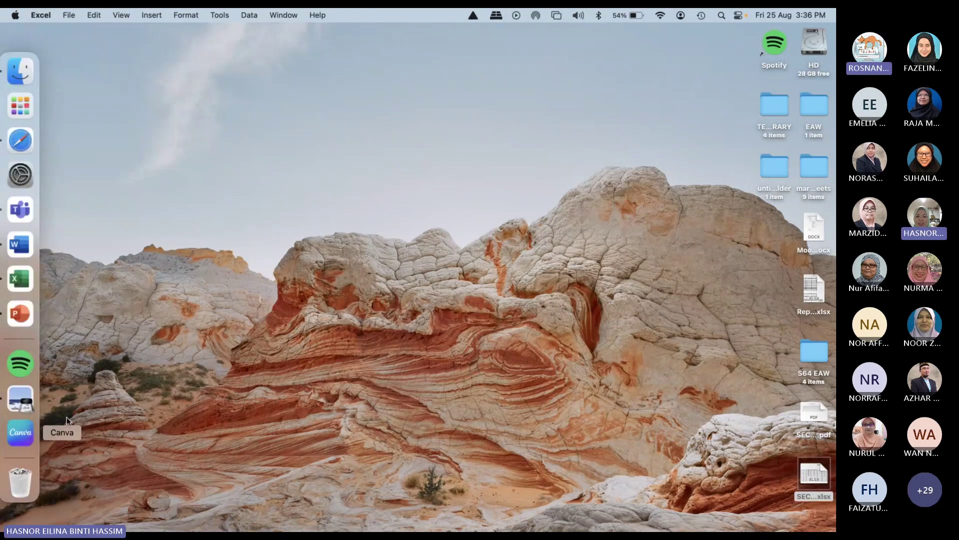
mouse_move(5, 290)
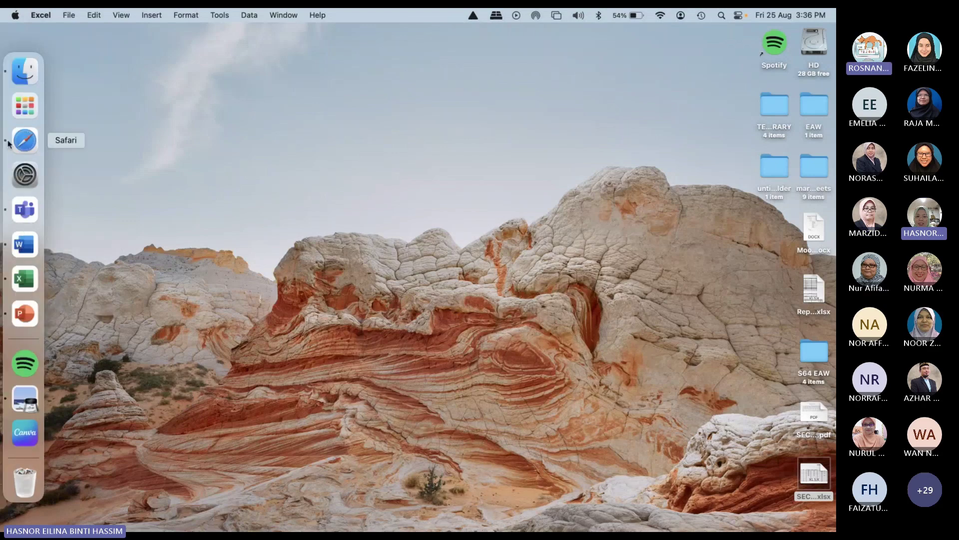
click(22, 278)
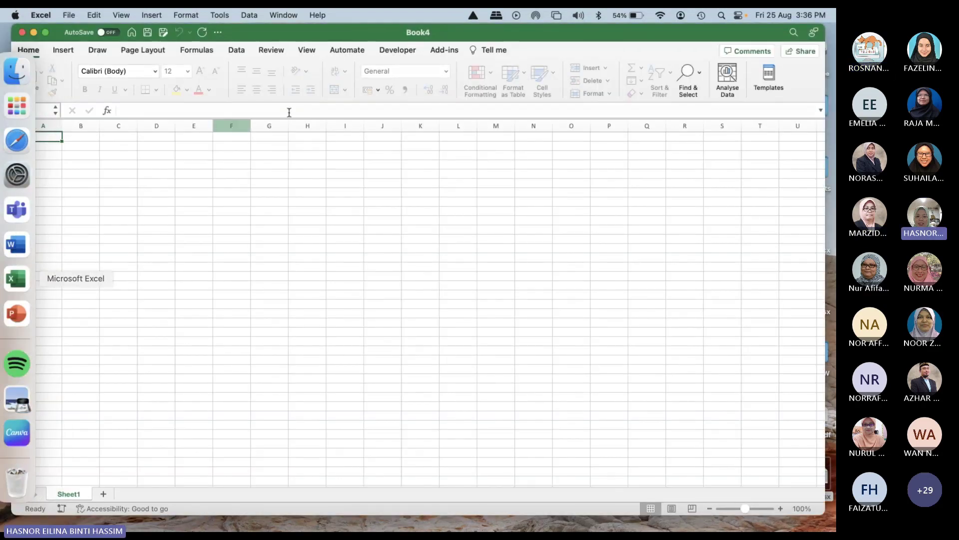
click(69, 16)
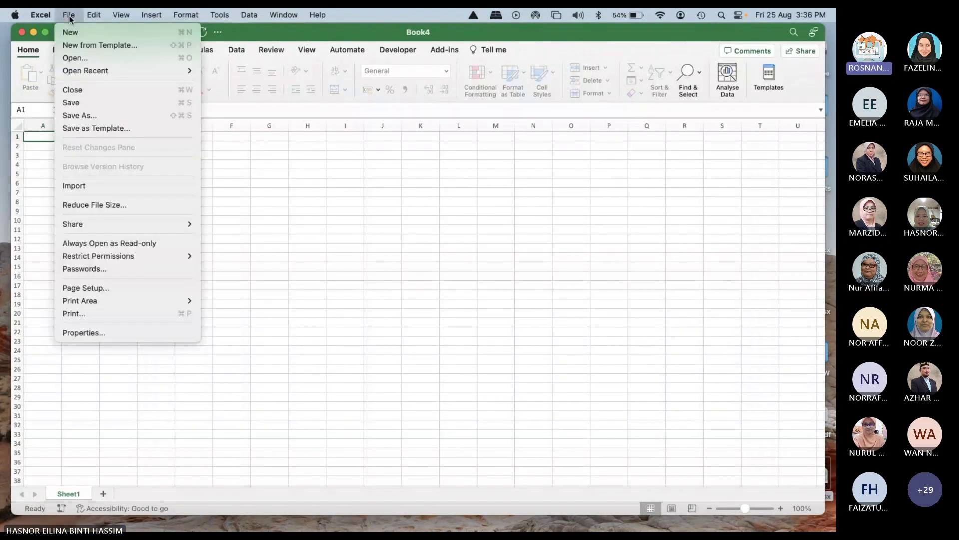
mouse_move(85, 73)
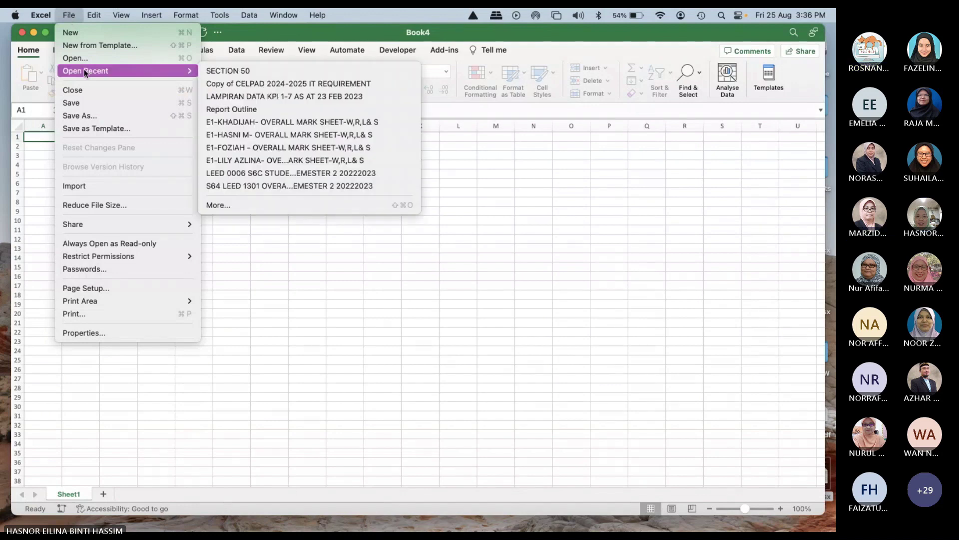
click(242, 73)
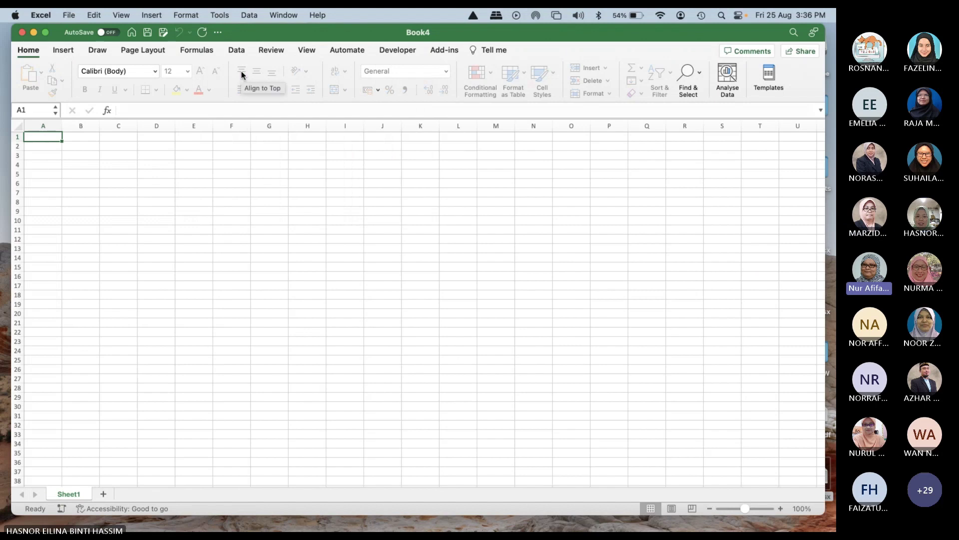
Step: Minimise and restore the blank workbook, and try to open SECTION 50.xlsx by browsing to it in the Desktop folder
click(33, 33)
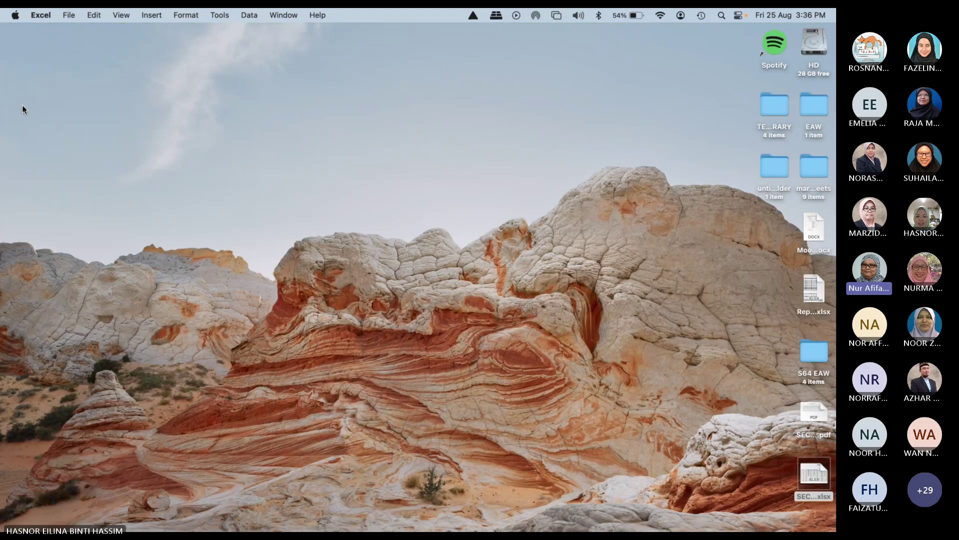
mouse_move(2, 222)
click(25, 279)
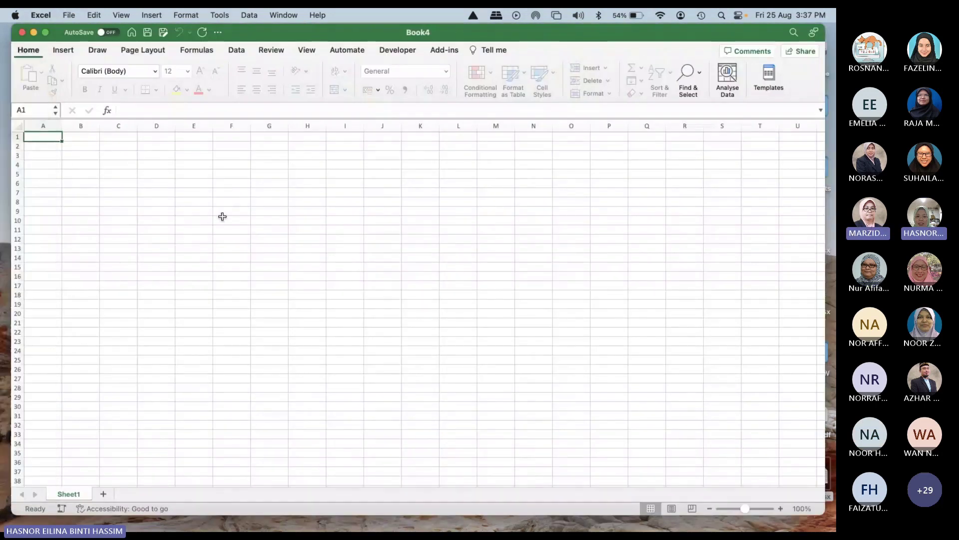
click(69, 15)
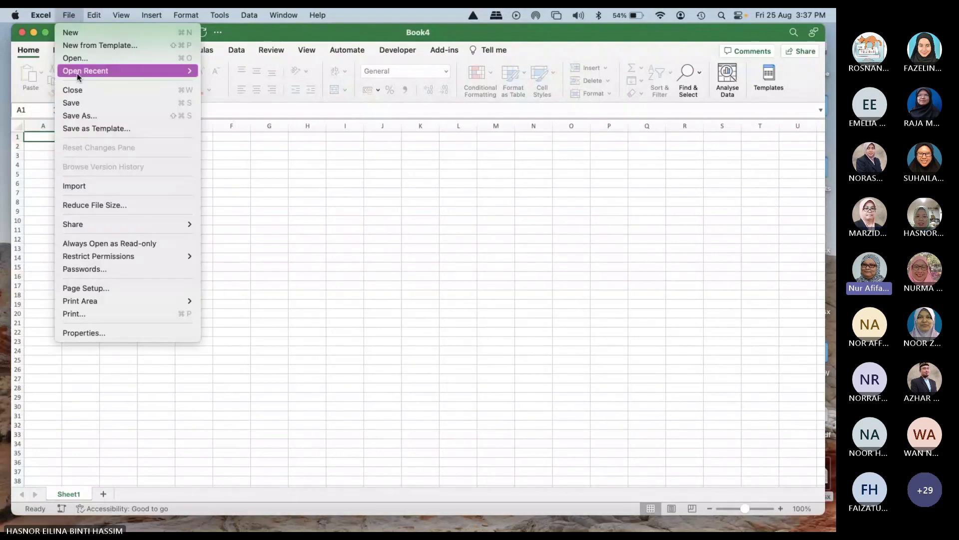
mouse_move(82, 77)
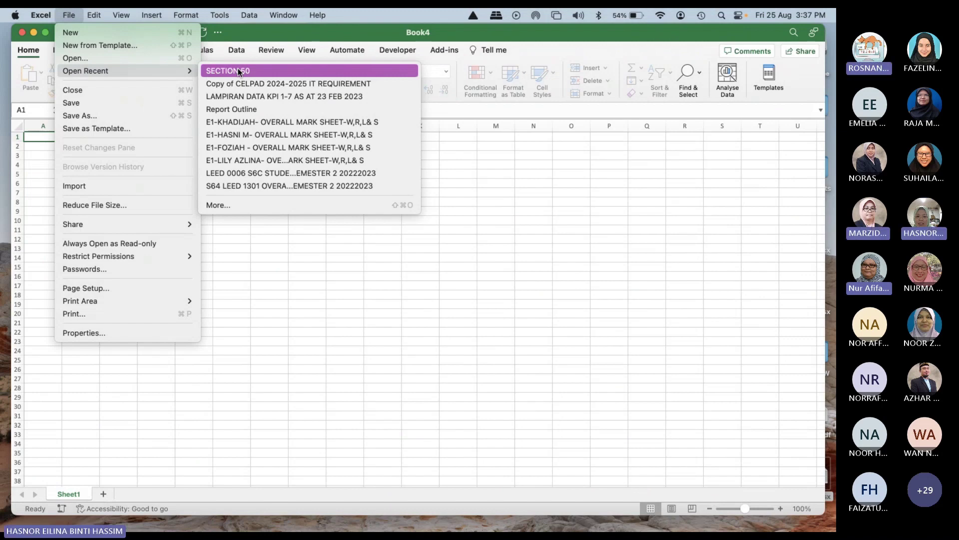
click(161, 57)
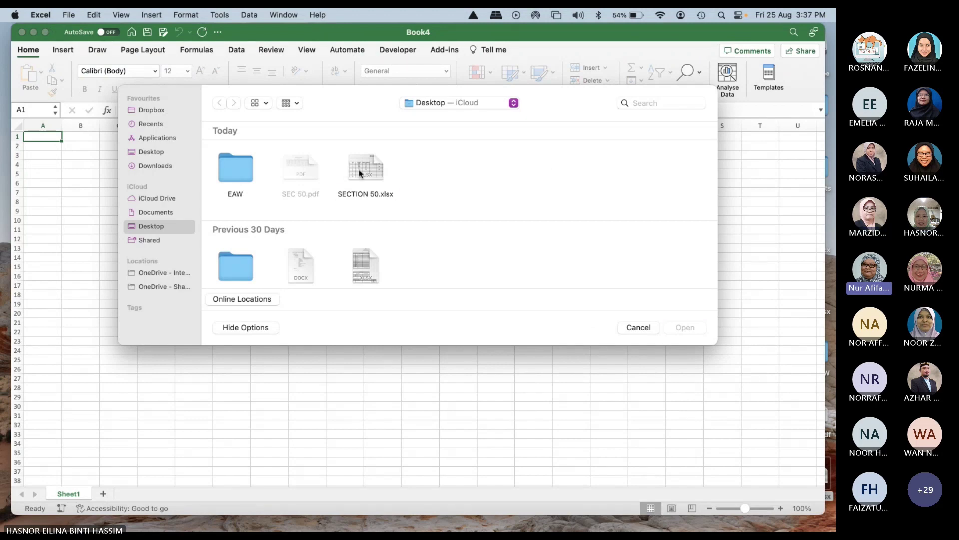
double_click(363, 169)
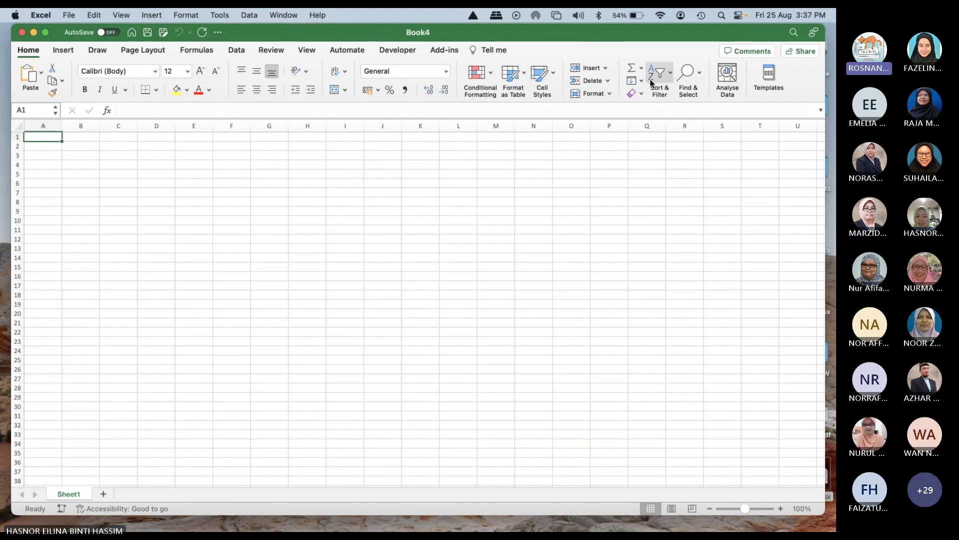
Step: Select the whole blank sheet and view the list of hidden workbooks without unhiding one
click(15, 126)
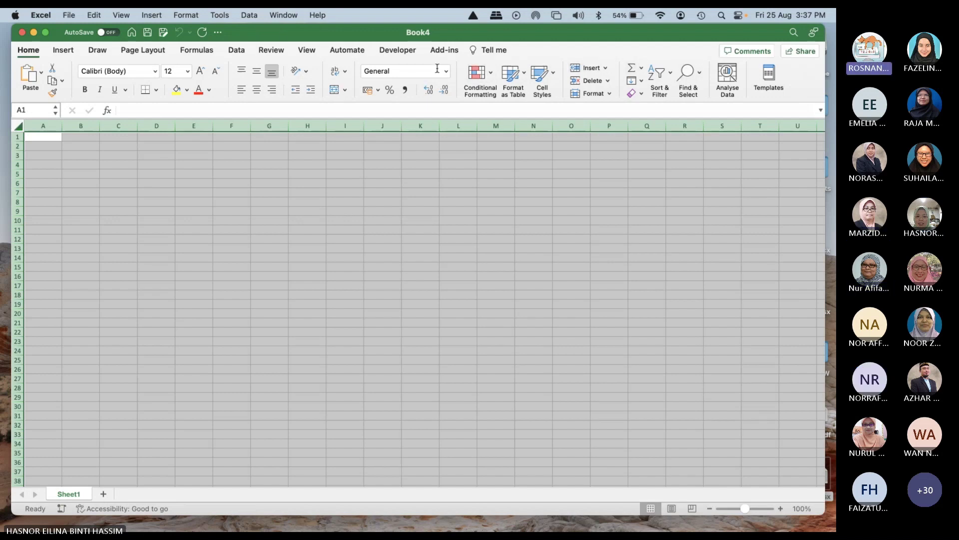
click(306, 50)
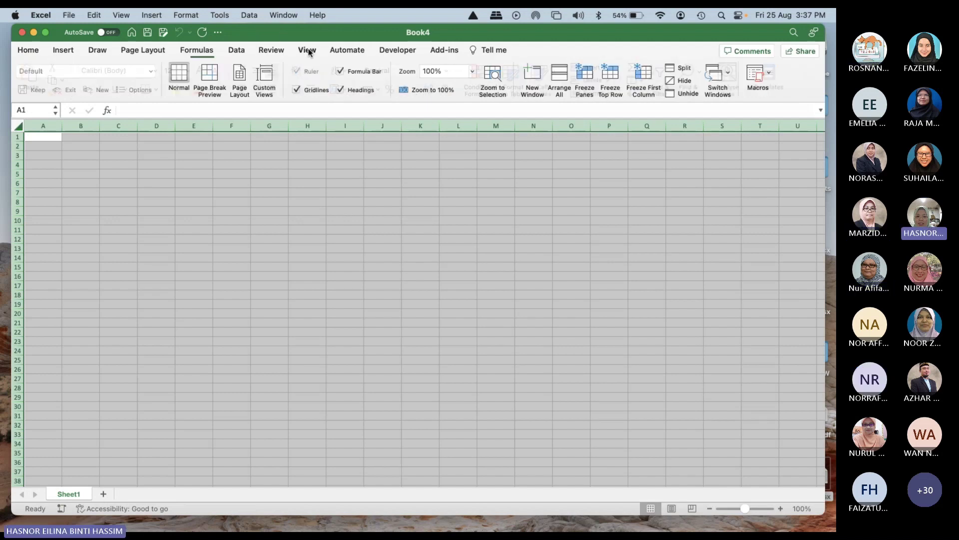
click(682, 93)
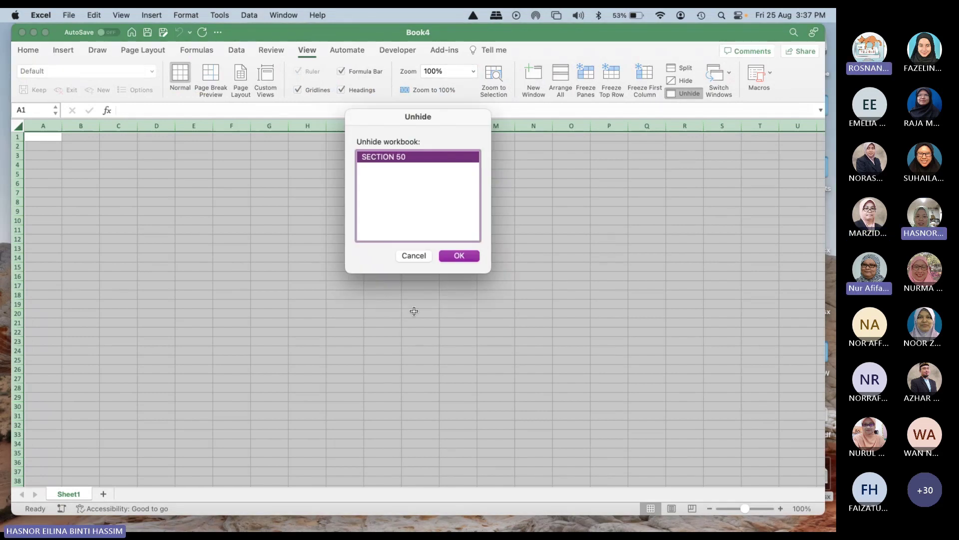
click(415, 256)
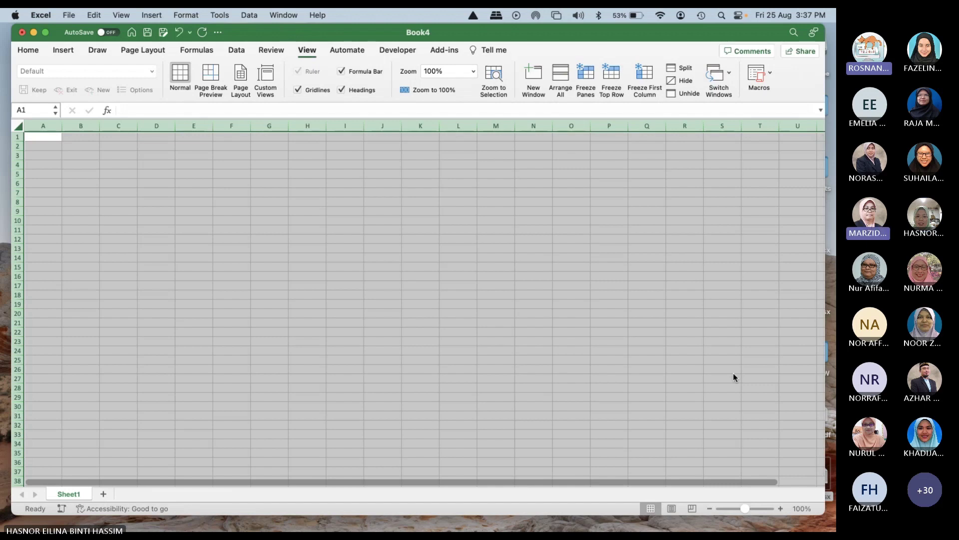
Step: Select columns G to I of the blank sheet and zoom the sheet to 138%
click(651, 337)
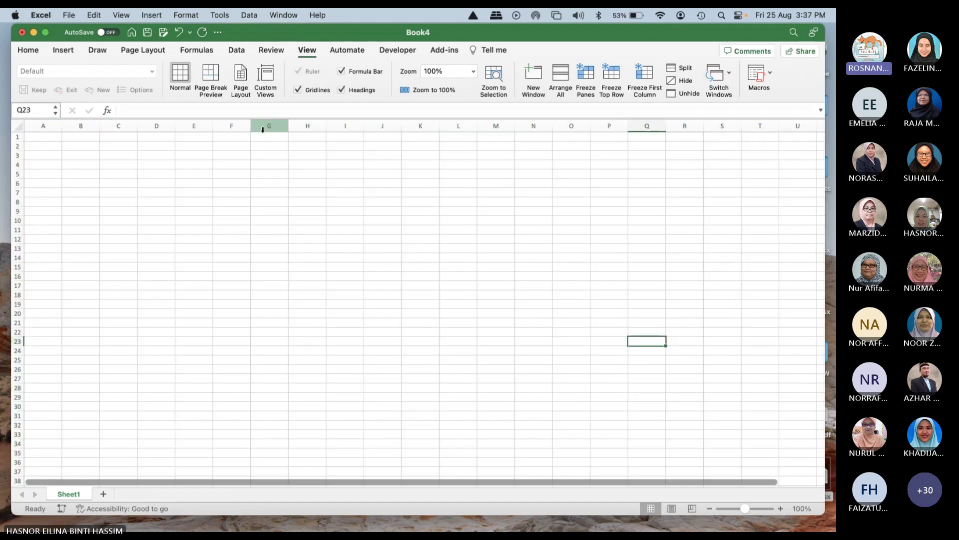
drag(262, 130, 346, 130)
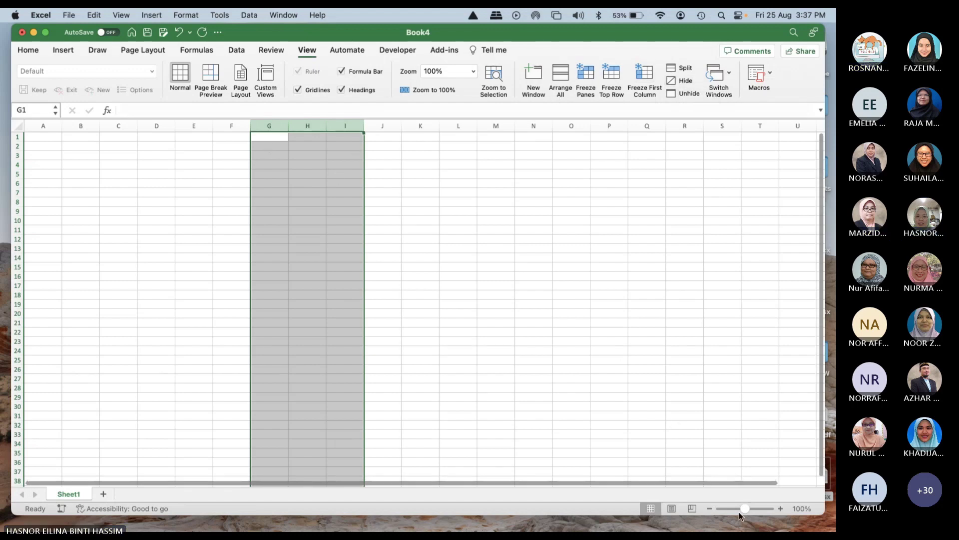
drag(746, 508, 749, 507)
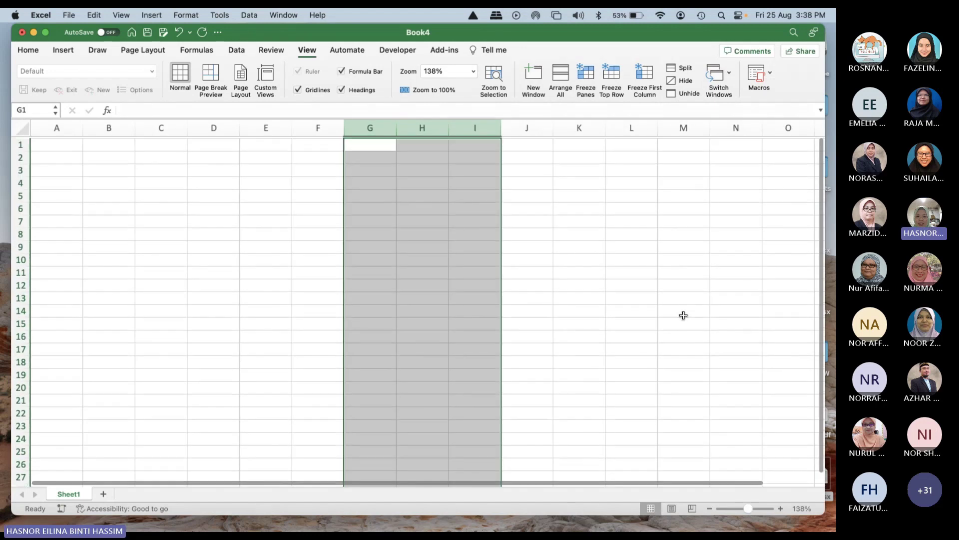
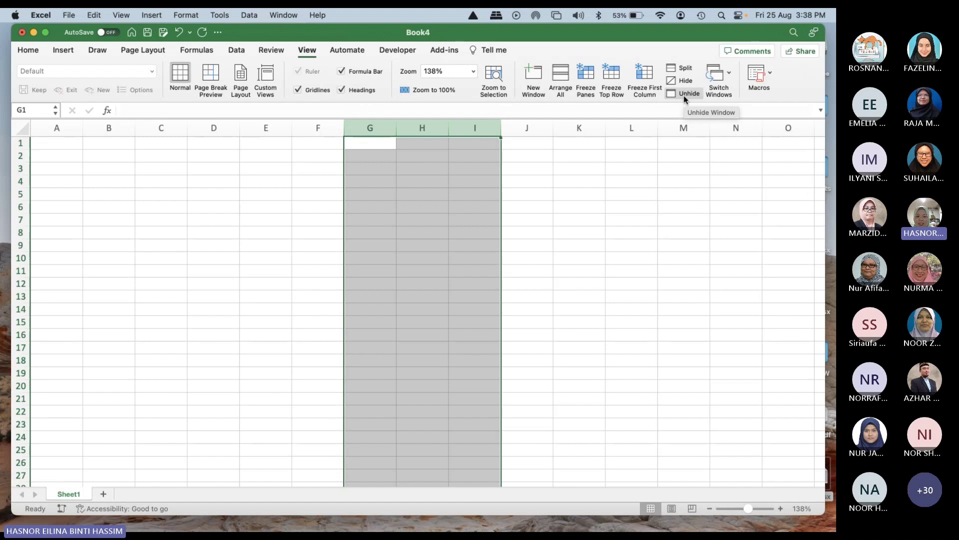
Step: Unhide the SECTION 50 workbook window
click(687, 94)
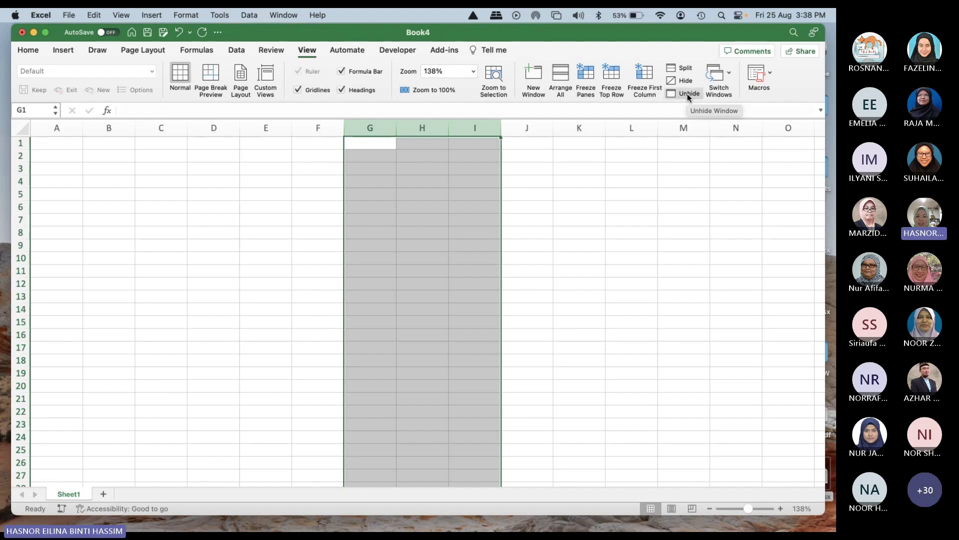
click(685, 93)
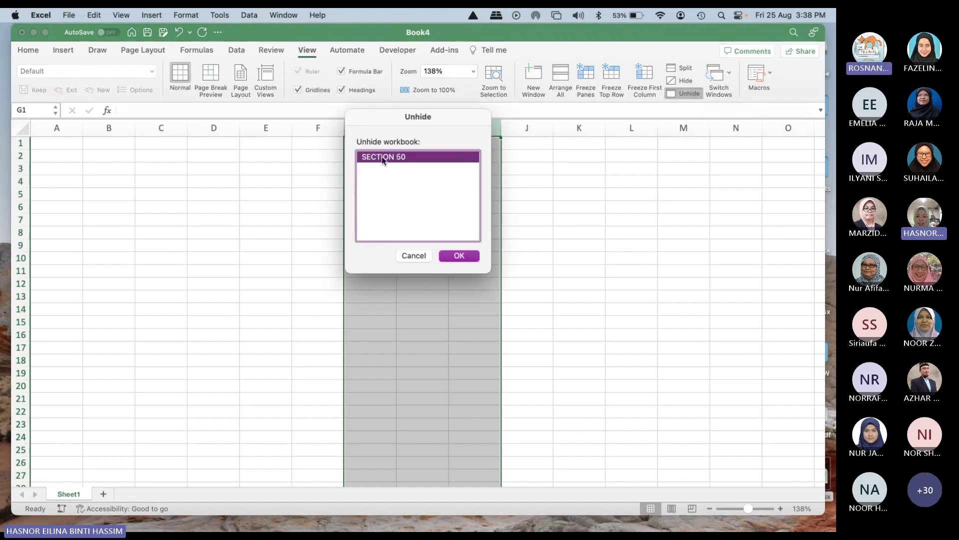
click(450, 253)
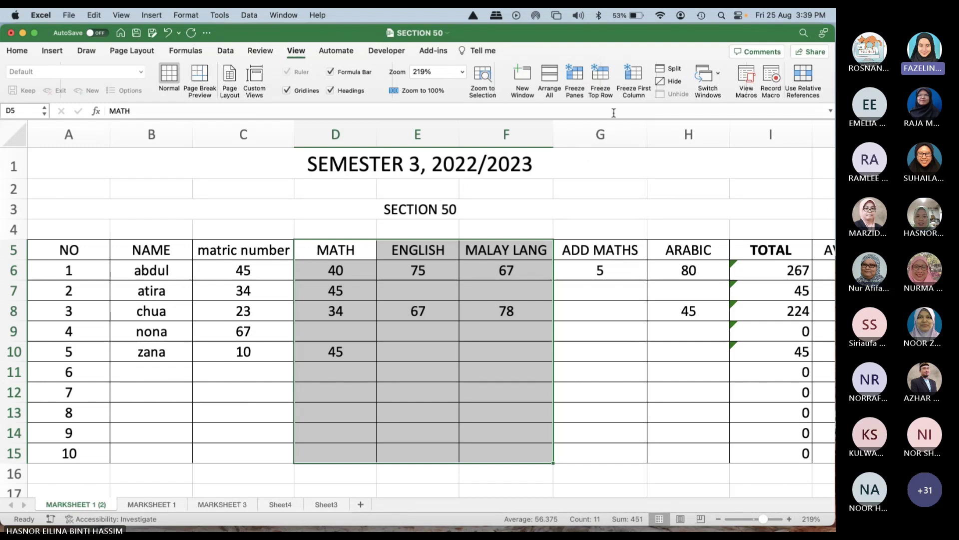
Step: Hide columns D to F, holding MATH, ENGLISH and MALAY LANG, on the MARKSHEET 1 (2) sheet
drag(347, 141, 506, 141)
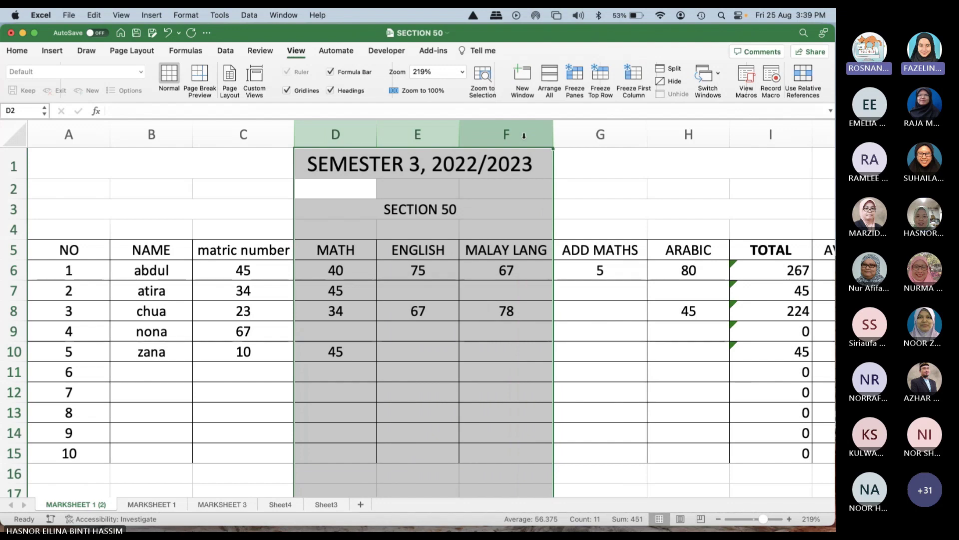
right_click(431, 142)
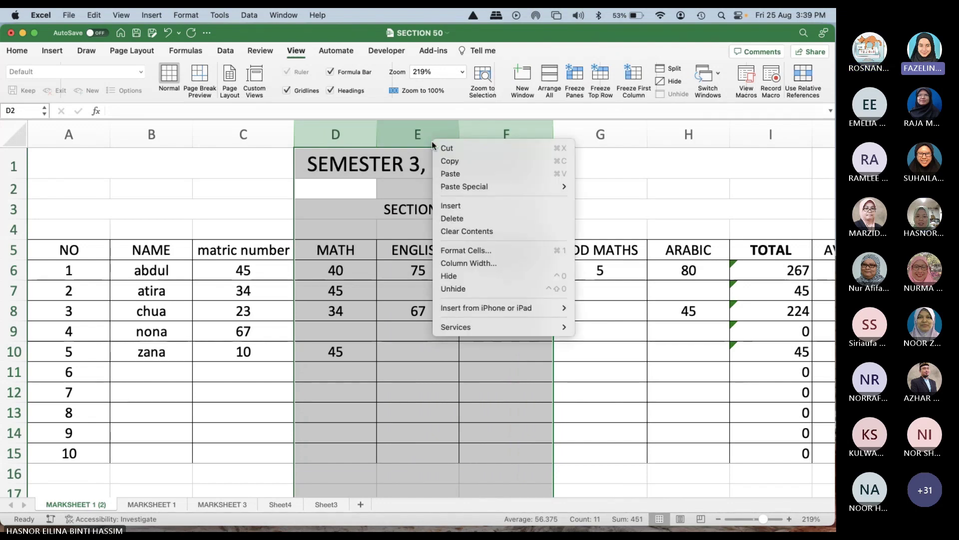
click(448, 276)
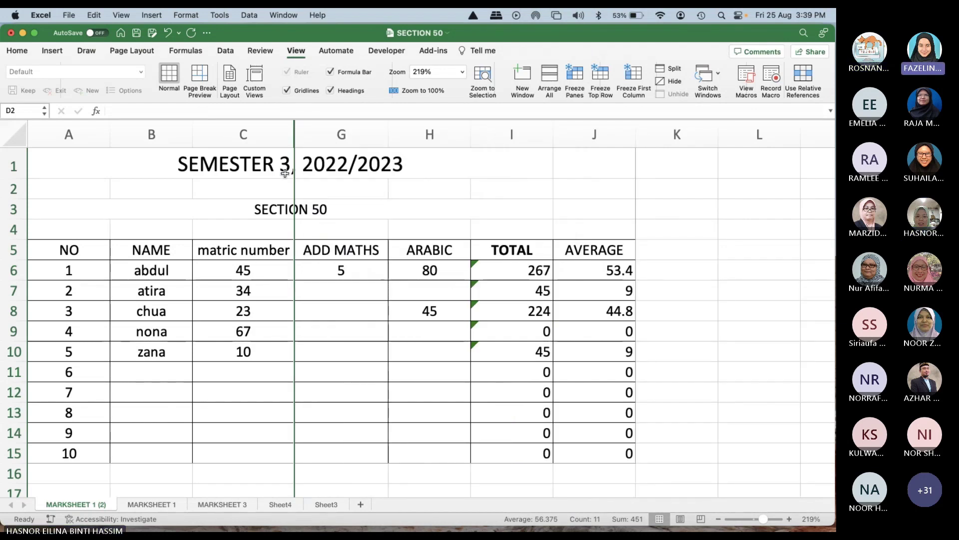
Step: Try to unhide the hidden columns D to F with only column C of the mark table selected
right_click(293, 140)
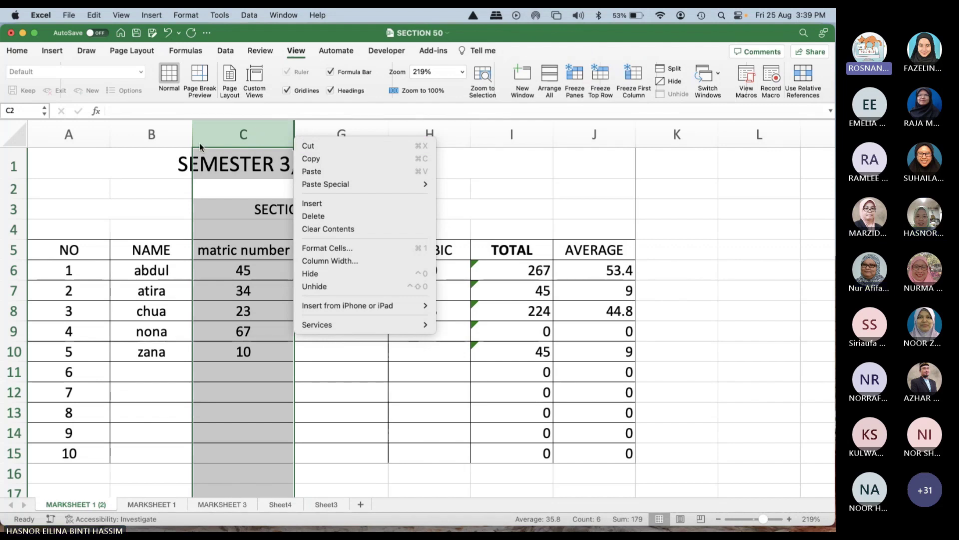
click(324, 127)
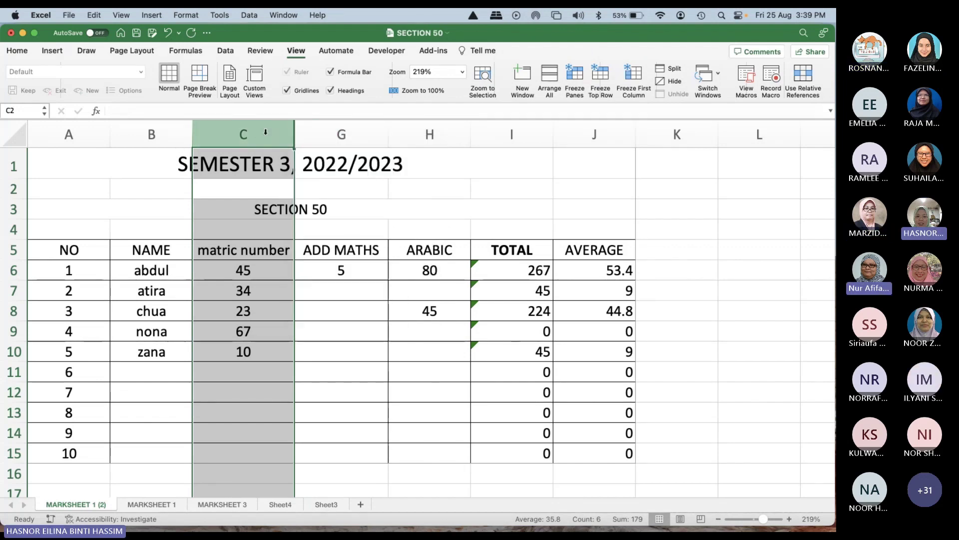
right_click(294, 136)
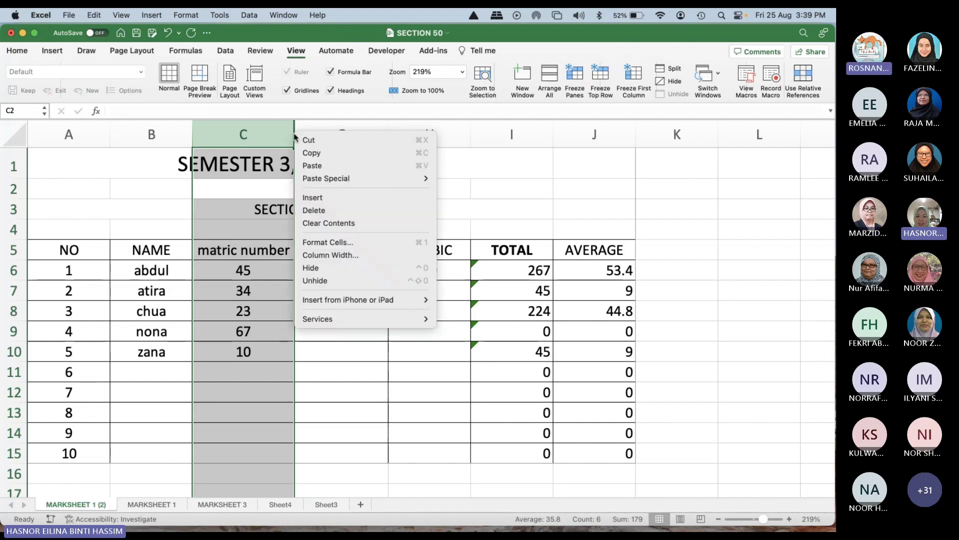
click(320, 281)
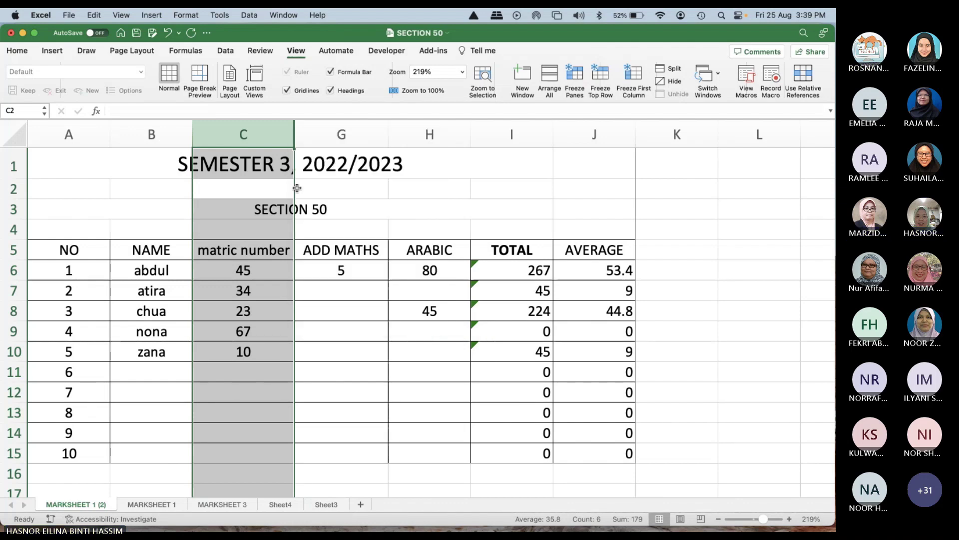
right_click(288, 128)
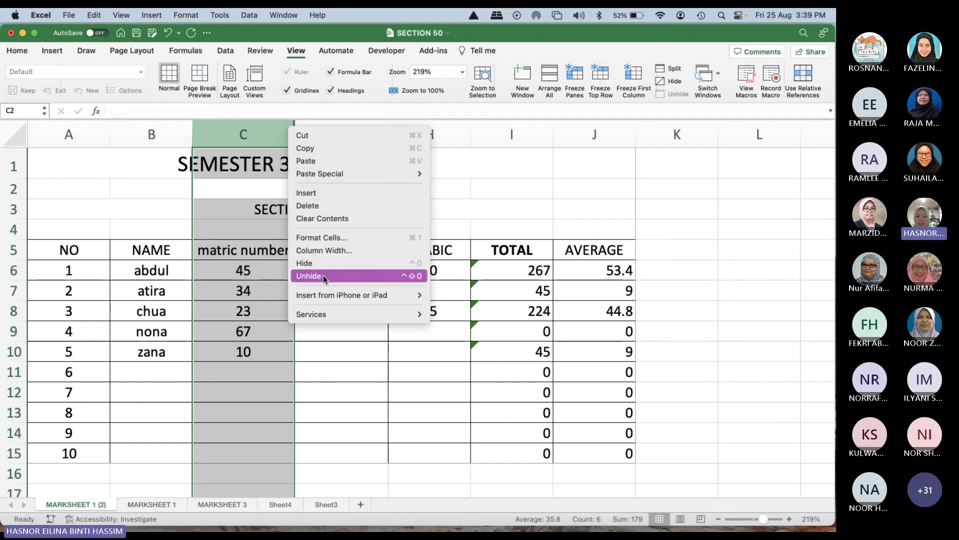
click(324, 280)
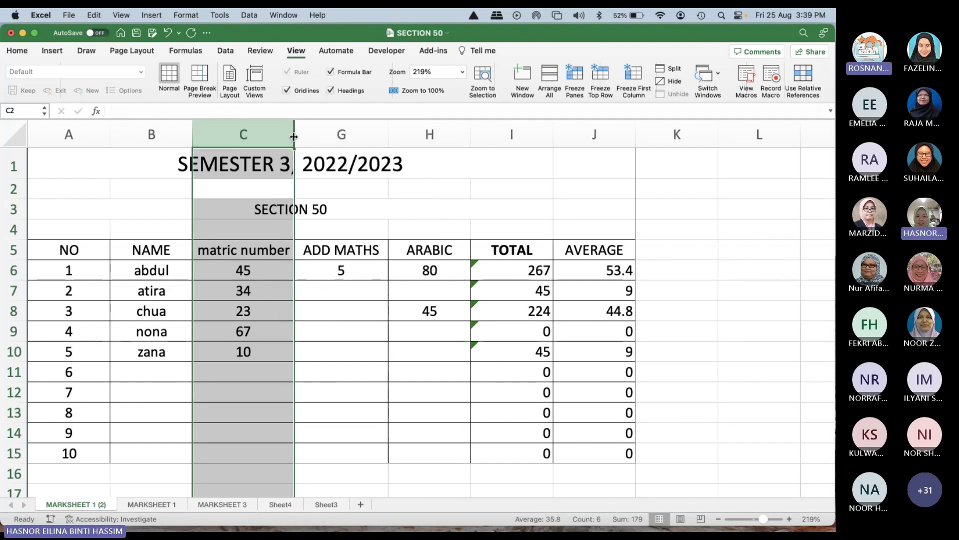
right_click(272, 142)
click(313, 286)
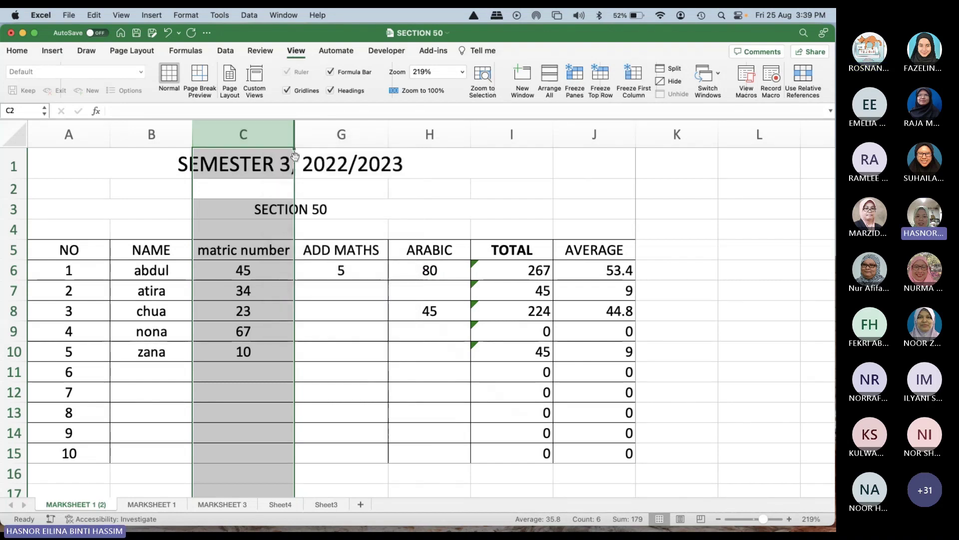
click(296, 143)
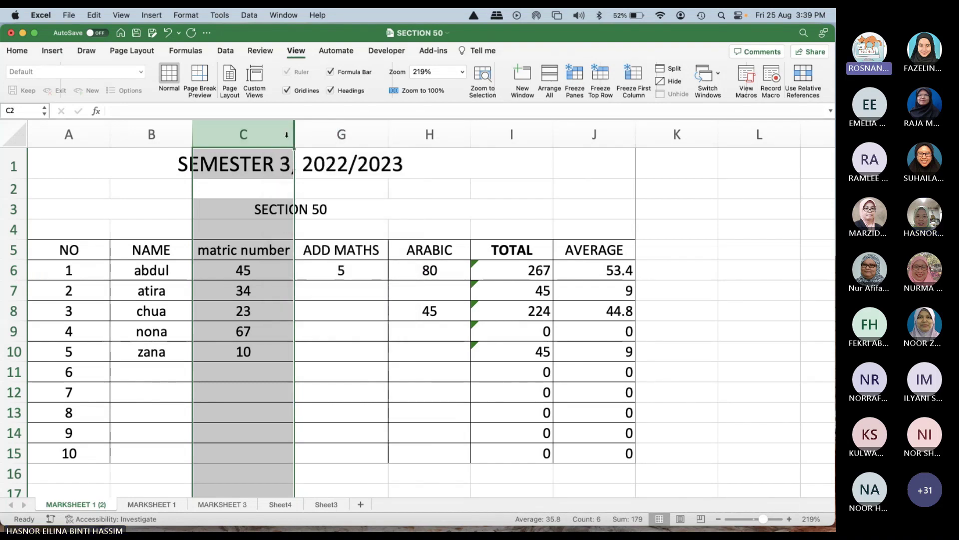
Step: Unhide columns D to F by selecting the neighbouring columns C to G of the mark table
key(super+a)
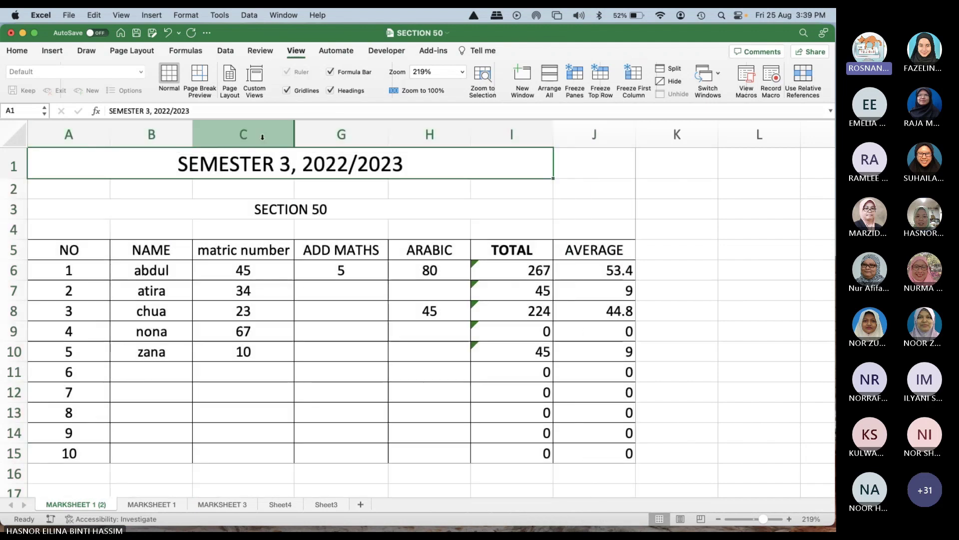
drag(256, 133, 317, 133)
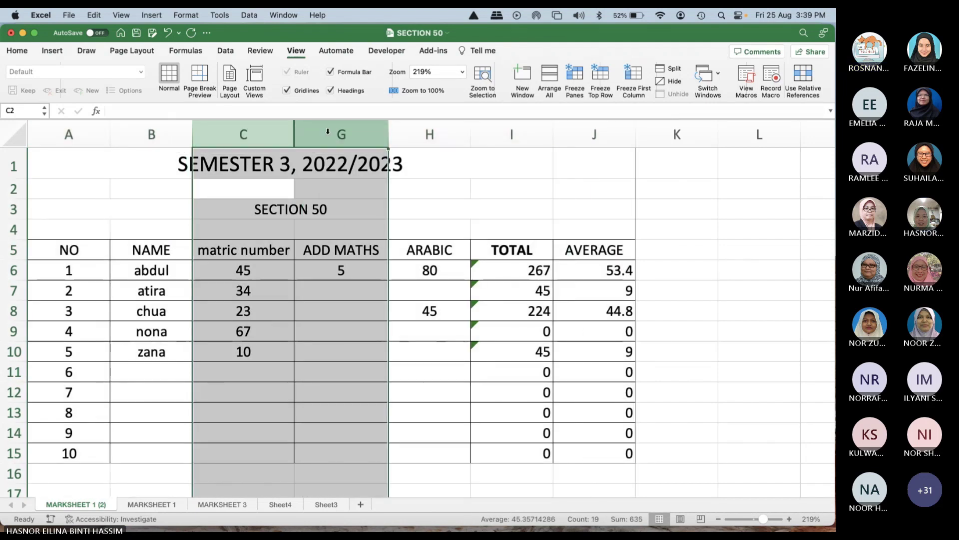
right_click(330, 133)
click(347, 283)
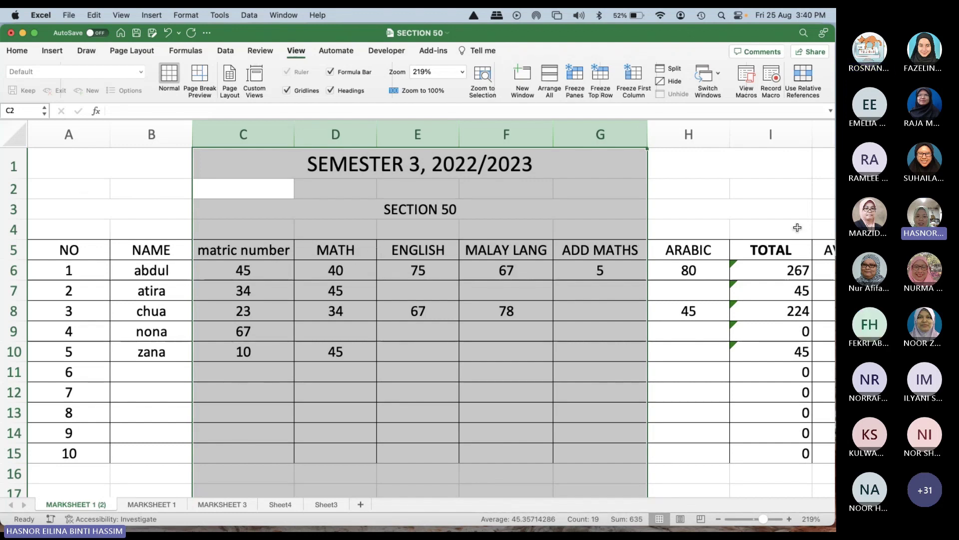
click(794, 252)
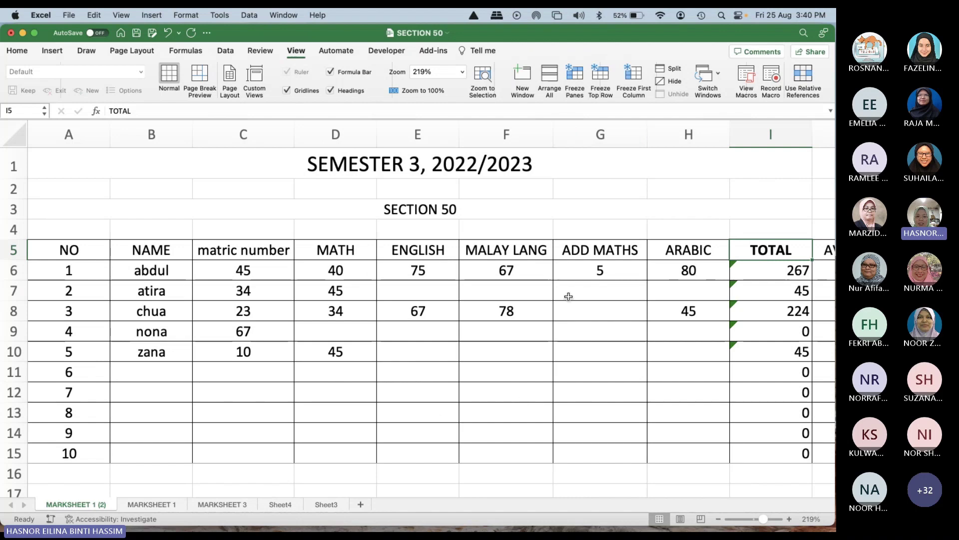
Step: Try to freeze panes with the NO, NAME and matric number block A5:C15 selected
scroll(618, 314, right, 5)
click(584, 334)
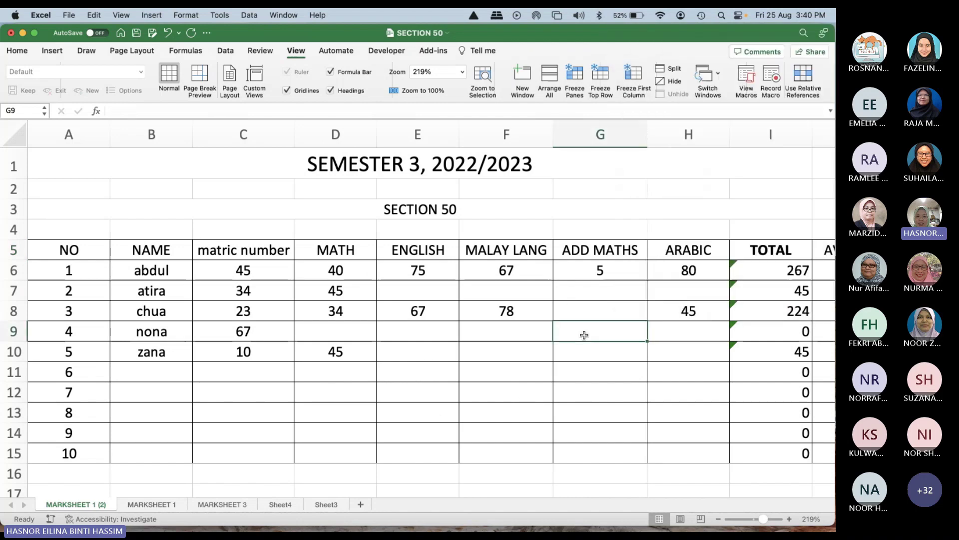
scroll(584, 334, right, 3)
scroll(549, 320, left, 3)
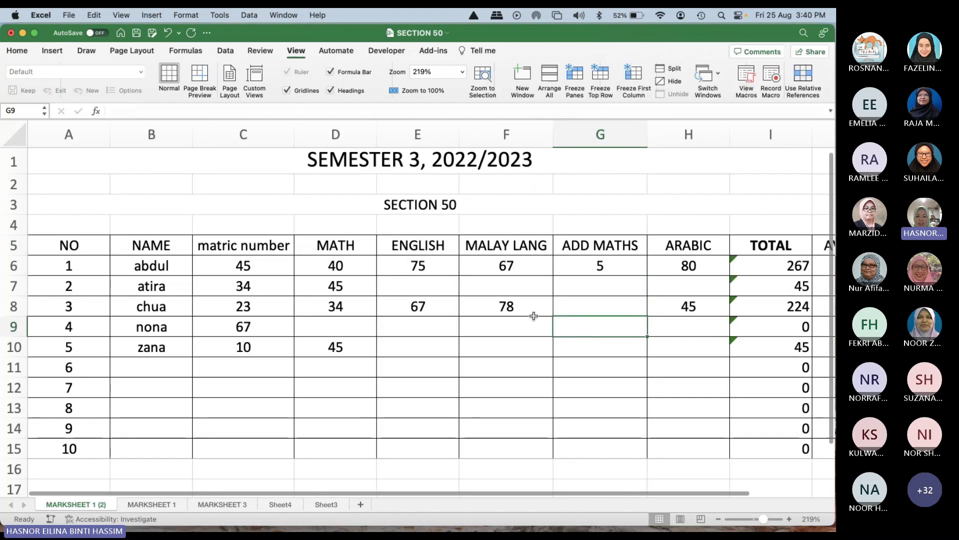
click(59, 250)
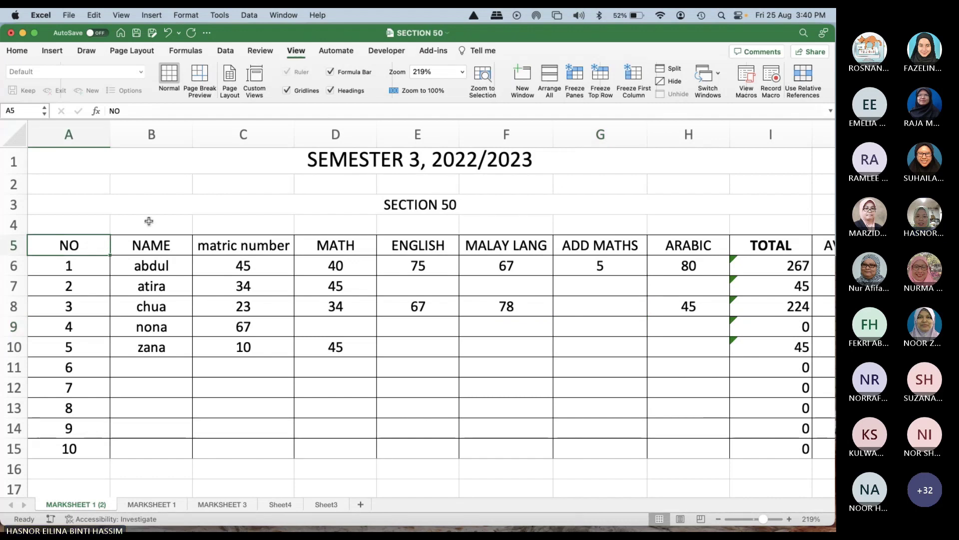
drag(70, 245, 260, 448)
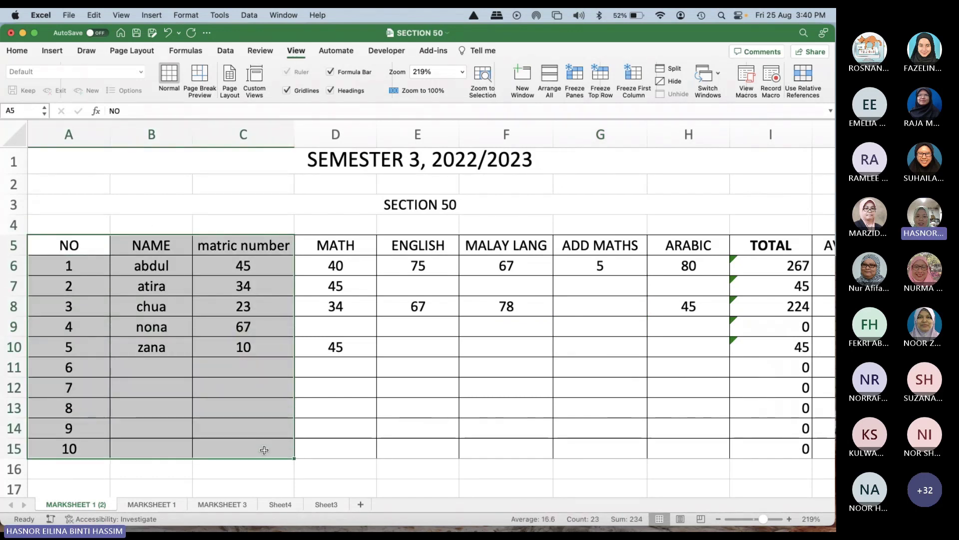
click(575, 77)
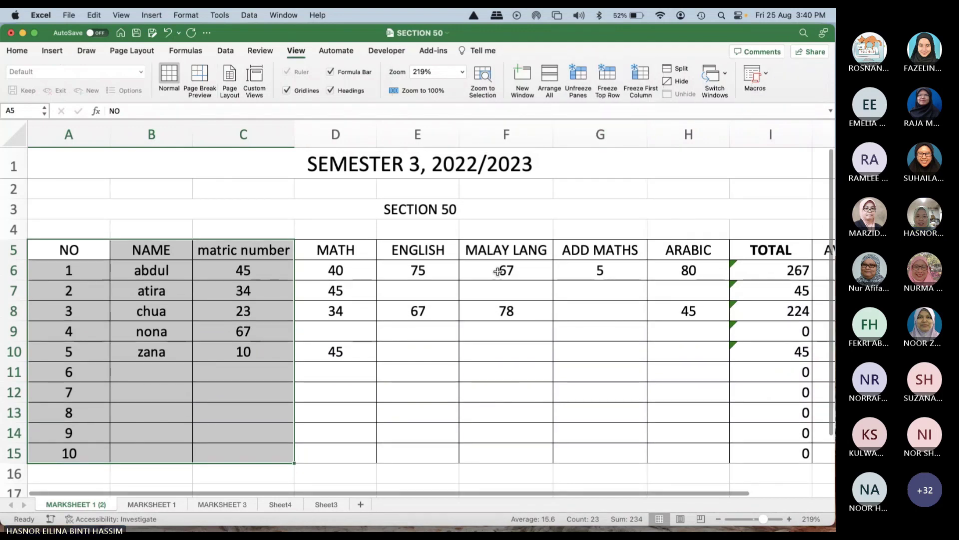
scroll(527, 285, right, 3)
scroll(528, 286, left, 3)
scroll(528, 286, down, 1)
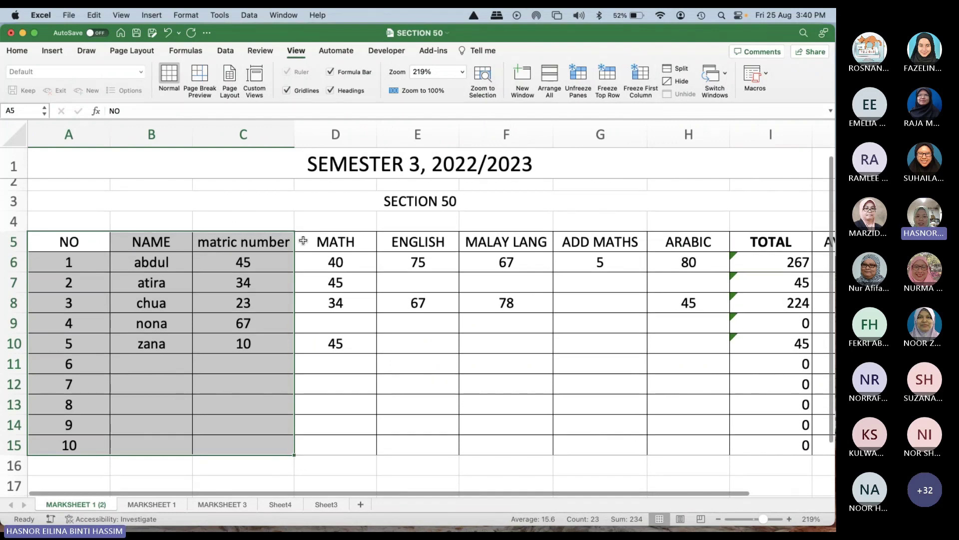
Step: Try to keep columns A to C in place by selecting them and applying Freeze Top Row
click(335, 241)
drag(70, 242, 250, 244)
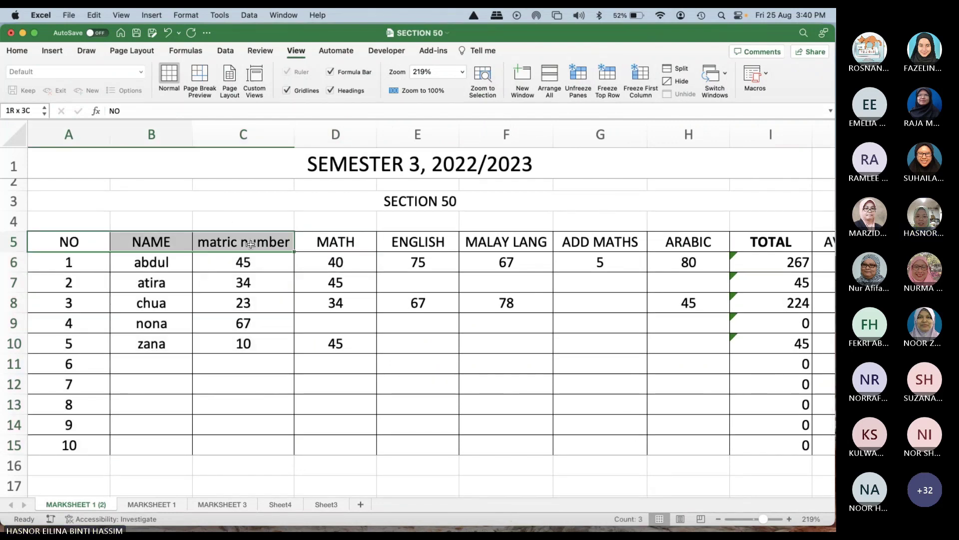
click(146, 195)
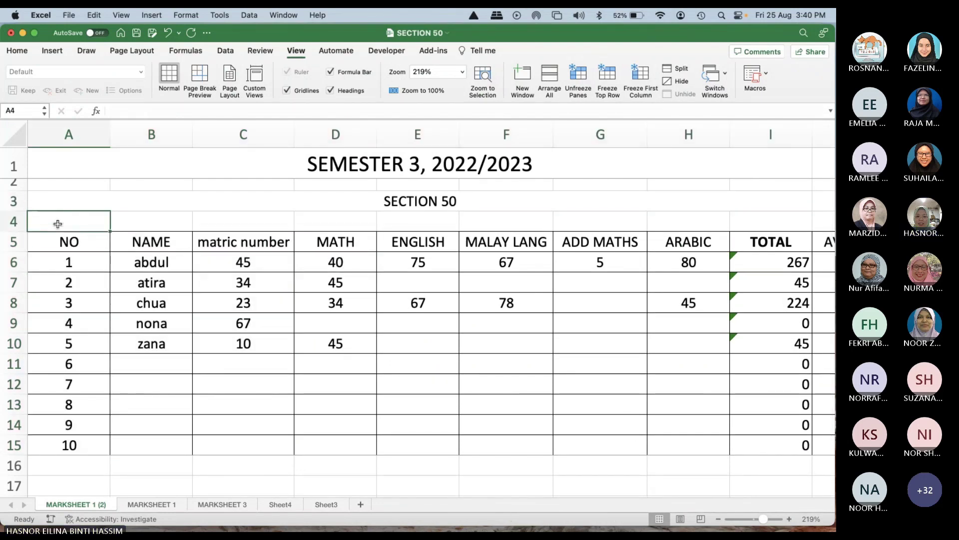
click(58, 132)
drag(57, 132, 246, 135)
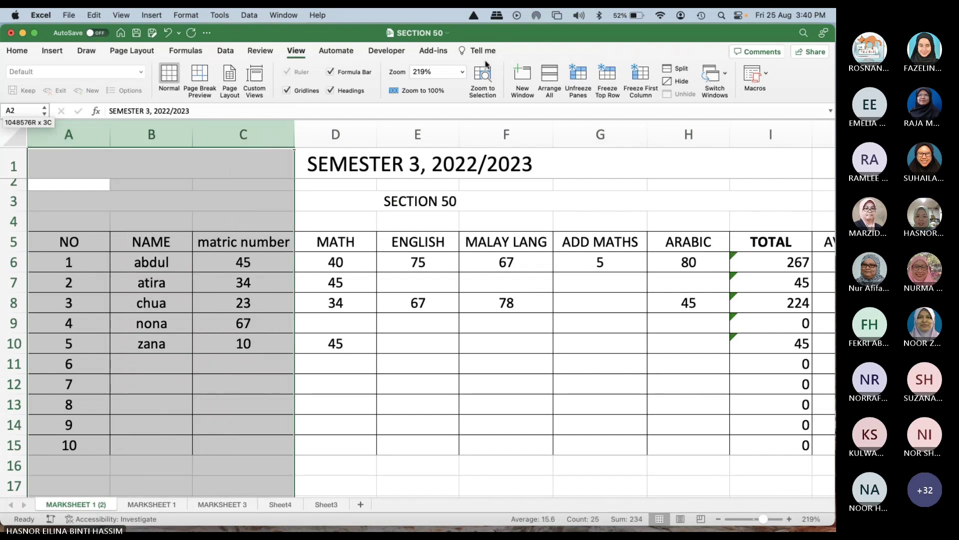
click(601, 73)
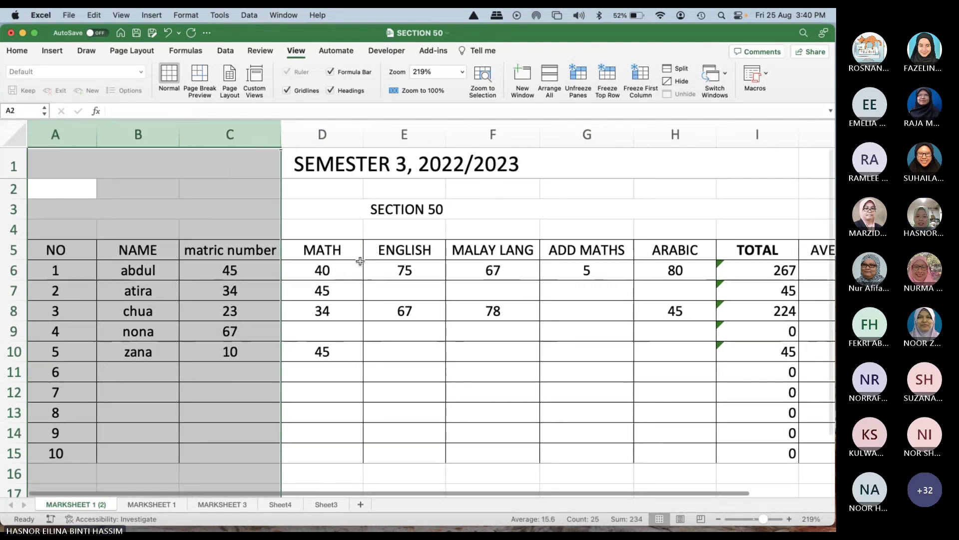
Step: Select the block A5:C15 and unfreeze the panes of the sheet
drag(65, 240, 237, 236)
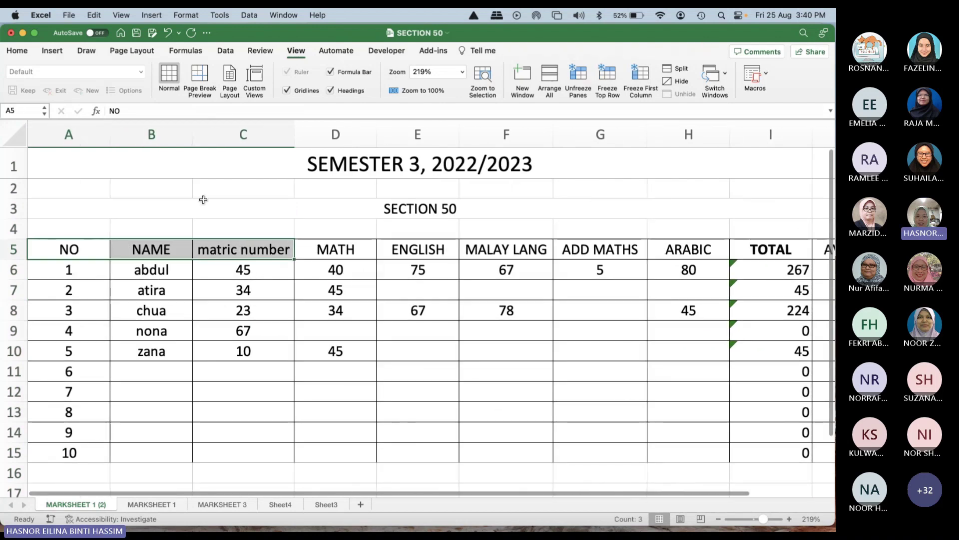
click(203, 199)
drag(64, 246, 220, 452)
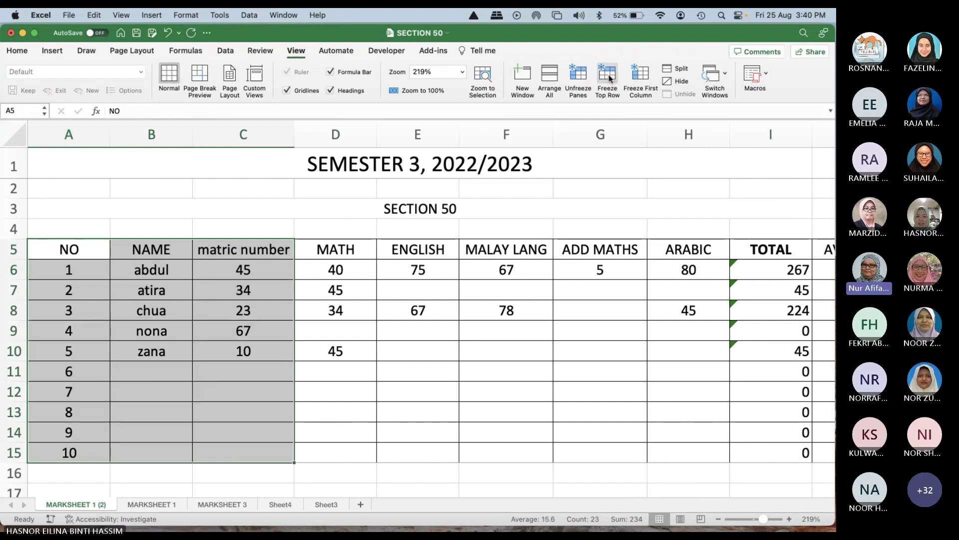
click(574, 79)
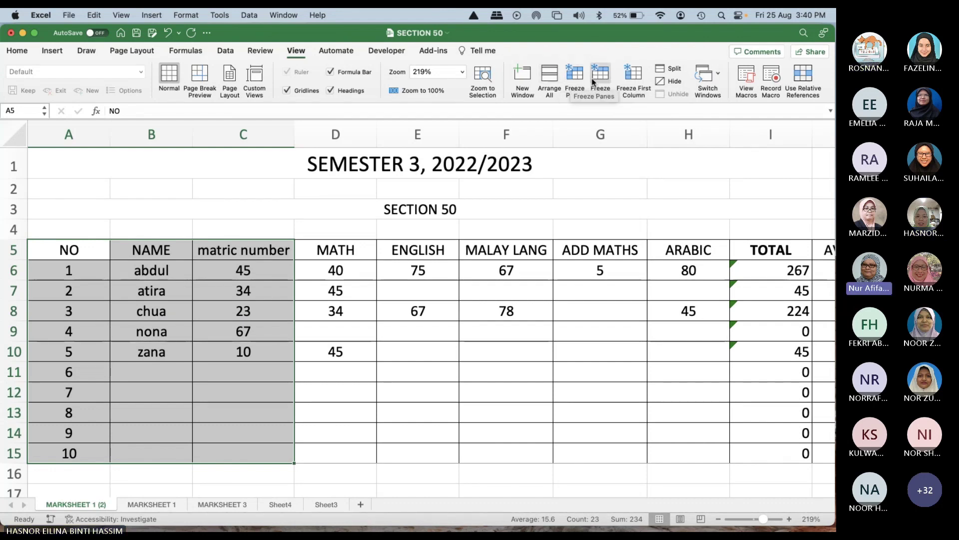
drag(68, 189, 65, 144)
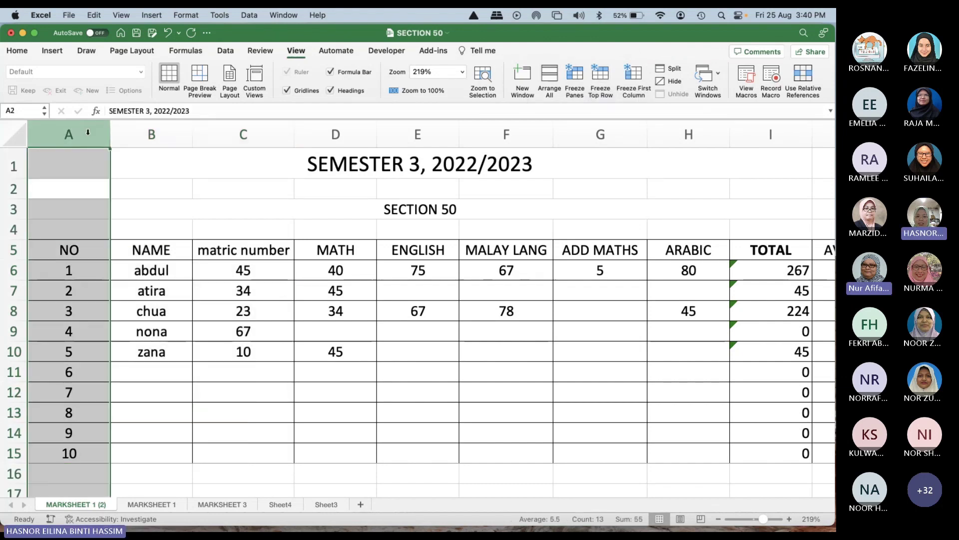
click(150, 134)
click(77, 131)
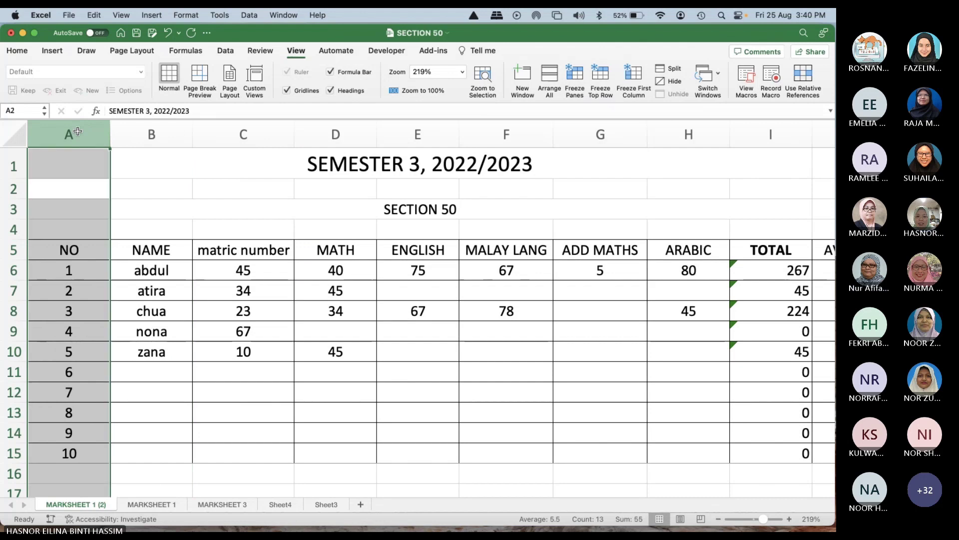
key(Up)
scroll(80, 131, right, 1)
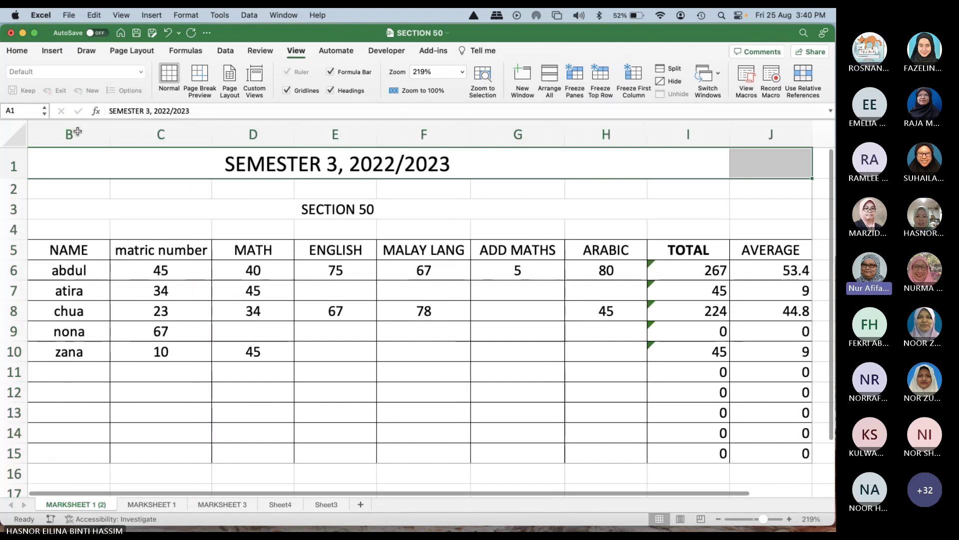
click(139, 197)
scroll(139, 196, left, 1)
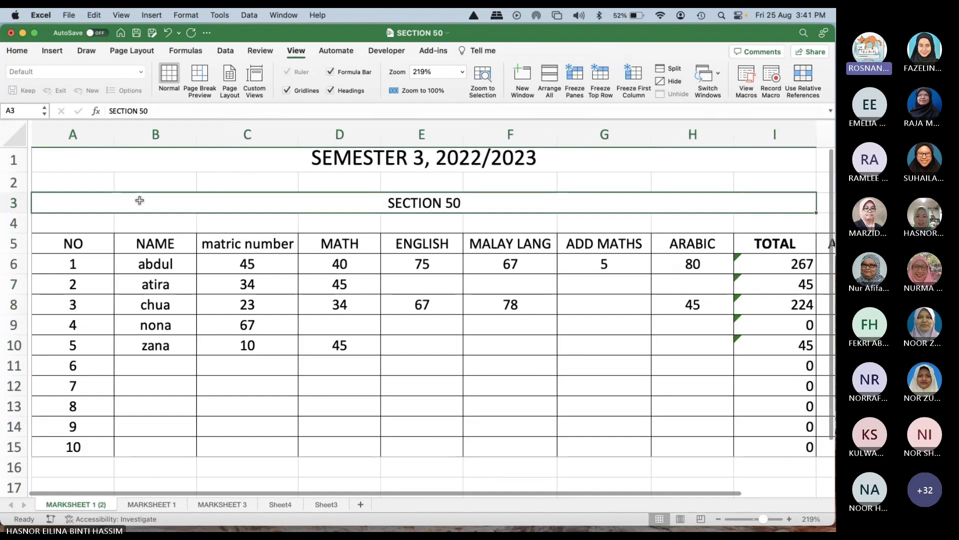
click(72, 131)
key(Up)
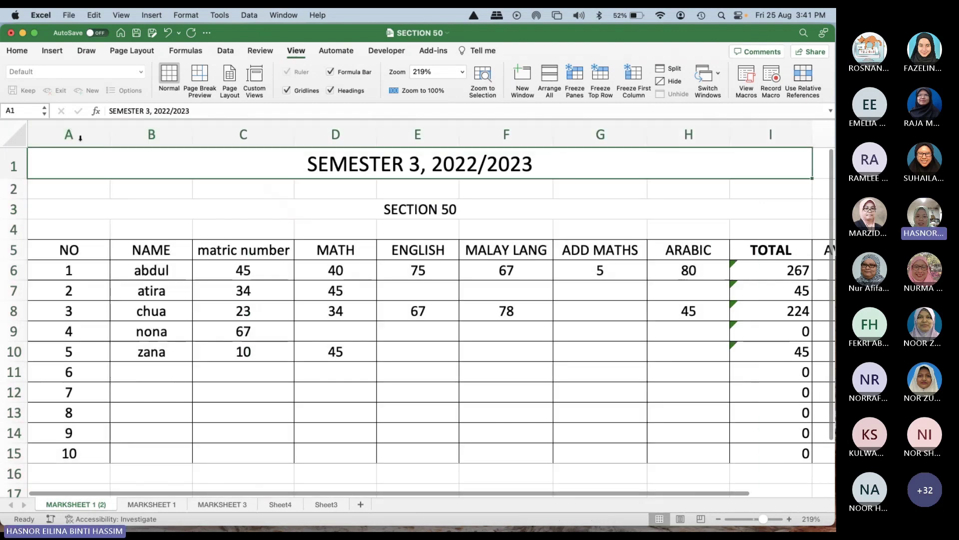
click(78, 136)
drag(104, 142, 118, 146)
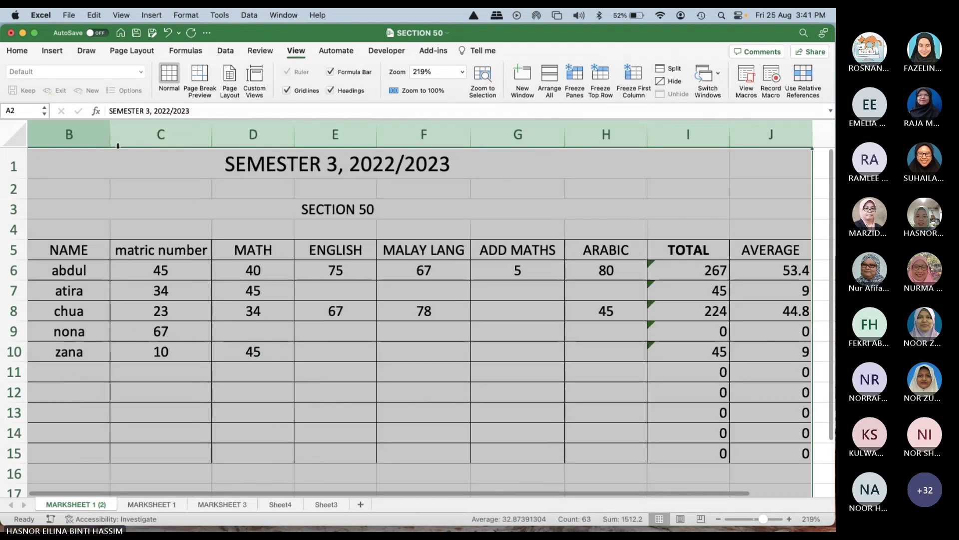
click(160, 212)
Step: Freeze panes with columns A and B selected and B2 as the active cell
scroll(70, 150, left, 2)
drag(58, 138, 150, 135)
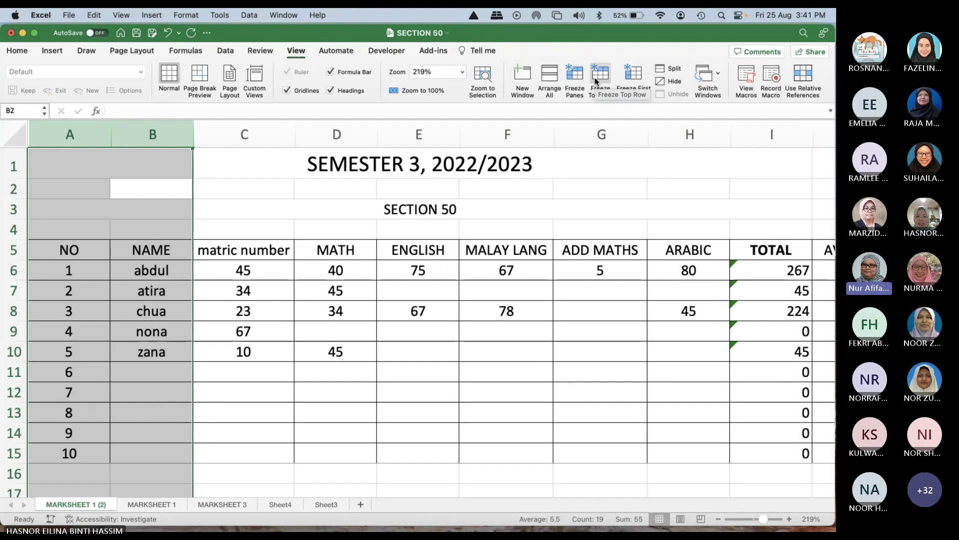
click(575, 76)
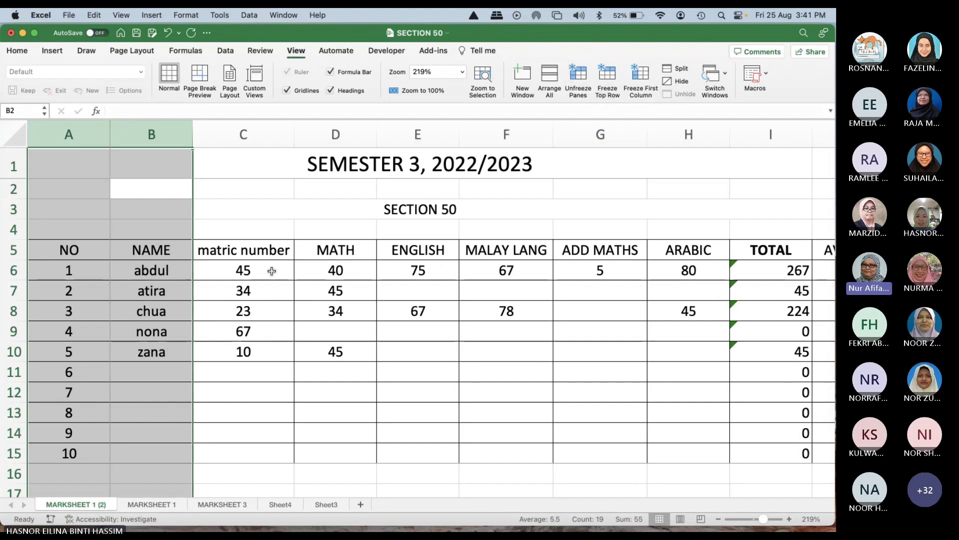
Step: Check which columns of the mark table stay in place when the sheet moves sideways
scroll(272, 270, right, 2)
scroll(280, 270, left, 2)
scroll(272, 270, right, 2)
scroll(271, 270, left, 2)
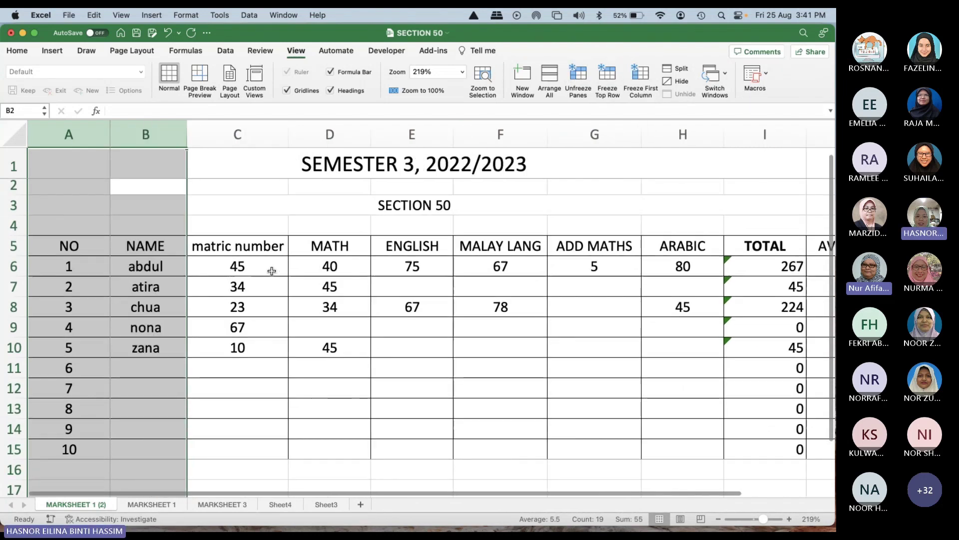
scroll(272, 270, right, 2)
scroll(272, 270, left, 2)
scroll(295, 270, right, 2)
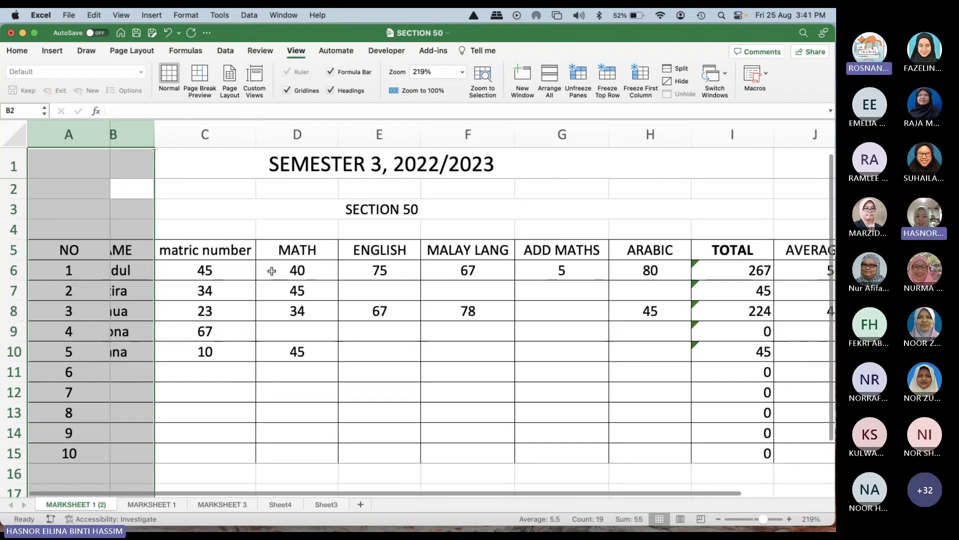
Step: Select the matric number column C and unfreeze the panes of the sheet
scroll(279, 270, left, 2)
click(274, 270)
click(242, 137)
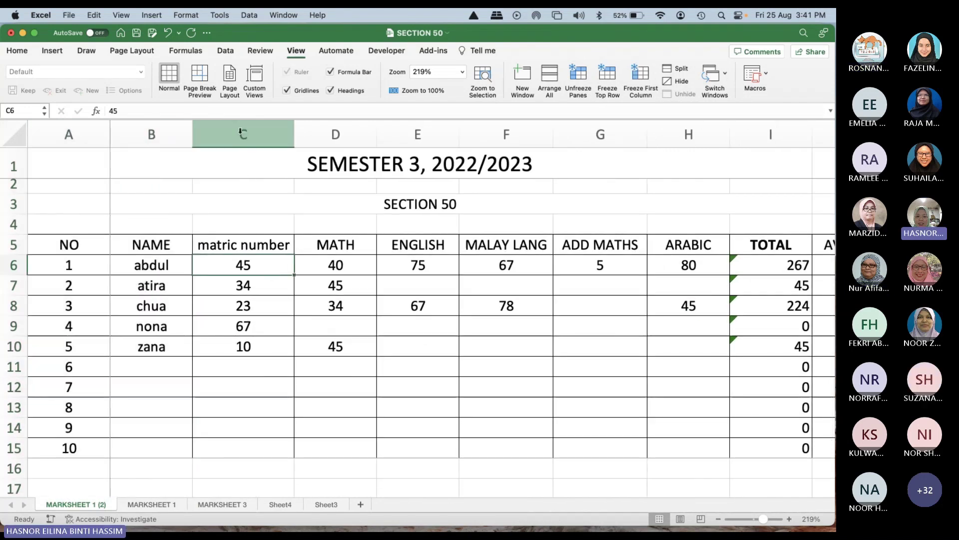
click(588, 74)
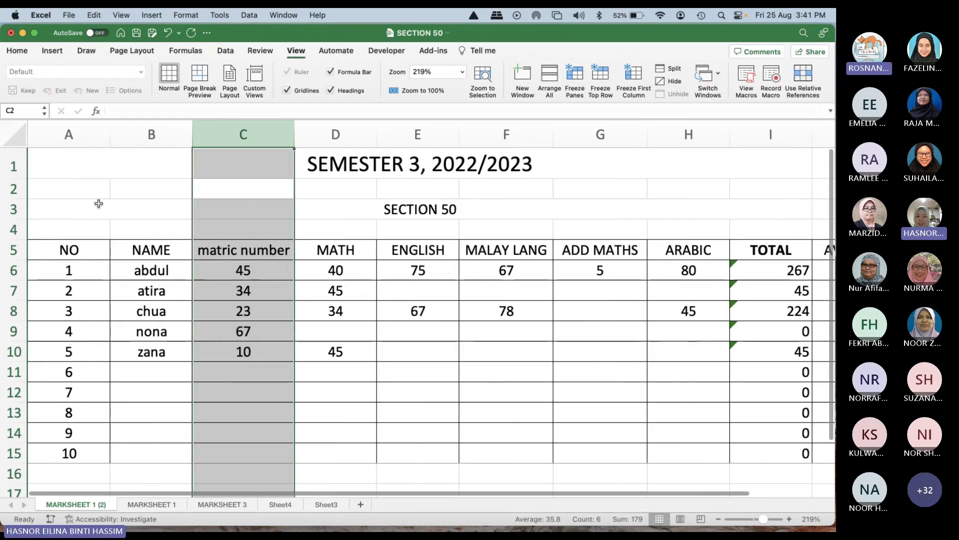
Step: Try to keep columns A to C in place by selecting them and applying Freeze Panes
click(68, 137)
drag(68, 137, 243, 134)
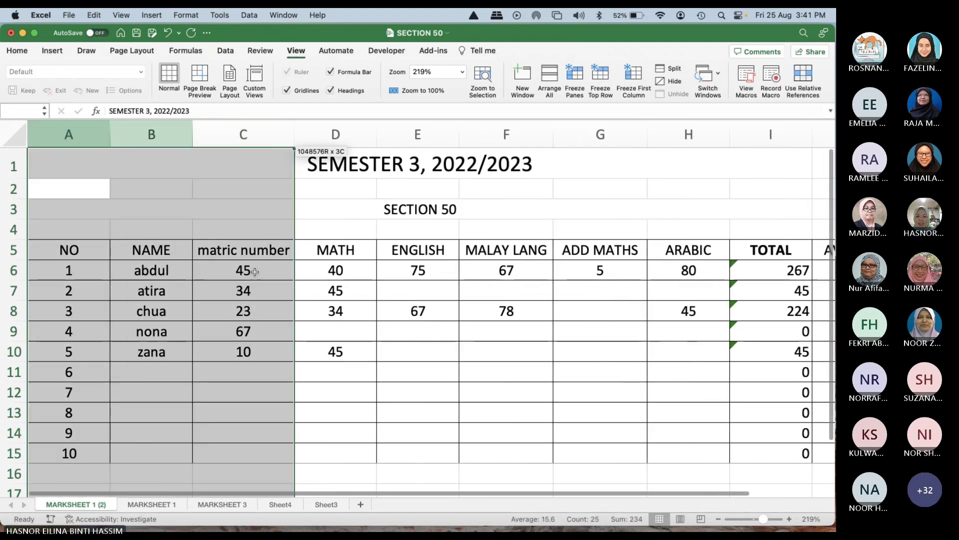
click(574, 75)
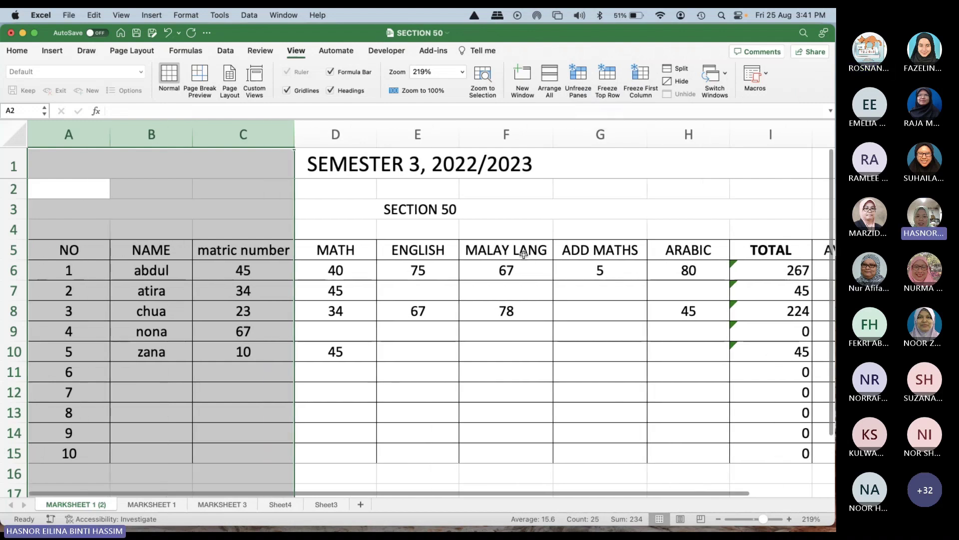
click(523, 253)
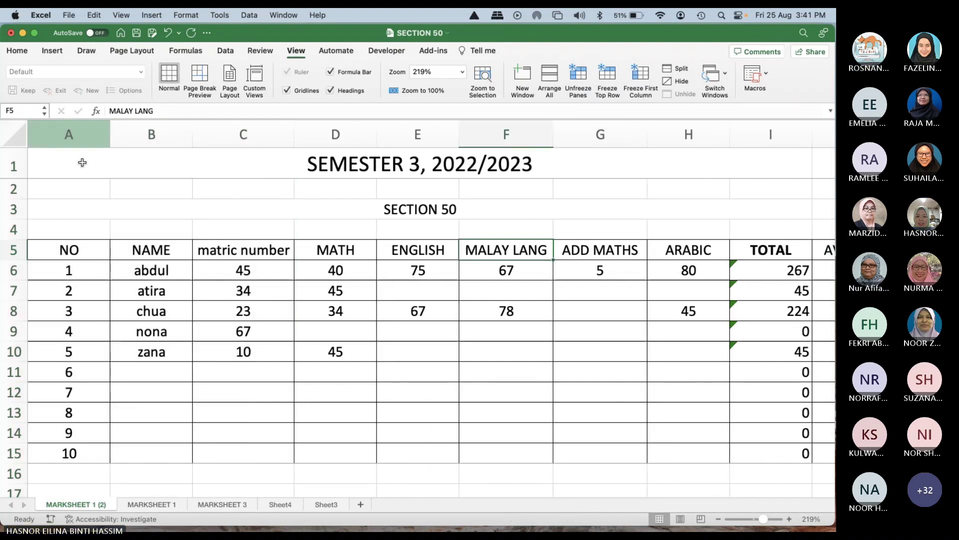
Step: Select columns A to C again and unfreeze the panes of the sheet
click(61, 139)
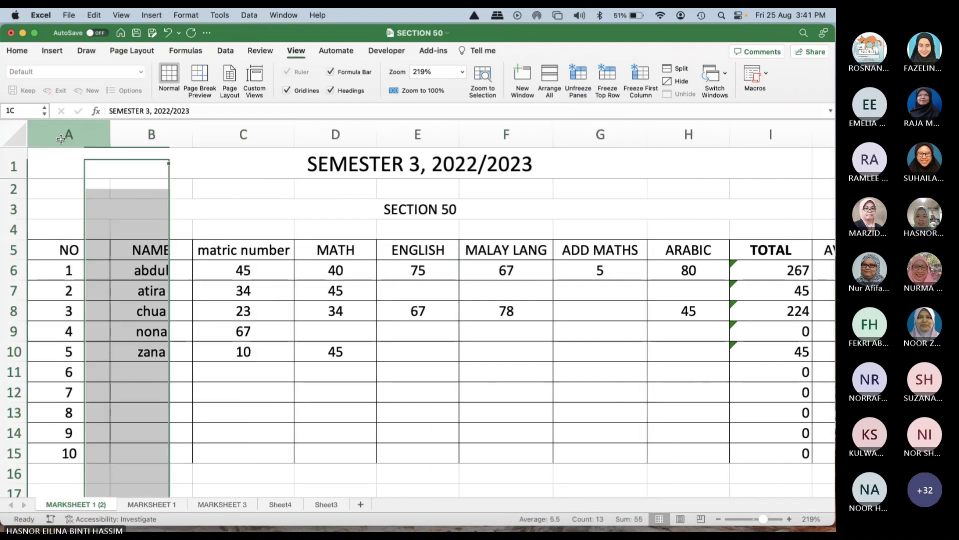
drag(61, 139, 269, 138)
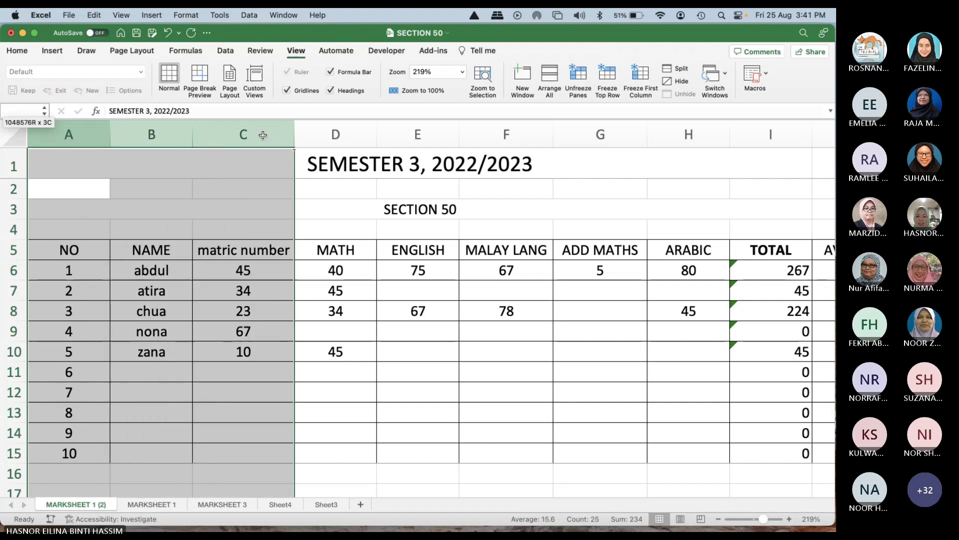
click(577, 77)
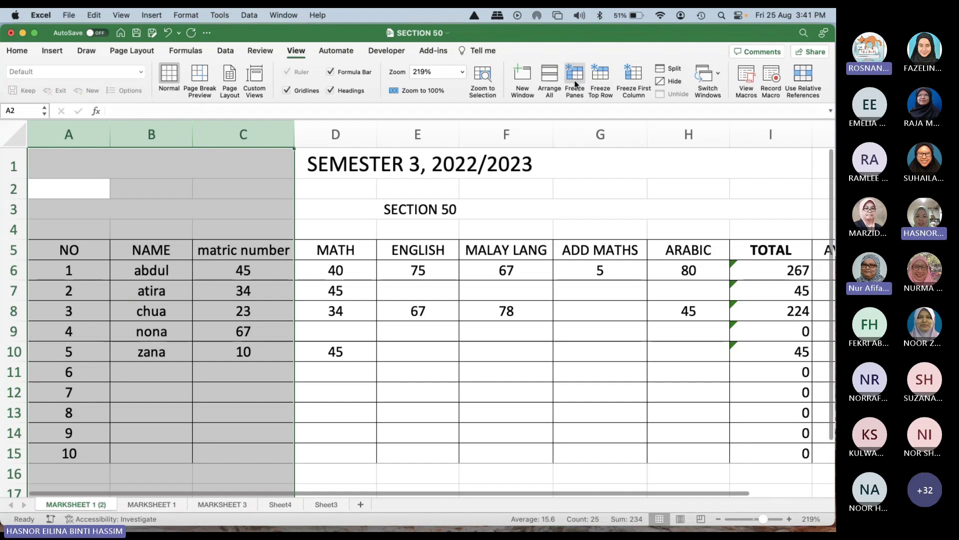
click(351, 201)
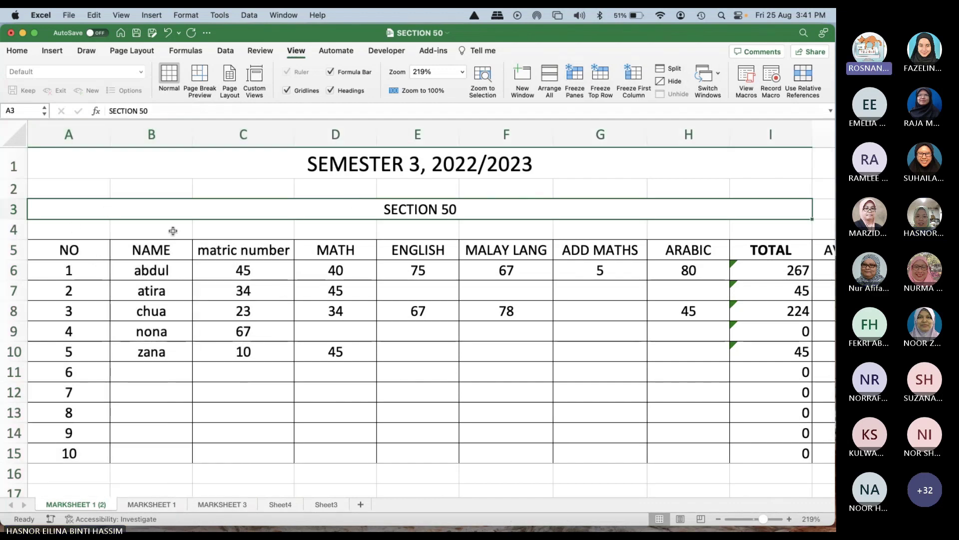
Step: Apply Freeze Panes once more with the whole columns A to C selected
scroll(169, 213, down, 1)
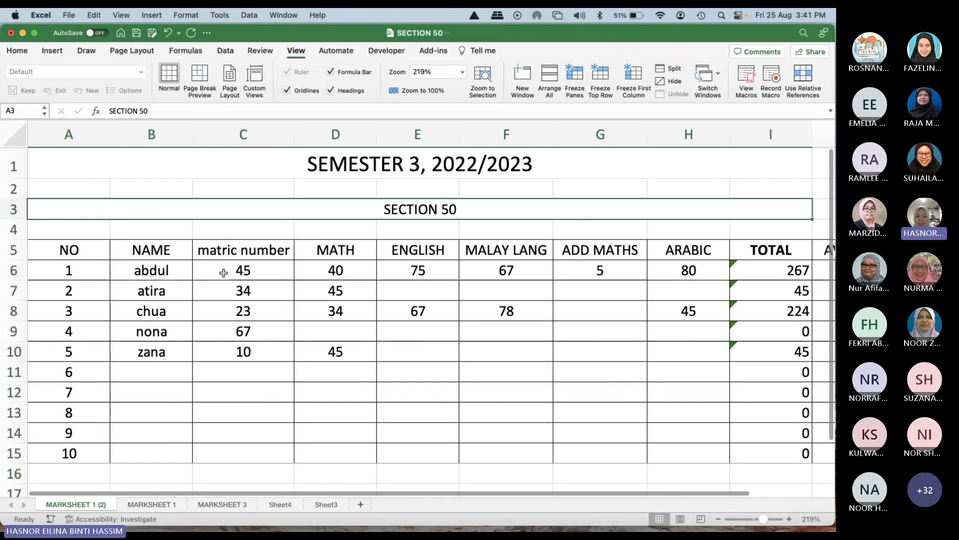
click(224, 273)
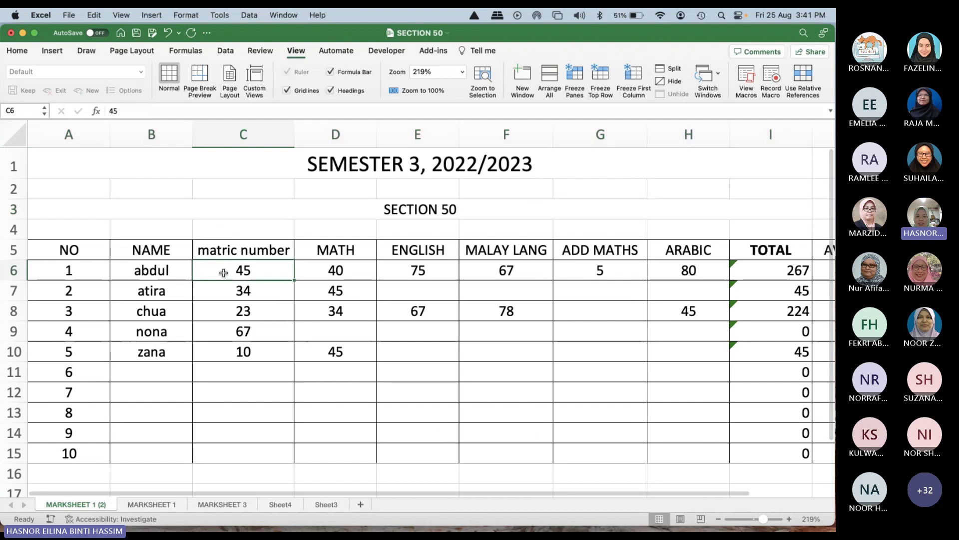
click(218, 246)
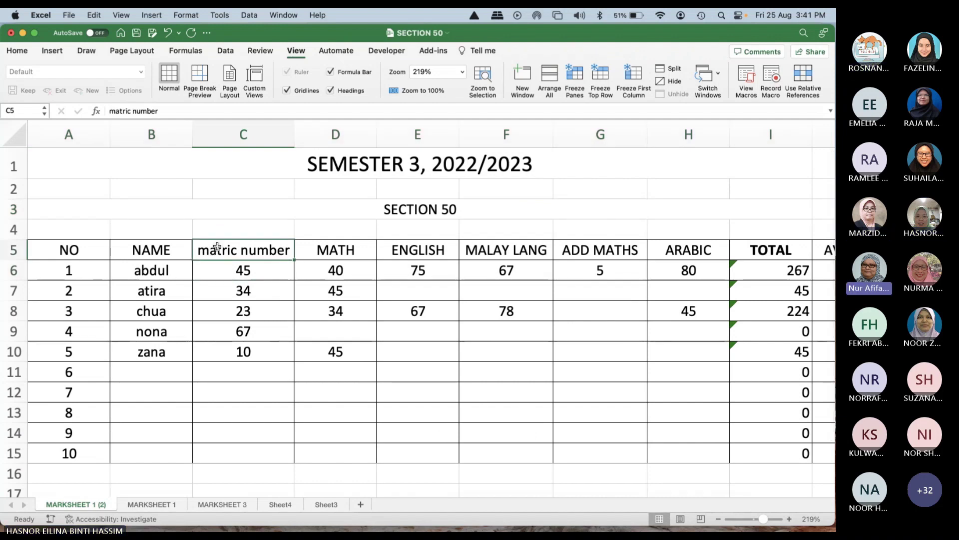
click(79, 143)
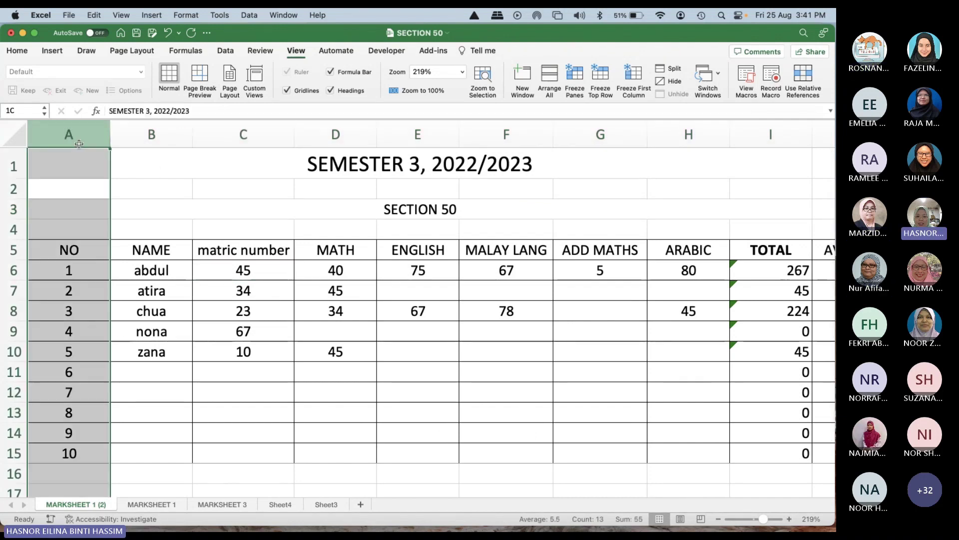
drag(79, 143, 204, 176)
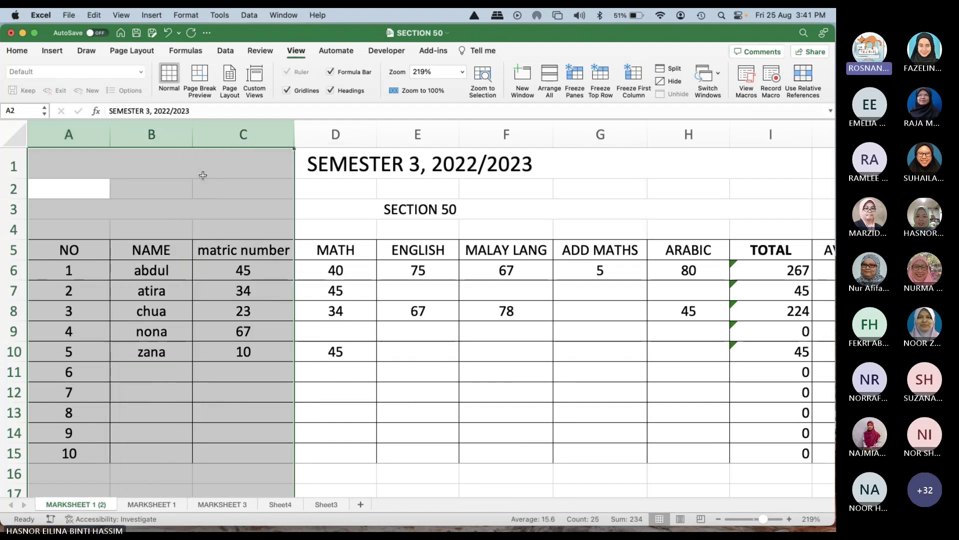
click(576, 79)
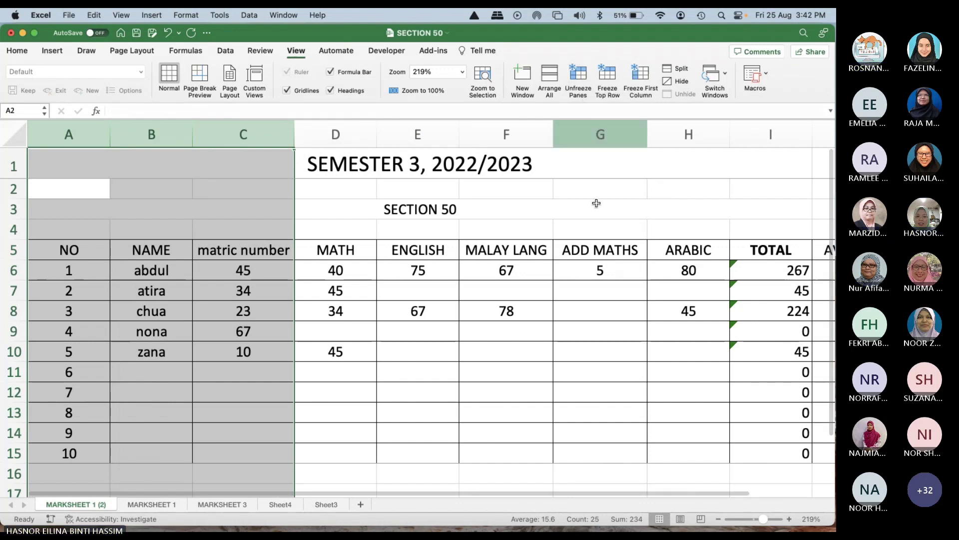
Step: Check whether columns A to C stay in place when the mark table moves sideways
scroll(610, 272, right, 2)
scroll(610, 272, left, 2)
scroll(612, 265, right, 2)
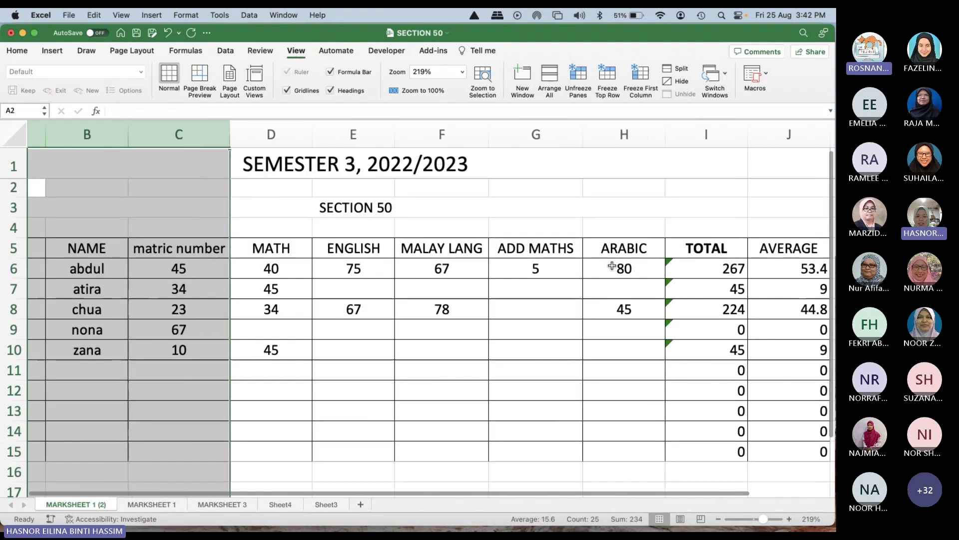
scroll(612, 265, left, 2)
scroll(612, 265, right, 3)
scroll(612, 265, left, 2)
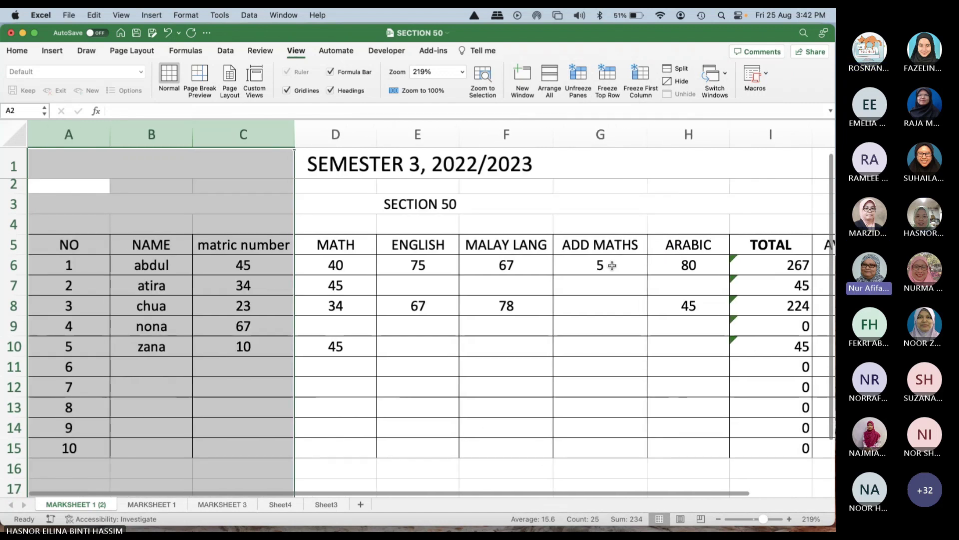
scroll(612, 266, up, 2)
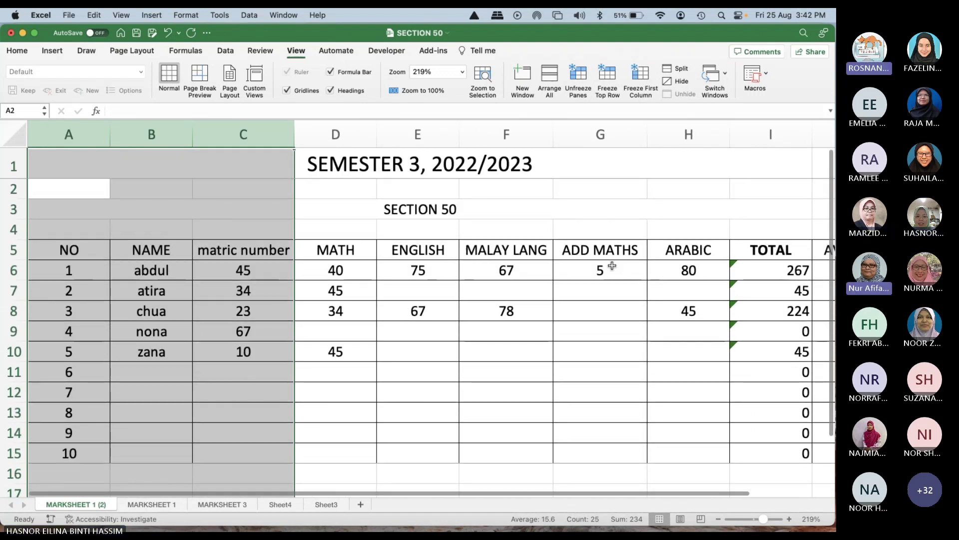
click(612, 265)
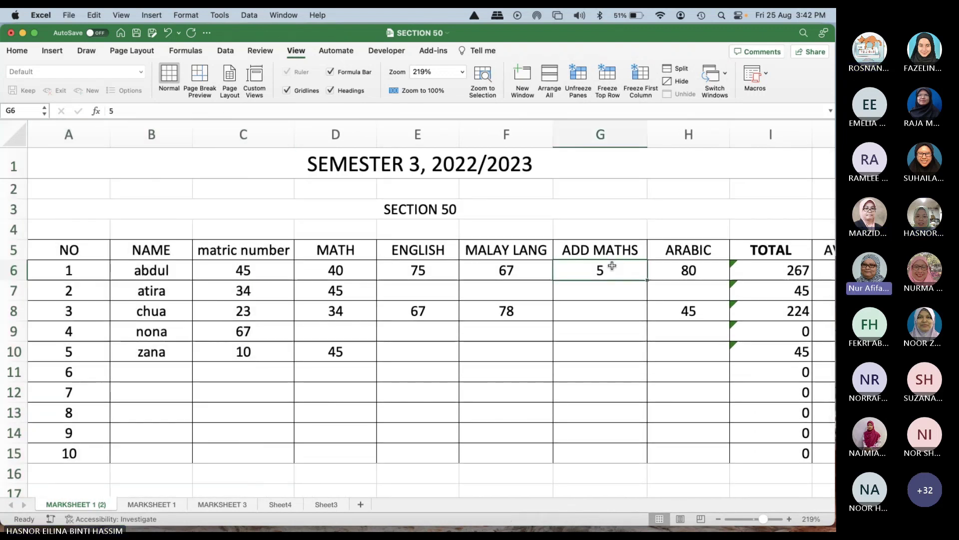
scroll(613, 265, right, 1)
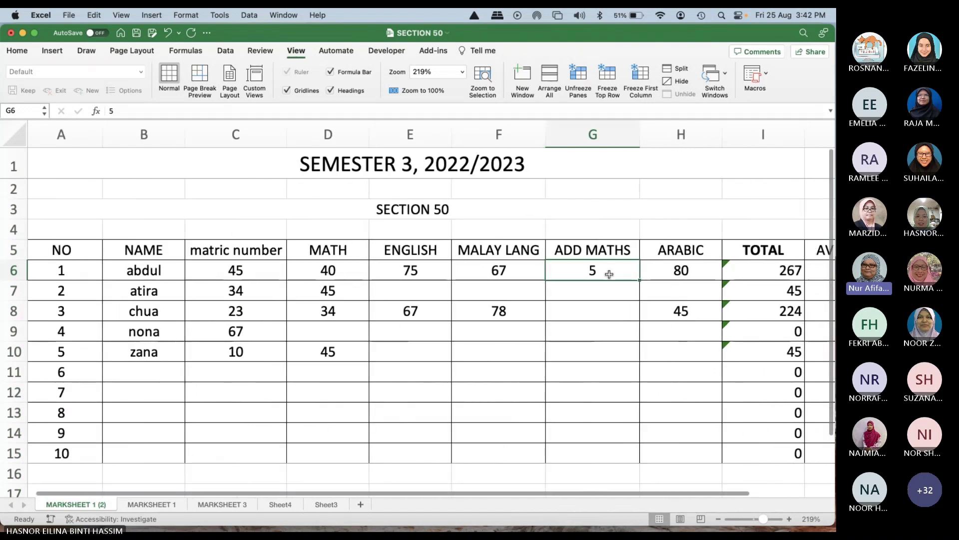
scroll(278, 259, right, 3)
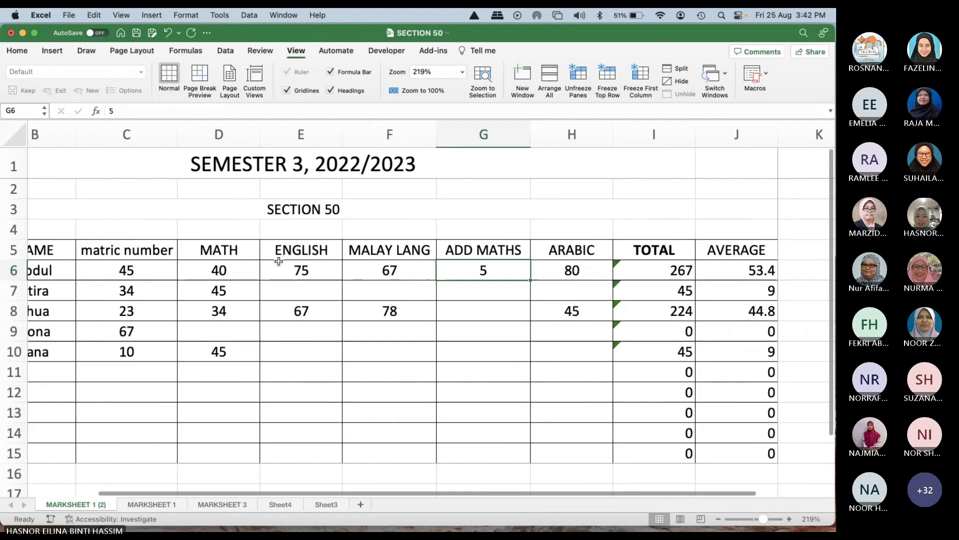
scroll(279, 261, right, 4)
scroll(279, 260, left, 6)
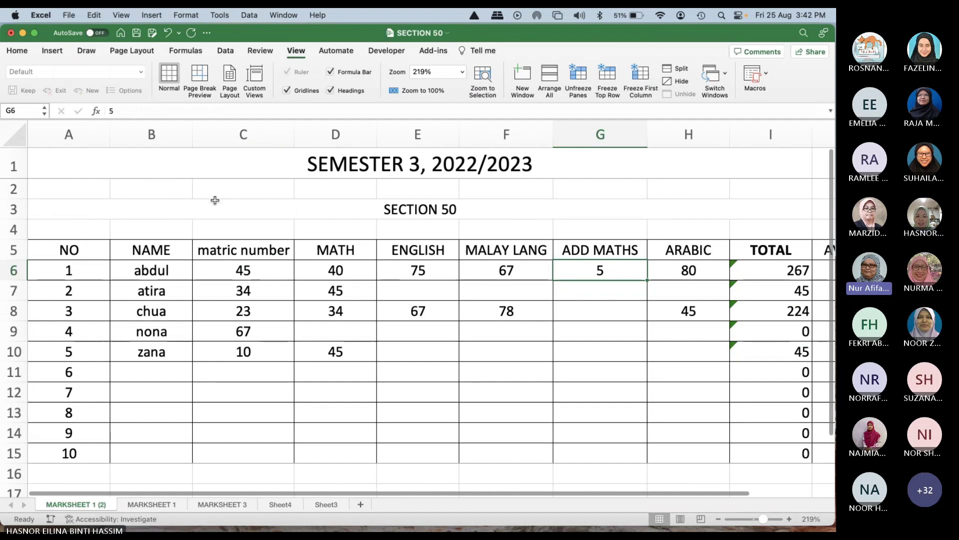
Step: Select the table block A5:C15 and unfreeze the panes of the sheet
click(173, 189)
click(89, 138)
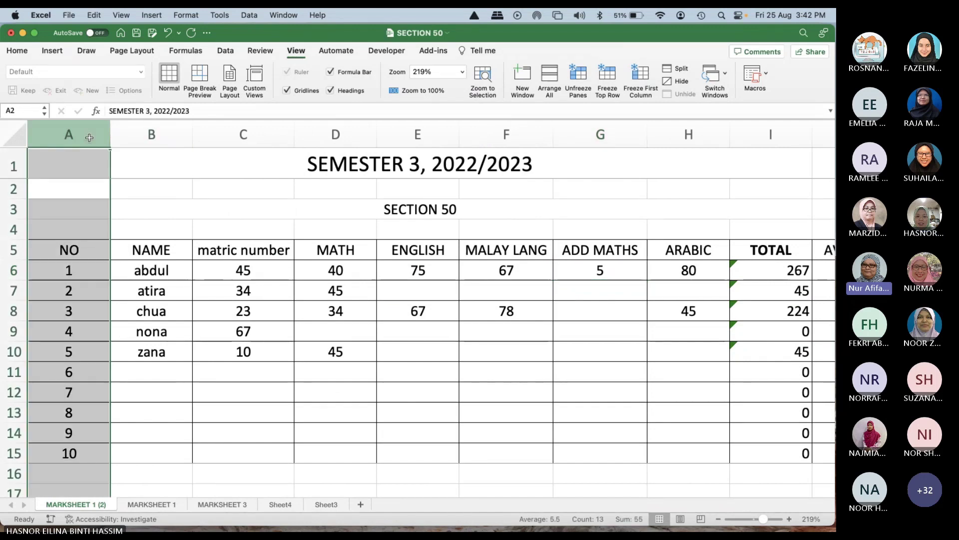
click(58, 250)
drag(58, 250, 264, 253)
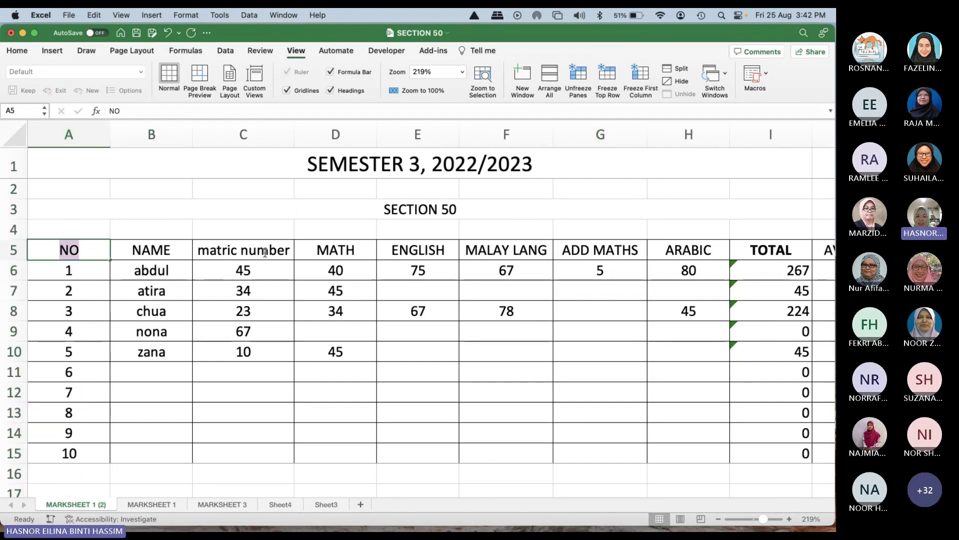
click(78, 214)
drag(75, 230, 281, 312)
click(80, 253)
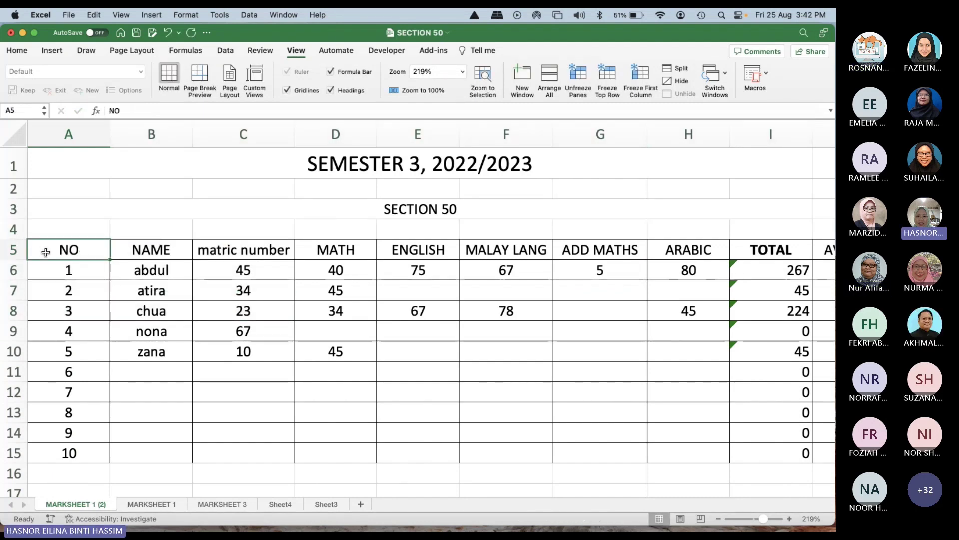
drag(46, 252, 256, 452)
click(573, 83)
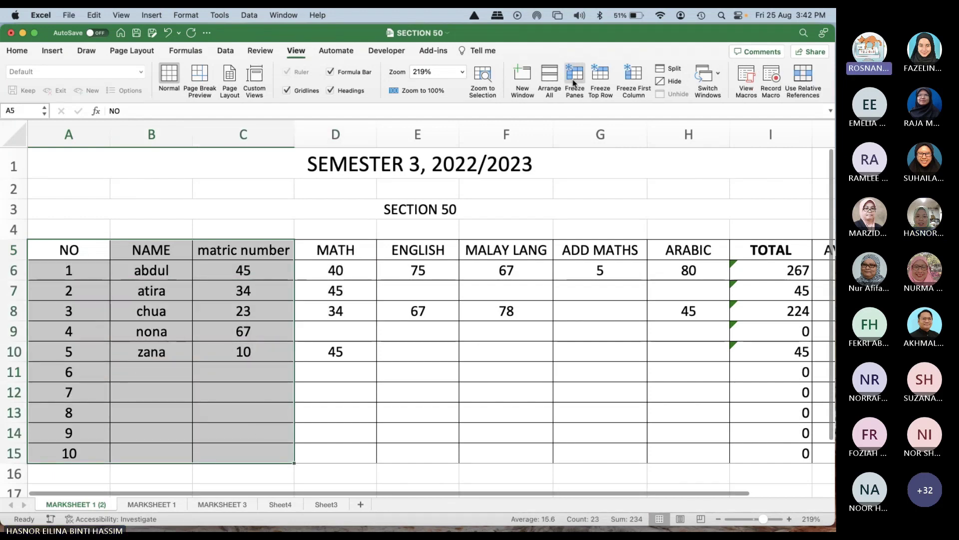
Step: Try to freeze the NO, NAME and matric number columns by applying Freeze Panes to the block A5:C15
drag(80, 250, 269, 452)
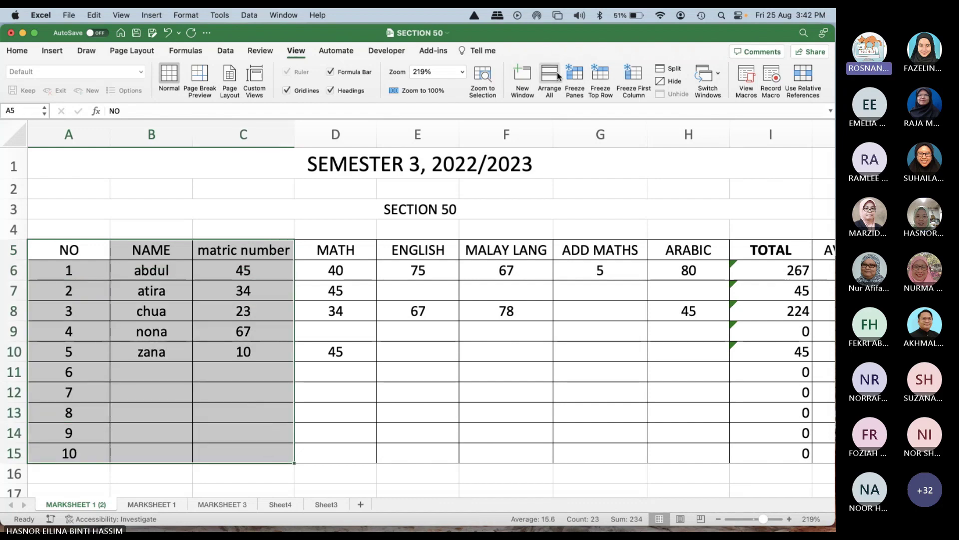
click(575, 75)
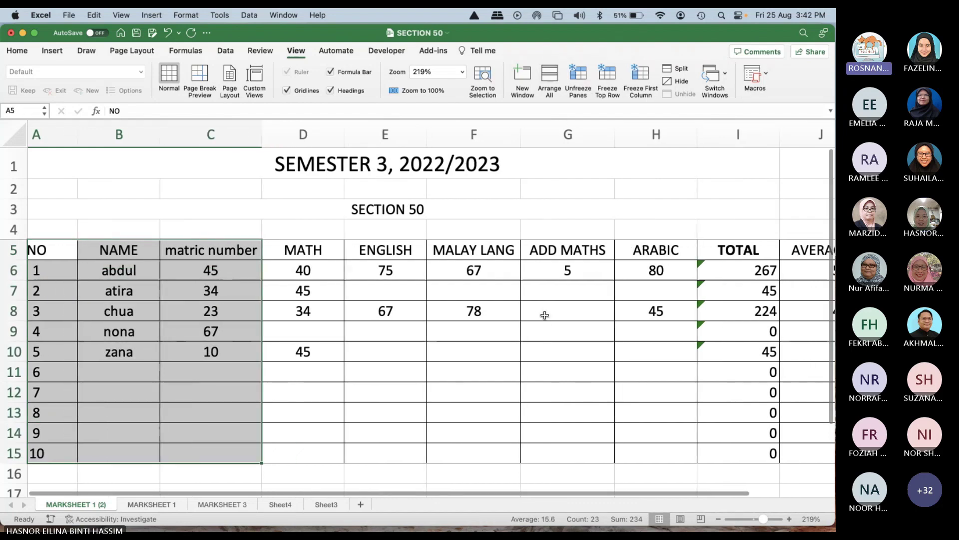
click(544, 315)
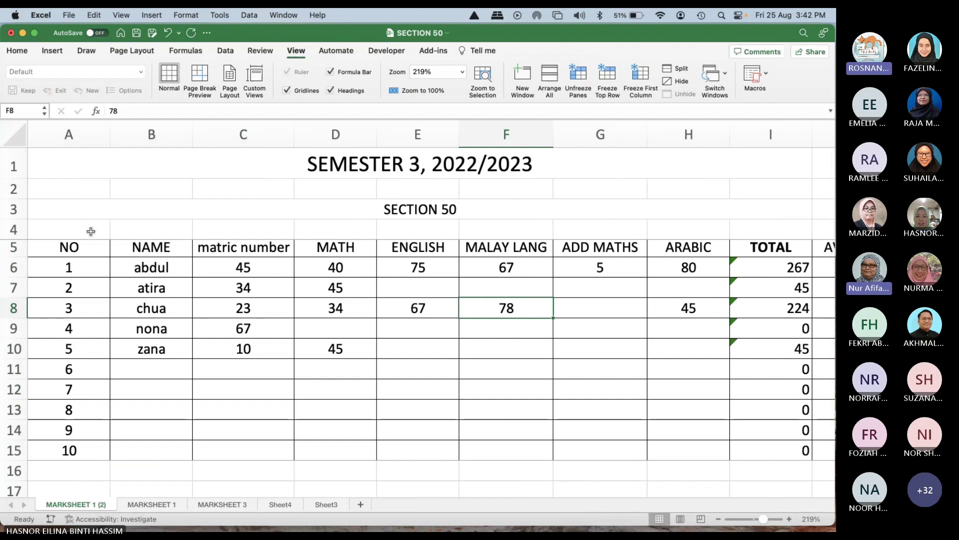
Step: Remove the pane freeze with the block A5:C15 selected
drag(60, 250, 222, 453)
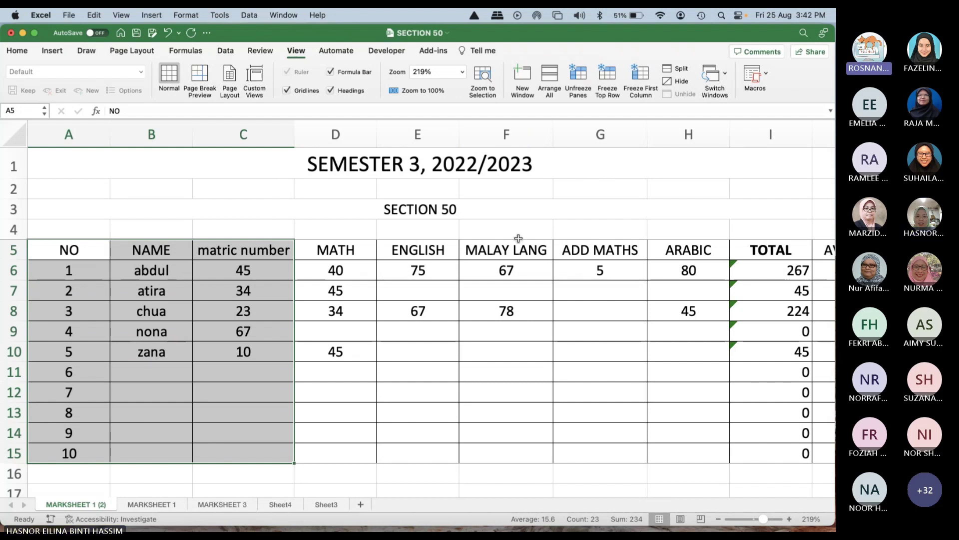
click(579, 75)
click(279, 300)
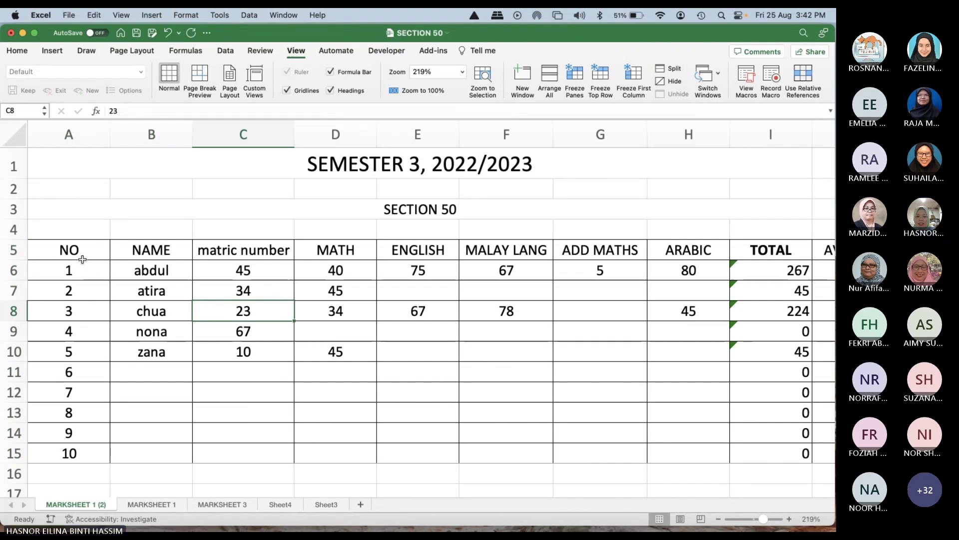
Step: Freeze the first column with A5:C15 selected and check how the mark table moves sideways
drag(80, 252, 243, 452)
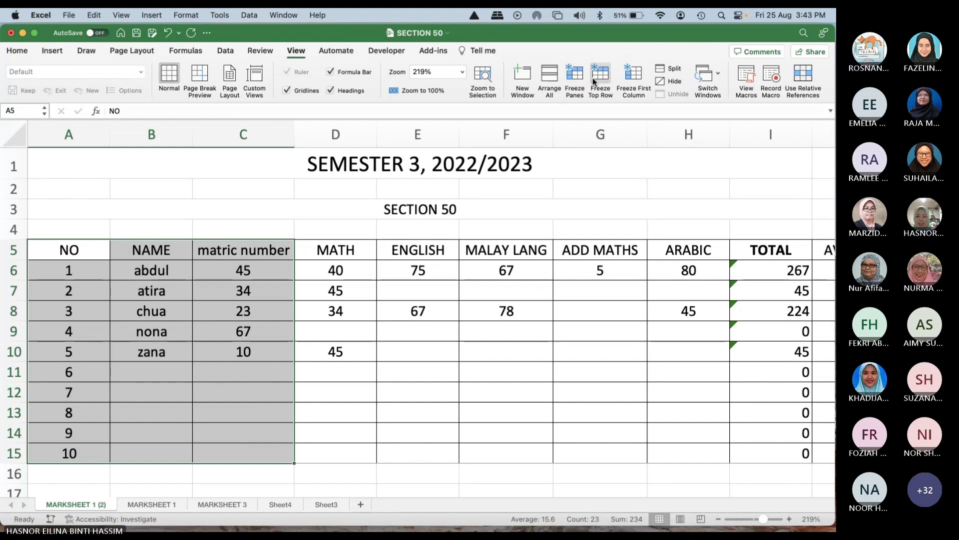
click(635, 76)
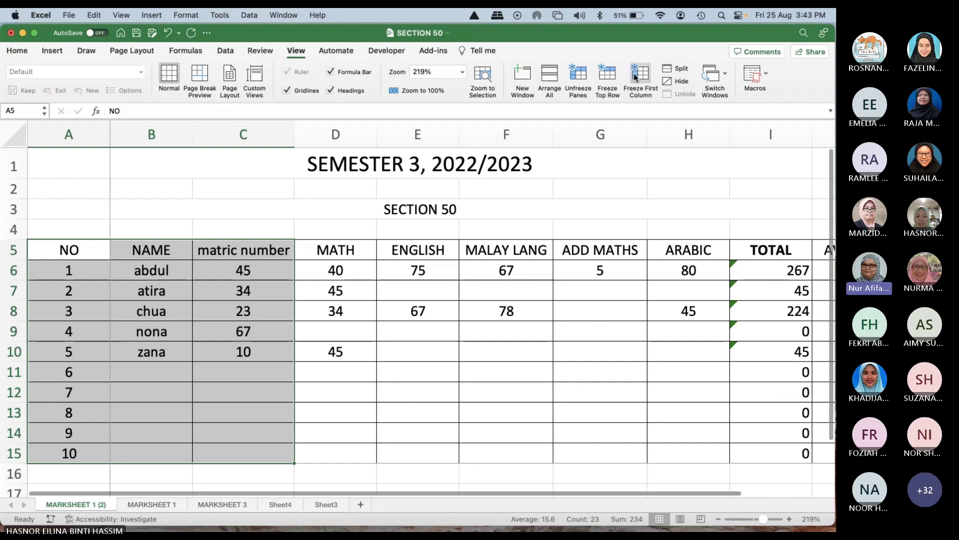
scroll(575, 332, right, 3)
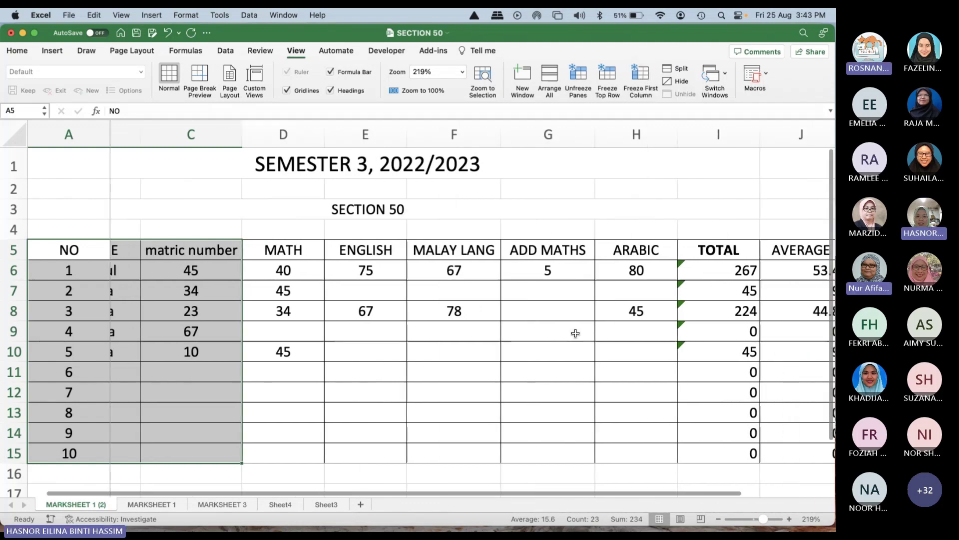
scroll(575, 333, left, 3)
scroll(576, 332, right, 3)
scroll(575, 332, left, 2)
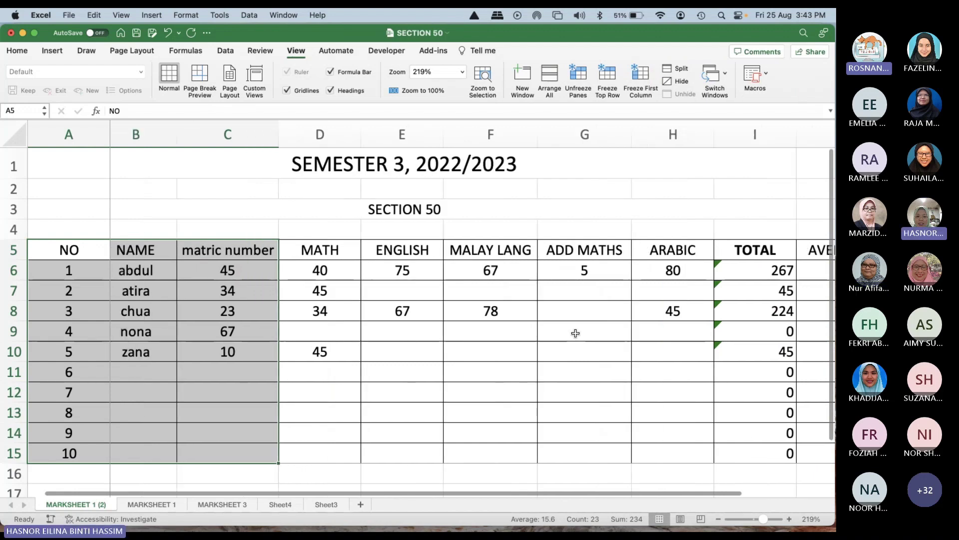
Step: Examine how the mark table's columns up to AVERAGE move sideways past the frozen NO column
scroll(576, 332, right, 3)
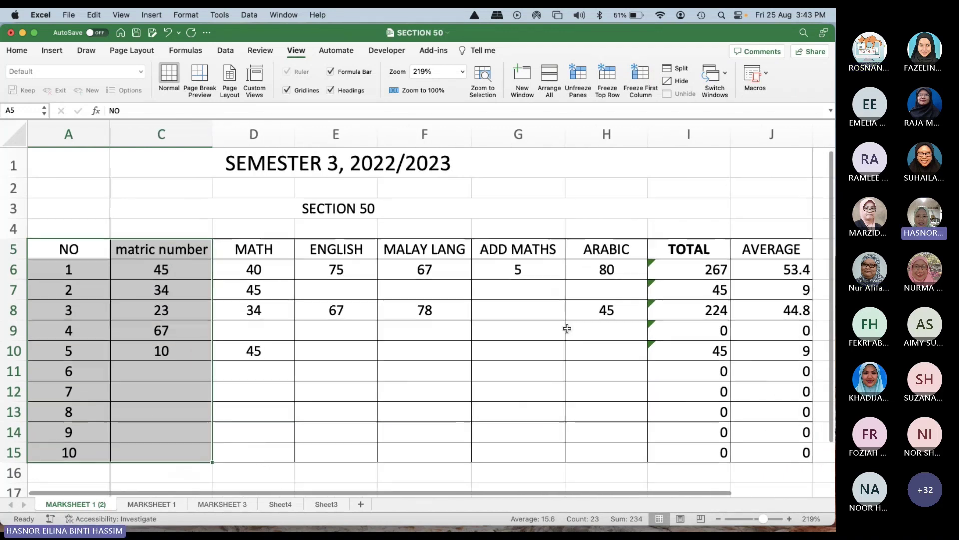
scroll(567, 329, left, 3)
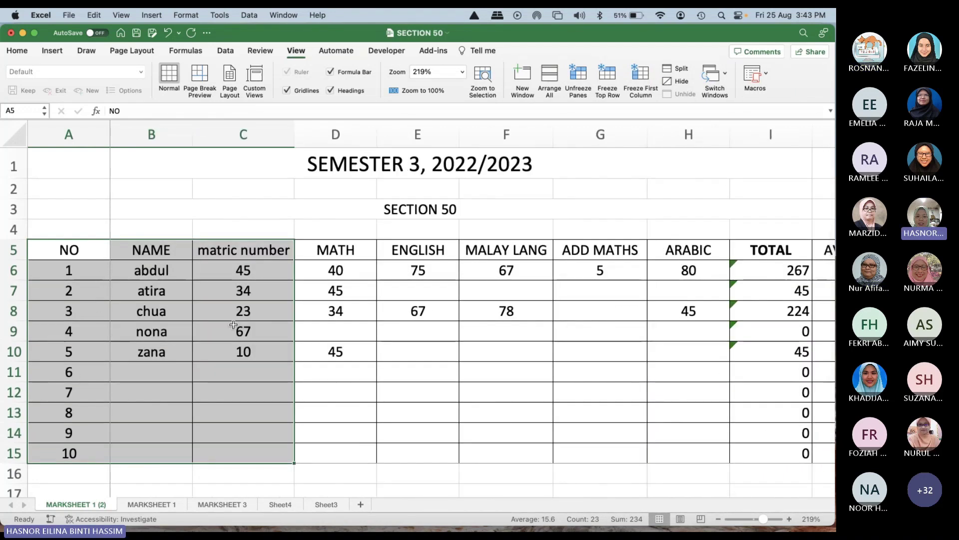
scroll(289, 327, right, 3)
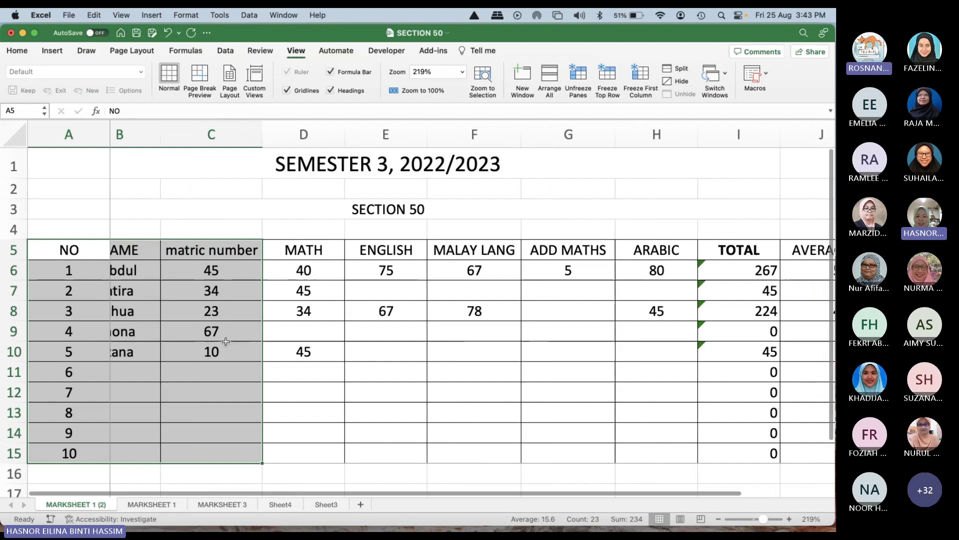
scroll(226, 341, right, 5)
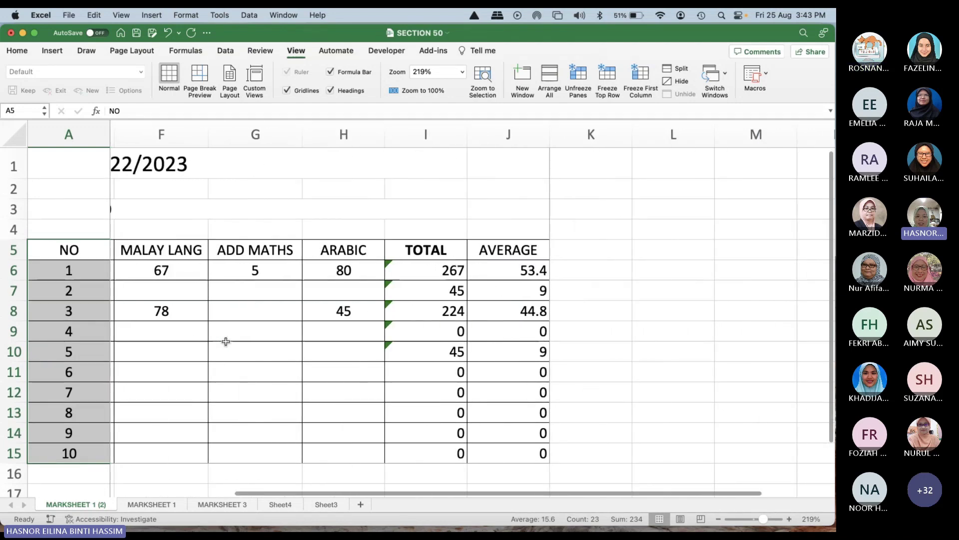
scroll(226, 341, right, 3)
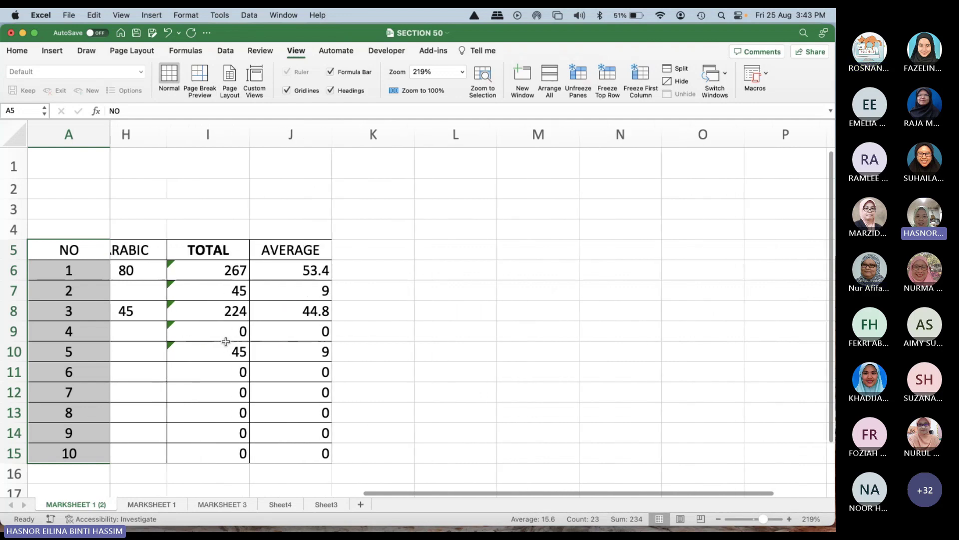
scroll(217, 297, left, 1)
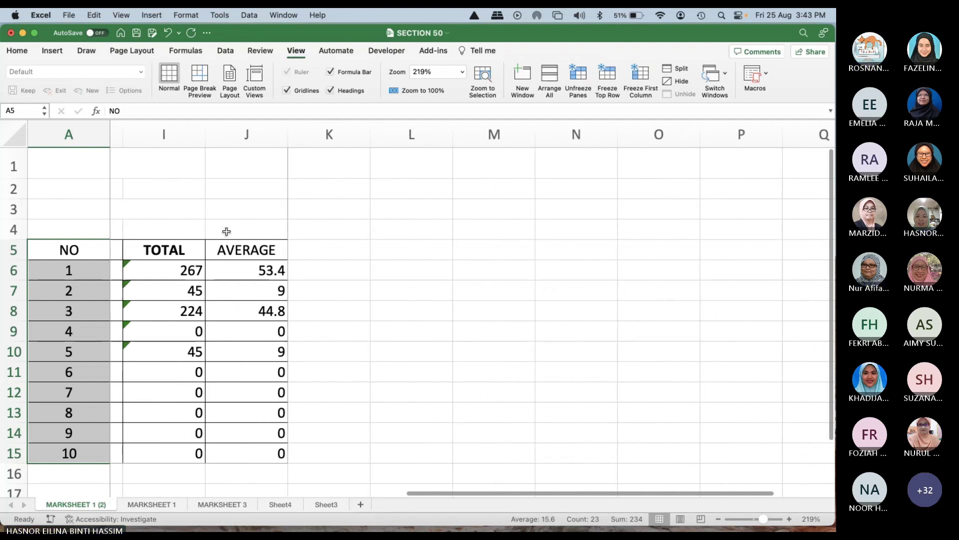
scroll(219, 344, left, 8)
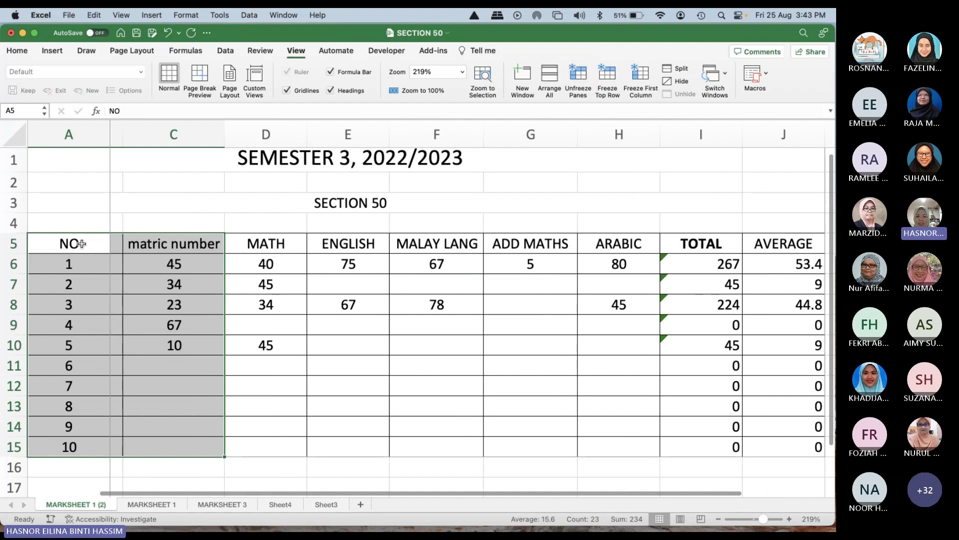
scroll(81, 244, left, 3)
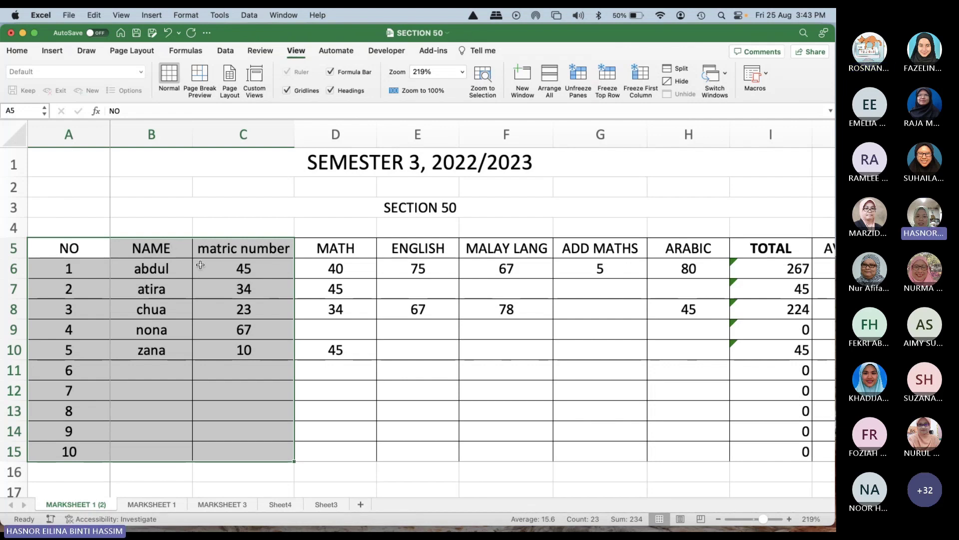
scroll(556, 296, right, 10)
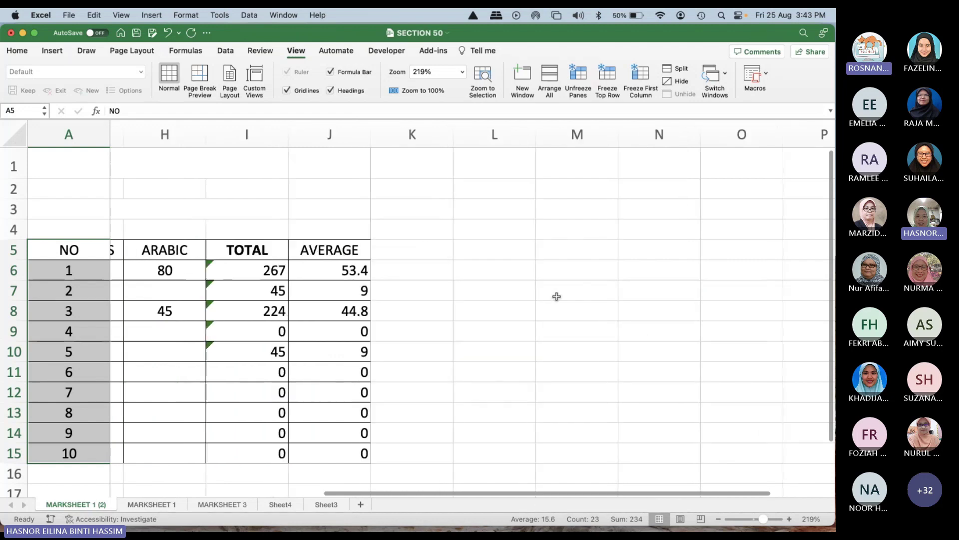
scroll(557, 297, left, 10)
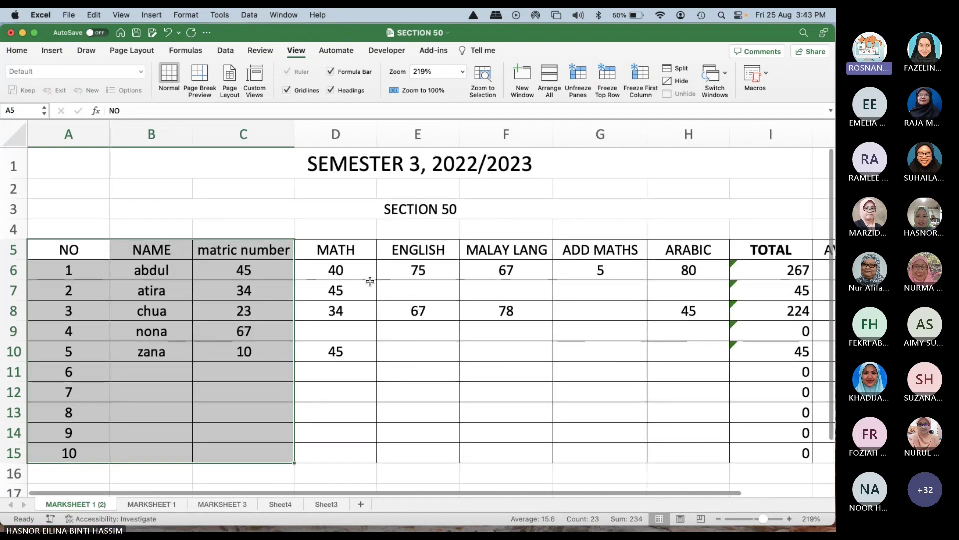
Step: Reselect the block A5:C15 and try to freeze its three columns with Freeze First Column
click(85, 254)
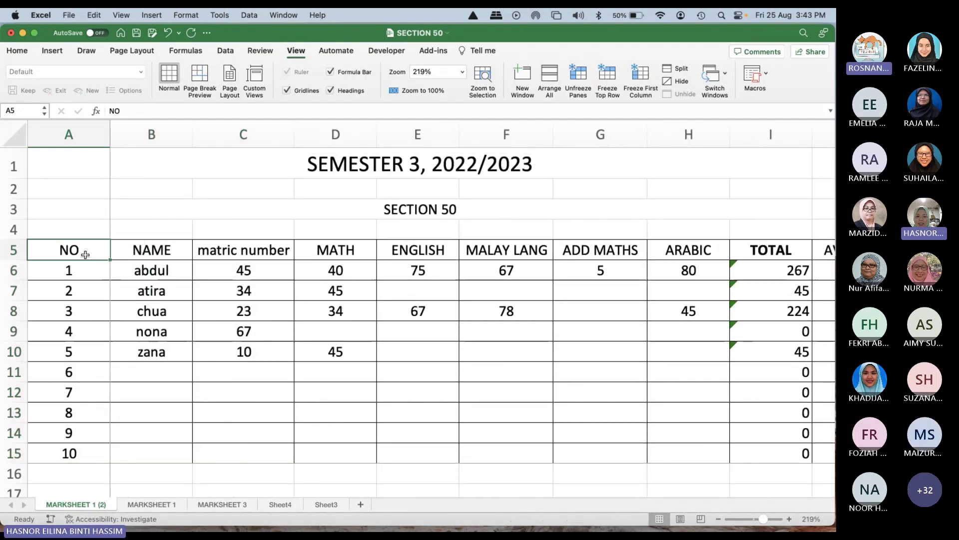
drag(86, 254, 241, 450)
click(531, 235)
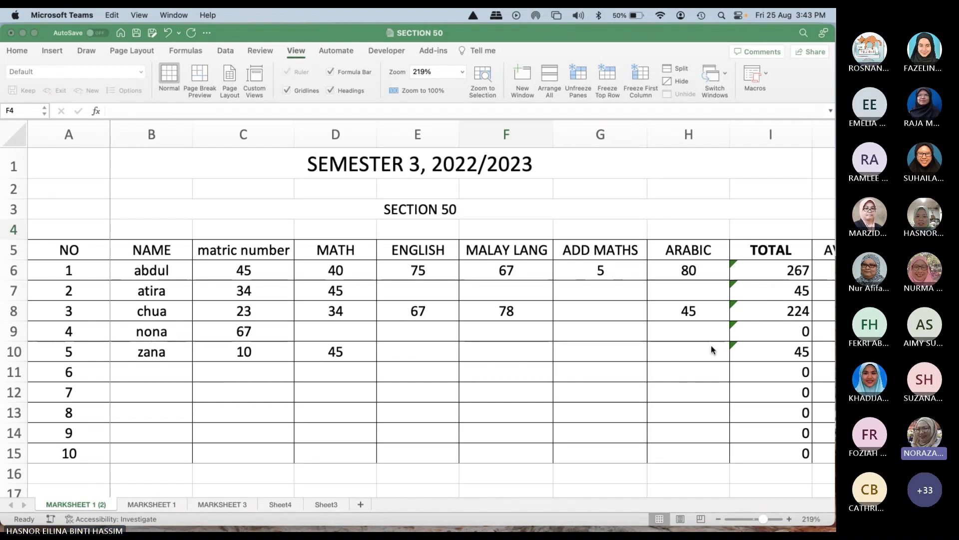
click(226, 304)
click(60, 255)
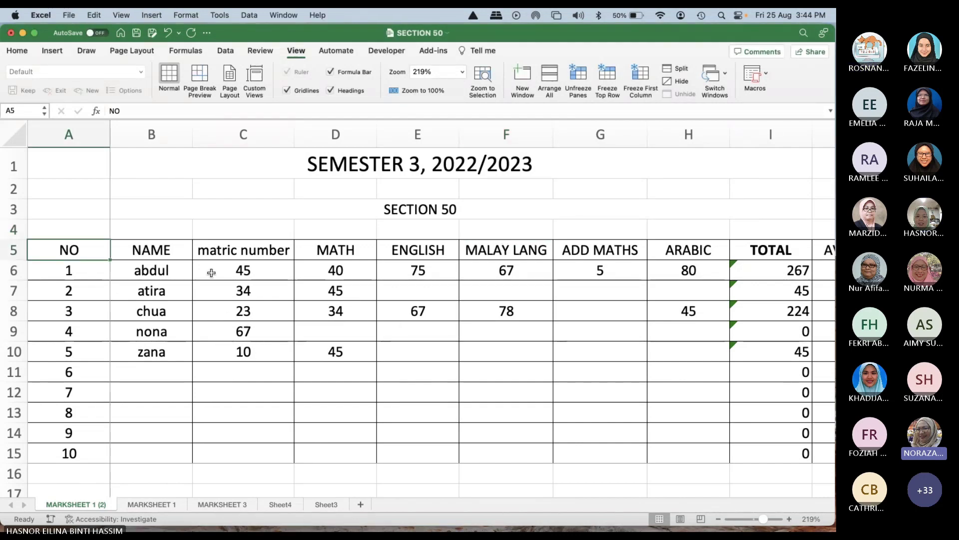
drag(211, 273, 253, 455)
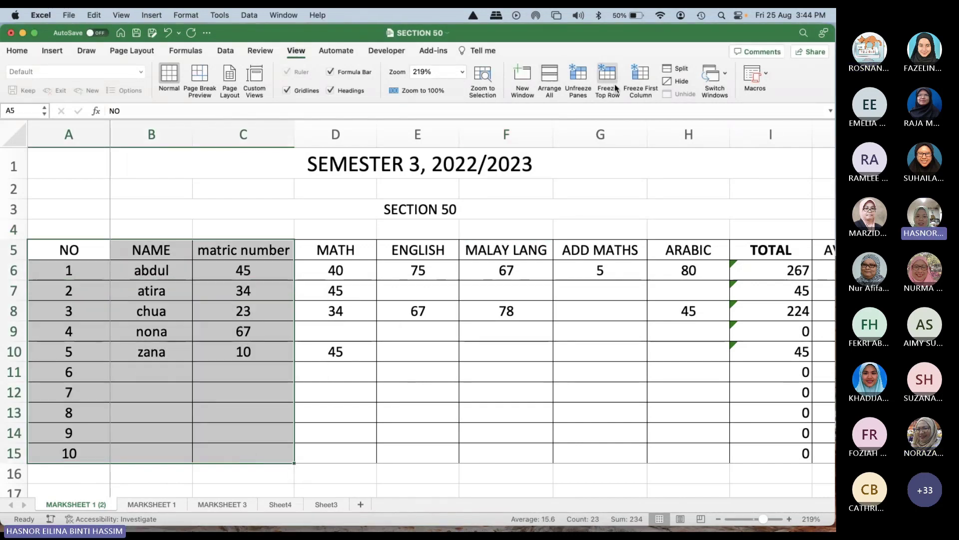
click(642, 87)
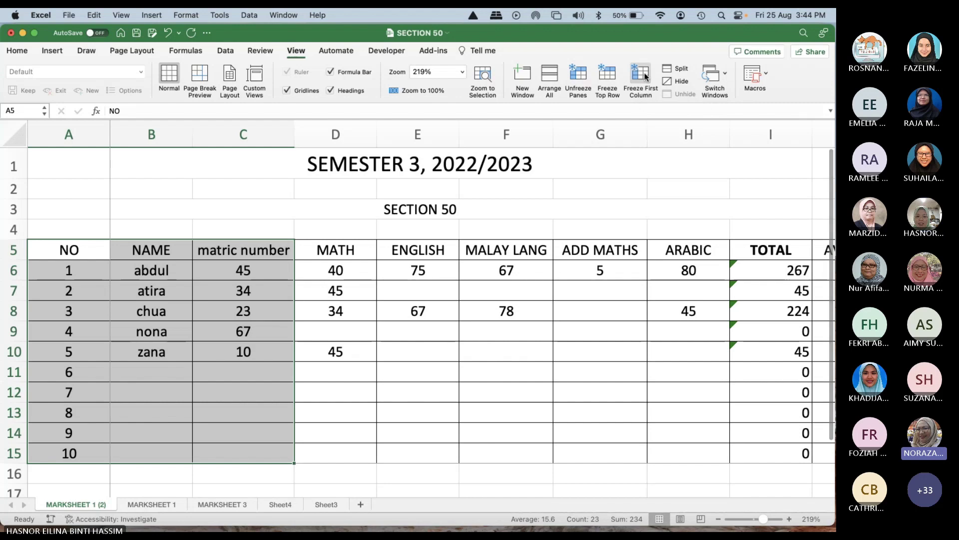
click(641, 80)
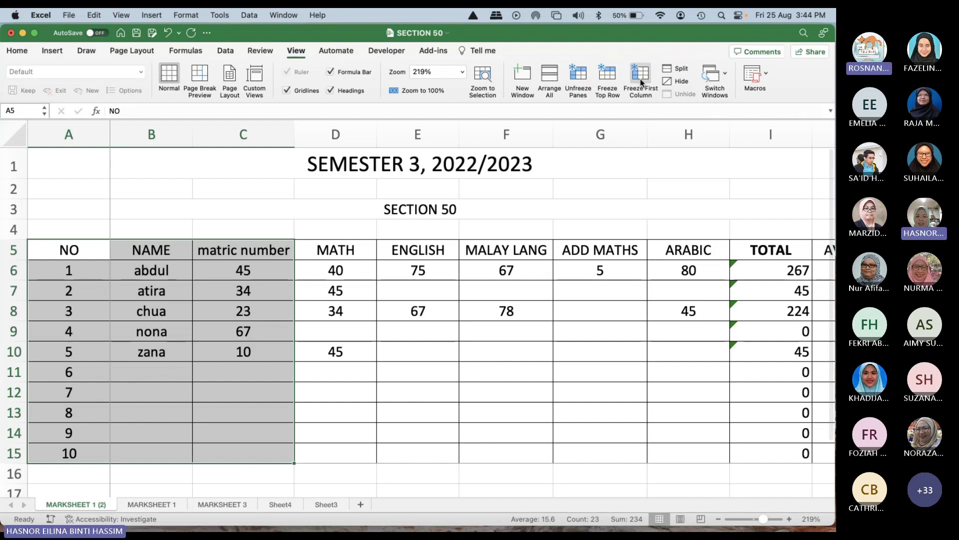
Step: Switch from the first-column freeze to Freeze Panes with A5:C15 selected and check the table's sideways movement
click(581, 77)
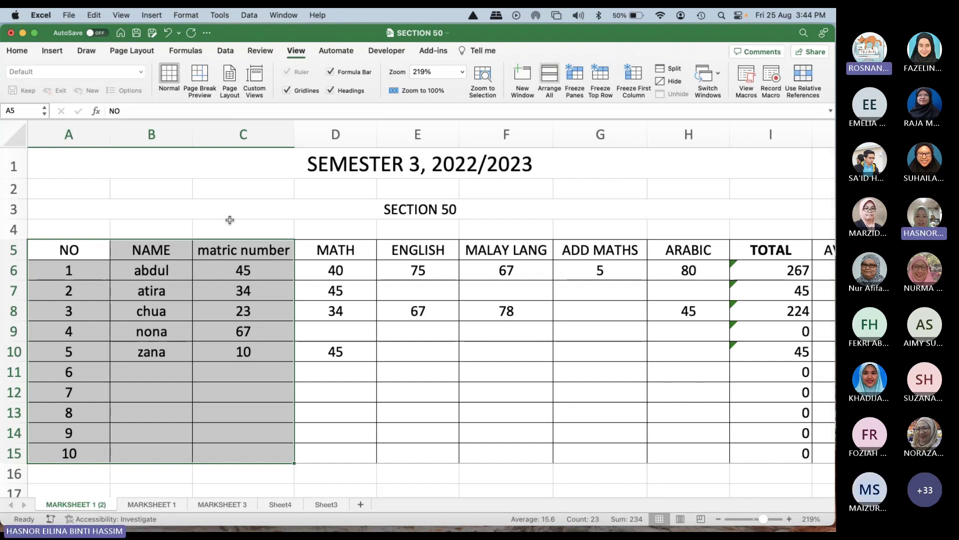
click(575, 76)
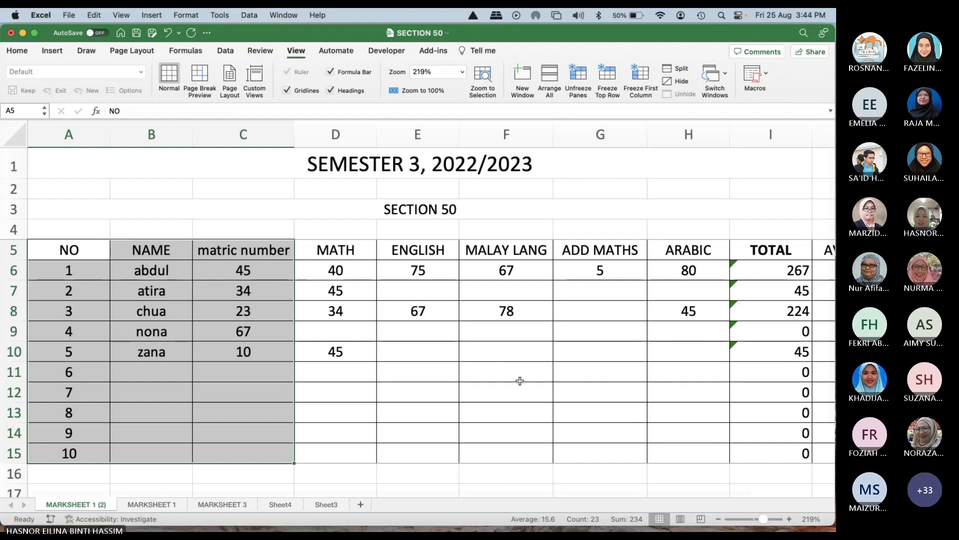
scroll(520, 380, right, 3)
scroll(519, 381, left, 3)
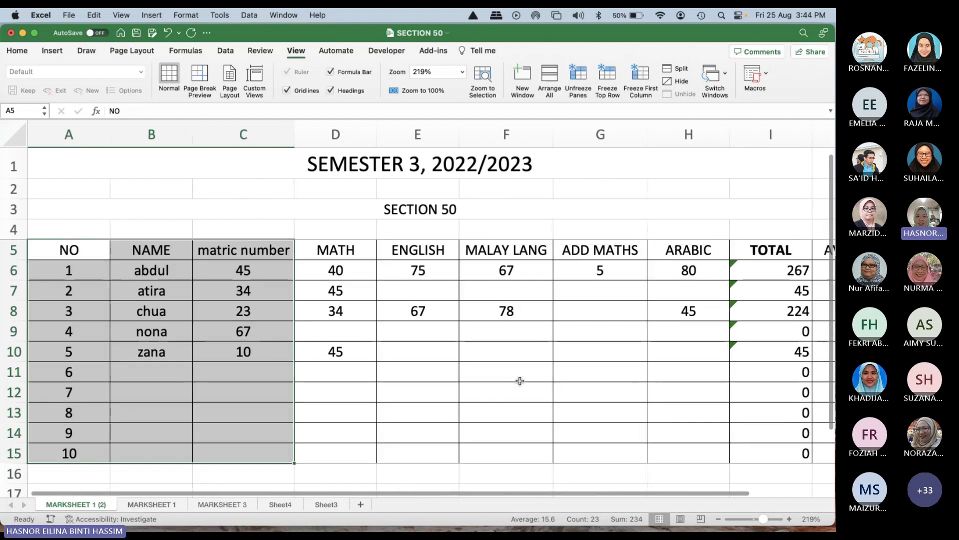
Step: Remove the pane freeze and retry Freeze Panes with the block A5:C15 selected again
click(575, 79)
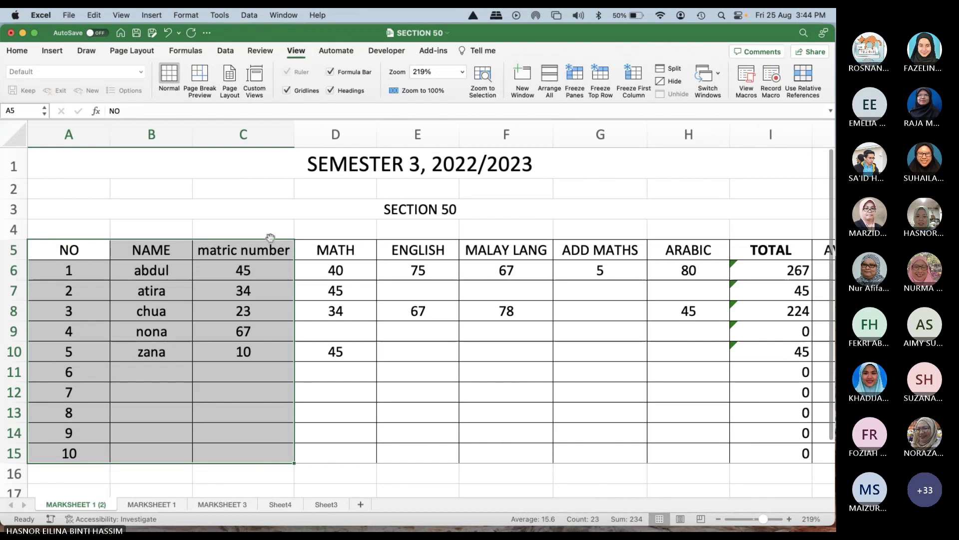
drag(69, 250, 241, 457)
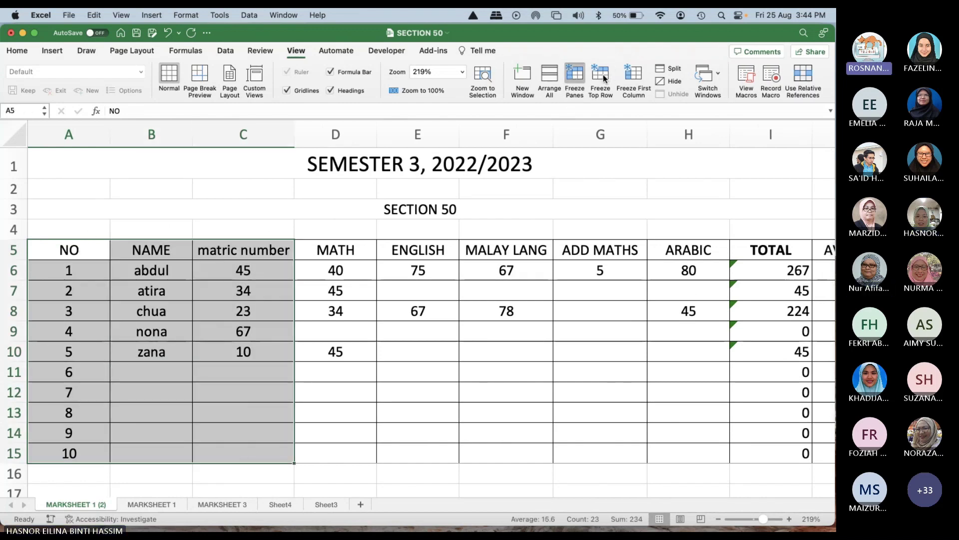
click(577, 76)
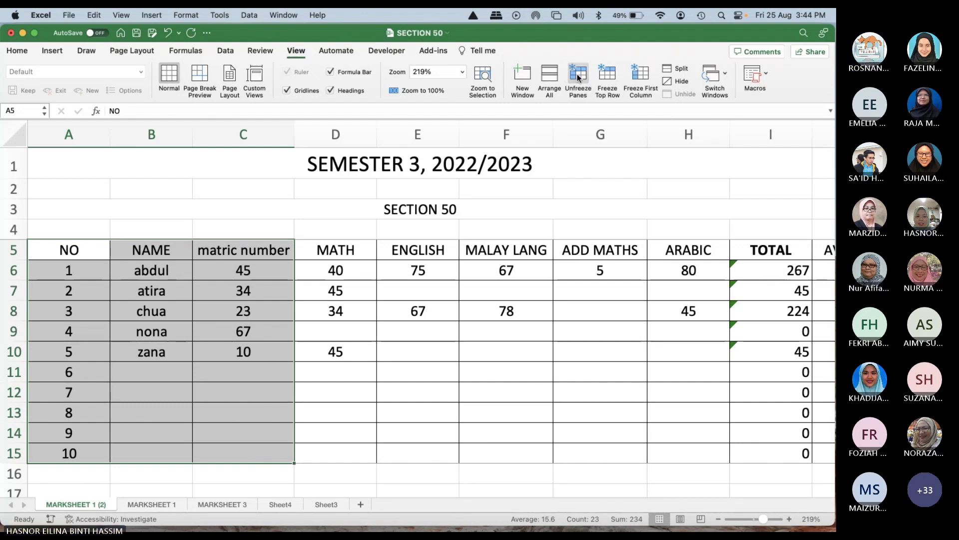
Step: Unfreeze the panes of the sheet and check how the whole mark table moves sideways
click(577, 76)
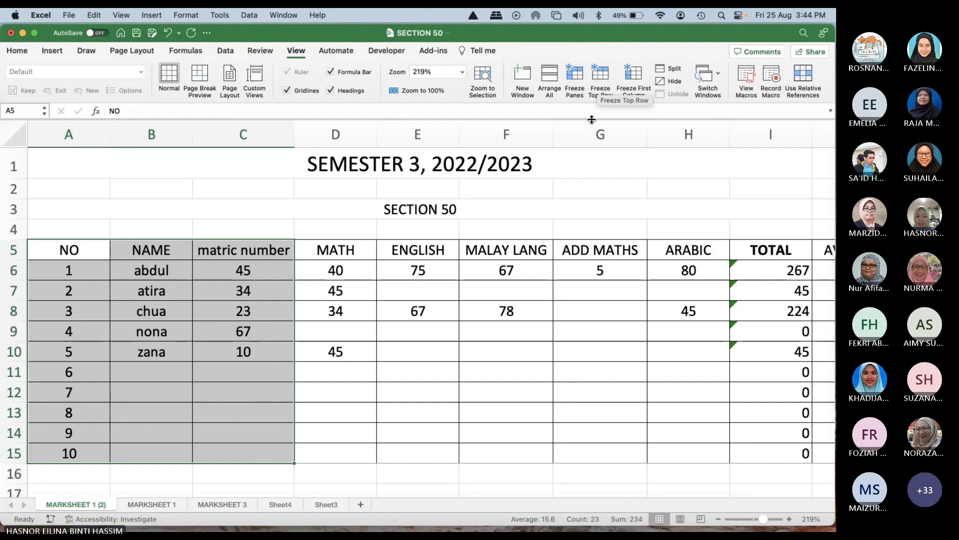
click(513, 270)
scroll(189, 268, right, 2)
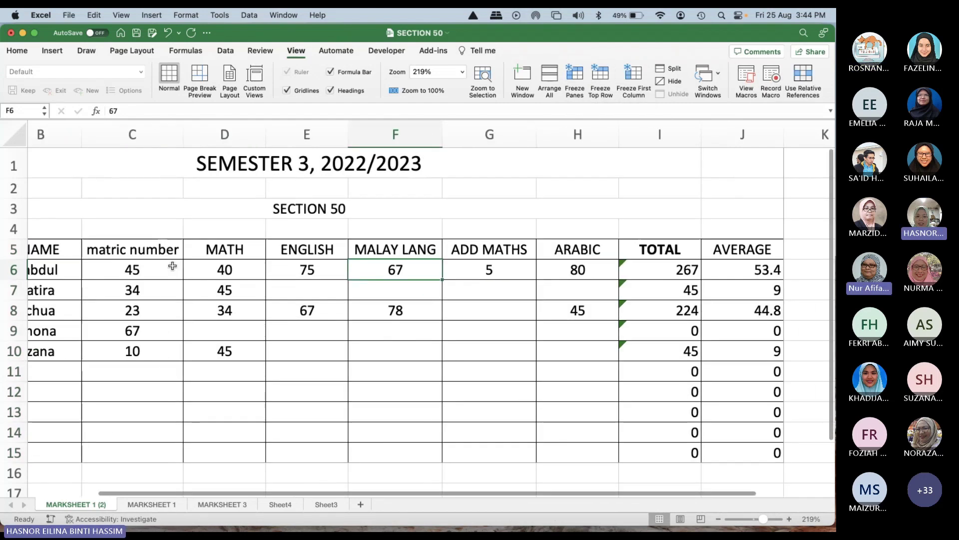
scroll(172, 266, left, 2)
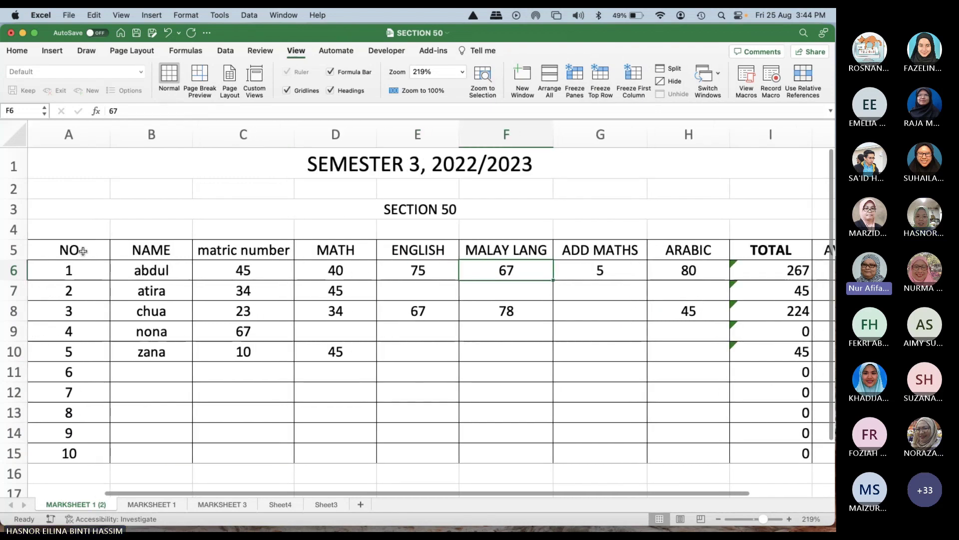
drag(82, 251, 230, 456)
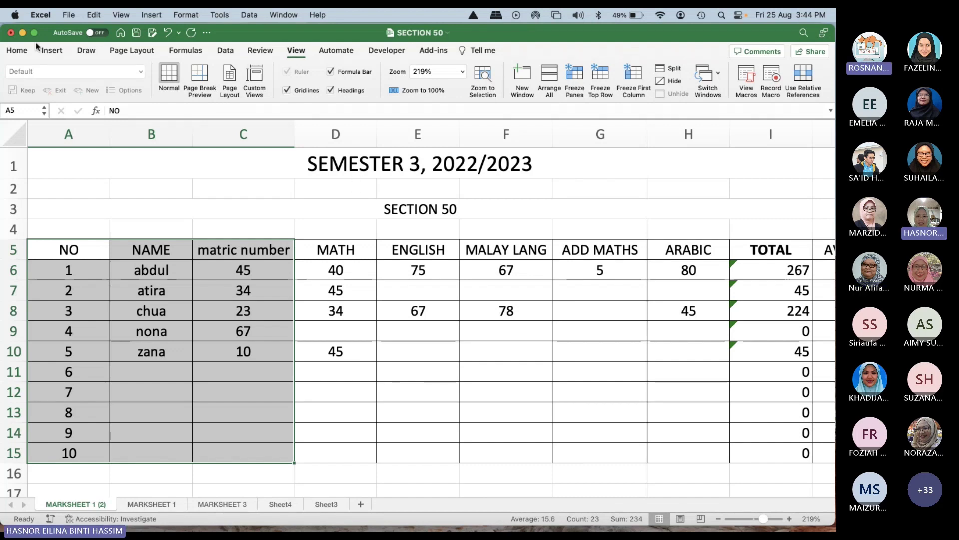
click(25, 53)
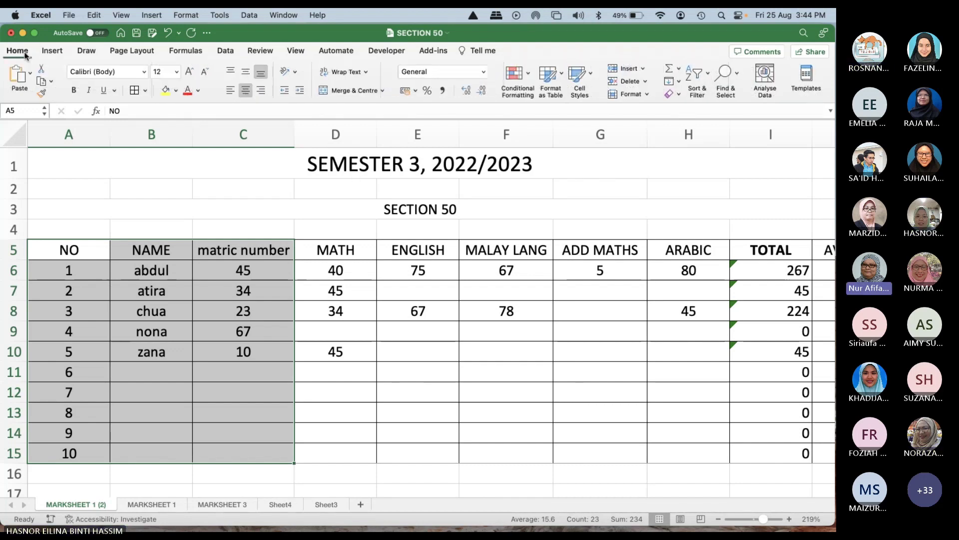
click(25, 53)
click(25, 53)
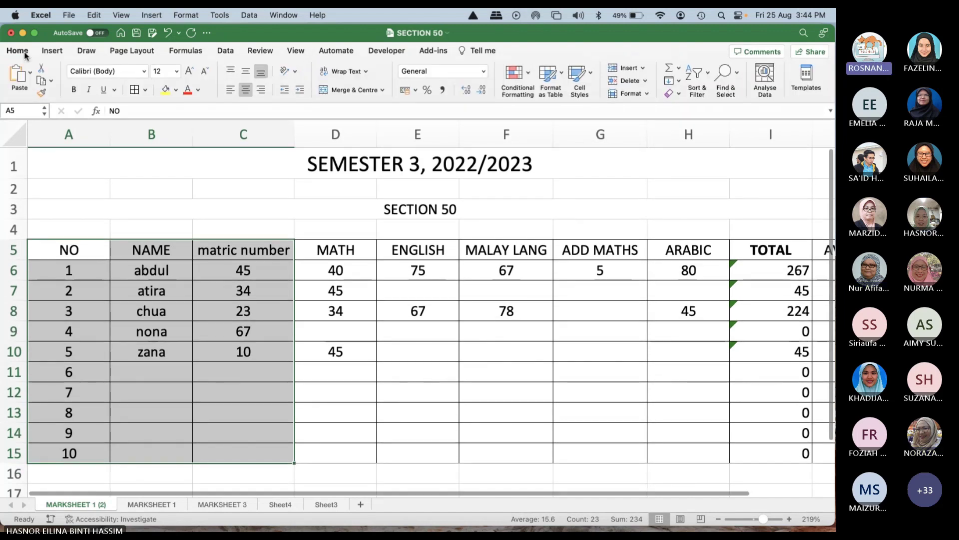
click(25, 53)
click(25, 53)
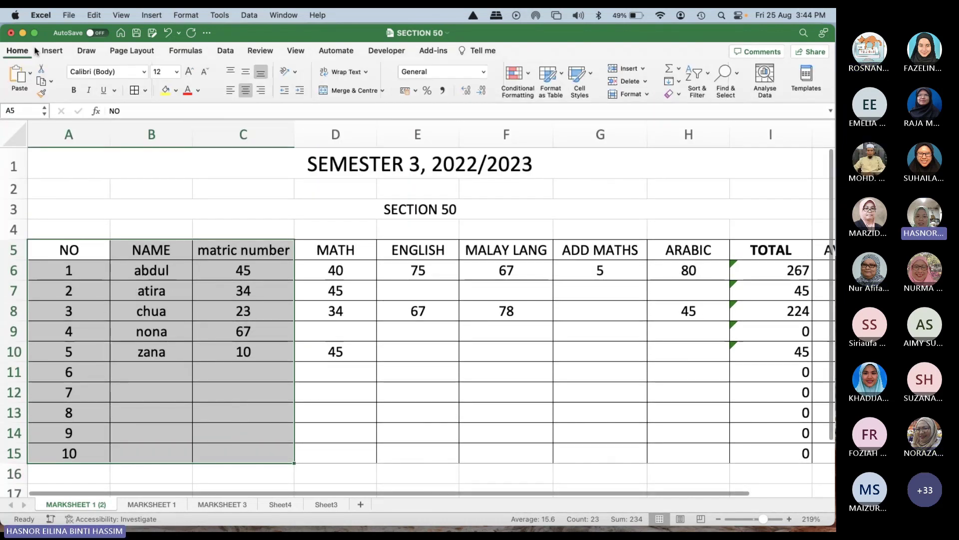
click(147, 228)
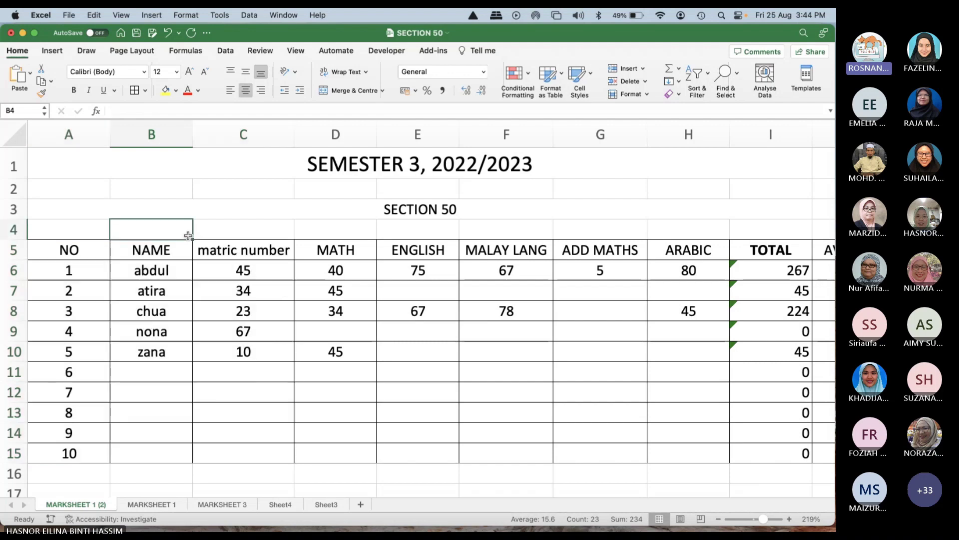
click(23, 53)
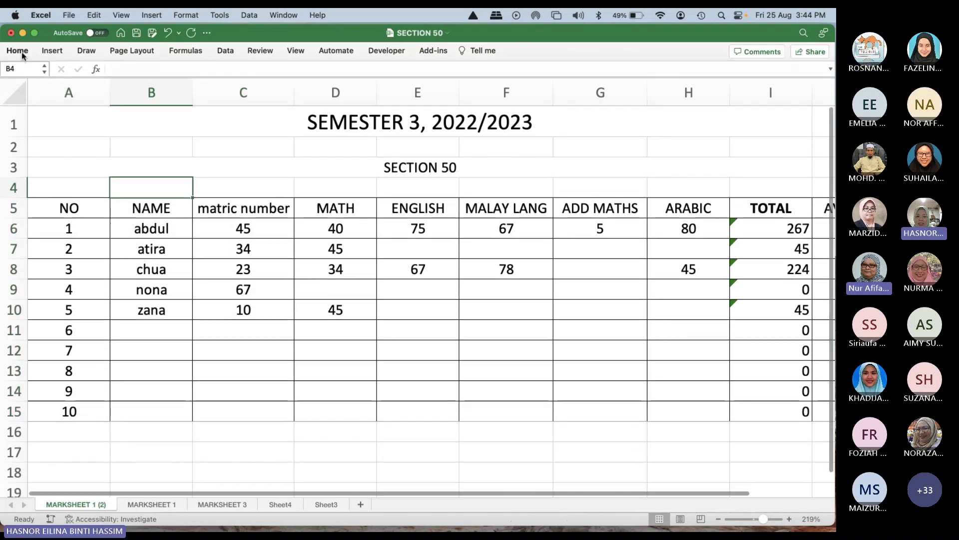
click(22, 53)
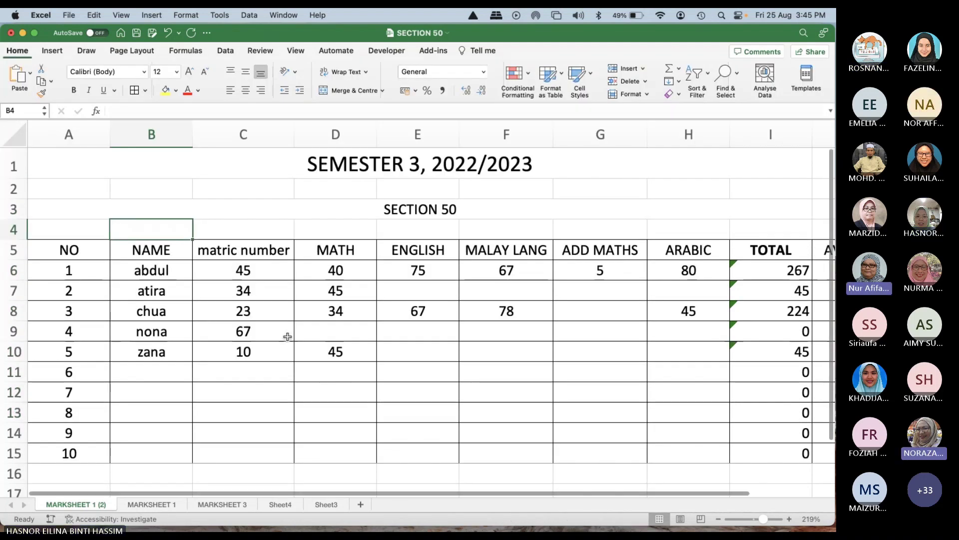
click(552, 202)
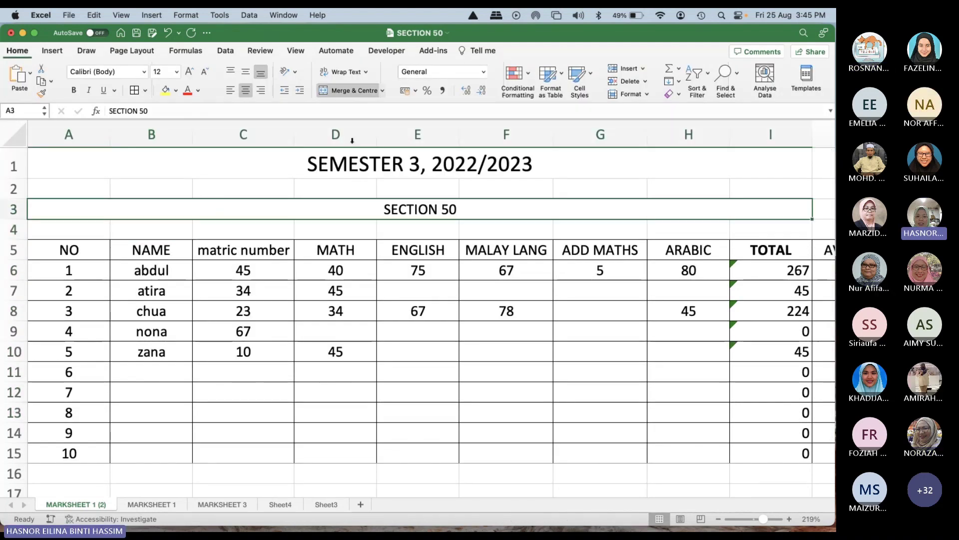
click(16, 52)
click(65, 15)
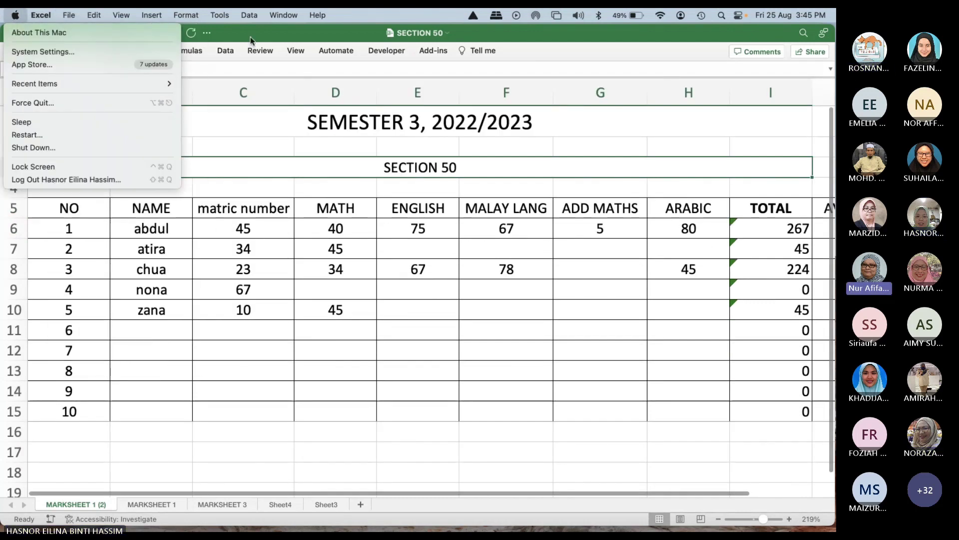
click(257, 30)
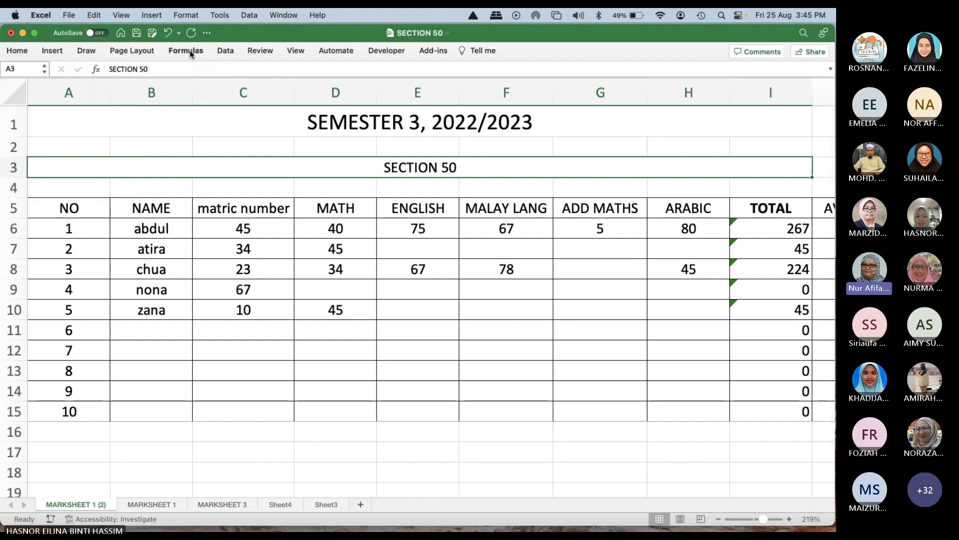
Step: Examine the cell Format options, including the Hide & Unhide commands for rows, columns and sheets
click(17, 50)
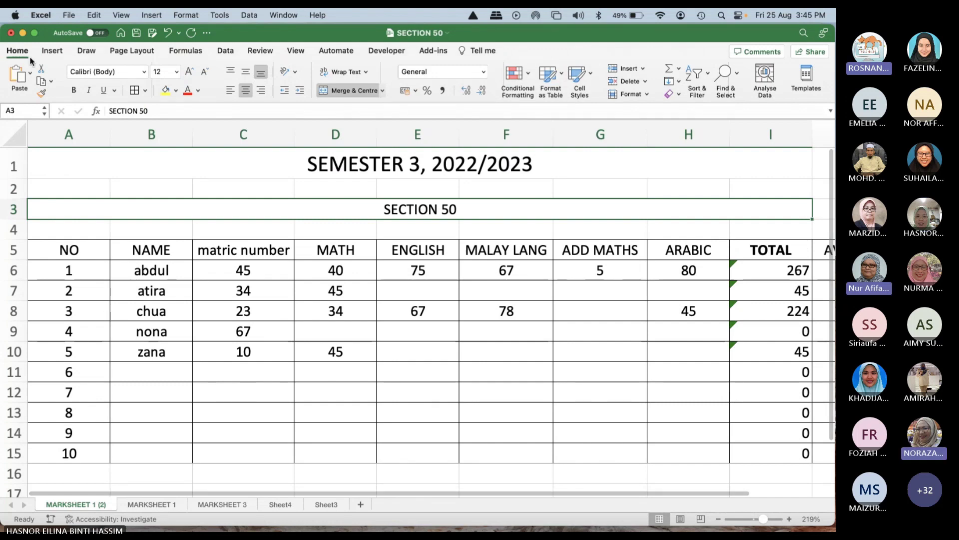
click(57, 52)
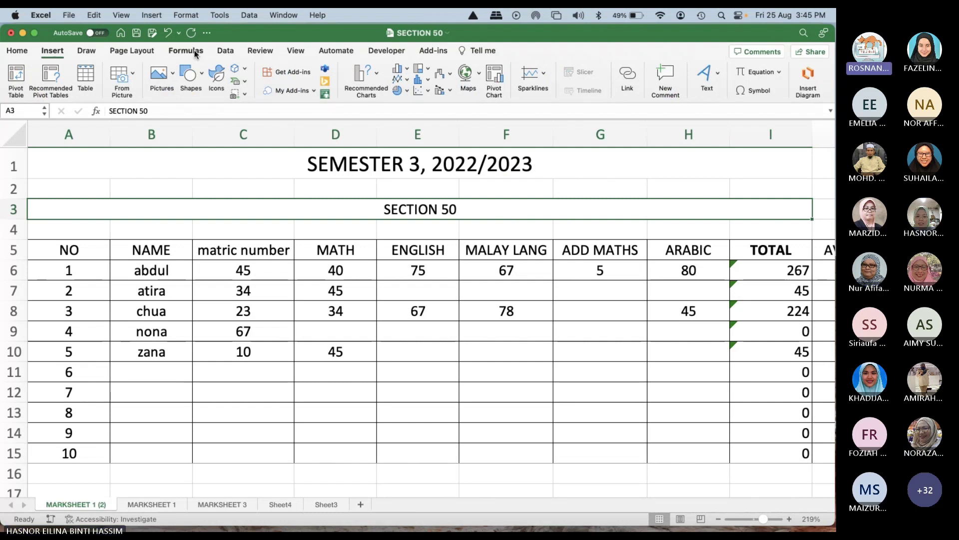
click(14, 57)
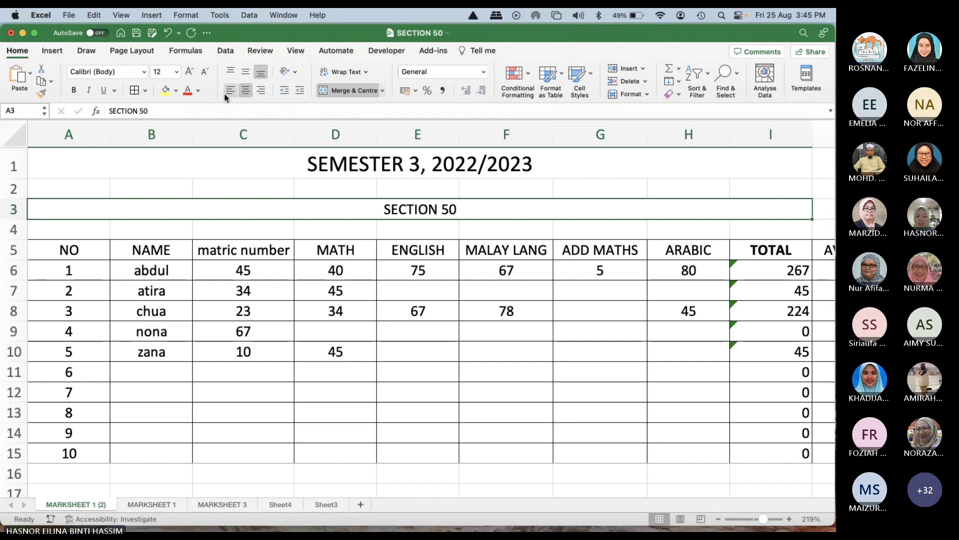
click(645, 95)
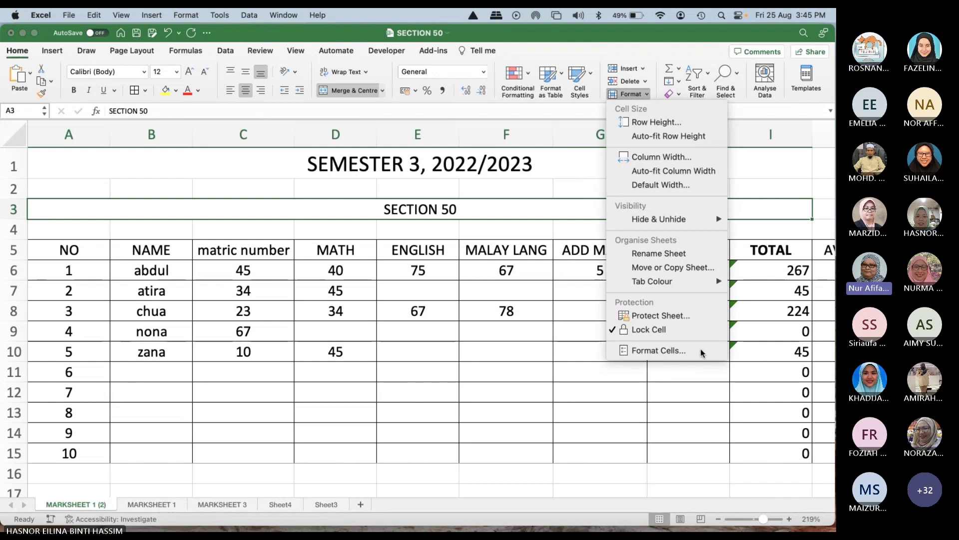
click(700, 350)
click(644, 96)
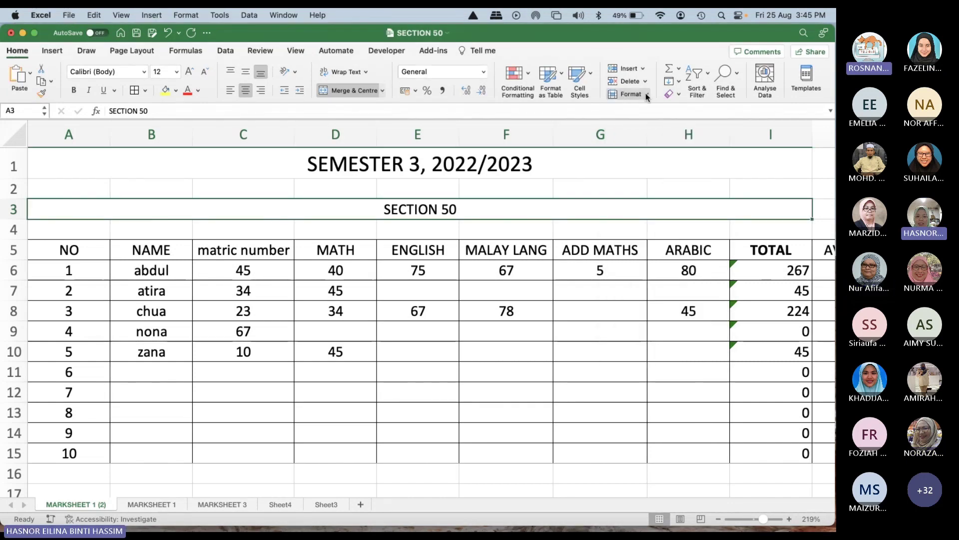
click(643, 95)
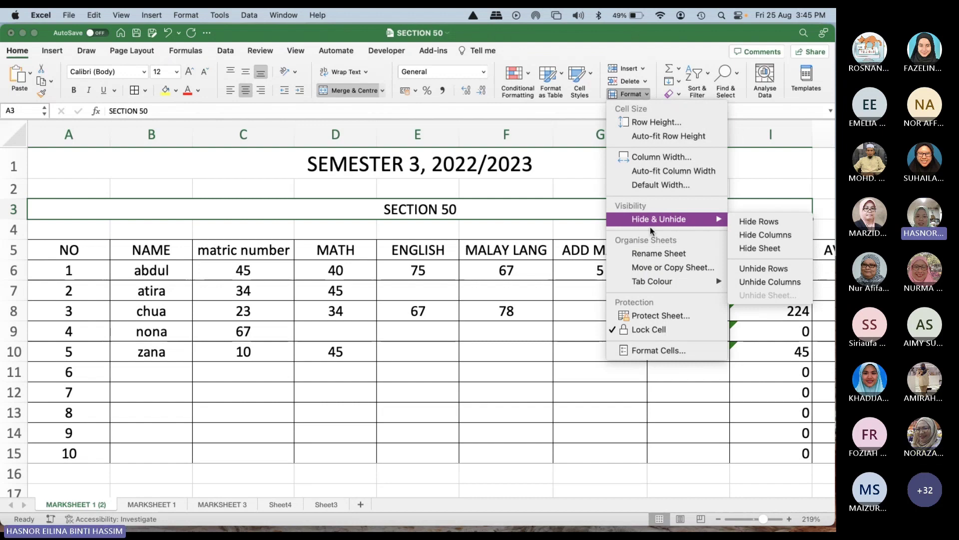
mouse_move(690, 219)
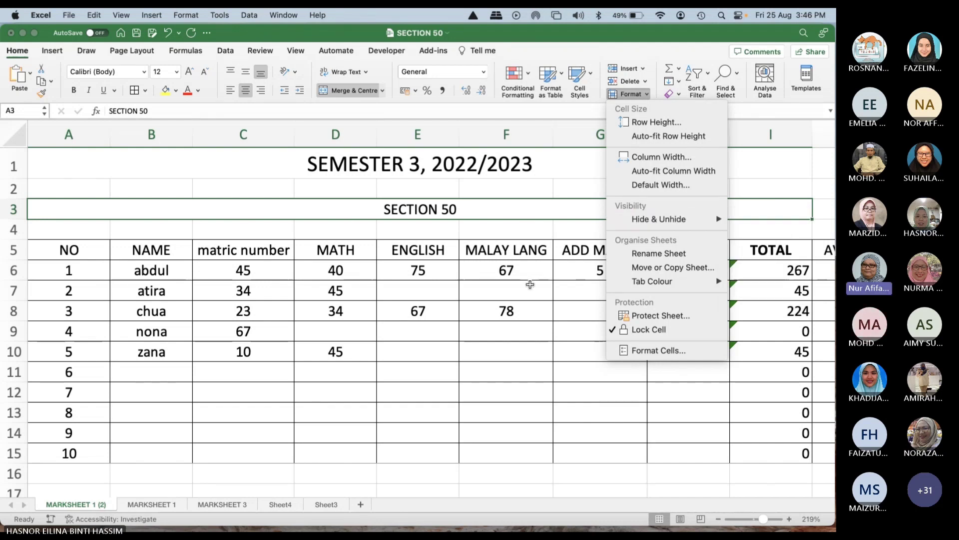
click(530, 284)
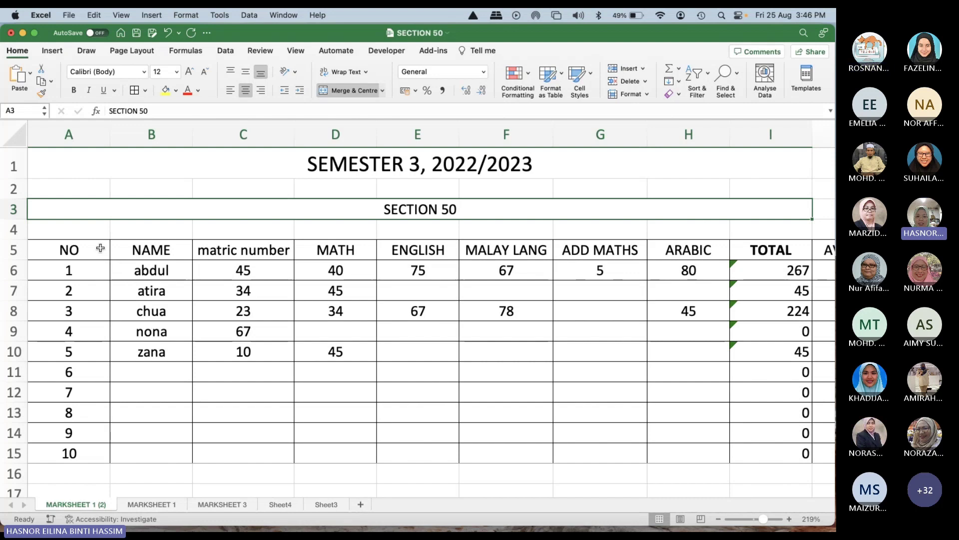
Step: Select the block A5:C15 of the mark table and try to freeze it with Freeze Panes
click(66, 251)
drag(66, 250, 245, 449)
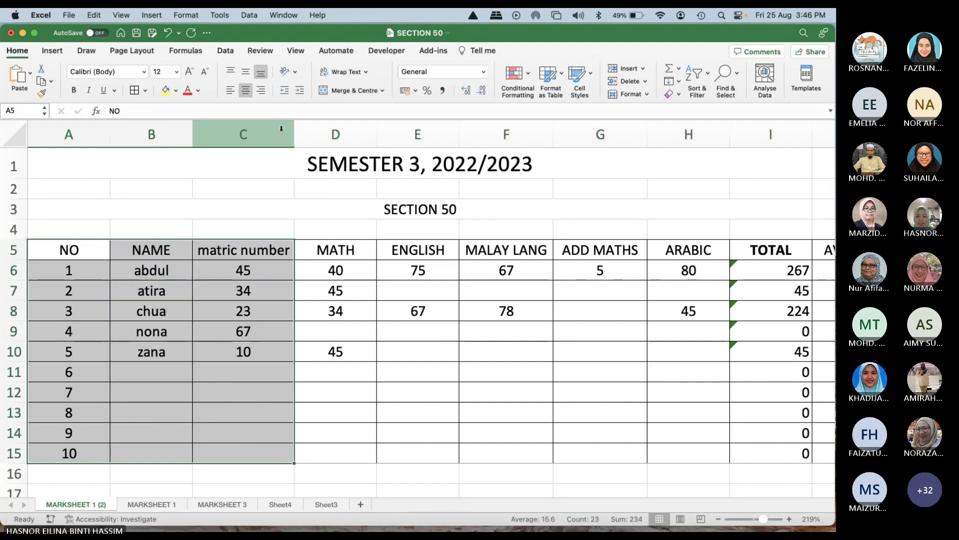
click(52, 51)
click(83, 52)
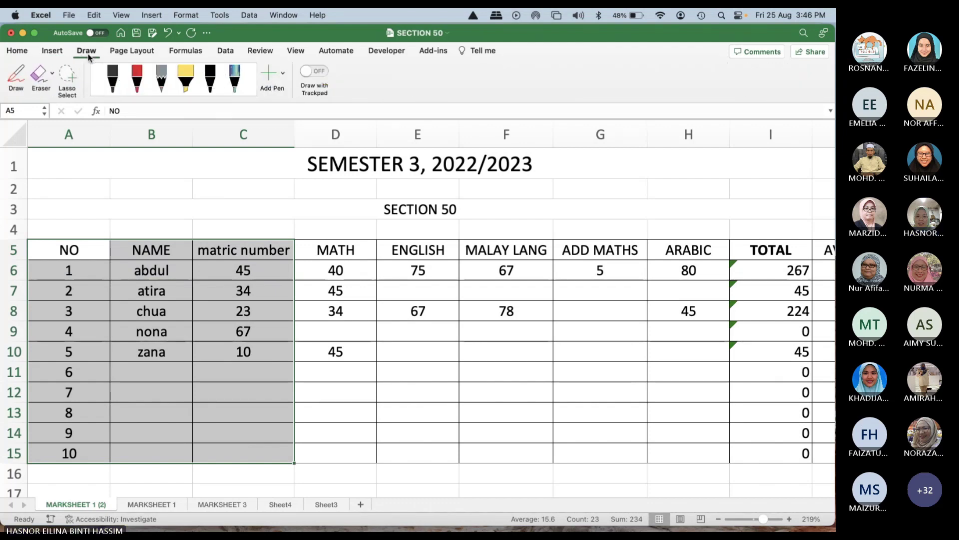
click(113, 52)
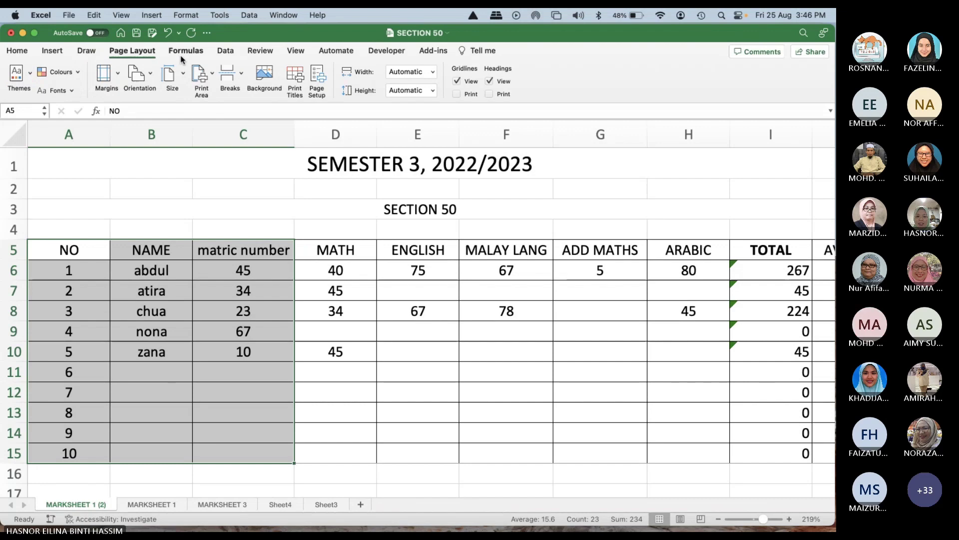
click(184, 52)
click(230, 53)
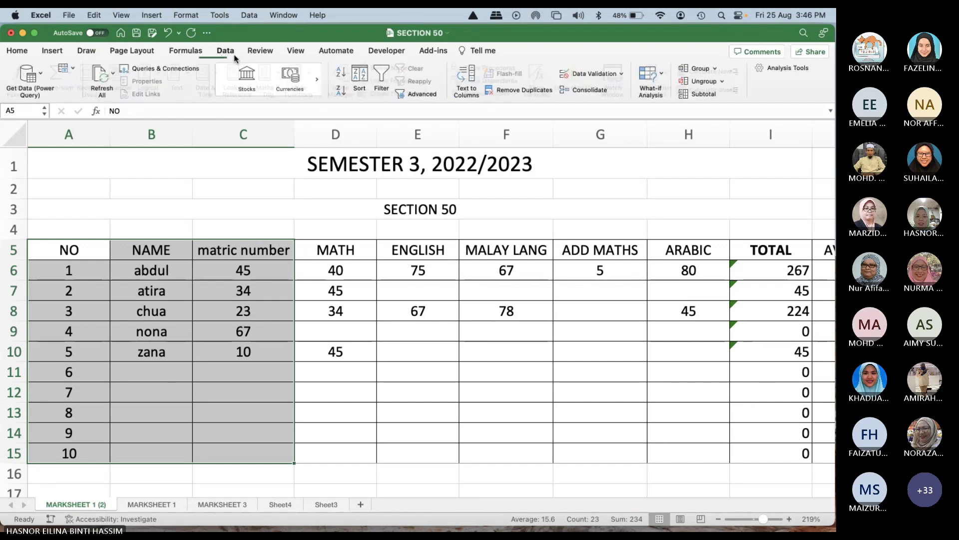
click(260, 51)
click(303, 53)
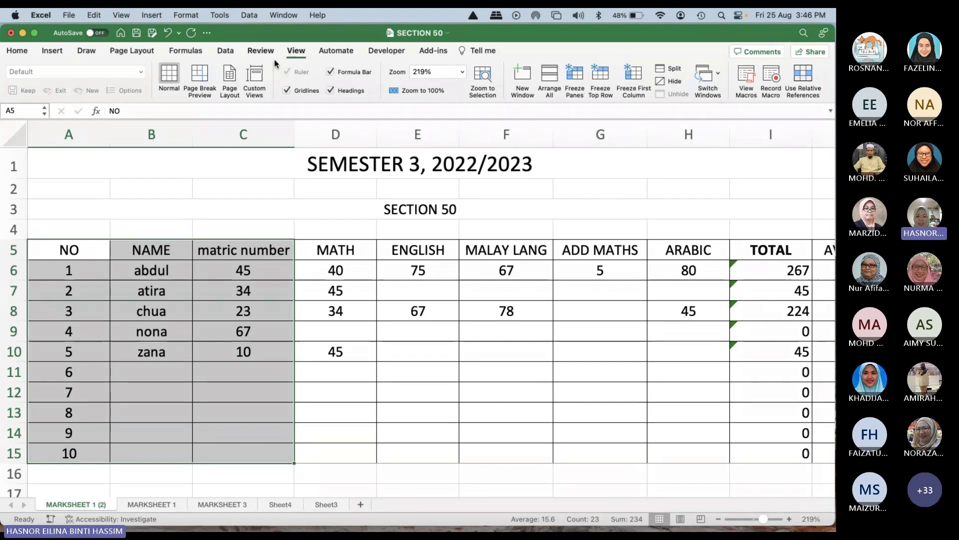
click(576, 78)
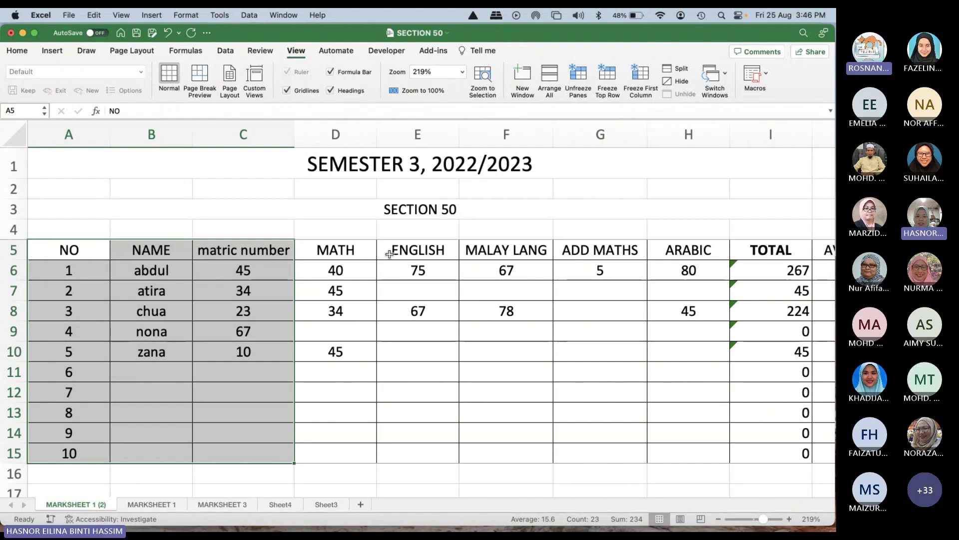
Step: Check how the mark table moves sideways and remove the pane freeze
click(347, 297)
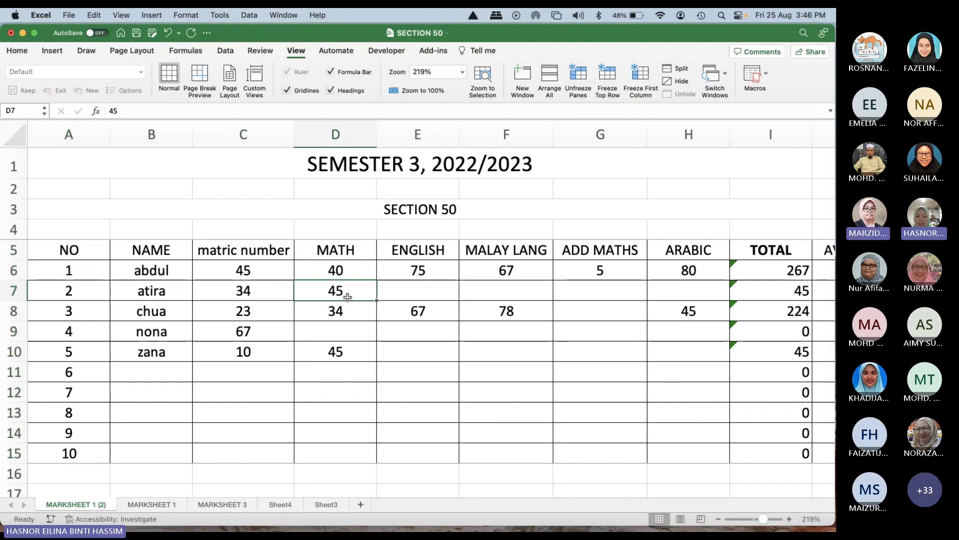
scroll(380, 307, right, 2)
scroll(394, 314, left, 1)
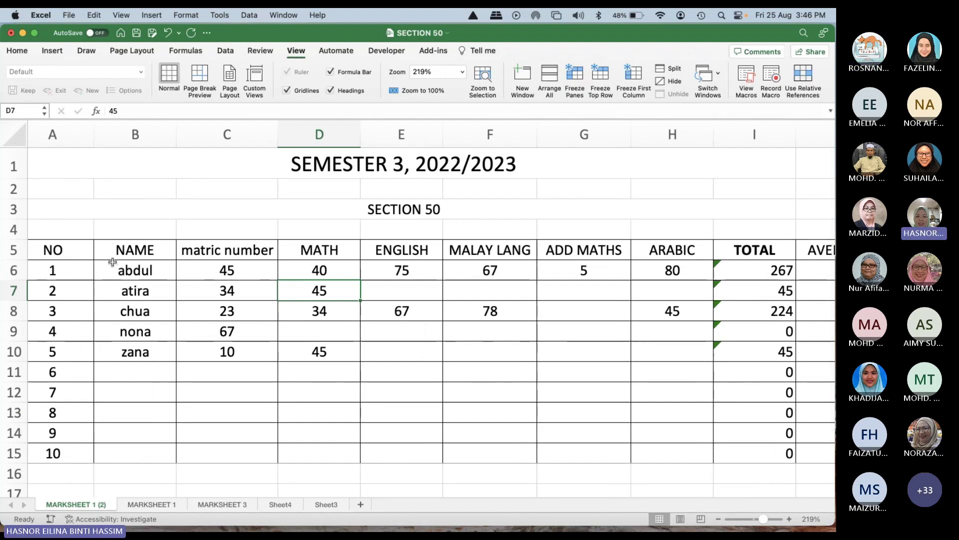
scroll(62, 256, left, 1)
Step: Select columns A to D and try to keep them in place with Freeze Panes, checking the table's sideways movement
drag(69, 260, 313, 446)
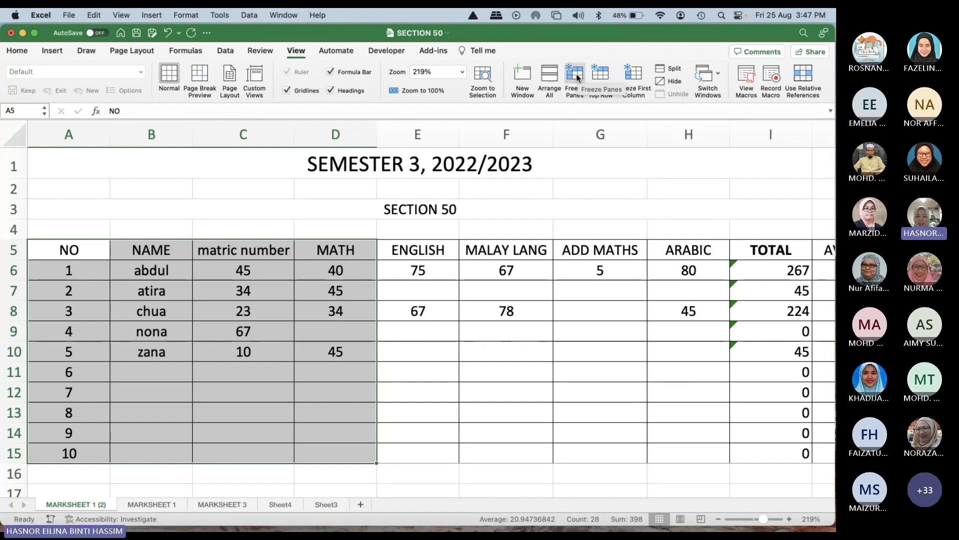
drag(68, 134, 359, 150)
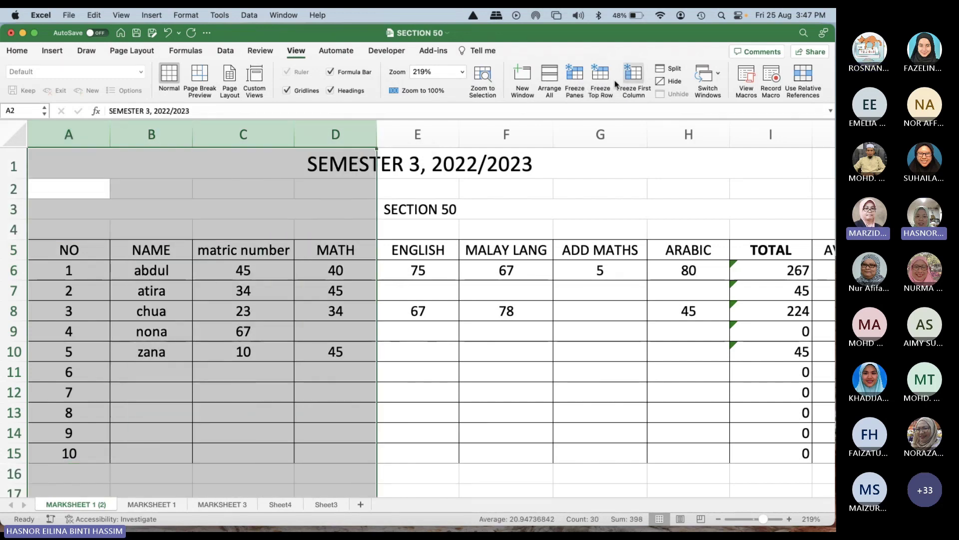
click(575, 75)
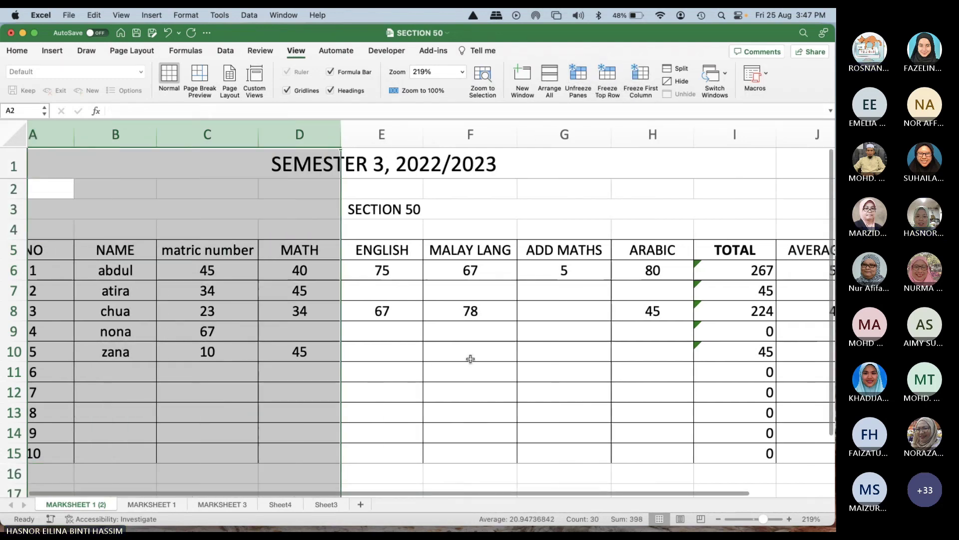
click(470, 357)
scroll(470, 357, right, 3)
scroll(470, 358, left, 3)
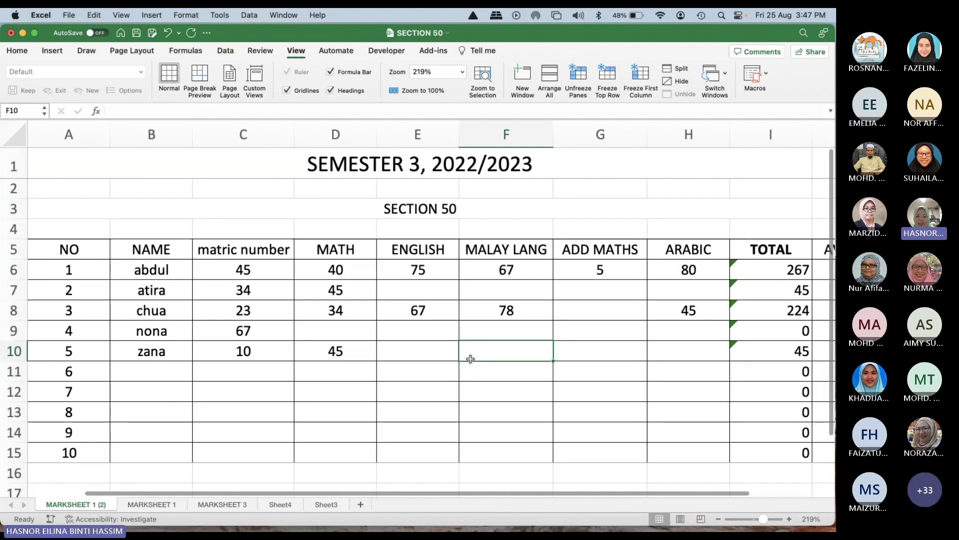
Step: Remove the freeze applied with columns A to D selected
drag(66, 243, 417, 330)
click(575, 81)
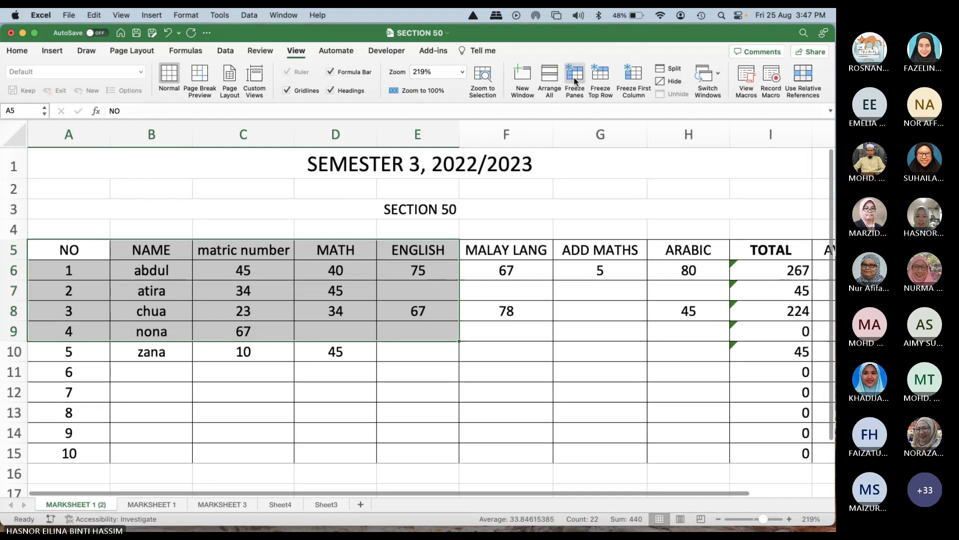
click(65, 185)
shift+click(68, 135)
Step: Extend a selection from cell A5 to cover A5:C15, apply Freeze First Column and check the sideways movement
click(61, 252)
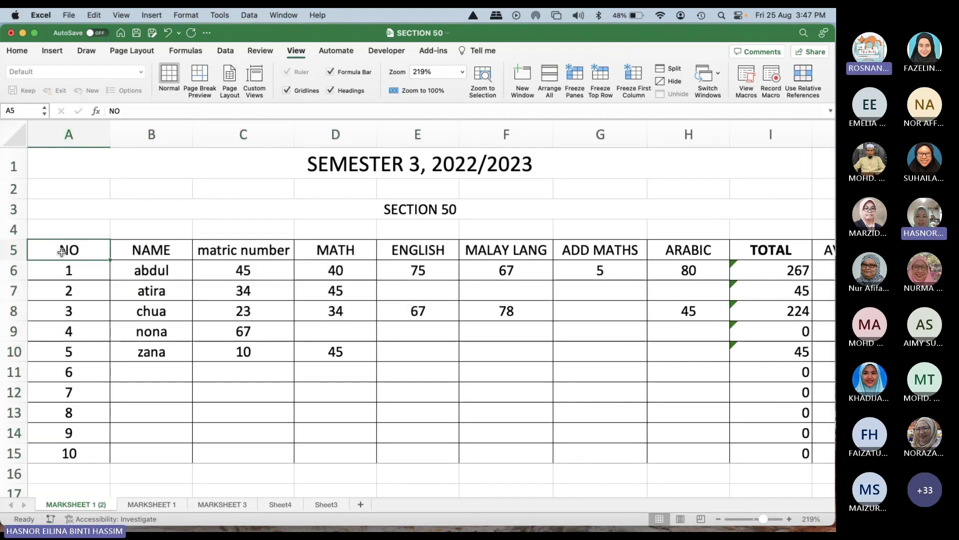
key(shift+Right)
key(shift+Right)
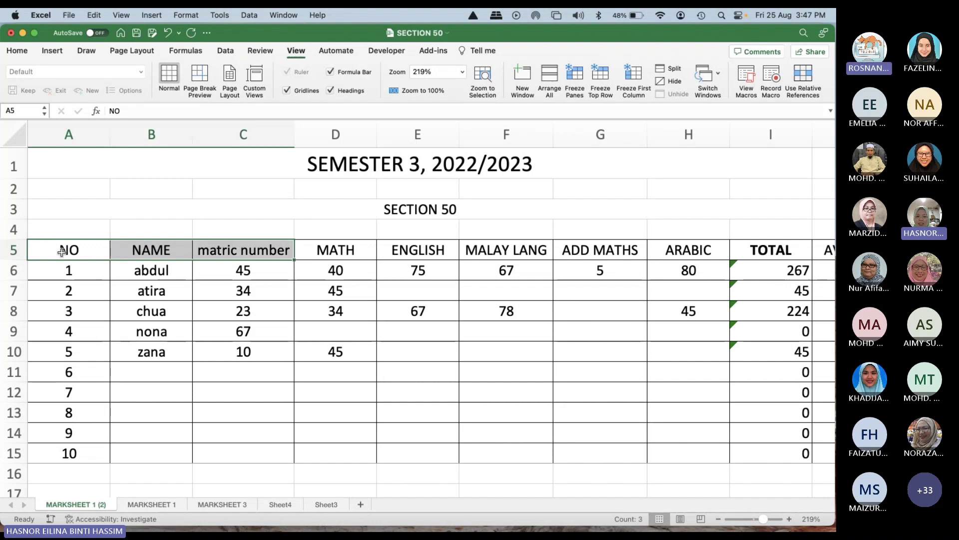
key(shift+Down)
key(shift+Down)
key(shift+Down)
key(shift+Down)
key(shift+Down)
key(shift+Down)
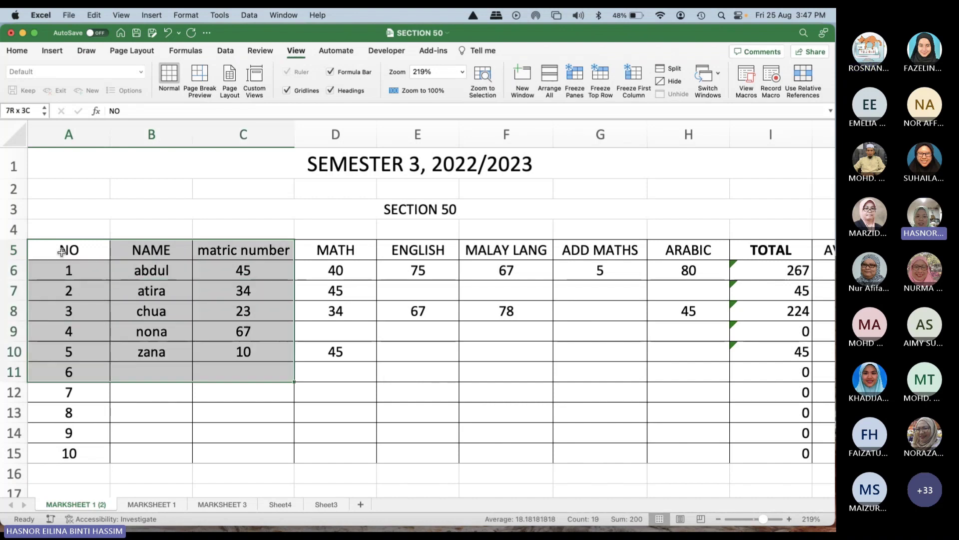
key(shift+Down)
key(shift+Down)
key(shift+Down)
key(shift+Down)
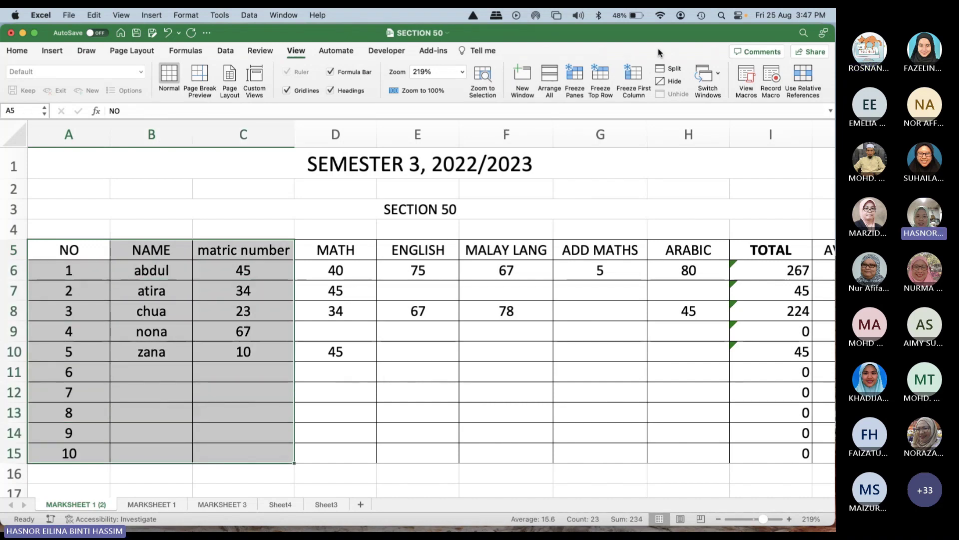
click(635, 71)
scroll(587, 239, right, 3)
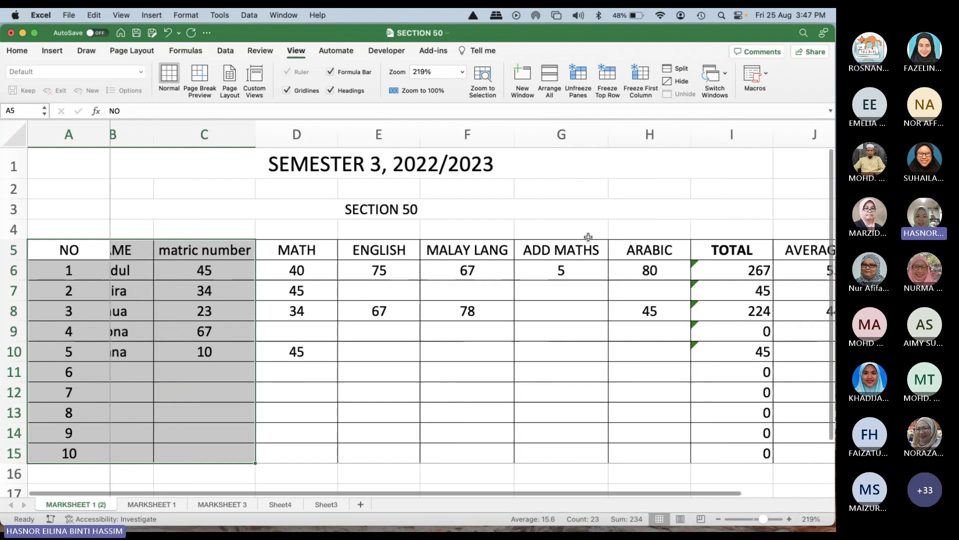
scroll(588, 237, left, 3)
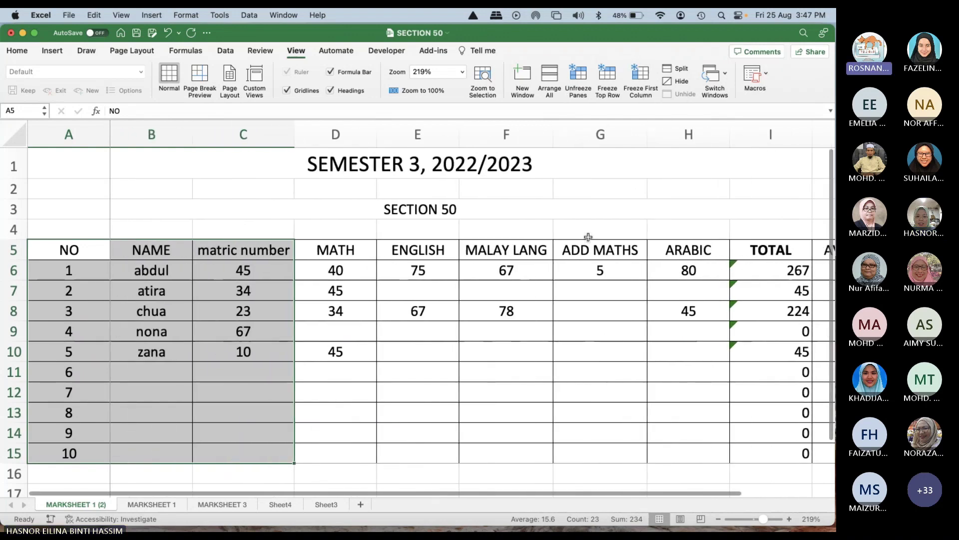
Step: Unfreeze the first column and apply Freeze Panes with the matric number cells C5:C15 selected instead
click(404, 286)
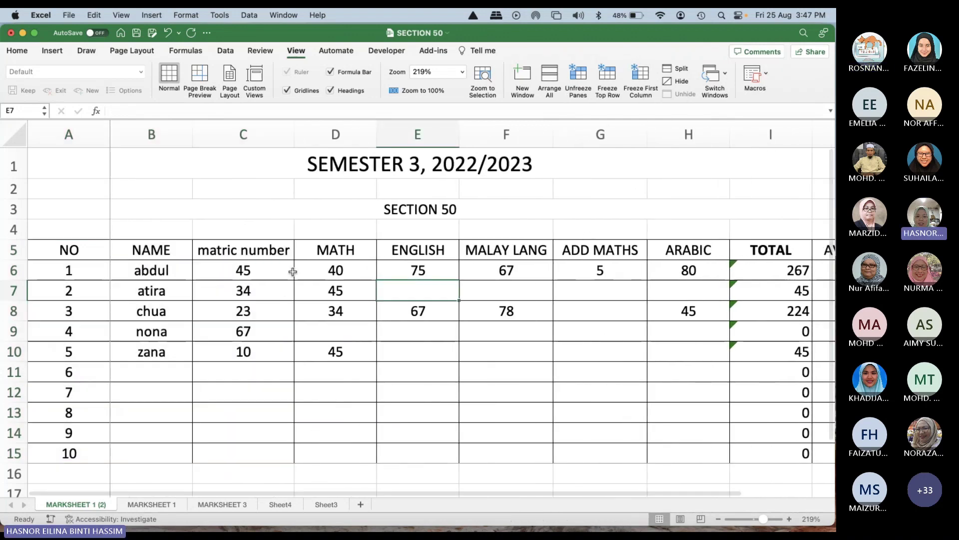
click(576, 76)
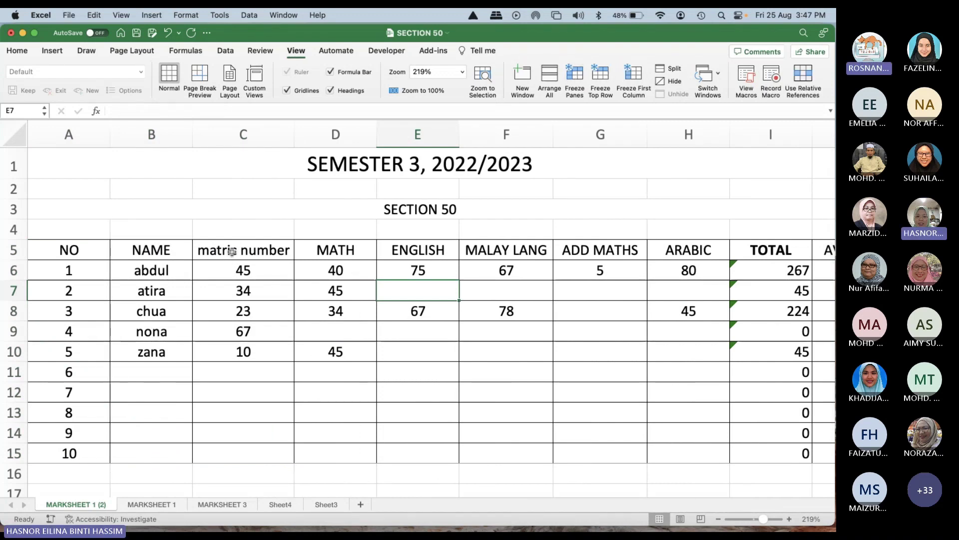
drag(232, 251, 233, 445)
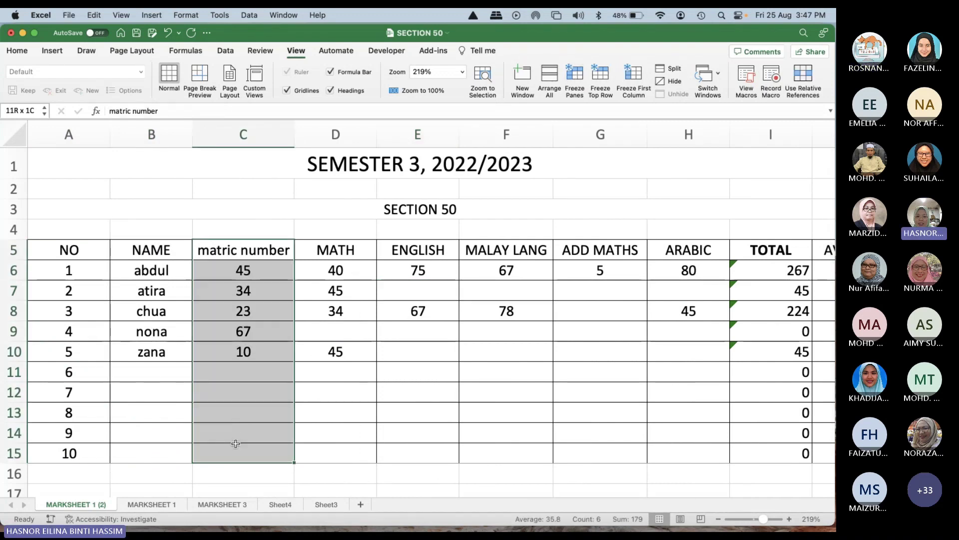
click(581, 95)
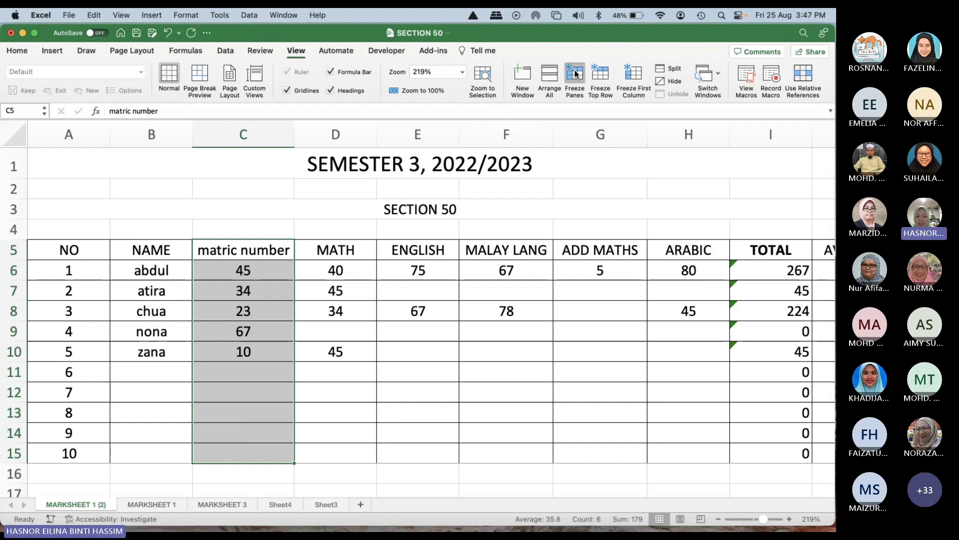
Step: Check that columns A and B stay in place while the table moves sideways, and unfreeze the panes
click(436, 296)
scroll(437, 296, right, 2)
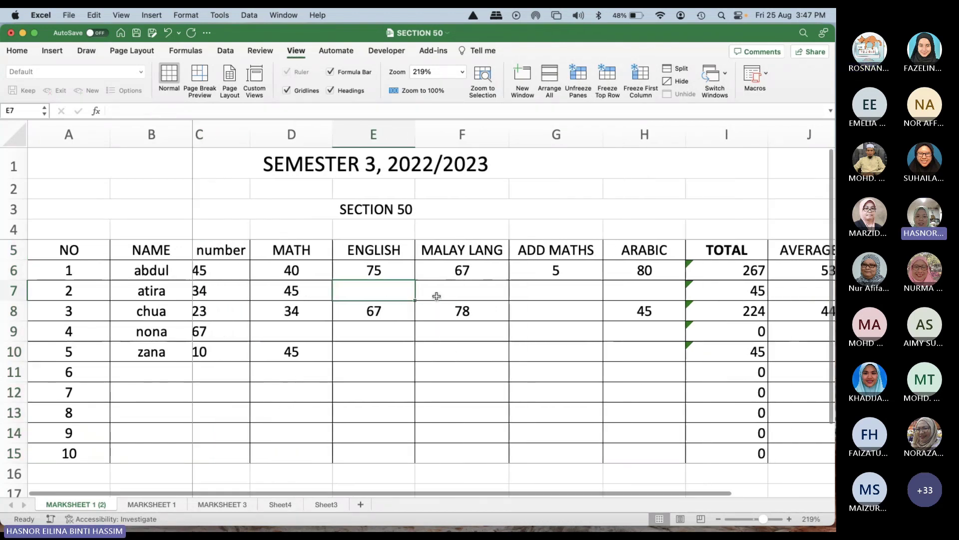
scroll(436, 297, left, 2)
scroll(436, 296, right, 3)
scroll(436, 297, left, 1)
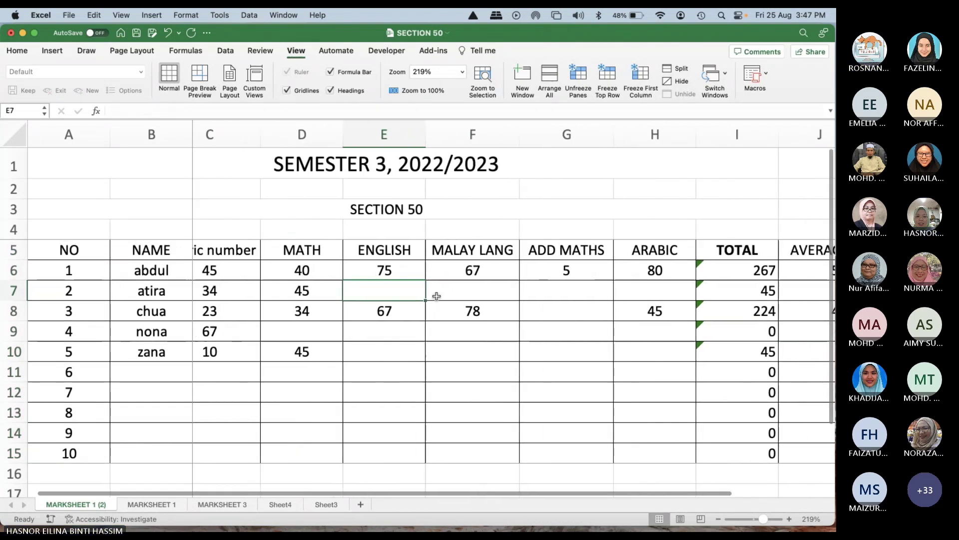
scroll(436, 296, left, 2)
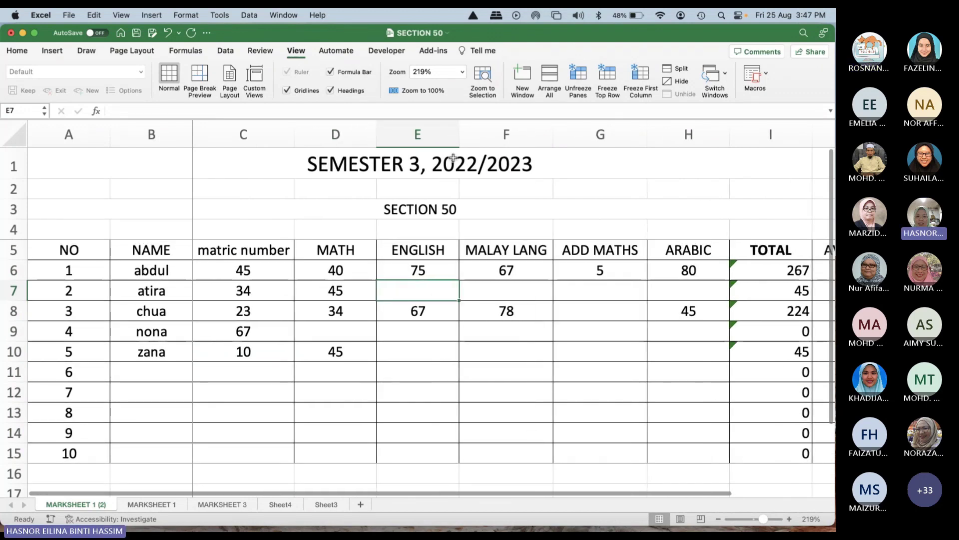
click(574, 76)
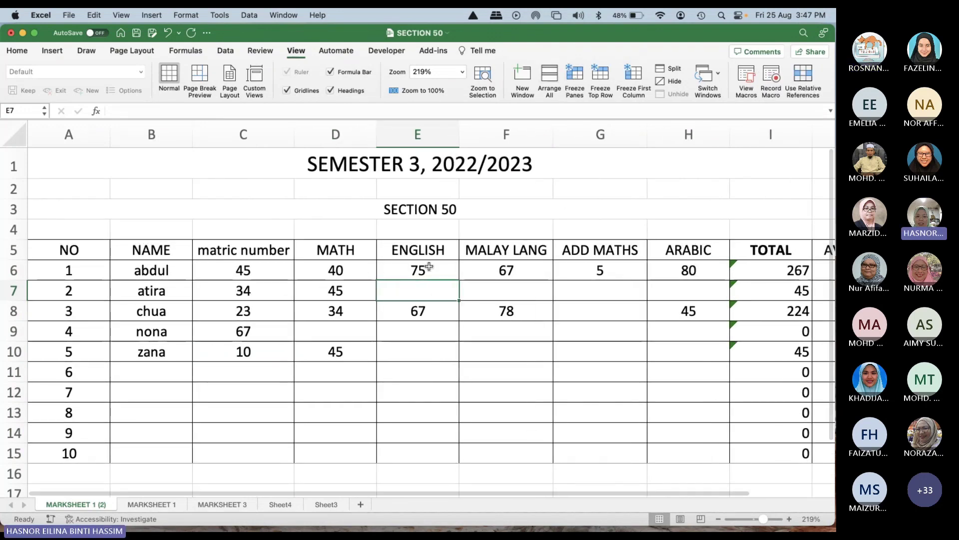
Step: Apply Freeze Panes with the MATH cells D5:D15 selected, and unfreeze the panes after checking the table's sideways movement
drag(336, 258, 350, 450)
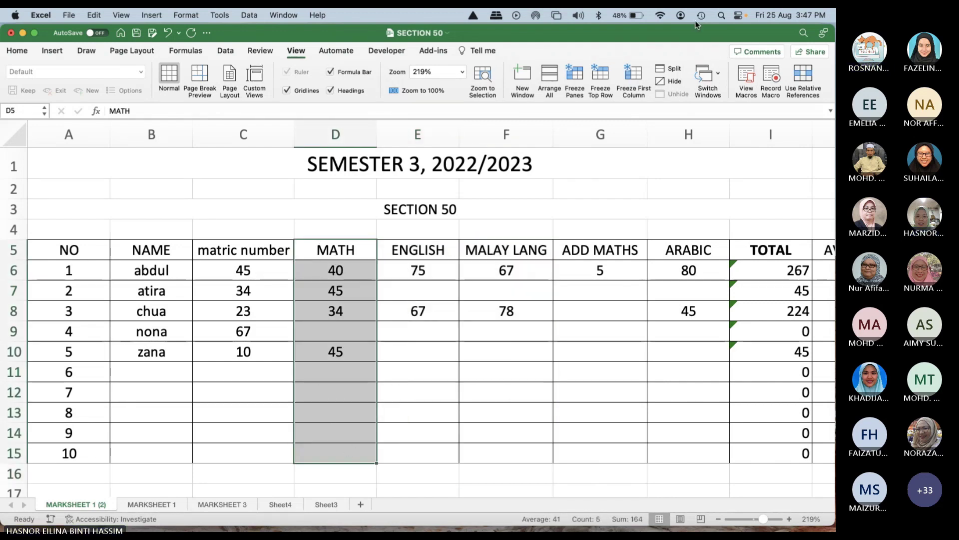
click(576, 75)
click(504, 336)
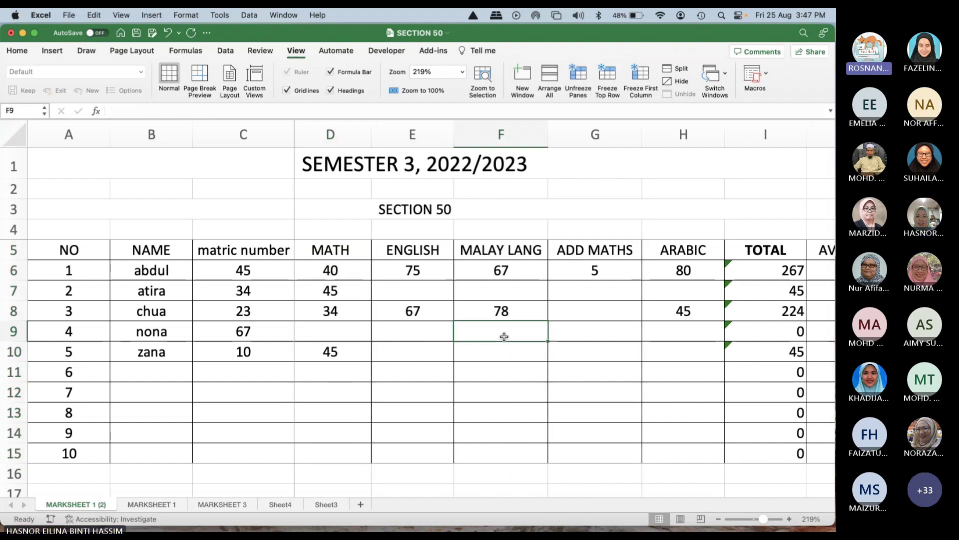
scroll(504, 336, right, 5)
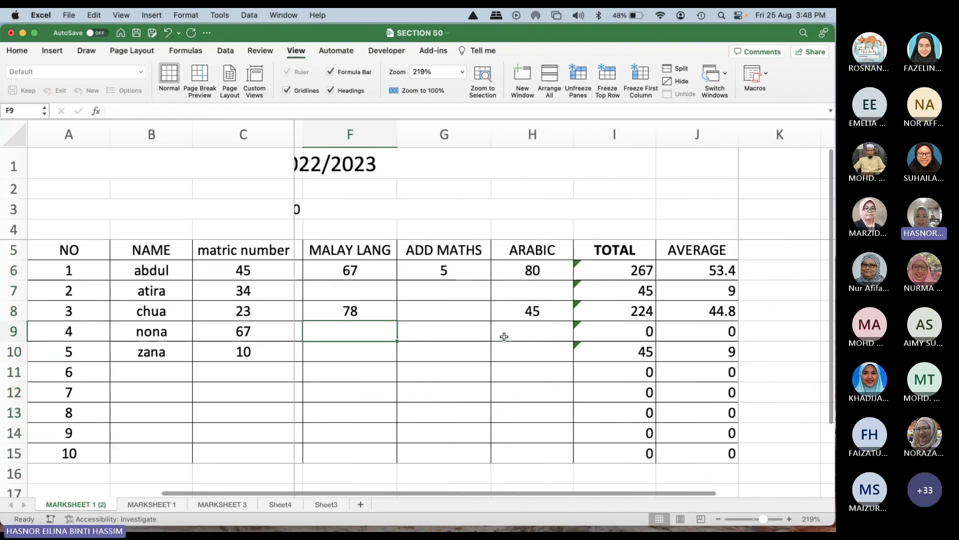
scroll(505, 336, right, 3)
scroll(504, 336, left, 8)
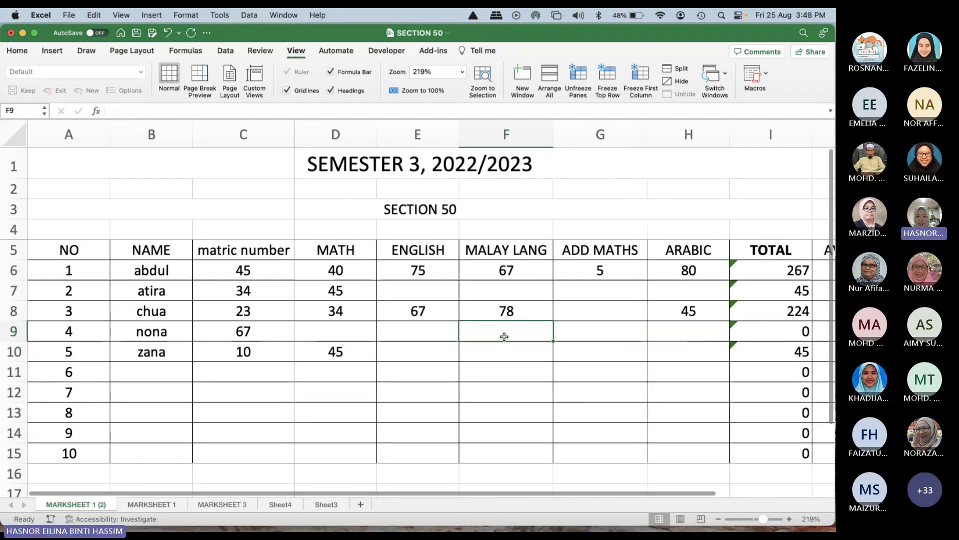
scroll(416, 230, right, 1)
click(582, 76)
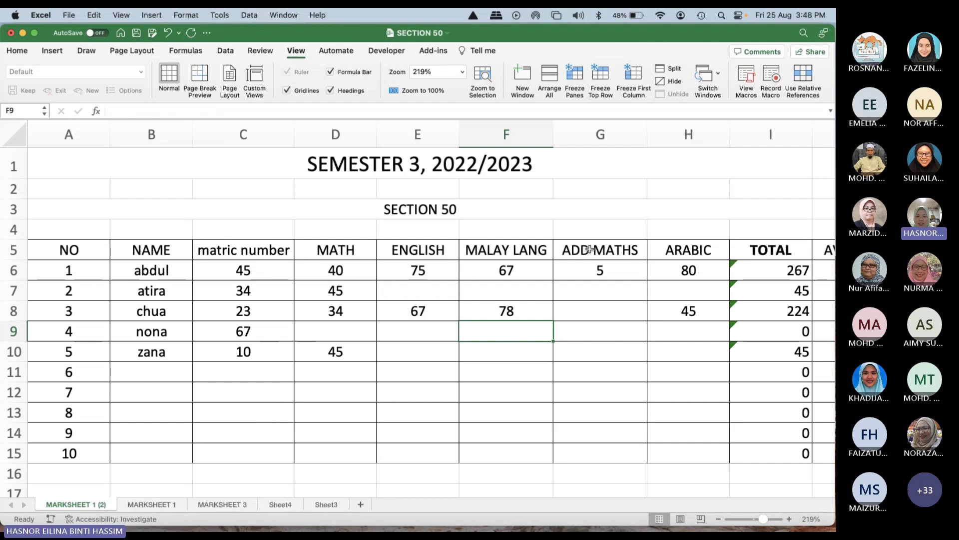
Step: Select the MATH cells D5:D15 again and re-apply Freeze Panes to hold columns A to C
click(350, 251)
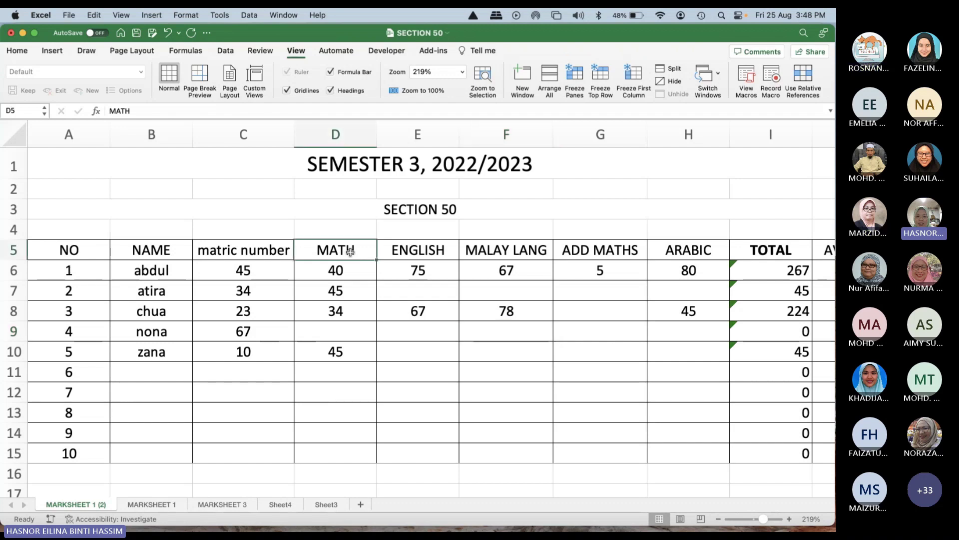
drag(351, 251, 344, 446)
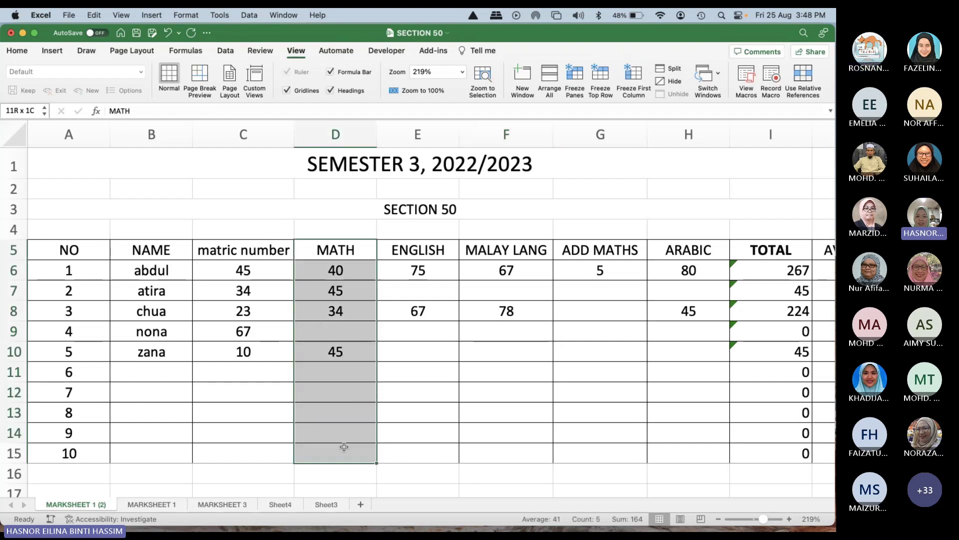
click(574, 80)
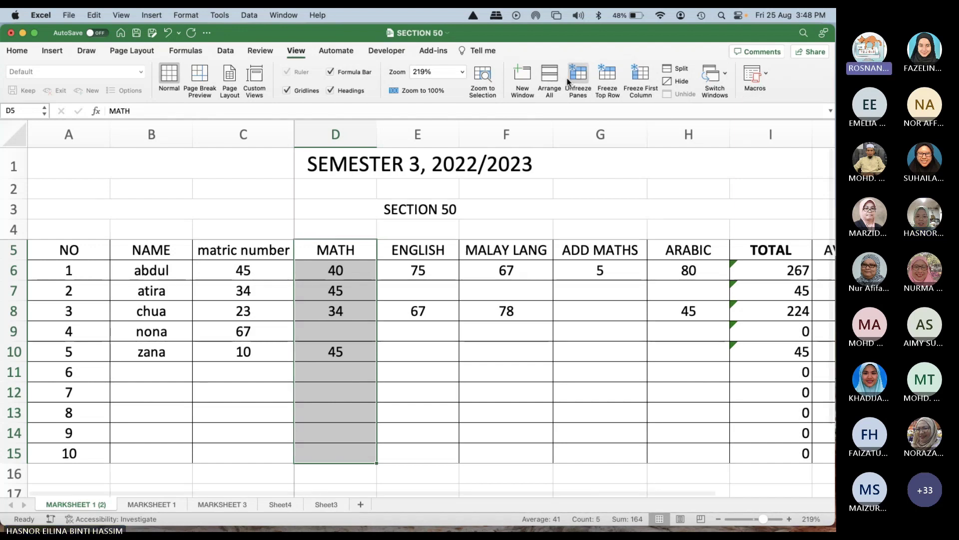
Step: Check how the NO, NAME and matric number columns behave while the rest of the mark table moves sideways
click(530, 302)
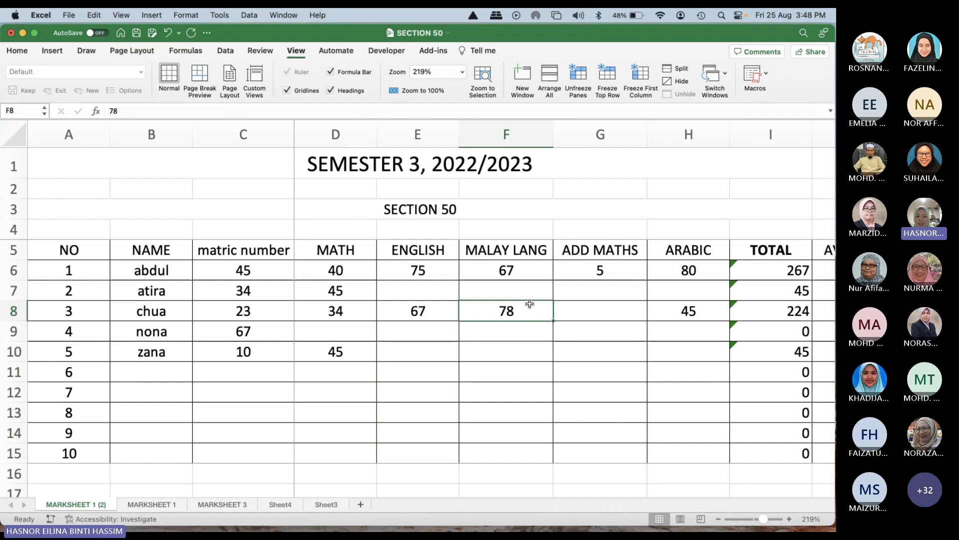
scroll(529, 303, right, 10)
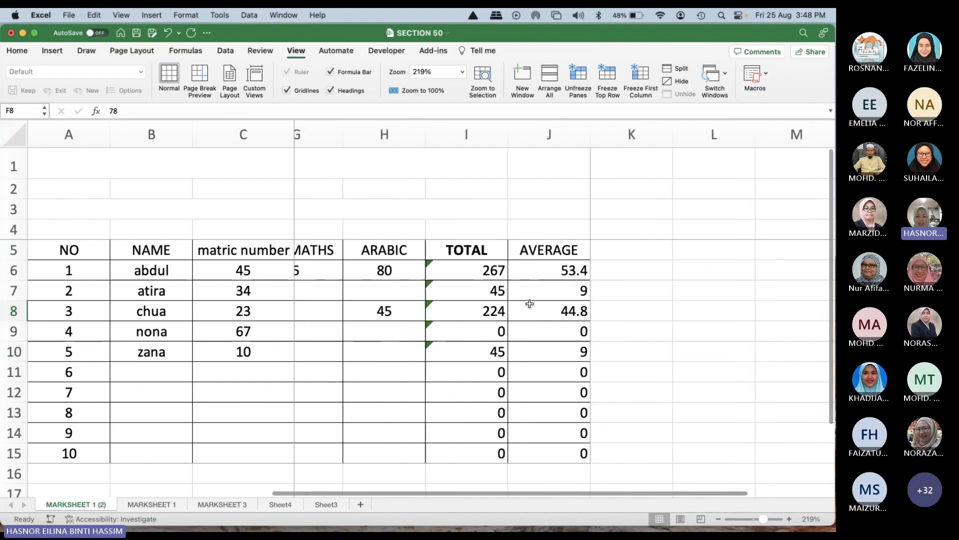
scroll(529, 303, right, 3)
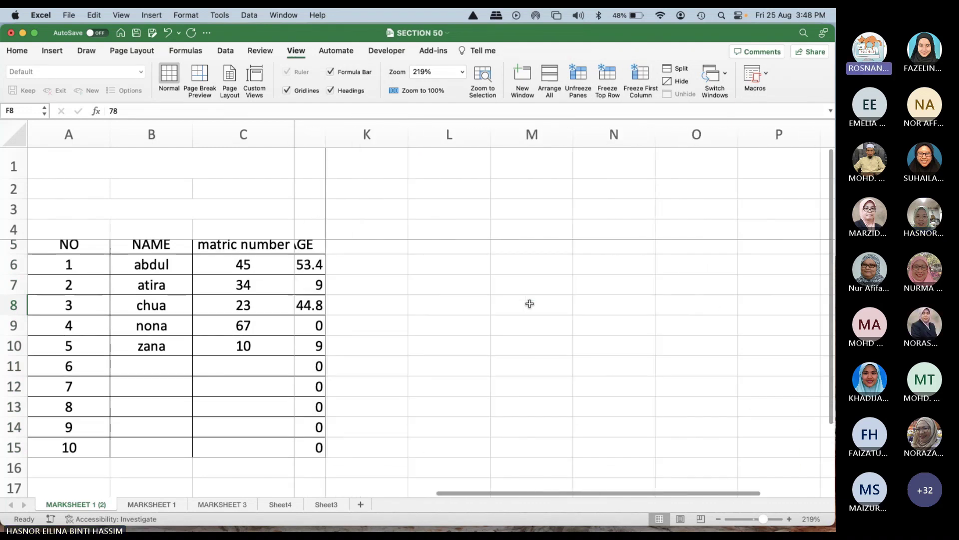
scroll(530, 304, left, 3)
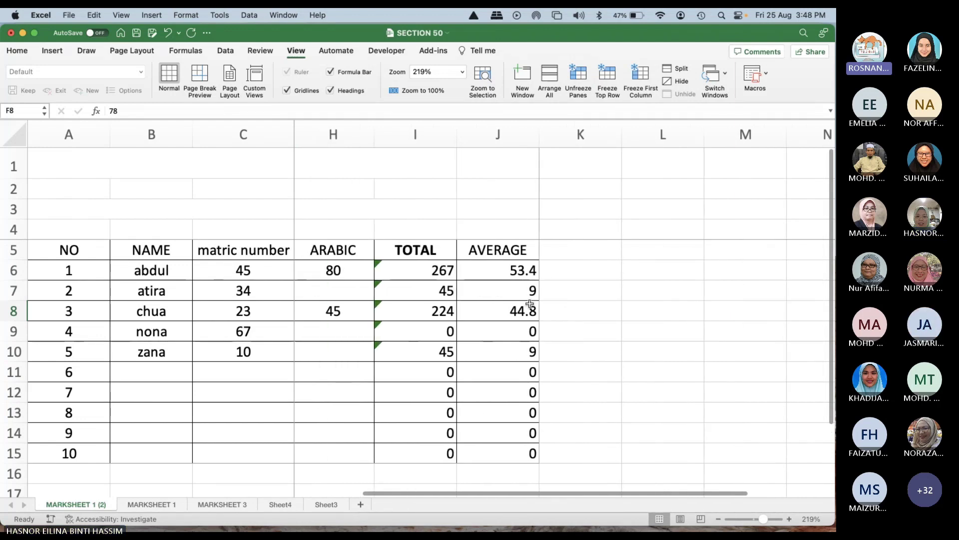
scroll(530, 304, left, 5)
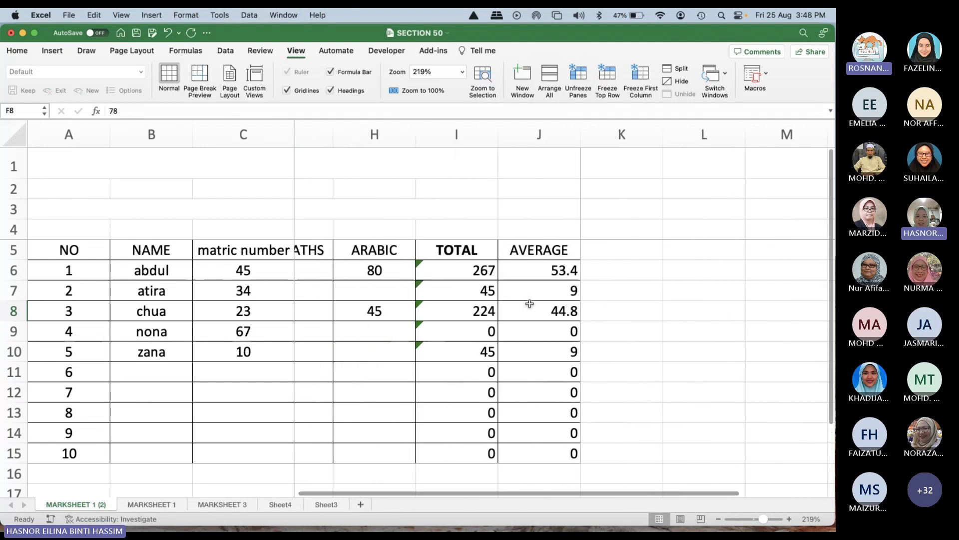
scroll(530, 303, left, 2)
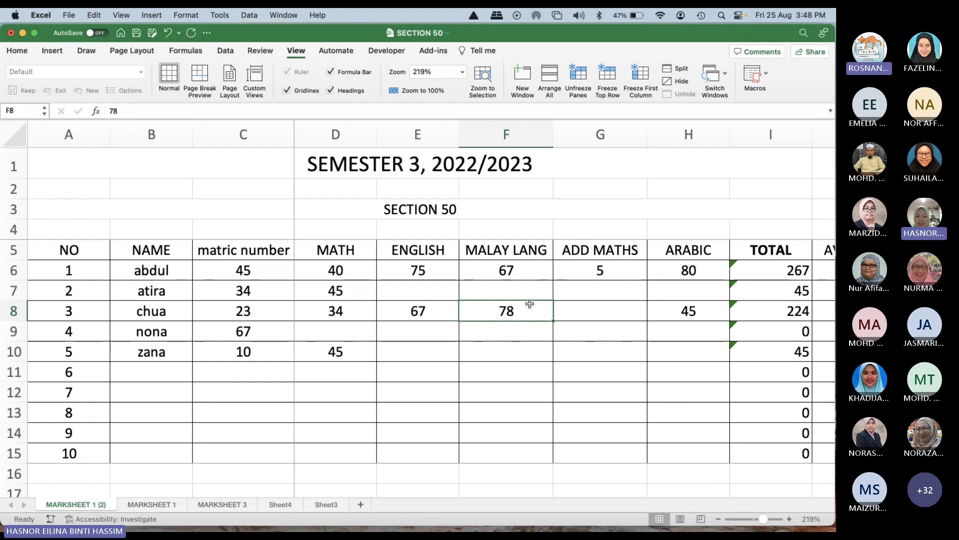
scroll(530, 304, right, 15)
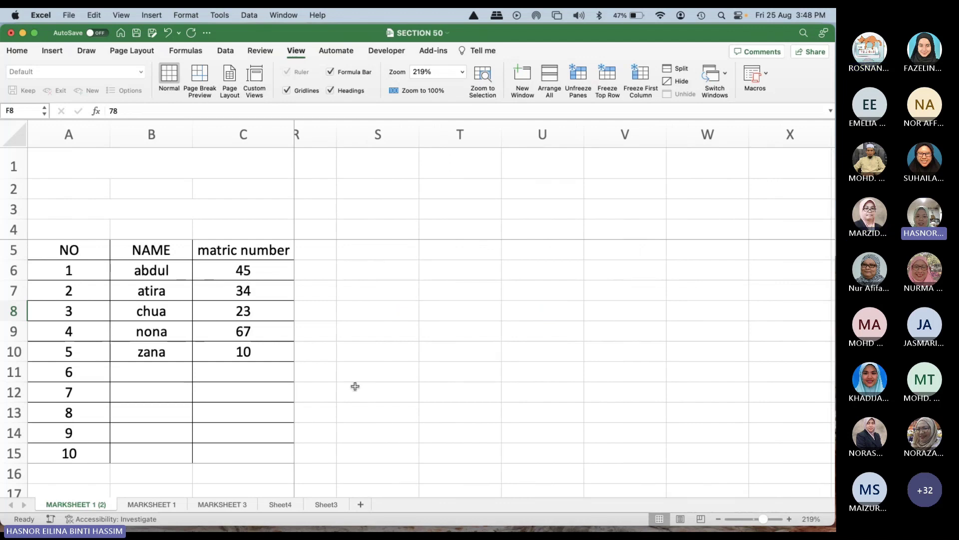
scroll(355, 386, left, 15)
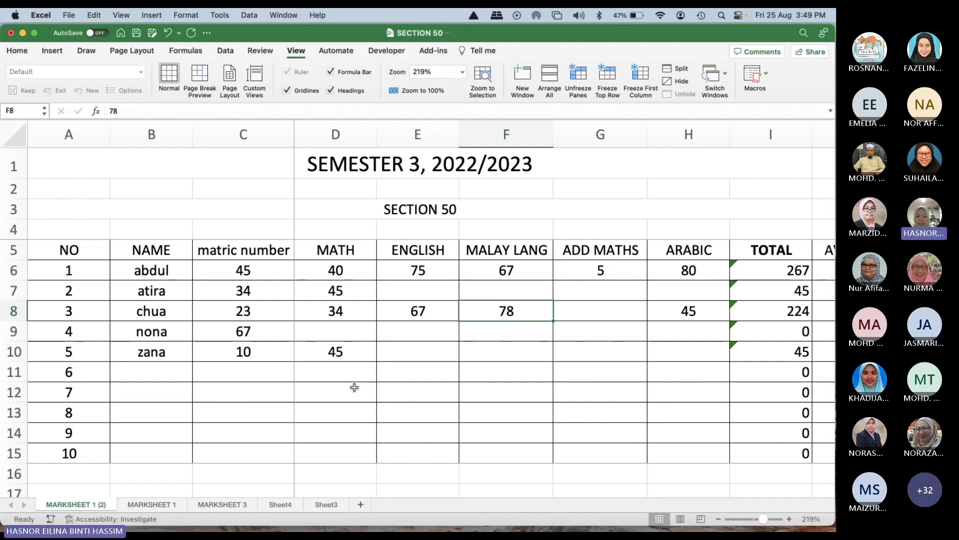
click(301, 234)
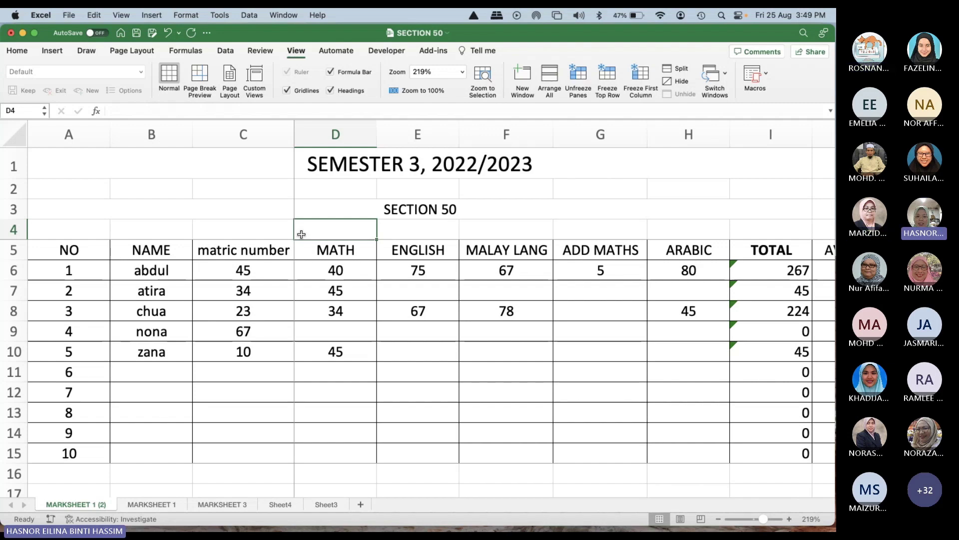
Step: Minimise the SECTION 50 and Book4 workbooks, and switch to the Microsoft Excel meeting in Microsoft Teams to stop sharing the screen
click(22, 33)
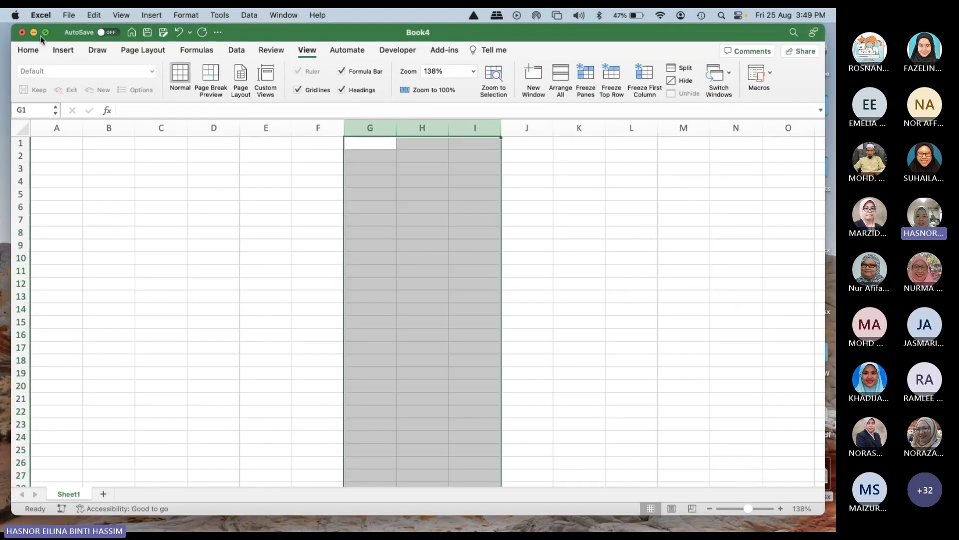
click(34, 33)
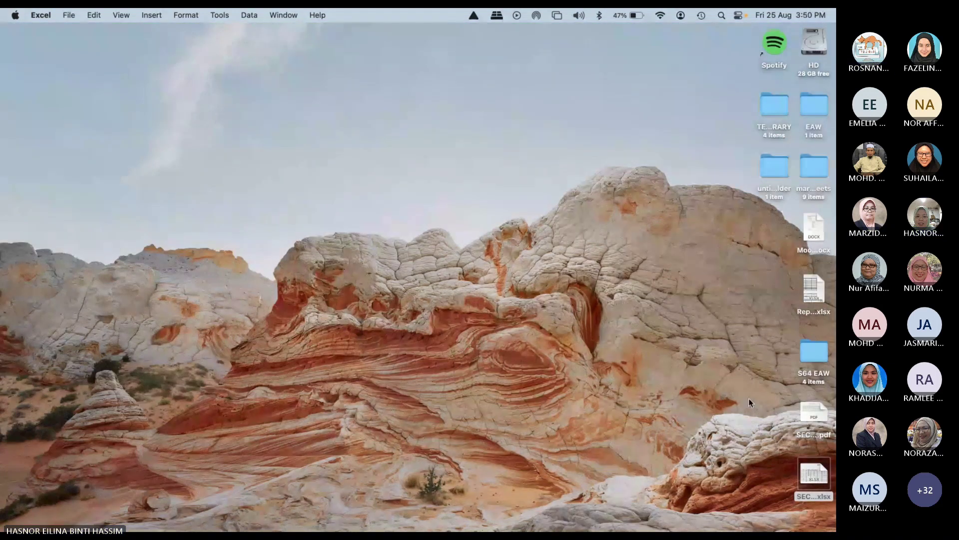
mouse_move(1, 144)
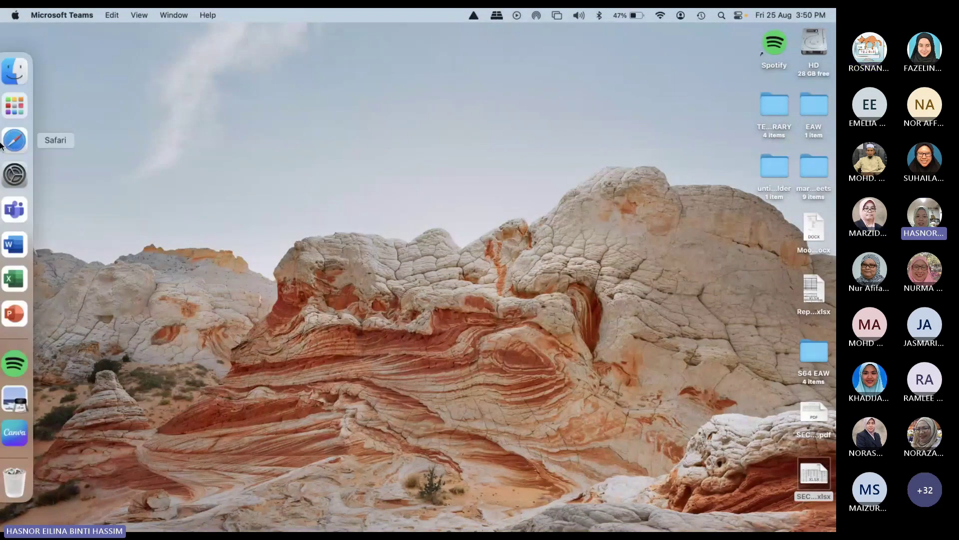
click(6, 210)
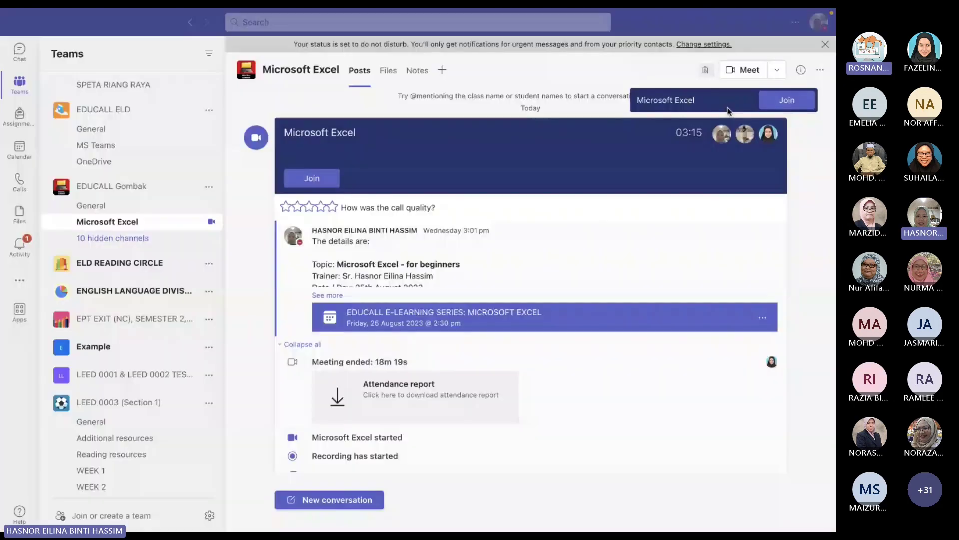
click(768, 103)
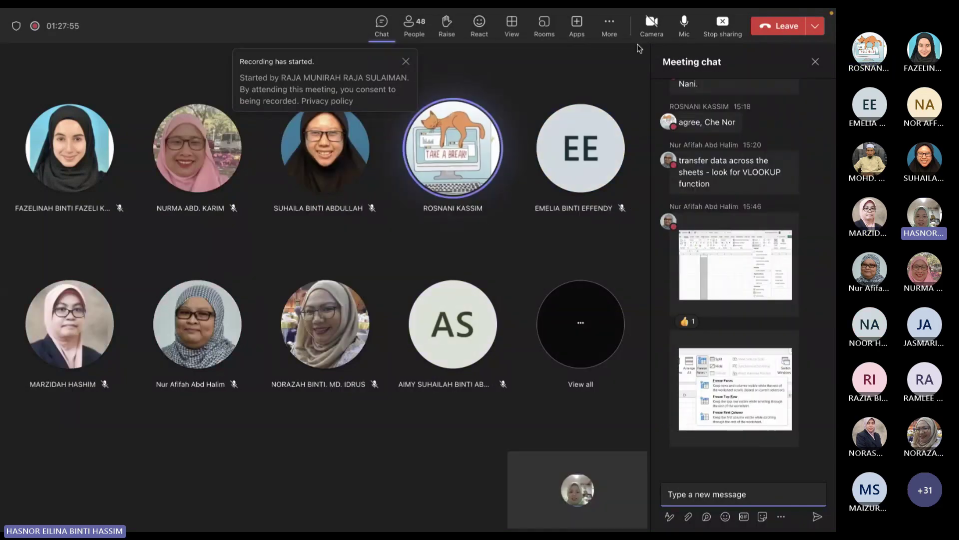
click(723, 26)
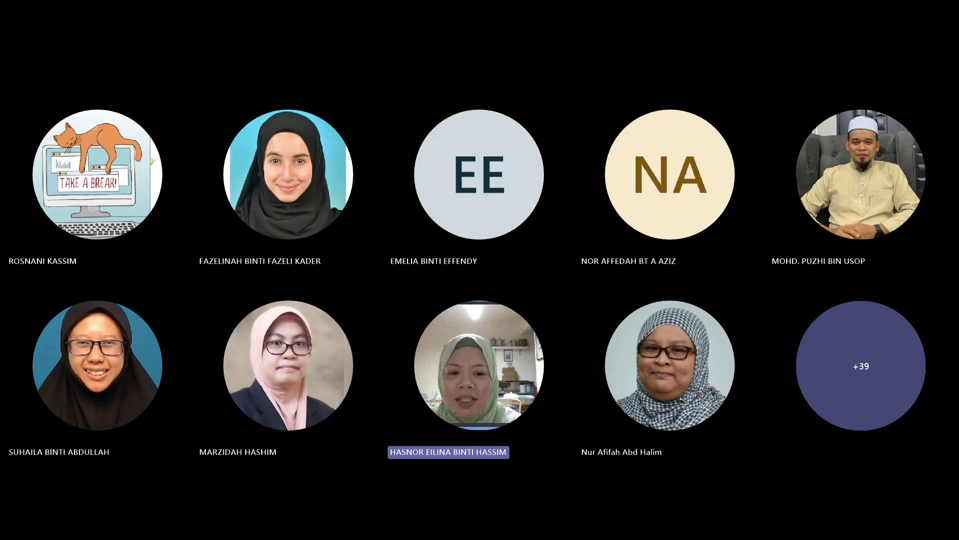